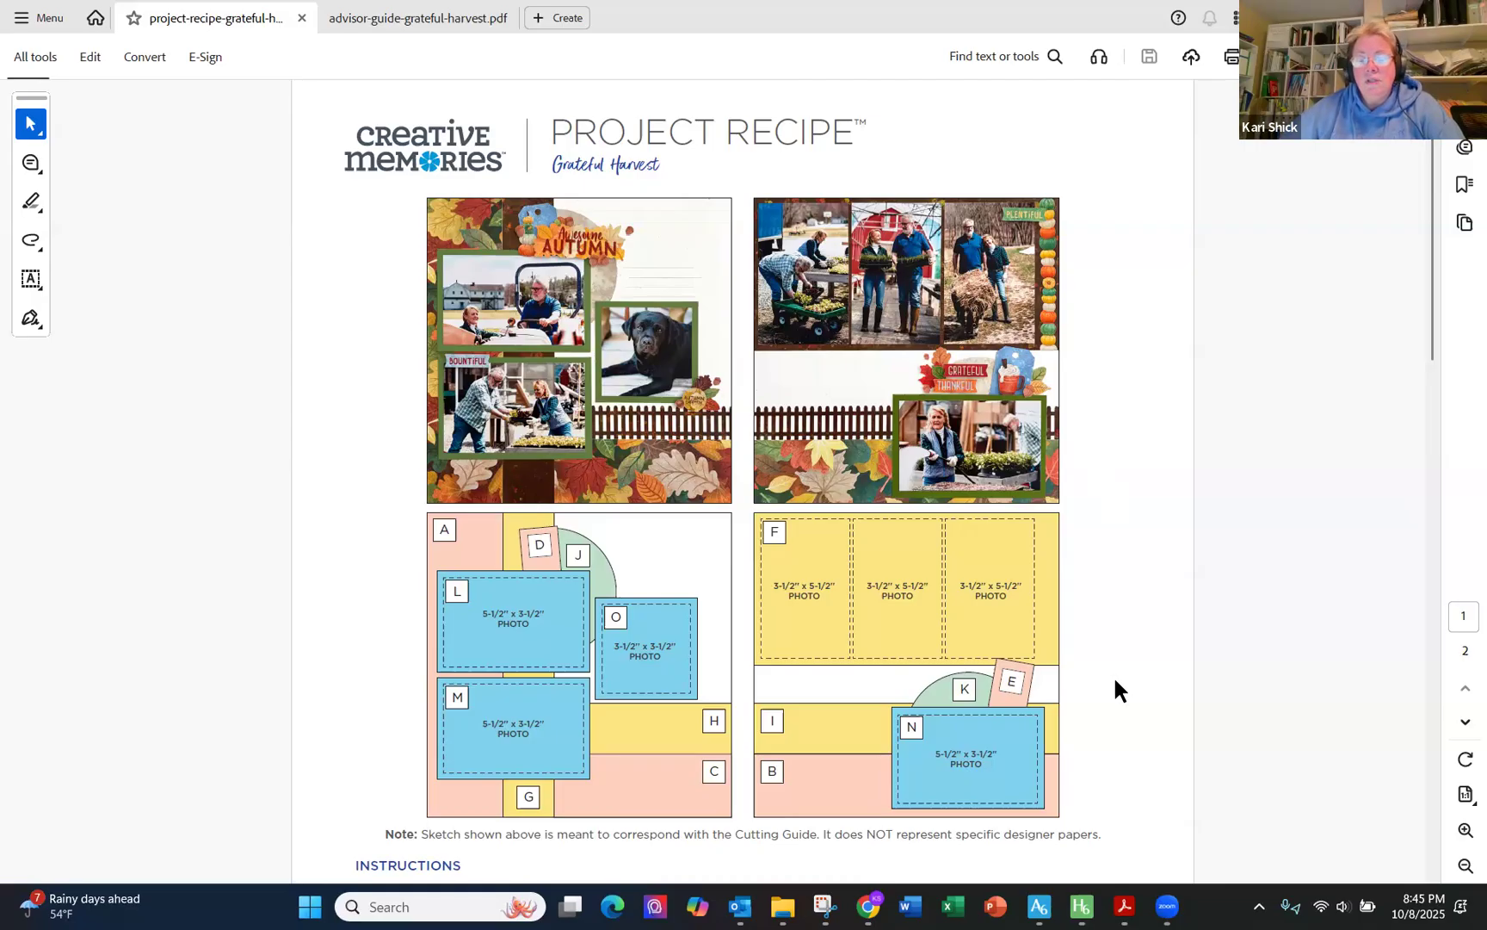
- Scroll through the Grateful Harvest project recipe to review the page sketches, instructions and cutting guide
scroll(1109, 679, "down", 5)
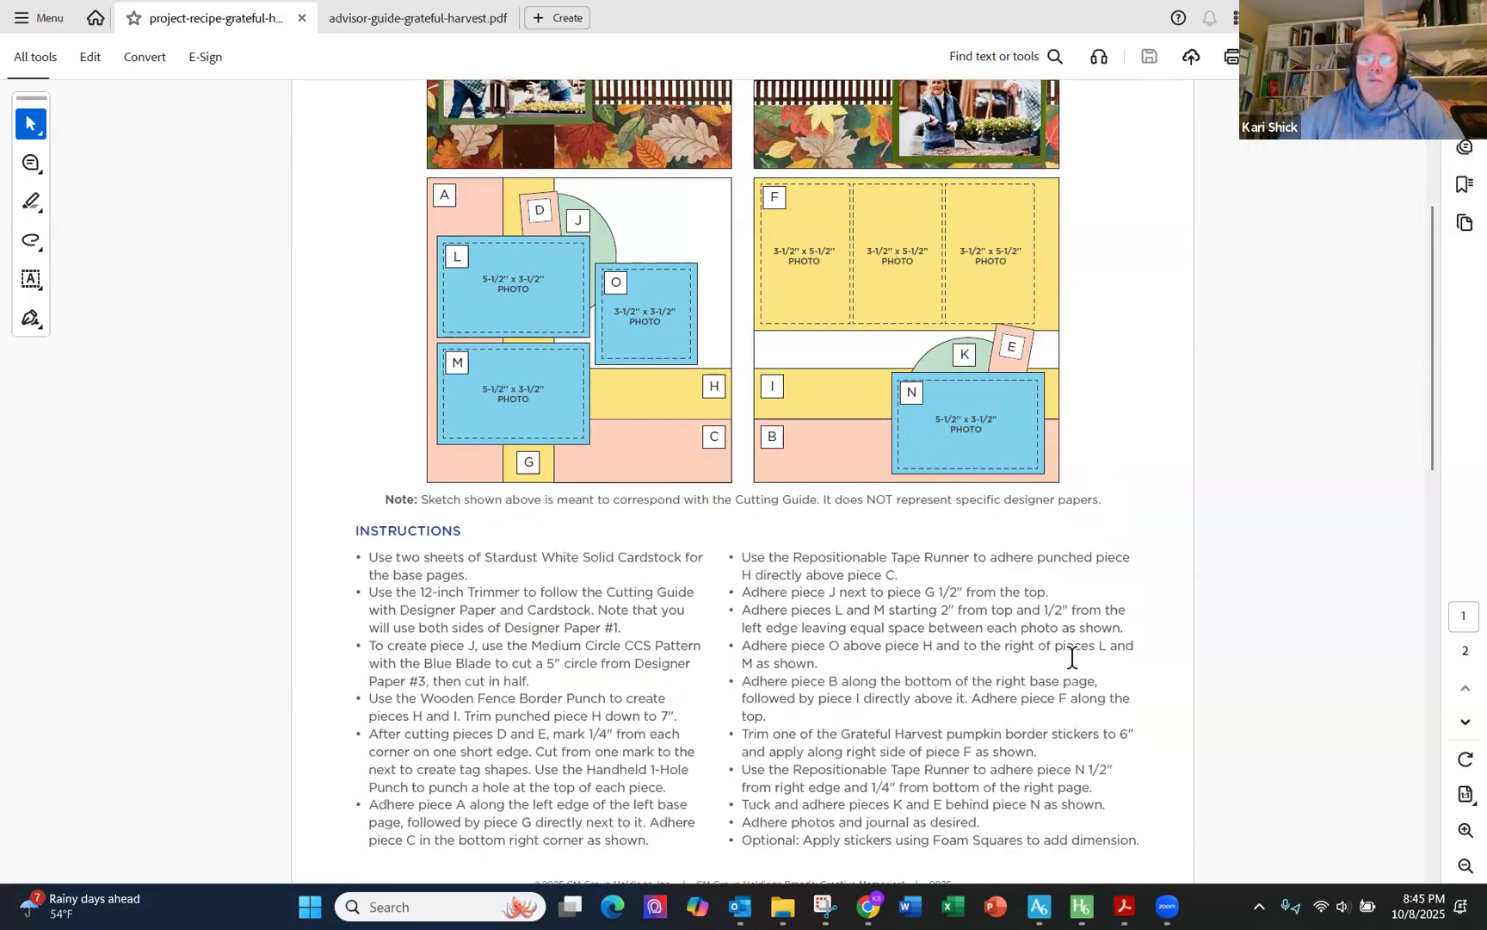
scroll(1030, 644, "down", 1)
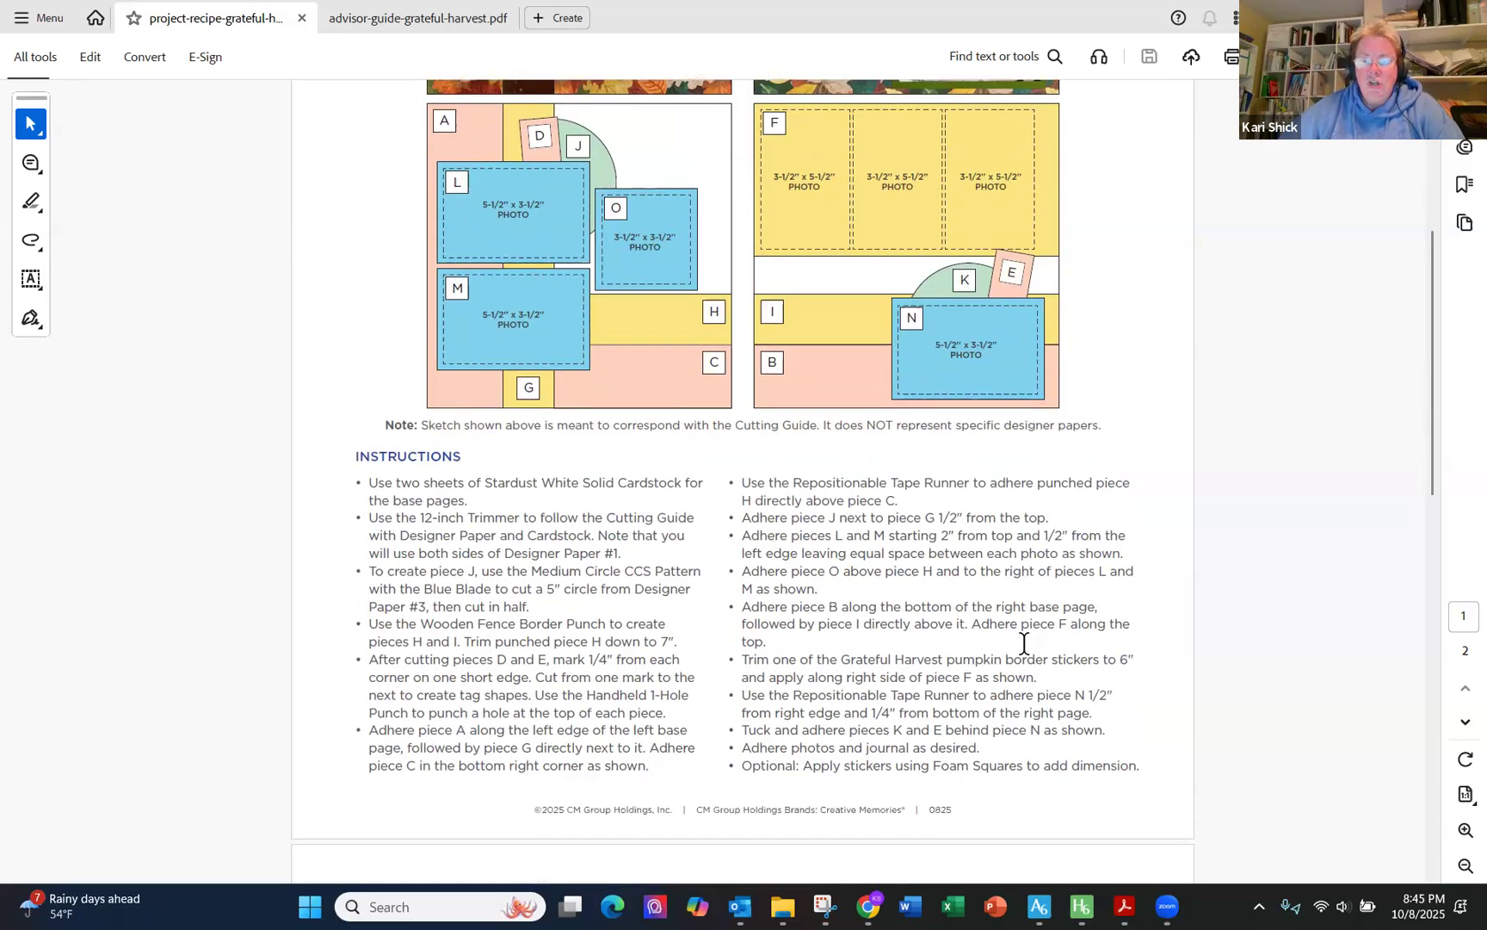
scroll(962, 605, "down", 8)
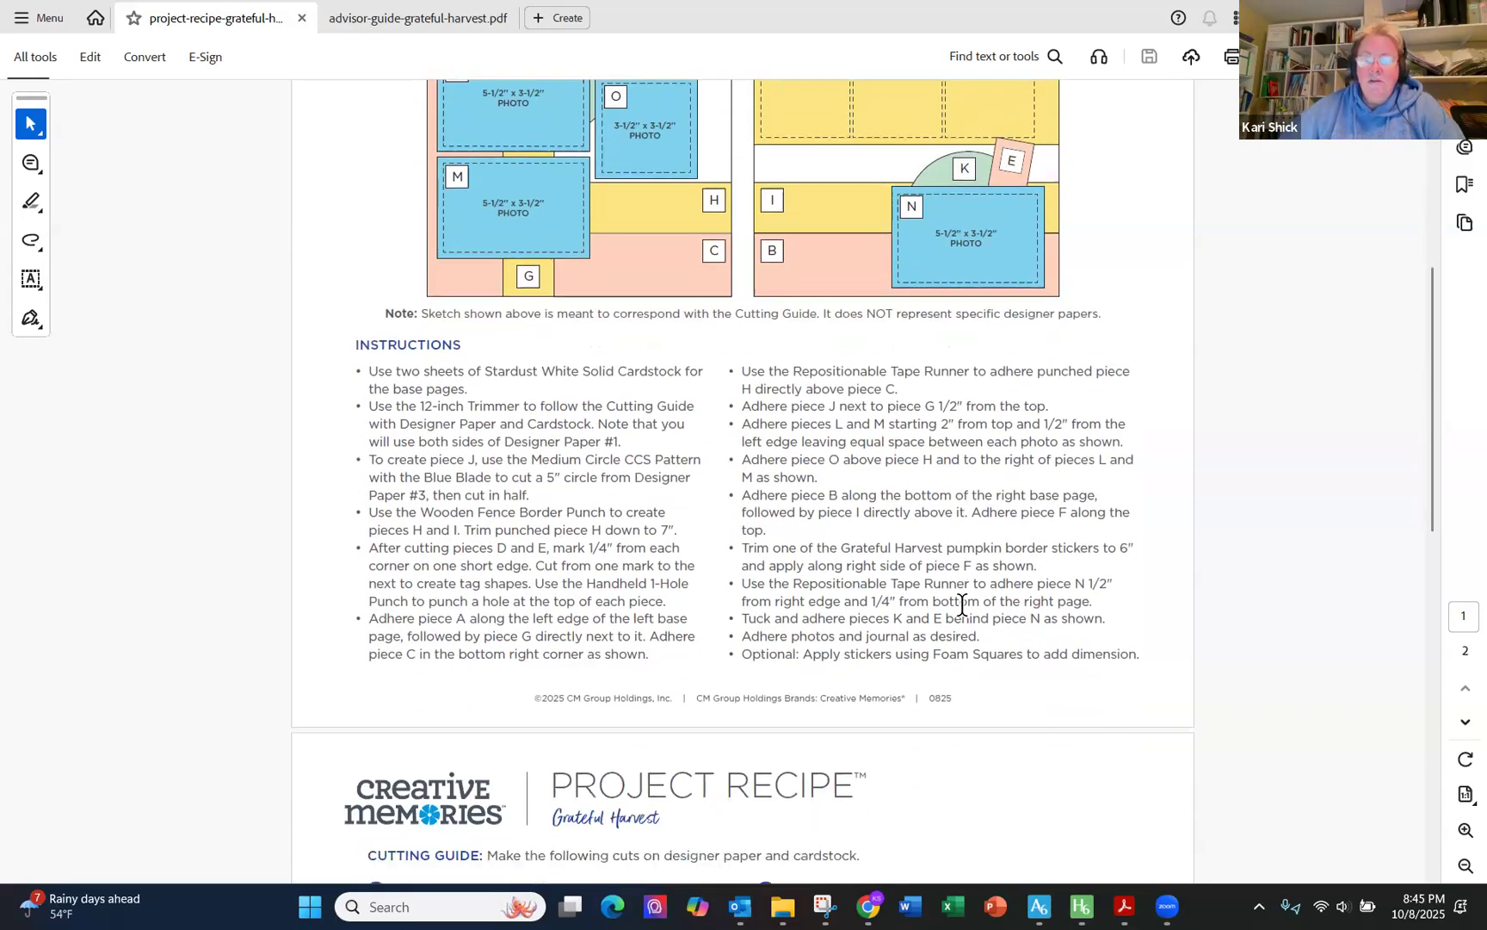
scroll(895, 559, "down", 4)
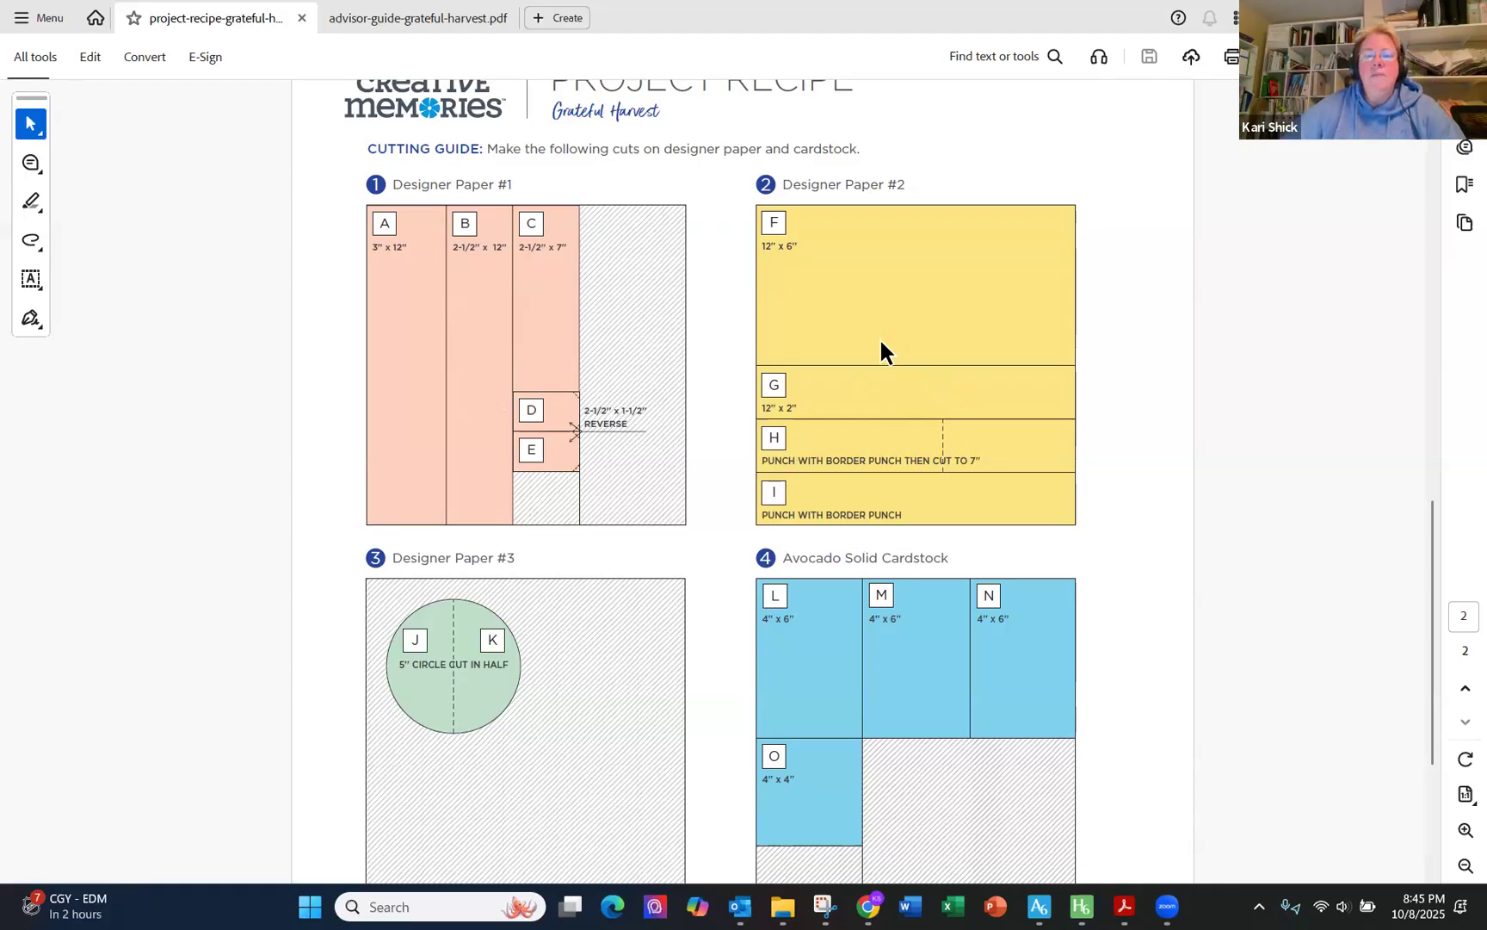
scroll(879, 337, "up", 10)
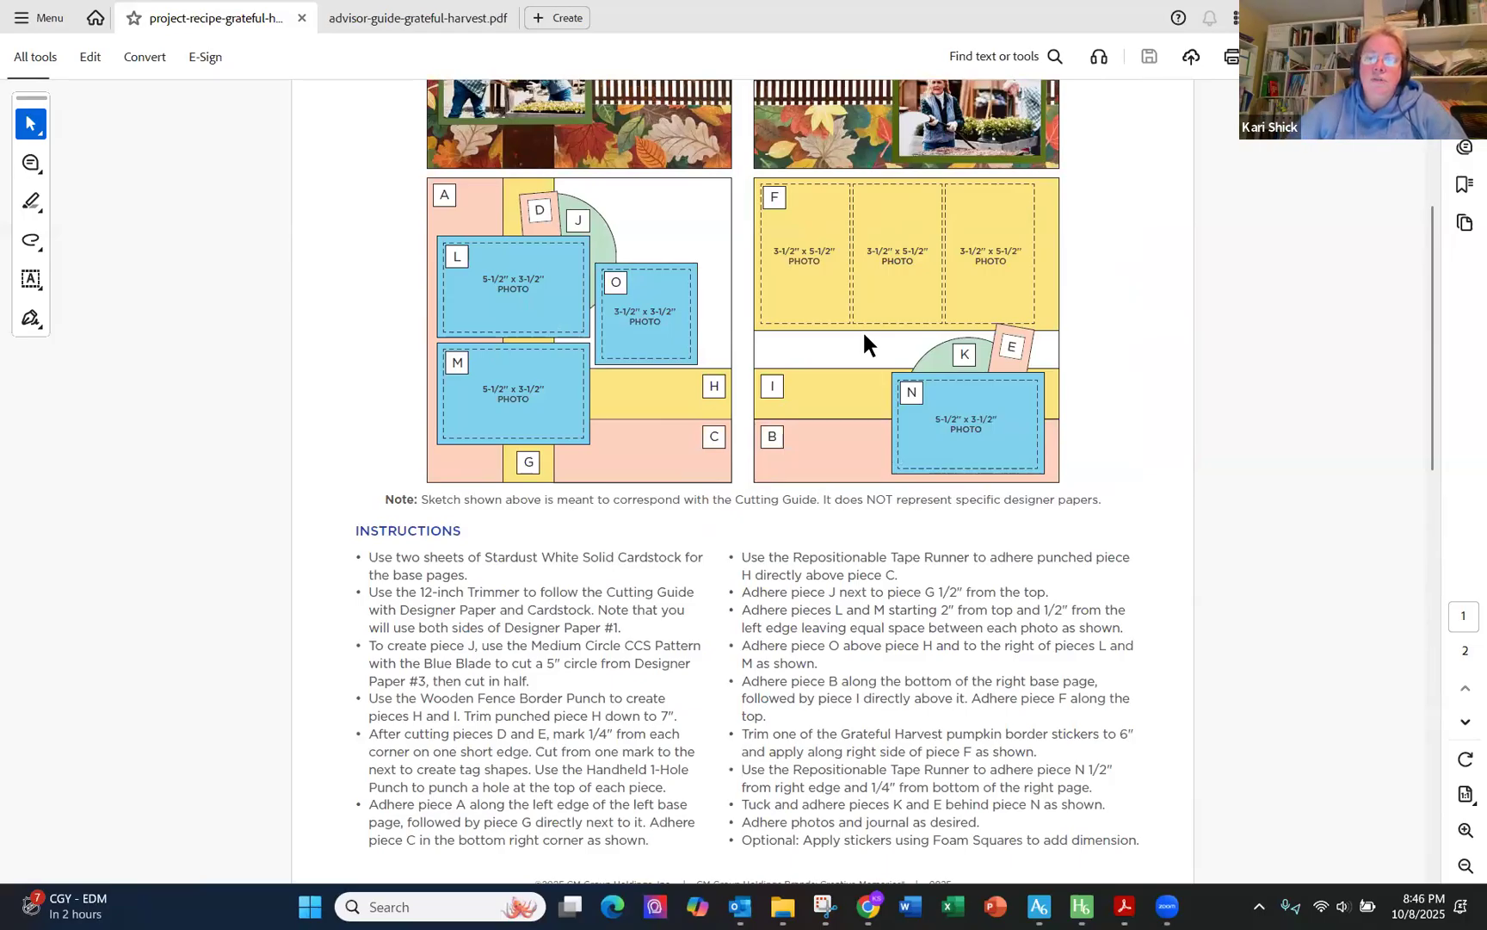
scroll(864, 336, "up", 4)
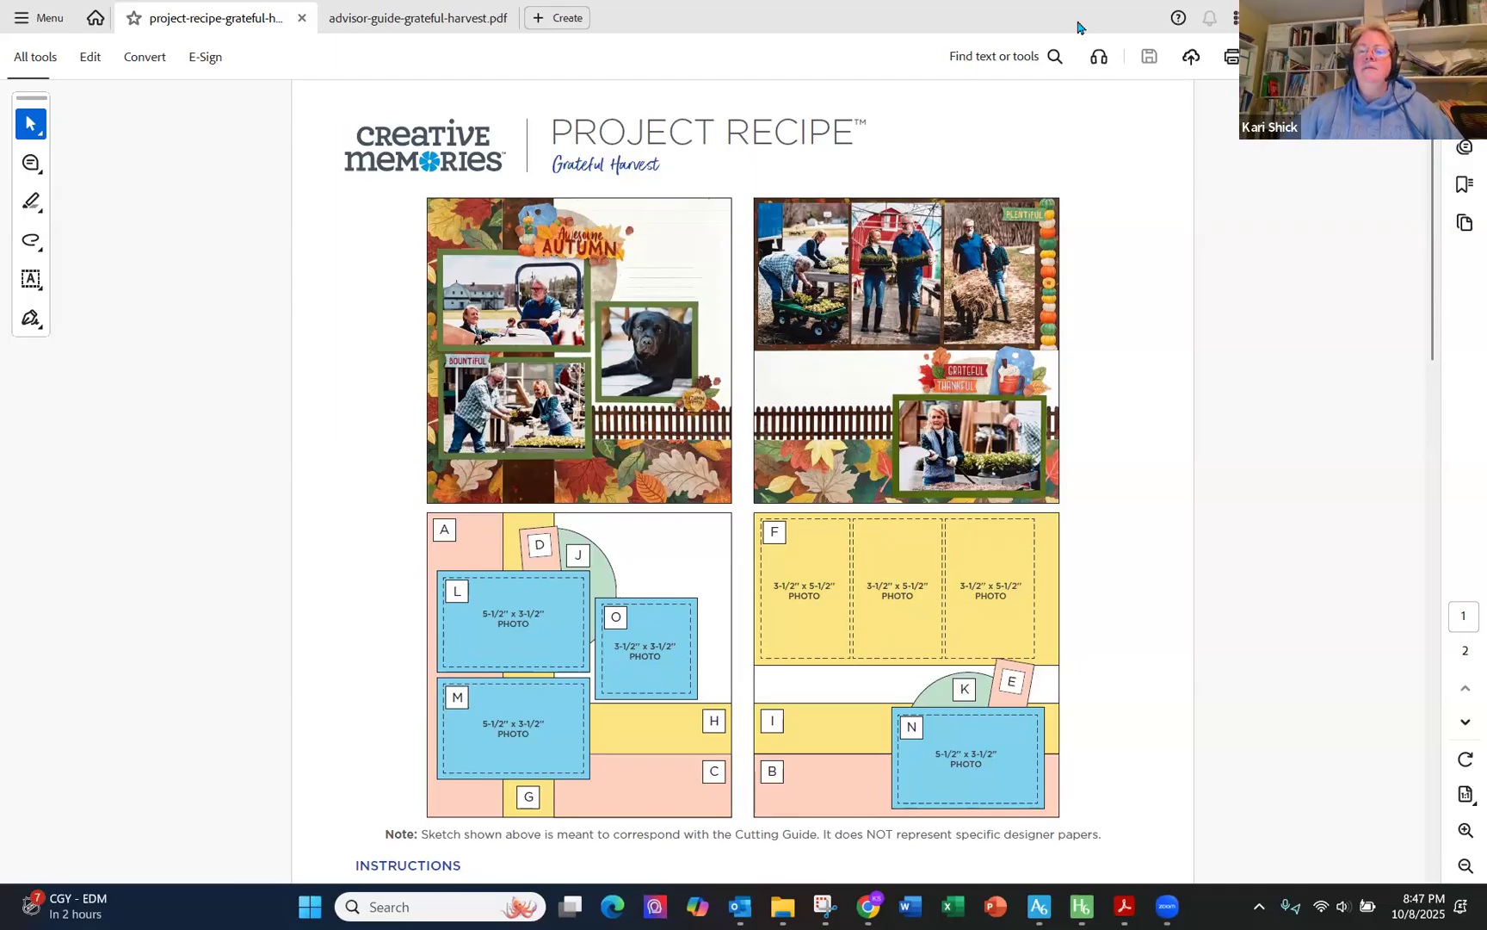
- Capture the left page sketch from the recipe and paste it onto blank page 164 in Artisan
left_click(824, 910)
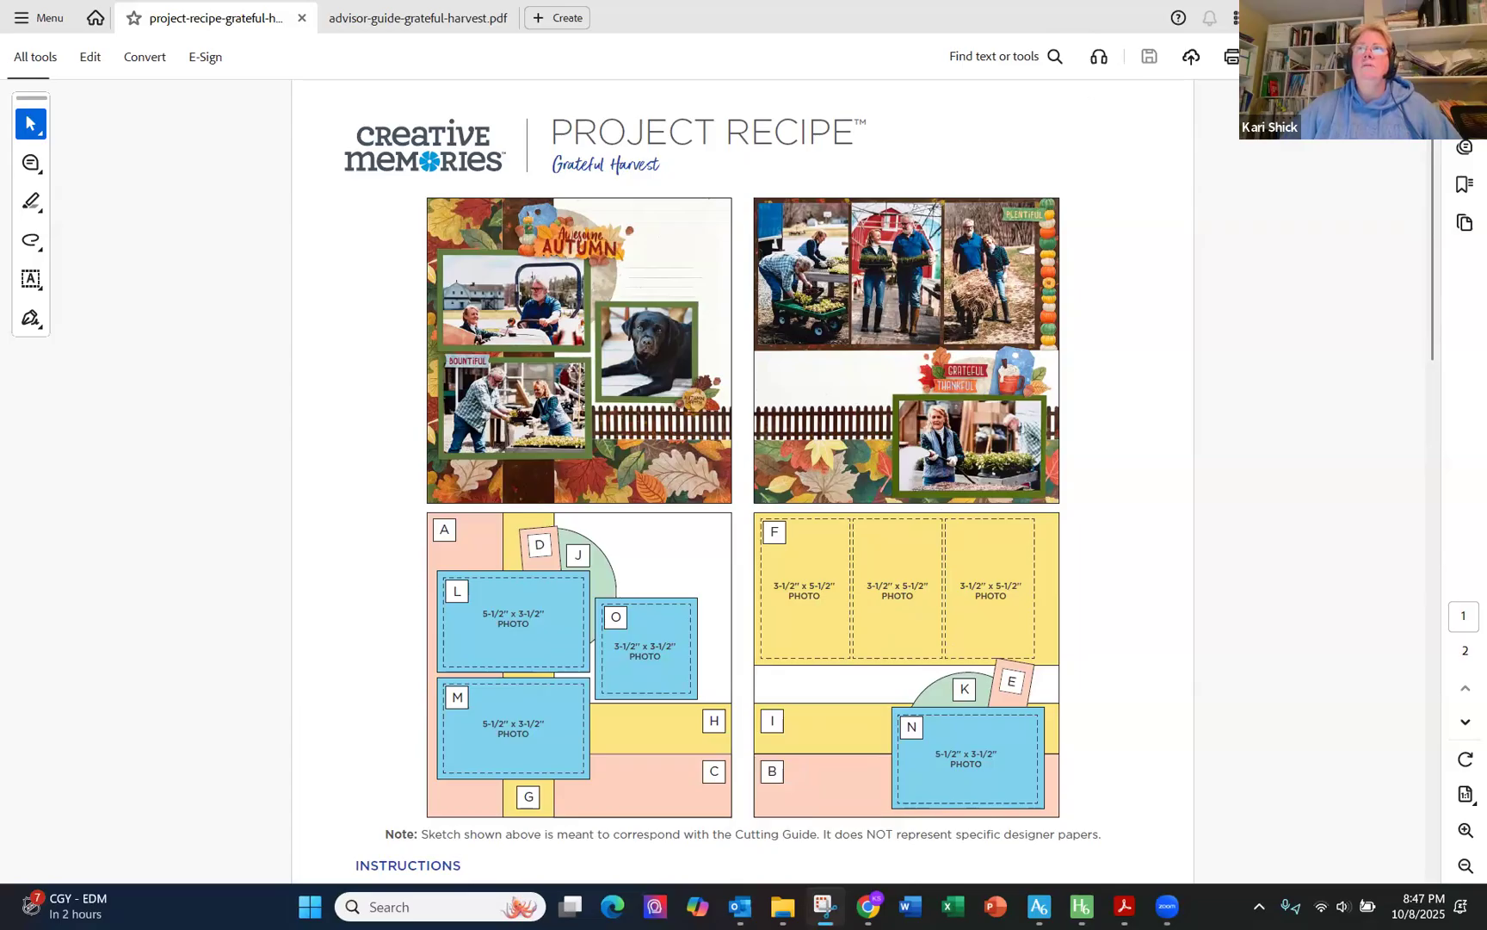
left_click(964, 18)
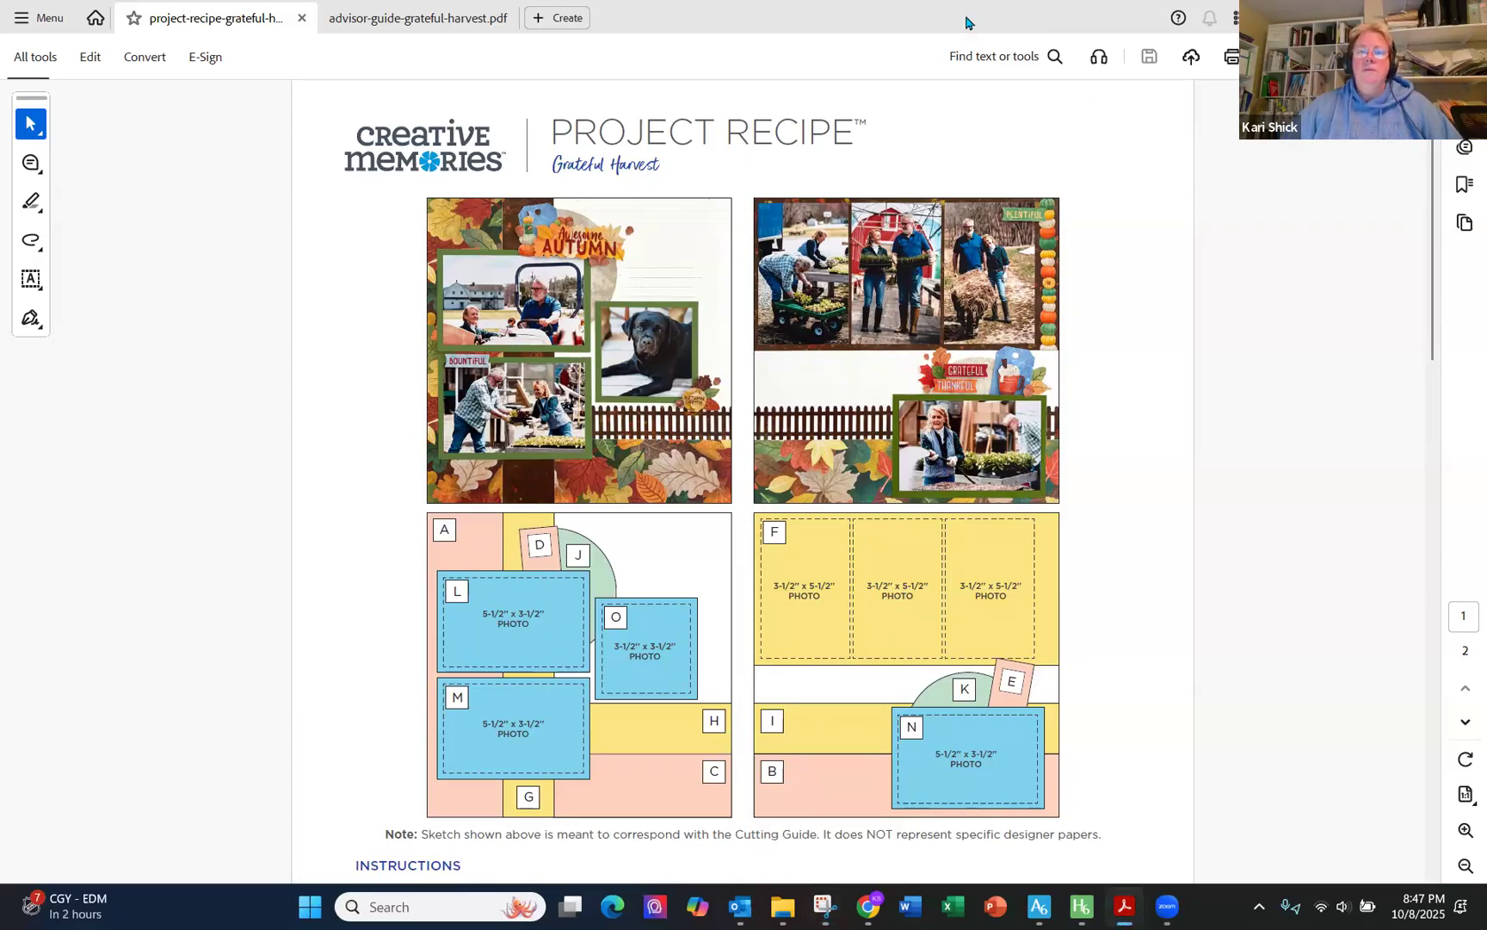
left_click_drag(964, 18, 965, 0)
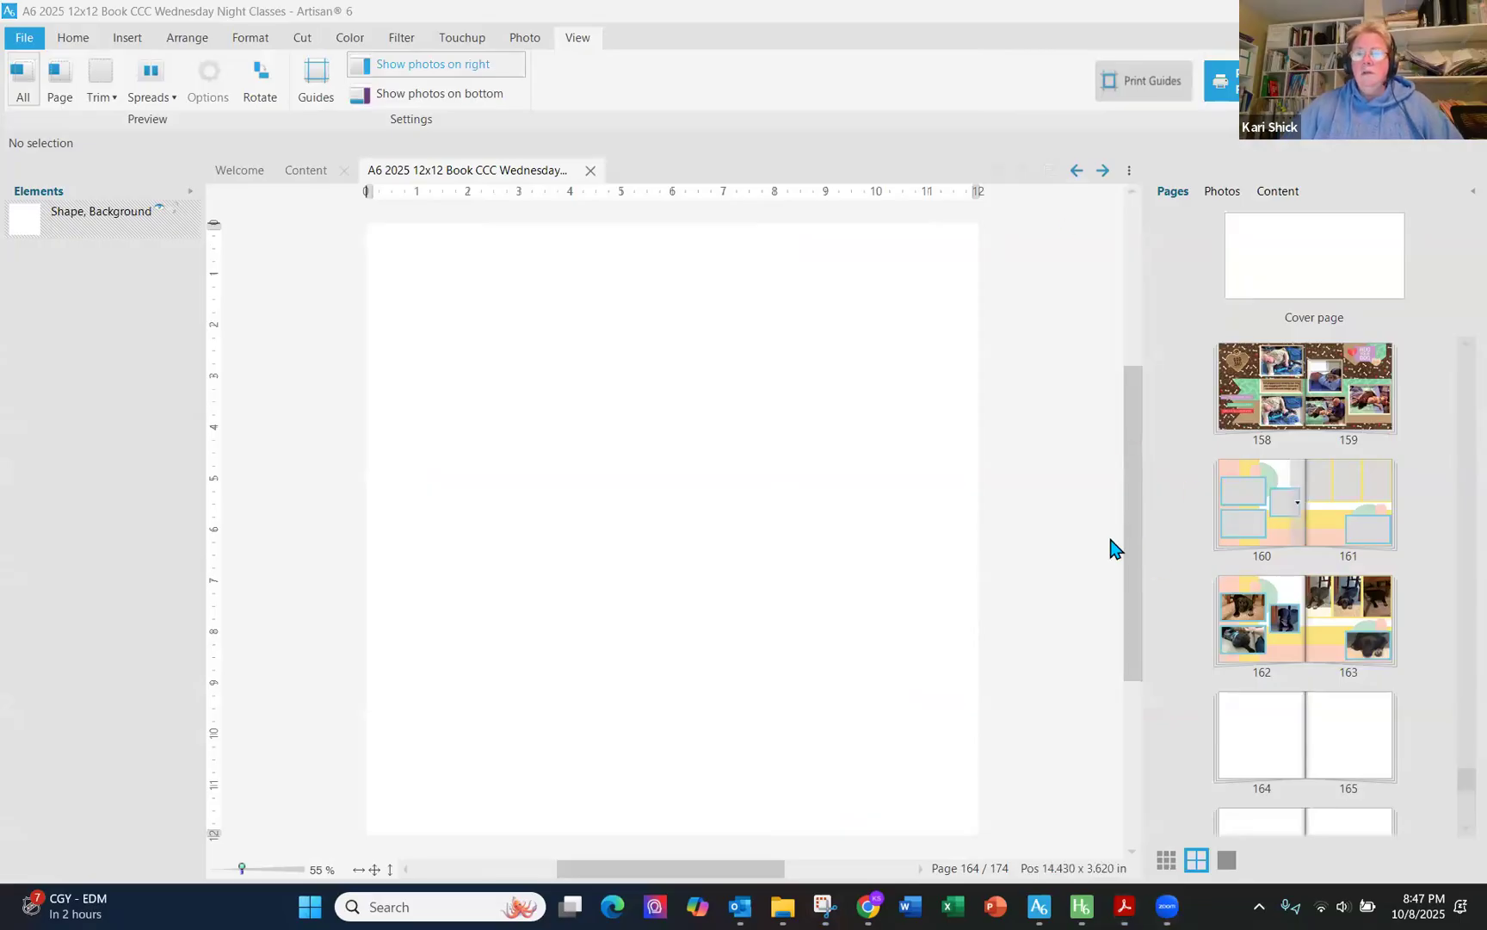
left_click(1043, 474)
right_click(1043, 468)
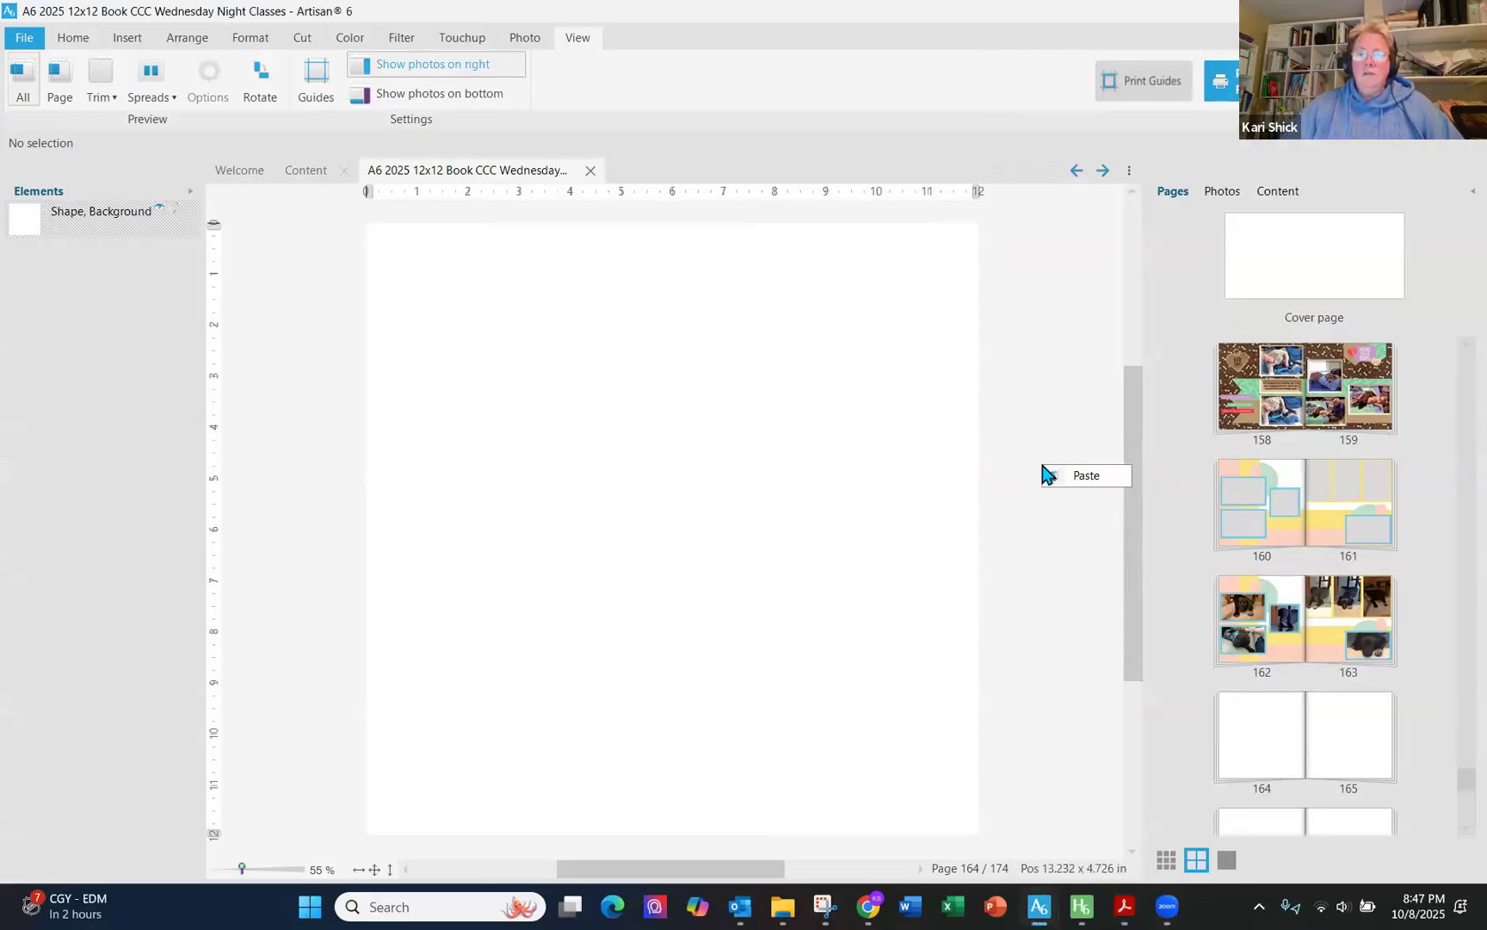
left_click(1083, 475)
- Move the pasted sketch off the page to its right edge as a reference
left_click_drag(803, 521, 1265, 329)
left_click_drag(1088, 379, 1101, 368)
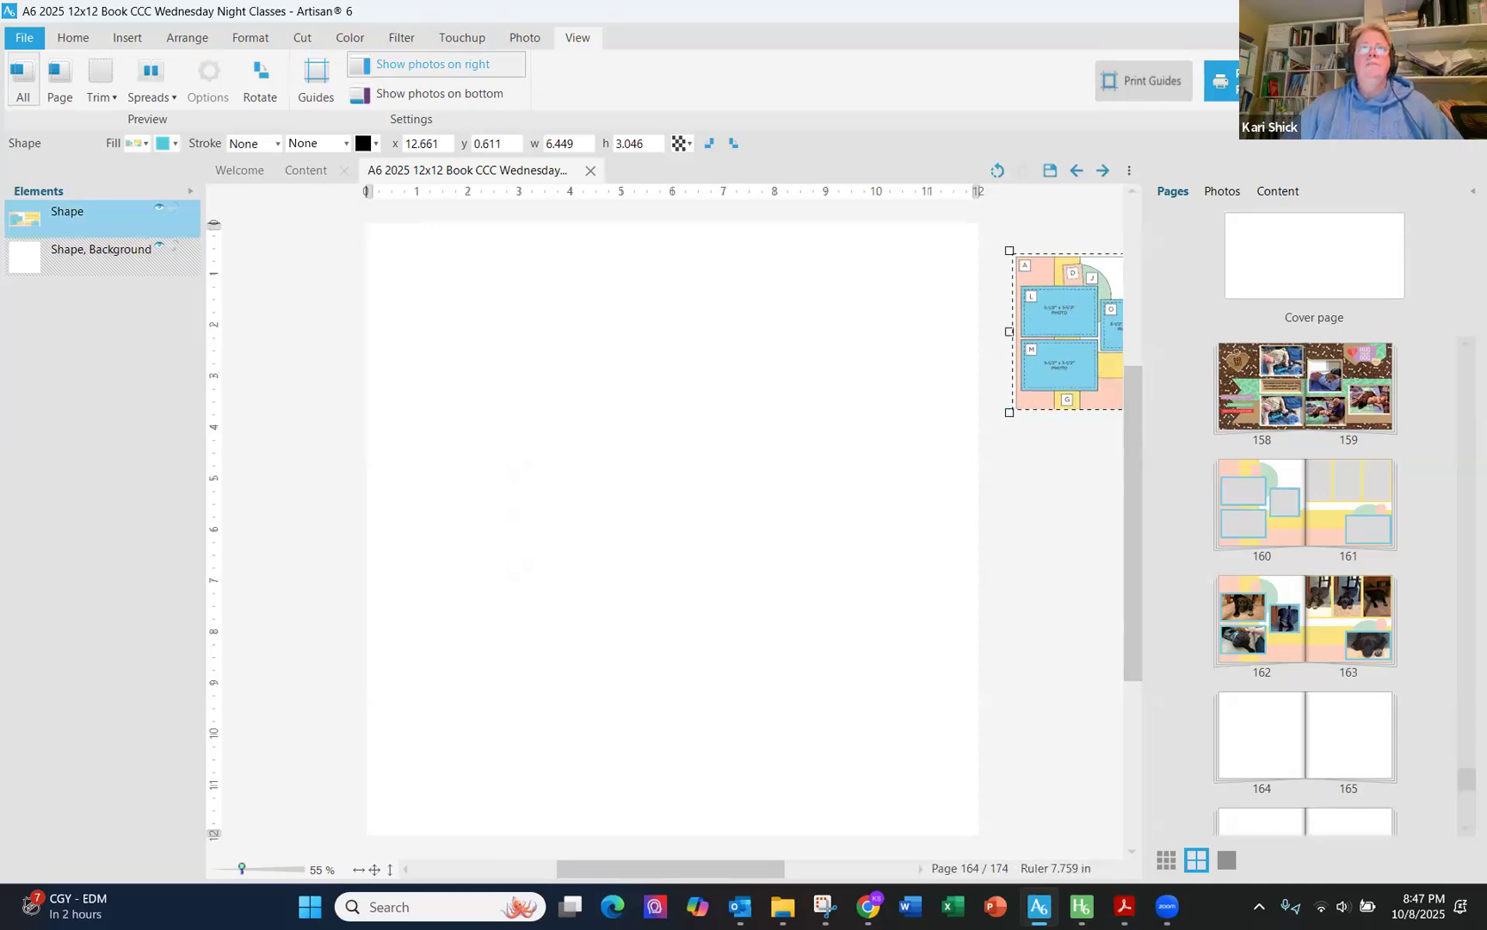
left_click(315, 286)
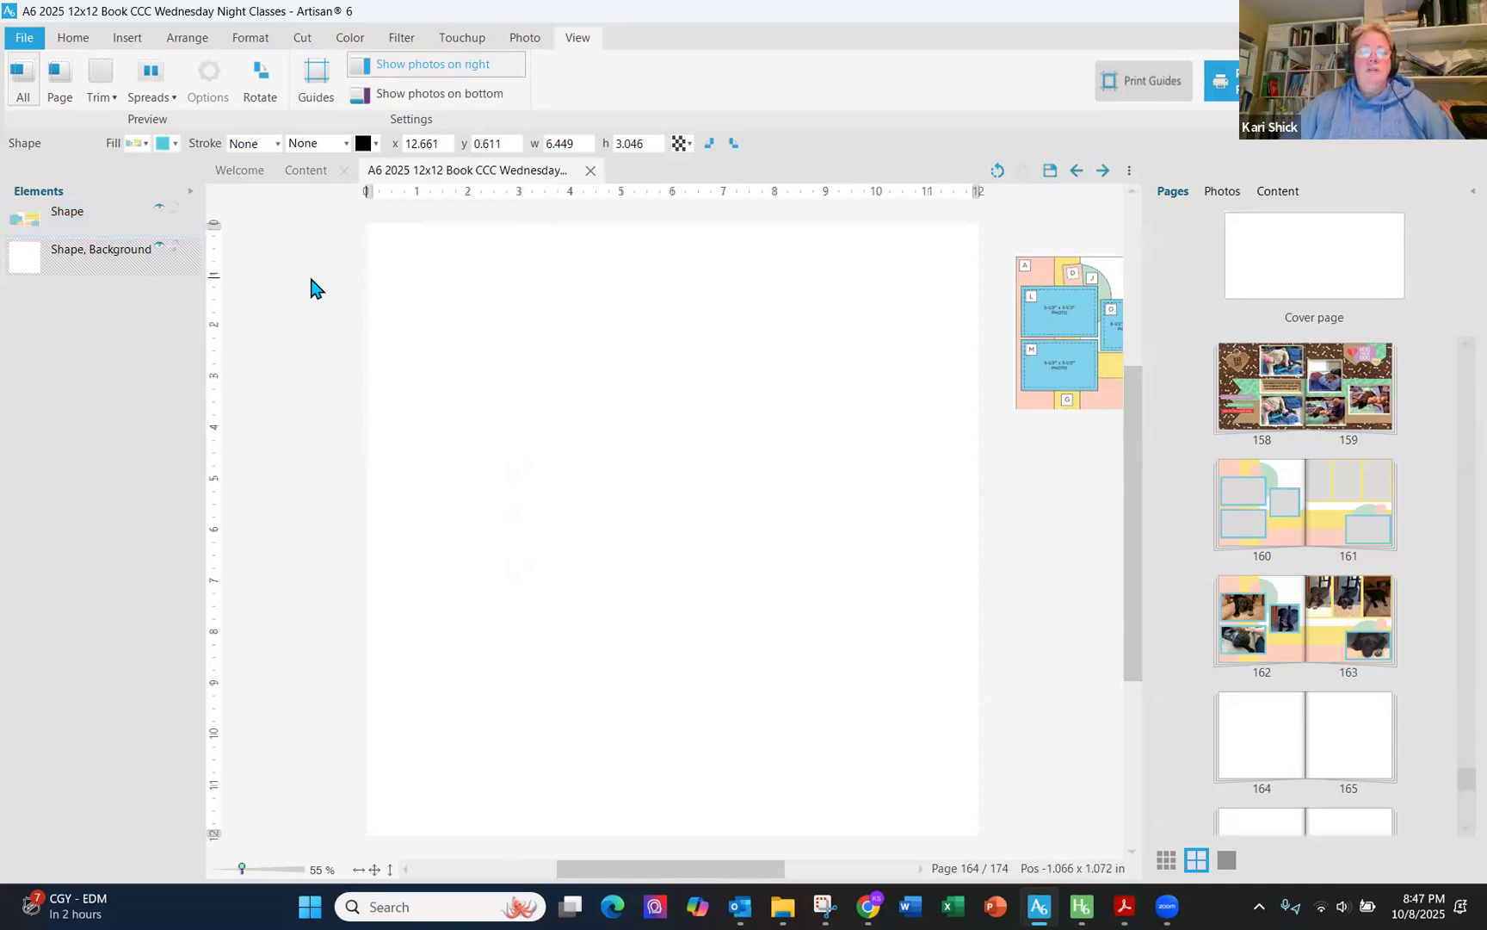
- Start inserting a rectangle shape and set its size to 12 x 12
left_click(86, 41)
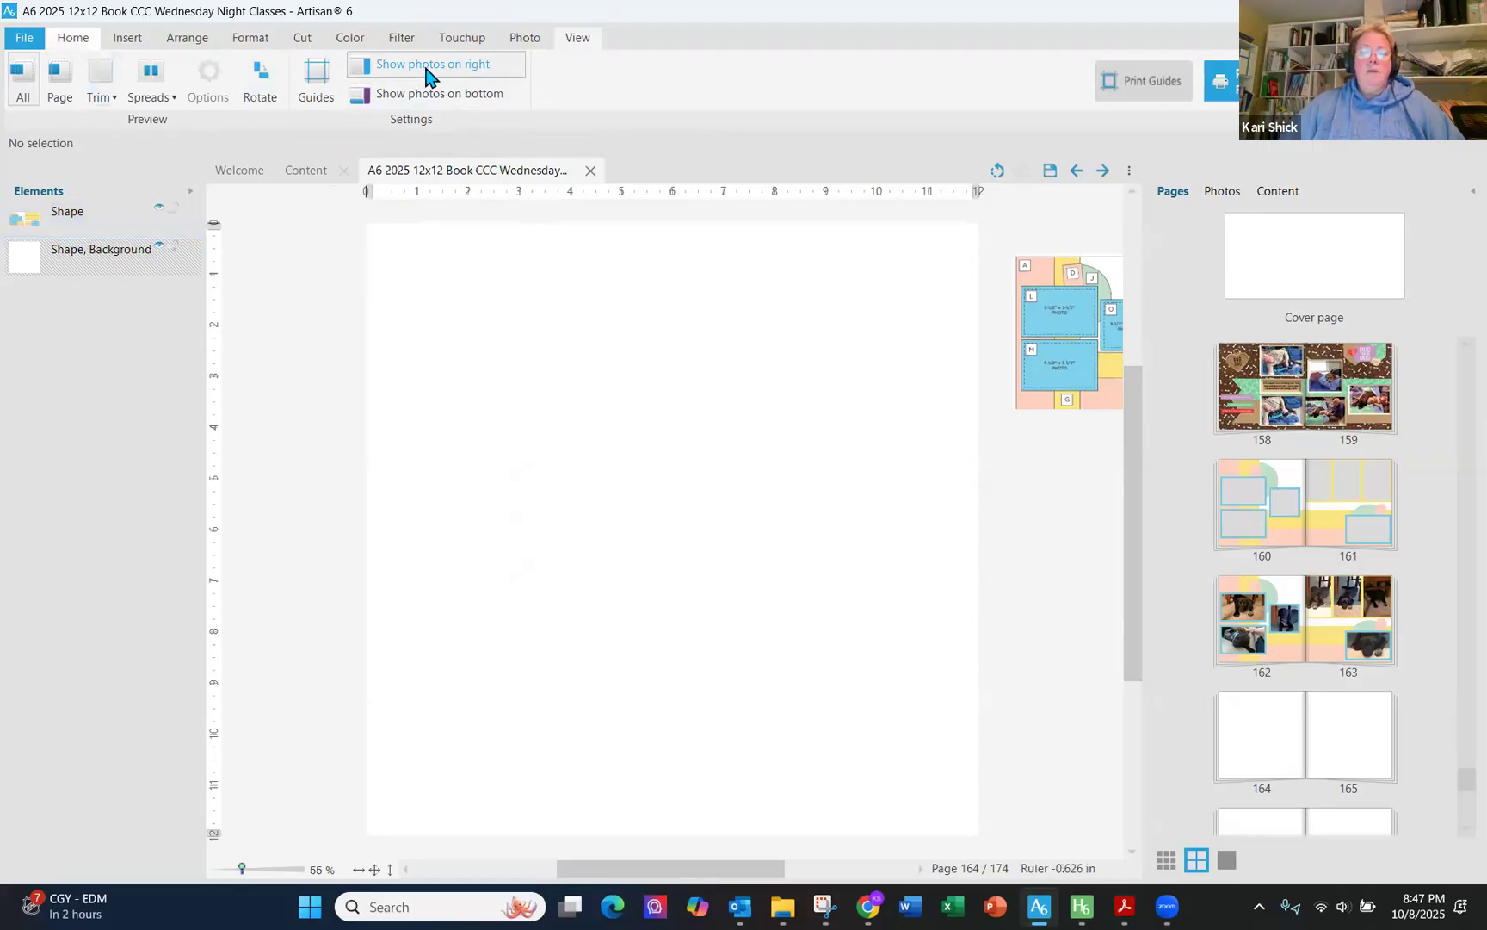
left_click(127, 38)
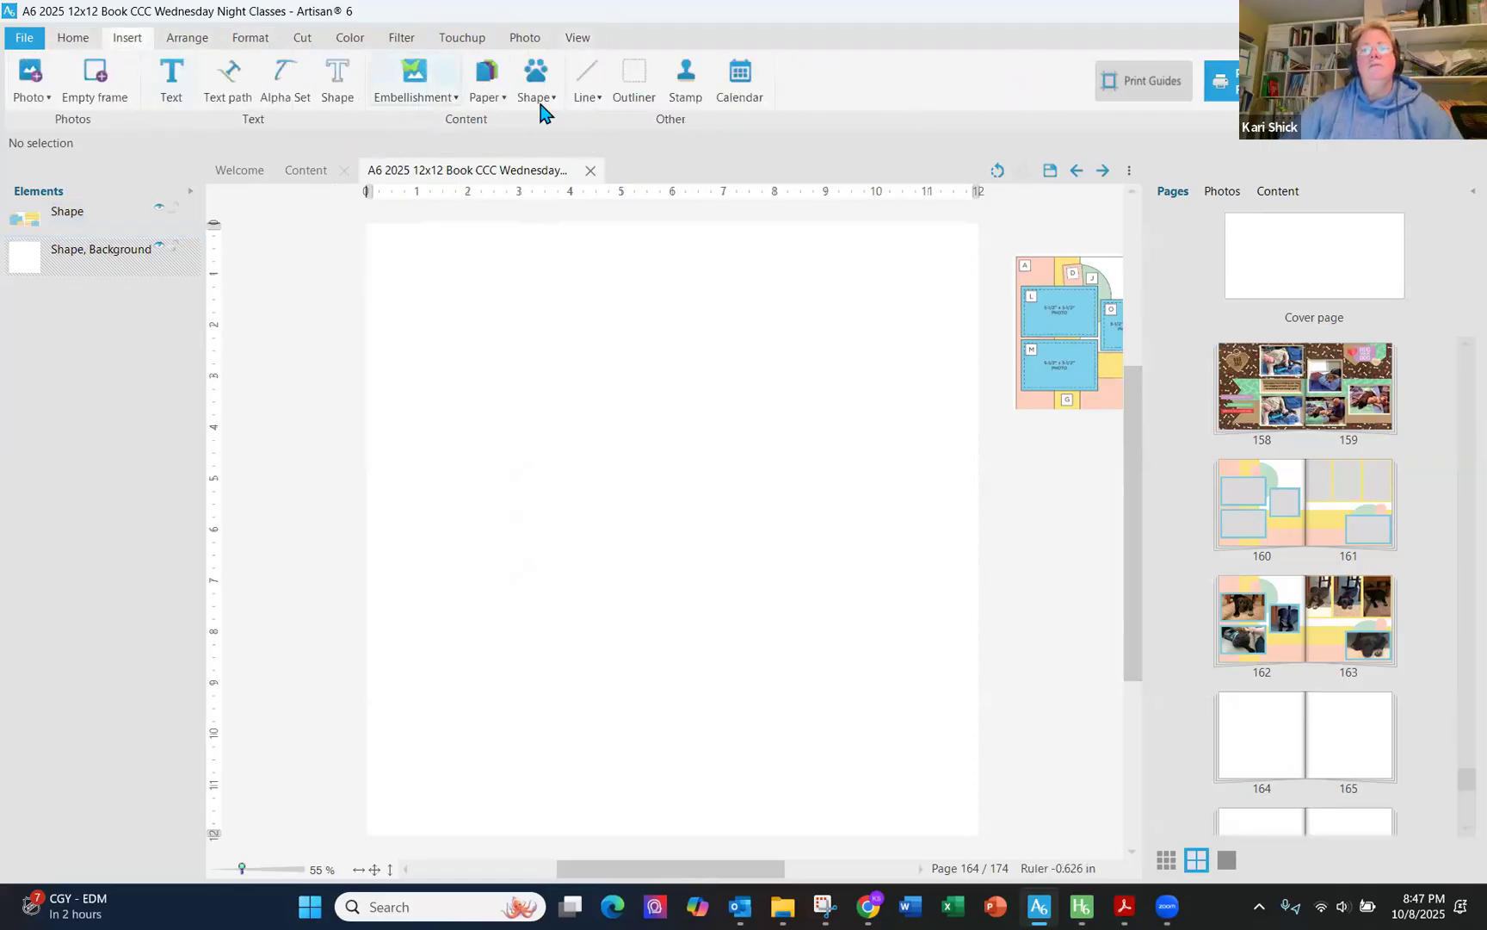
left_click(537, 97)
left_click(578, 127)
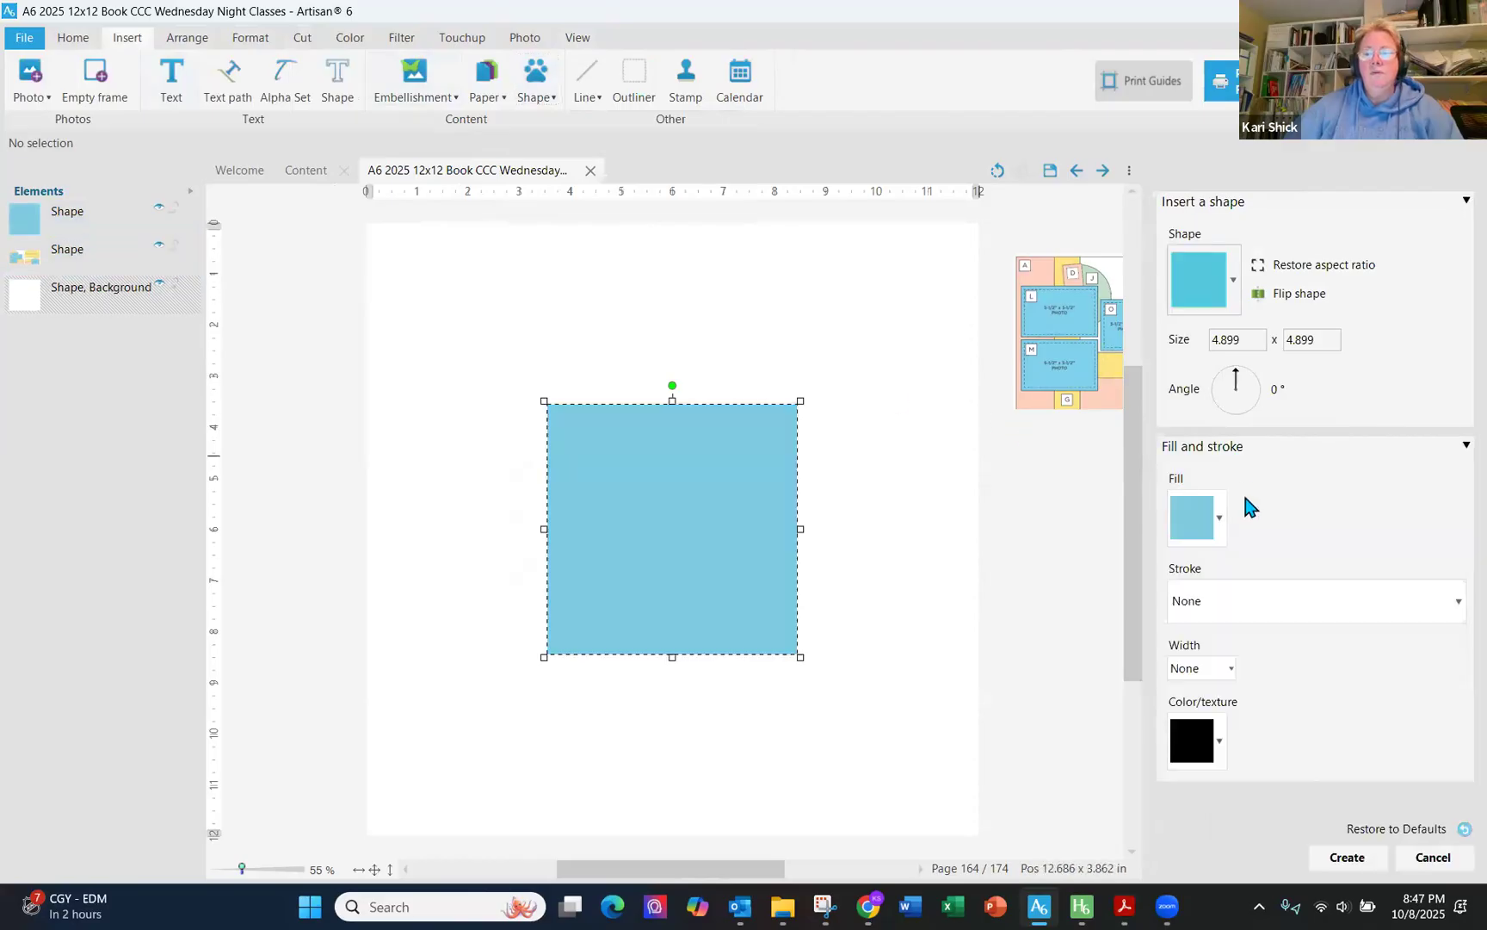
left_click_drag(1249, 341, 1132, 336)
type("12")
key("Tab")
type("12")
key("Tab")
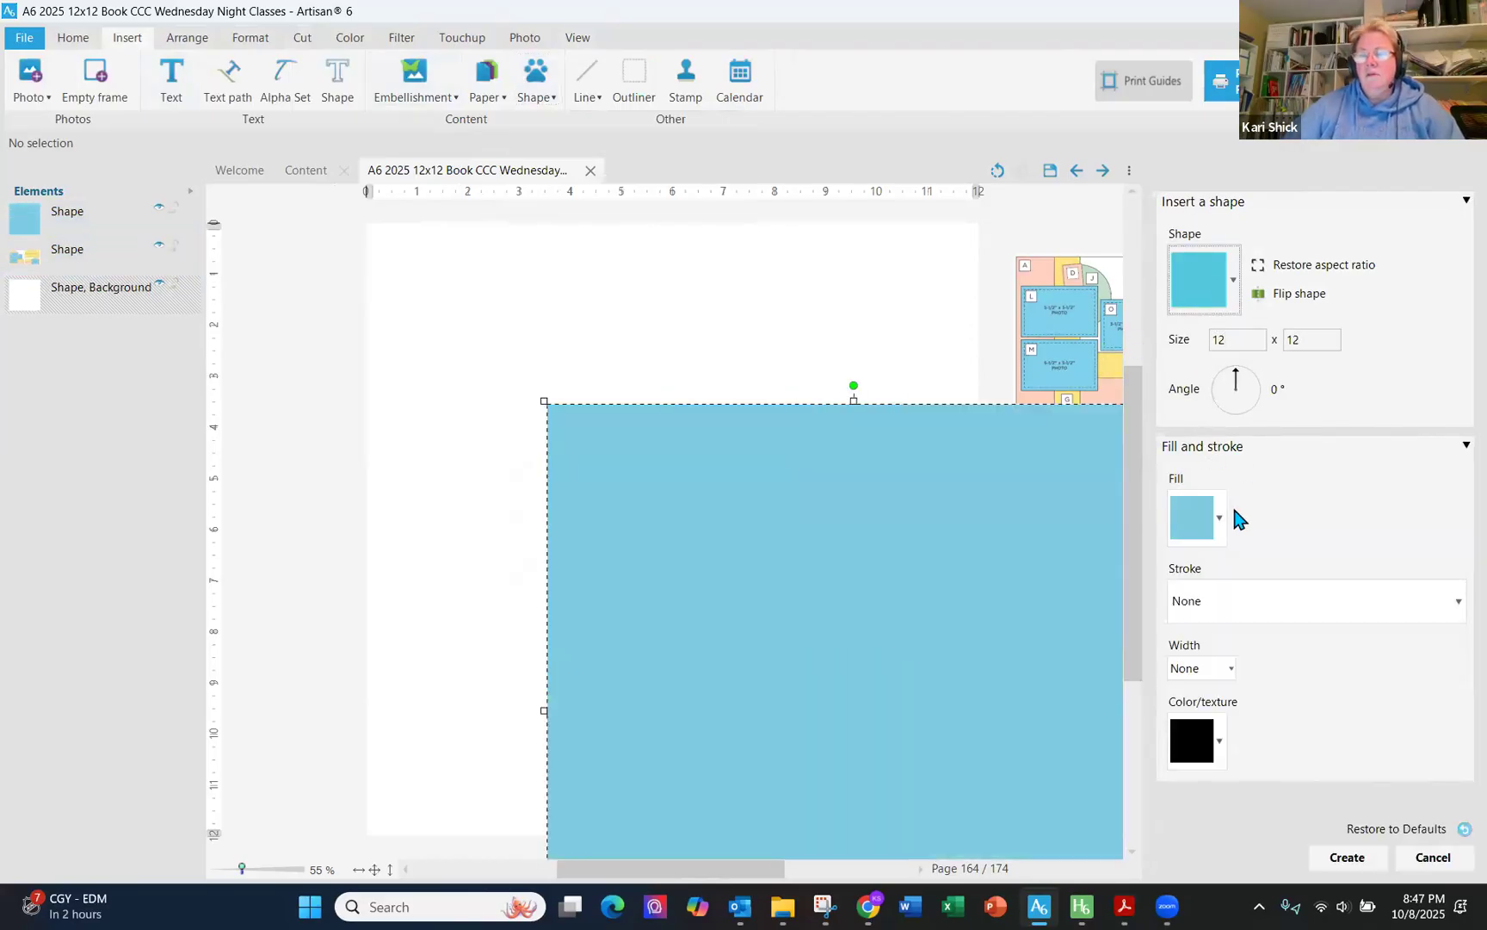
- Give the rectangle a white solid fill and create it
left_click(1219, 519)
left_click(1222, 558)
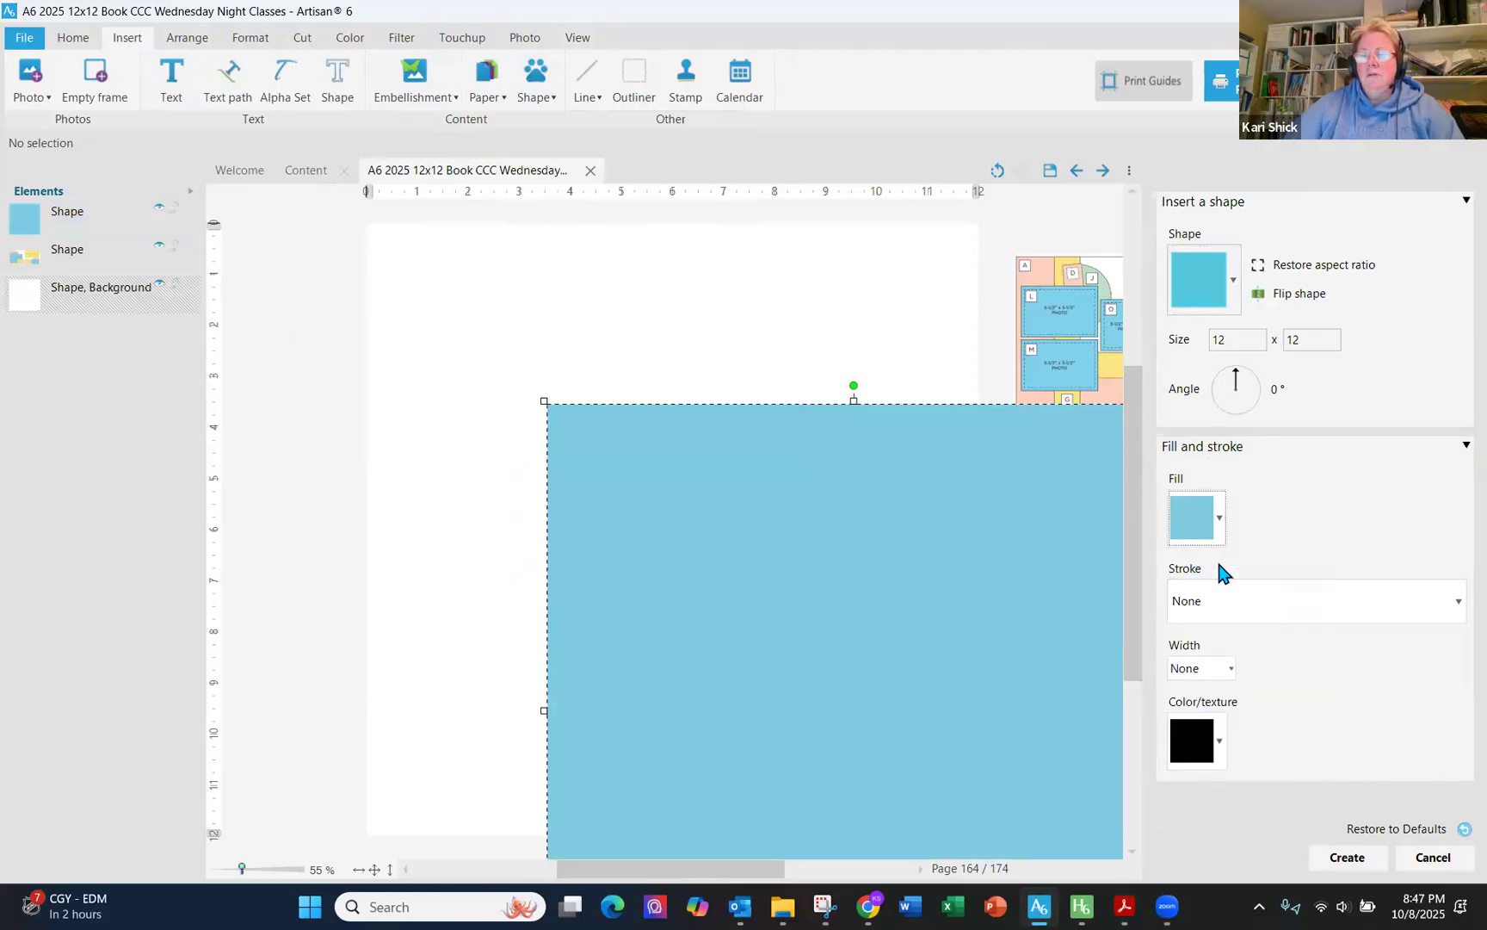
left_click(76, 595)
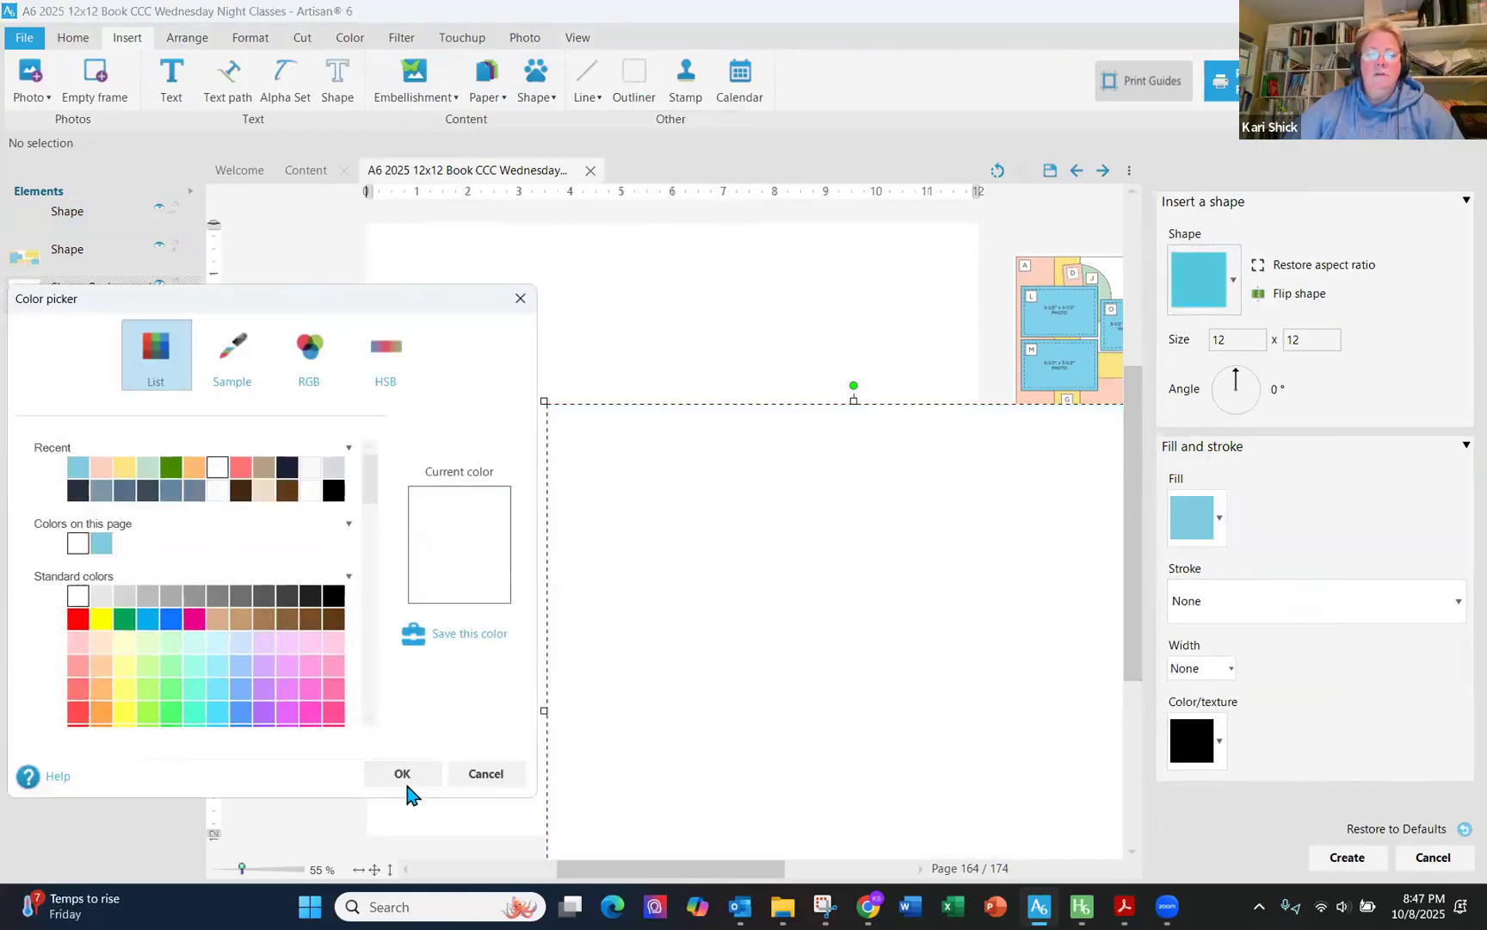
left_click(404, 773)
left_click(1348, 857)
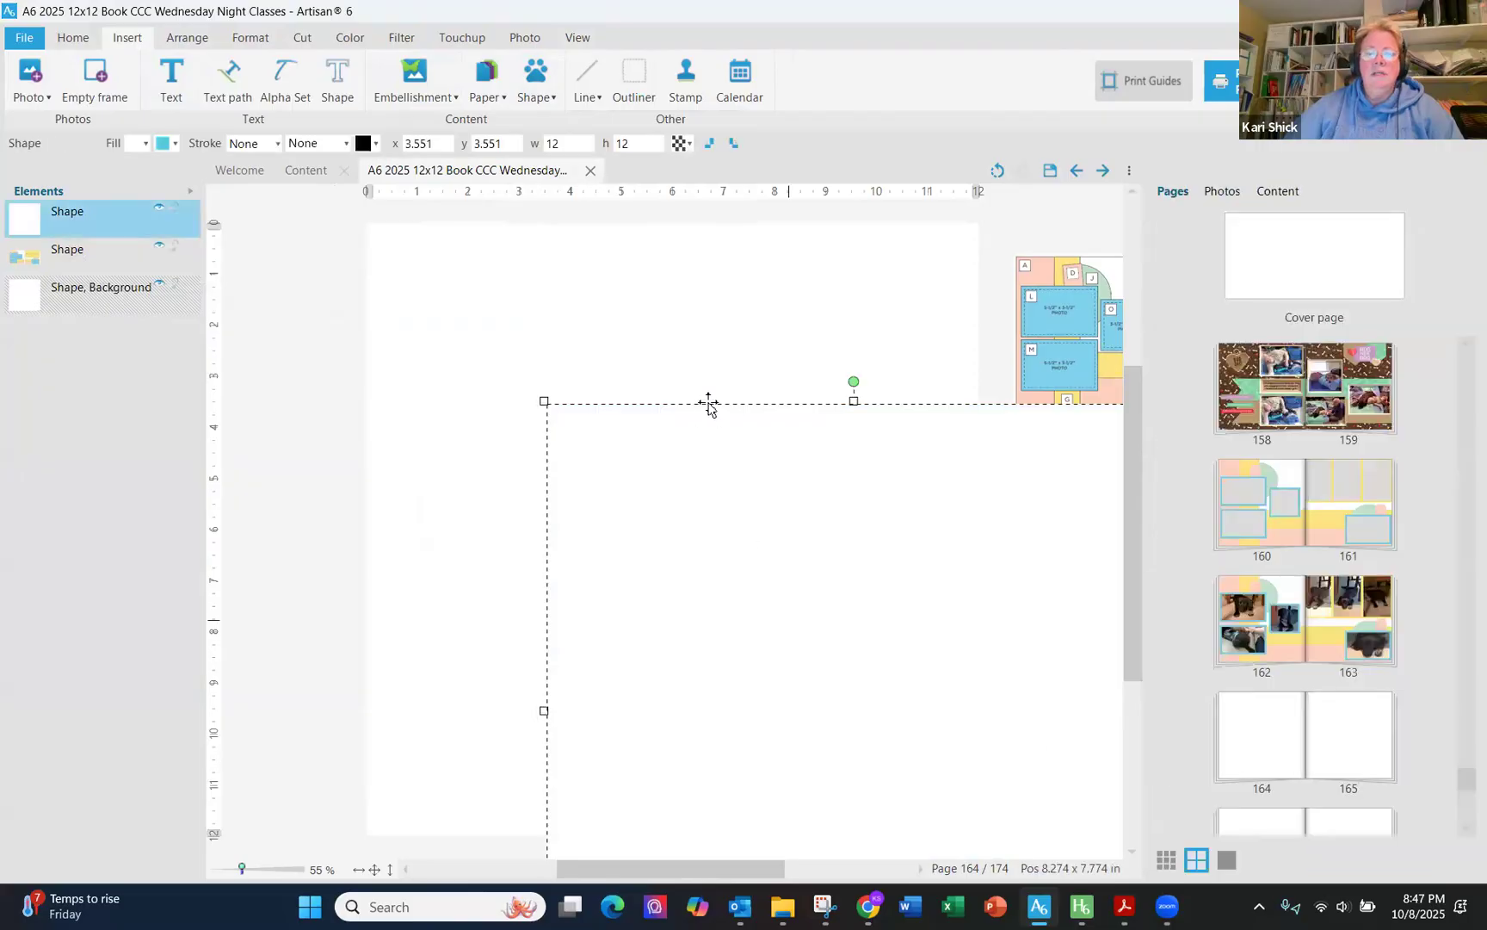
left_click(708, 339)
left_click(684, 144)
left_click_drag(796, 176, 852, 177)
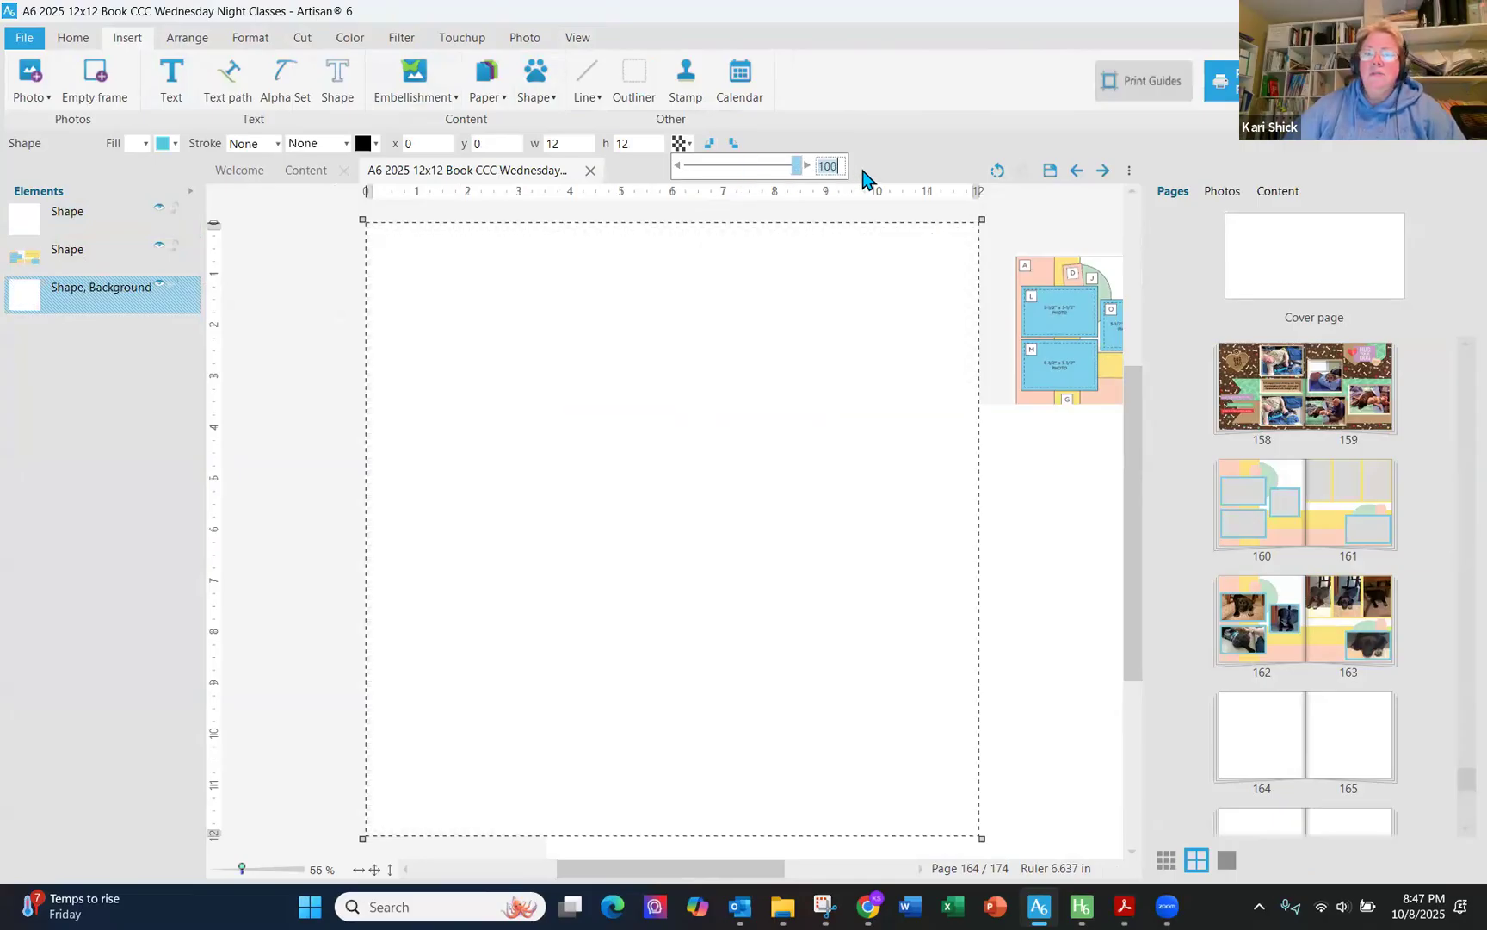
- Position the white 12 x 12 rectangle at x 0 and y 0 to cover the page
left_click(67, 224)
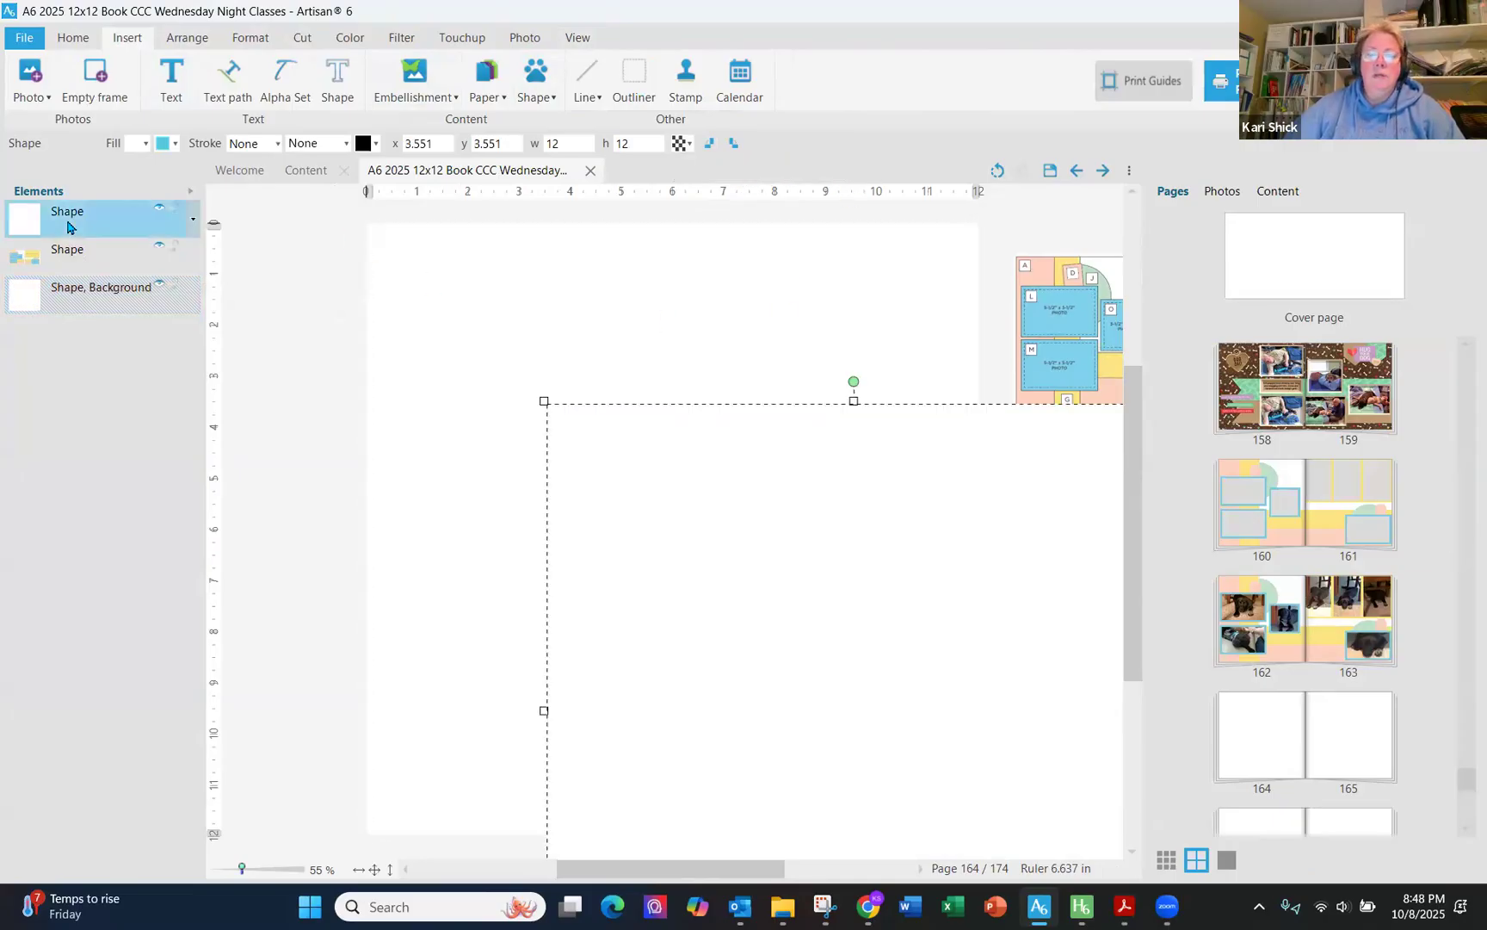
left_click_drag(706, 500, 594, 398)
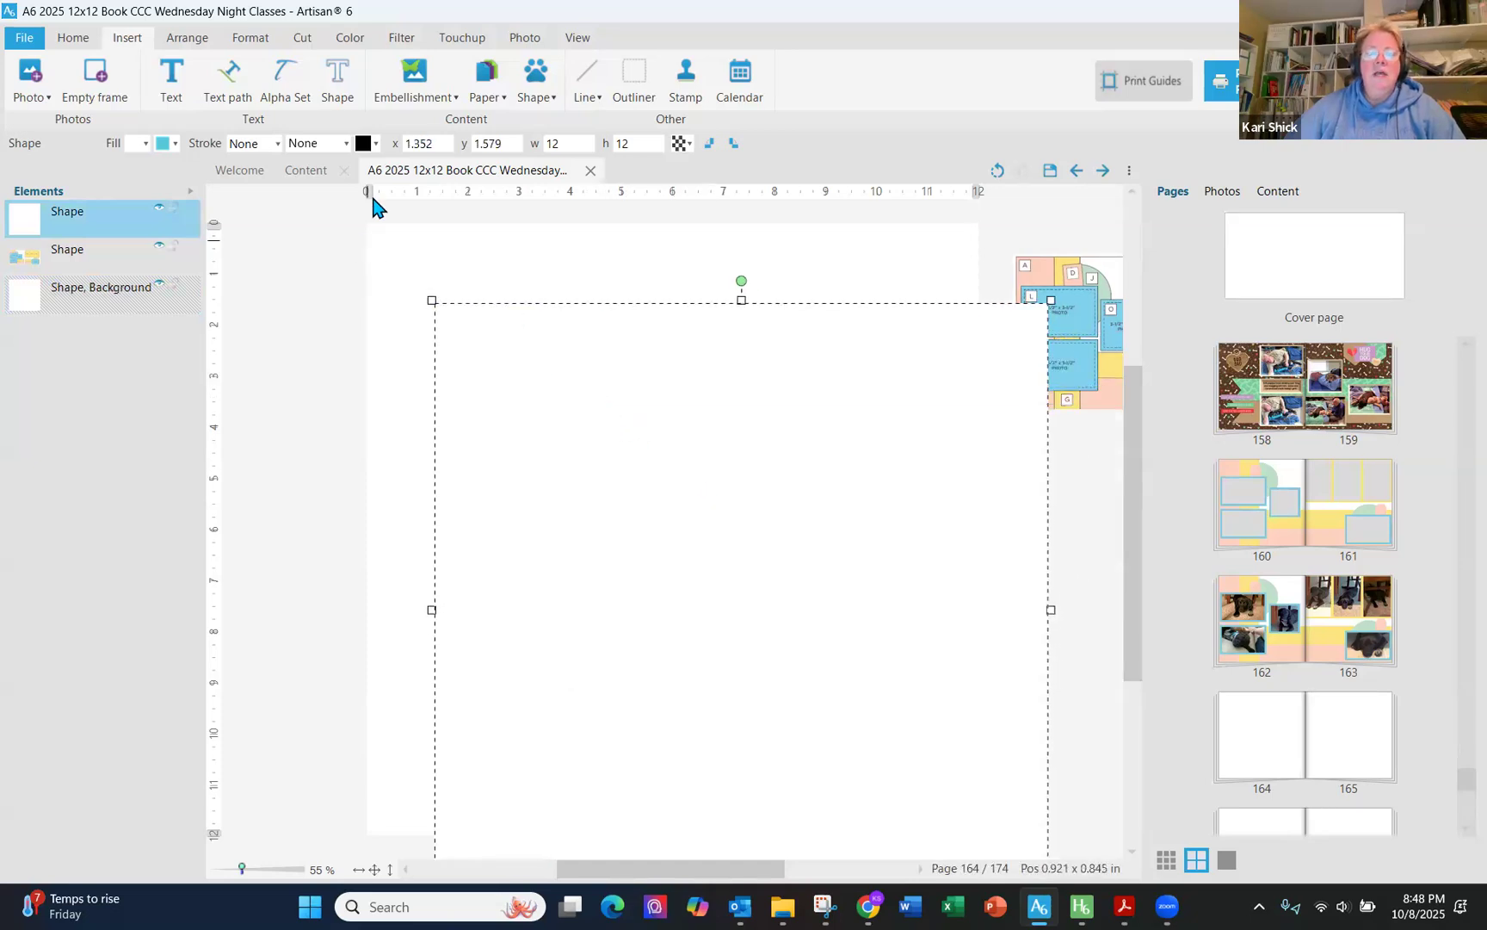
left_click_drag(438, 144, 318, 148)
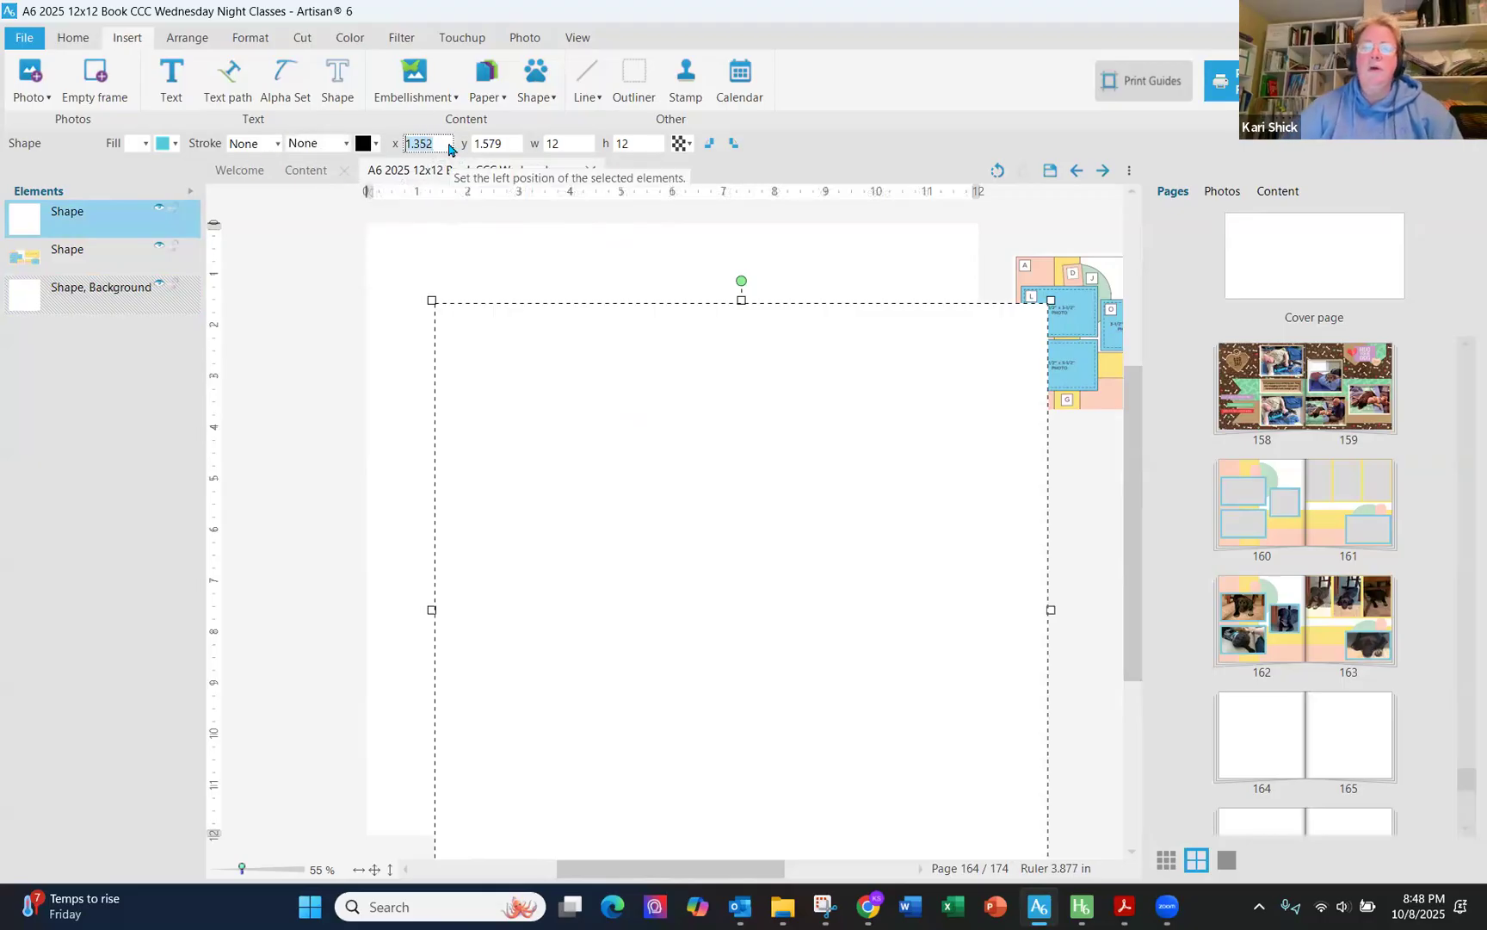
type("0")
key("Tab")
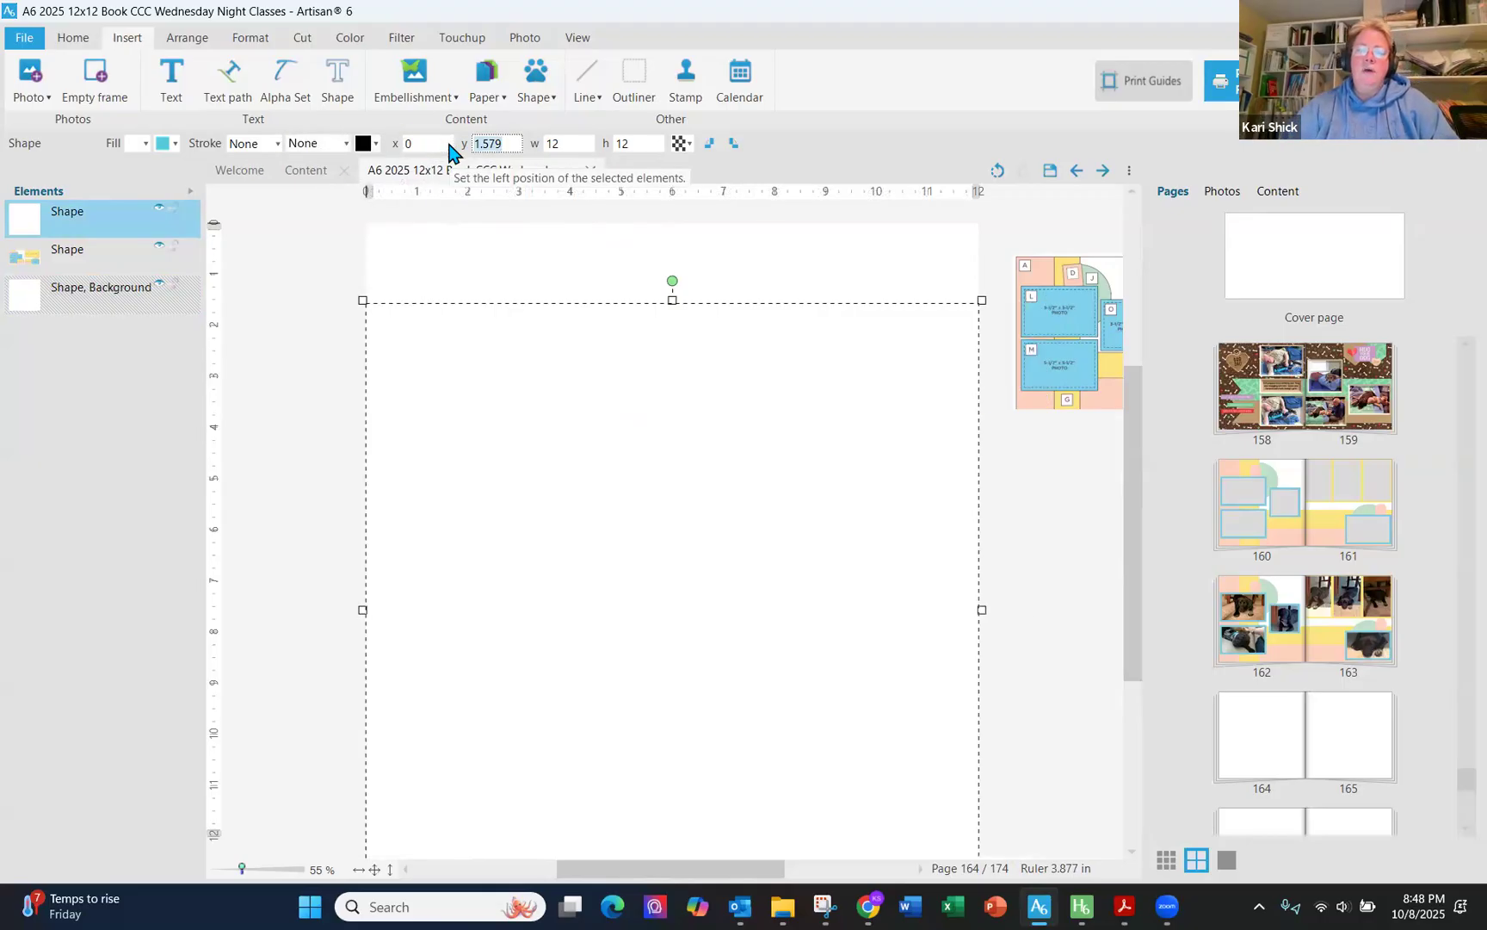
type("0")
key("Tab")
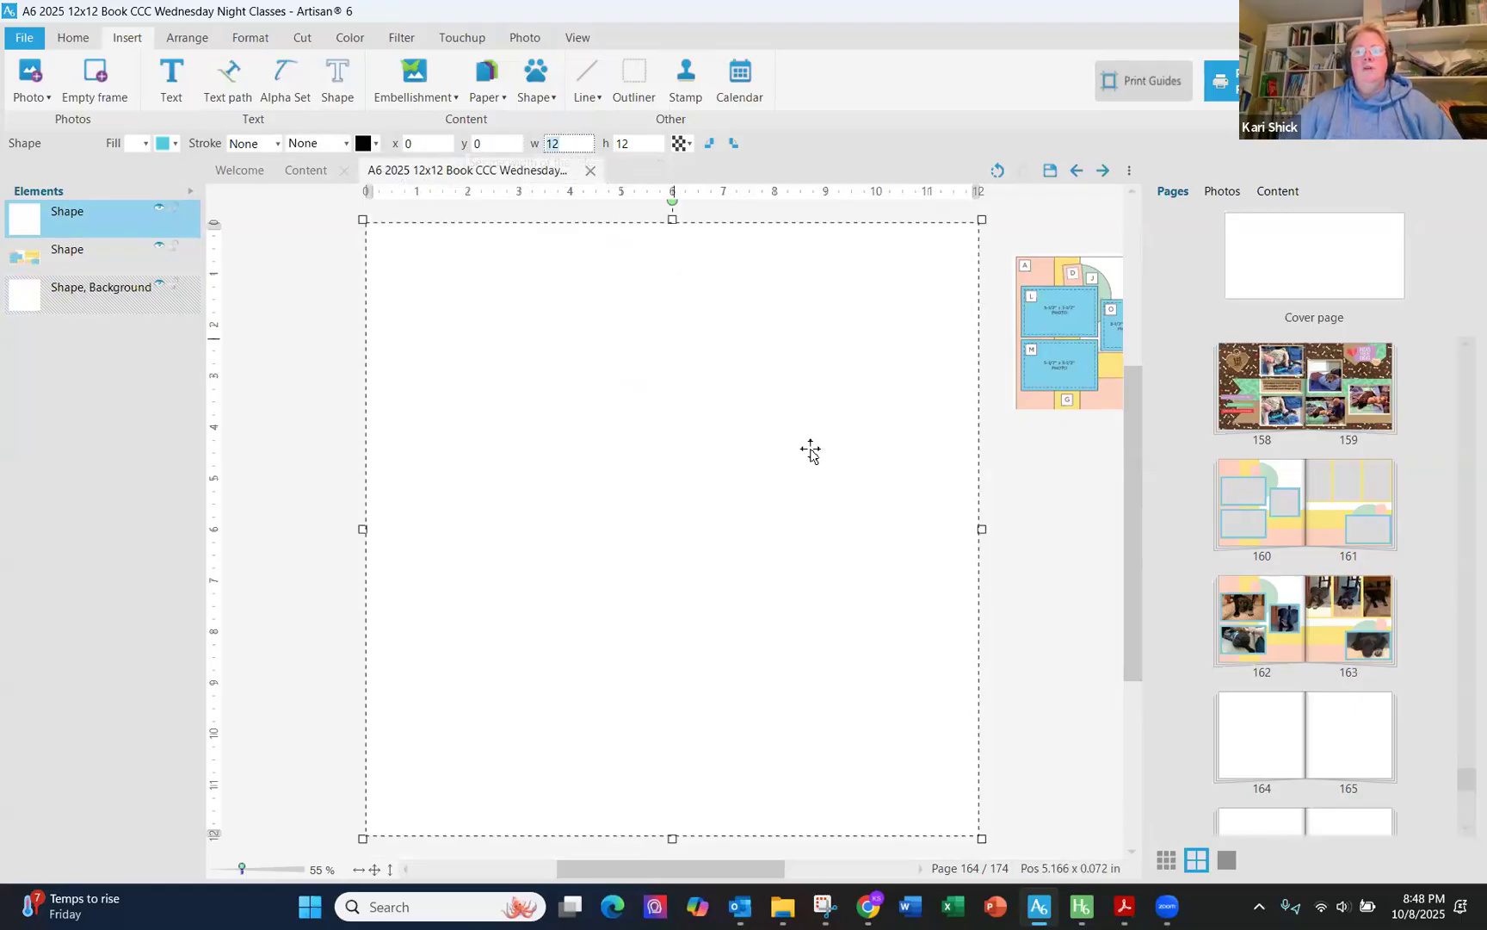
left_click(1049, 613)
left_click(661, 470)
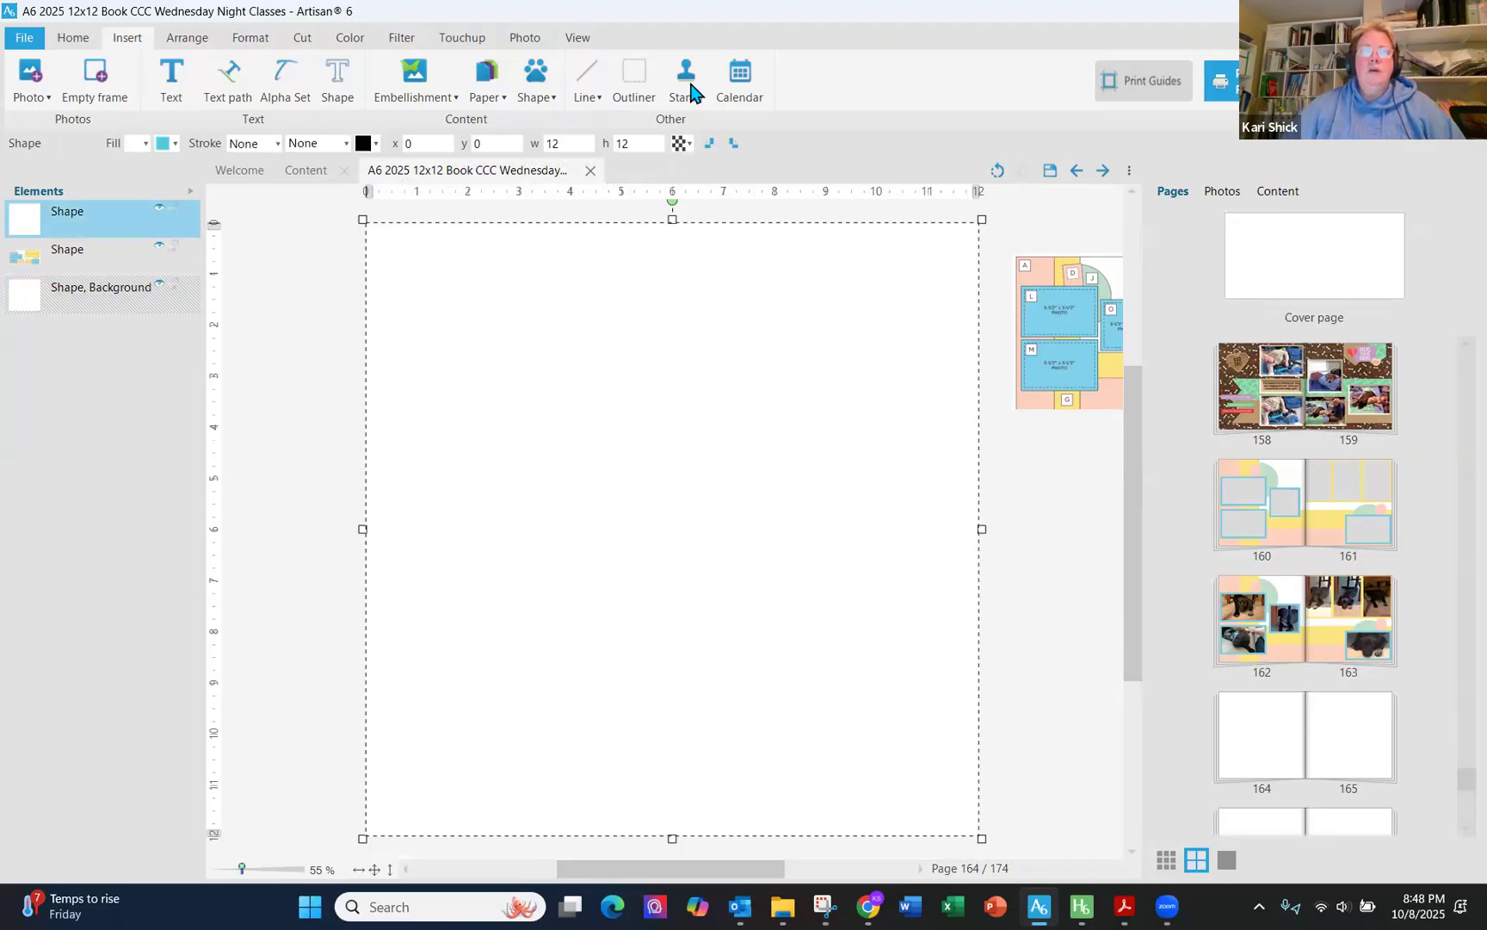
- Insert another rectangle and set its size to 3 x 12
left_click(538, 99)
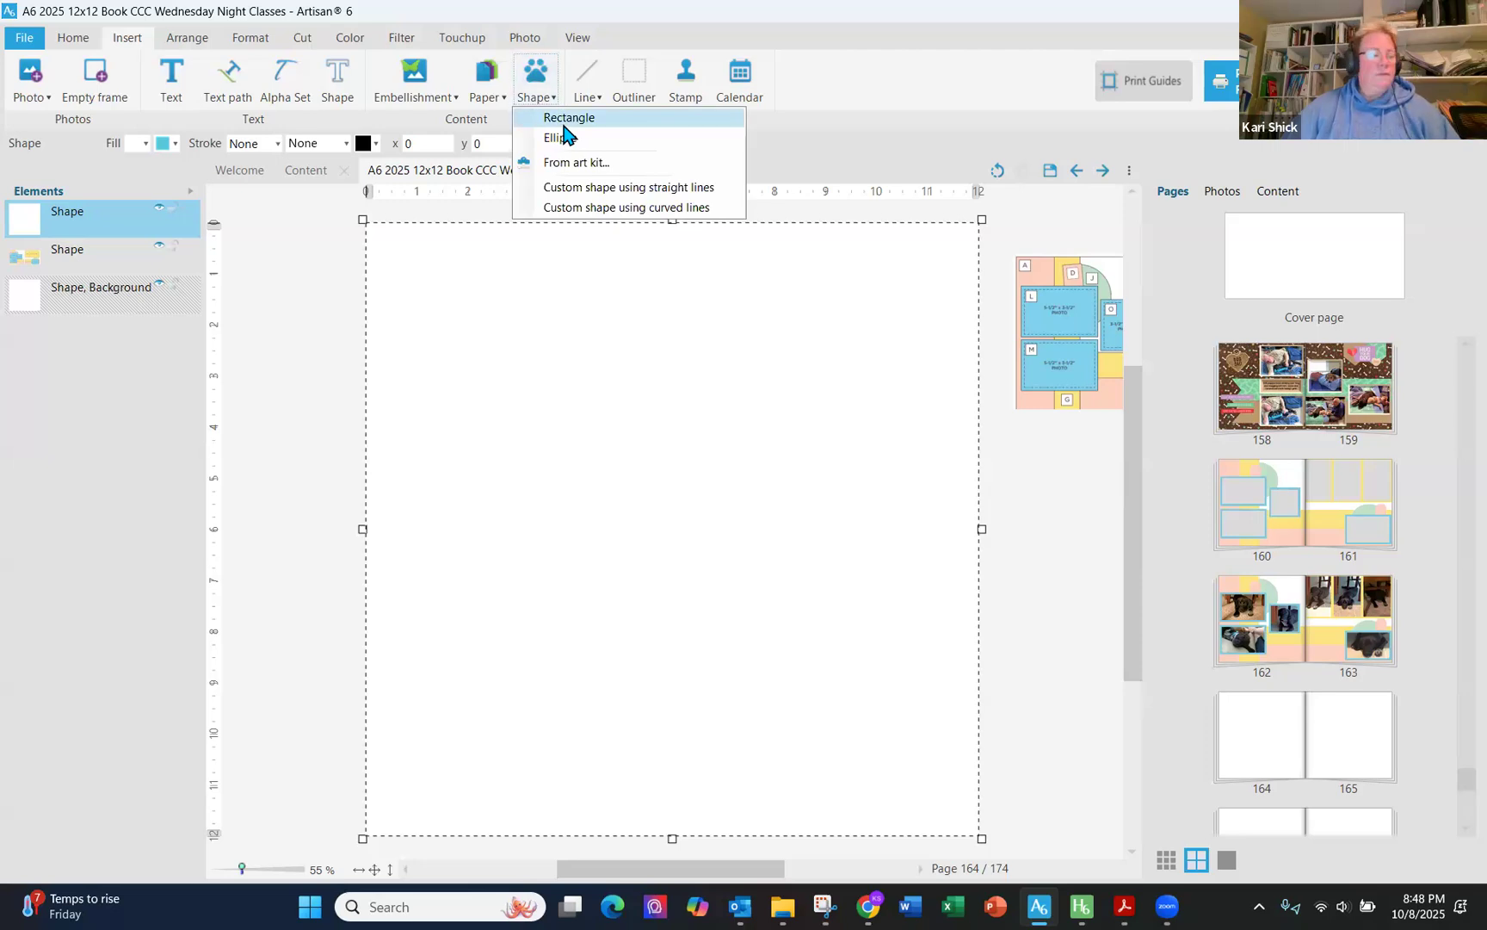
left_click(563, 133)
left_click_drag(1241, 341, 1164, 341)
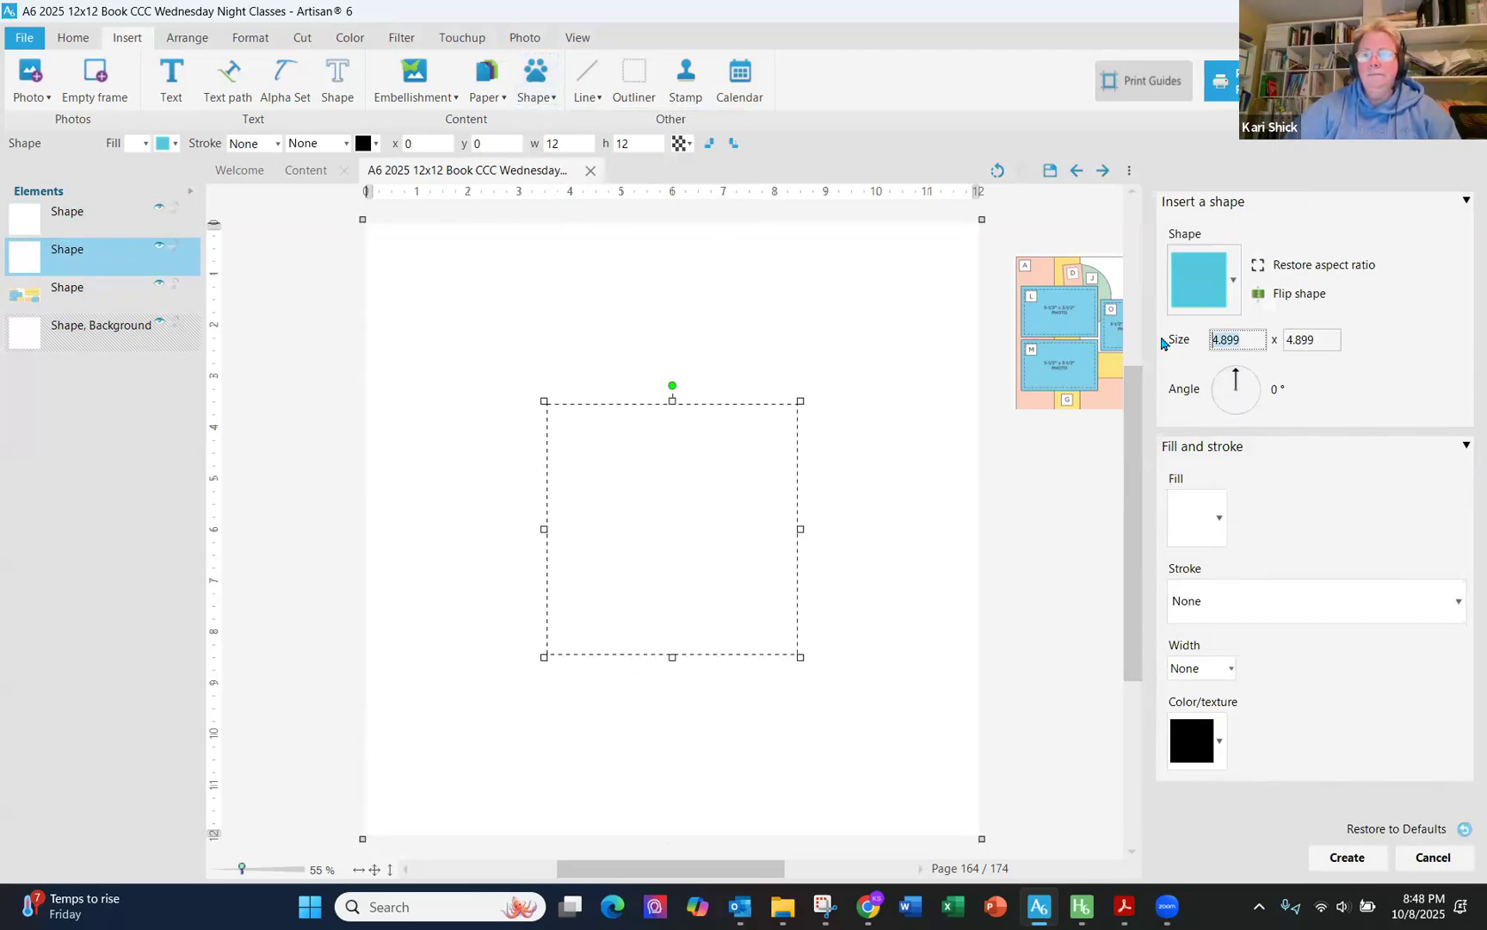
type("3")
key("Tab")
type("12")
- Fill the new rectangle with a solid color sampled from piece A of the sketch and create it
left_click(1221, 518)
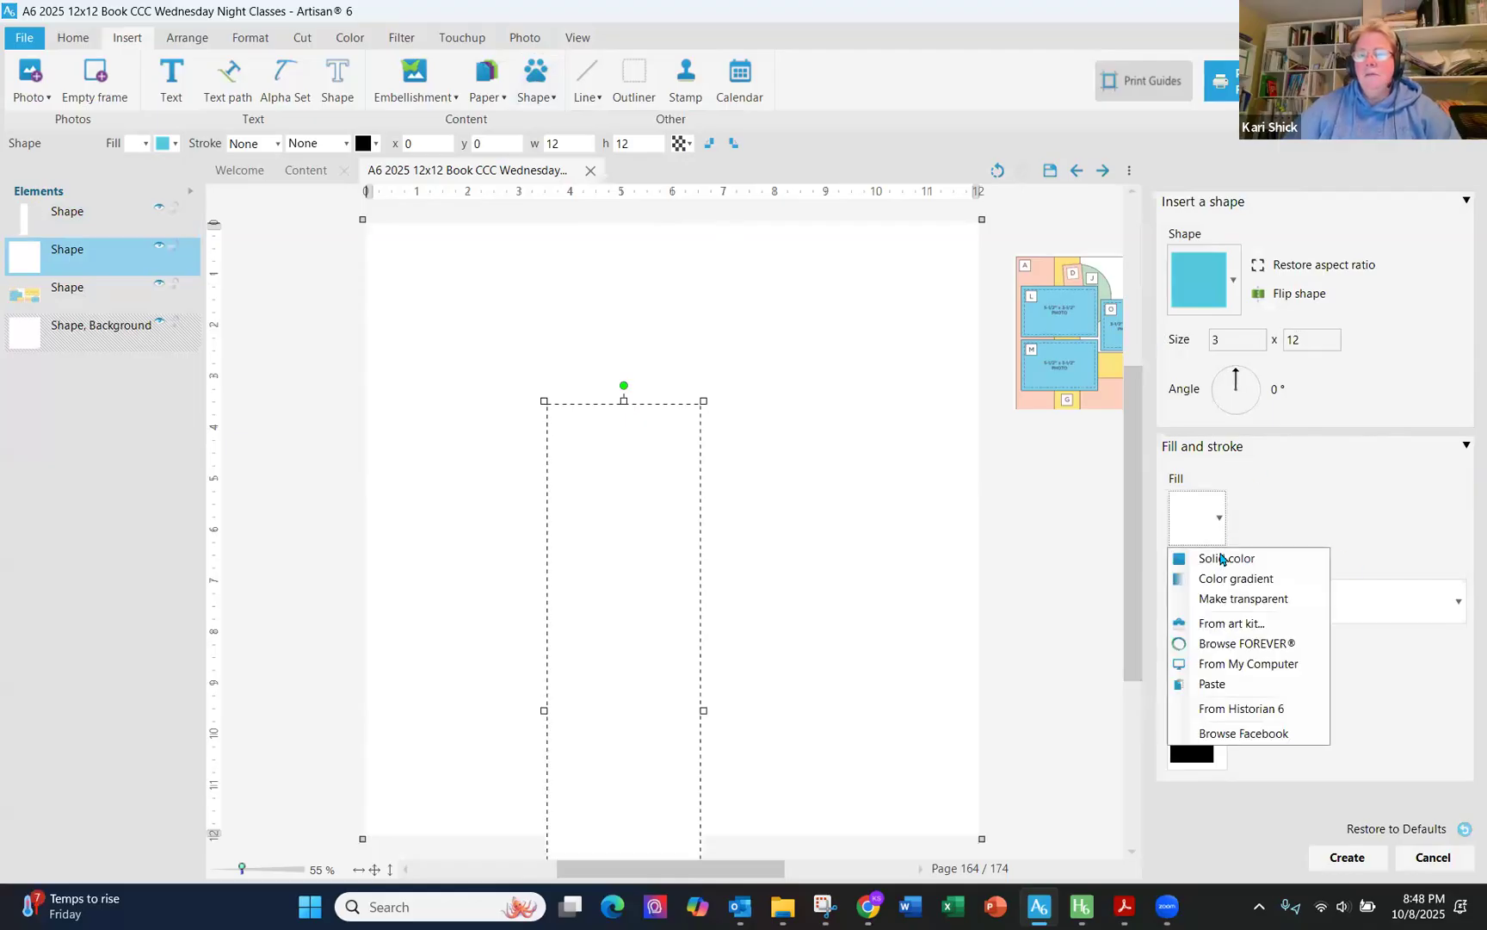
left_click(1212, 558)
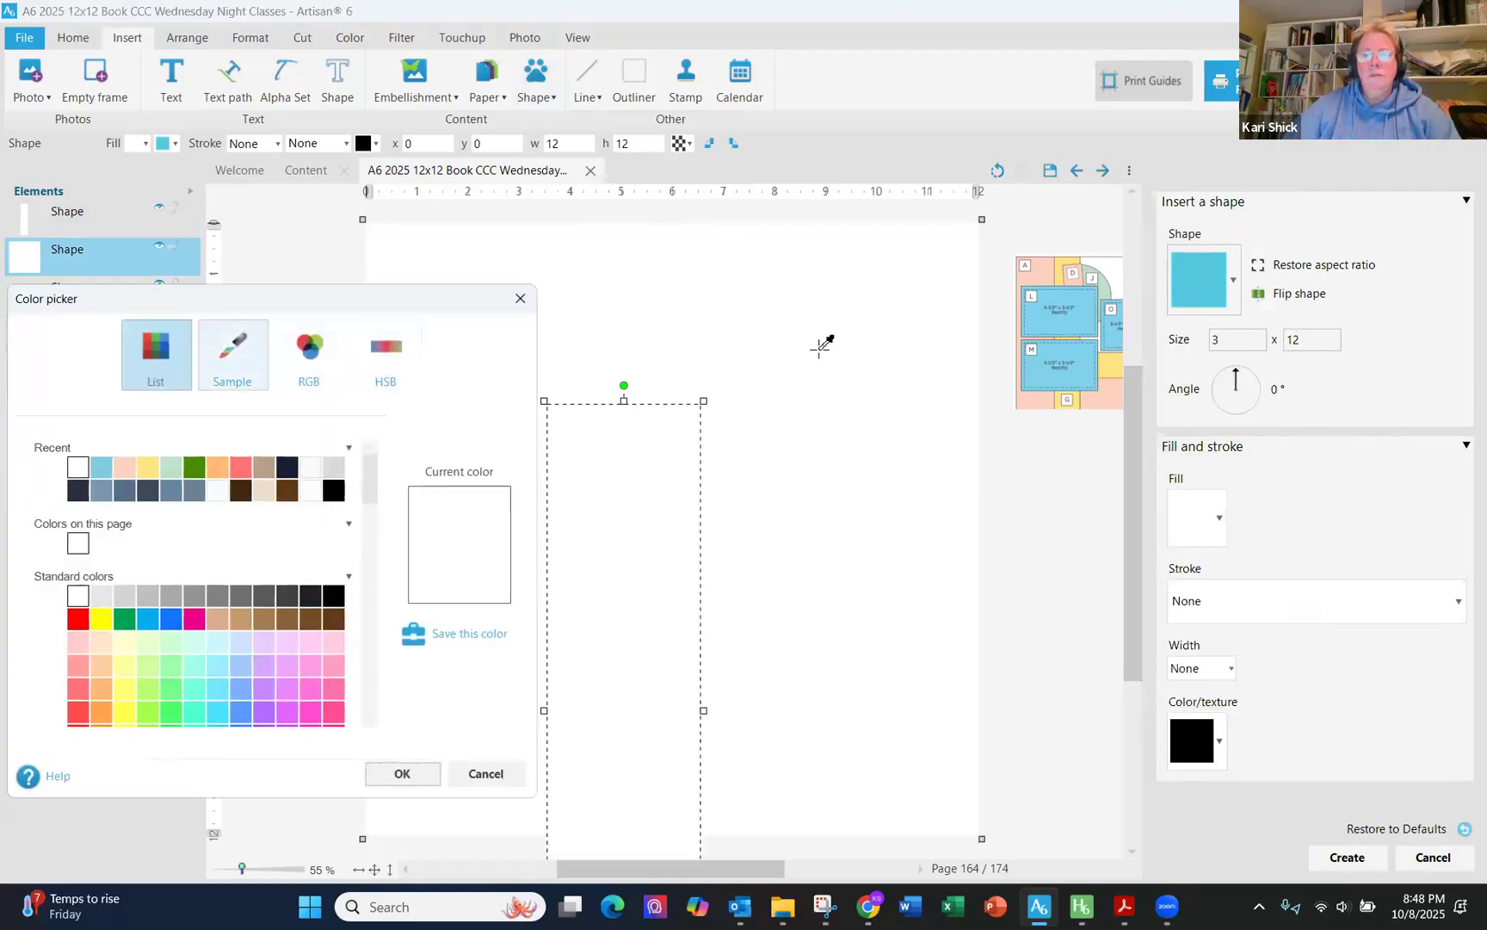
left_click(1045, 279)
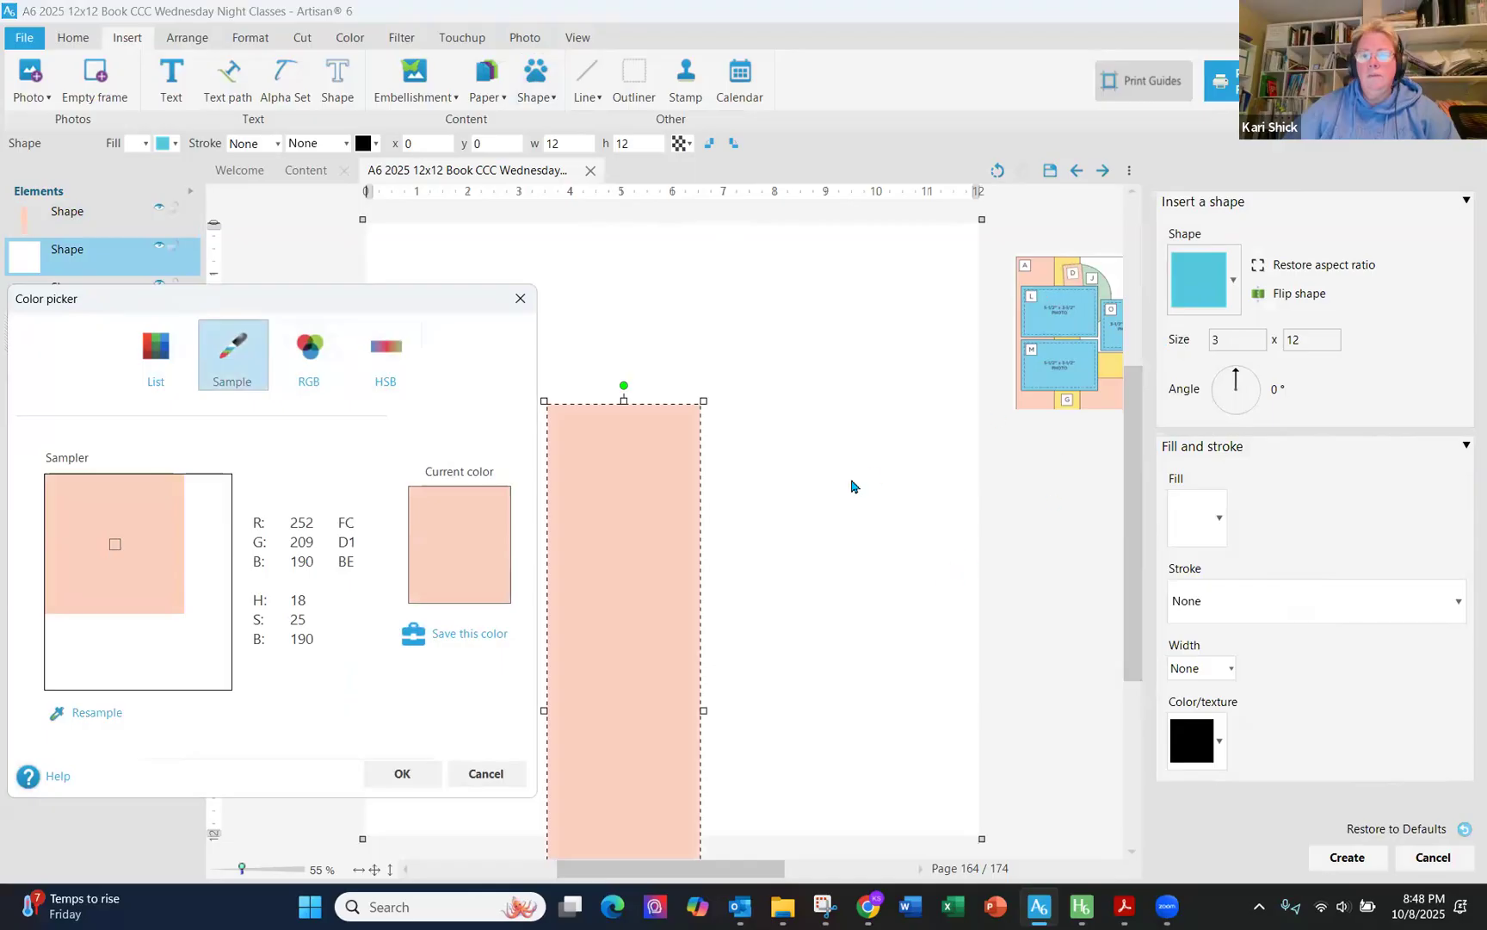
left_click(403, 774)
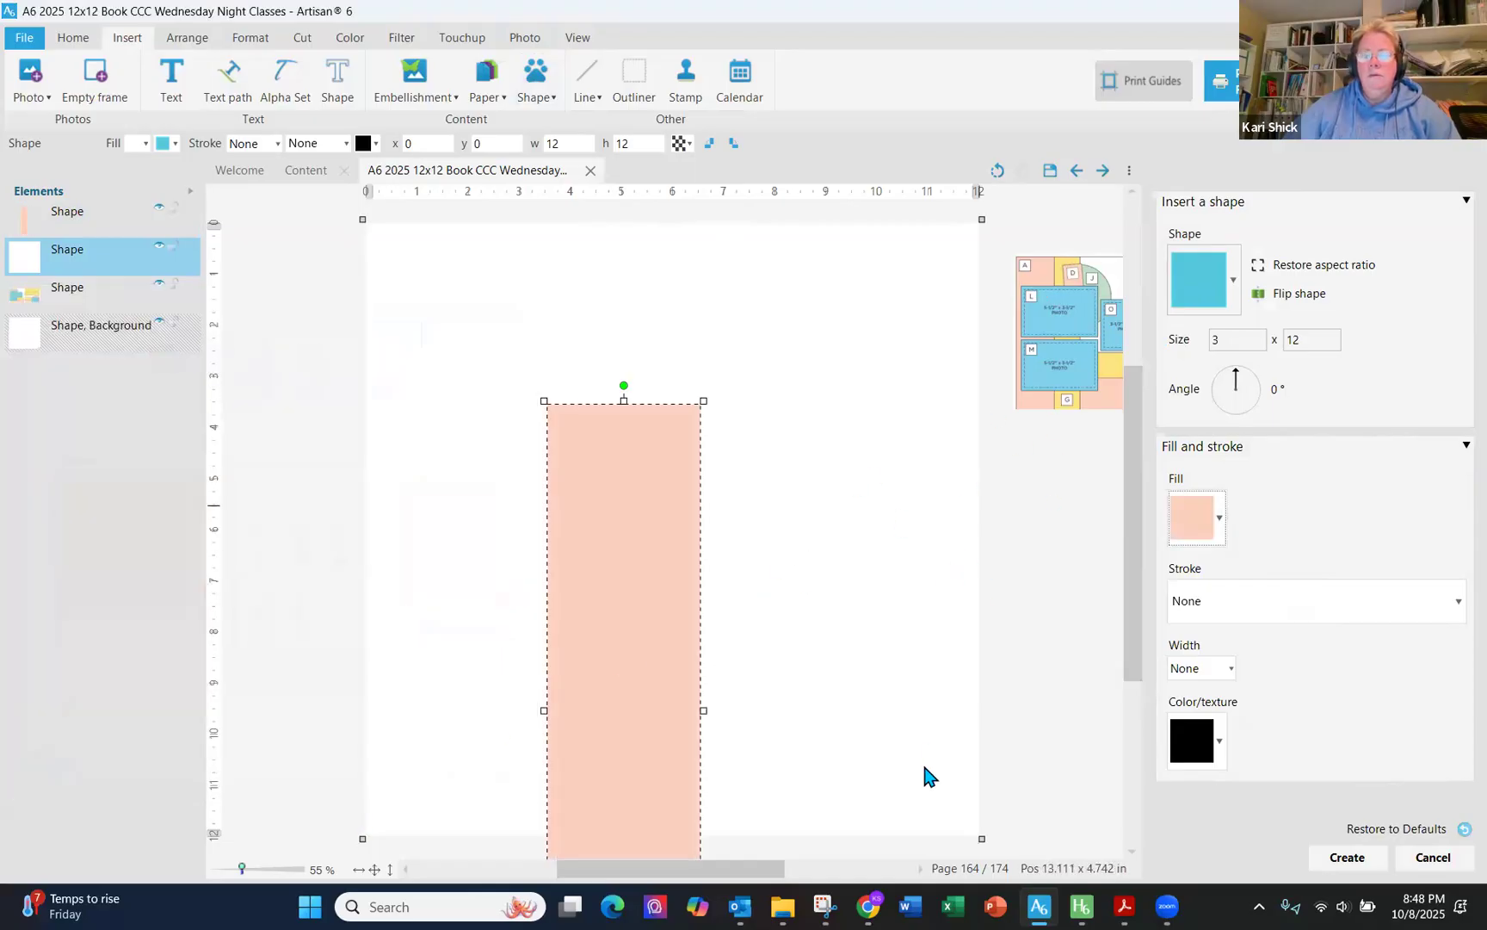
left_click(1348, 857)
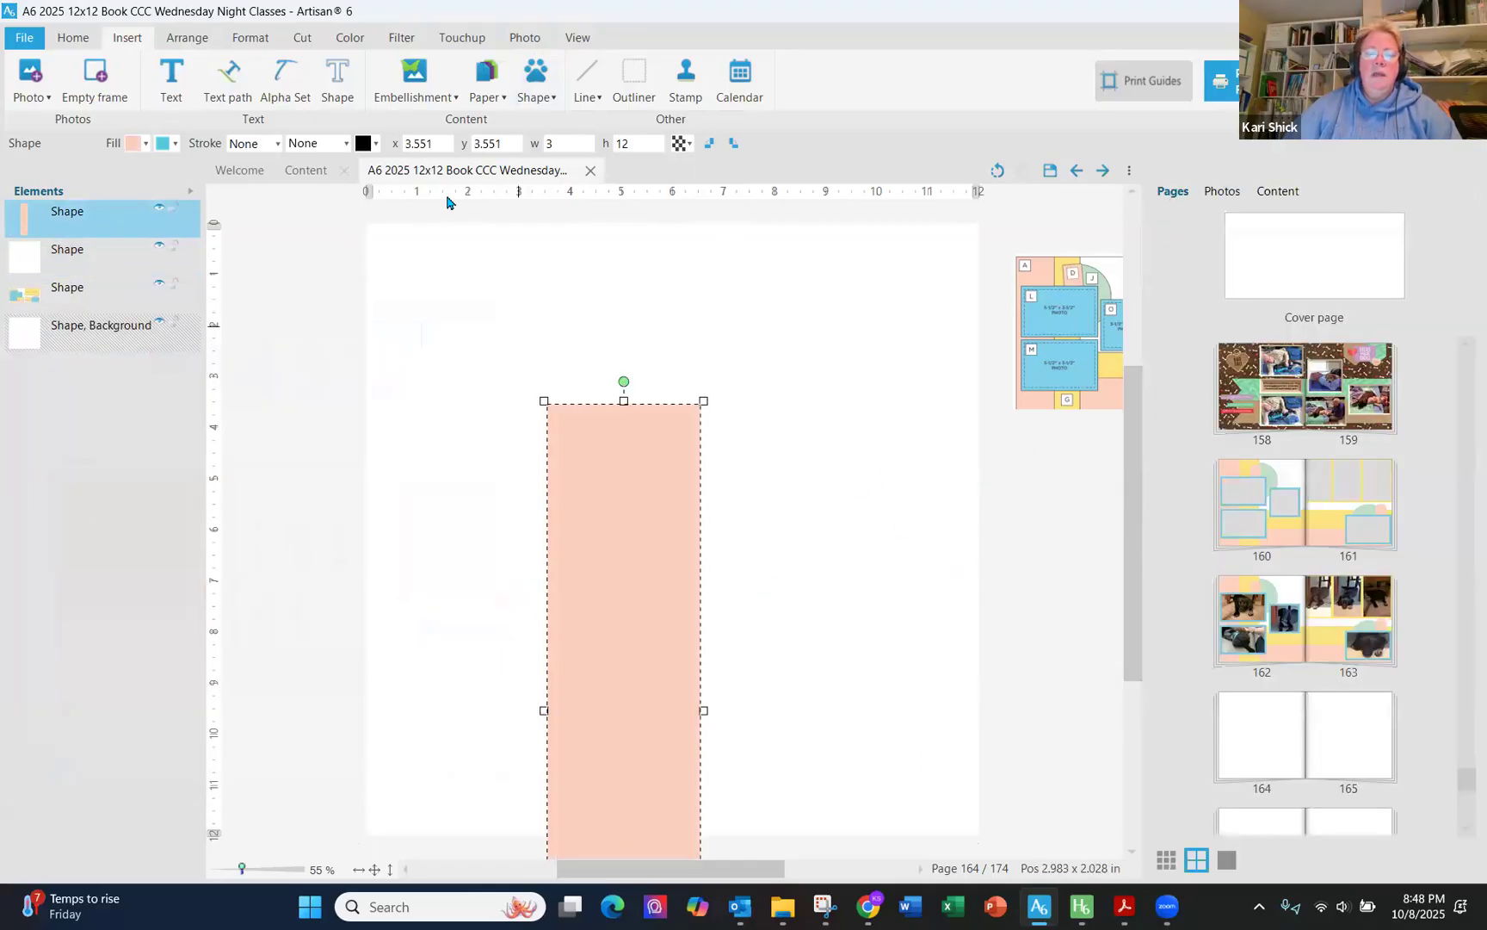
- Position the 3 x 12 pink rectangle at x 0 and y 0 along the page's left edge
double_click(398, 146)
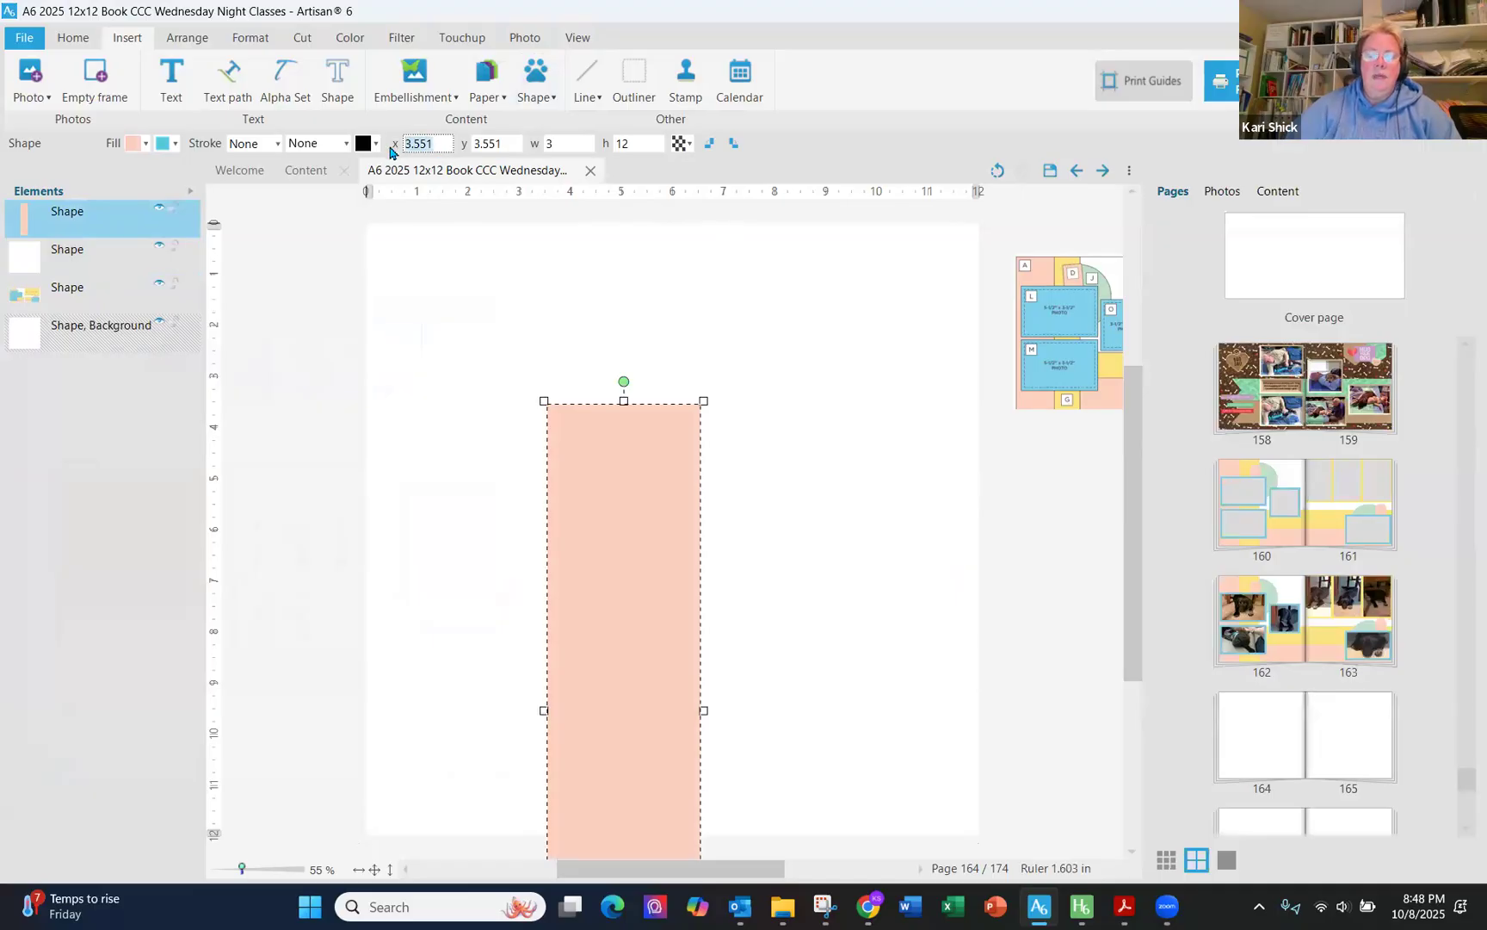
type("0")
key("Tab")
type("0")
key("Tab")
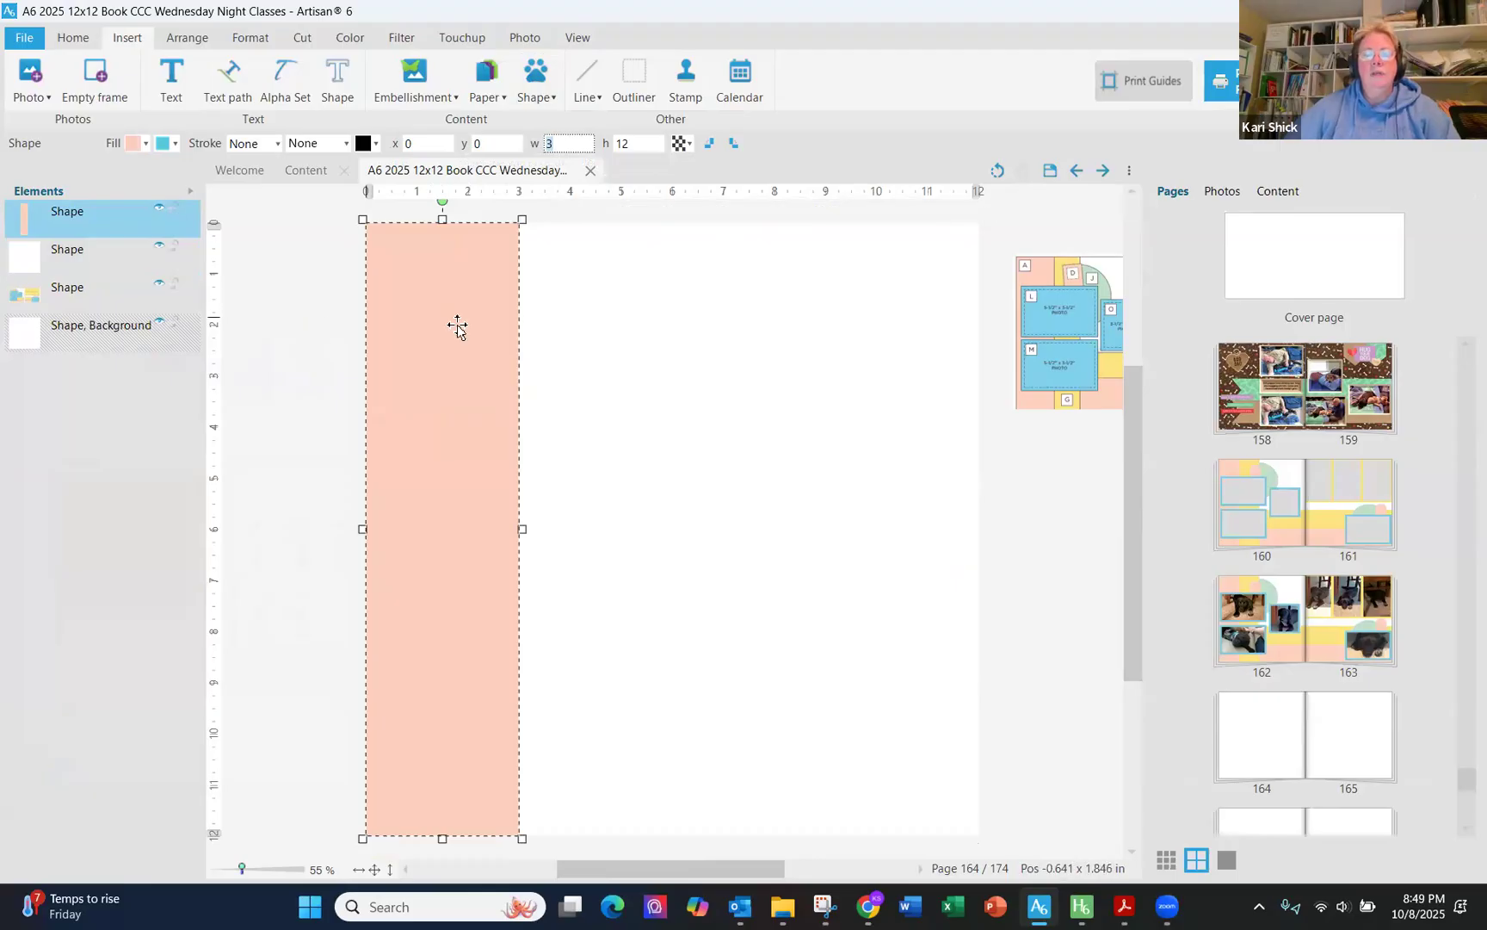
- Insert another rectangle and set its size to 2.5 x 12
key("Escape")
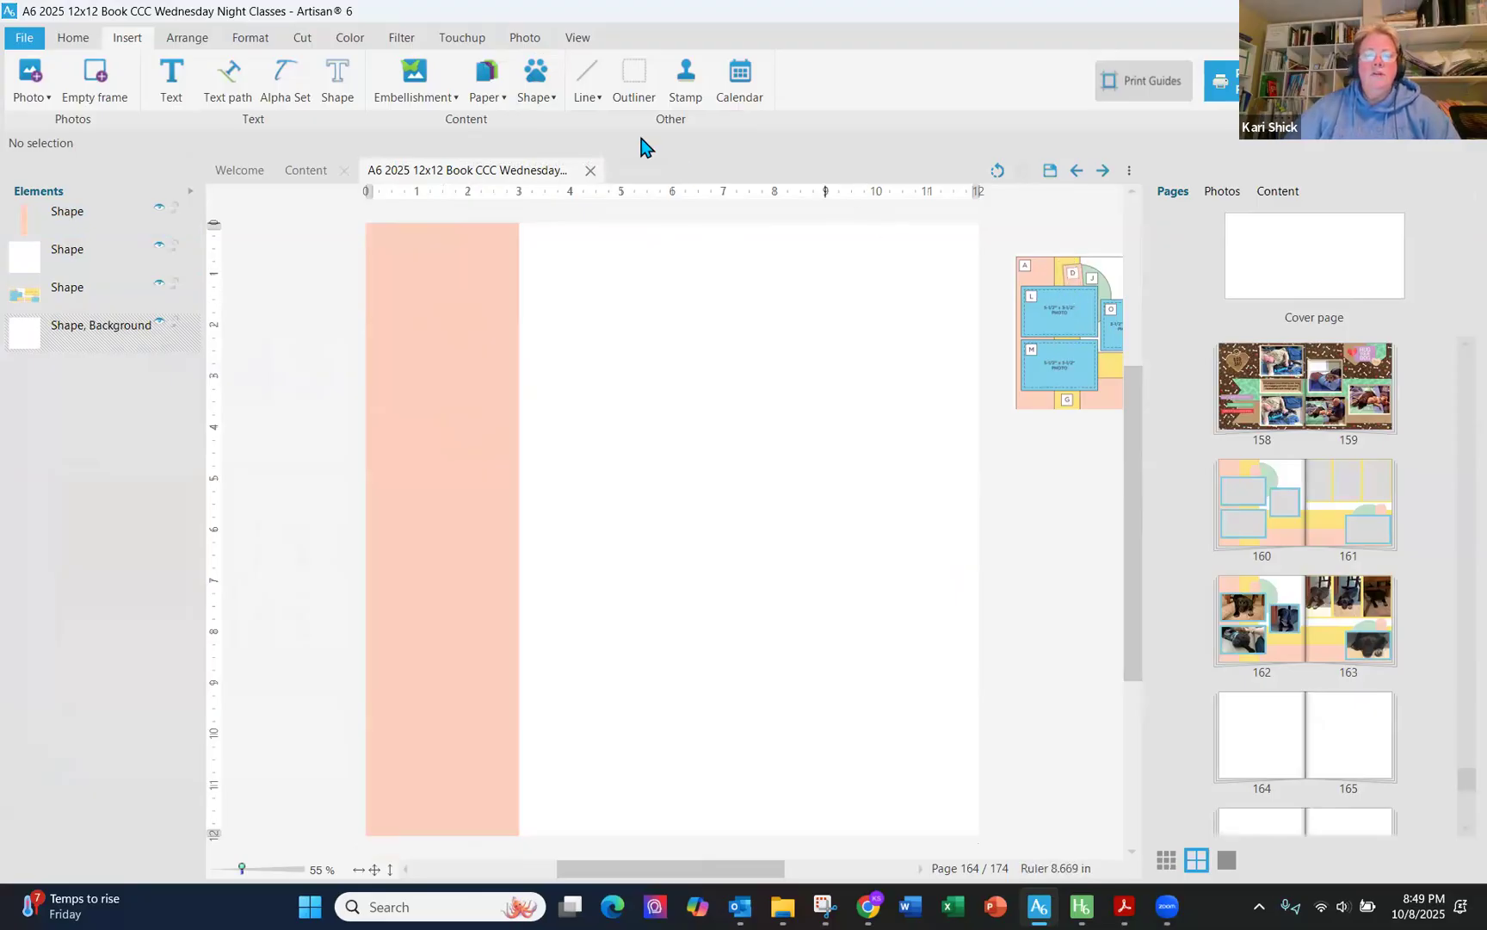
left_click(540, 99)
left_click(551, 120)
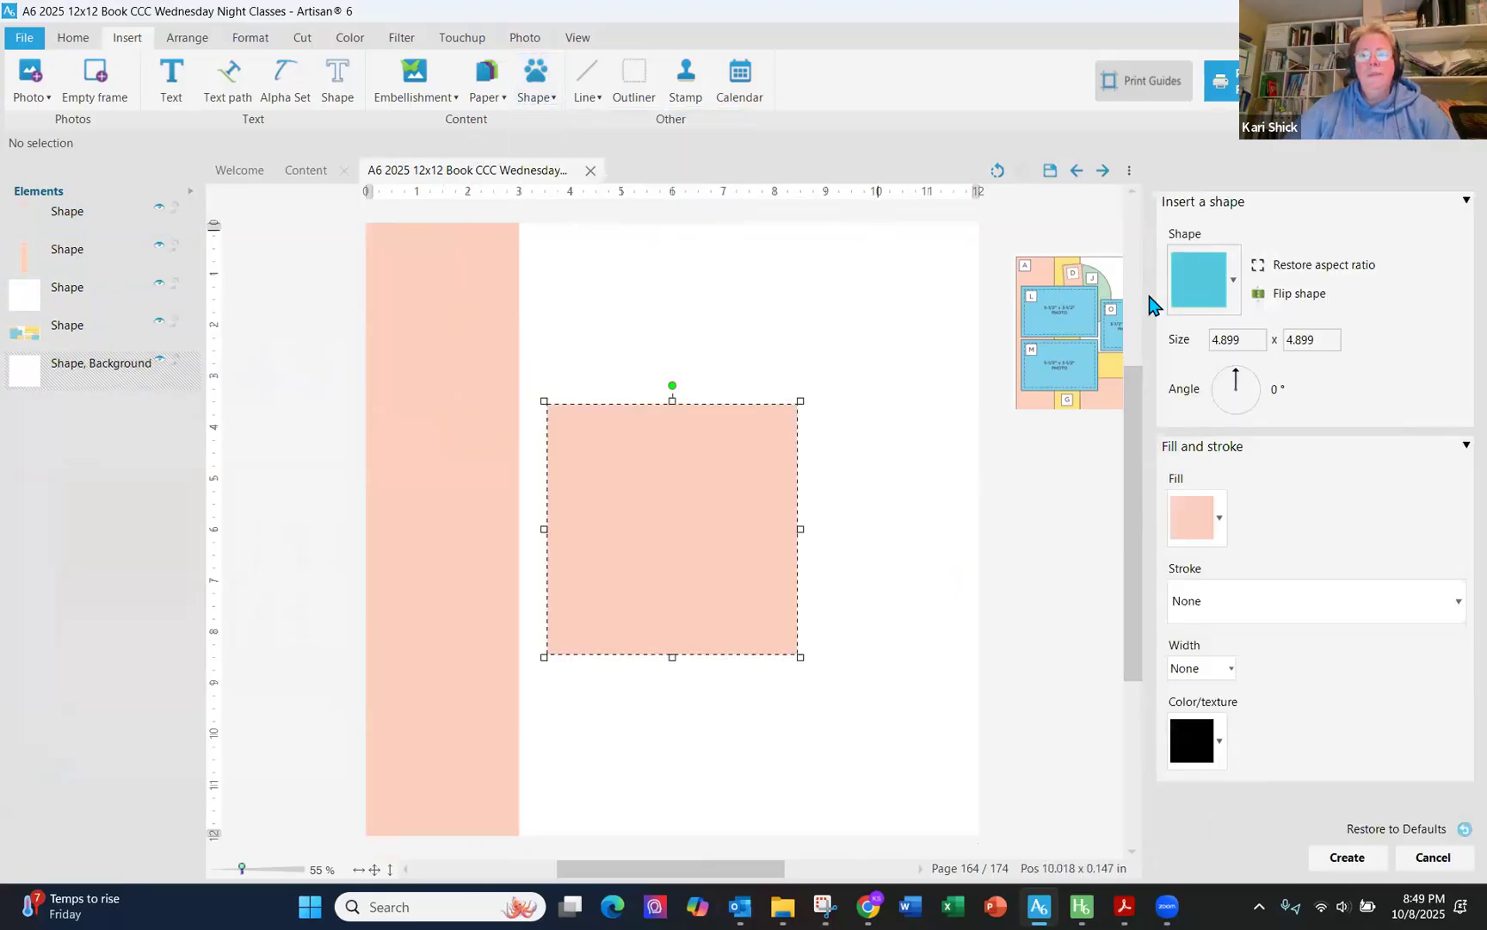
left_click_drag(1245, 341, 1151, 339)
type("2.5")
key("Tab")
type("12")
- Fill the new rectangle with a yellow sampled from the sketch and create it
left_click(1223, 517)
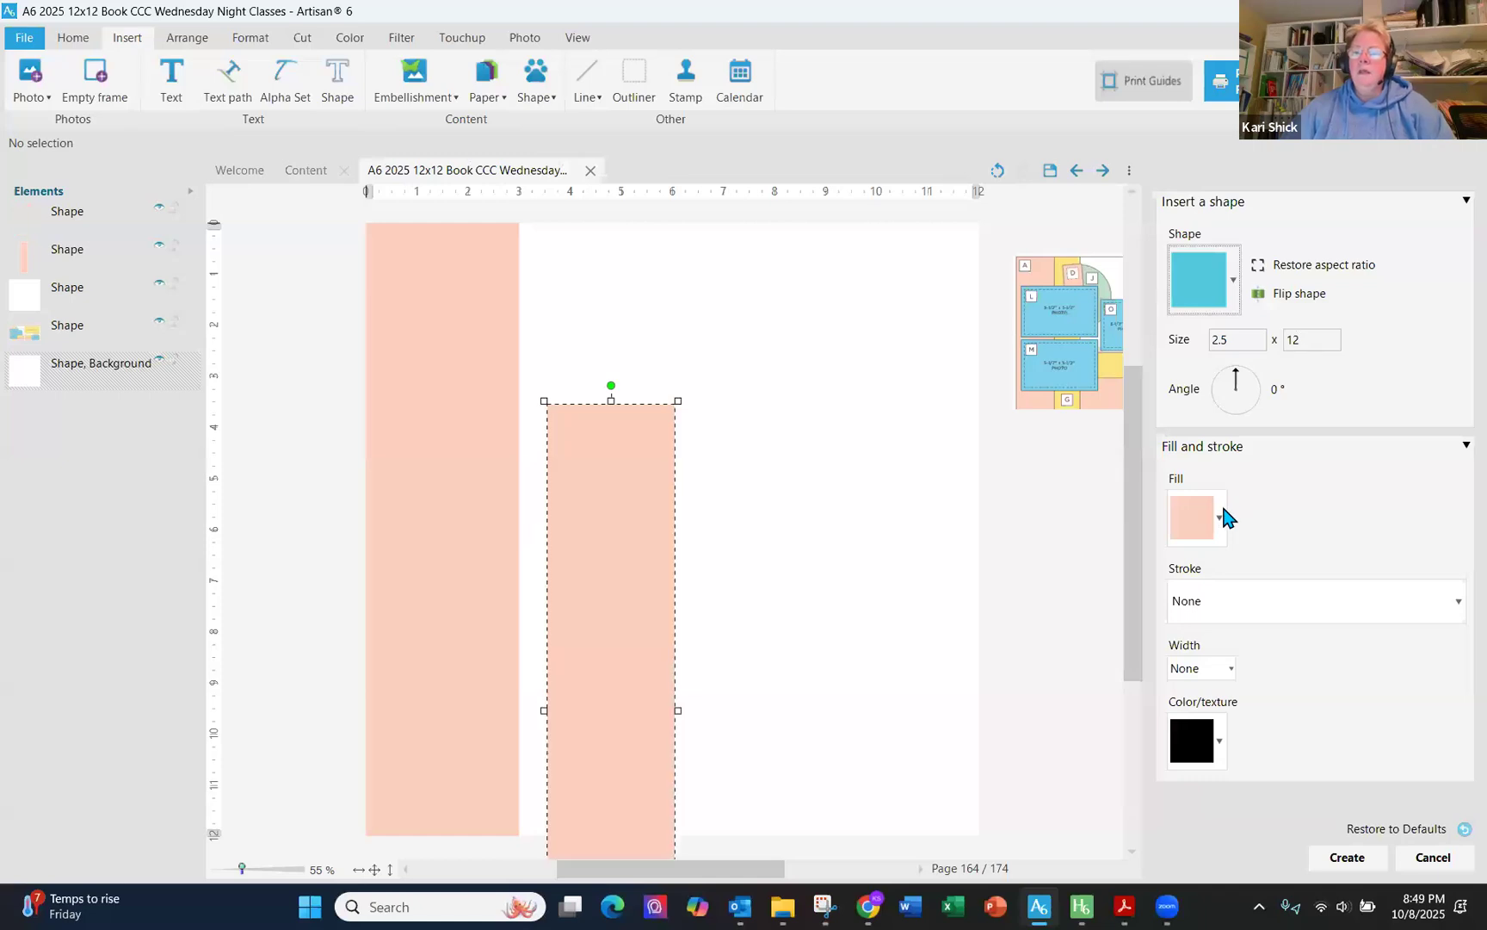
left_click(1224, 561)
left_click(232, 357)
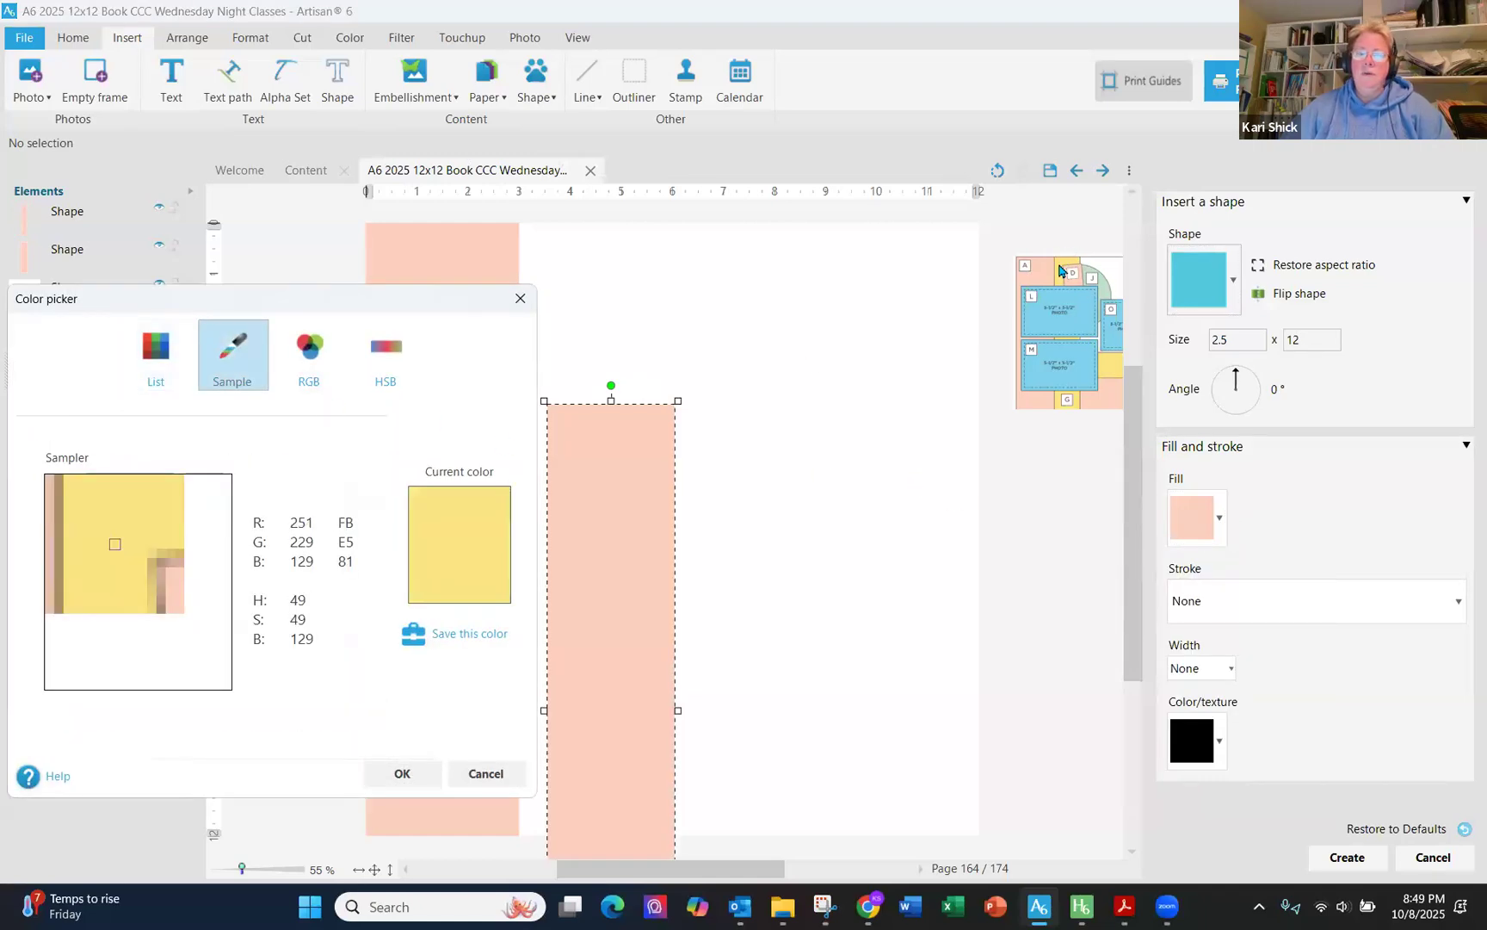
left_click(405, 773)
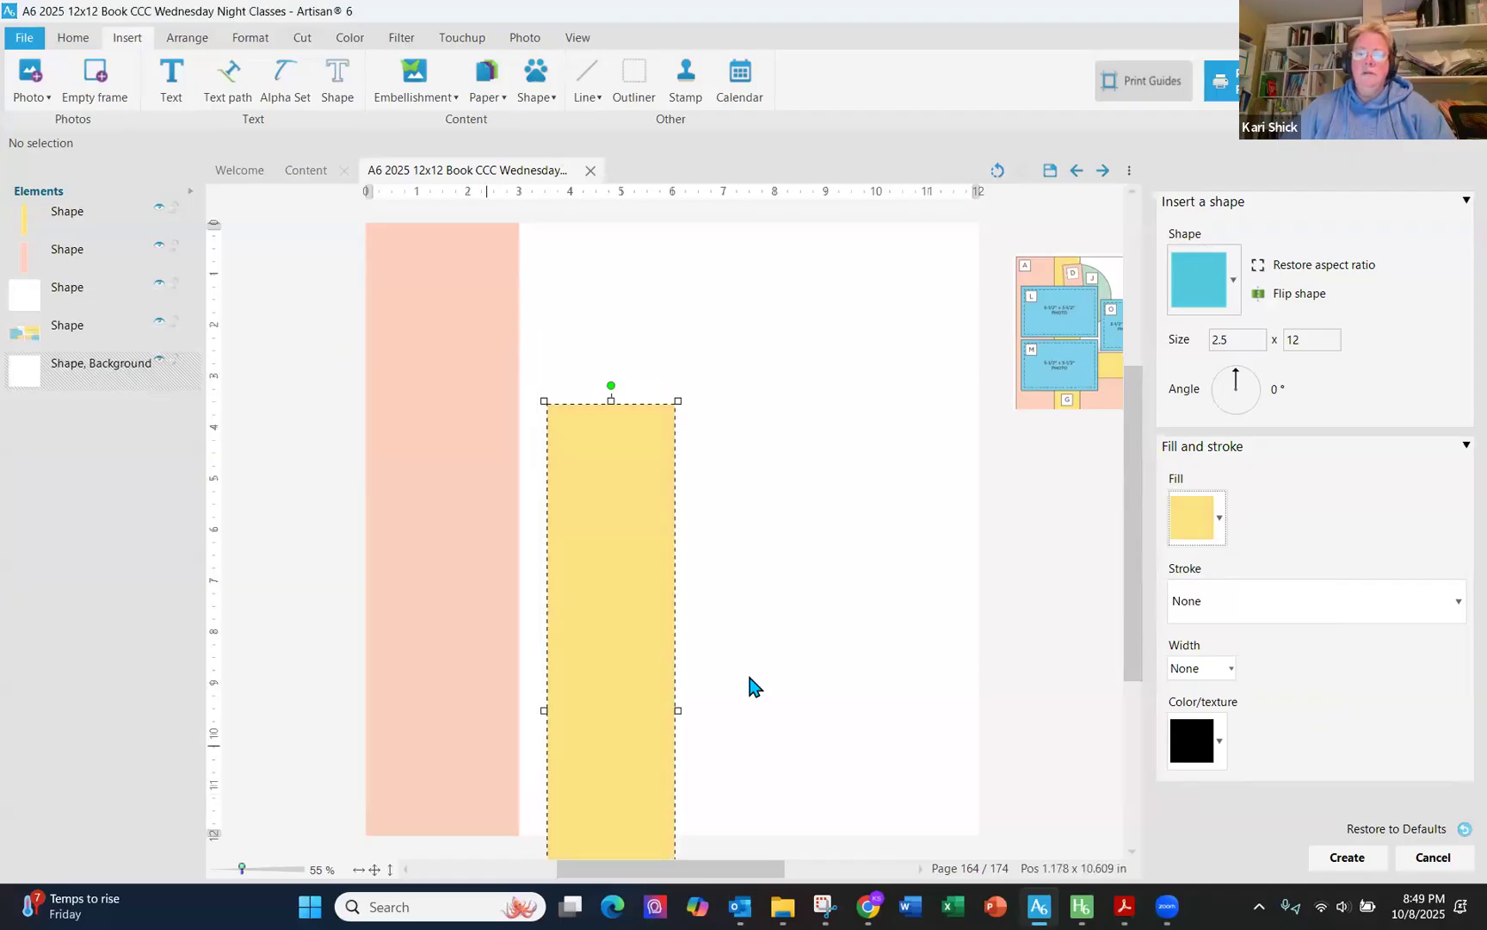
left_click(1345, 857)
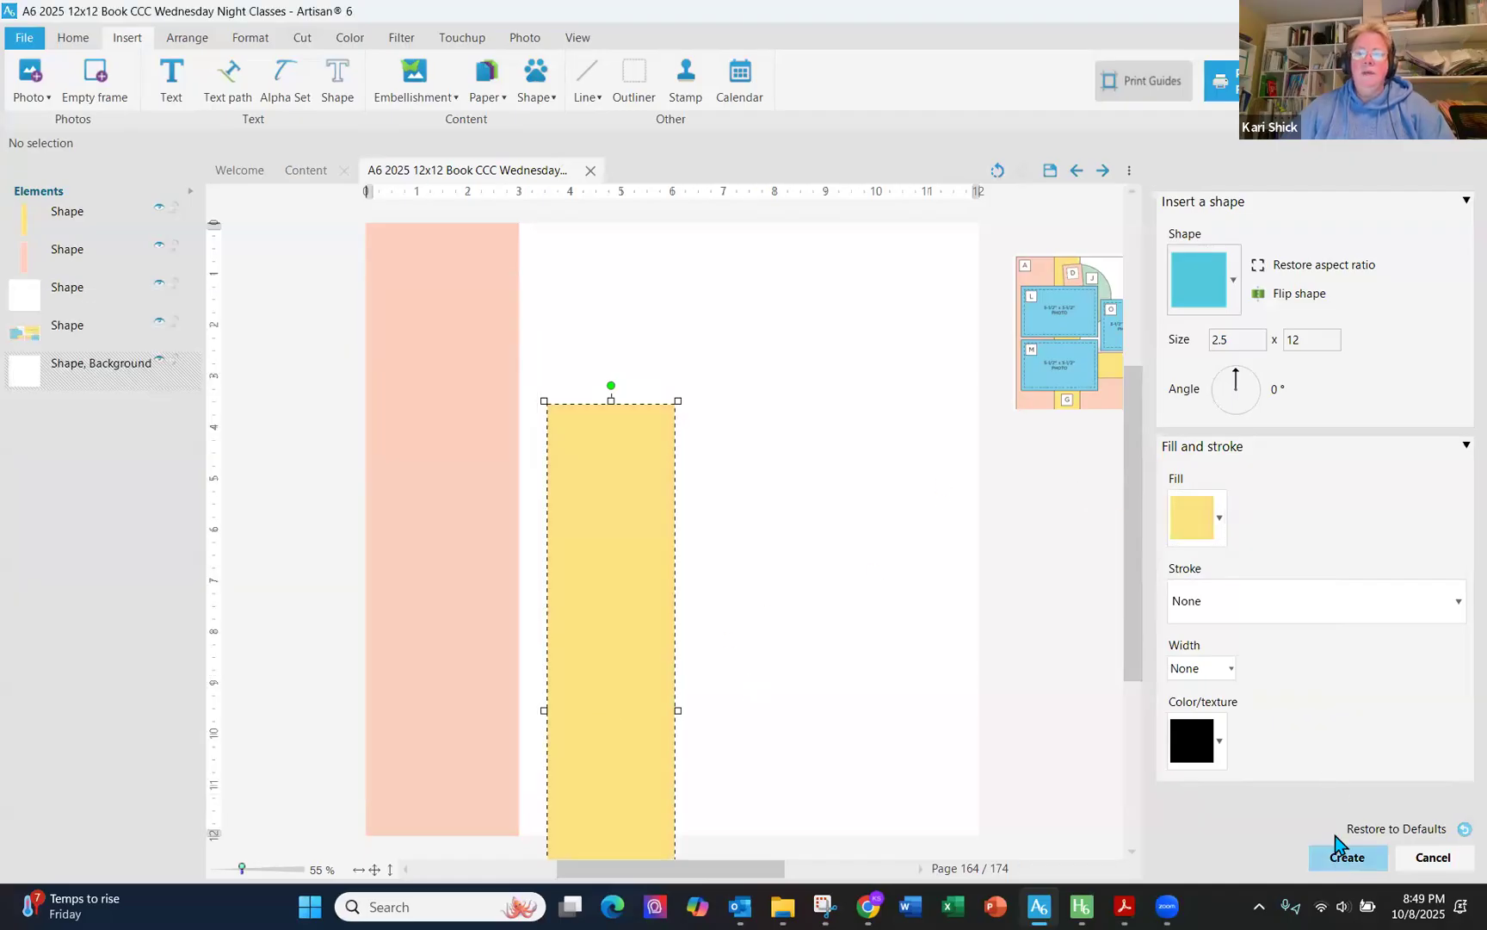
- Position the yellow 2.5 x 12 rectangle at x 3 and y 0, next to the pink strip
left_click_drag(631, 524, 604, 361)
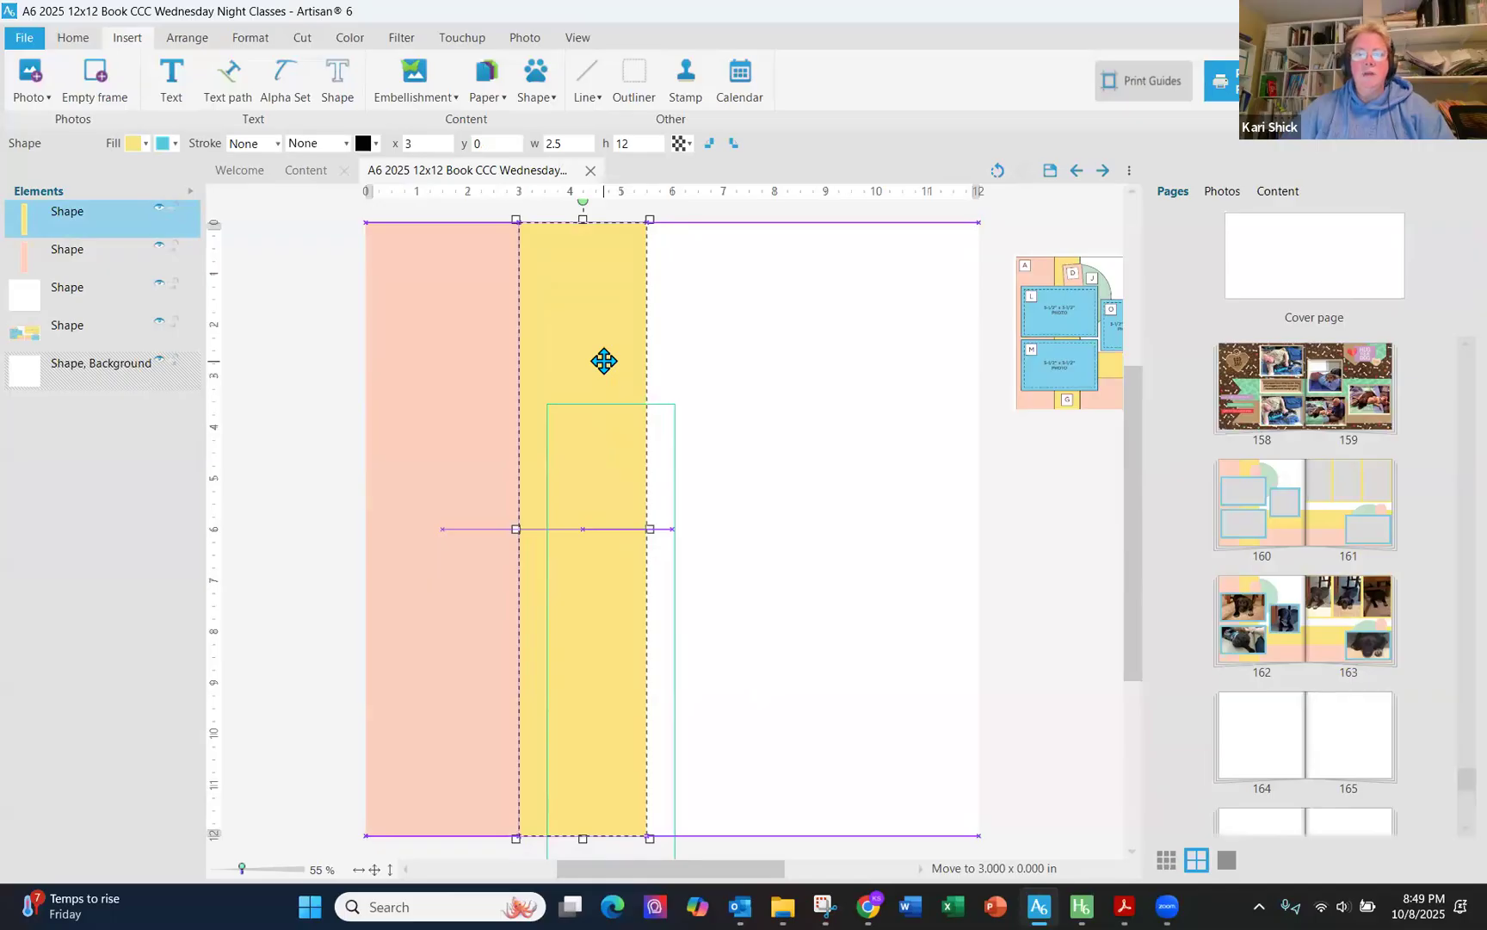
left_click_drag(604, 360, 601, 359)
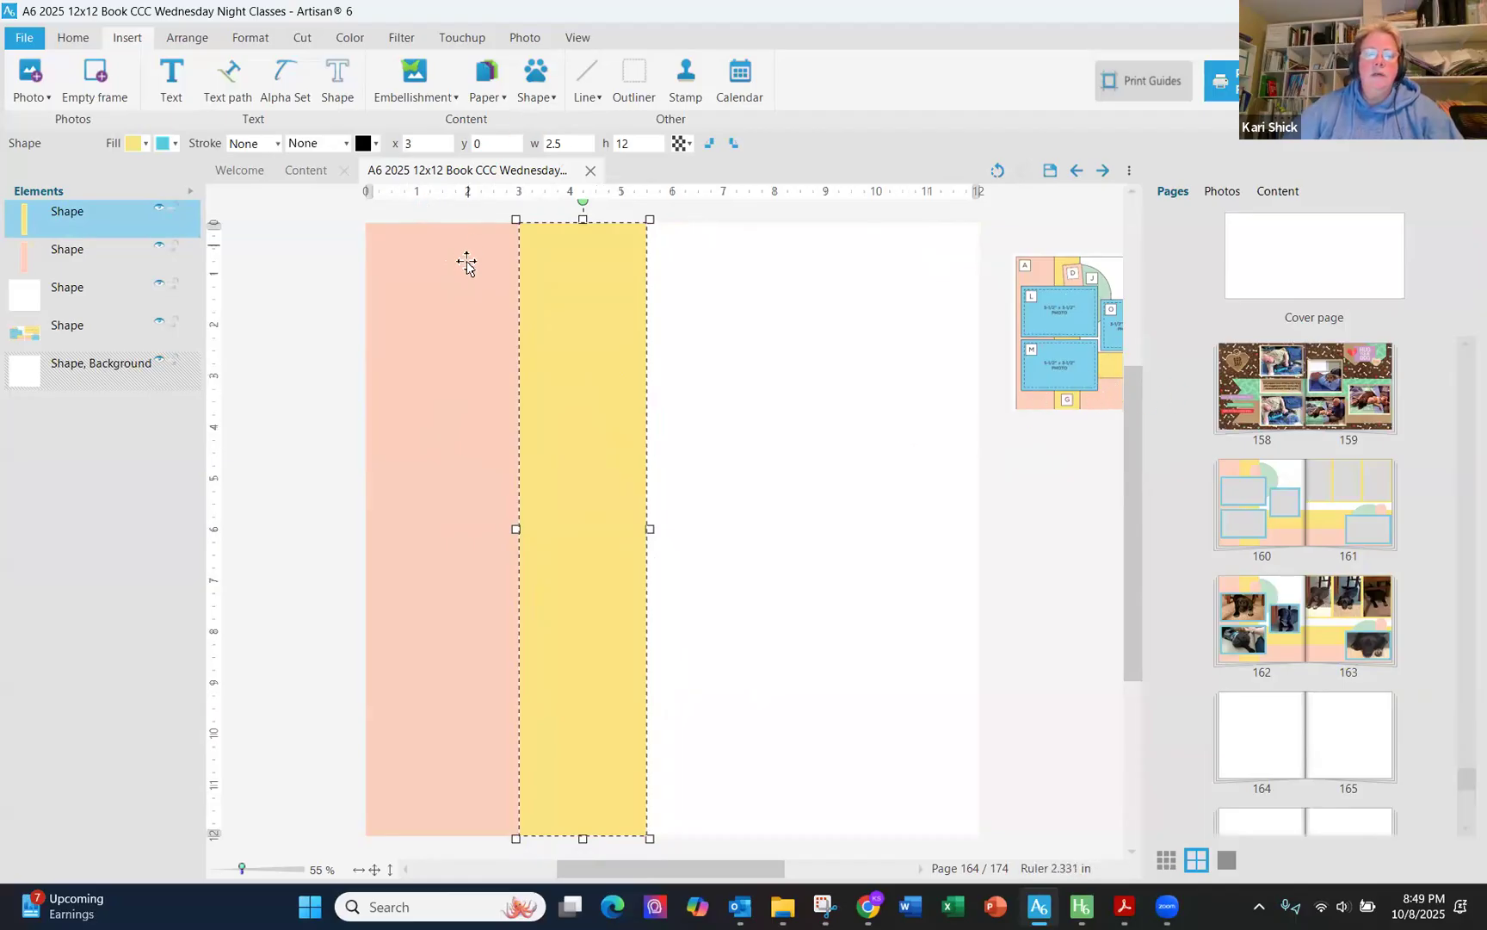
- Insert another rectangle and set its size to 7 x 2.5
left_click(548, 99)
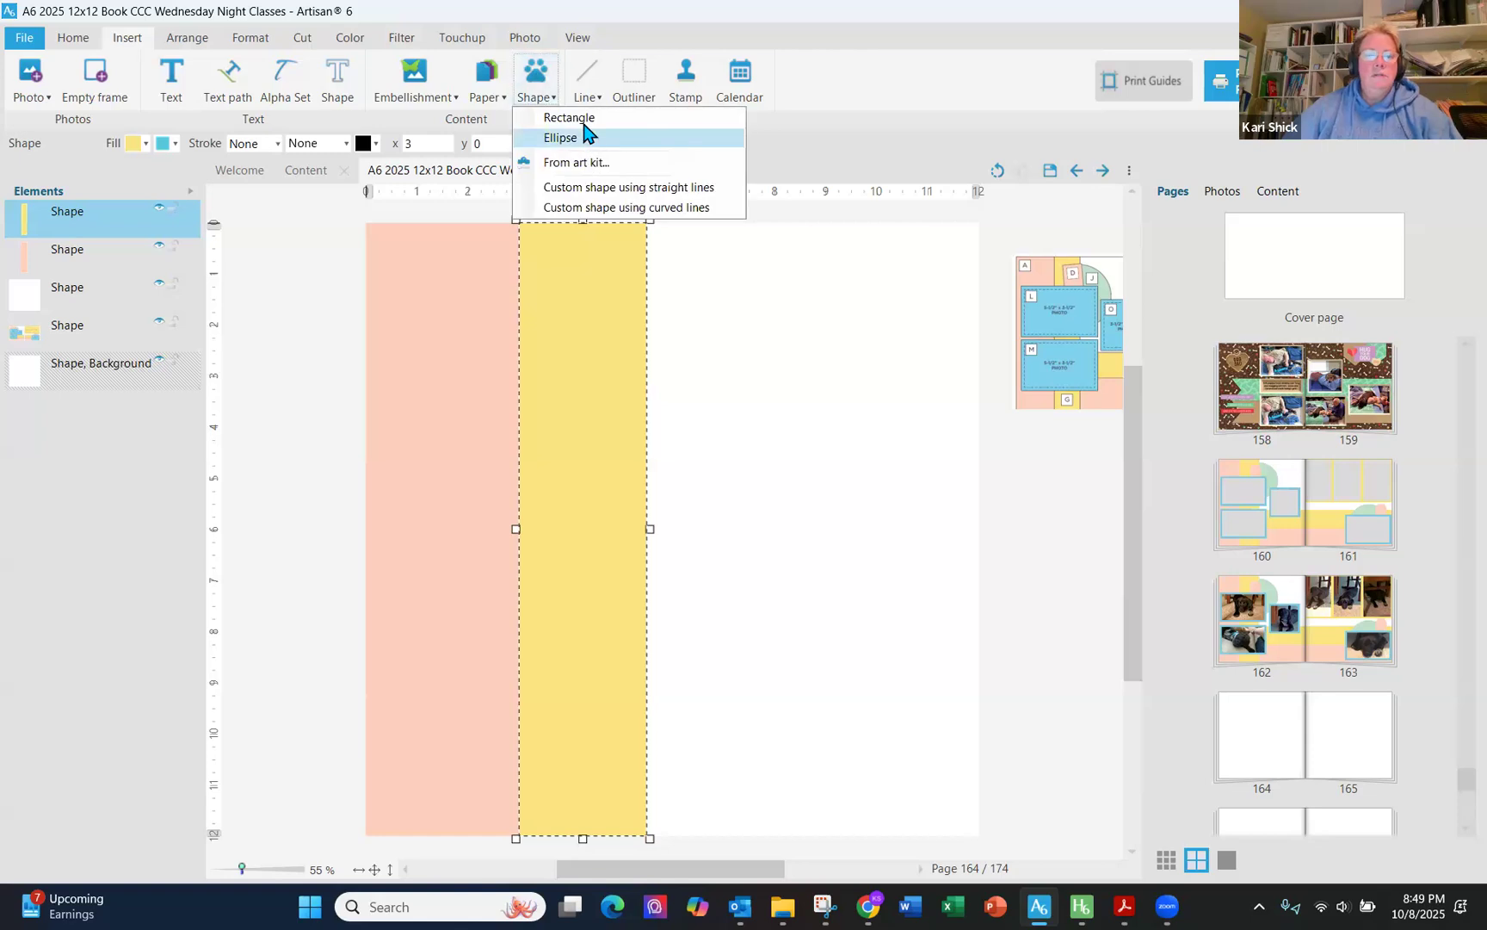
left_click(567, 119)
left_click_drag(1250, 348, 1186, 353)
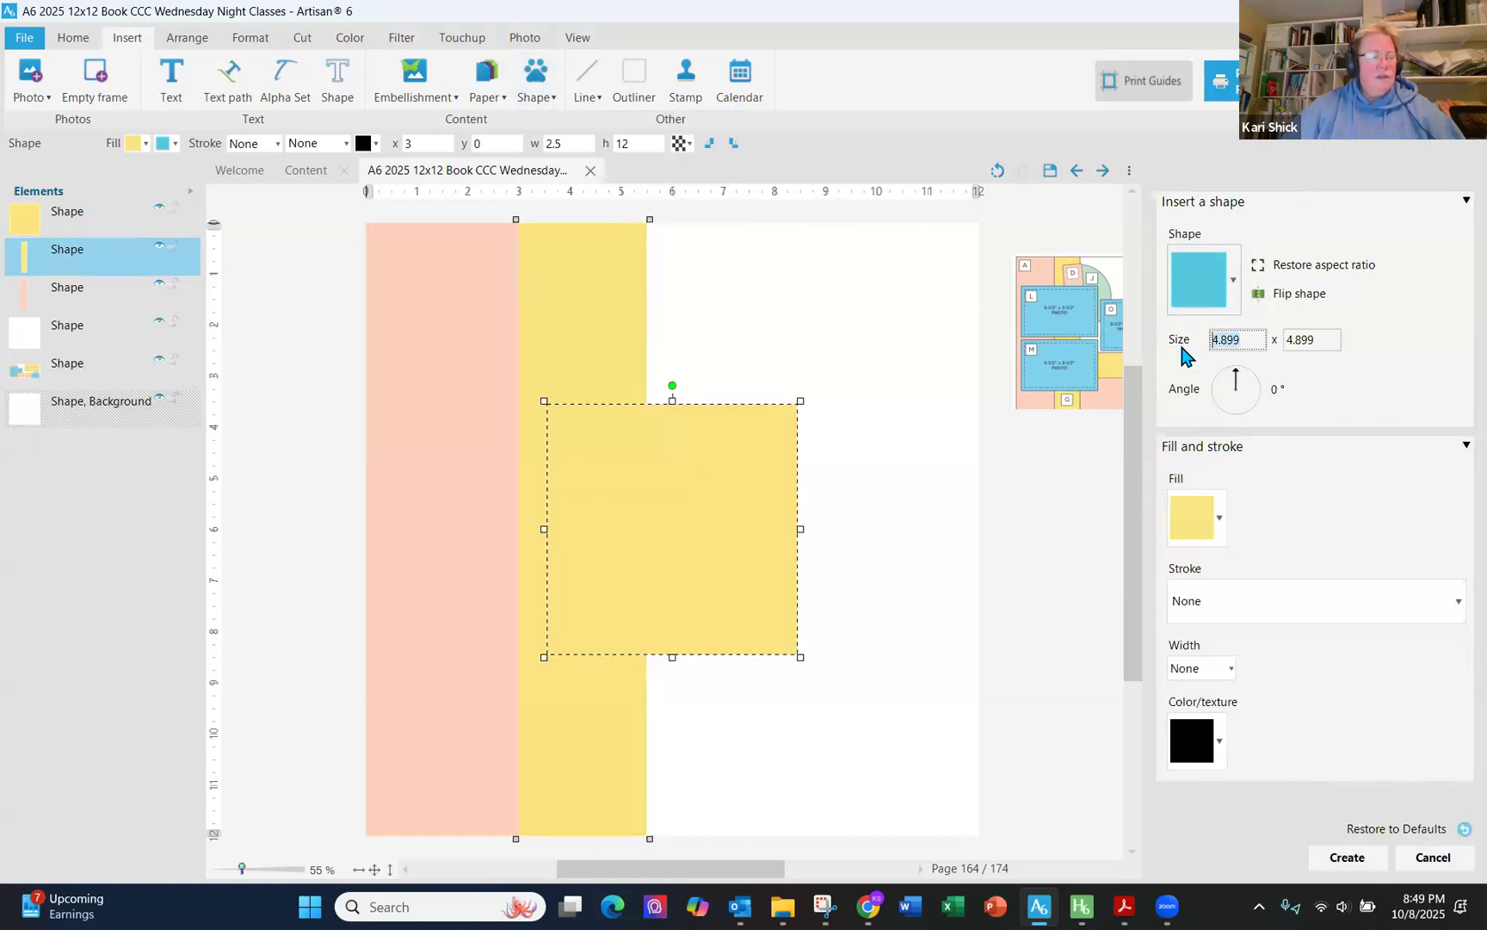
type("7")
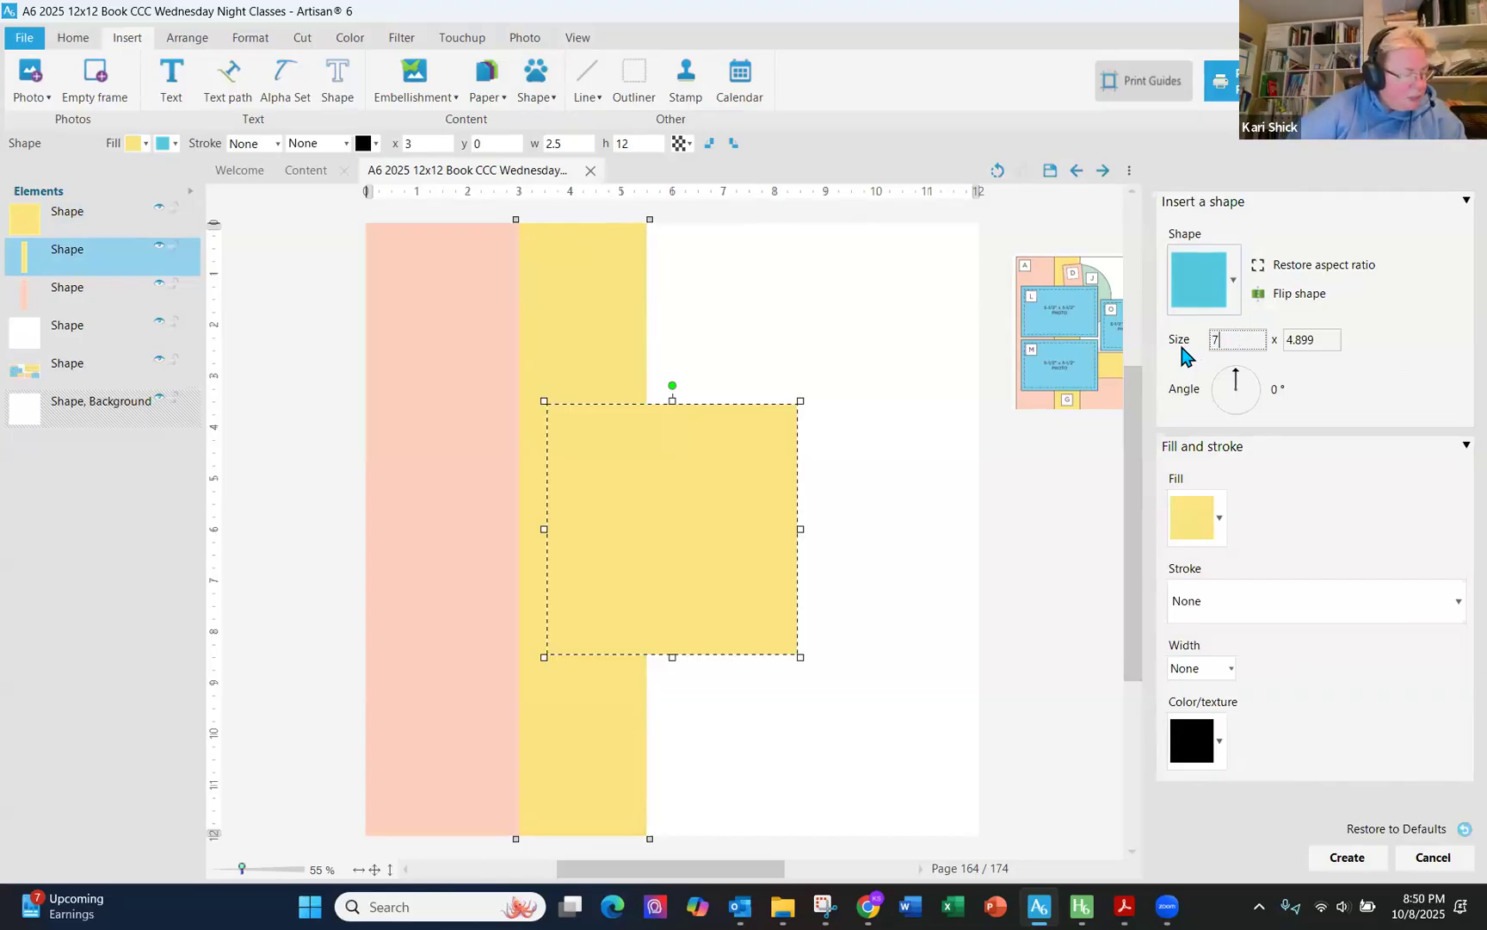
key("Tab")
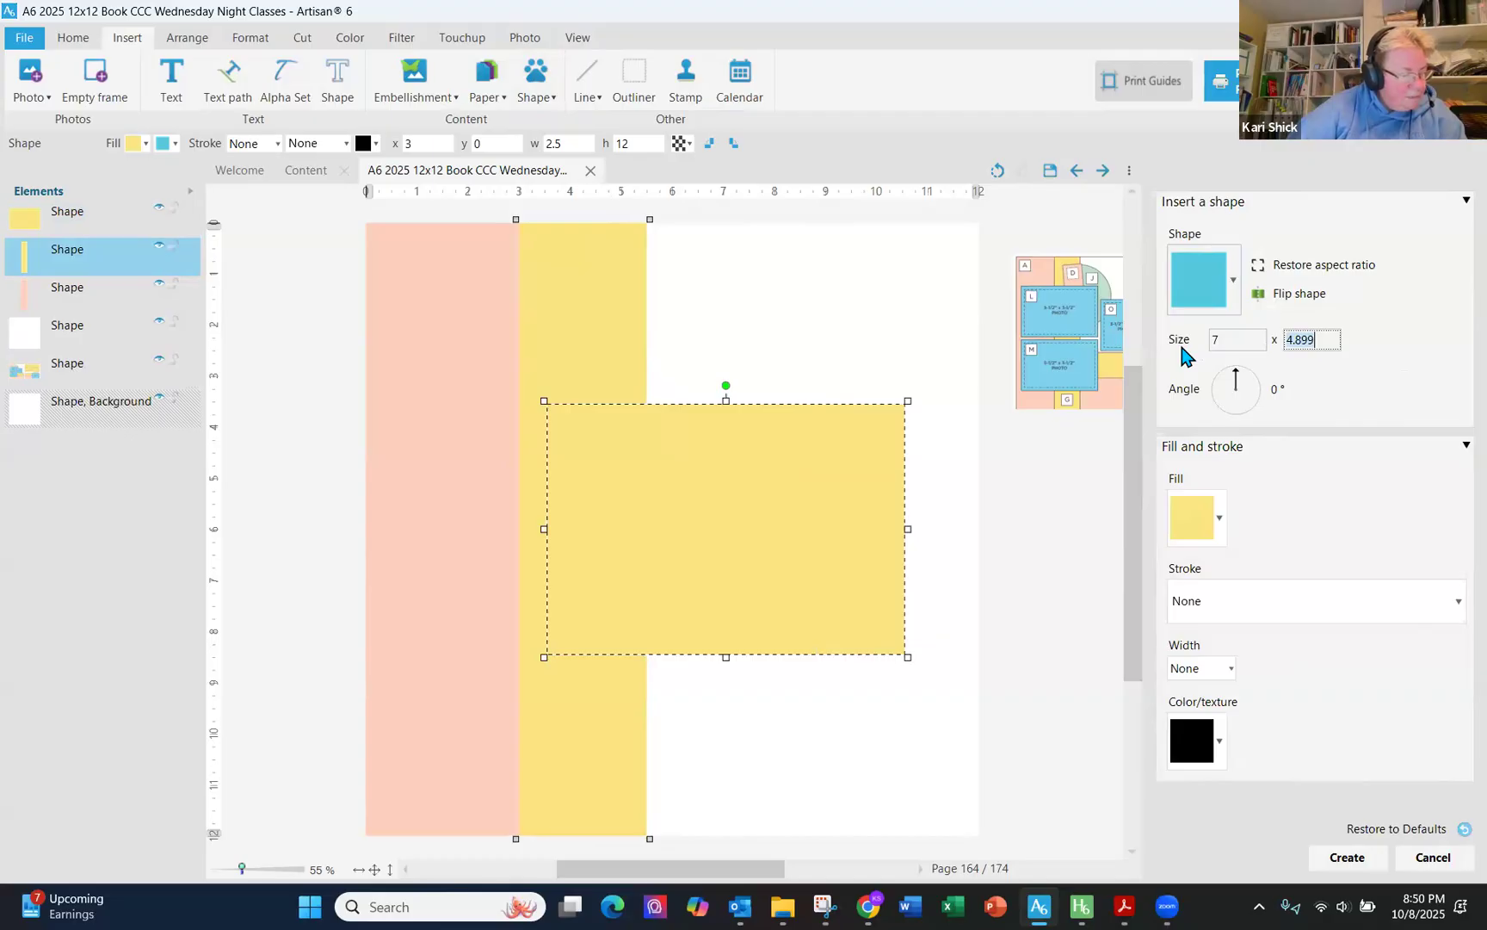
type("2.5")
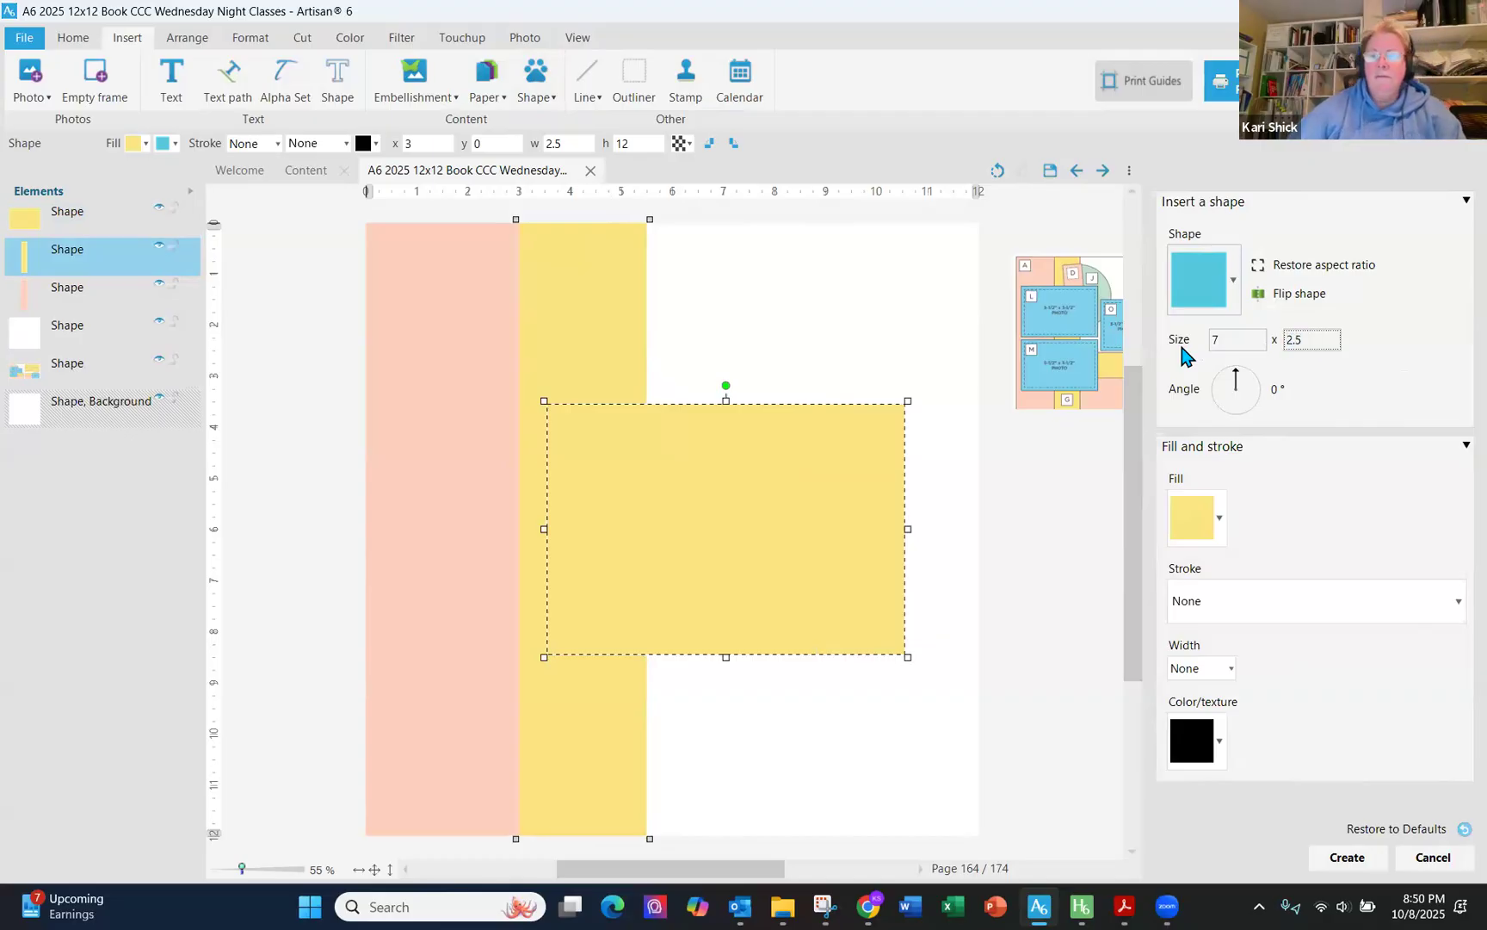
key("Tab")
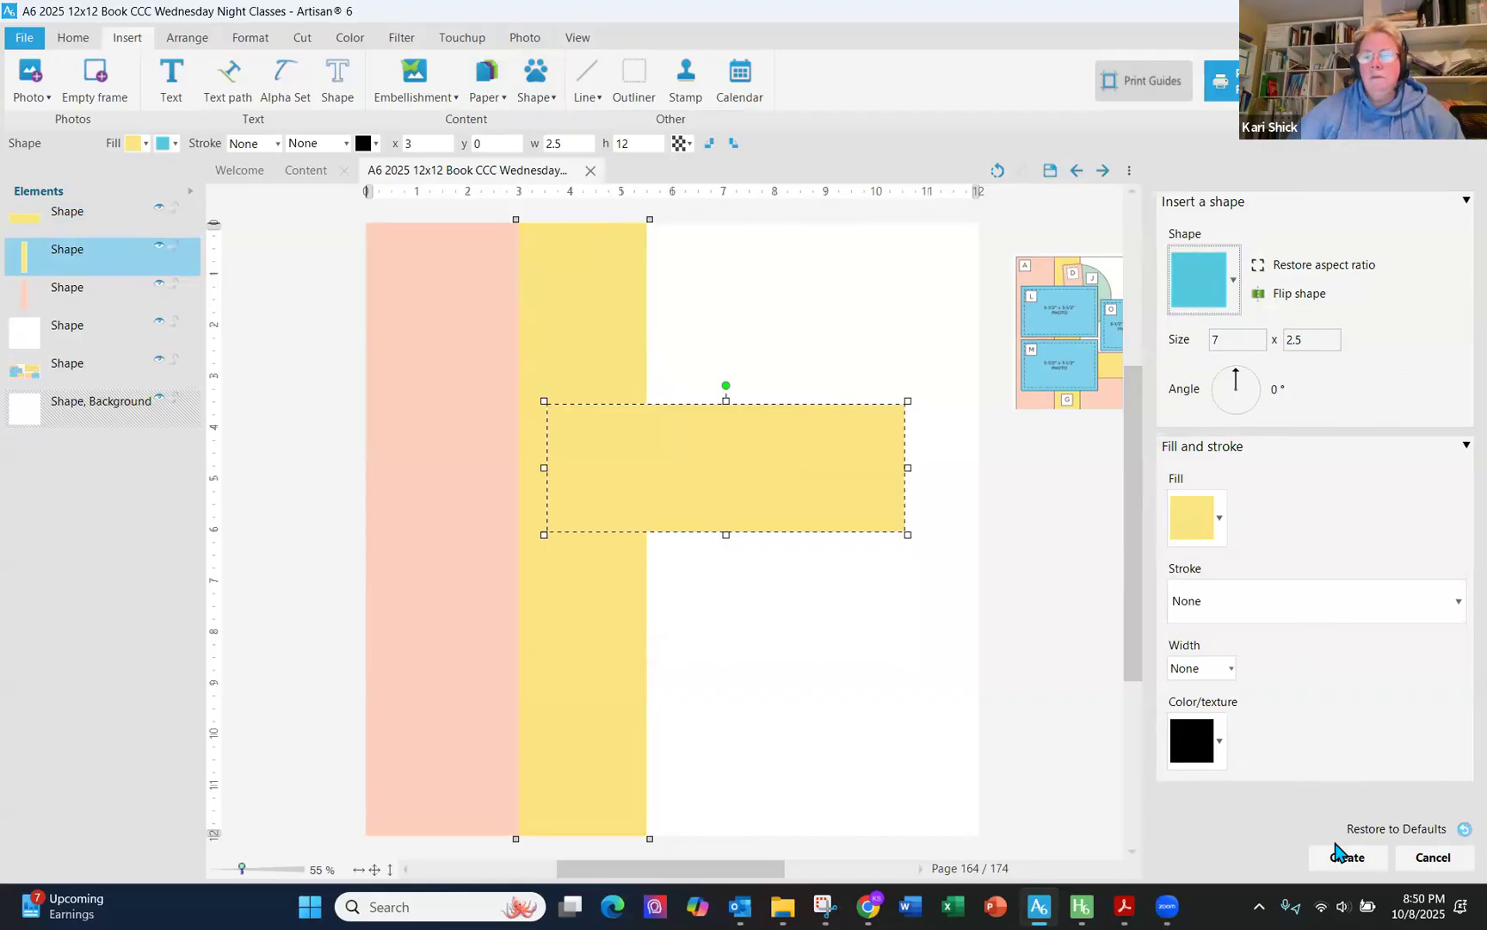
- Fill the new rectangle with the page's pink solid color and create it
left_click(1220, 520)
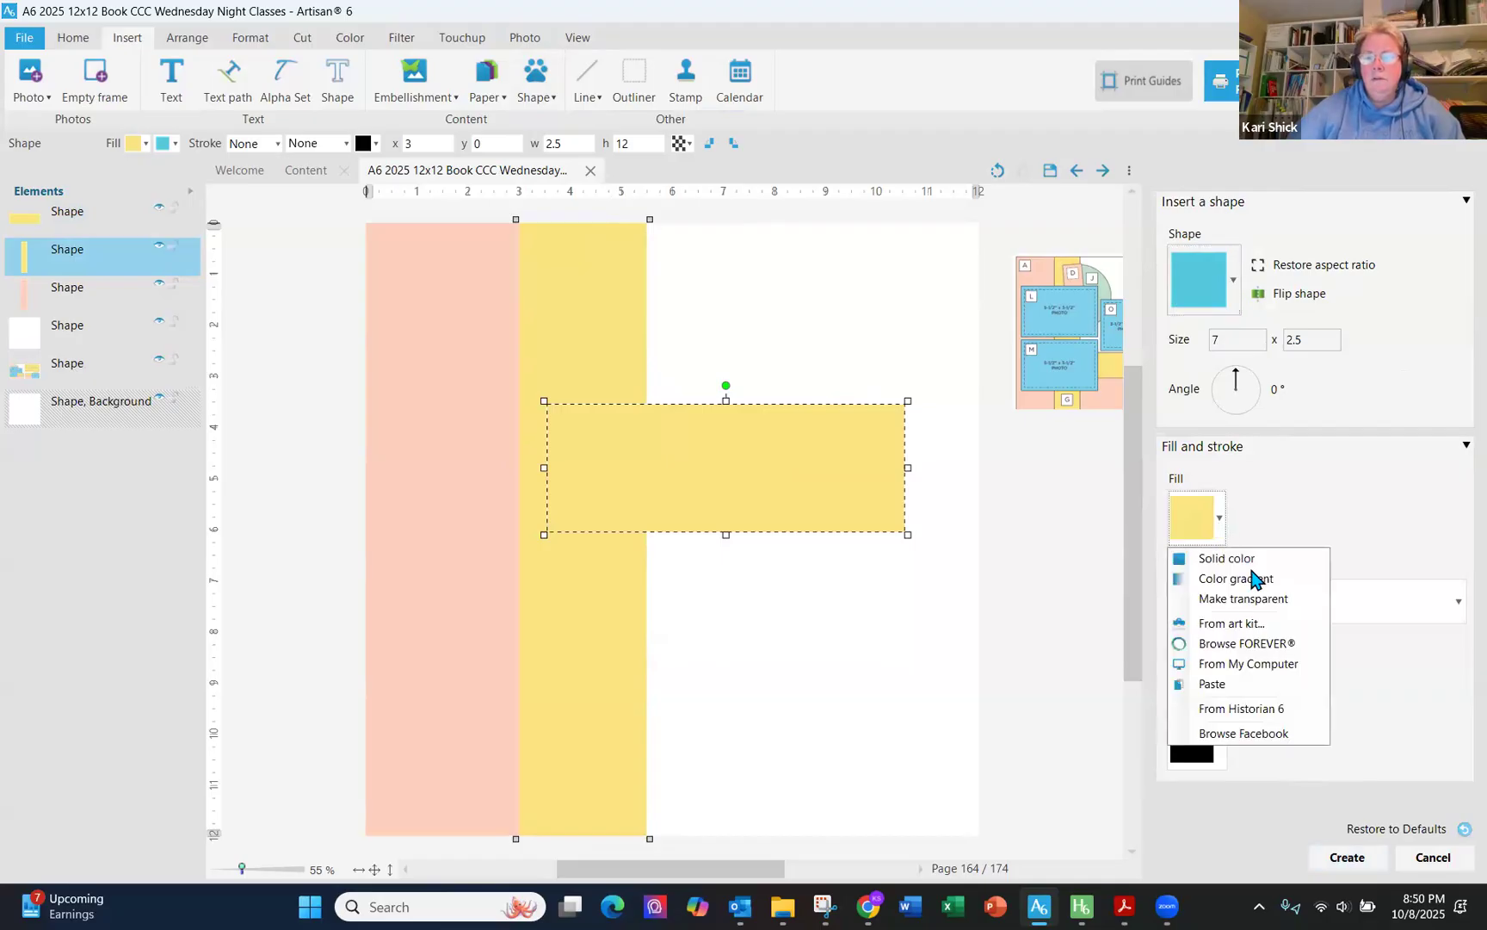
left_click(1256, 559)
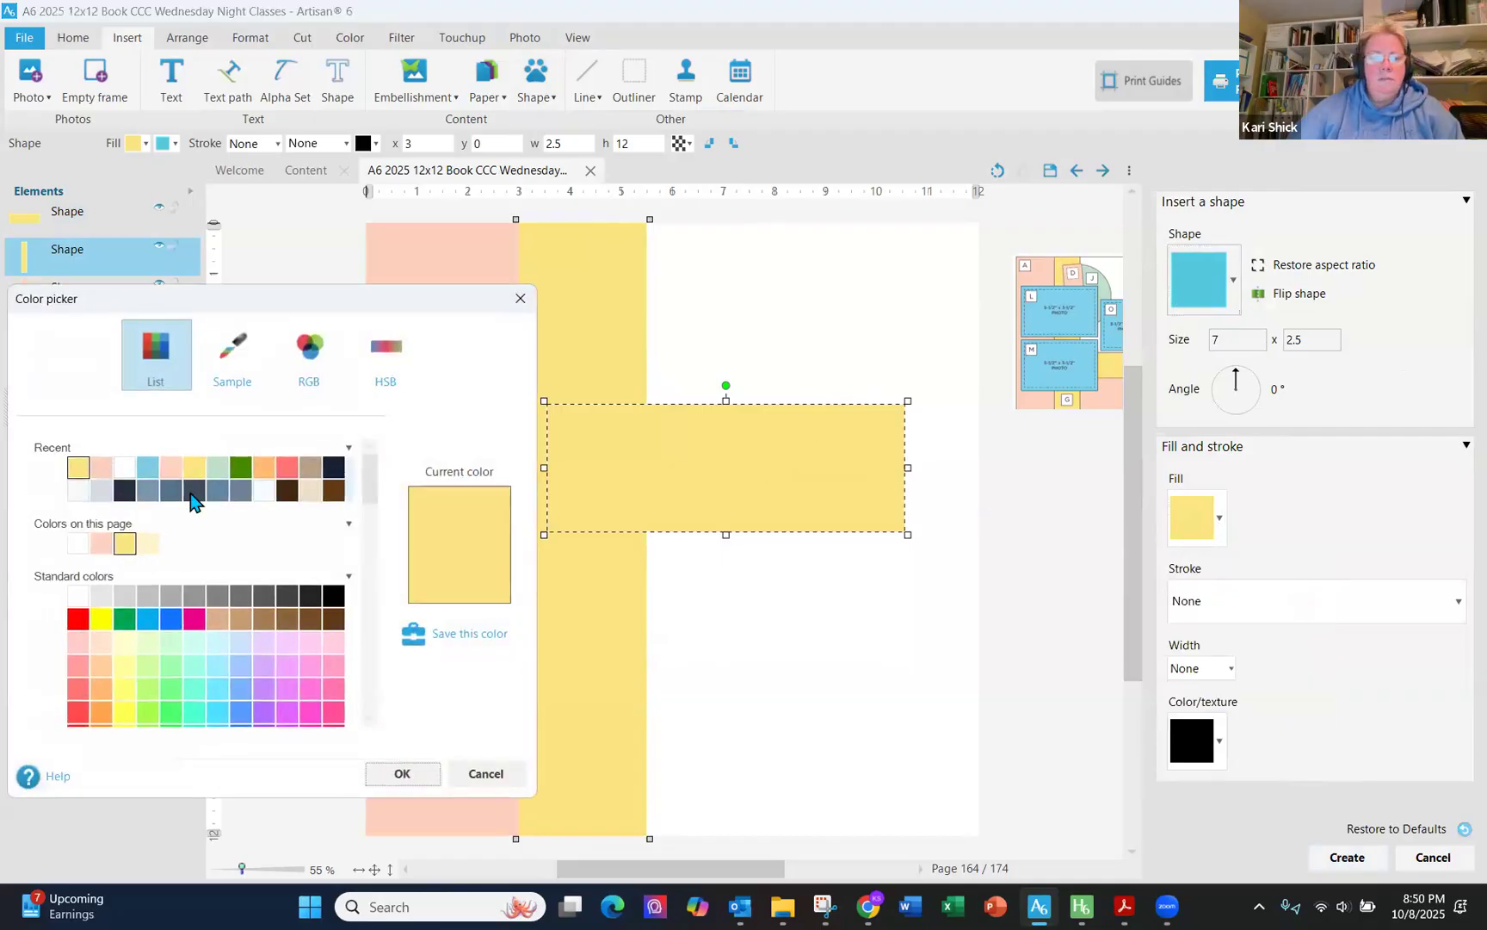
left_click(101, 543)
left_click(402, 773)
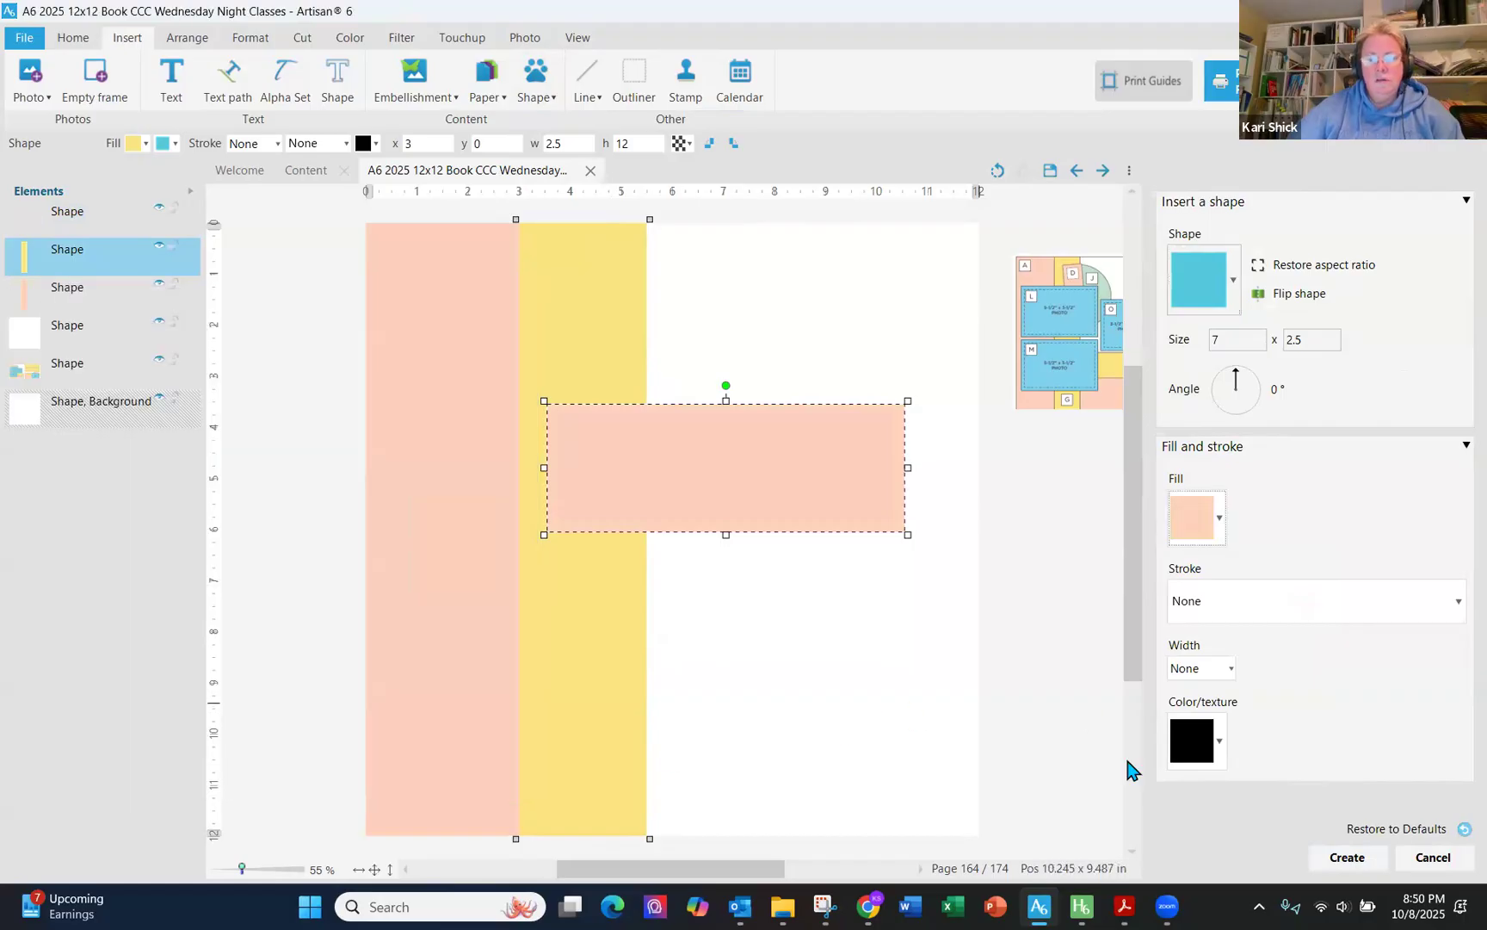
left_click(1338, 865)
- Move the pink 7 x 2.5 bar to x 5.082, y 9.5 and place it behind the yellow strip
left_click_drag(833, 491, 914, 796)
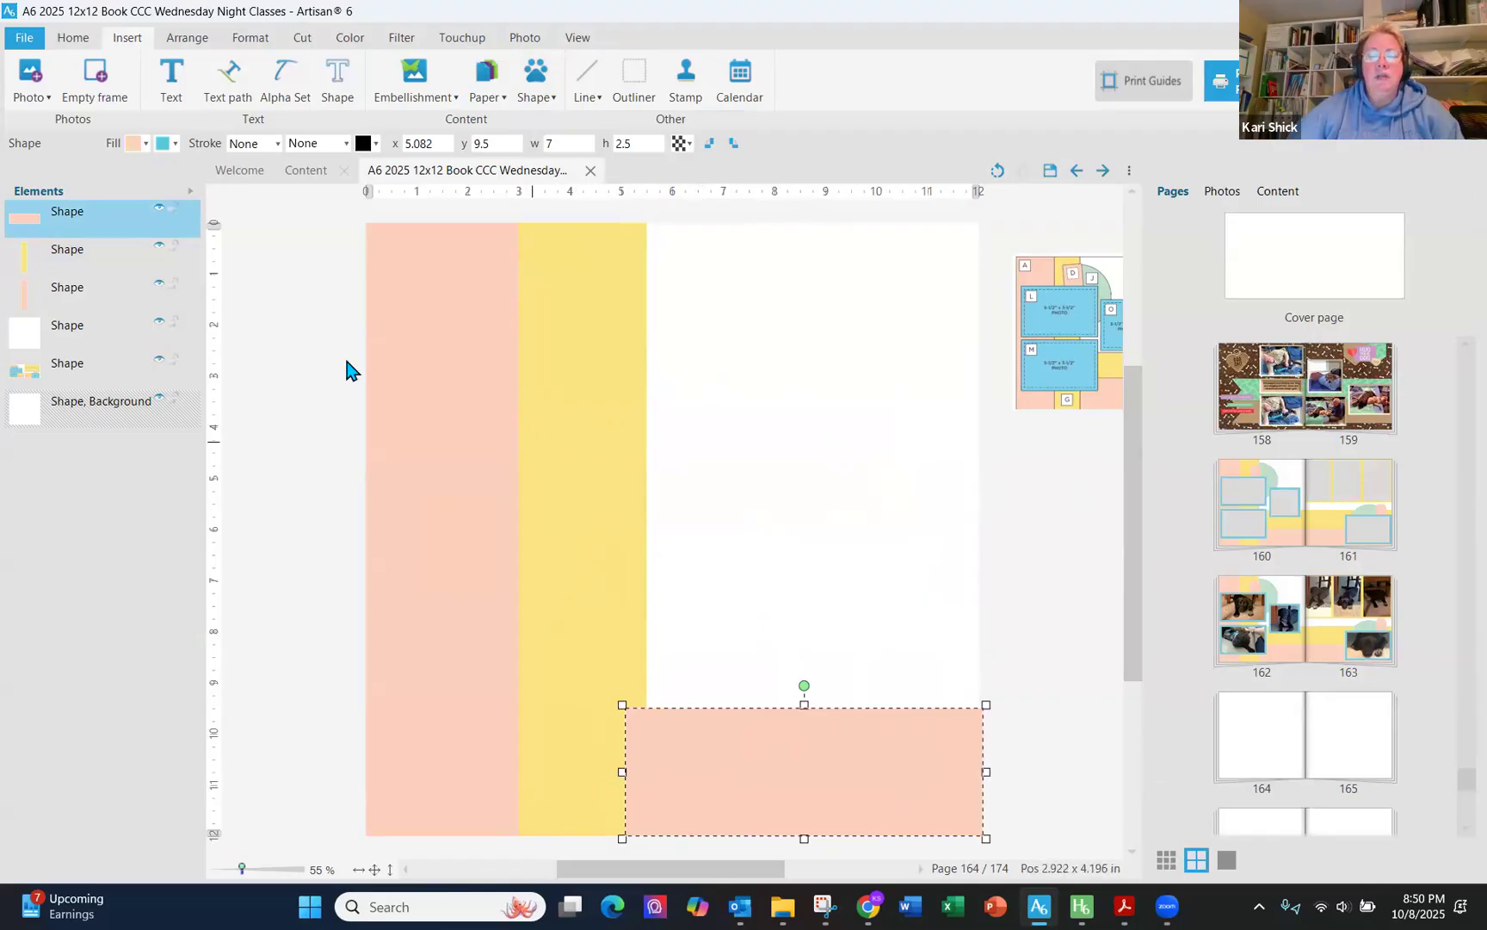
left_click_drag(87, 237, 85, 251)
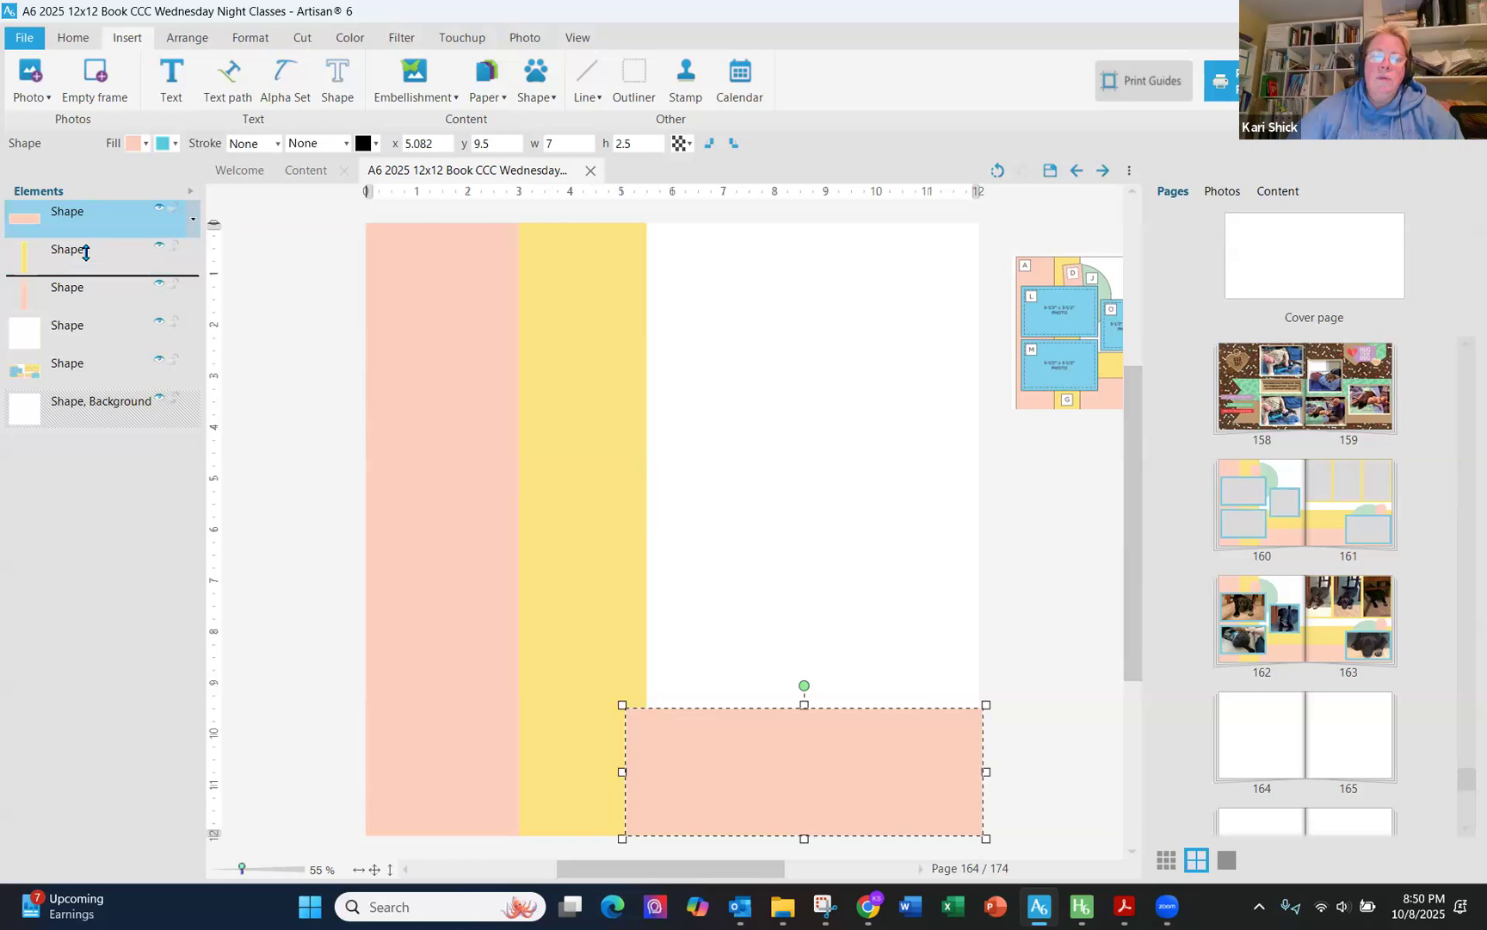
left_click_drag(86, 251, 79, 258)
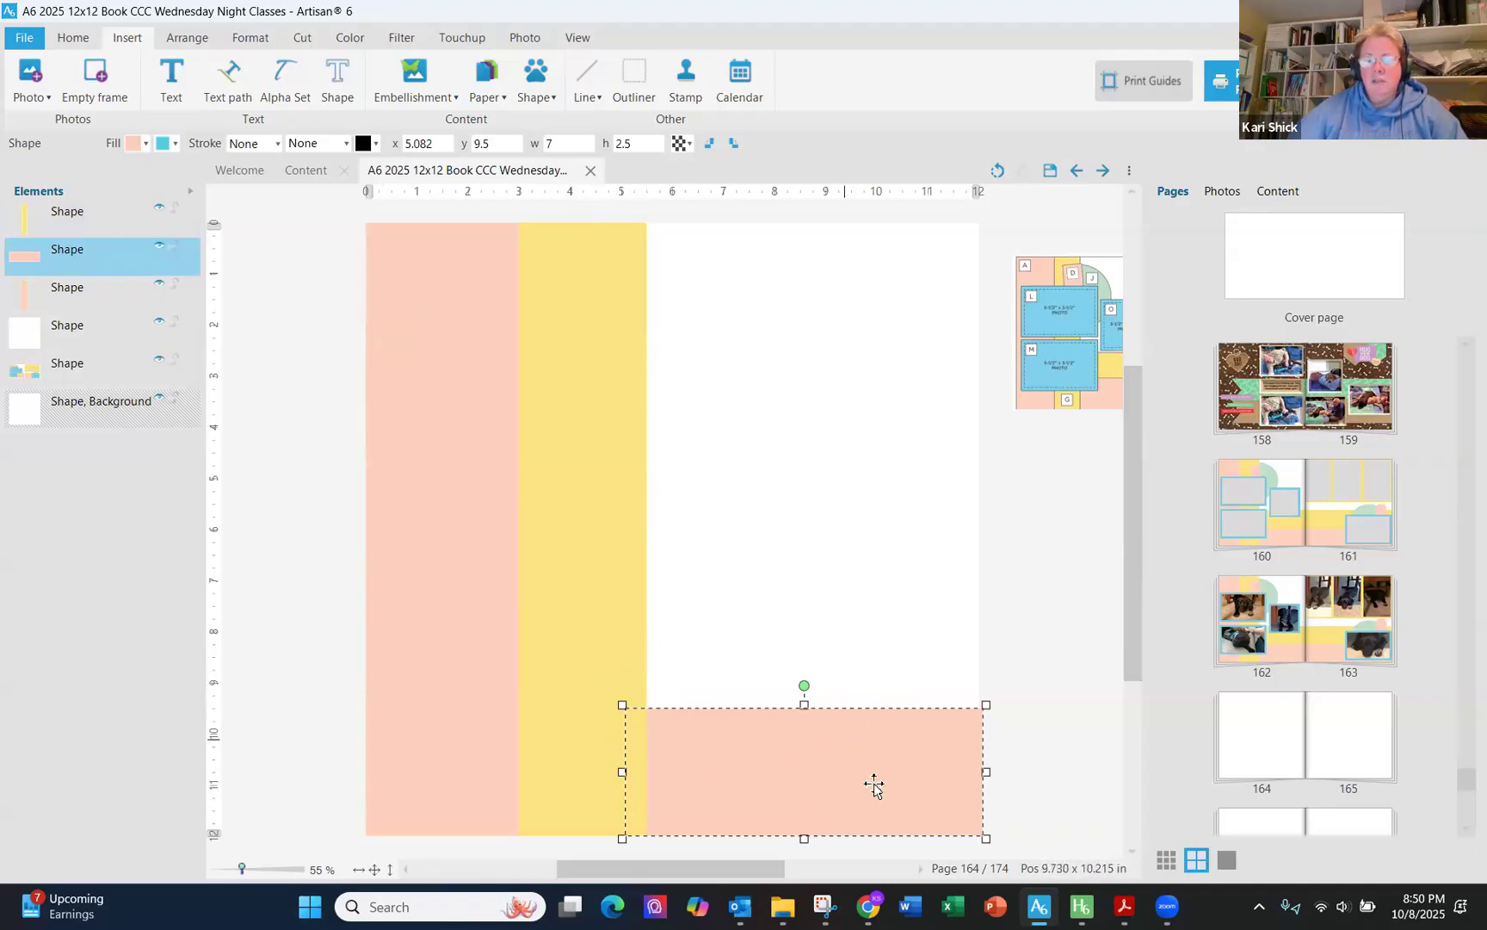
left_click(321, 559)
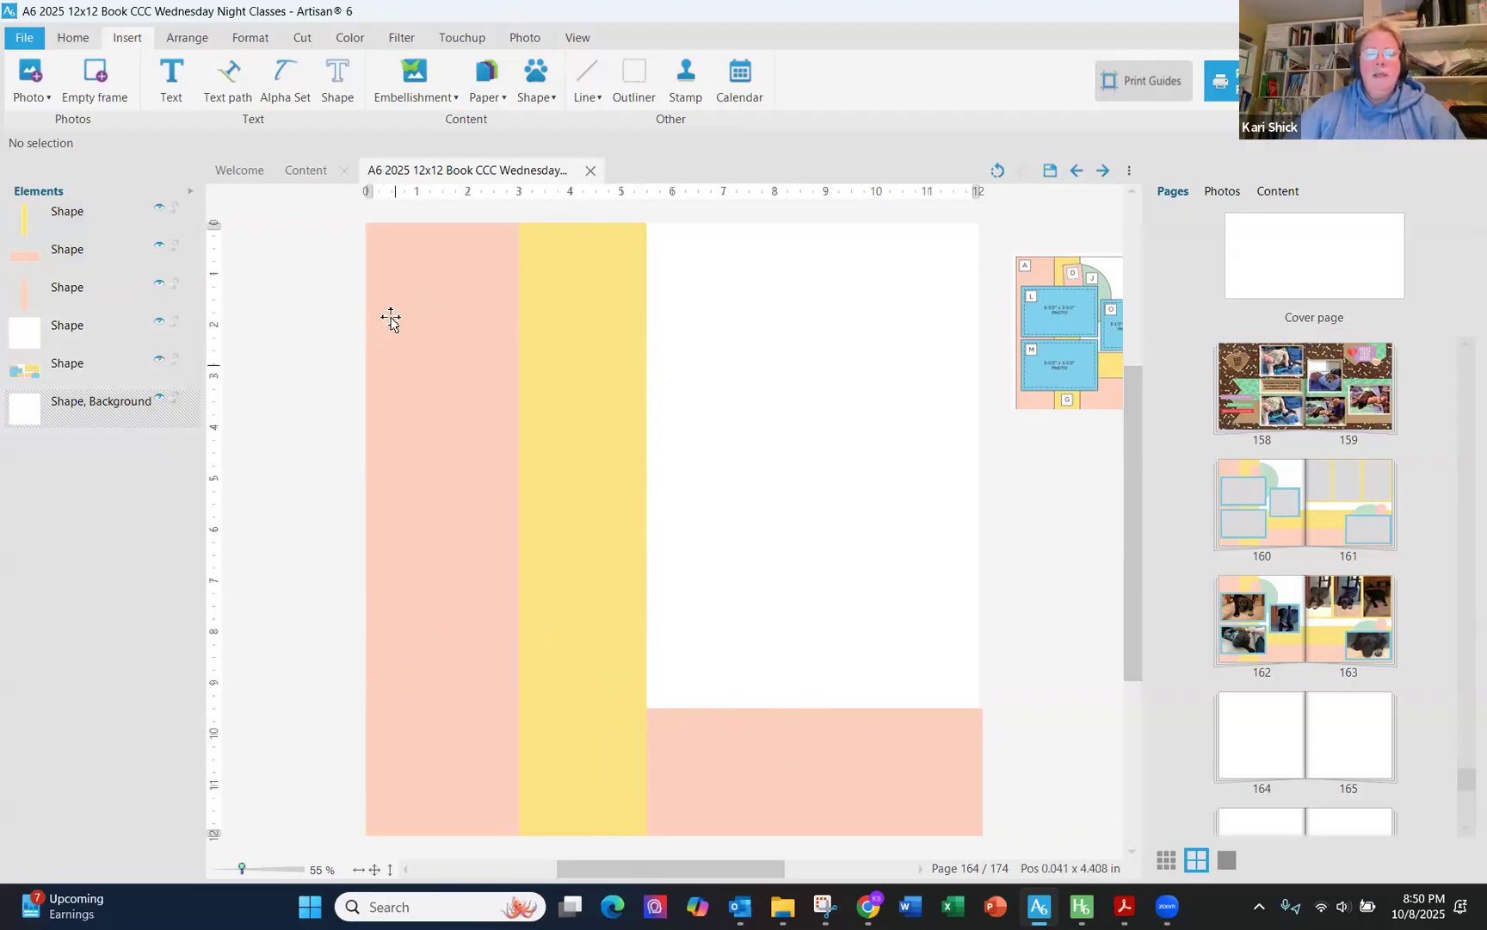
- Insert another rectangle and set its size to 7 x 2
left_click(537, 96)
left_click(568, 118)
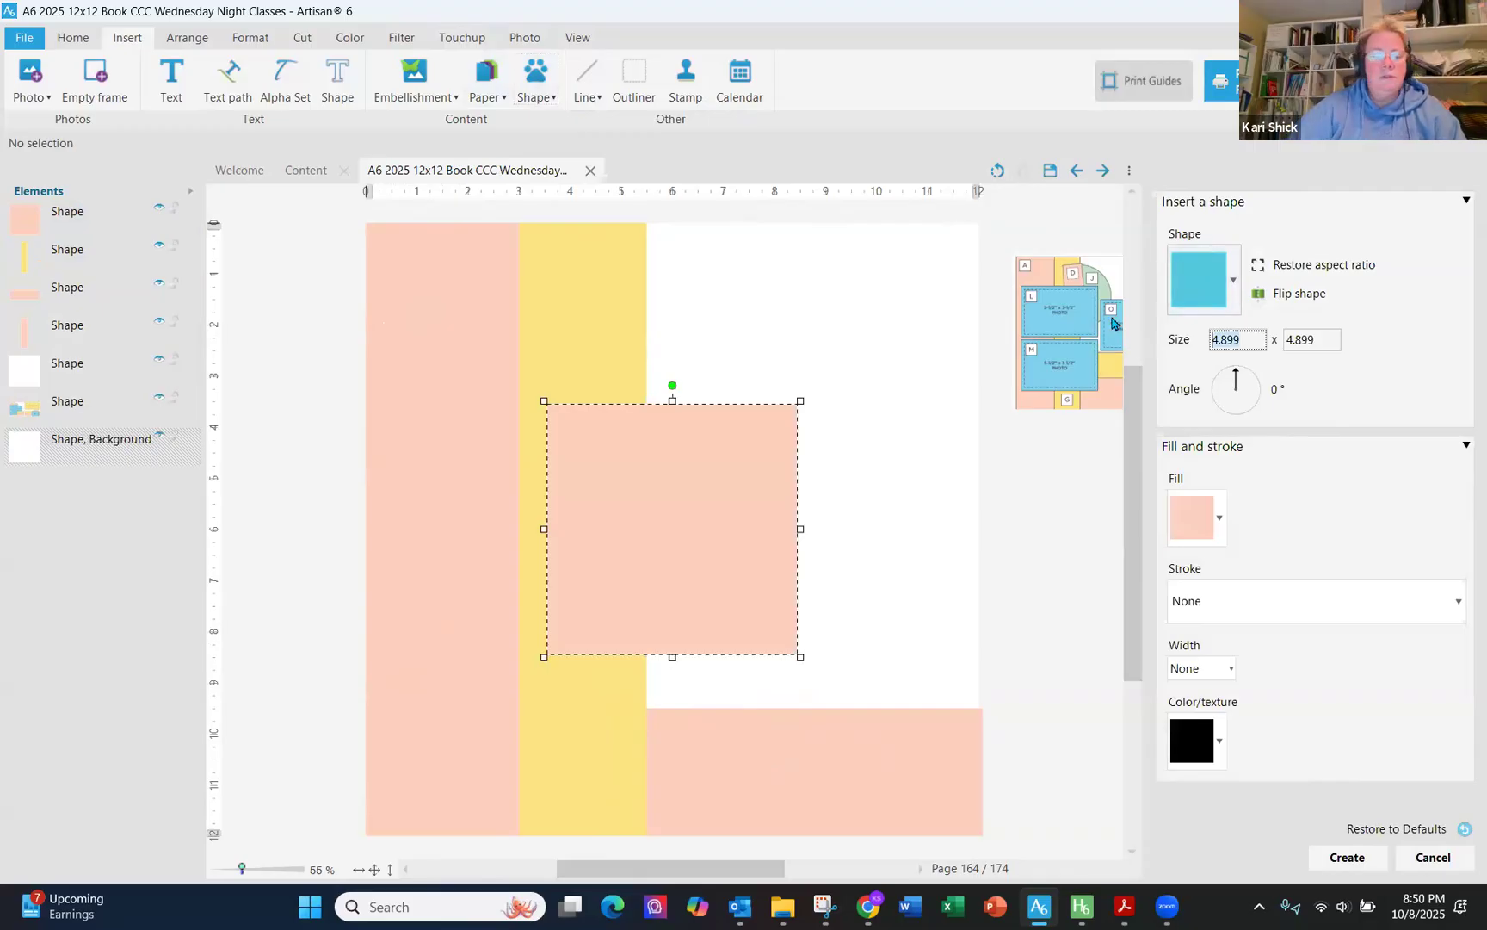
key("Tab")
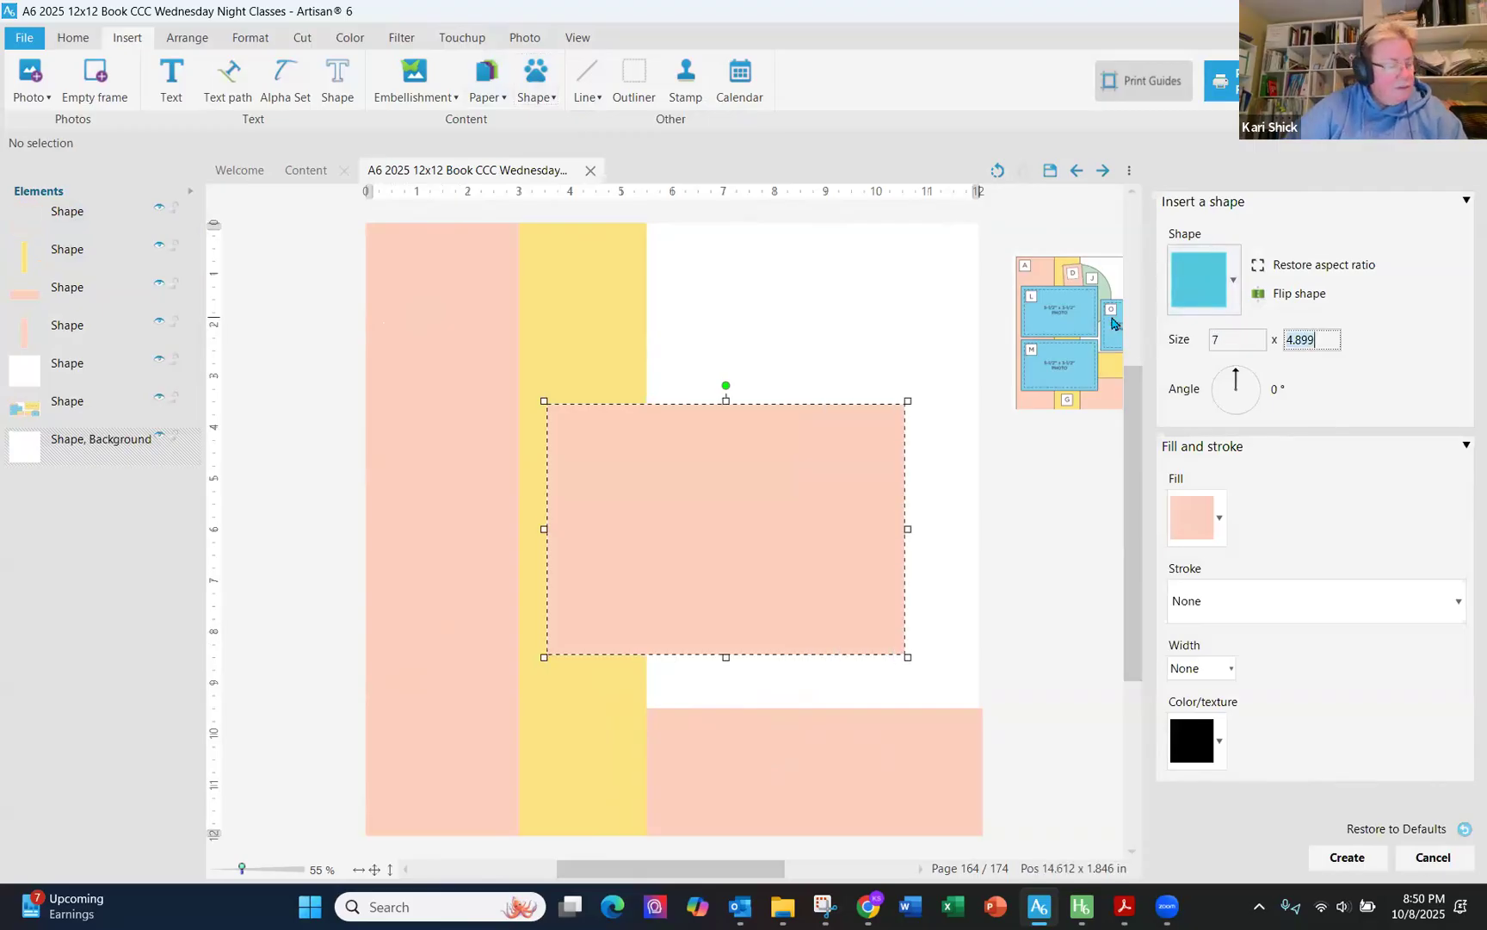
key("Tab")
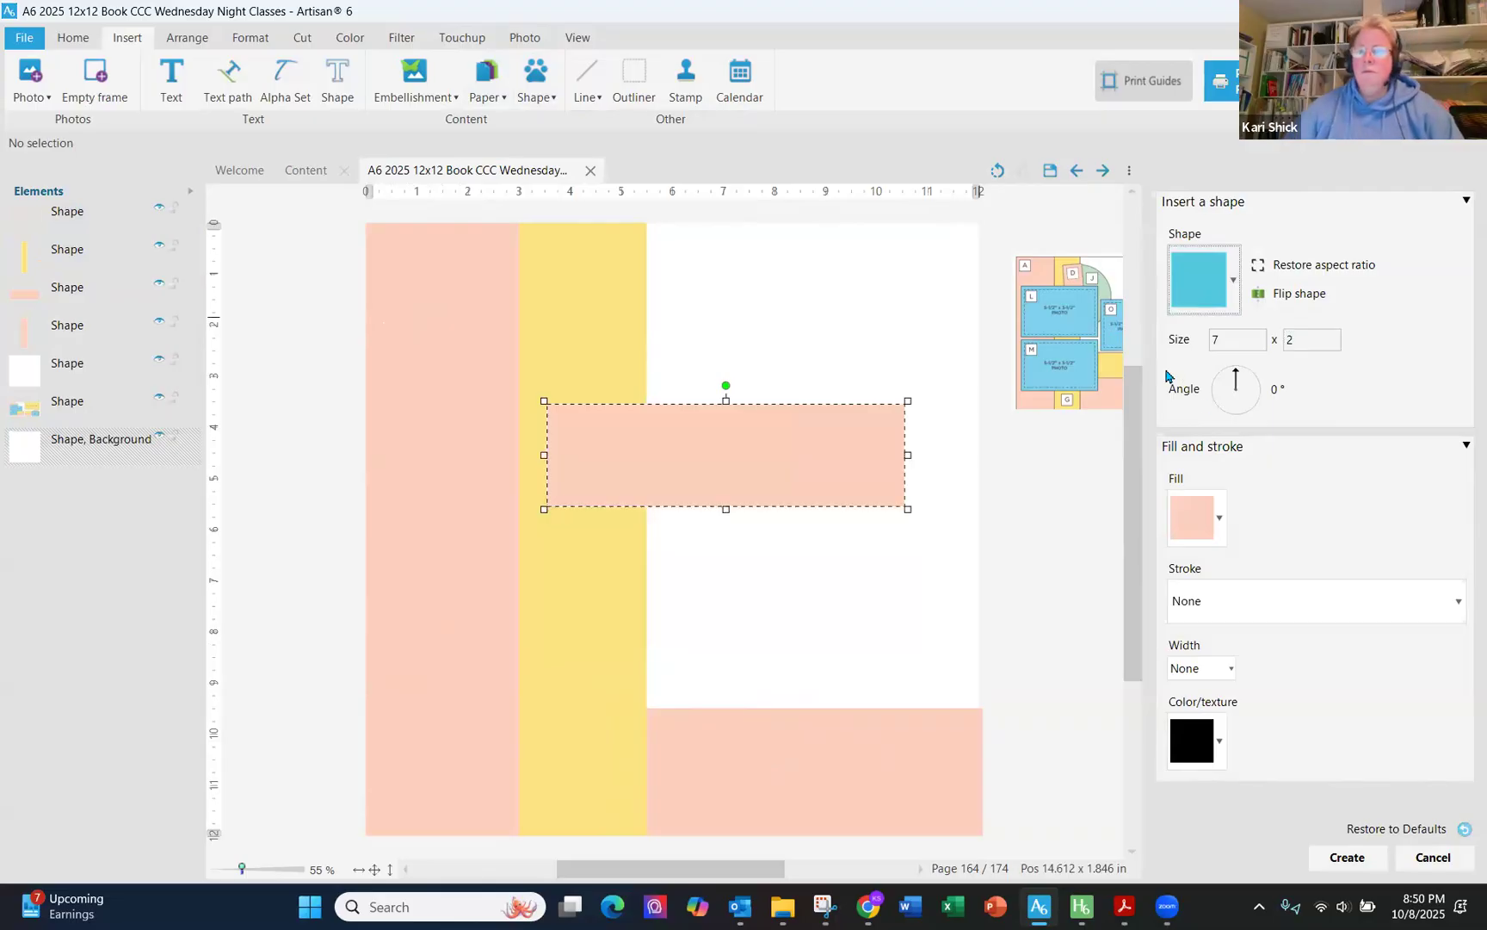
- Fill the new rectangle with the recent yellow solid color and create it
left_click(1220, 519)
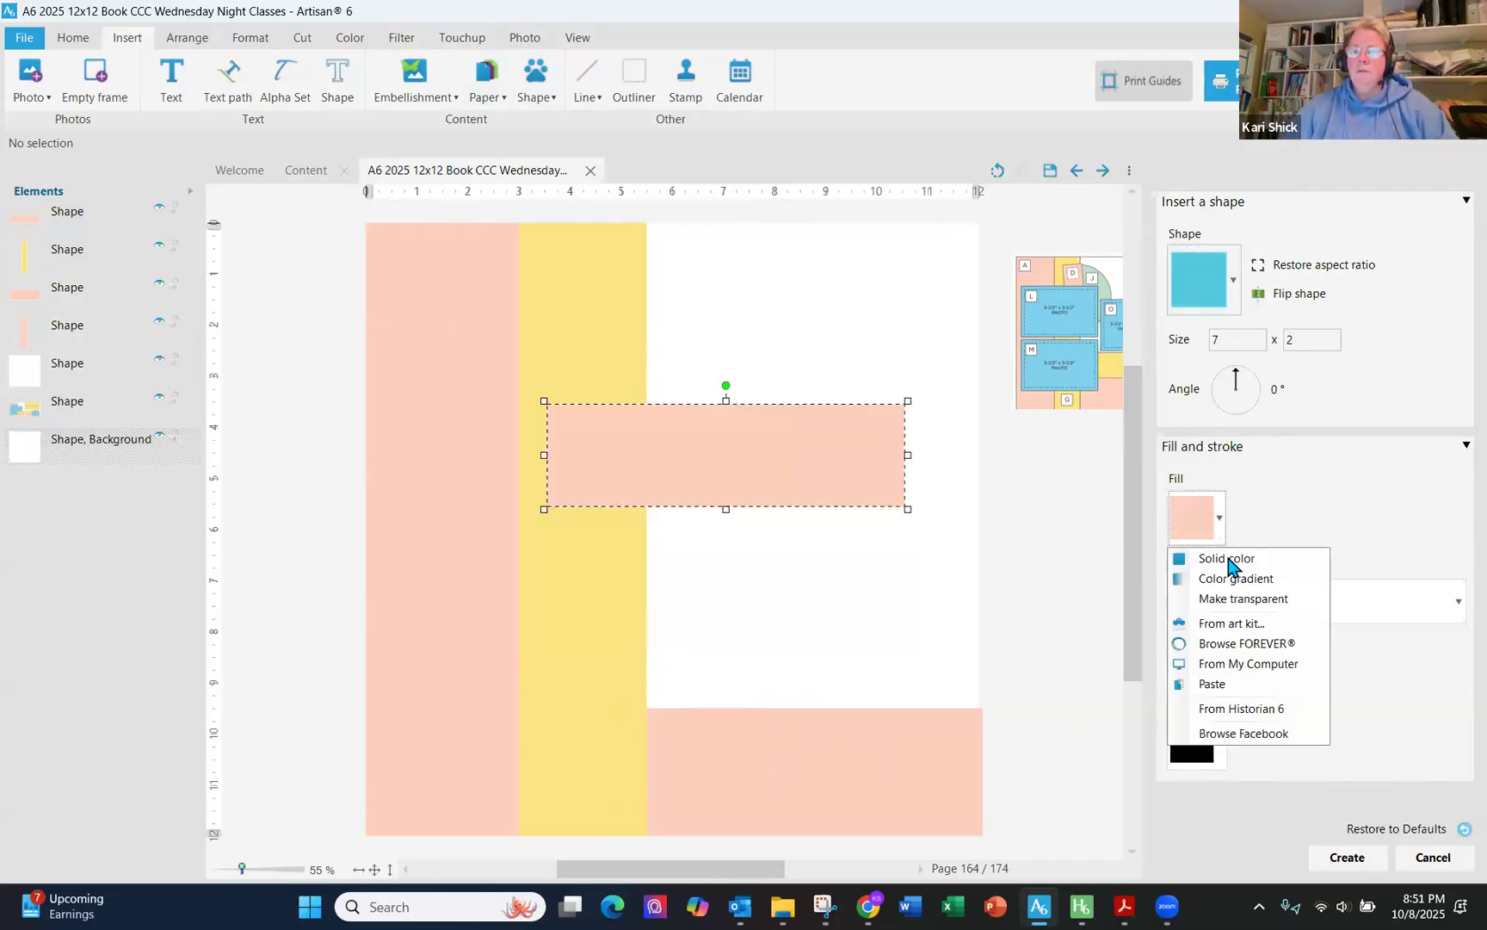
left_click(1228, 560)
left_click(101, 468)
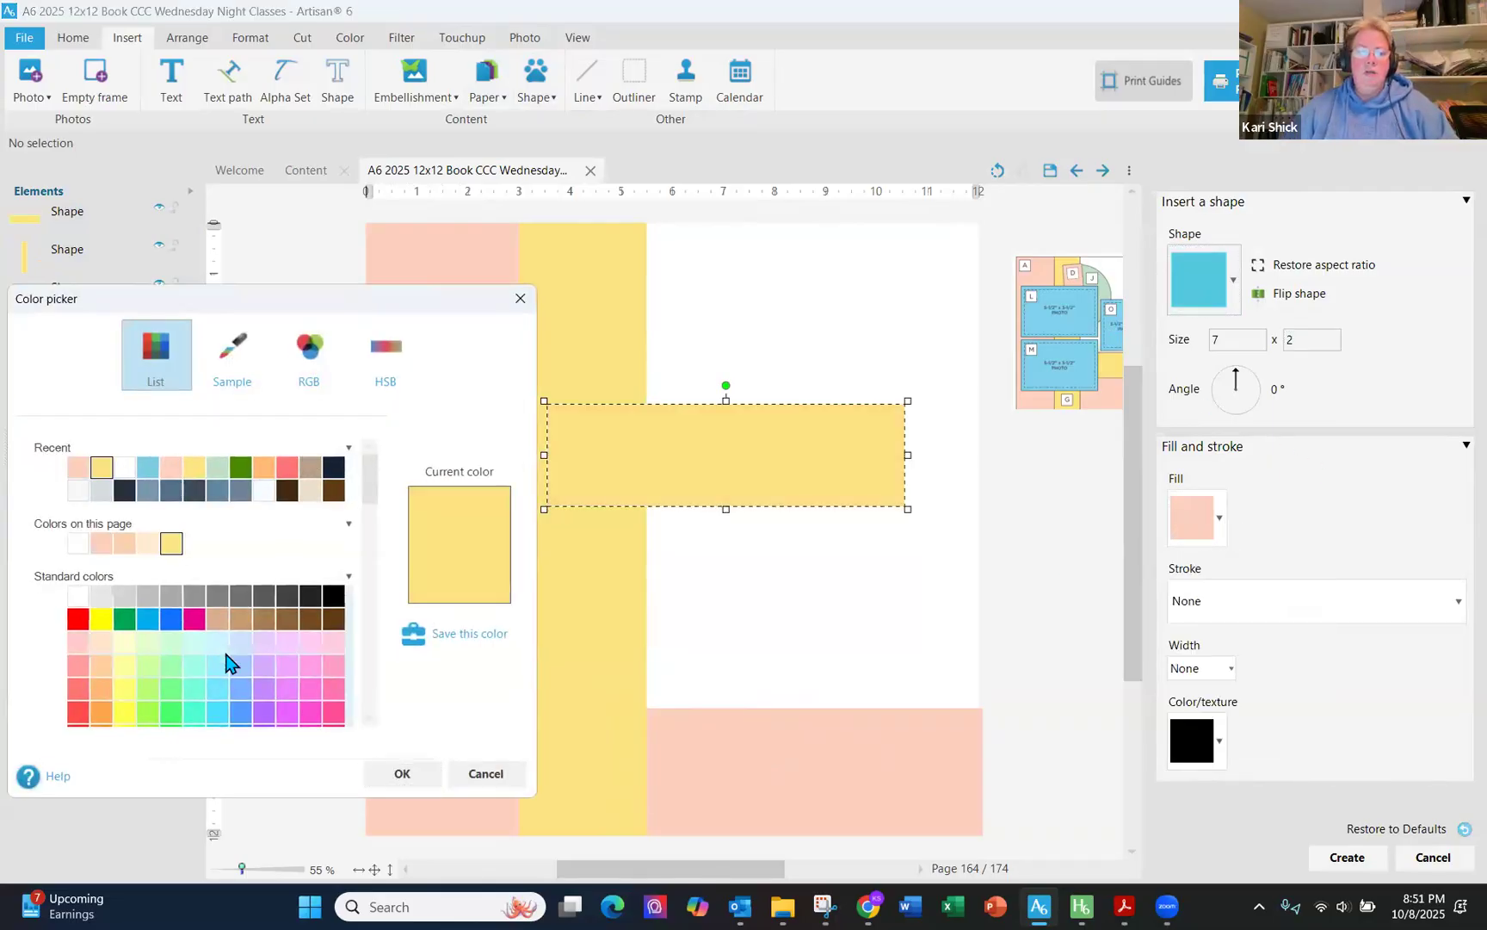
left_click(412, 779)
left_click(1330, 859)
- Move the yellow 7 x 2 bar to x 5.082, y 7.5 above the pink bar and place it behind the yellow strip
left_click_drag(878, 465, 958, 660)
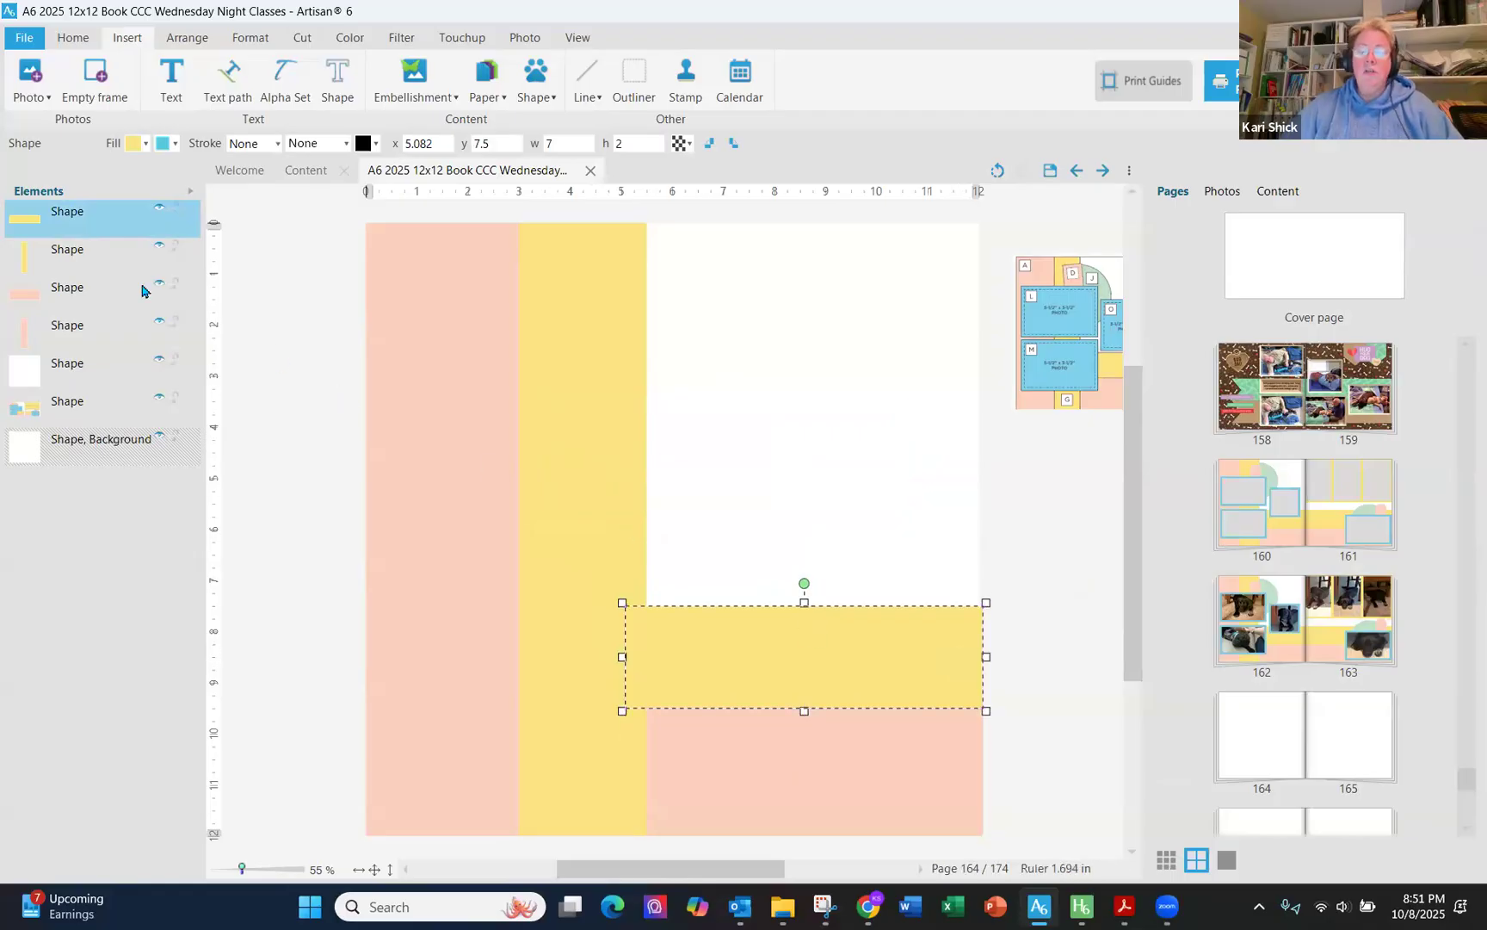
left_click_drag(72, 220, 77, 258)
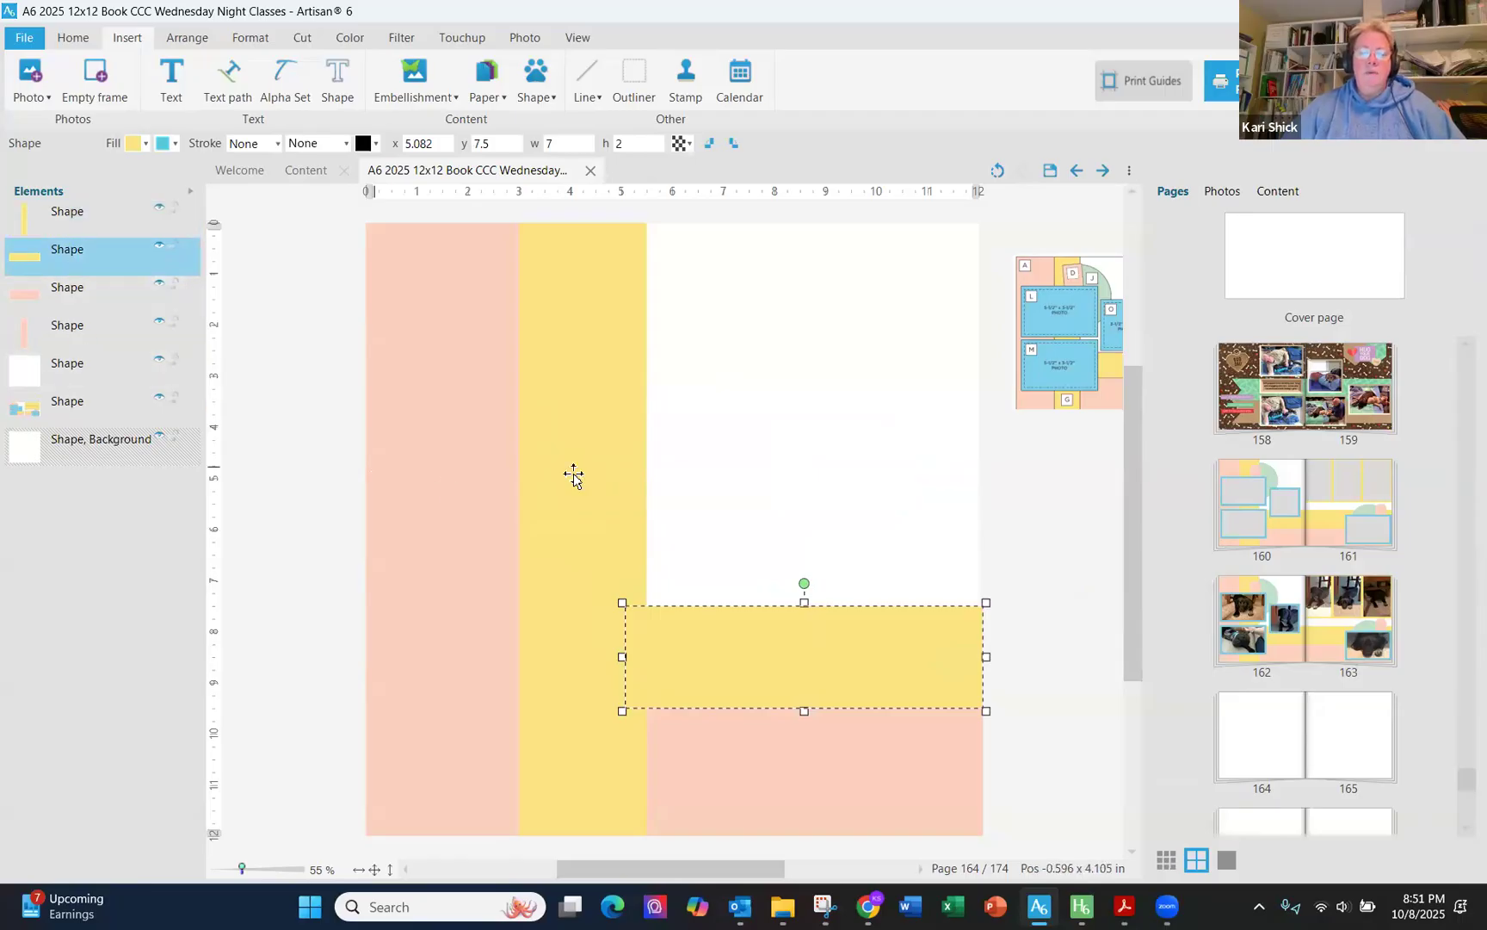
left_click(309, 515)
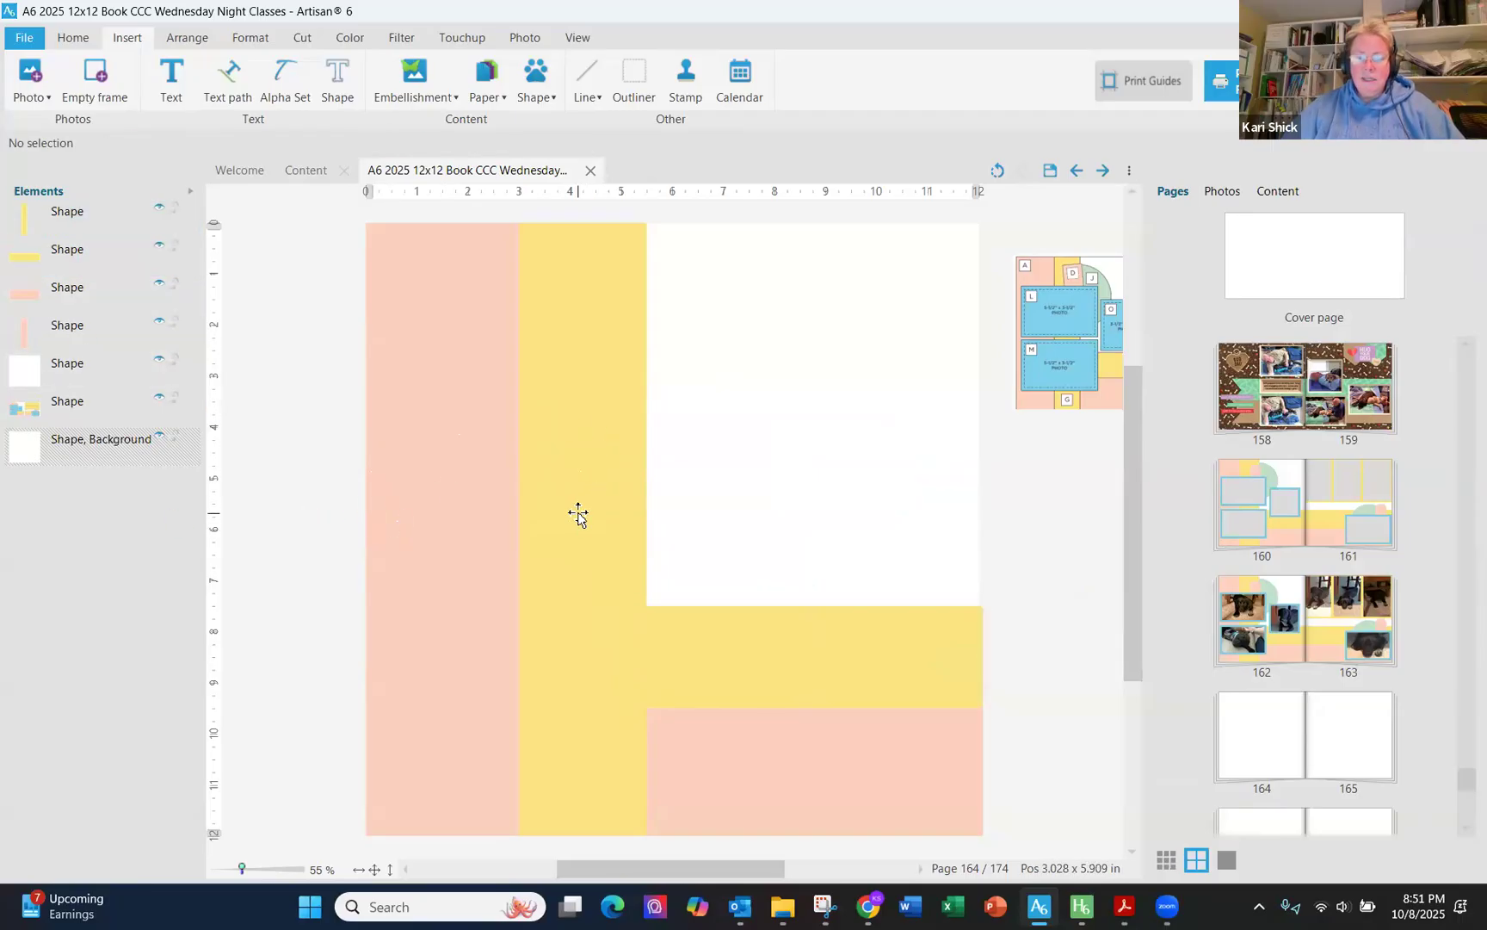
left_click(752, 629)
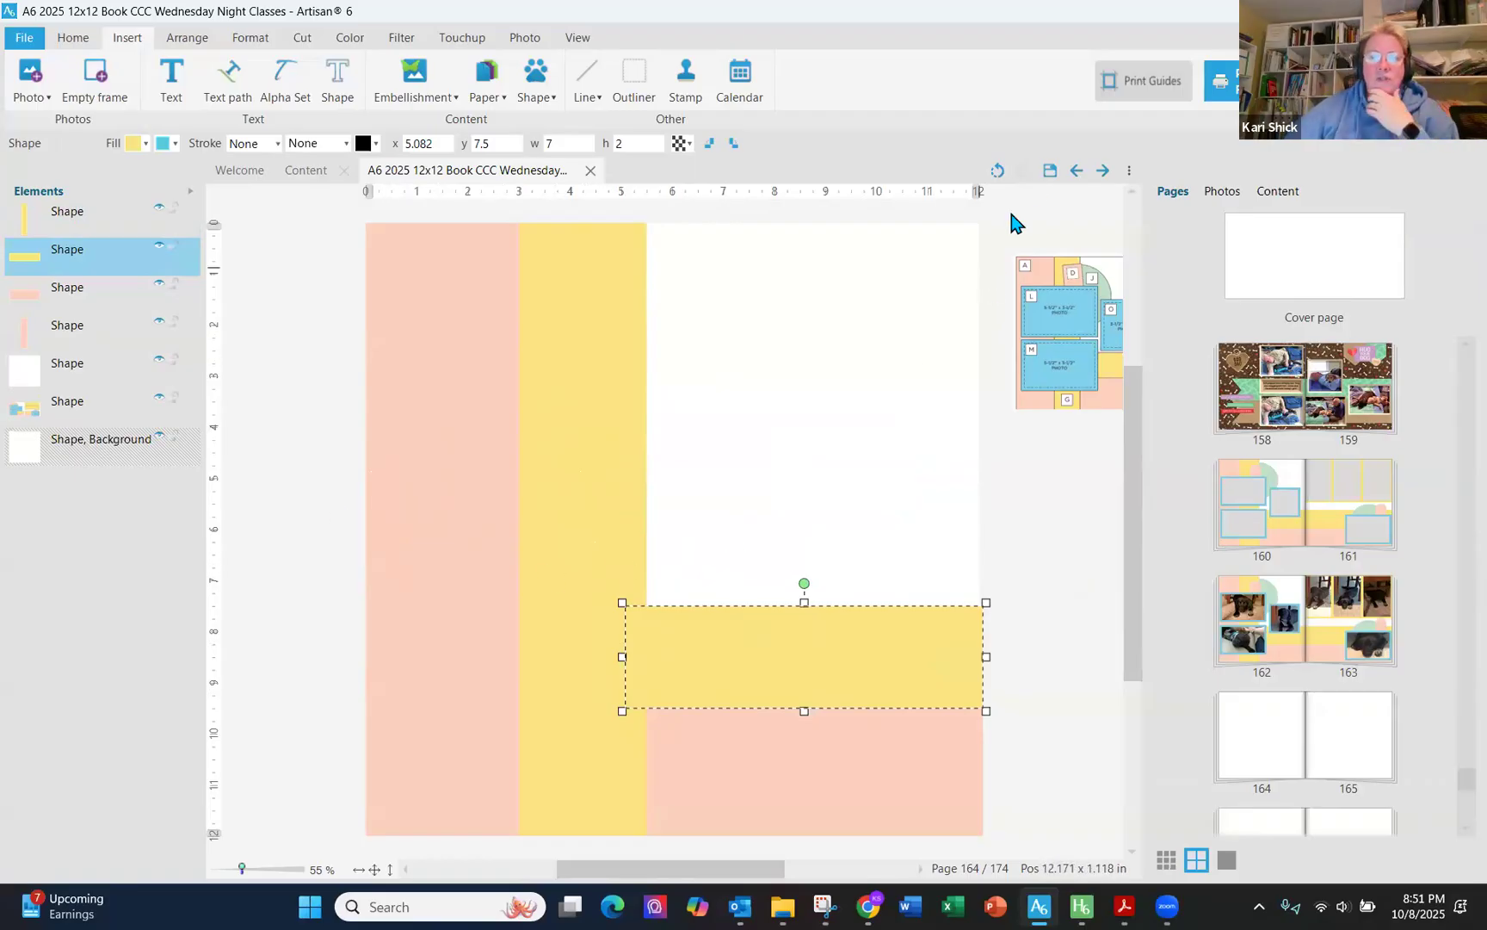
left_click(1042, 525)
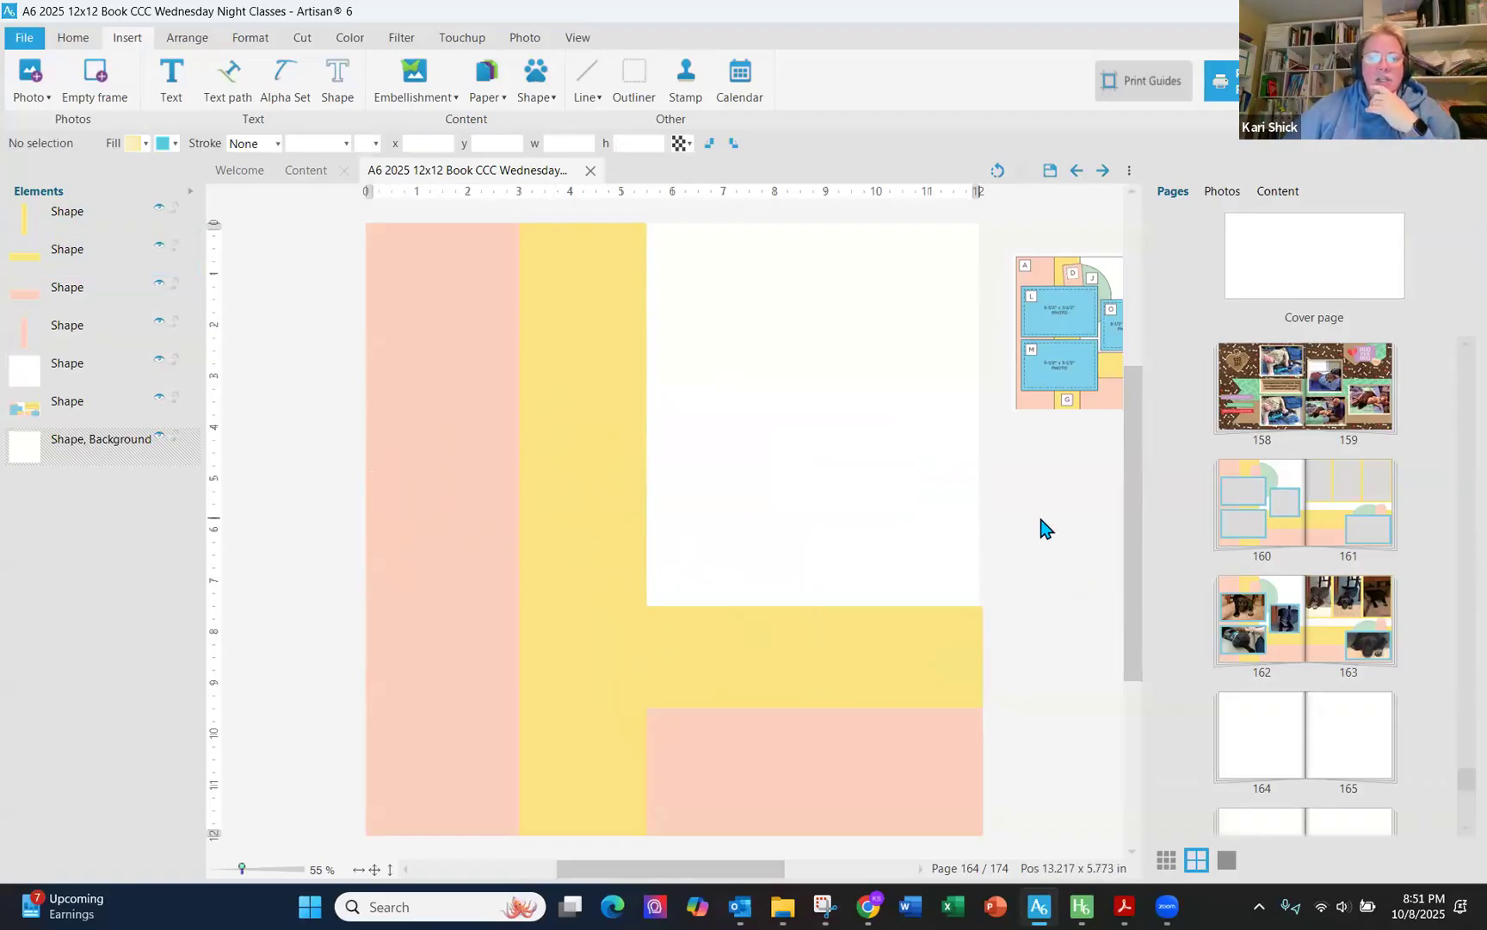
- Bring the sketch reference image to the front and move it off to the page's right edge
left_click_drag(1086, 333, 1029, 356)
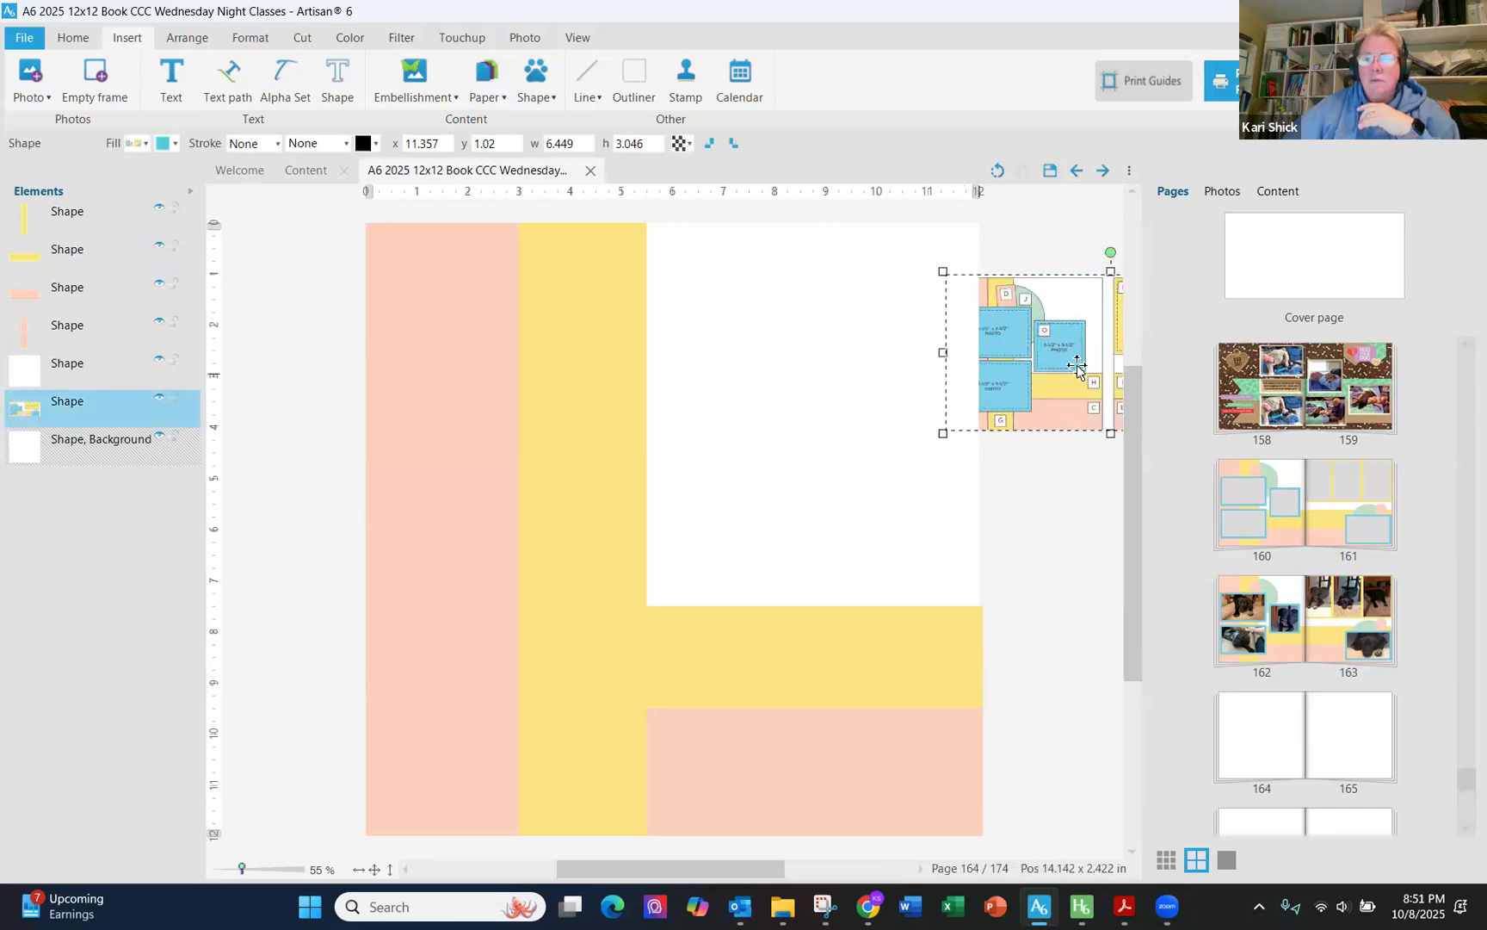
left_click_drag(103, 416, 123, 203)
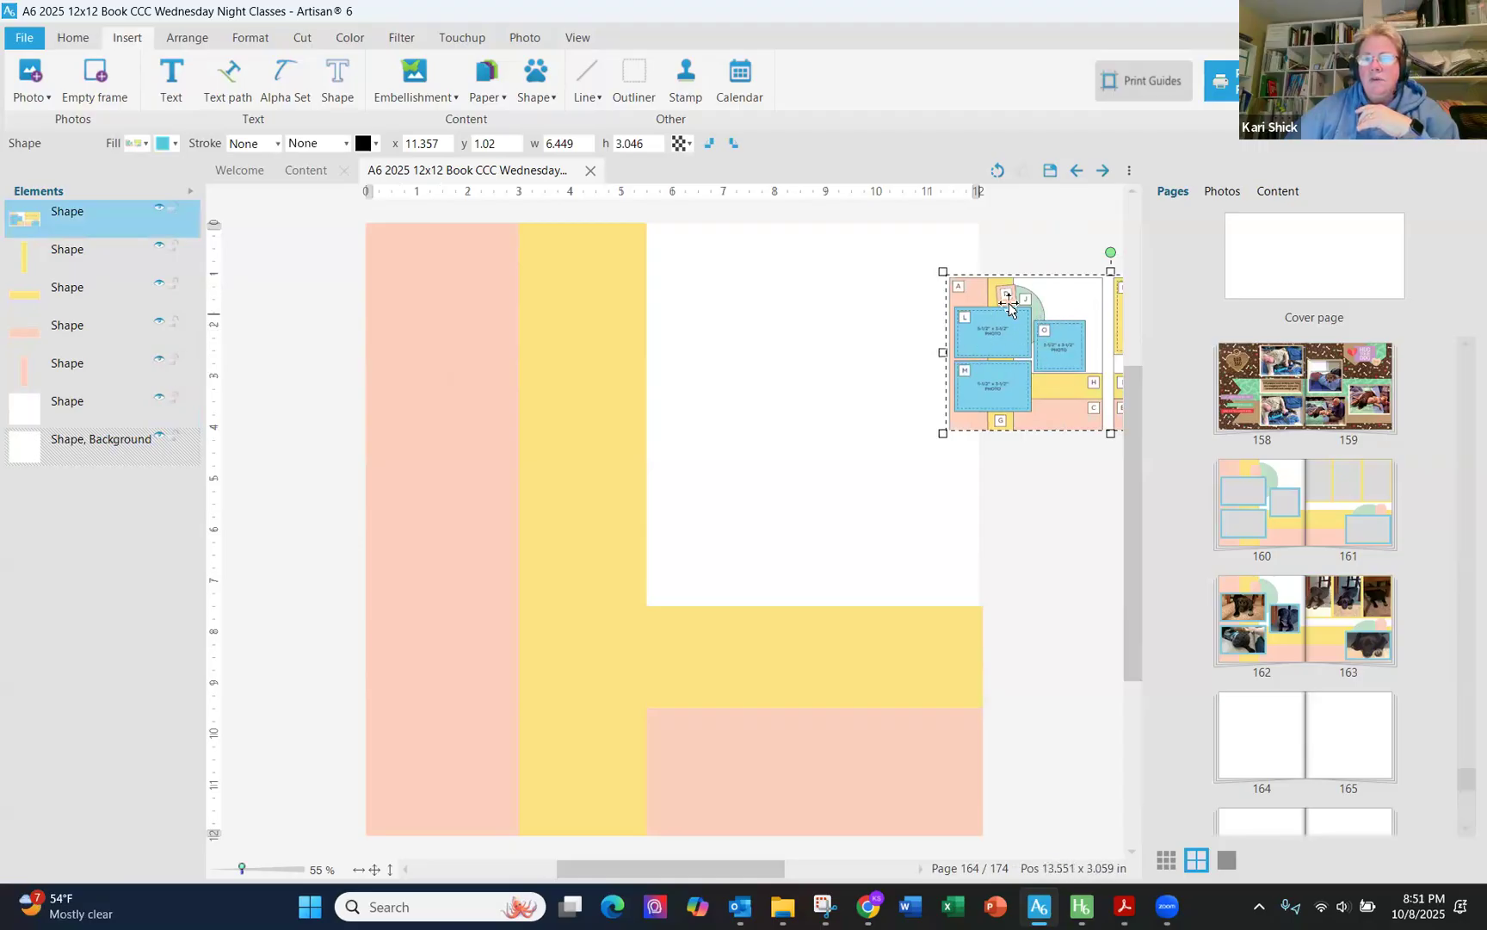
left_click_drag(1088, 349, 1144, 335)
left_click(273, 351)
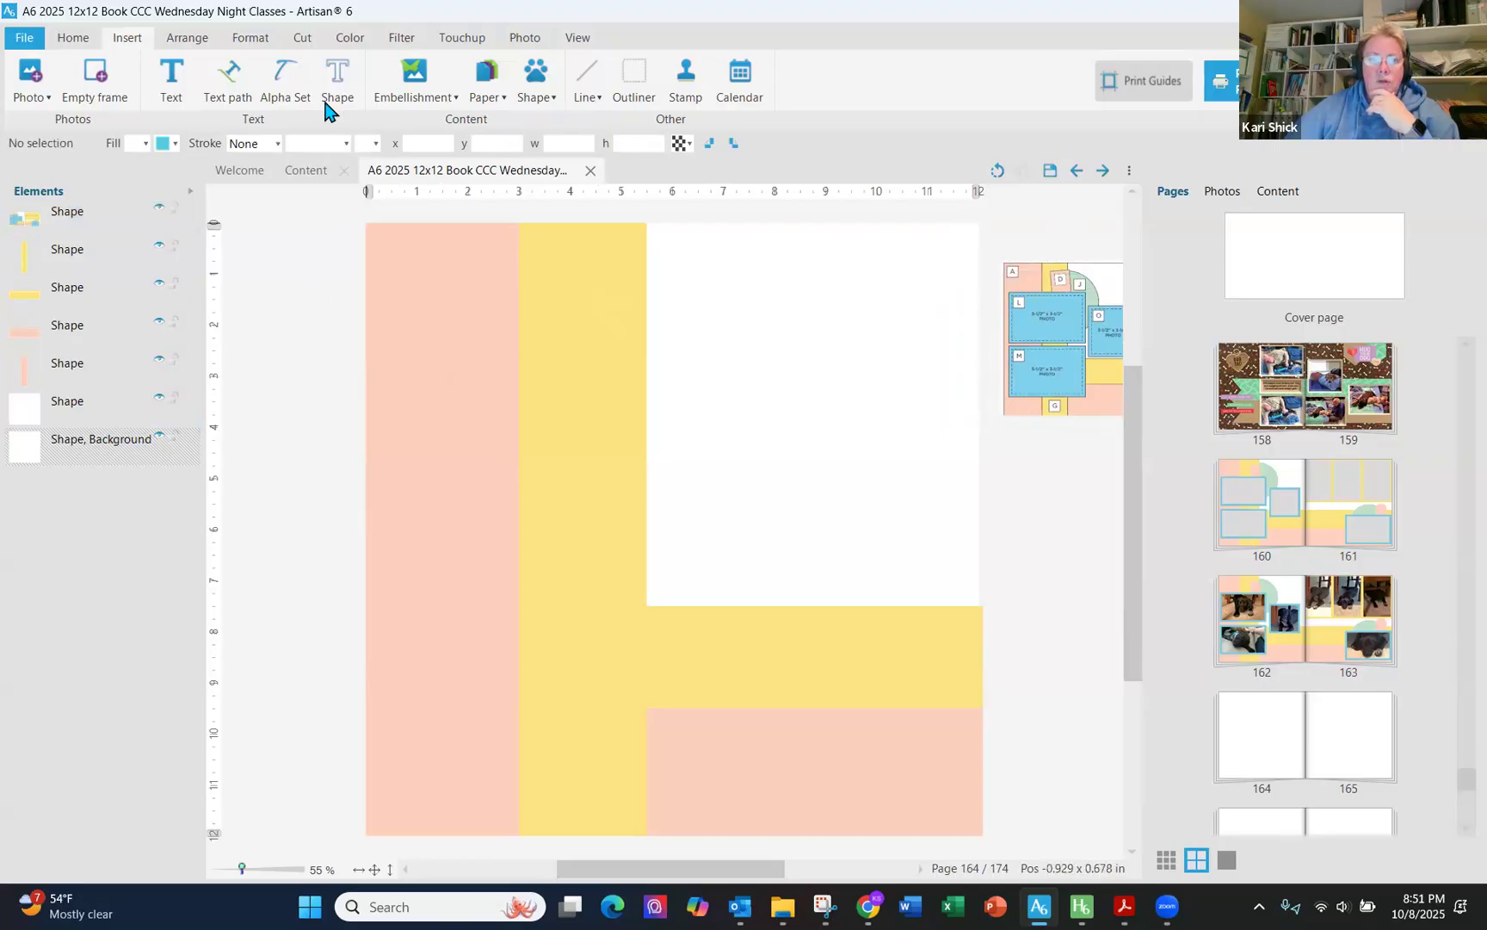
- Insert a circle shape and set its size to 5 x 5
left_click(529, 100)
left_click(541, 136)
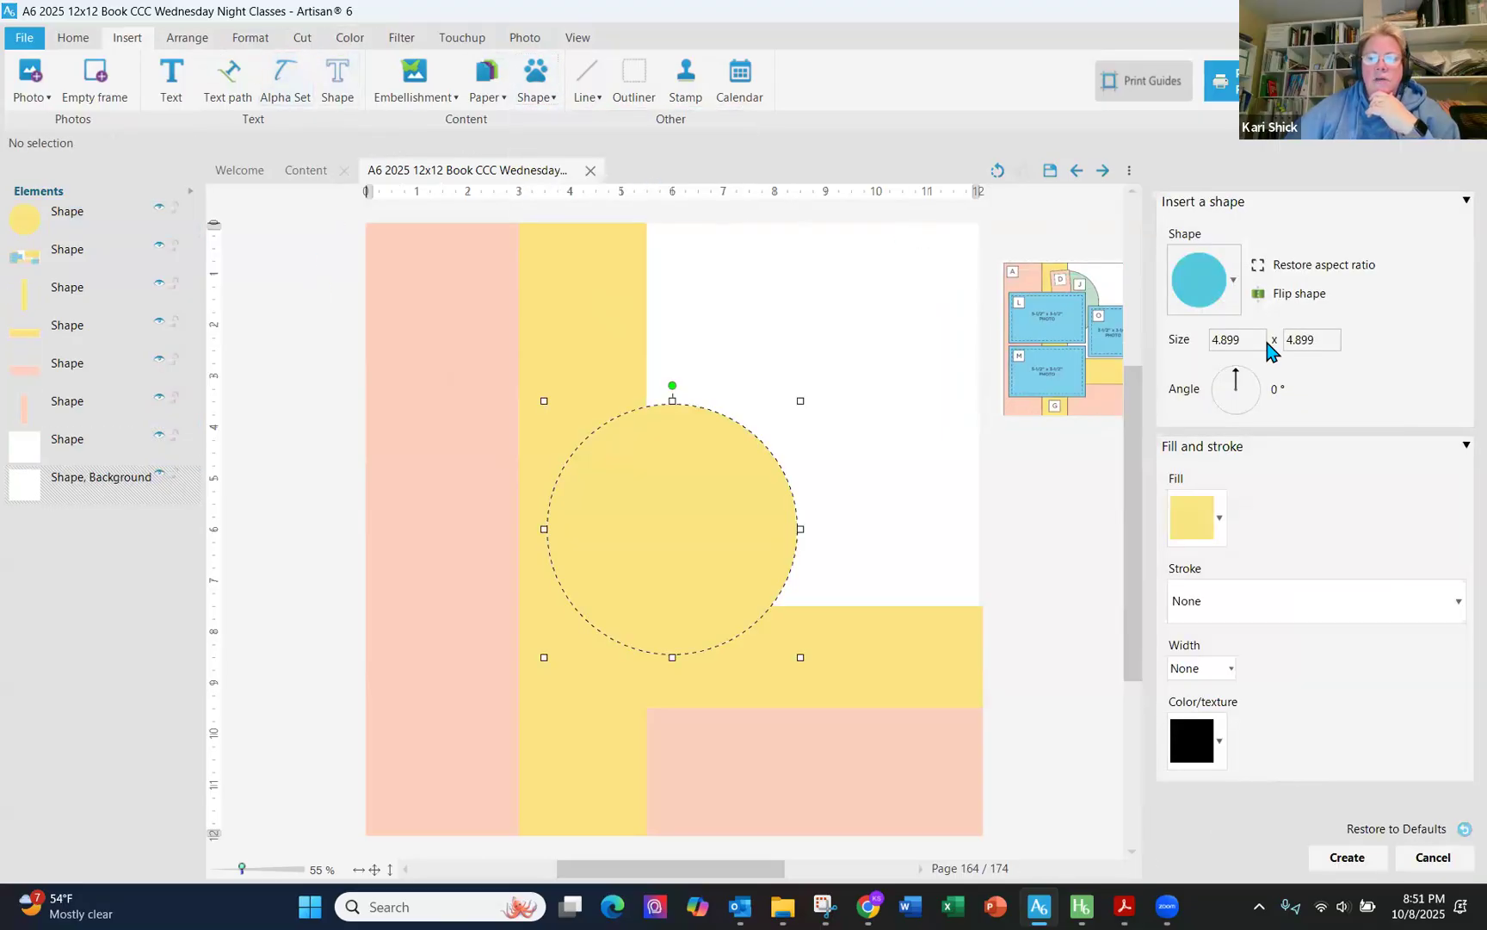
double_click(1212, 341)
type("5")
key("Tab")
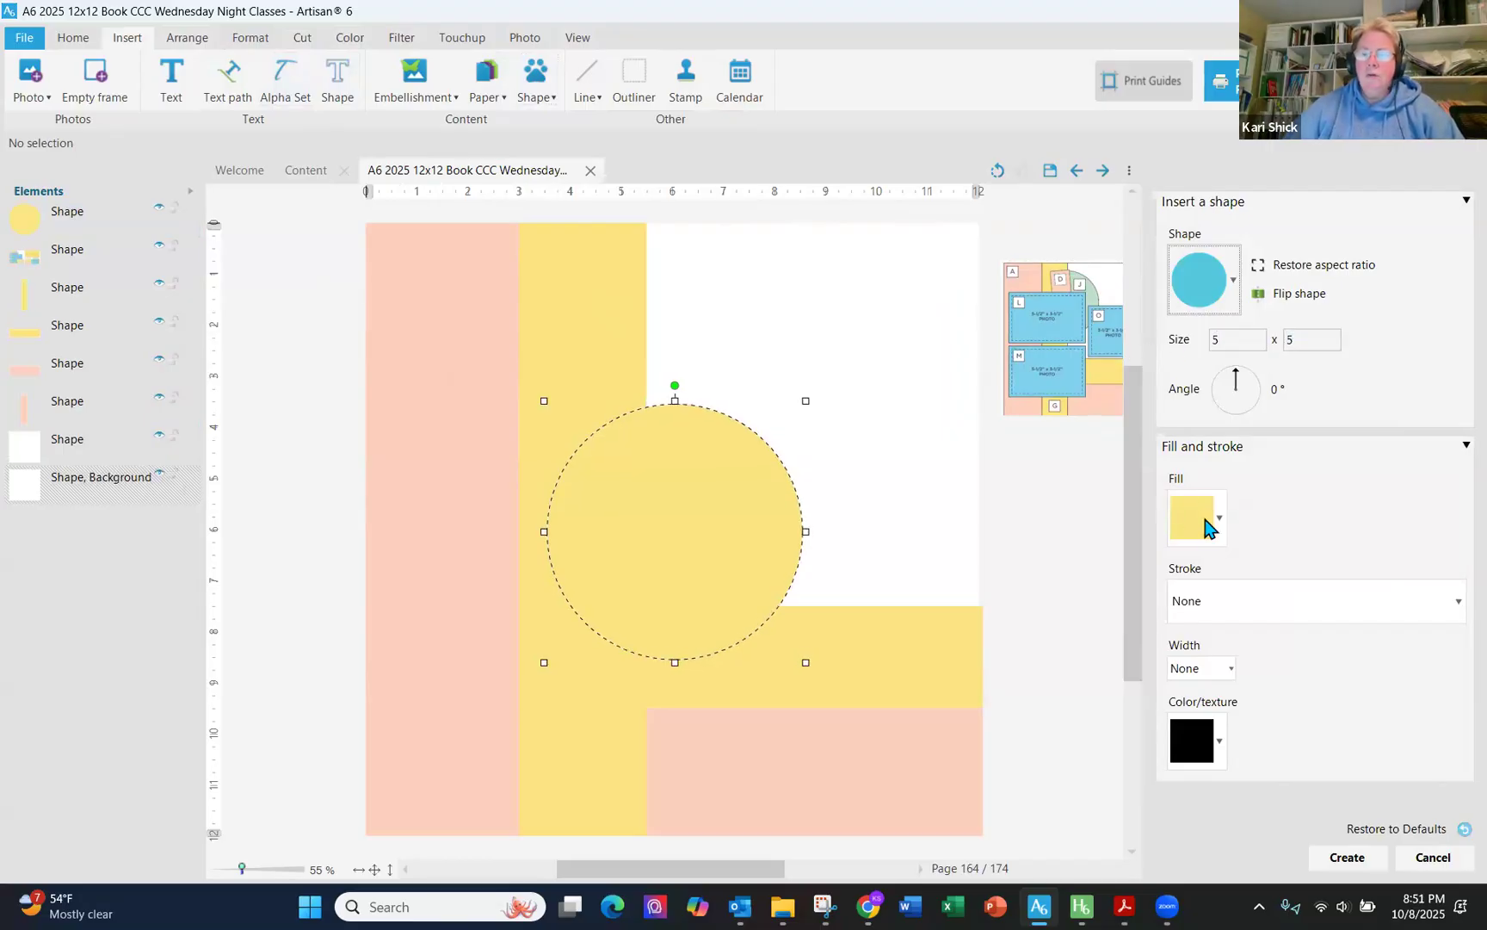
- Fill the circle with a solid green sampled from the sketch reference and create it
left_click(1221, 525)
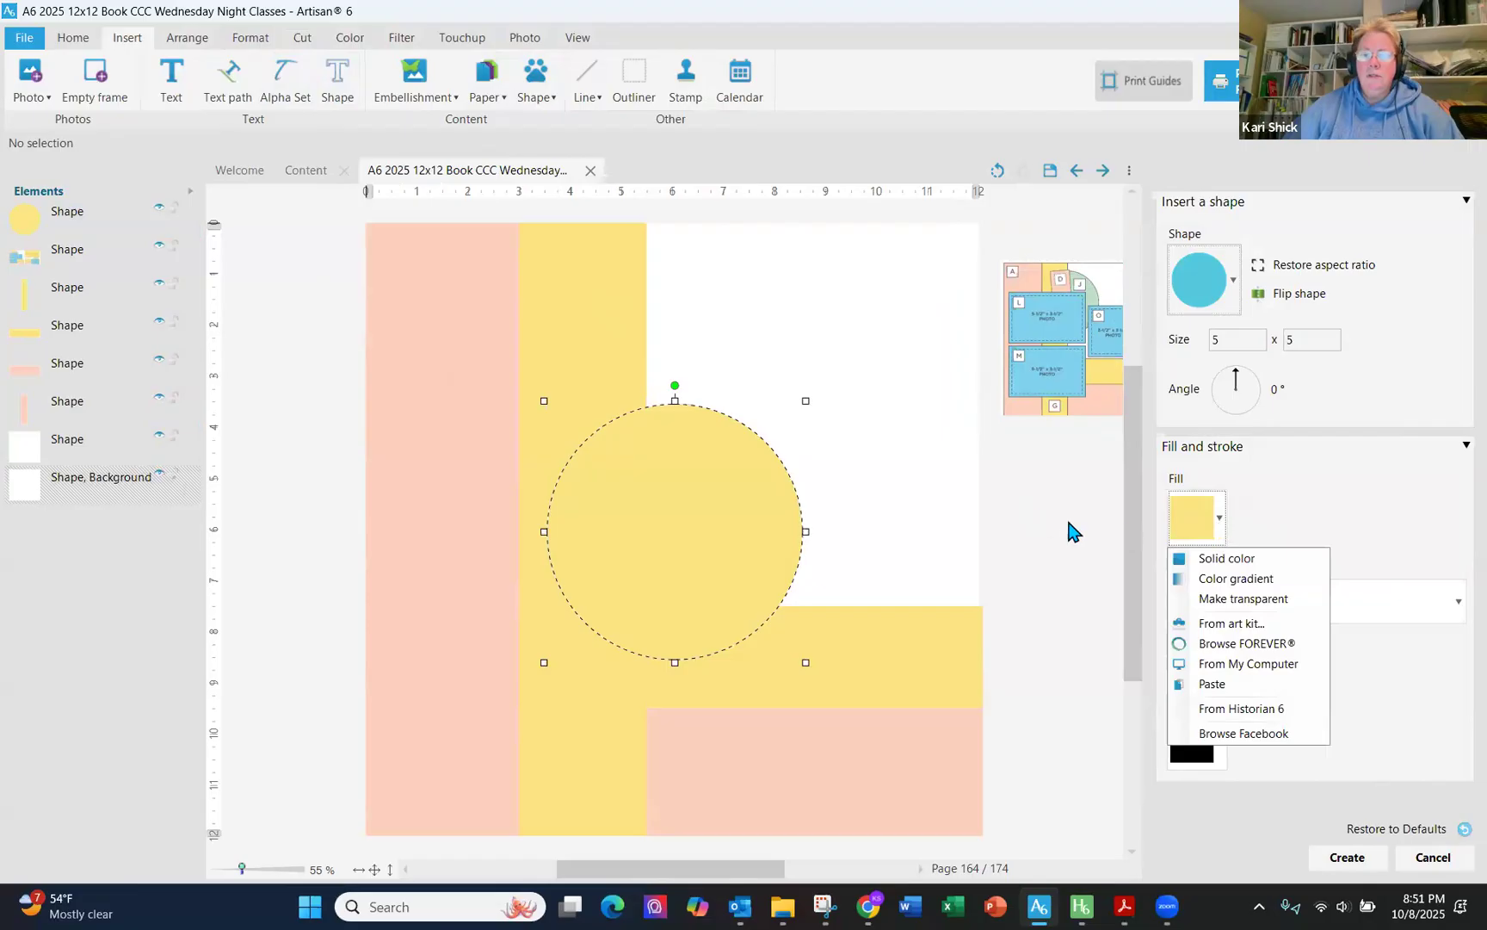
left_click(1245, 558)
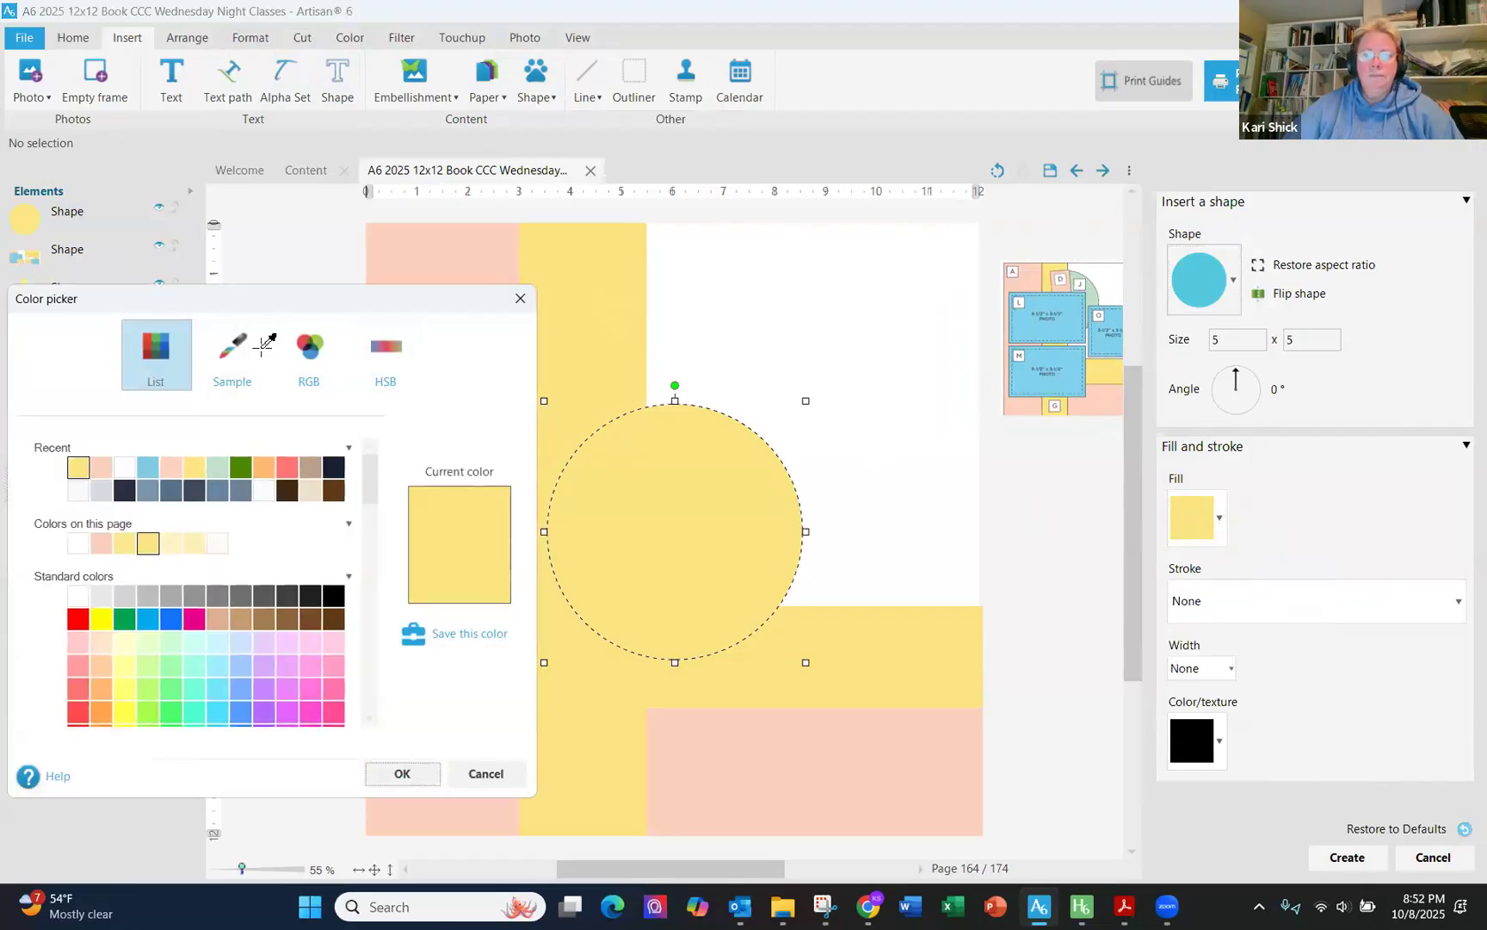
left_click(258, 346)
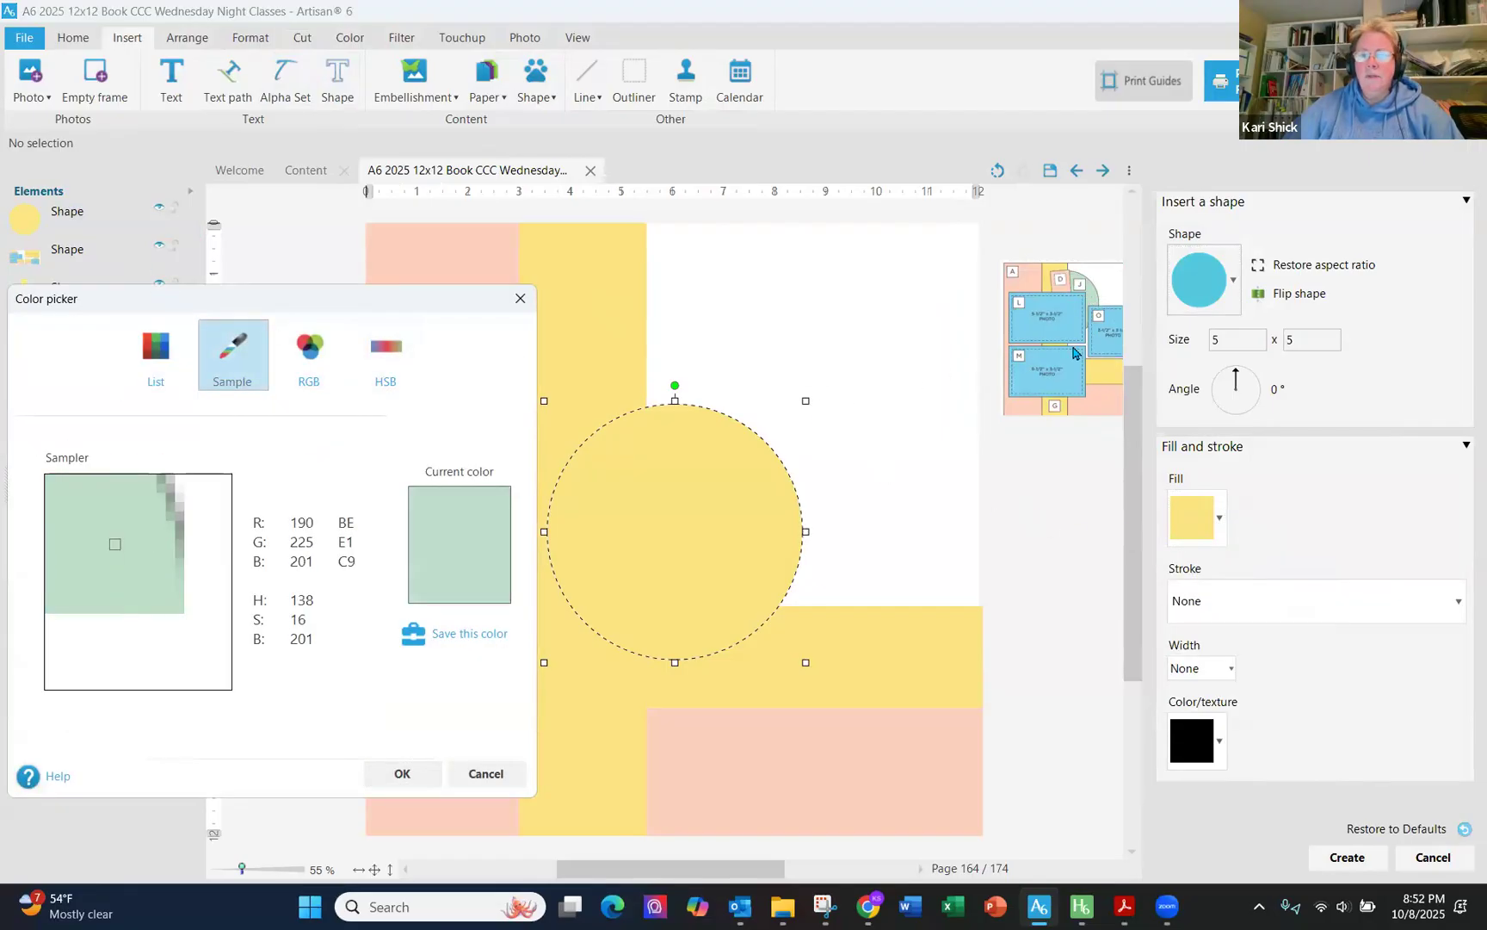
left_click(1073, 353)
left_click(397, 772)
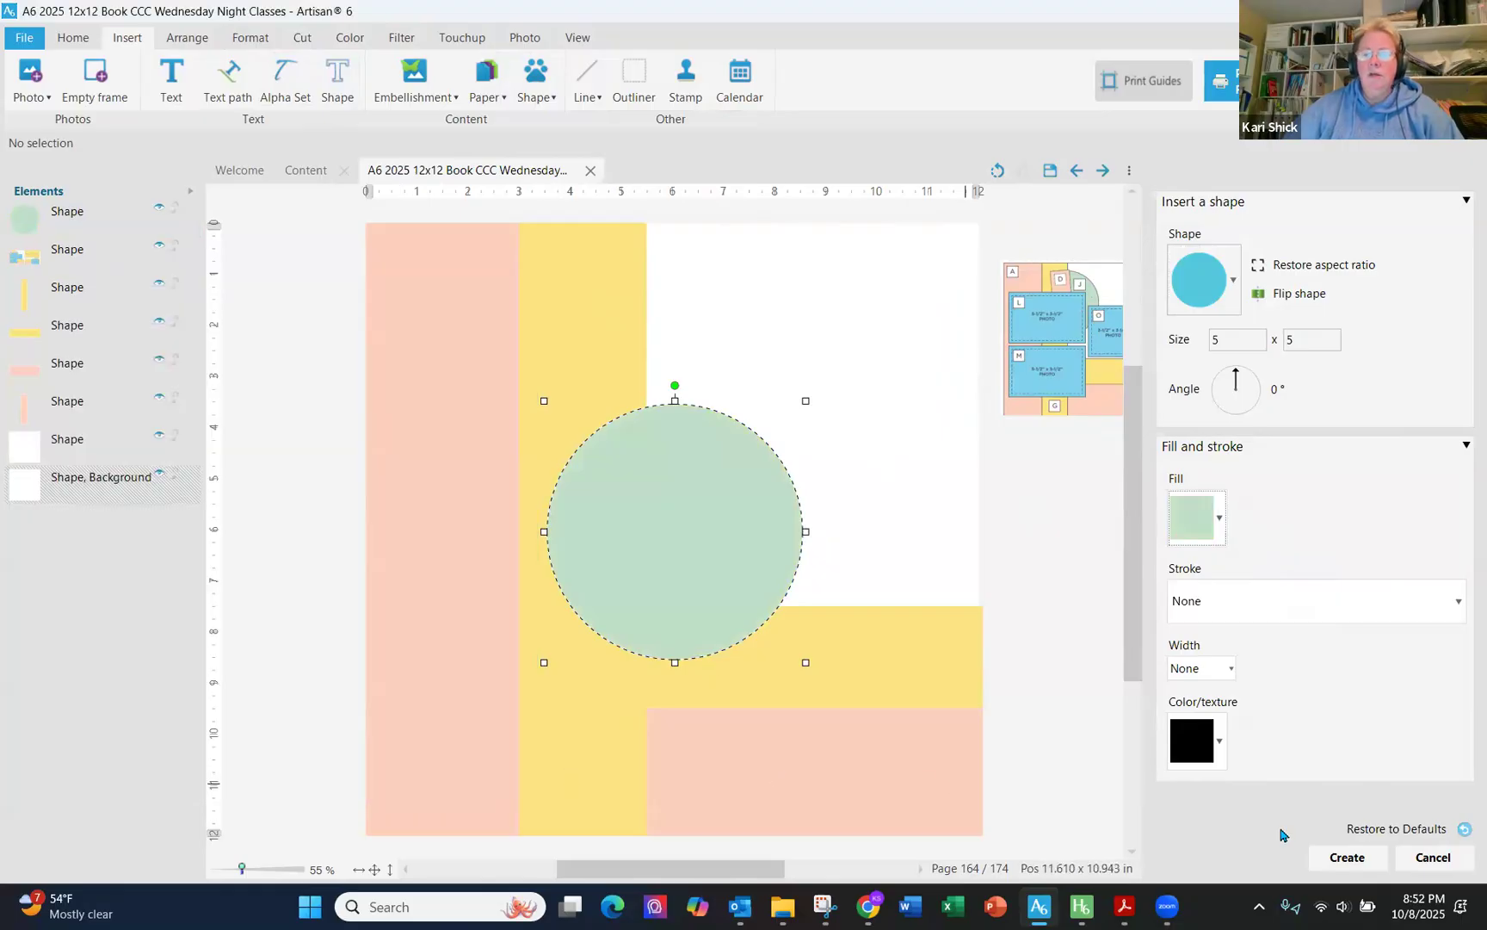
left_click(1345, 857)
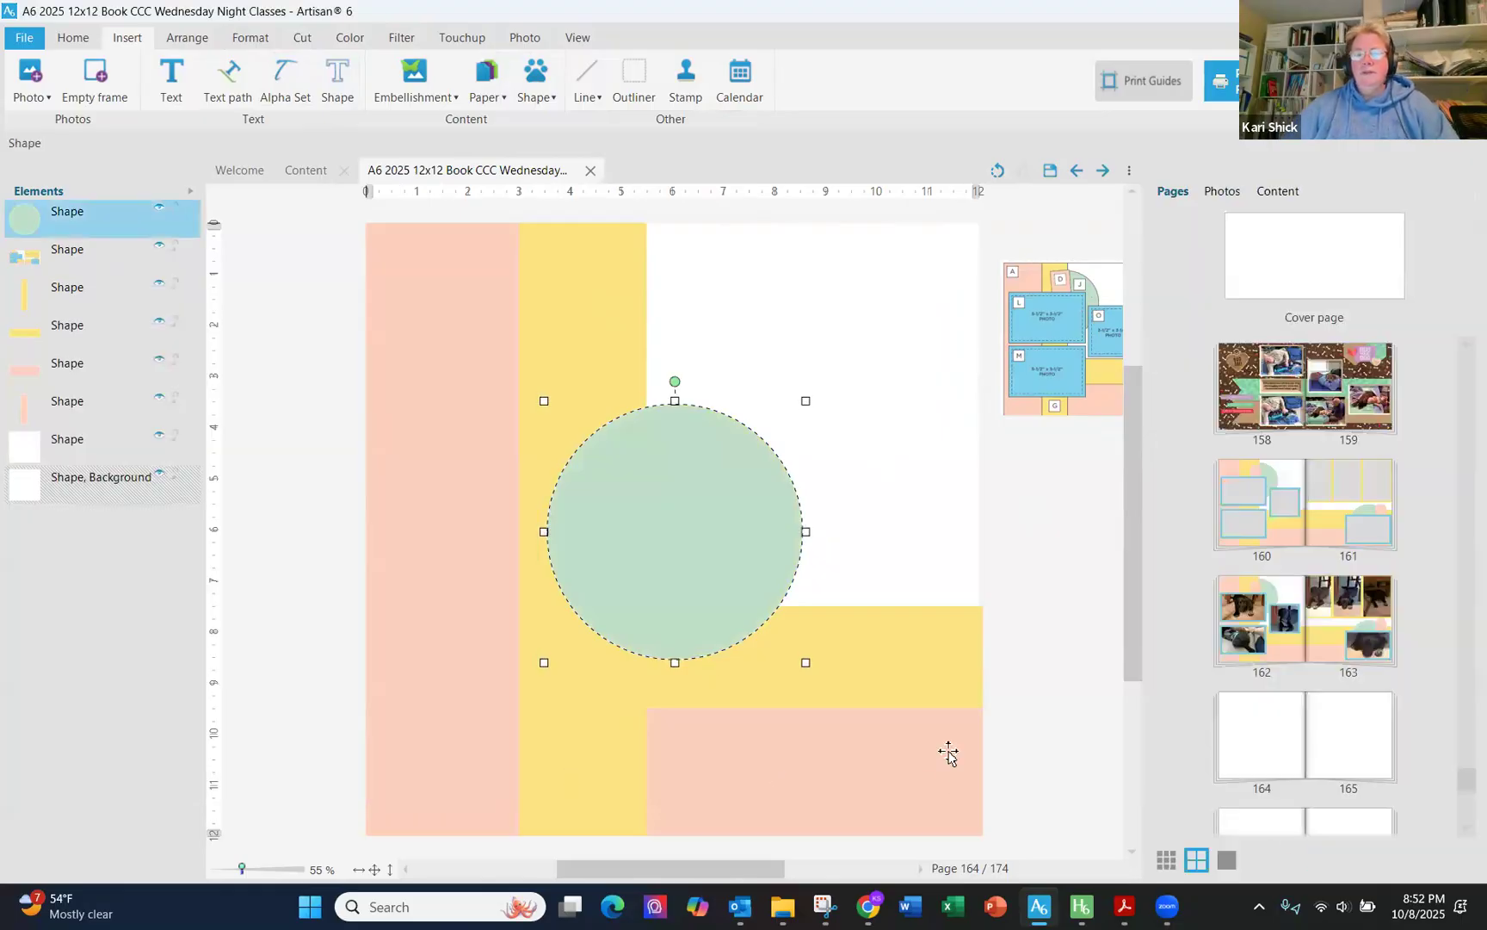
- Move the green circle up near the page top and cut it in half vertically with a Straight edge cut
left_click_drag(687, 541, 681, 415)
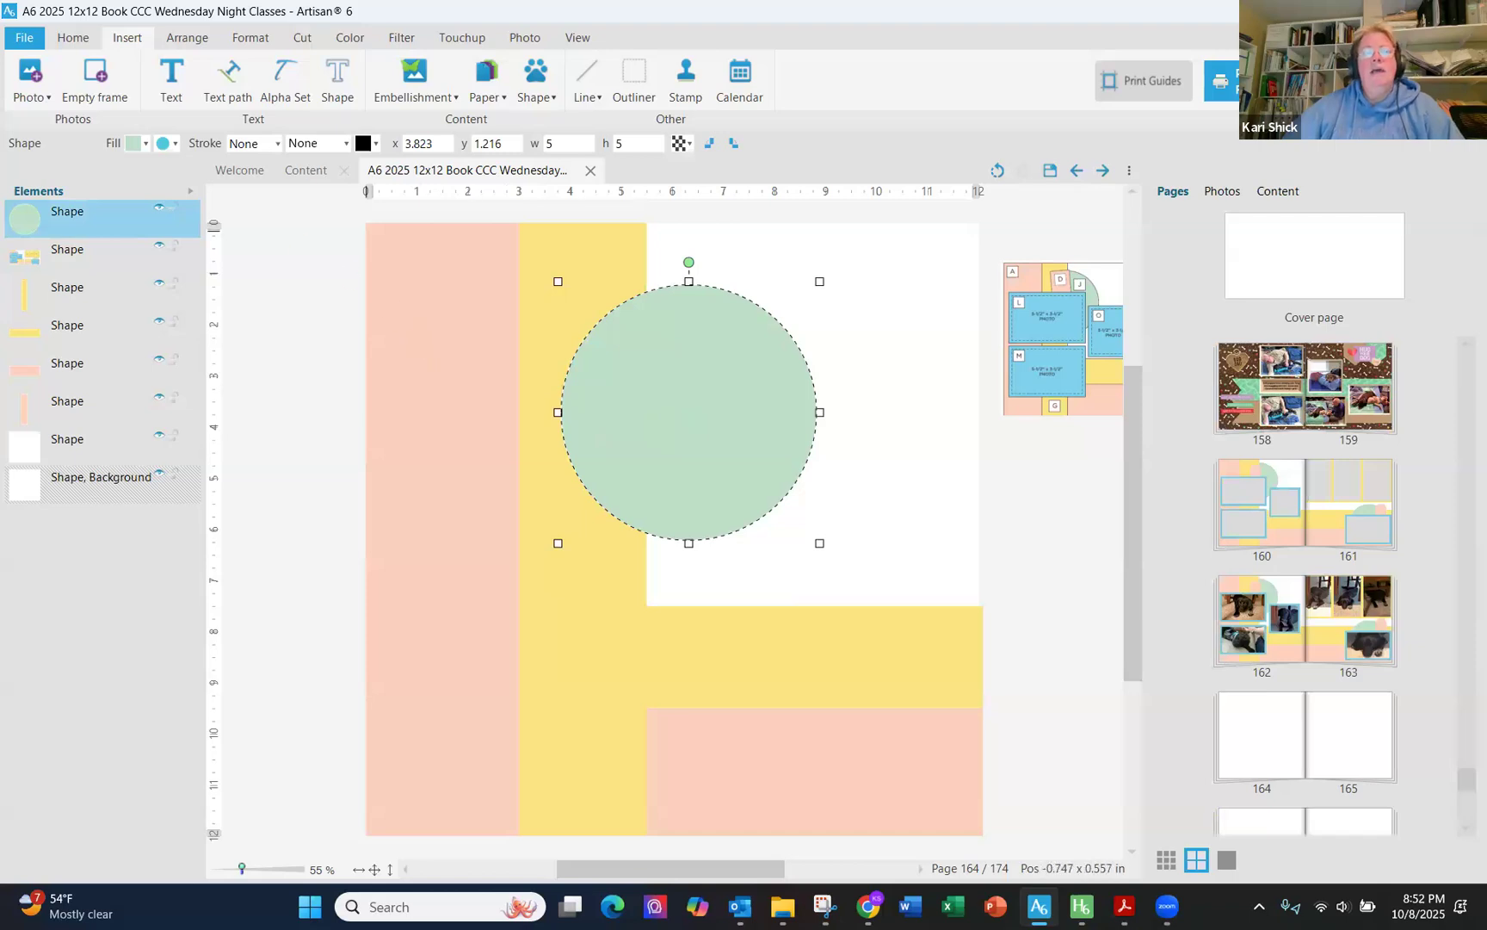
left_click(295, 39)
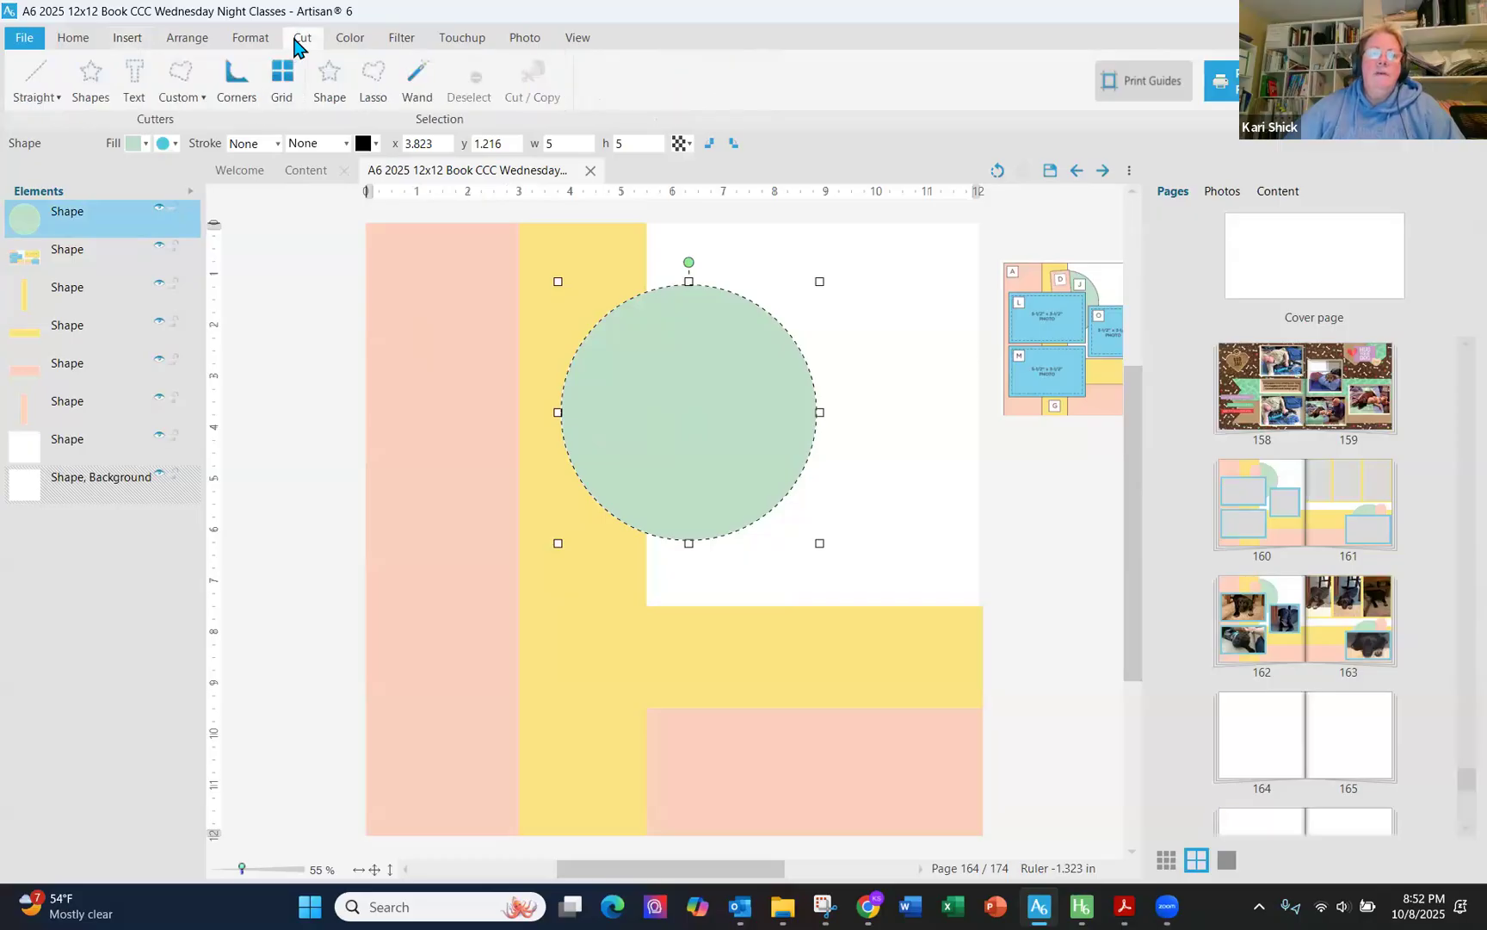
left_click(42, 96)
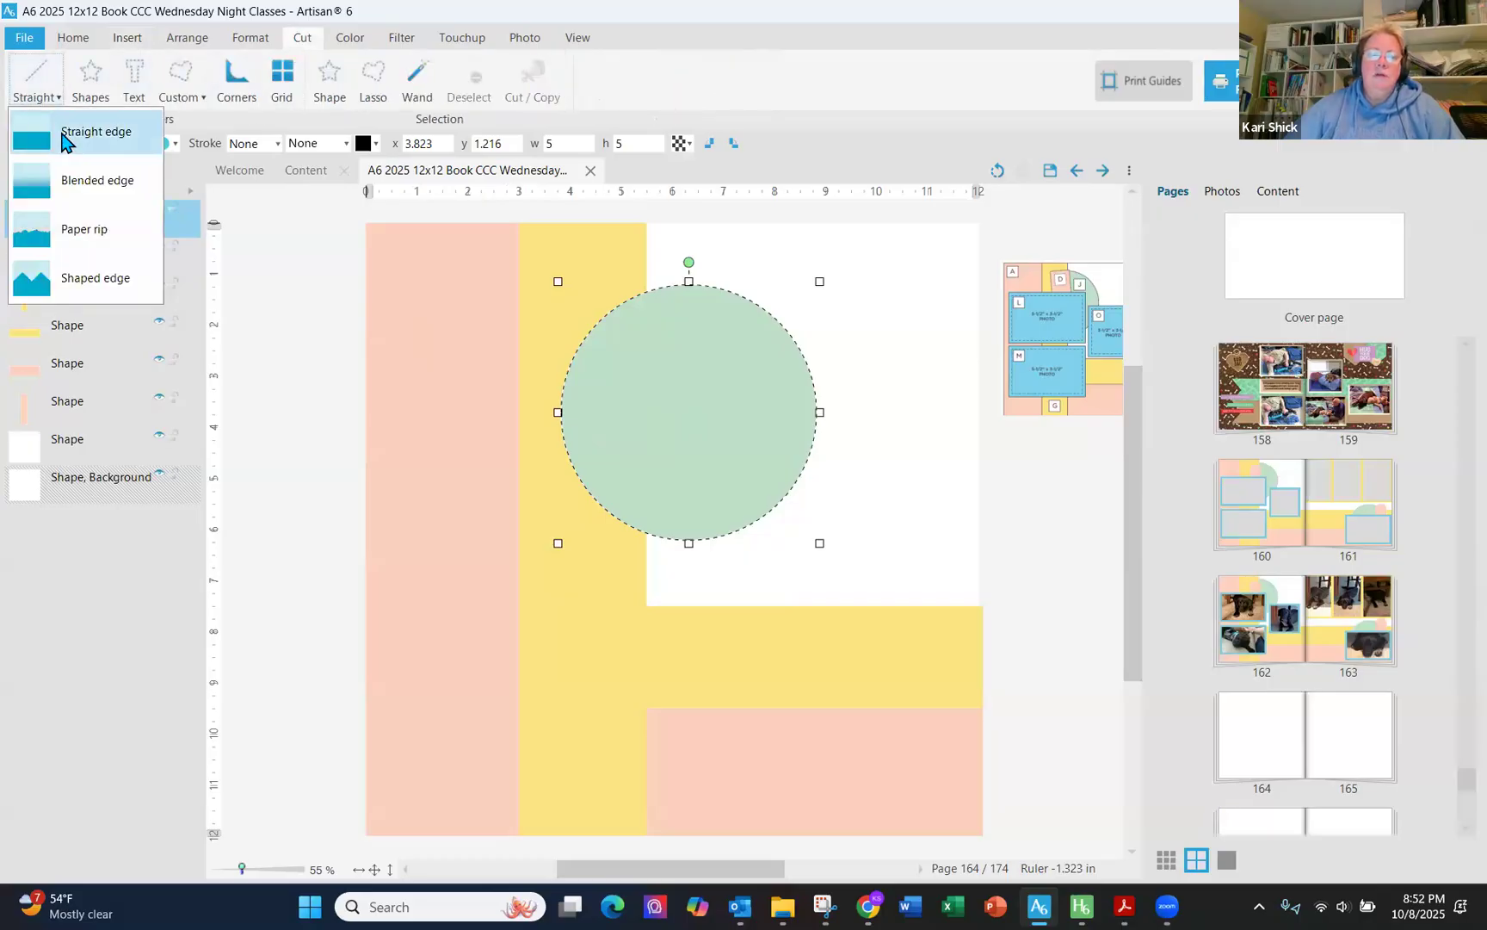
left_click(67, 138)
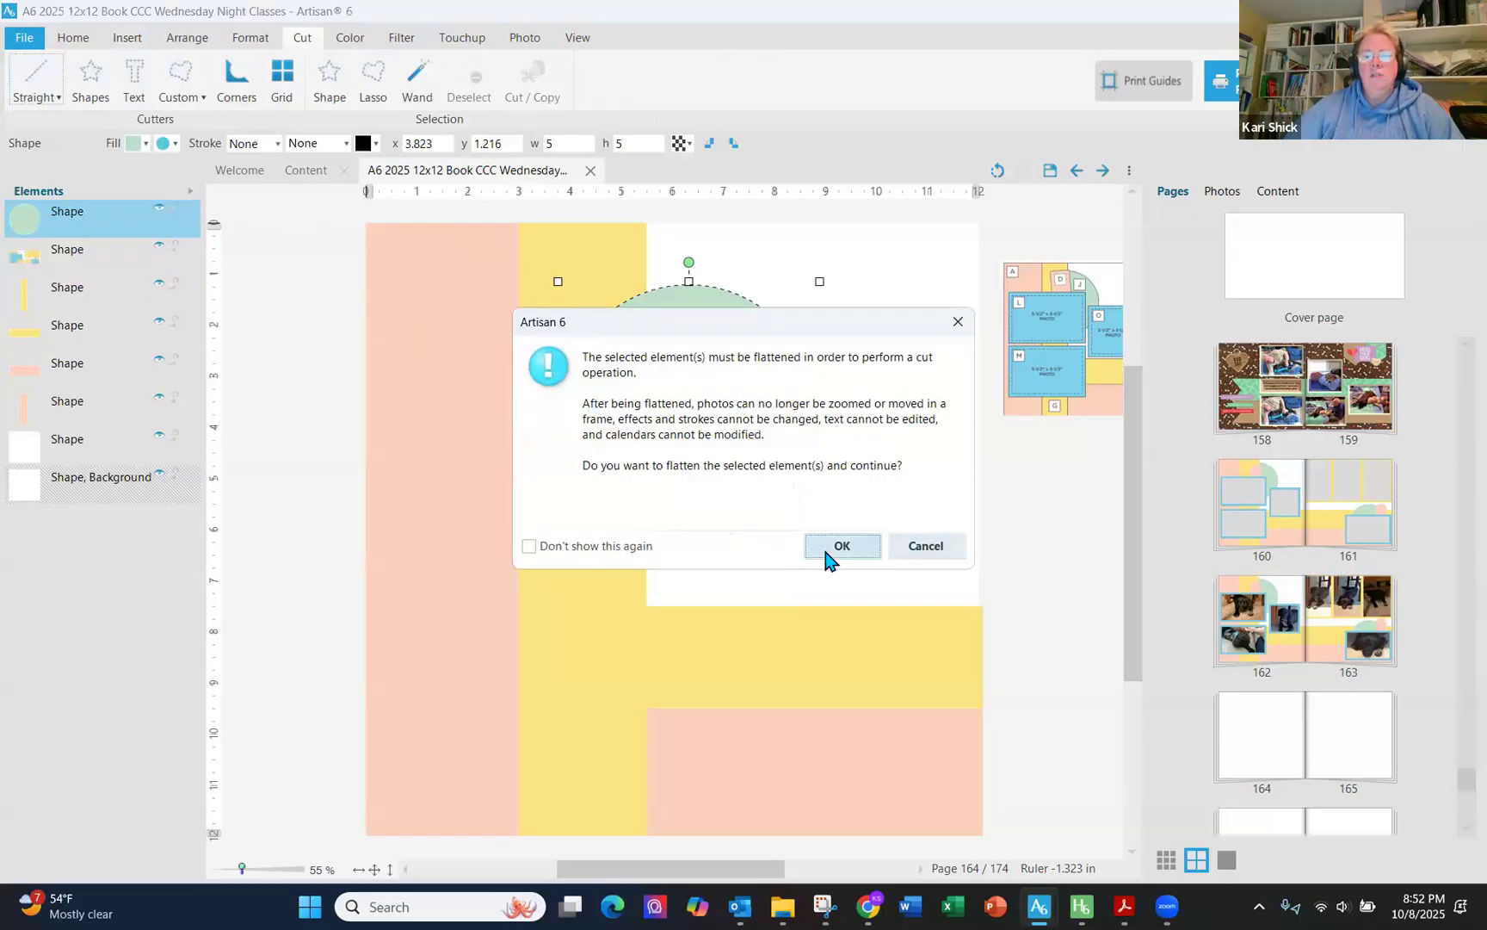
key("Return")
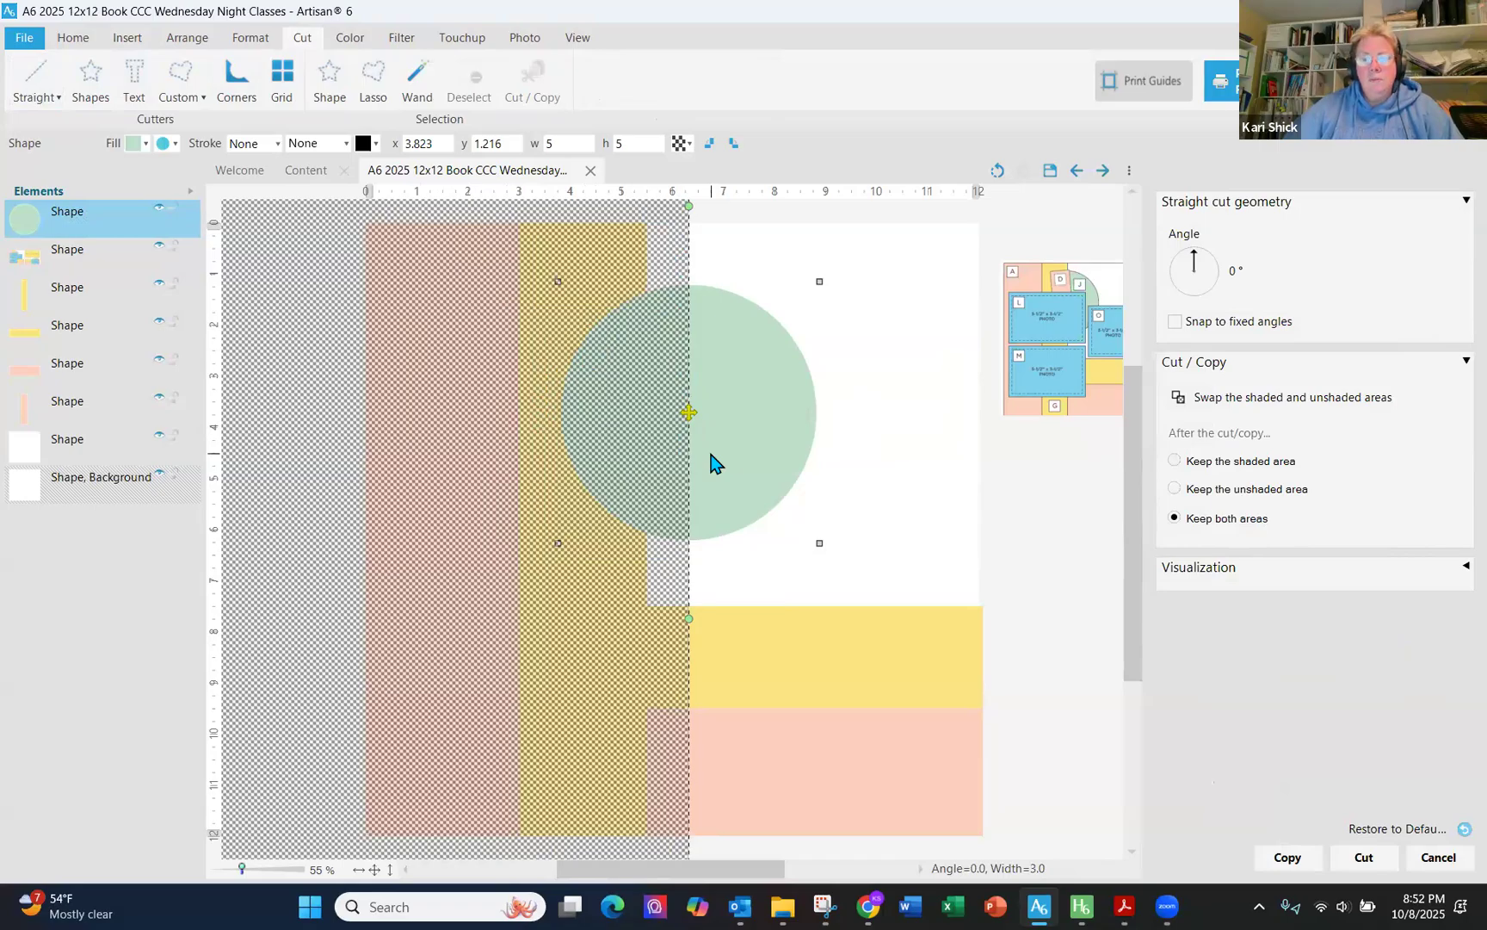
left_click(1366, 858)
left_click(940, 521)
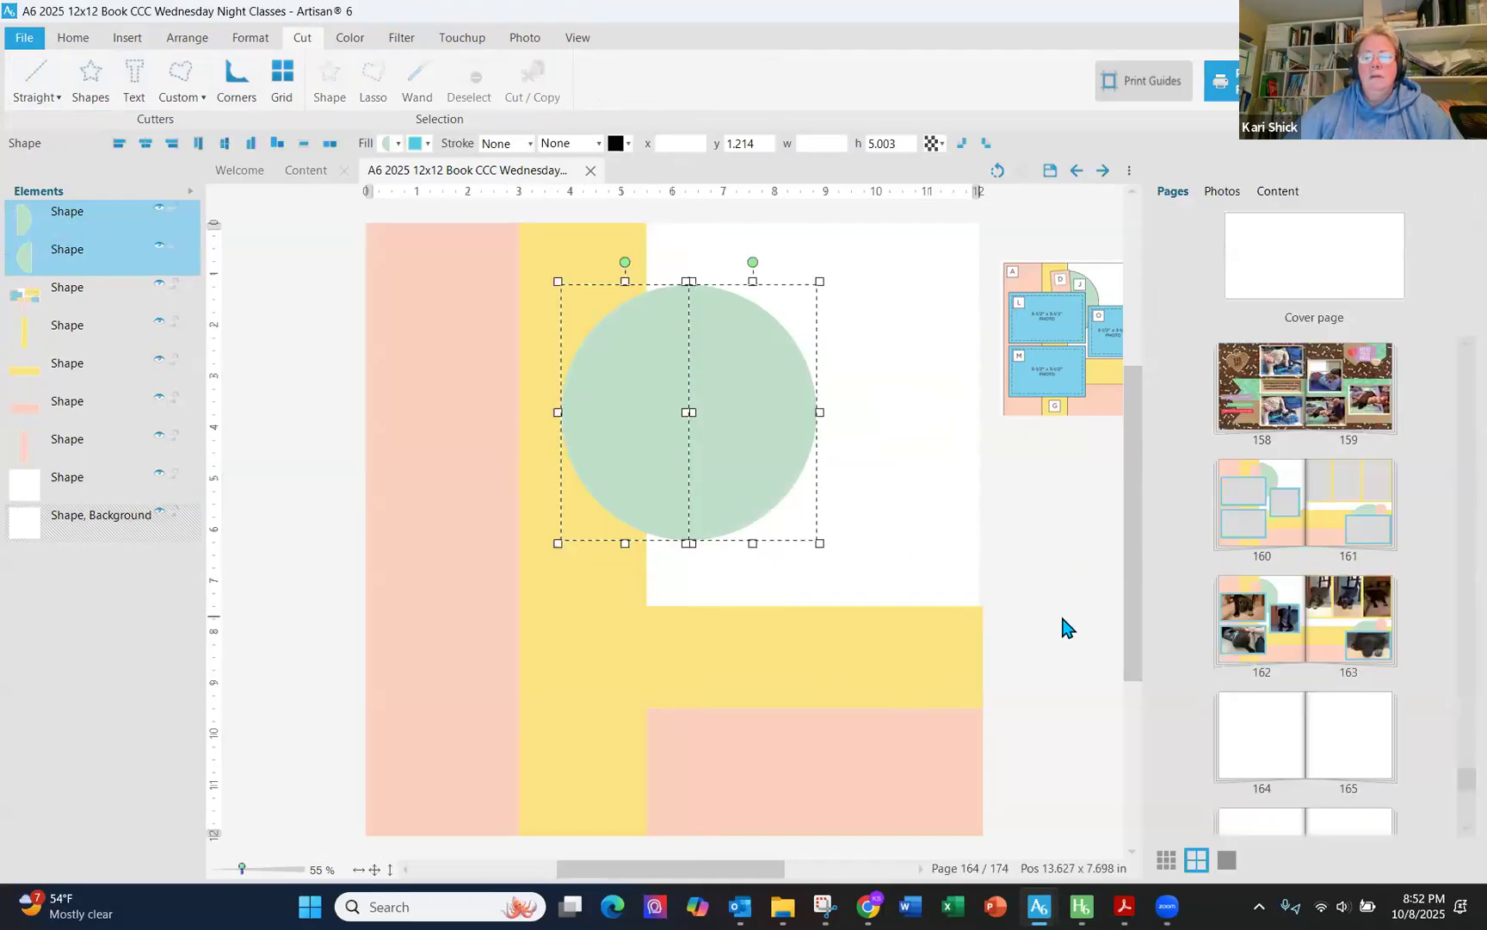
left_click(1061, 617)
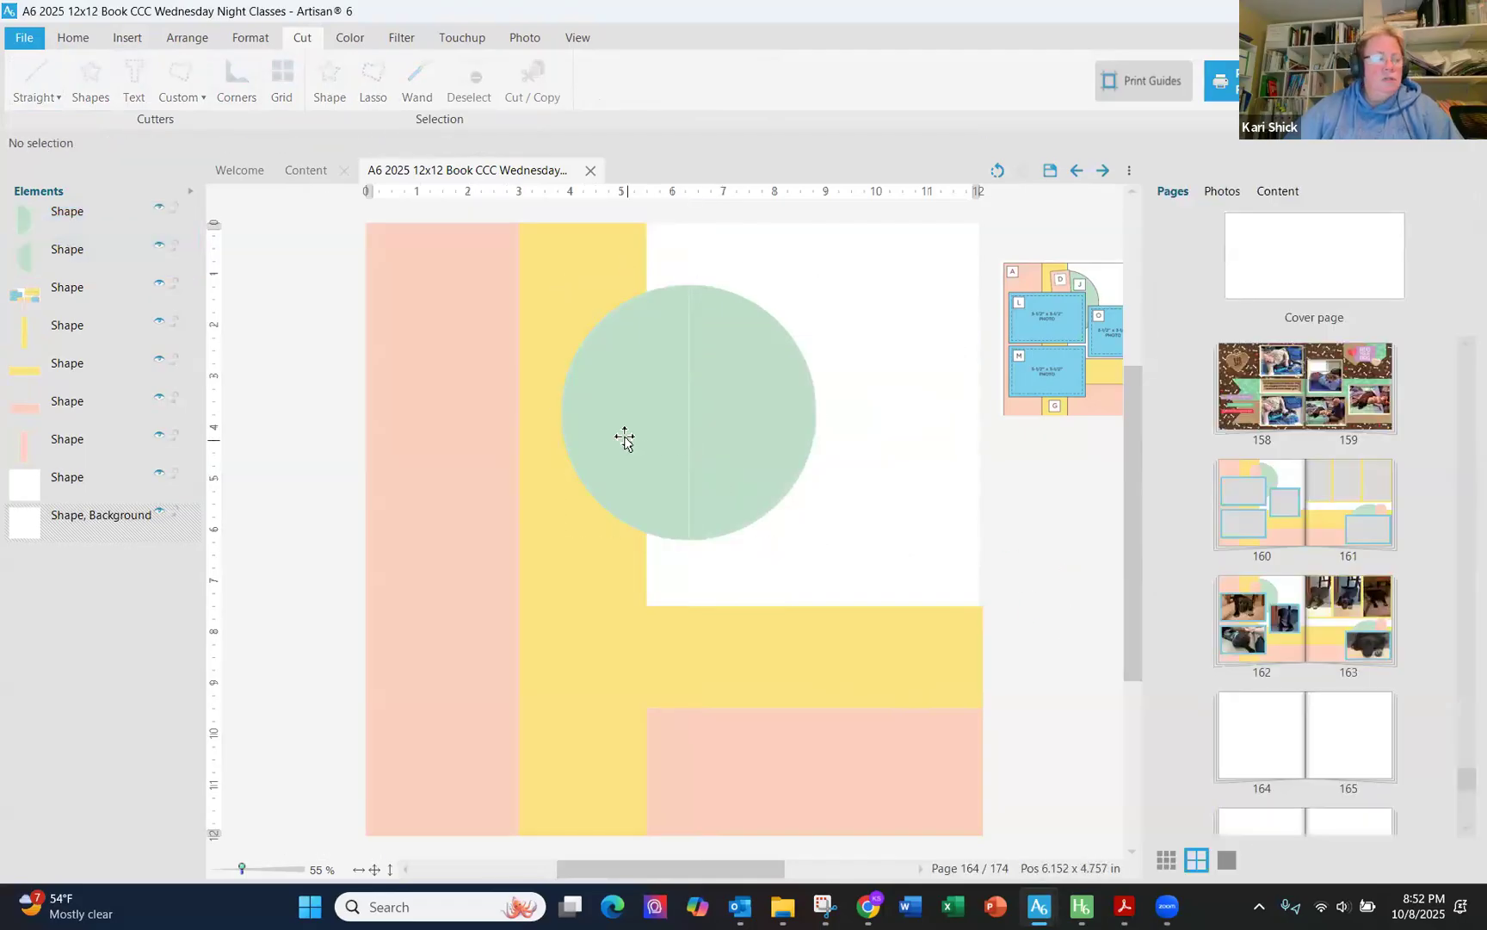
- Separate the circle halves, placing one against the yellow strip at x 5.5, y 0.471 and the other lower right
left_click_drag(624, 436, 874, 553)
left_click_drag(742, 436, 692, 394)
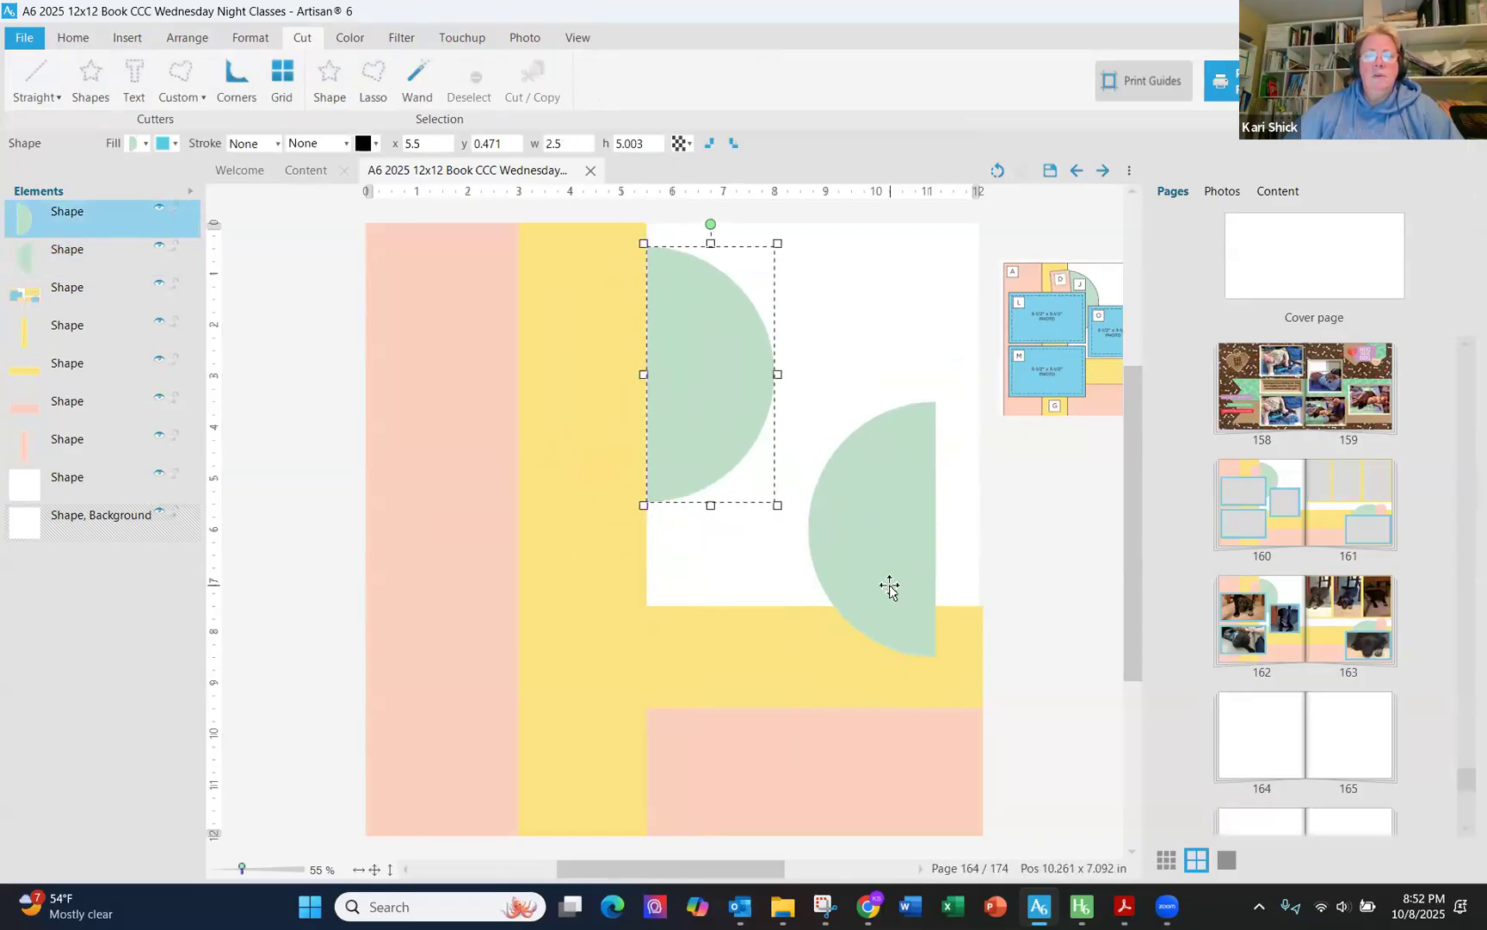
left_click(259, 425)
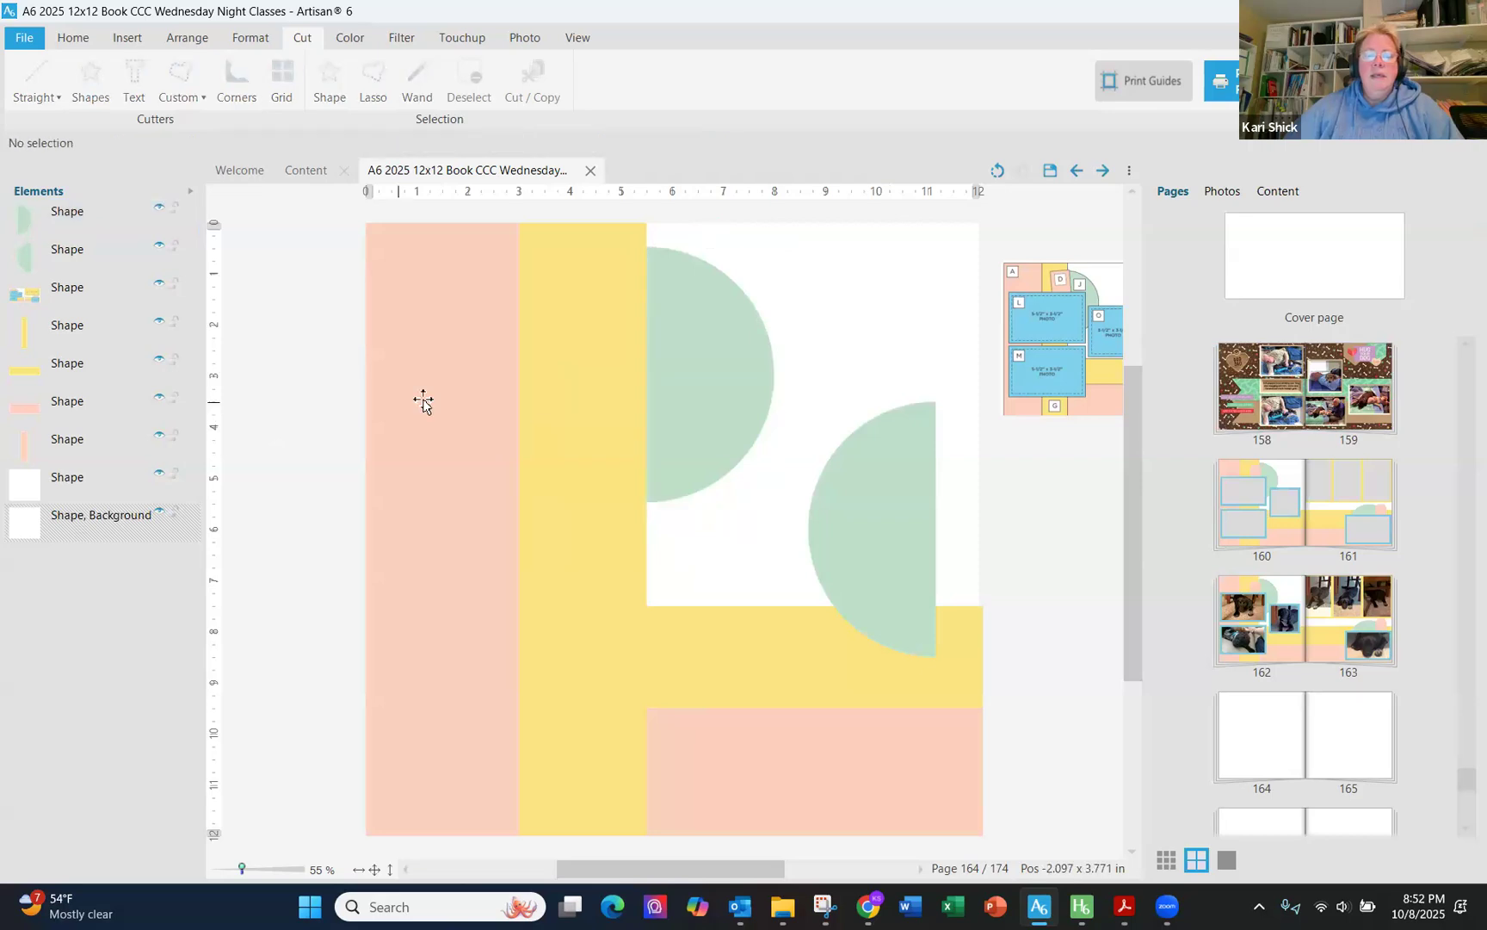
- Insert a rectangle shape and fill it with the recent pink solid color
left_click(127, 38)
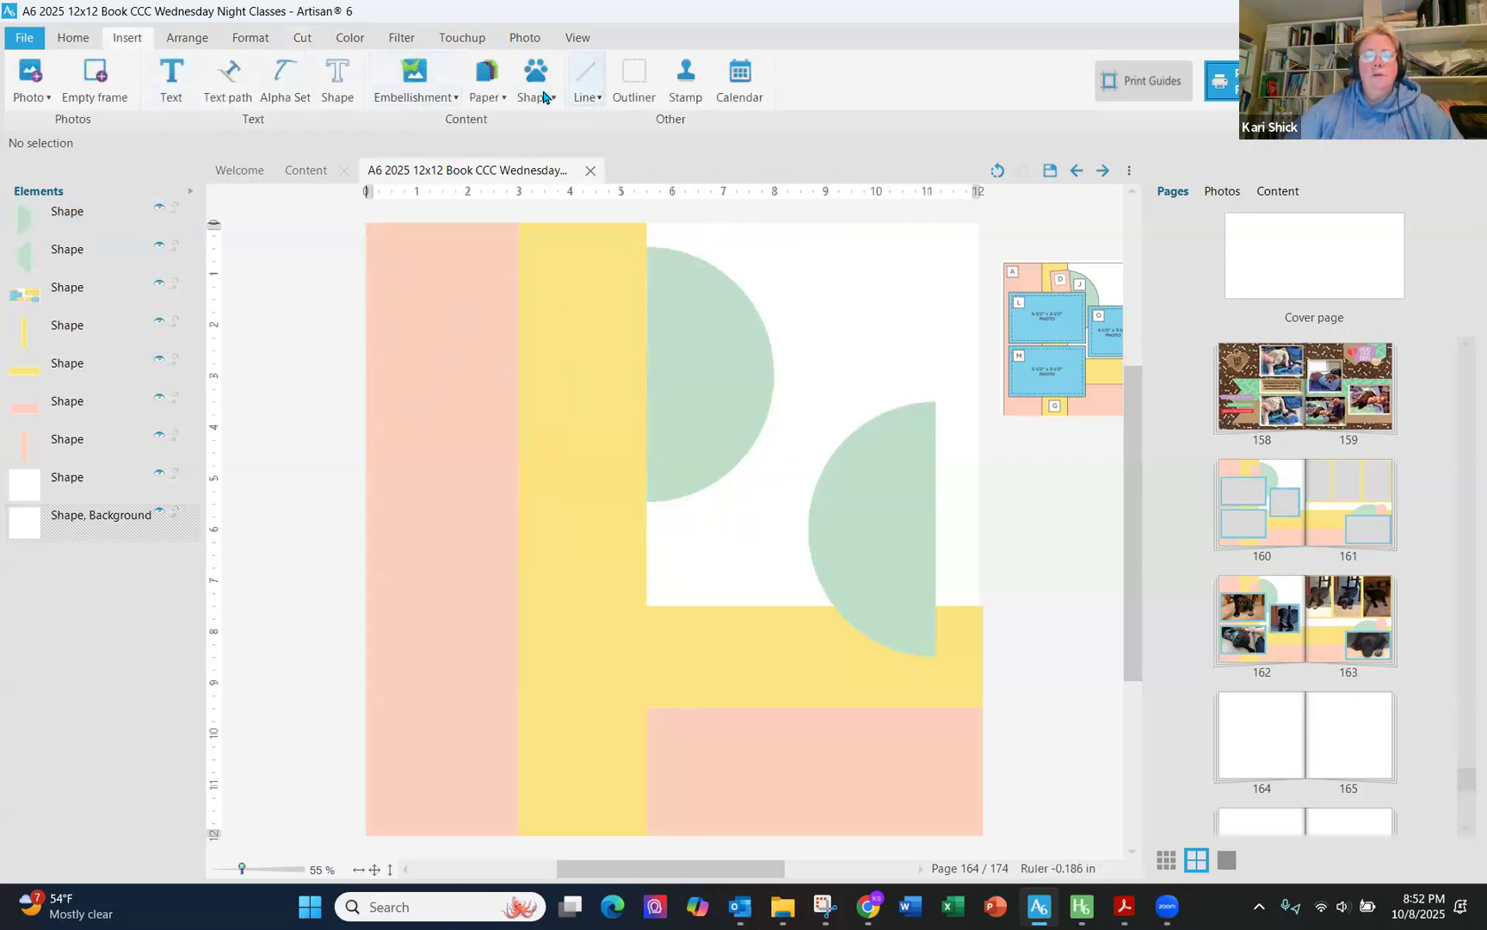
left_click(535, 91)
left_click(564, 118)
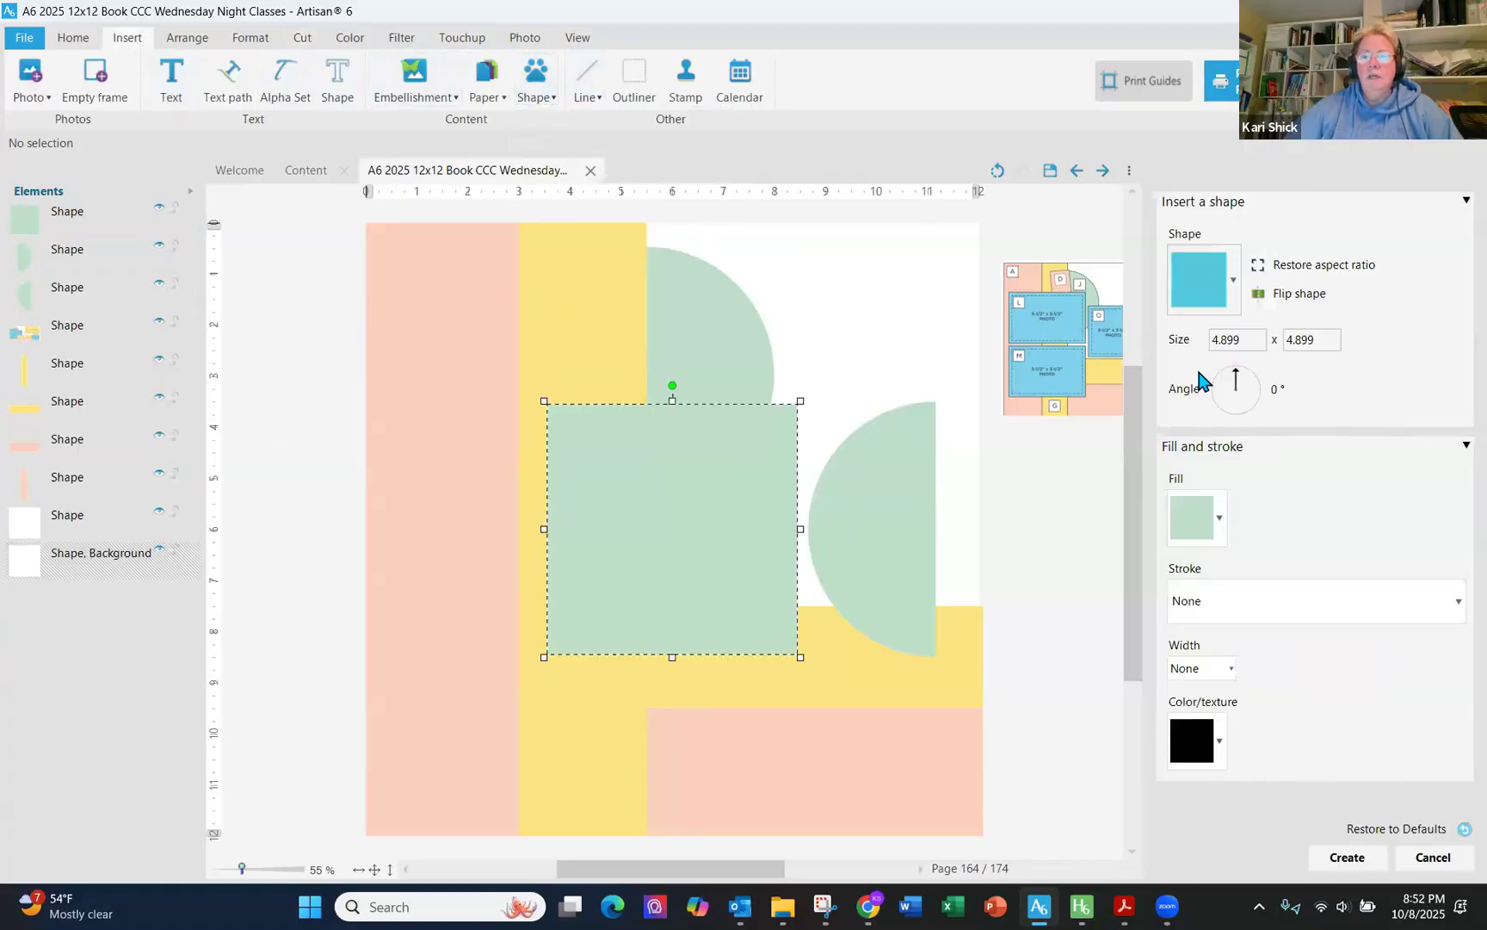
left_click(1218, 518)
left_click(1222, 561)
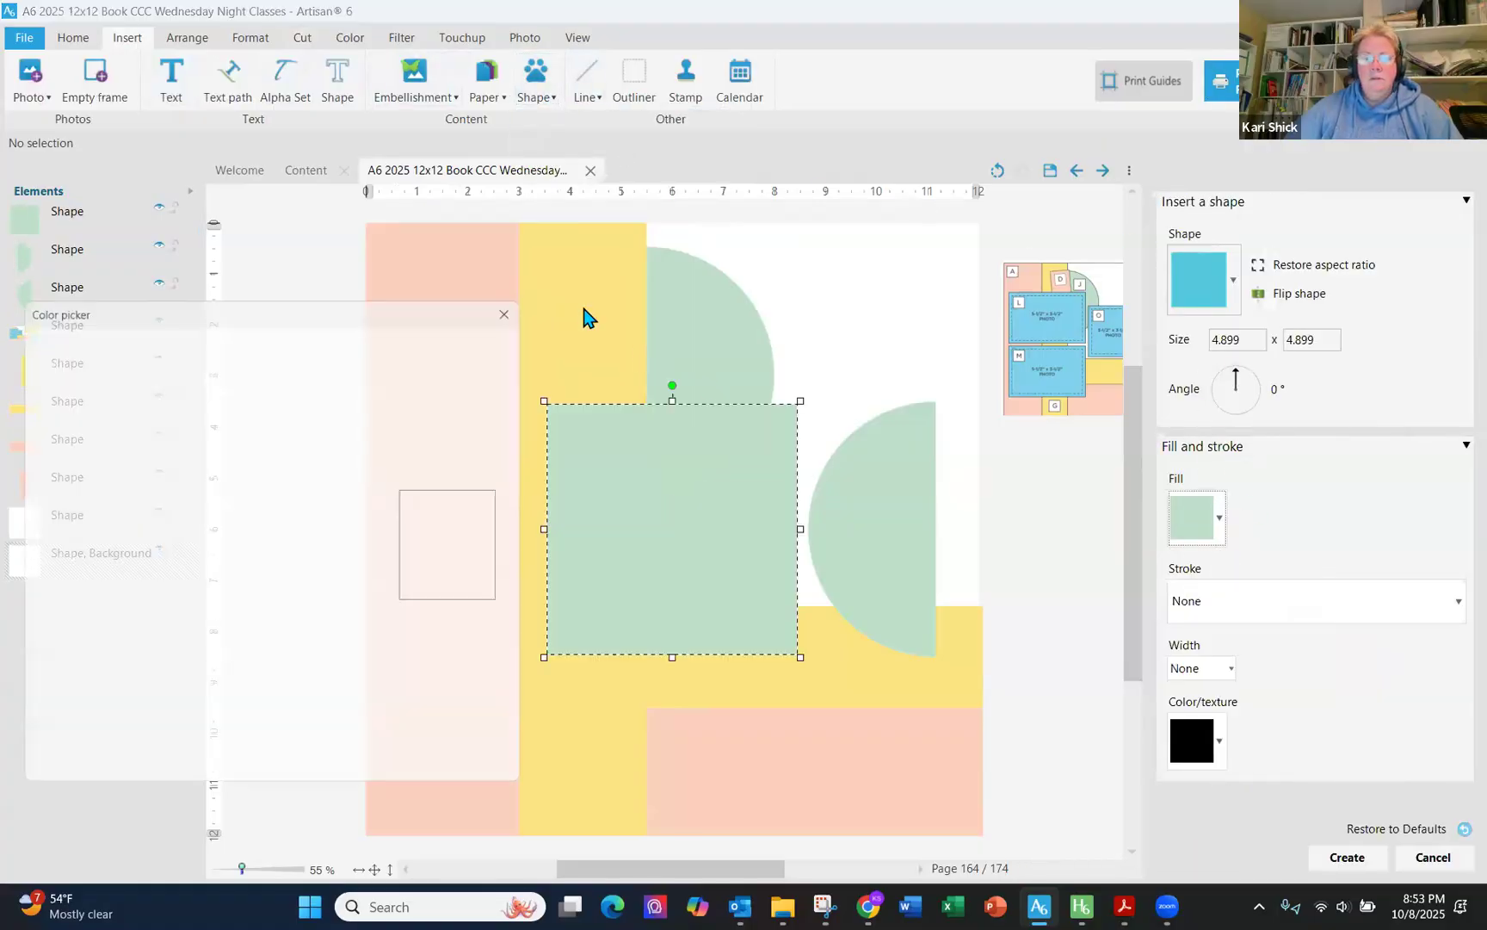
left_click(127, 469)
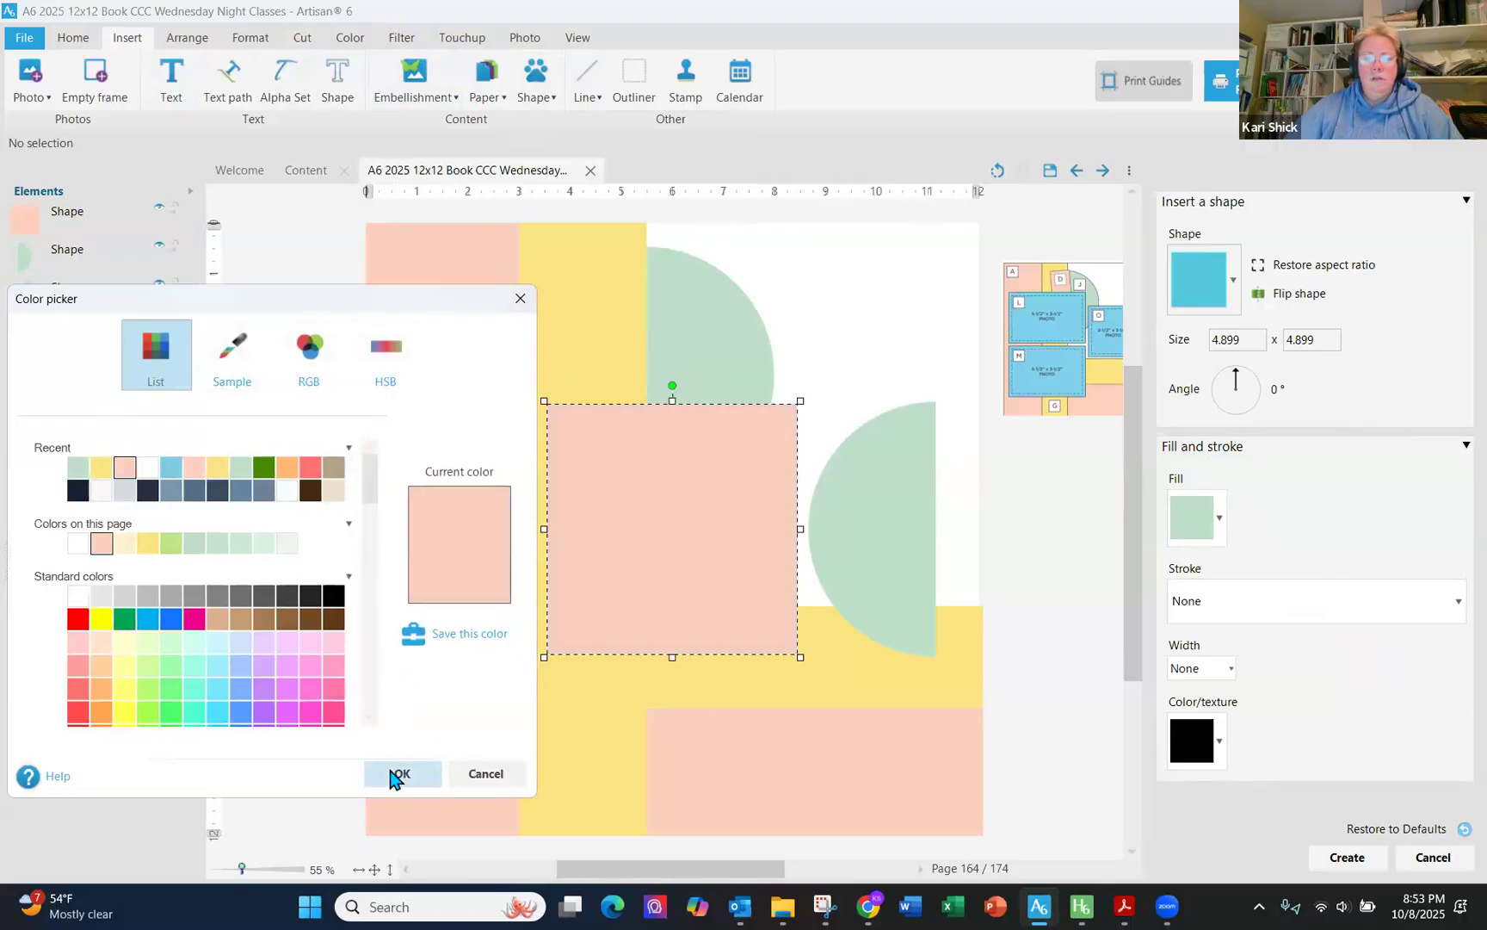
left_click(402, 773)
- Set the pink rectangle's size to 1.5 x 2.5 and create it
double_click(1232, 340)
type("1.5")
key("Tab")
type("2.")
key("Tab")
left_click(1348, 857)
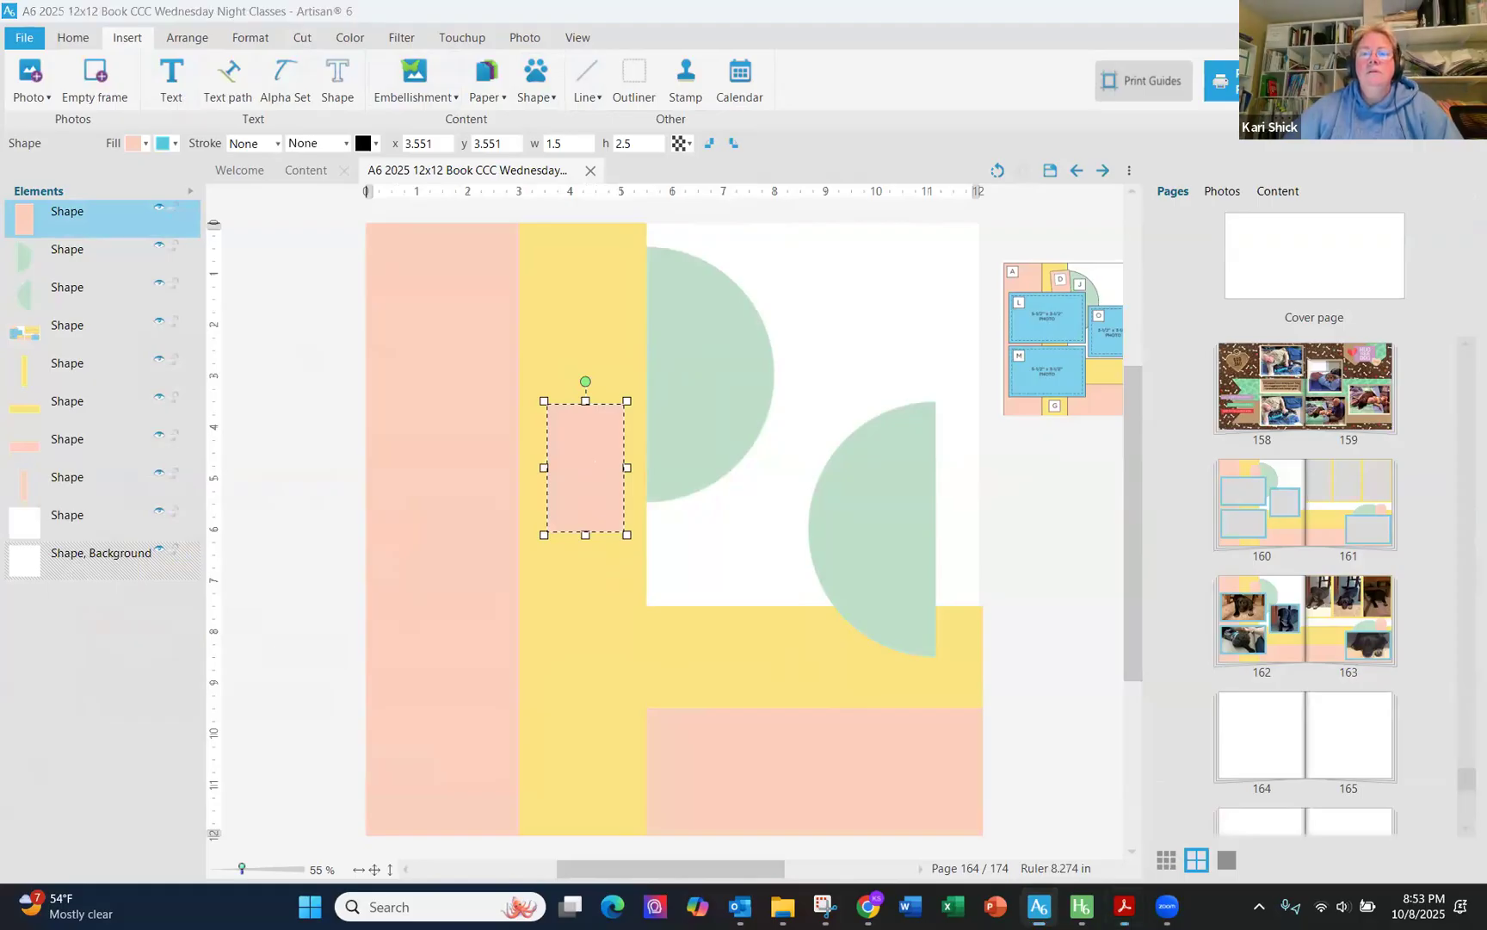
- Review the sketch and cutting guide in the project recipe PDF
left_click(951, 148)
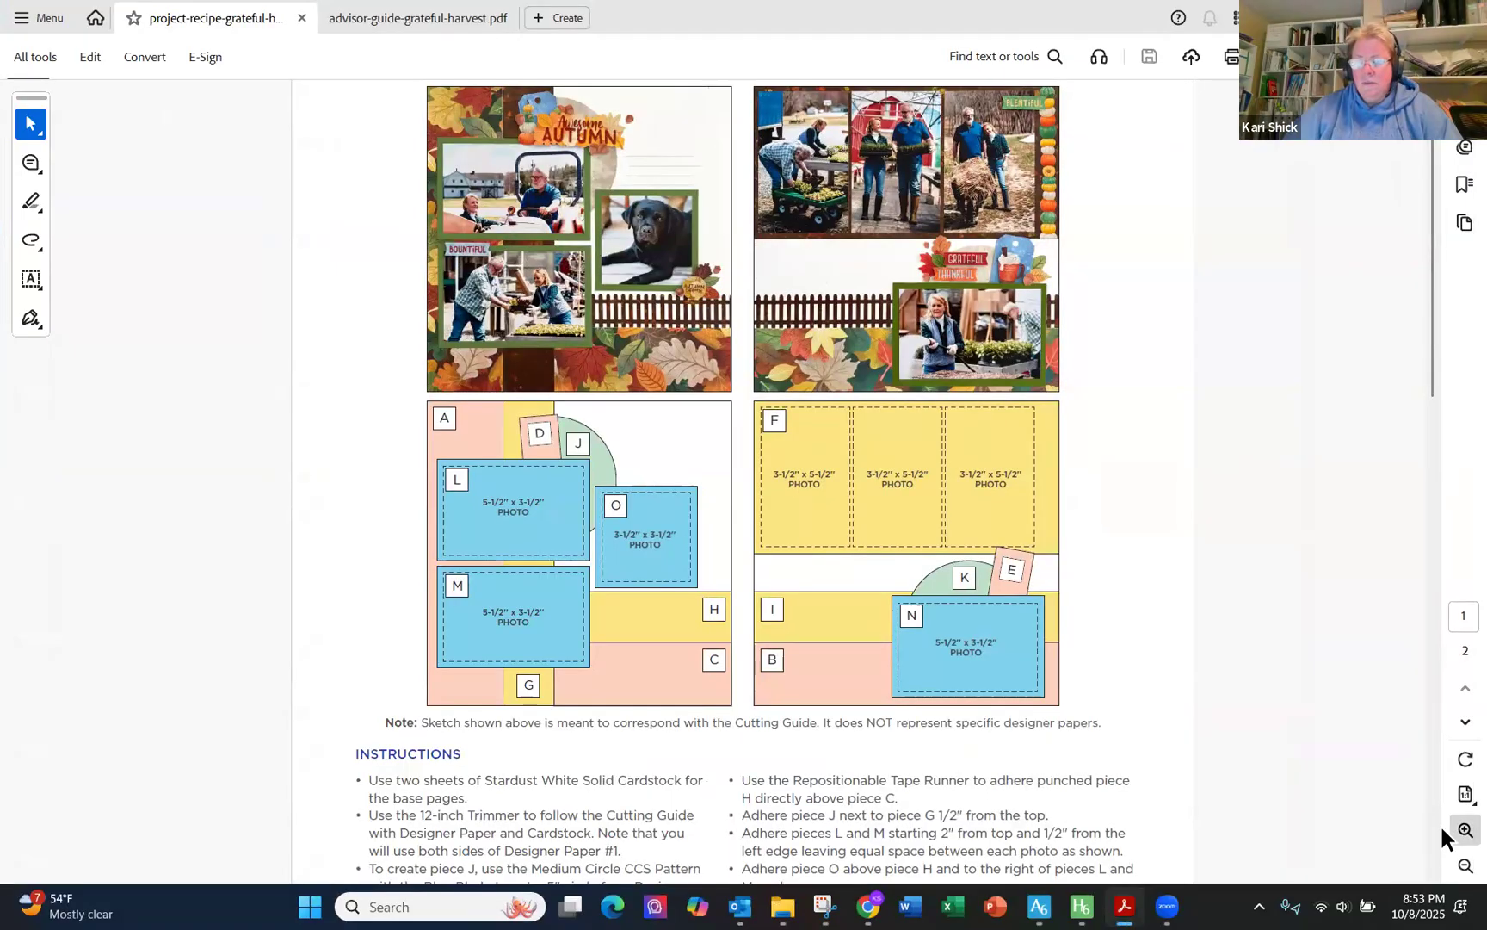
left_click(1455, 828)
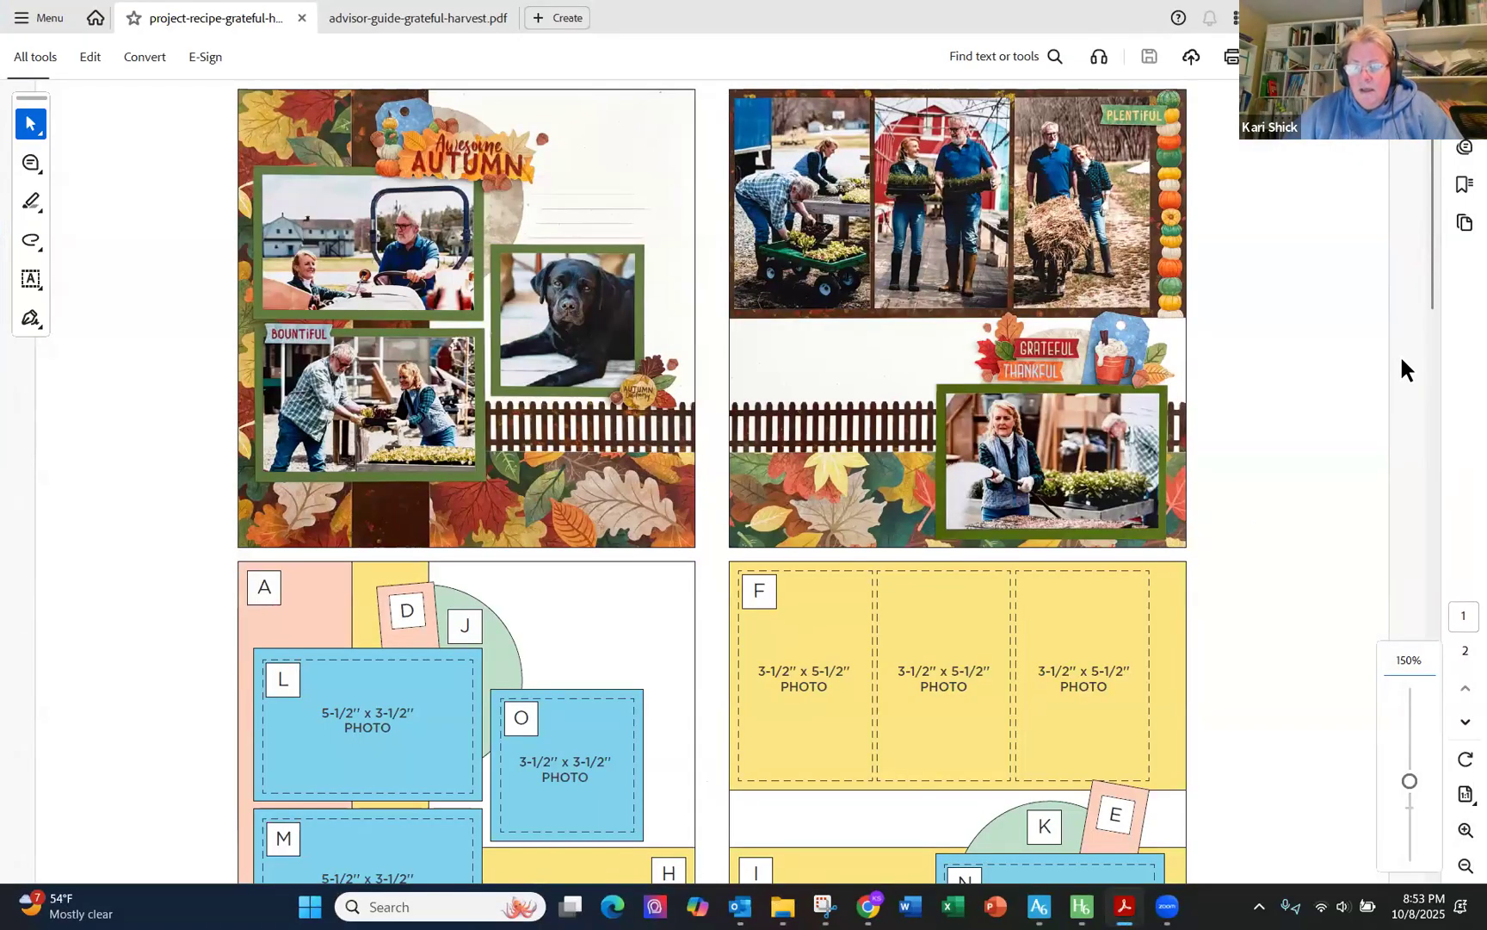
scroll(1172, 535, "down", 3)
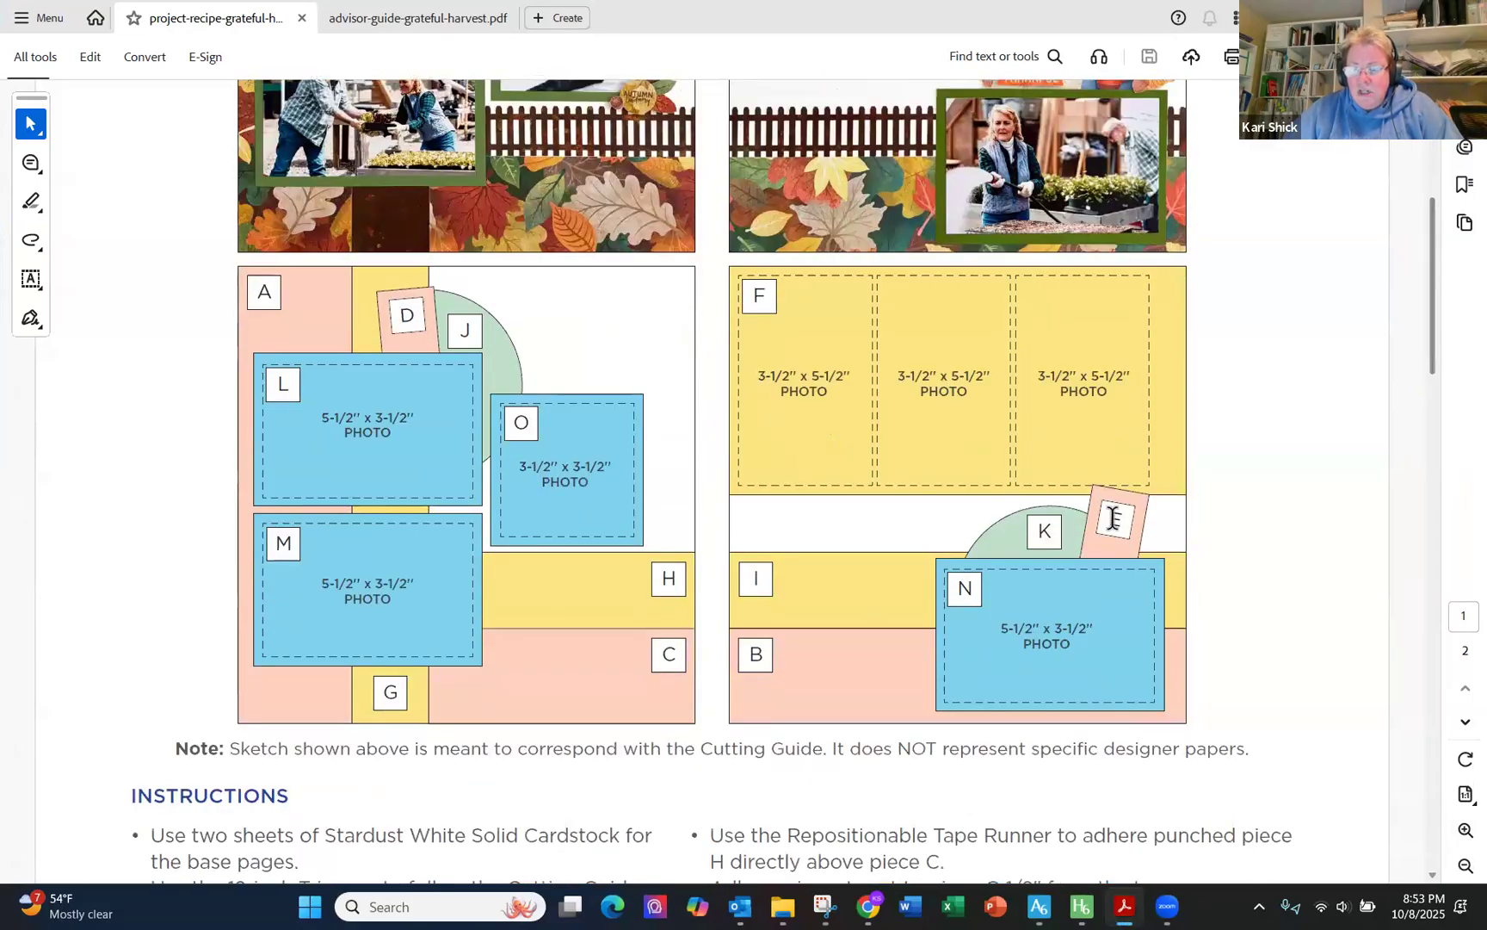
left_click_drag(1434, 325, 1441, 620)
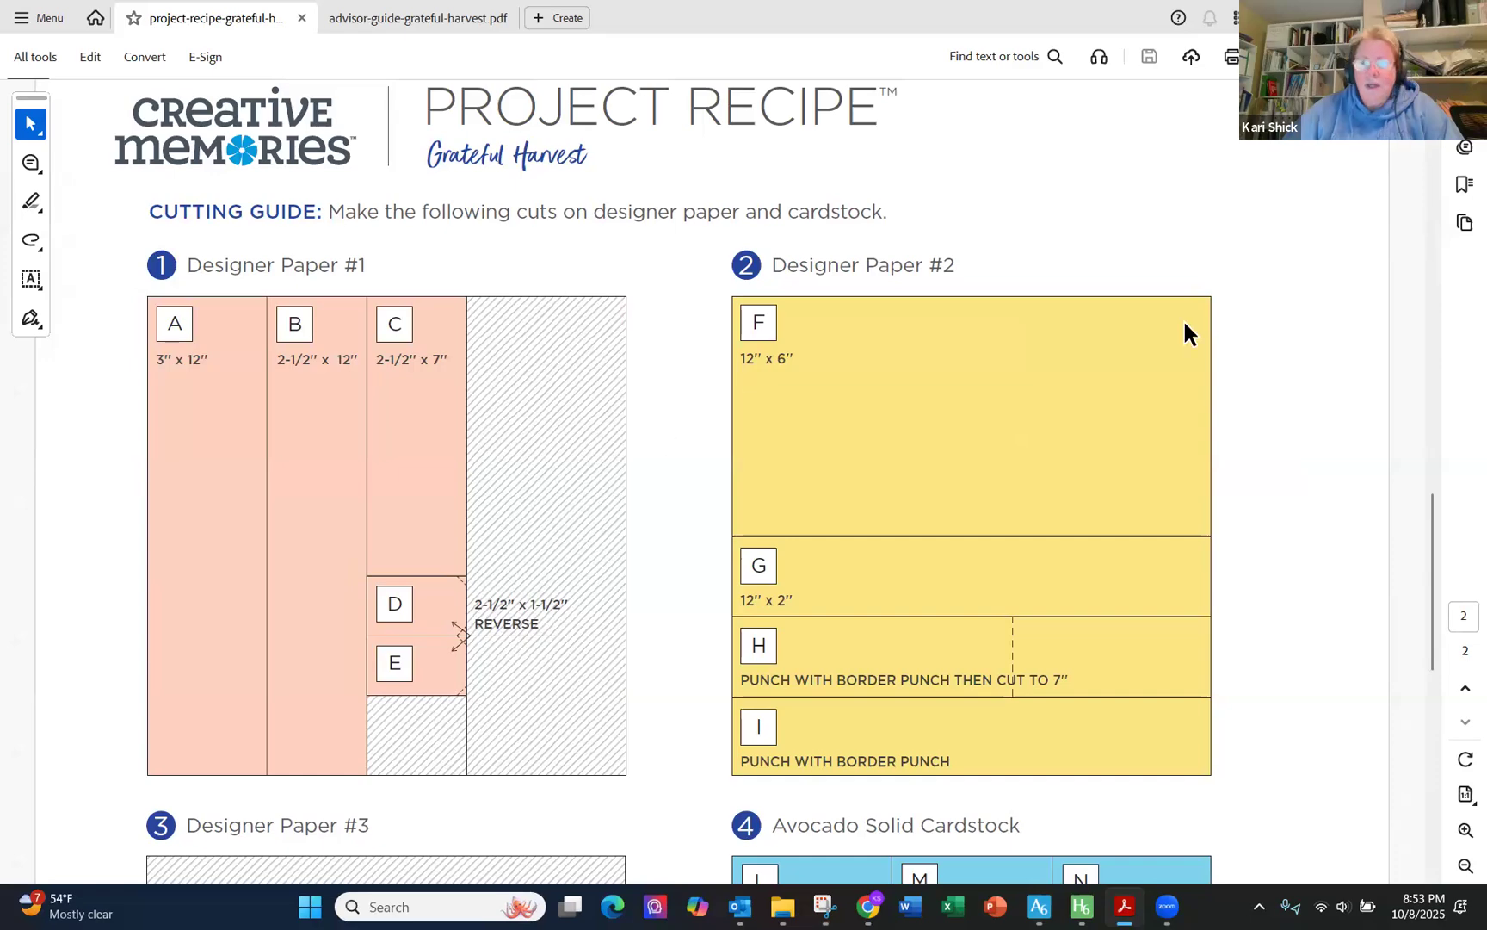
mouse_move(1433, 490)
left_mouse_down()
mouse_move(1386, 361)
mouse_move(1248, 258)
mouse_move(1169, 225)
left_mouse_up()
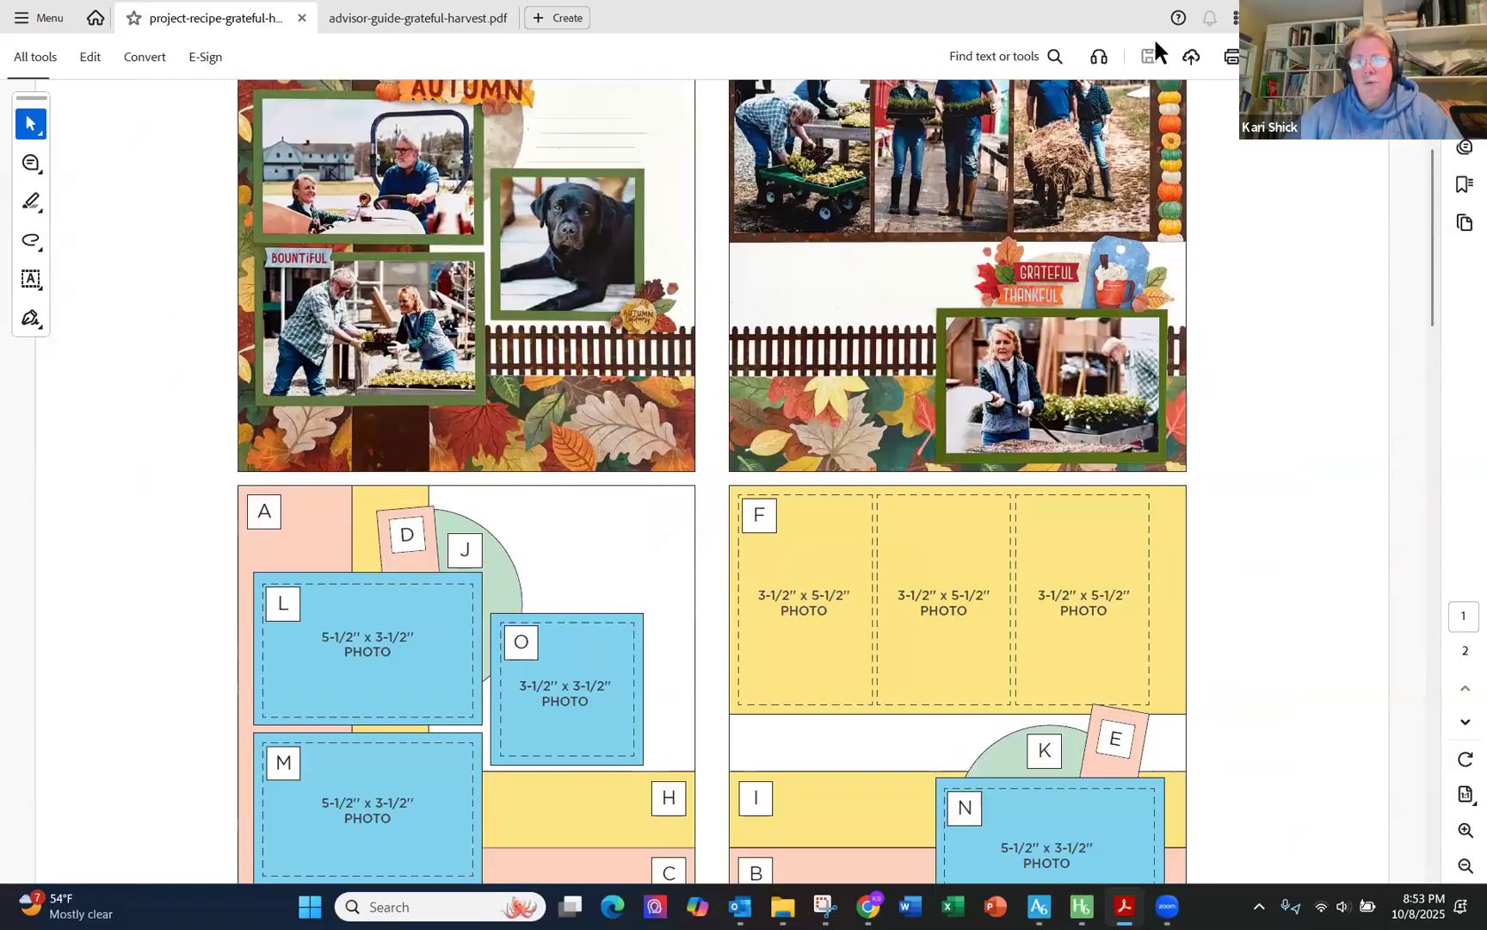
left_click(1375, 15)
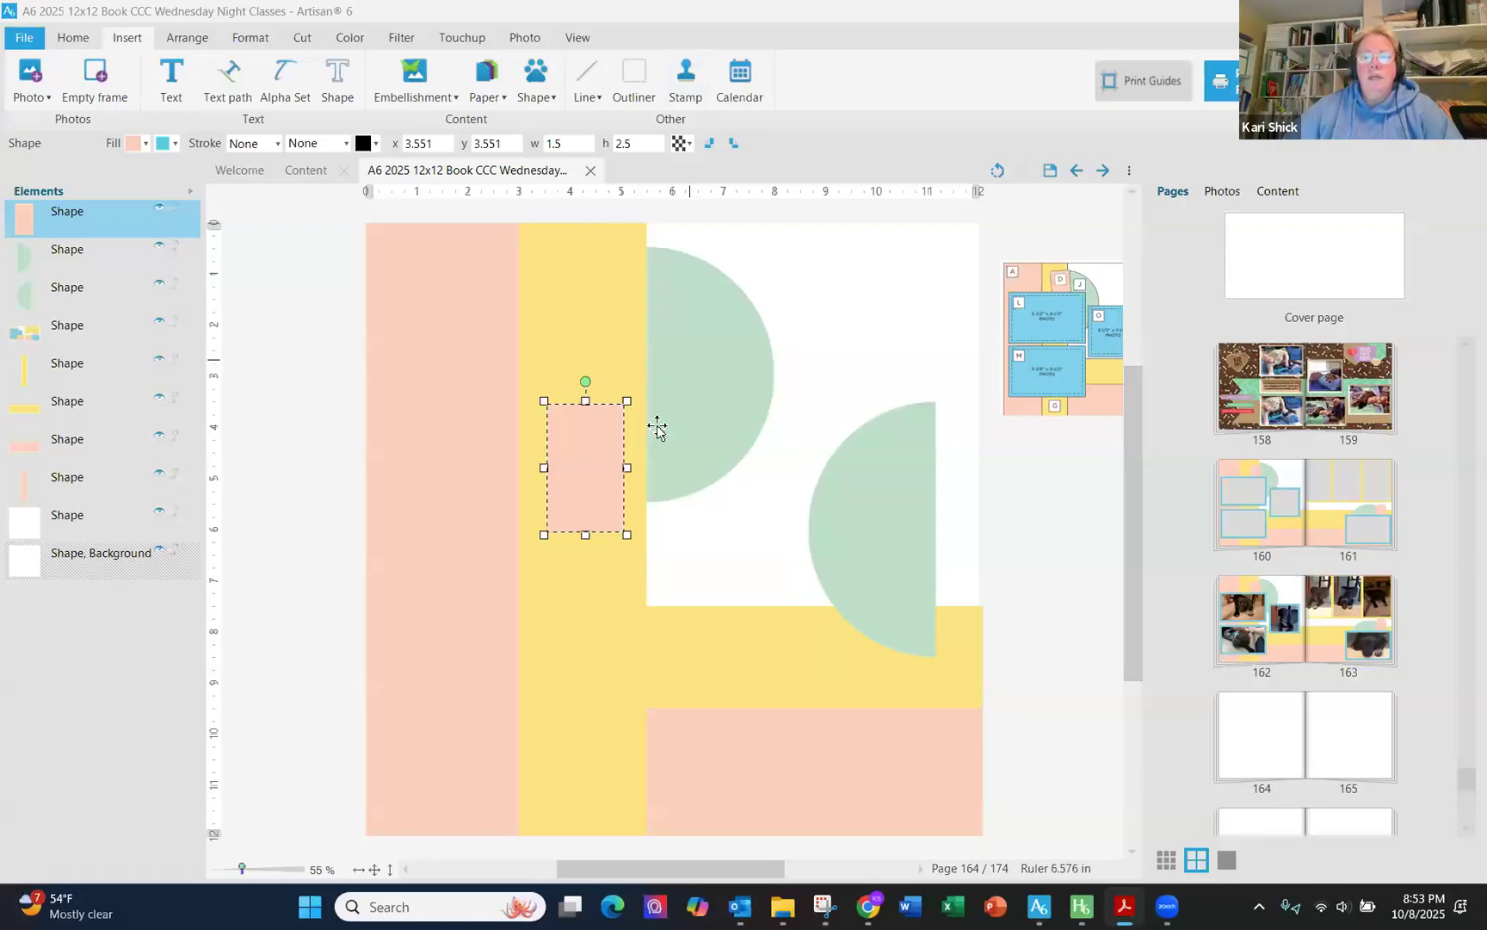
- Move the pink rectangle to x 3.582, y 0.624 on the yellow strip and paste a copy beside the page
left_click_drag(600, 461, 601, 310)
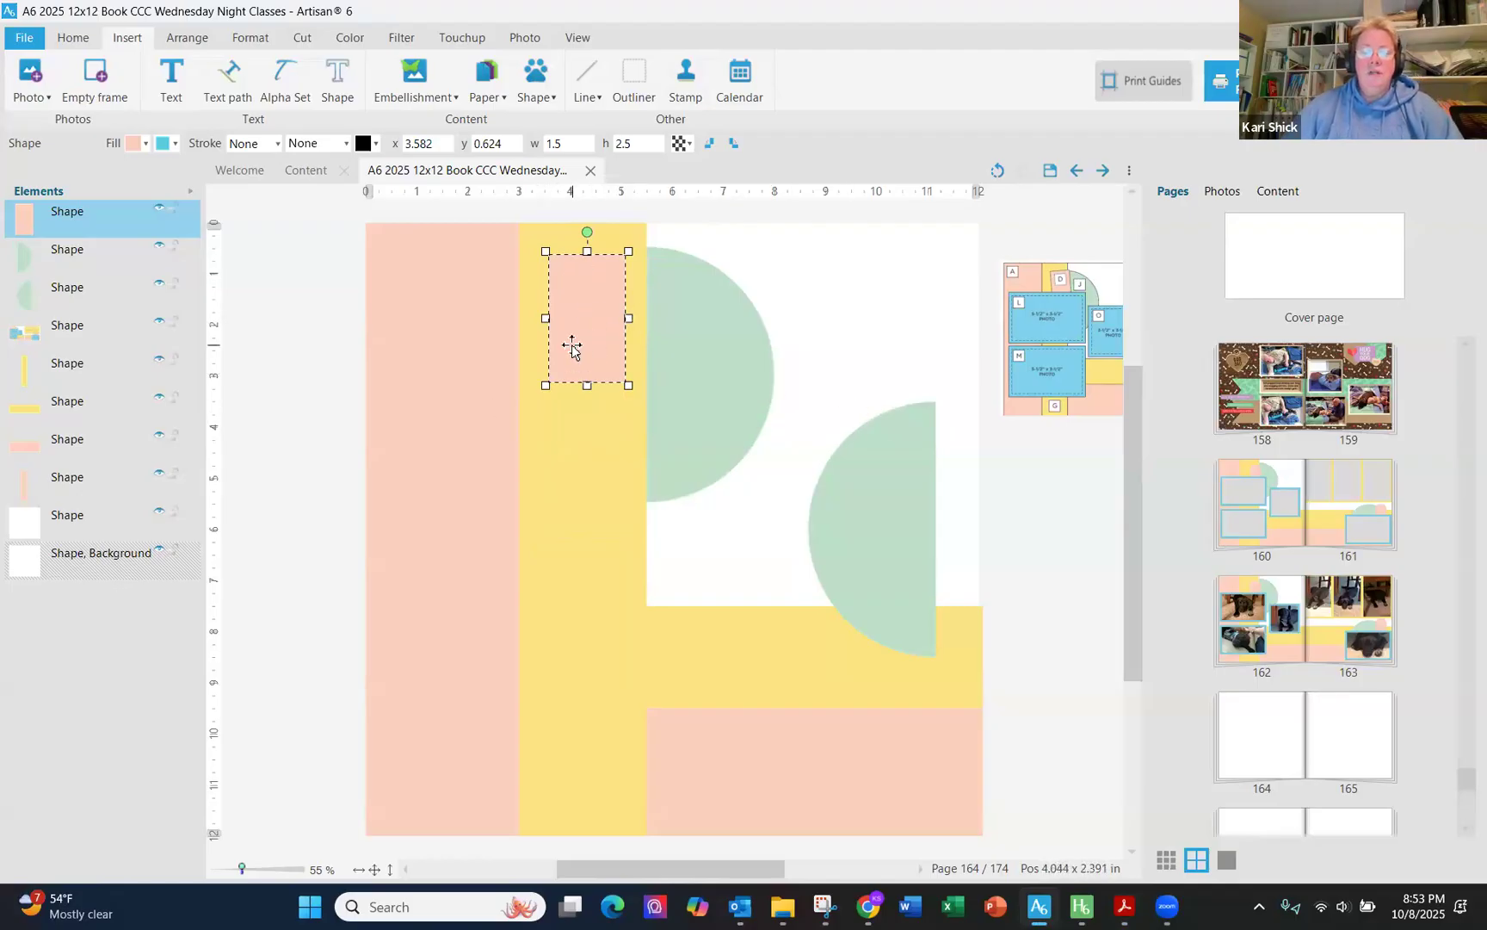
key("ctrl+v")
left_click_drag(672, 529, 286, 397)
- Apply the rounded-top tab shape from the Common built-in kit to the pink rectangle
left_click(593, 316)
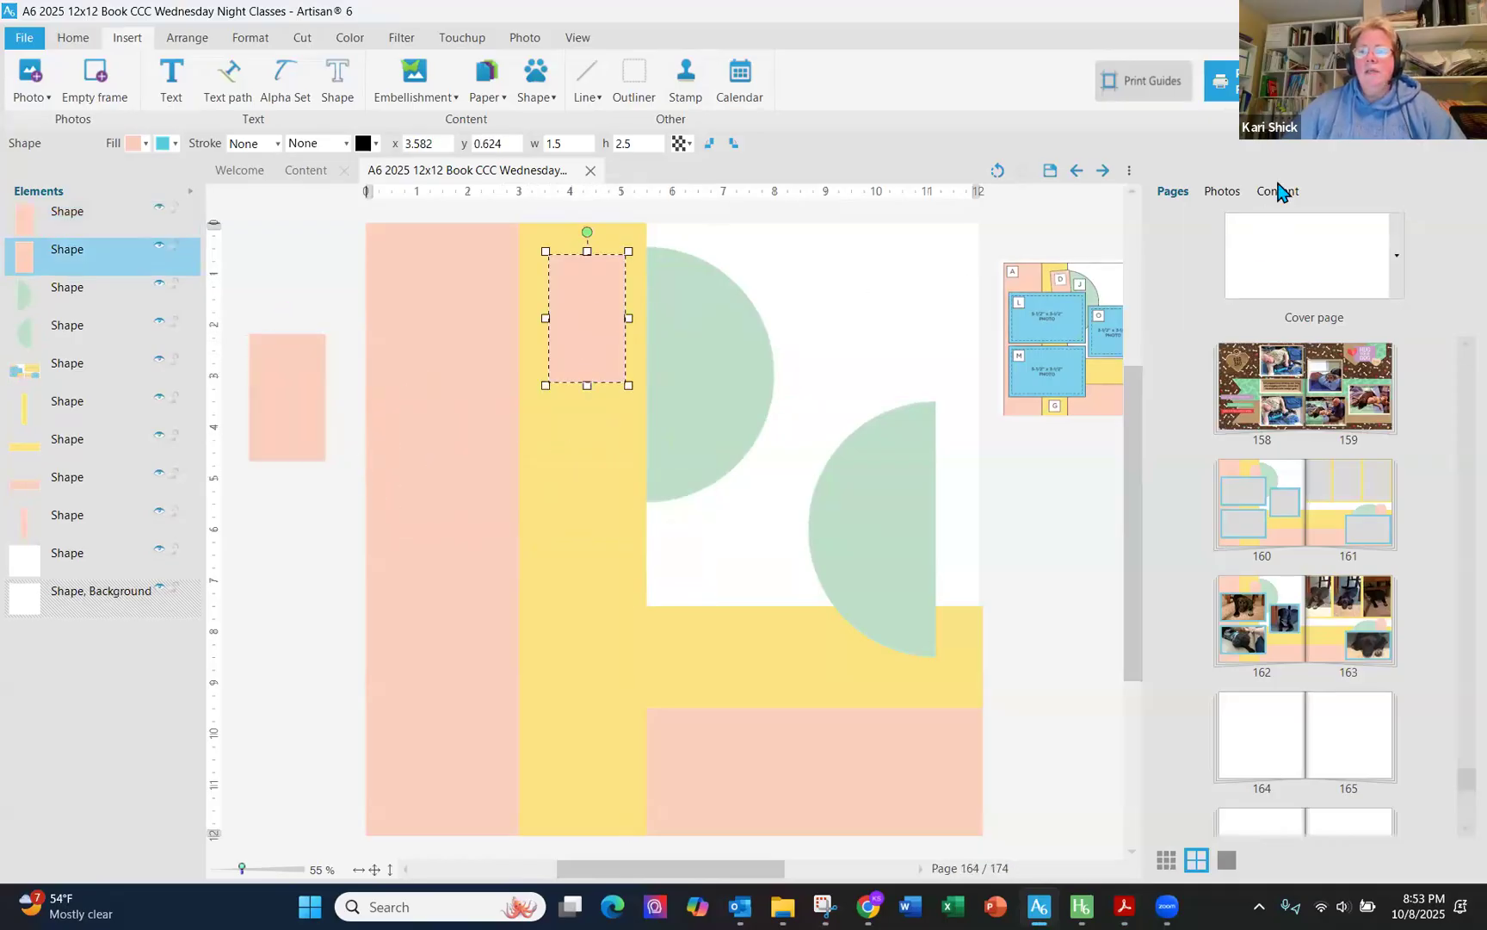
left_click(1278, 190)
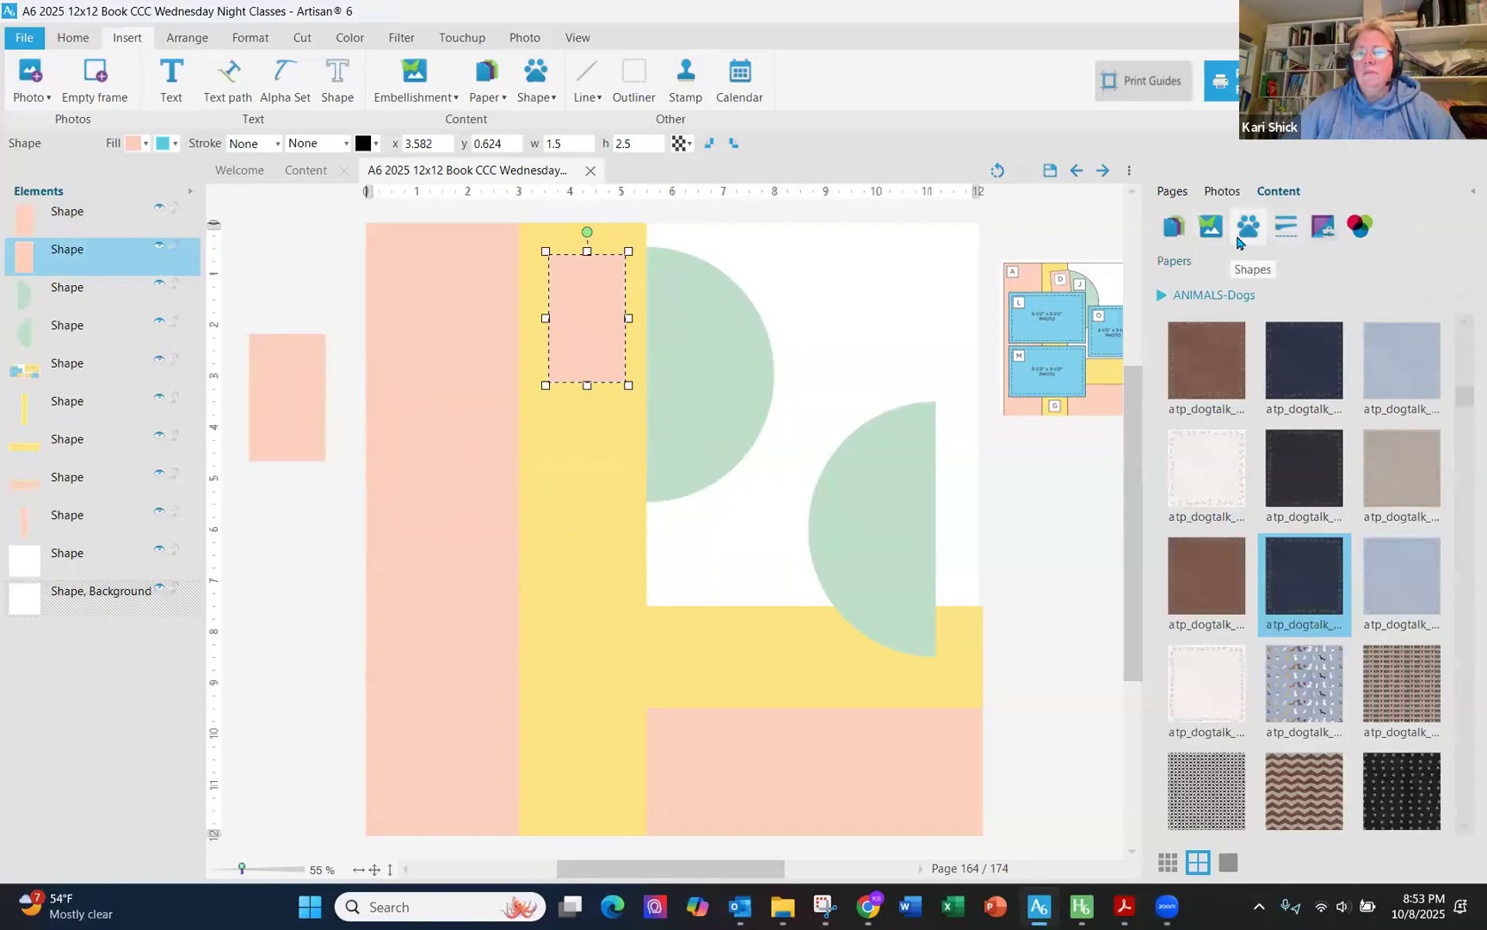
left_click(1248, 226)
left_click(1237, 295)
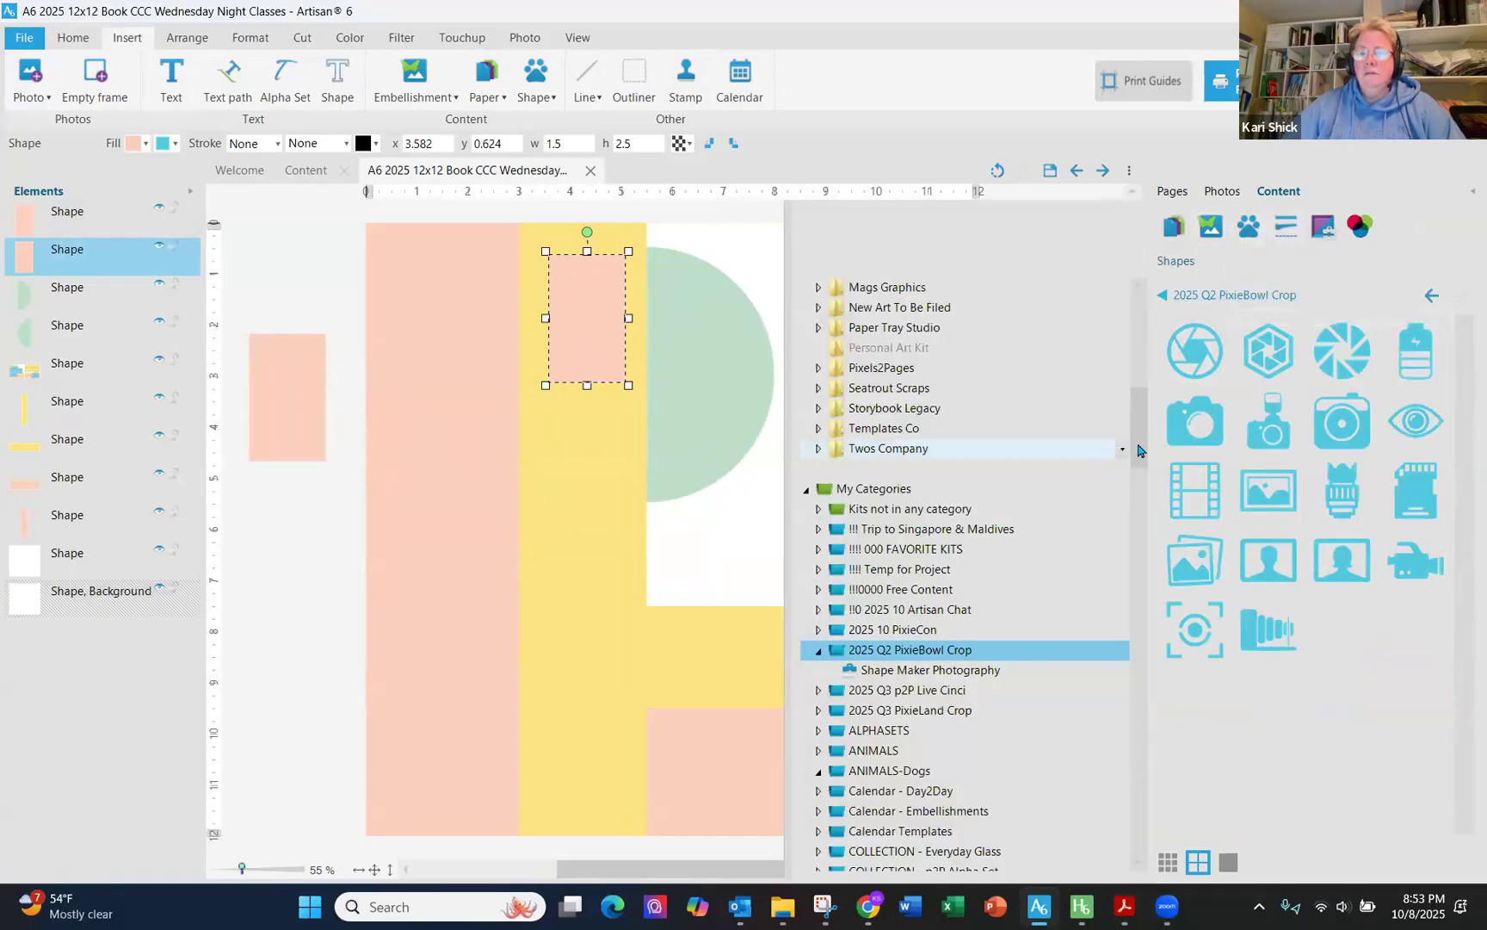
scroll(1136, 431, "up", 10)
scroll(1050, 400, "up", 1)
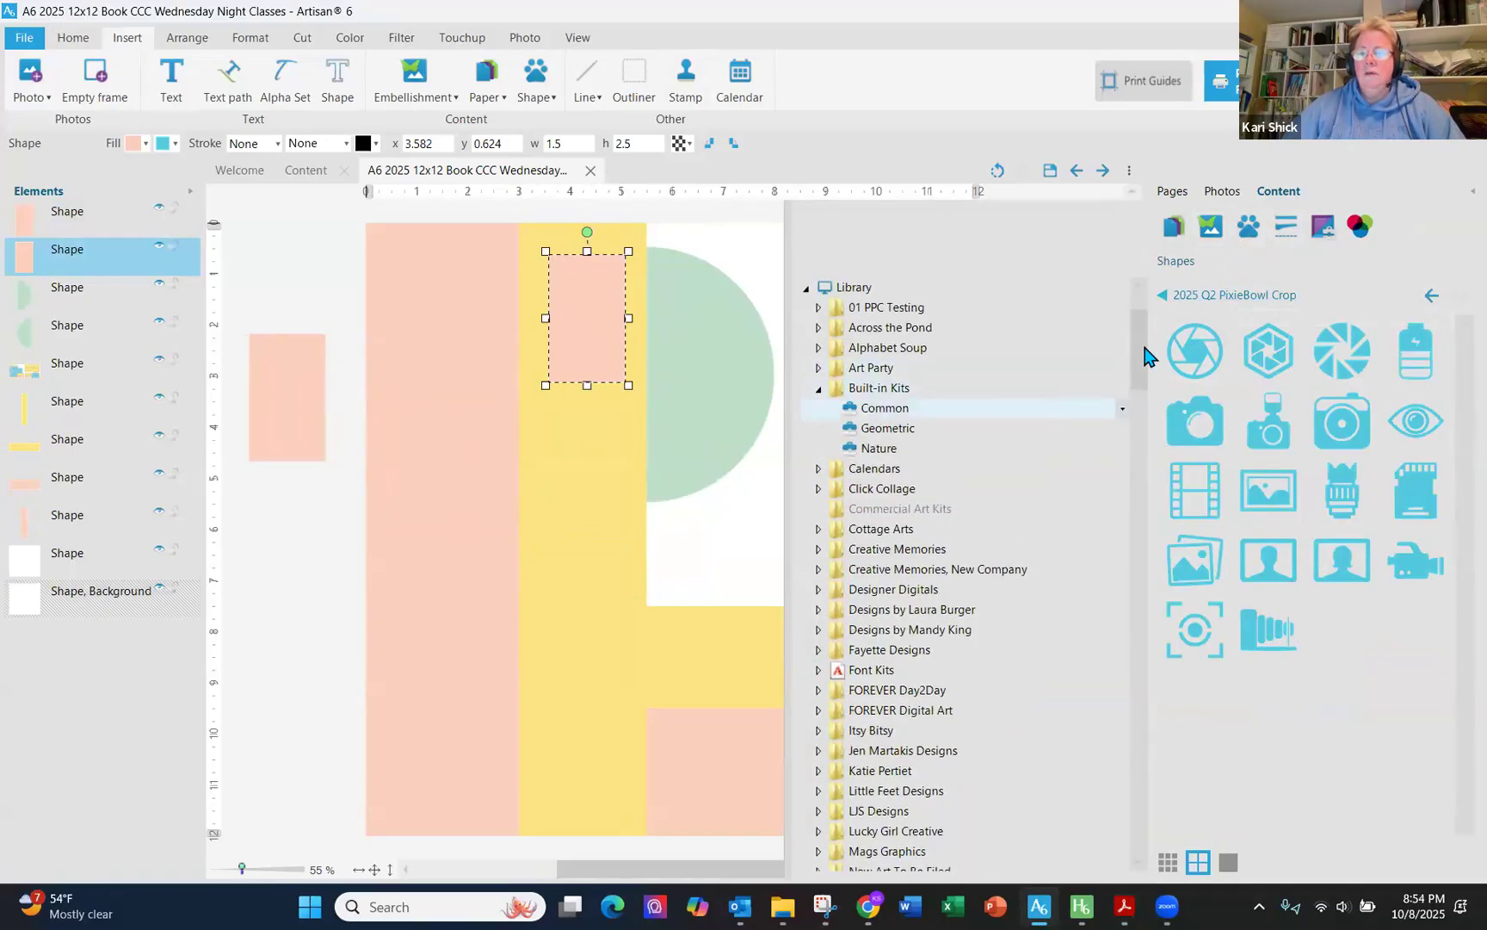
left_click(1033, 408)
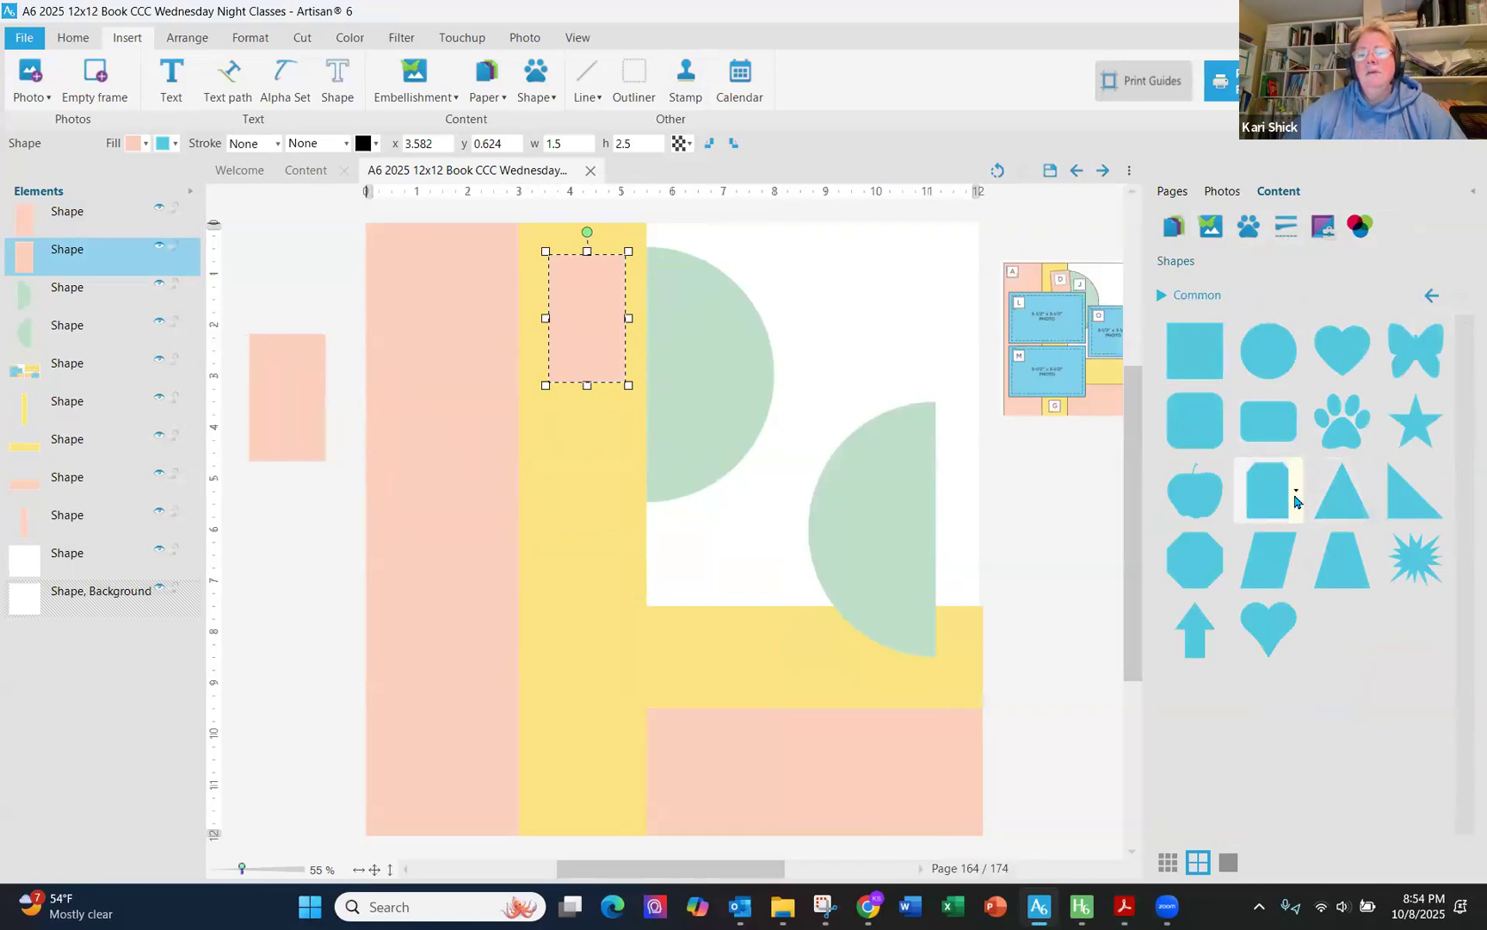
right_click(1296, 503)
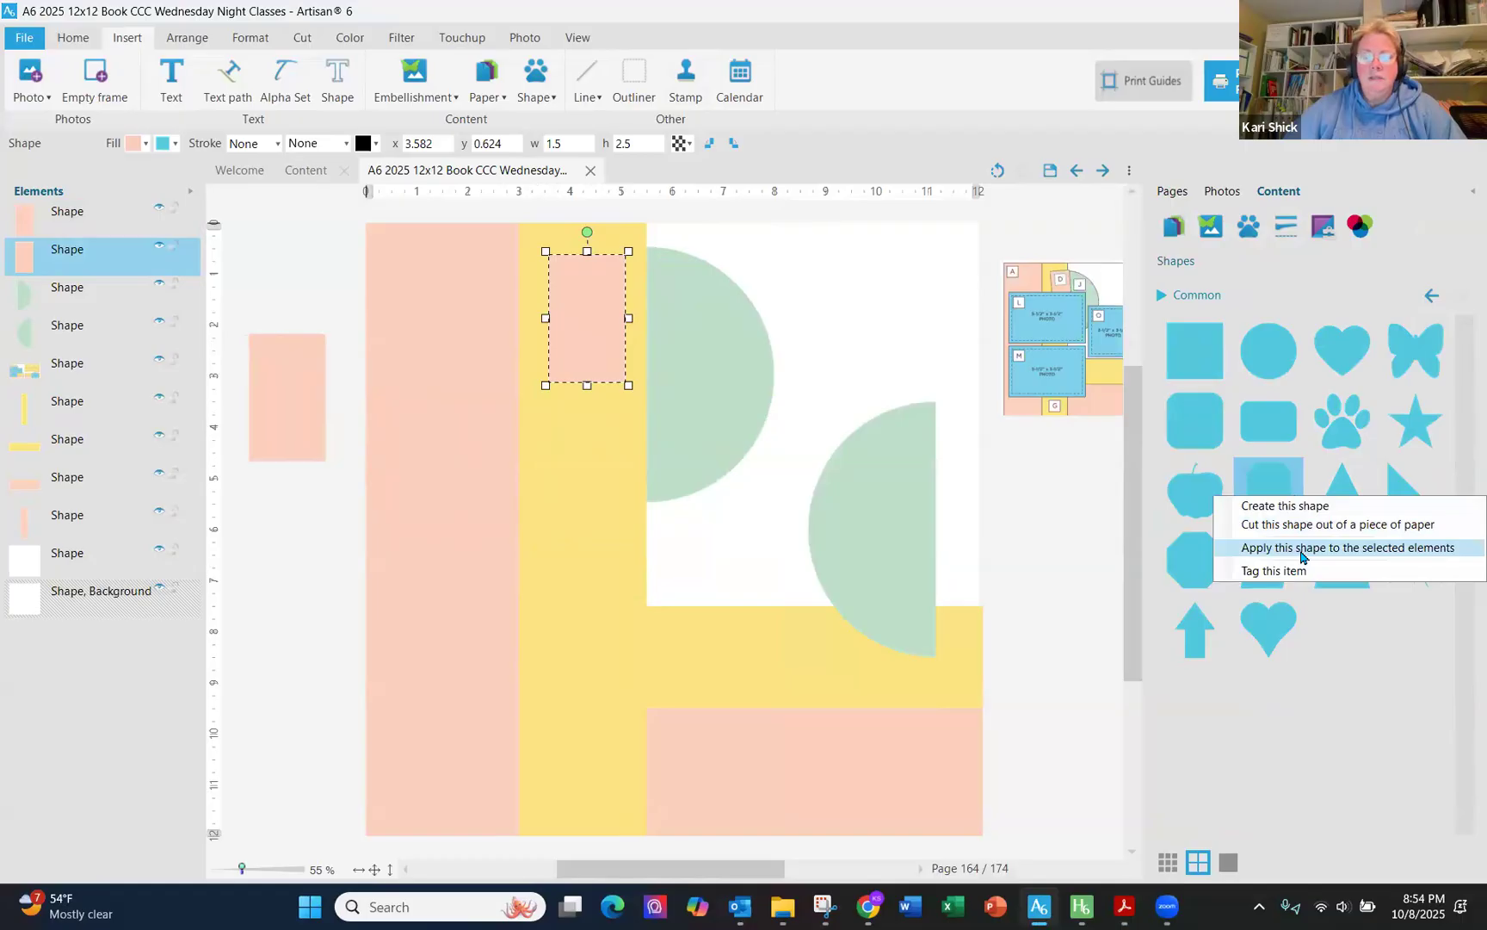
left_click(1301, 550)
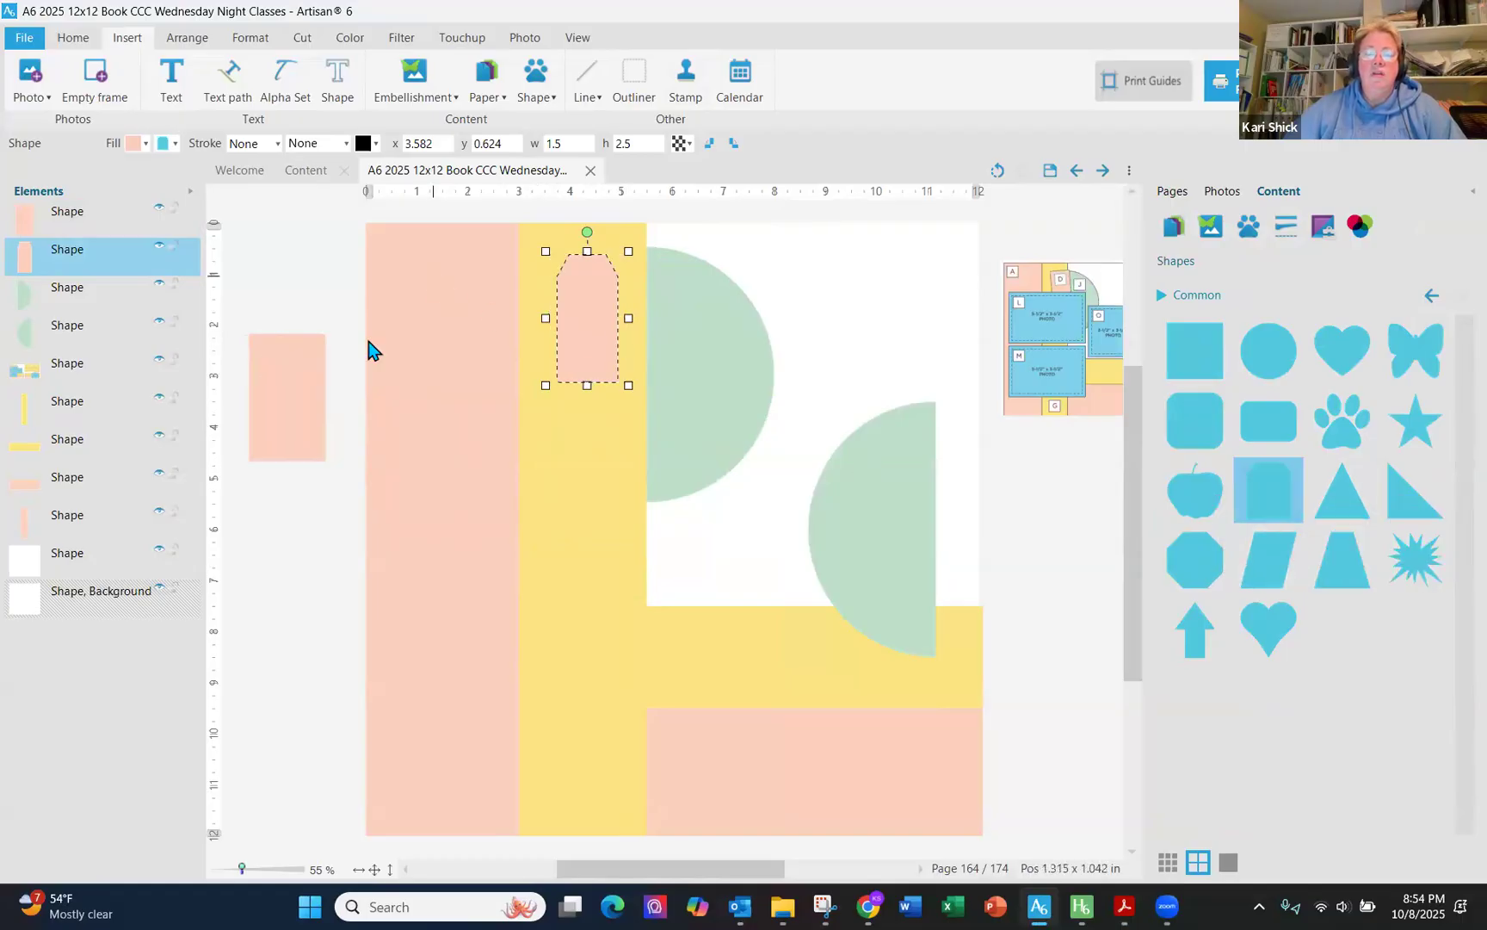
- Reposition the pink tab shape on the yellow strip at x 3.315, y 0.624 with a width of about 1.87
left_click_drag(266, 406, 773, 321)
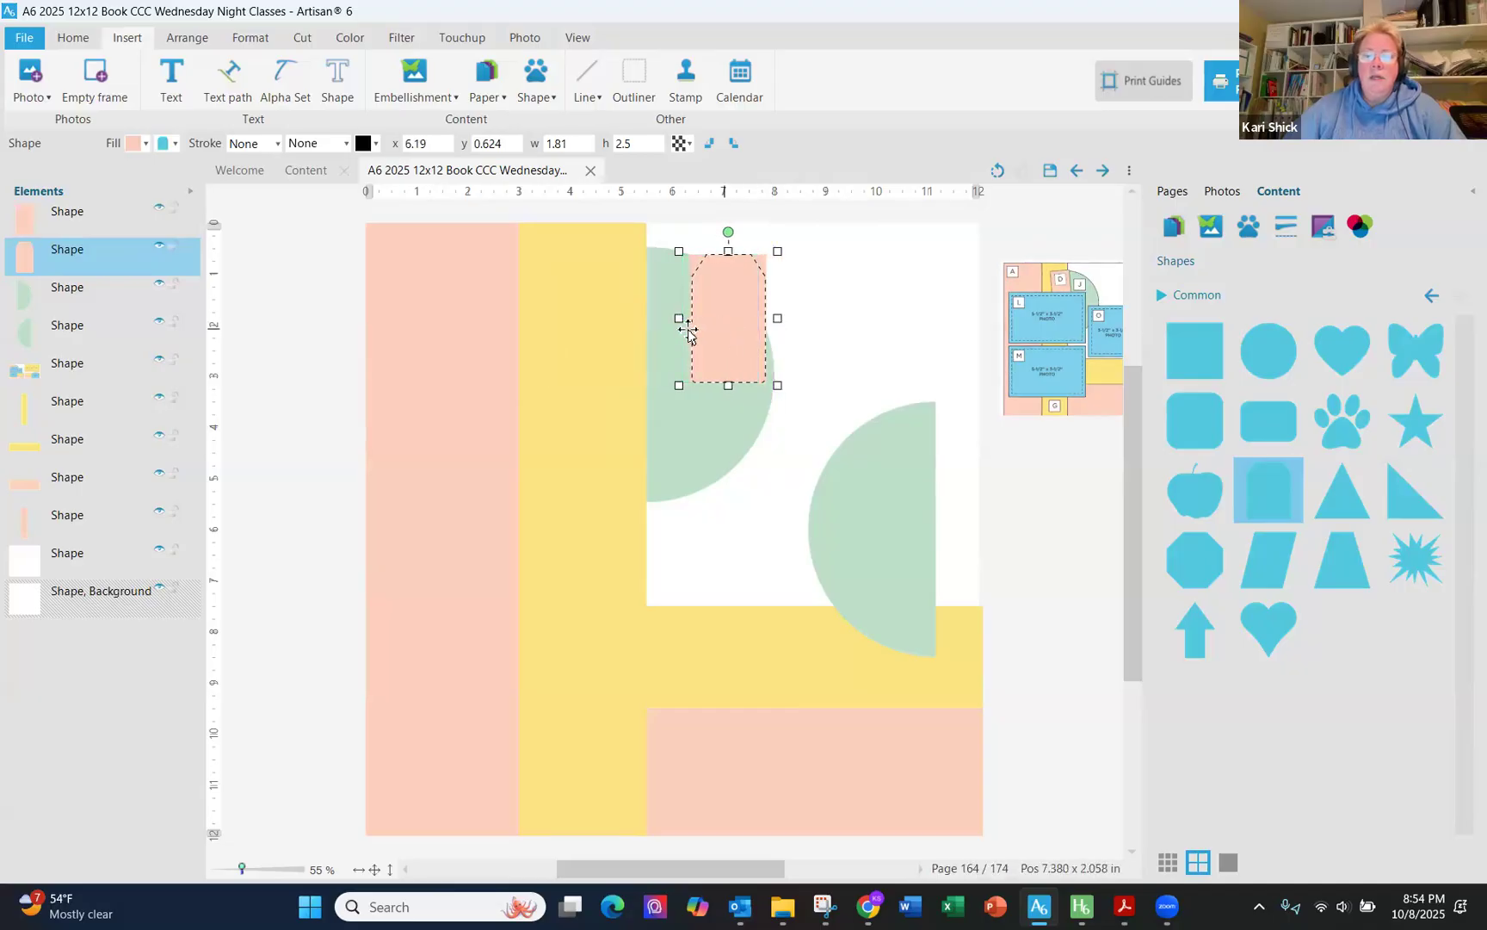
left_click_drag(679, 319, 601, 333)
left_click_drag(704, 332, 382, 363)
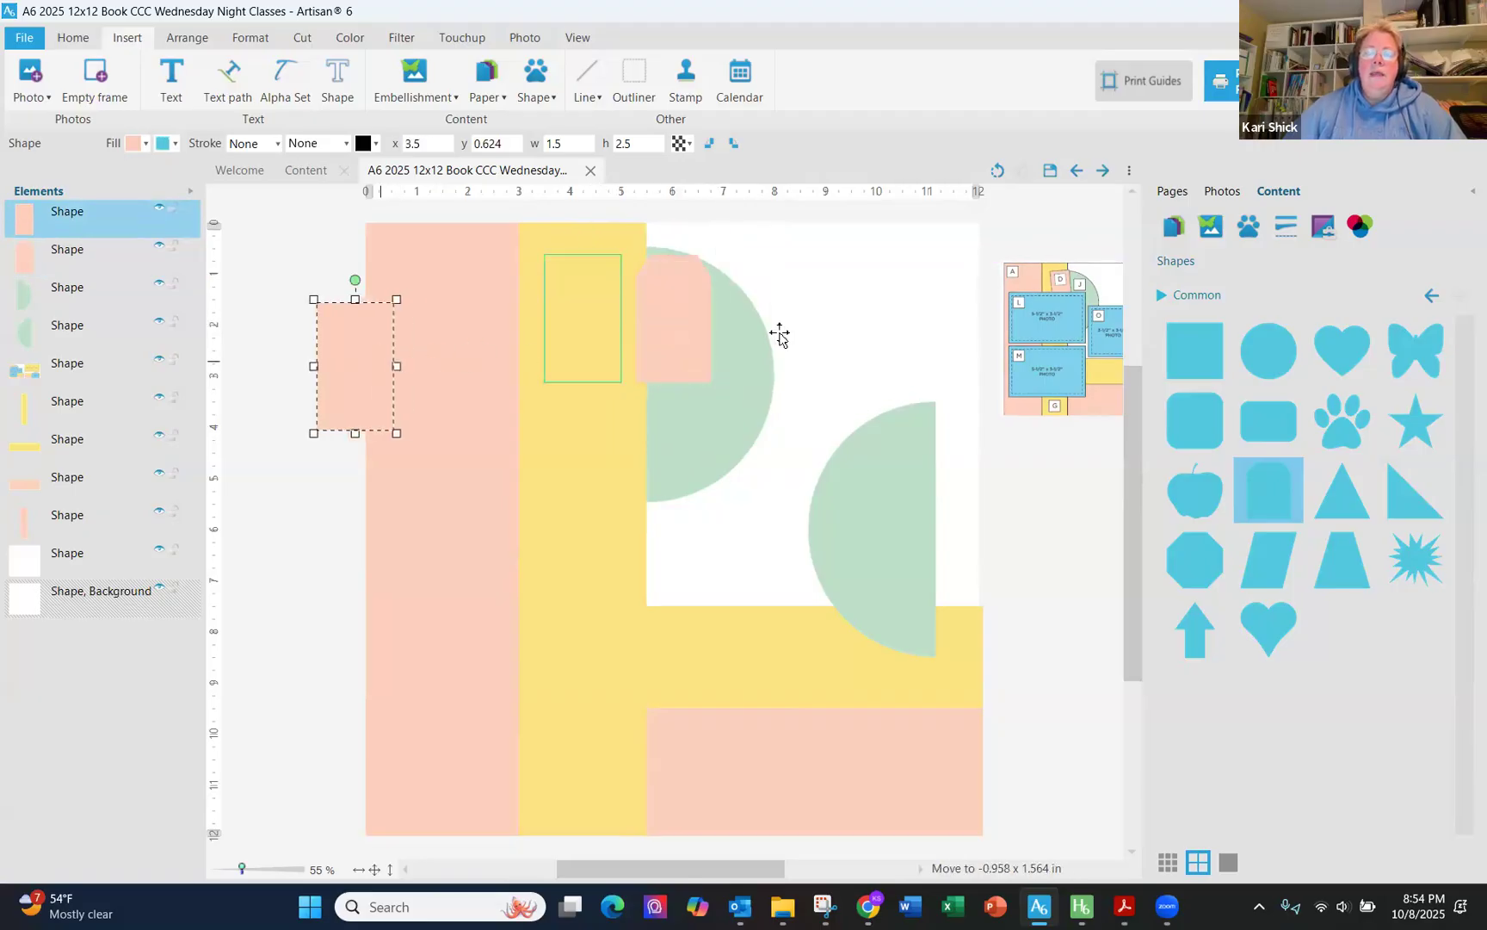
left_click_drag(687, 322, 597, 321)
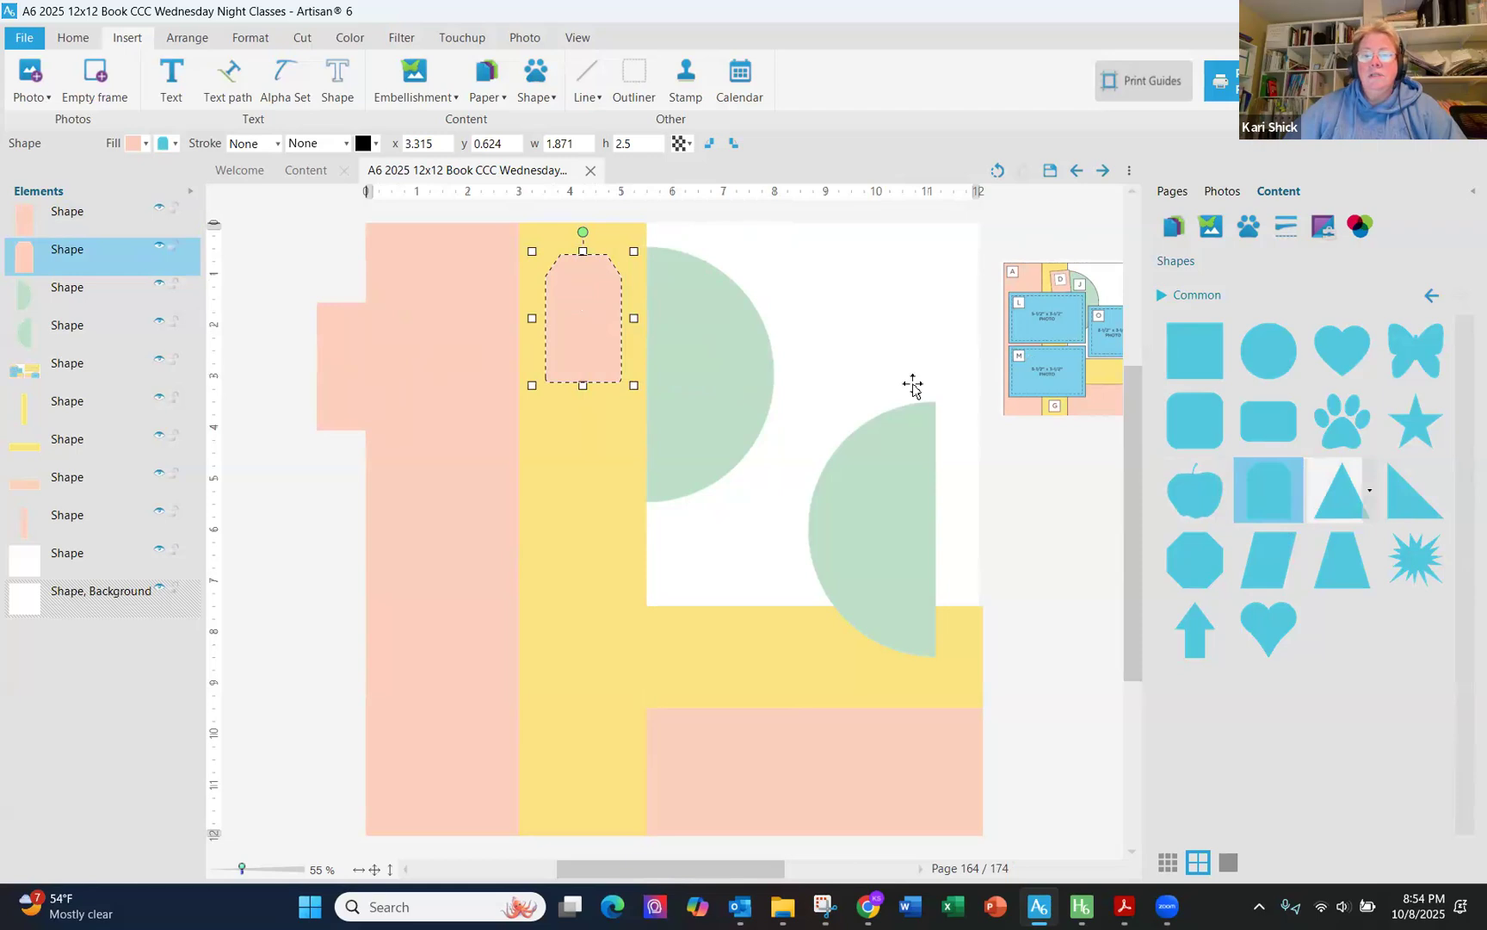
- Create a second 1.5 x 2.5 pink tab shape from the Common kit and place it at x 8.509, y 0.685
left_click(430, 245)
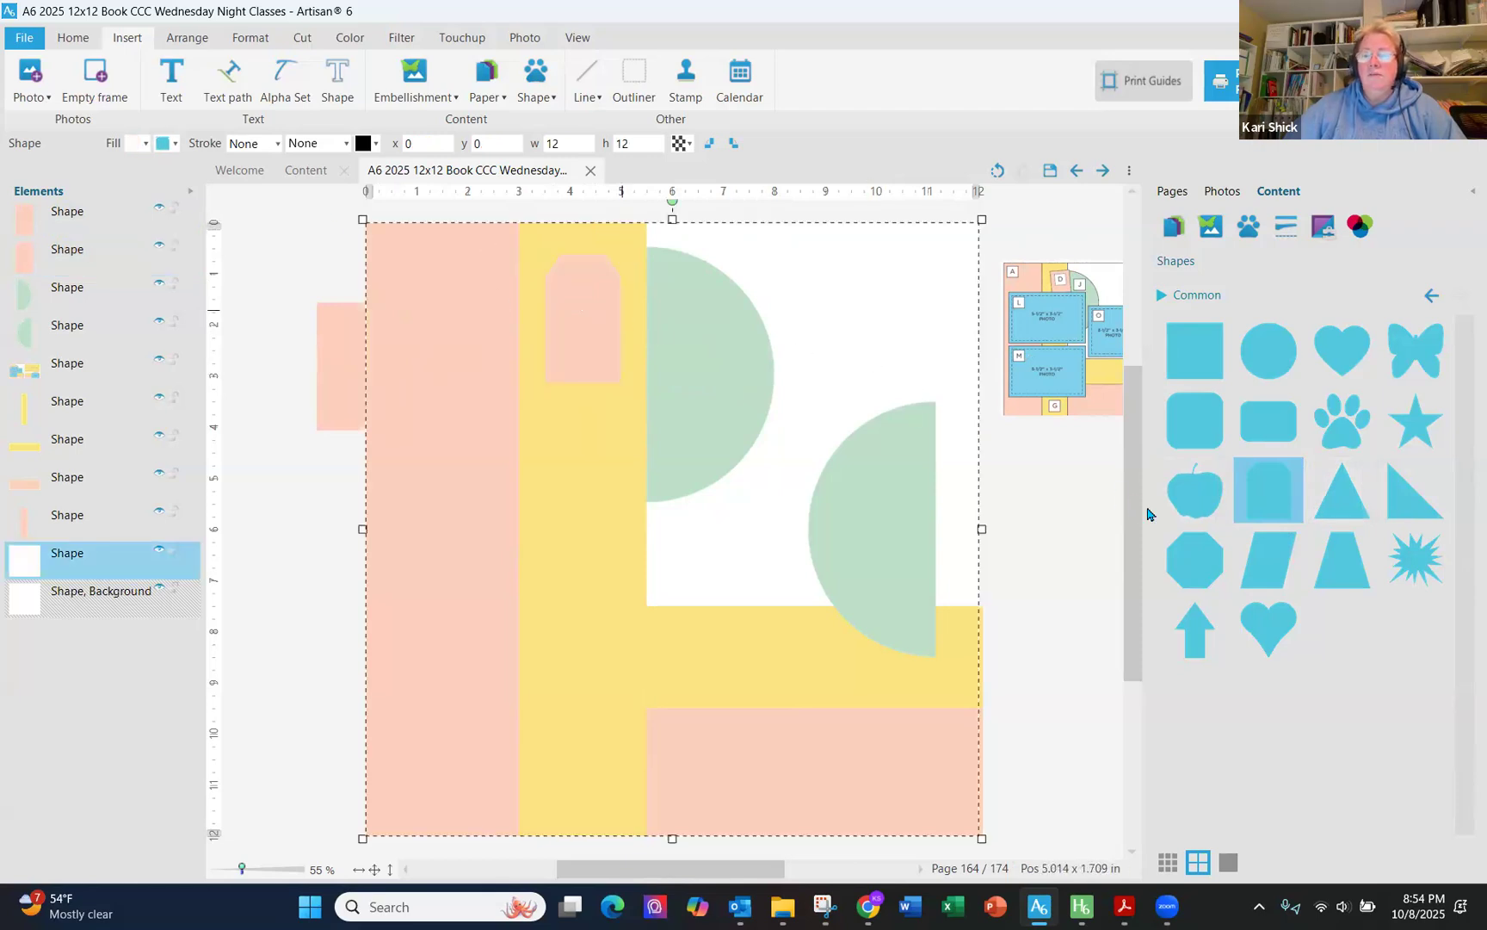
right_click(1300, 511)
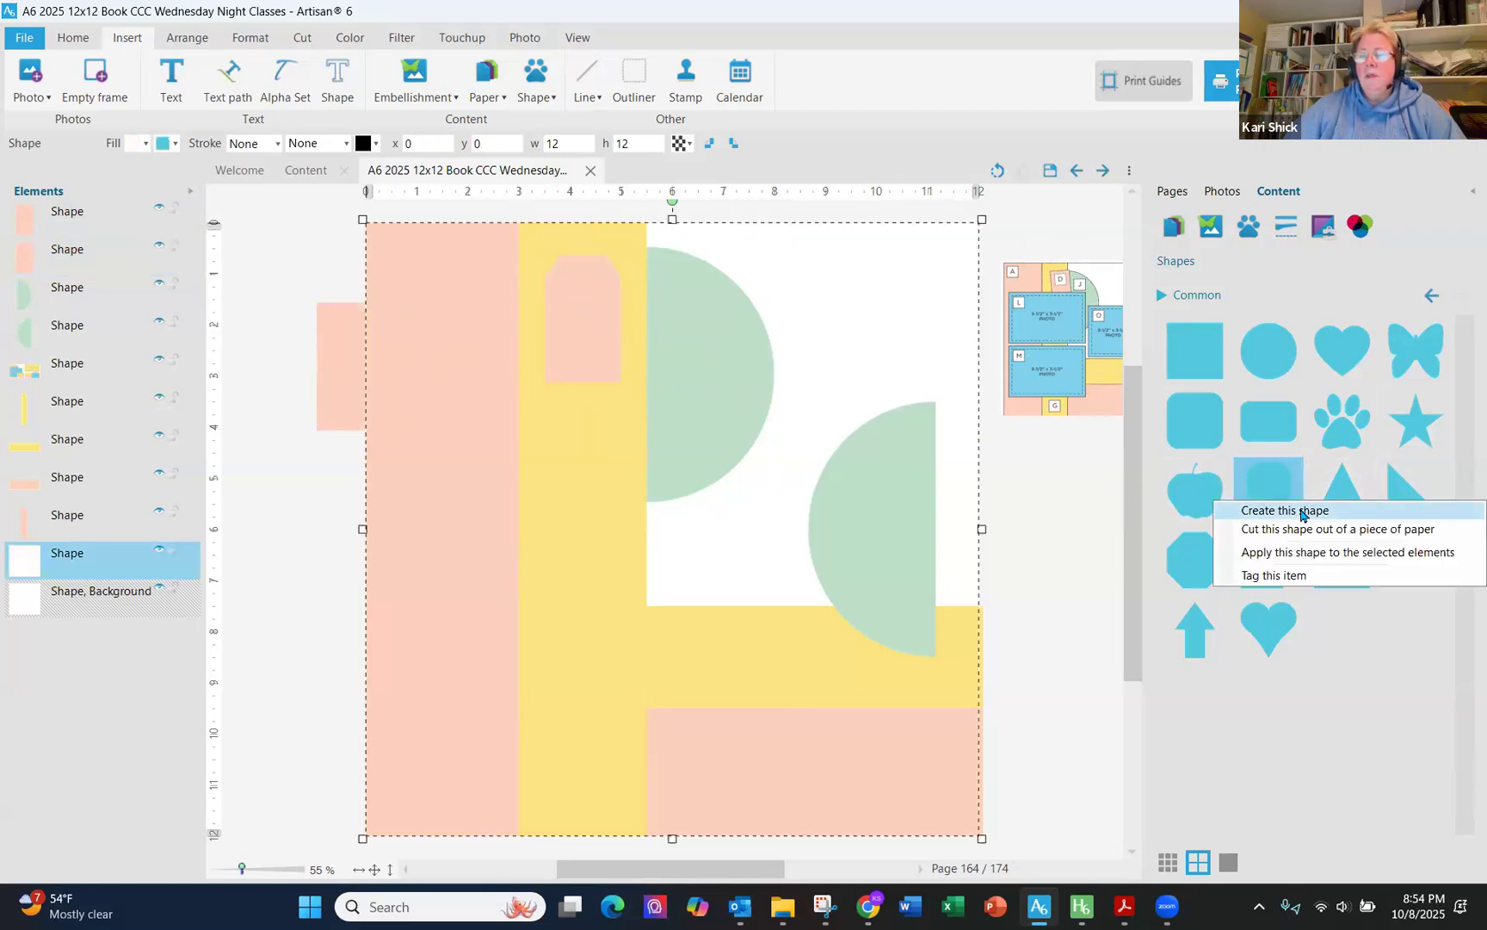
left_click(1301, 511)
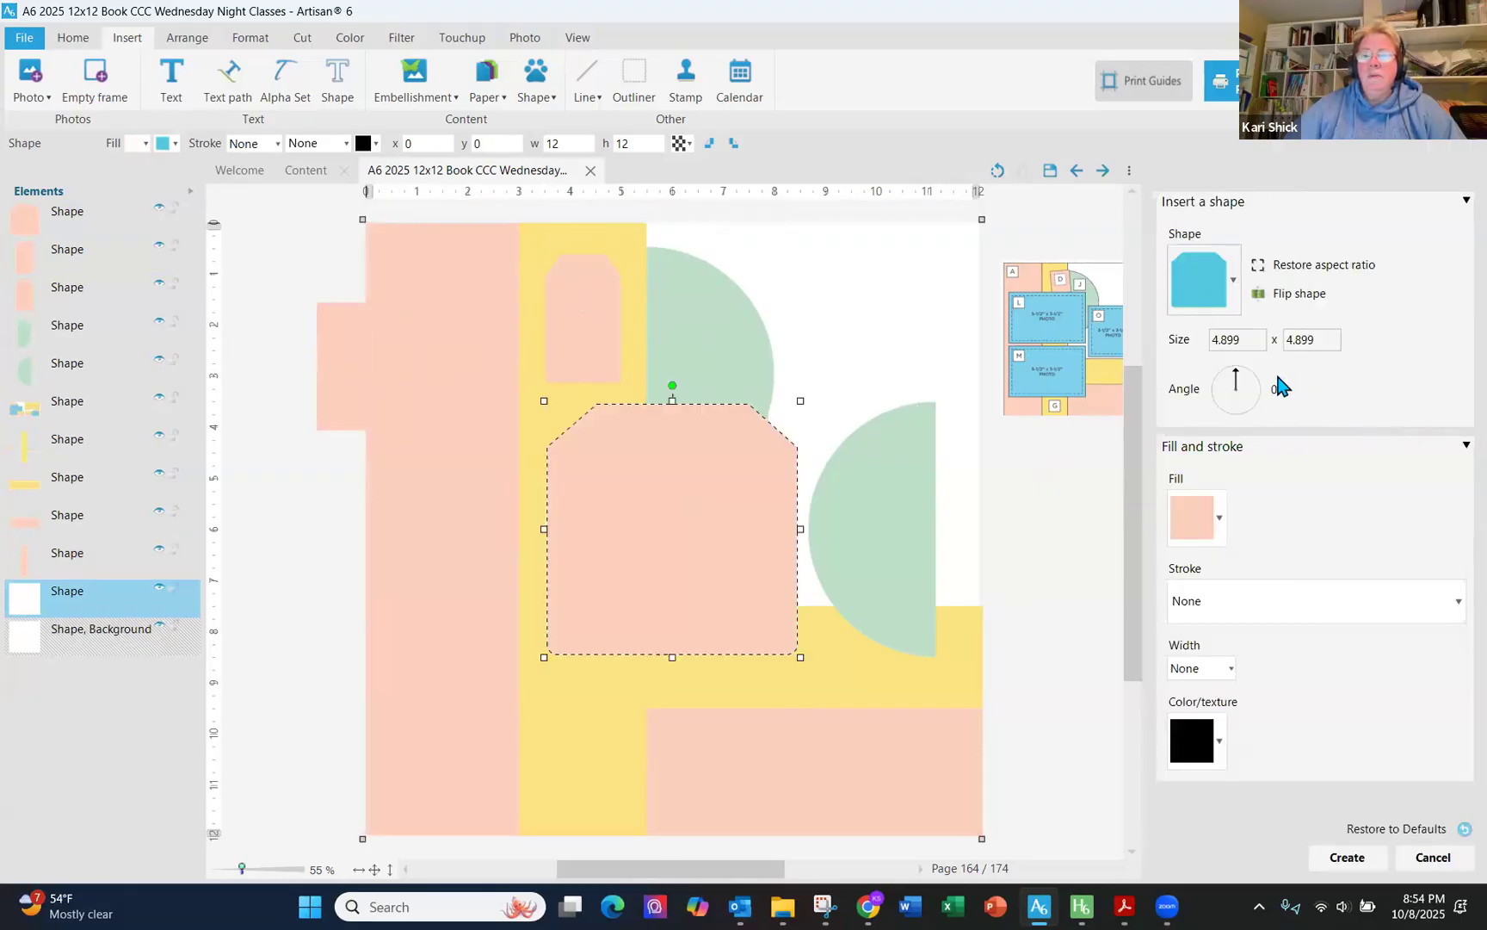
left_click_drag(1252, 337, 1143, 340)
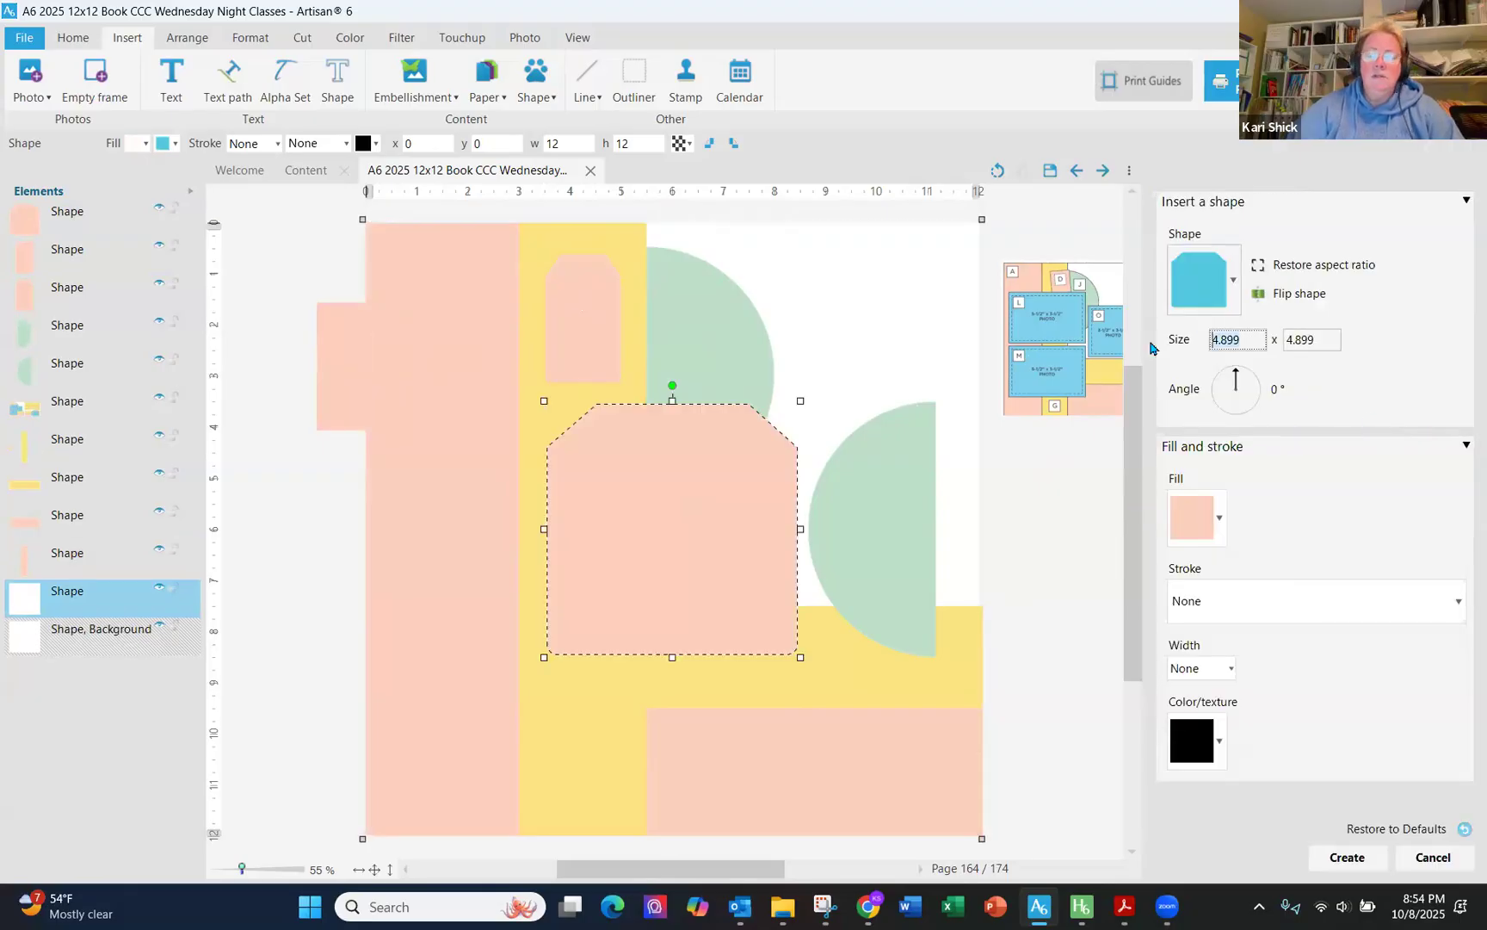
type("1.5")
key("Tab")
key("Tab")
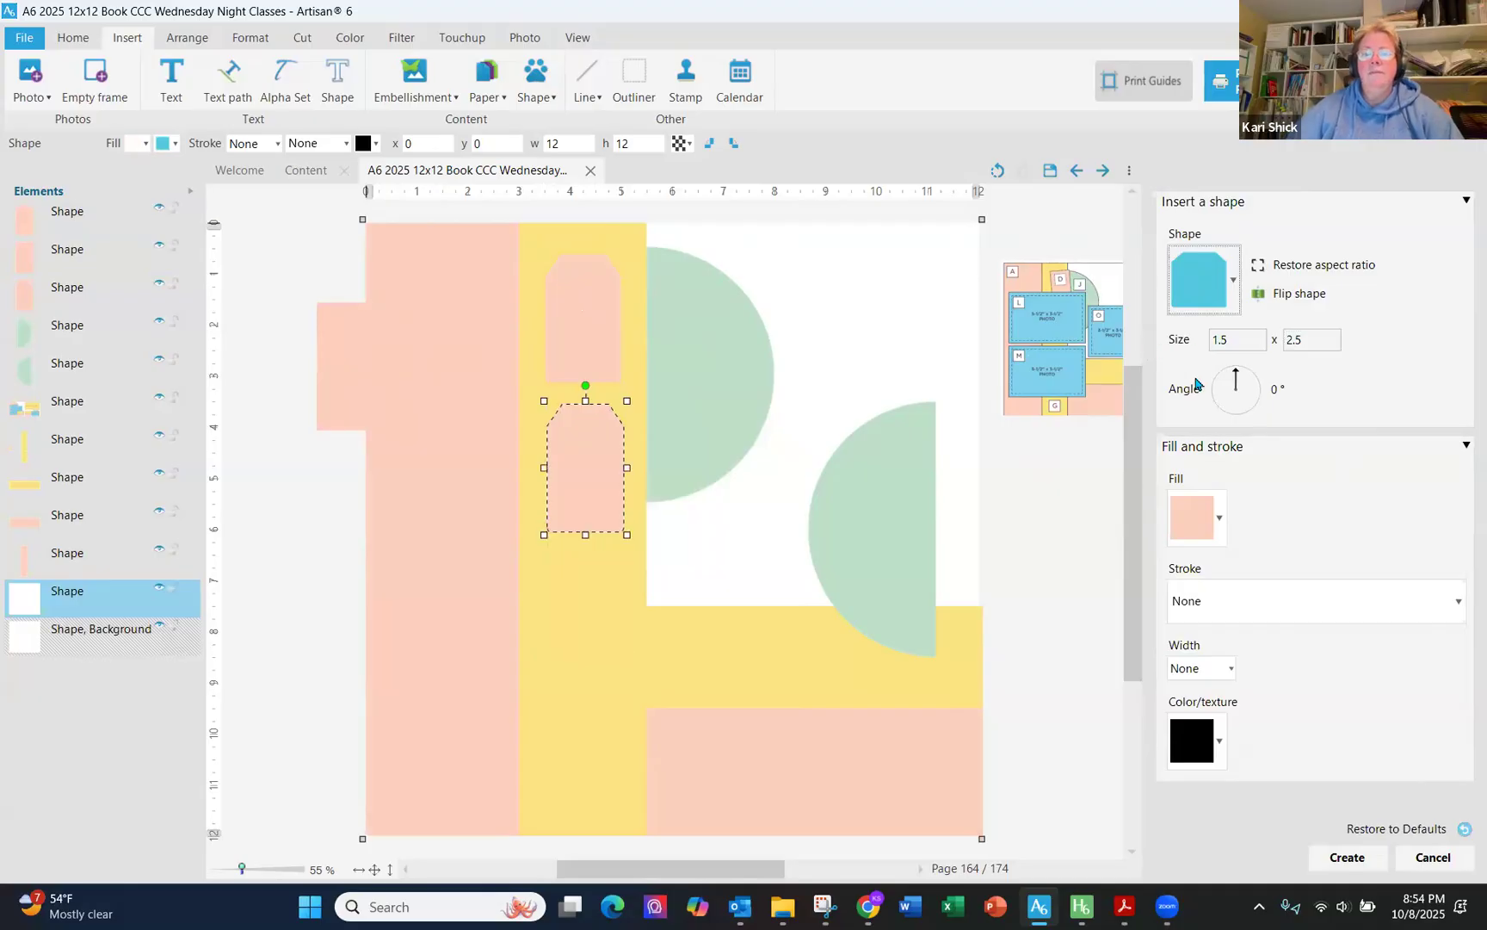
left_click(1347, 858)
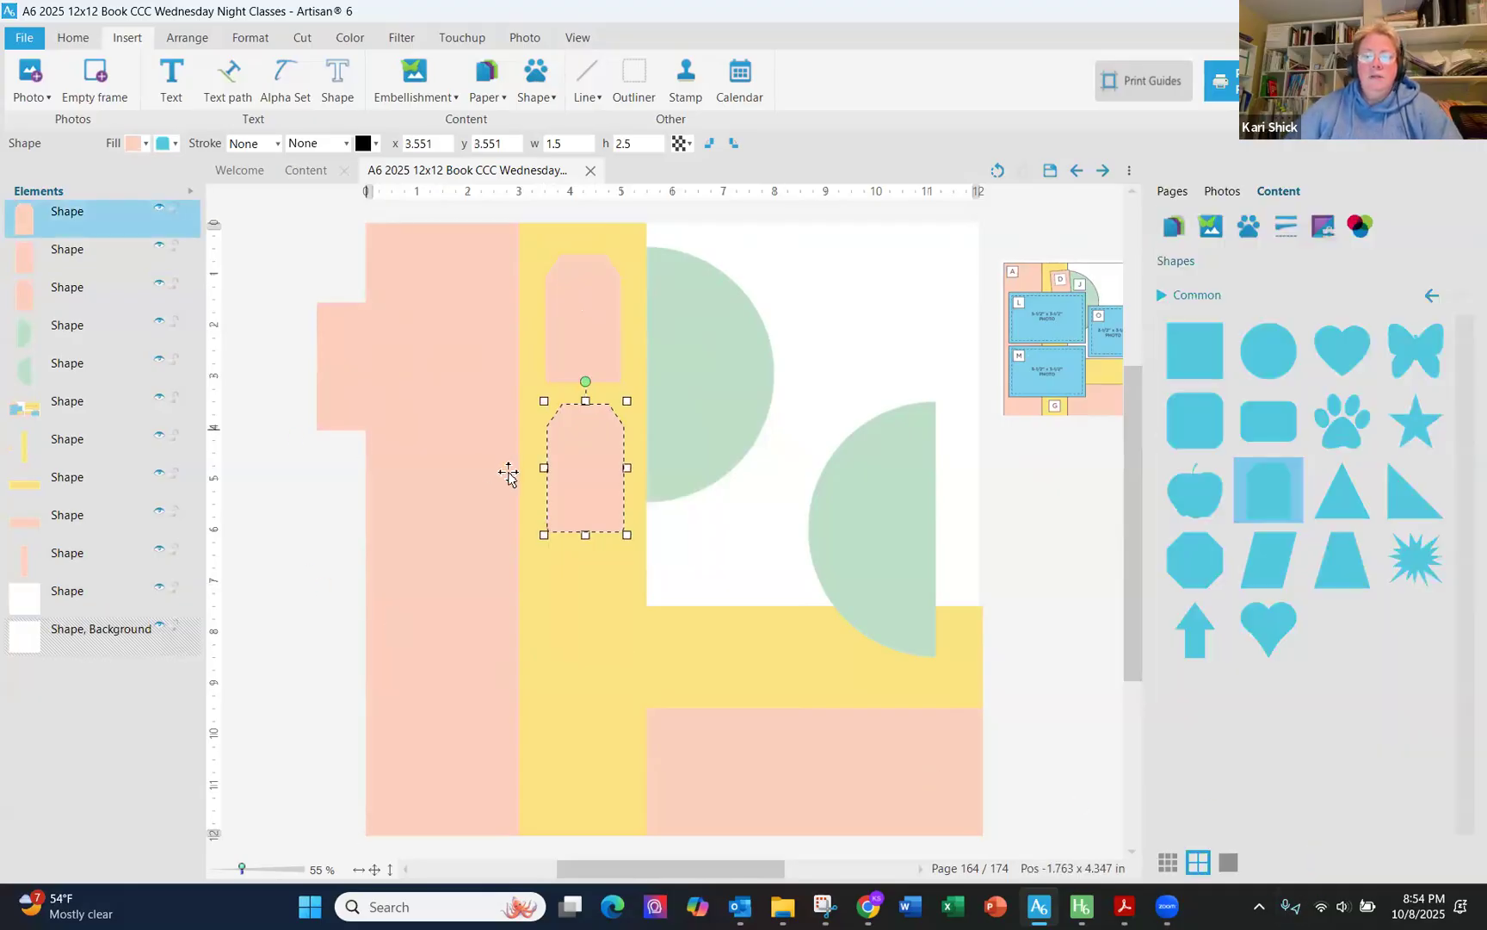
left_click_drag(597, 391, 855, 333)
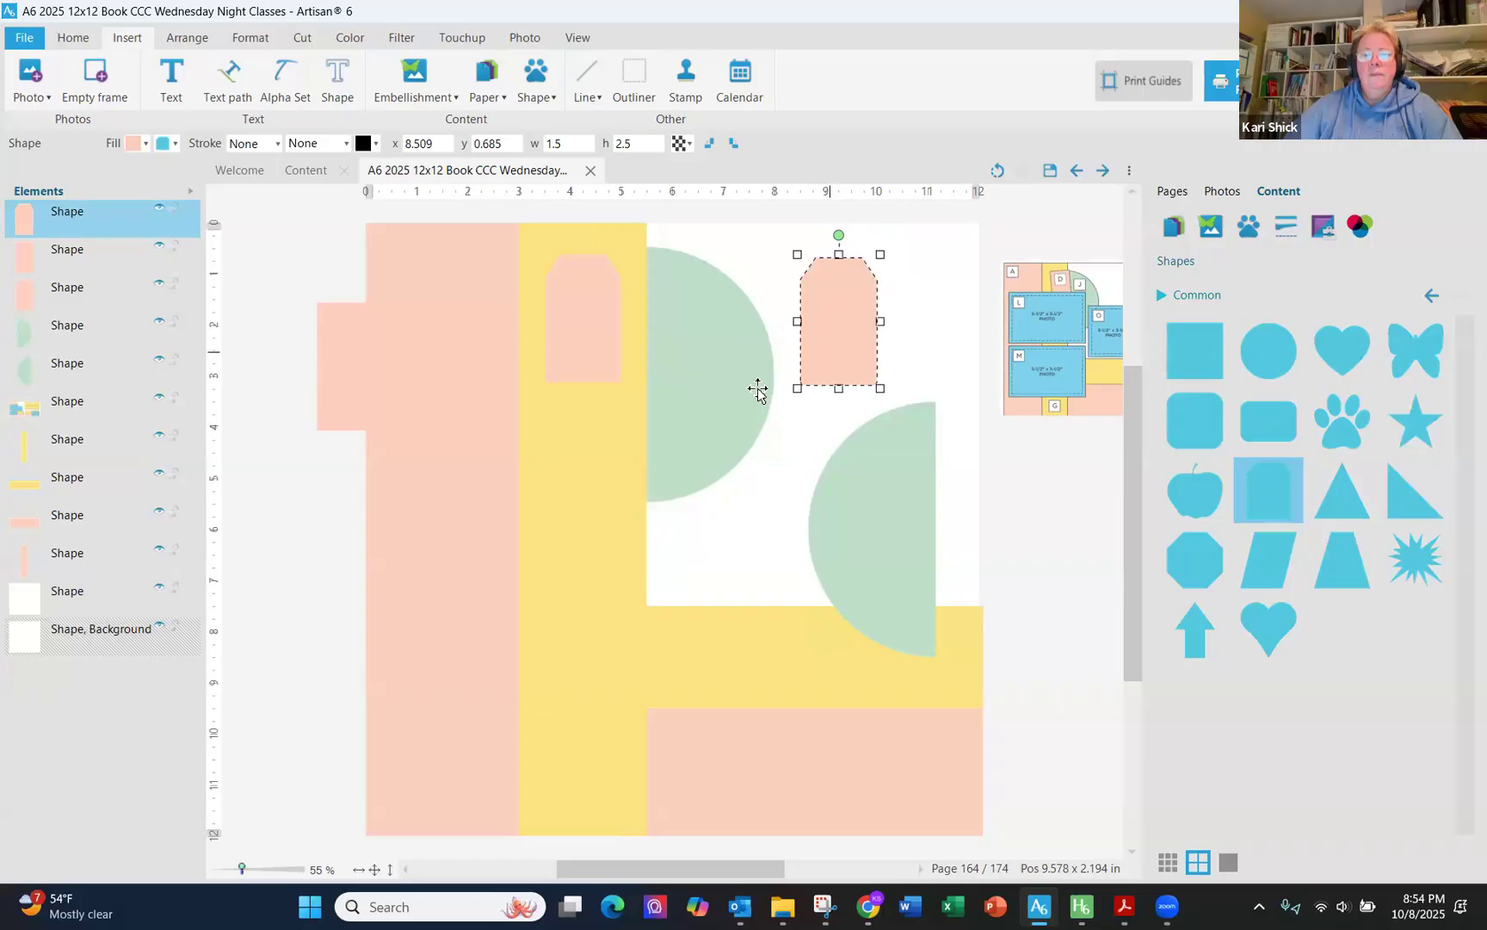
- Start a shape cutout on the yellow-strip tab using the Ellipse cutter, positioned near the tab's top
left_click(562, 305)
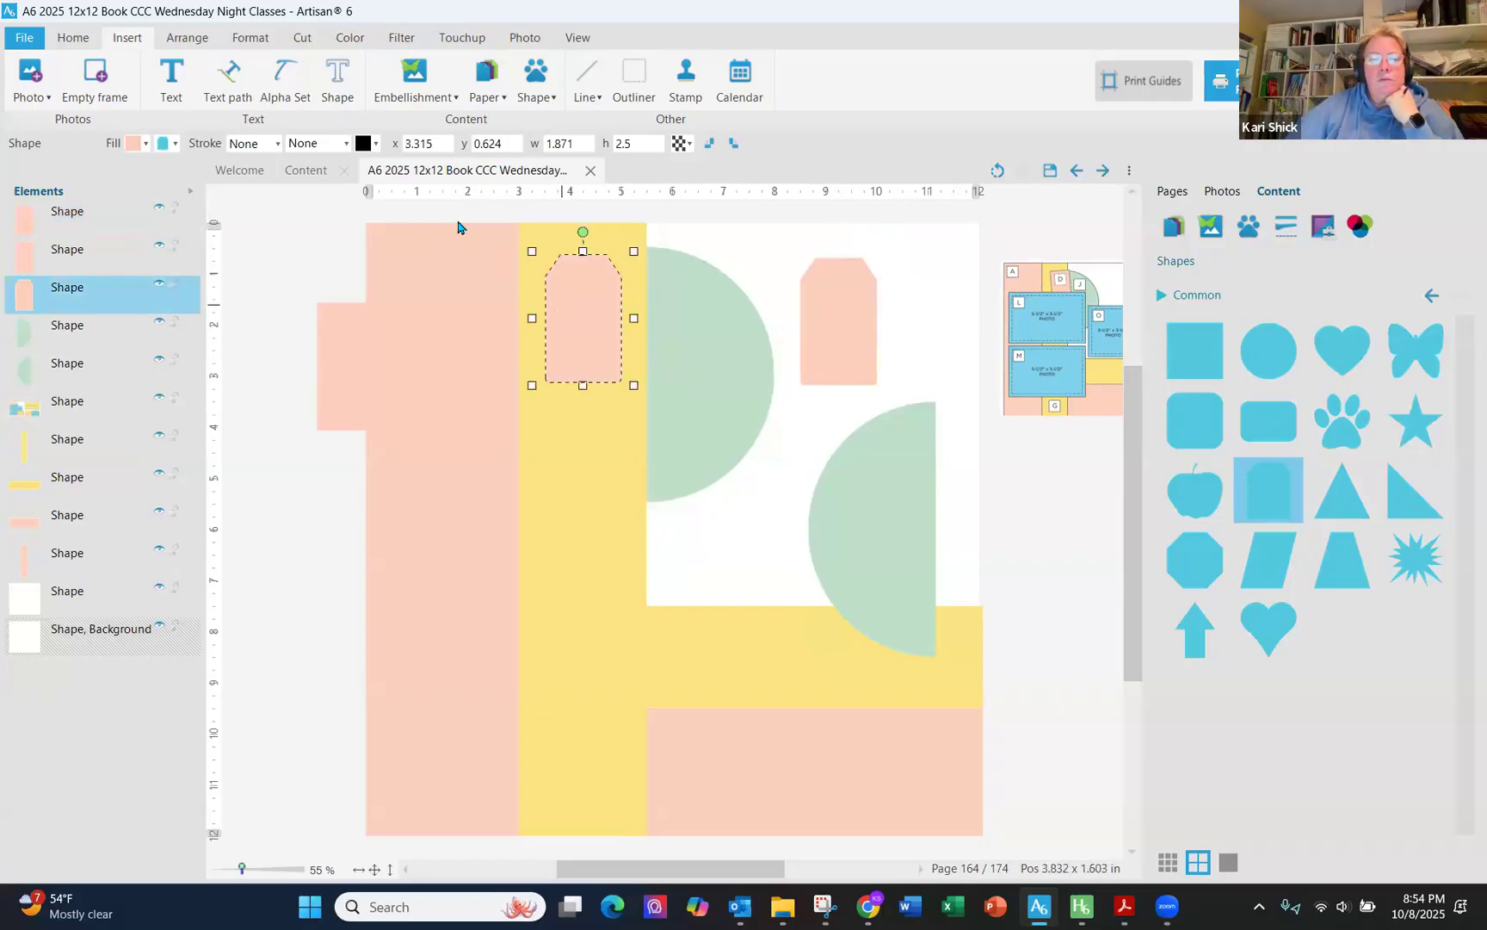
left_click(309, 47)
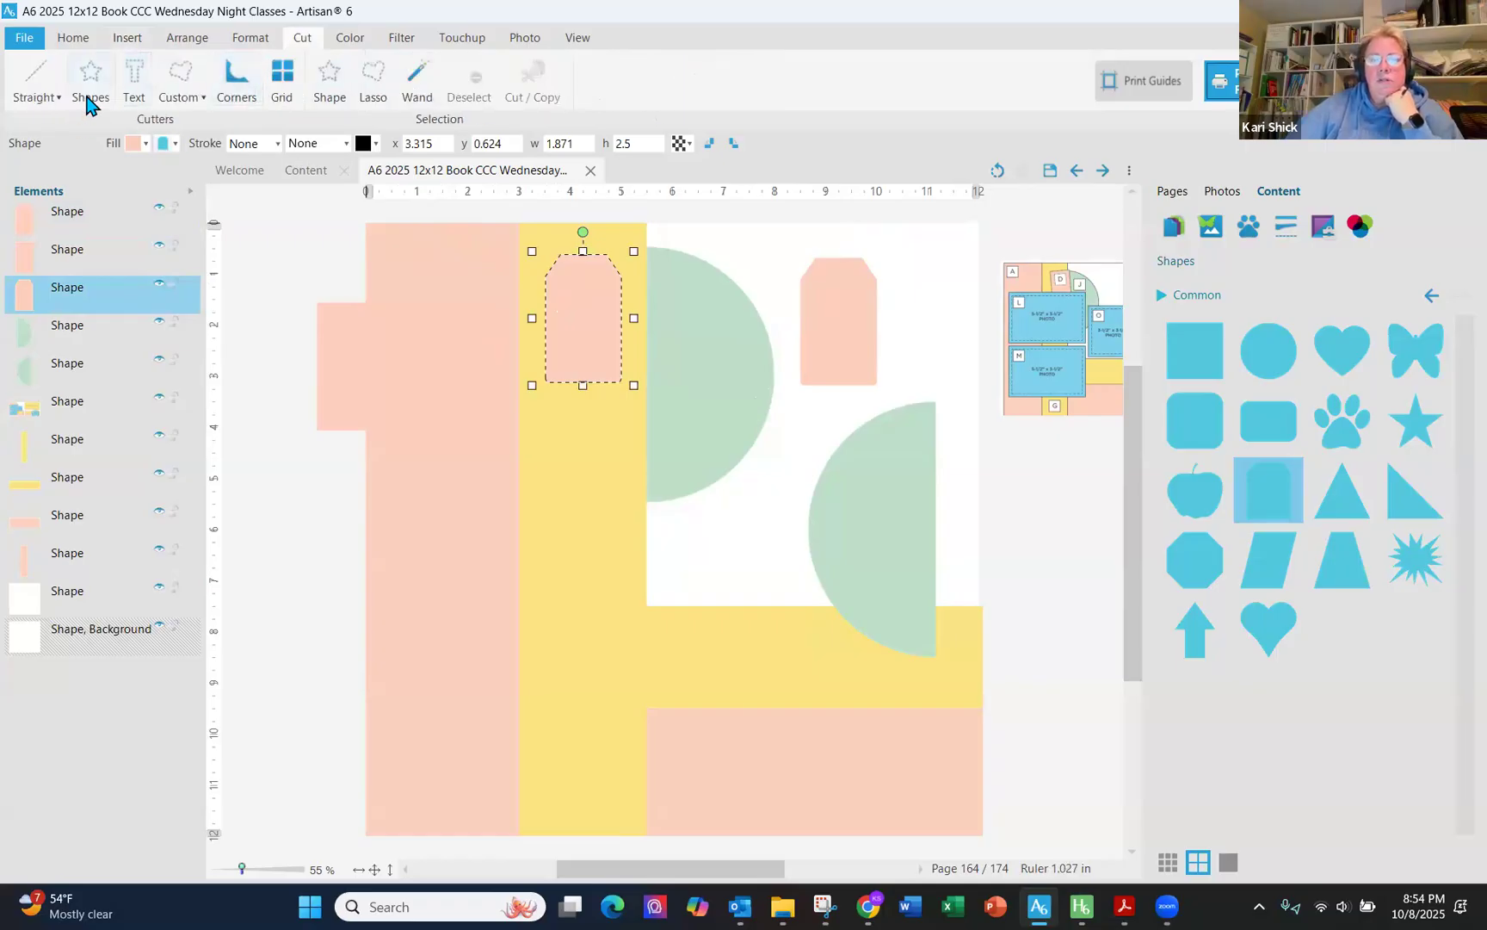
left_click(842, 545)
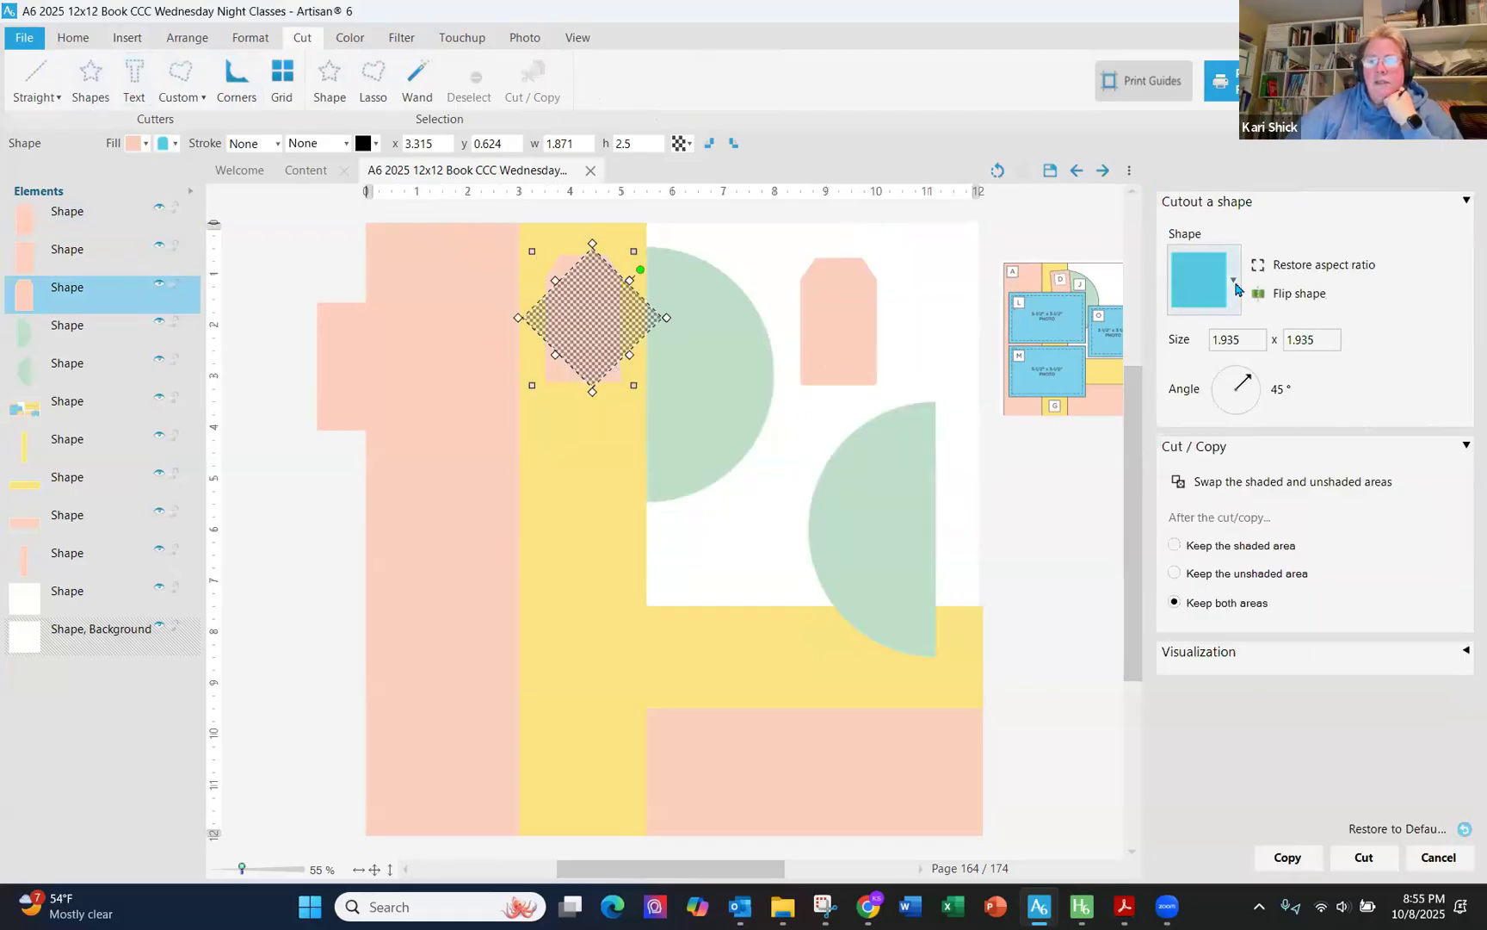
left_click(1205, 280)
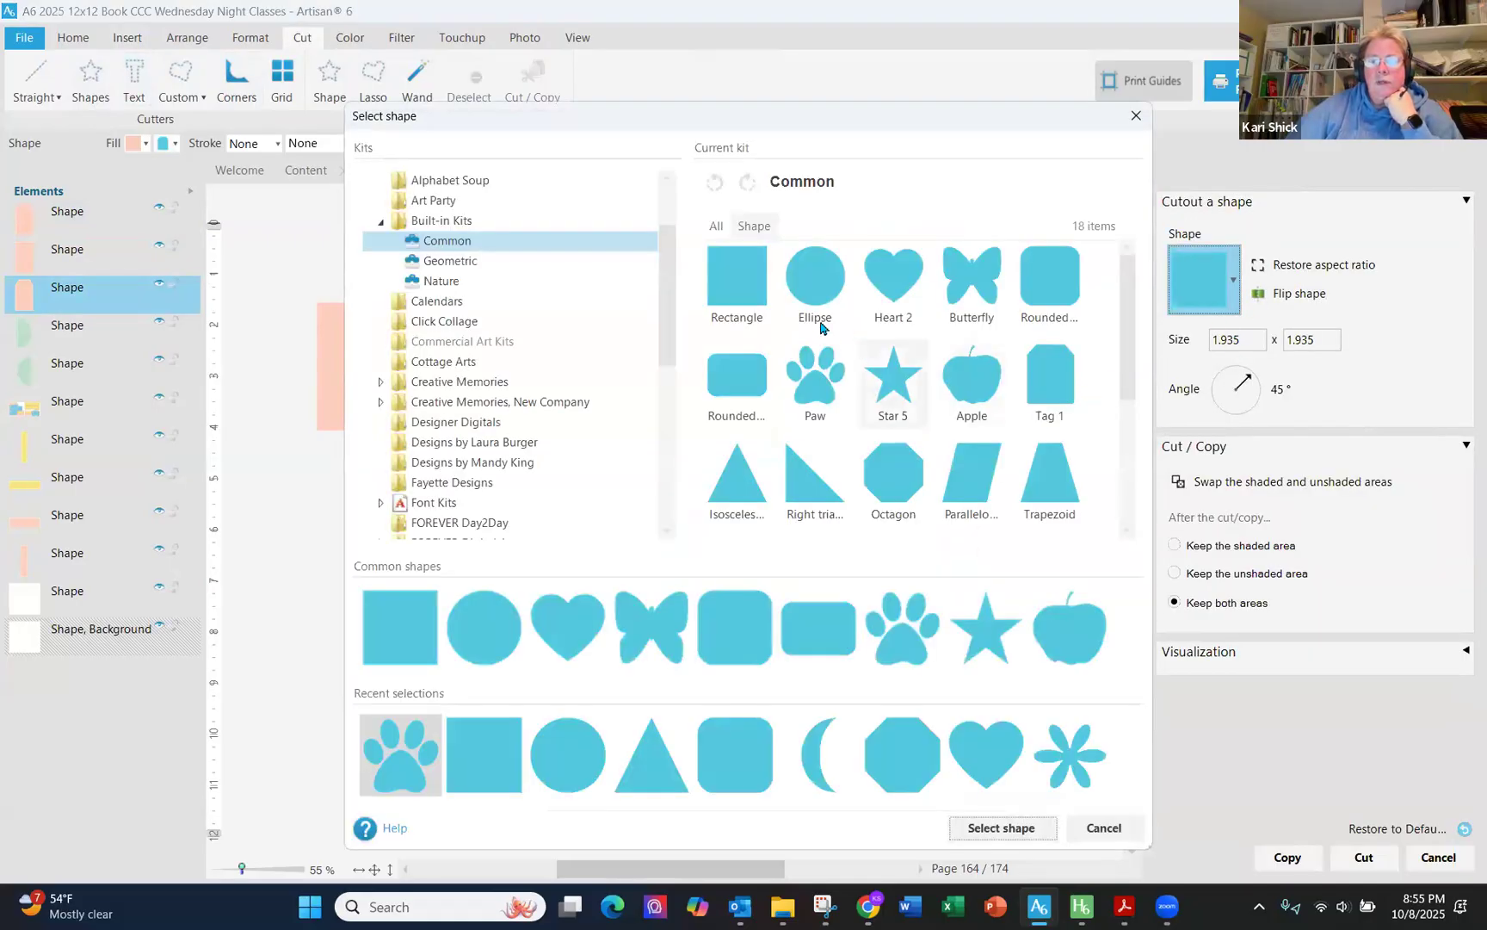
left_click(815, 280)
left_click(998, 827)
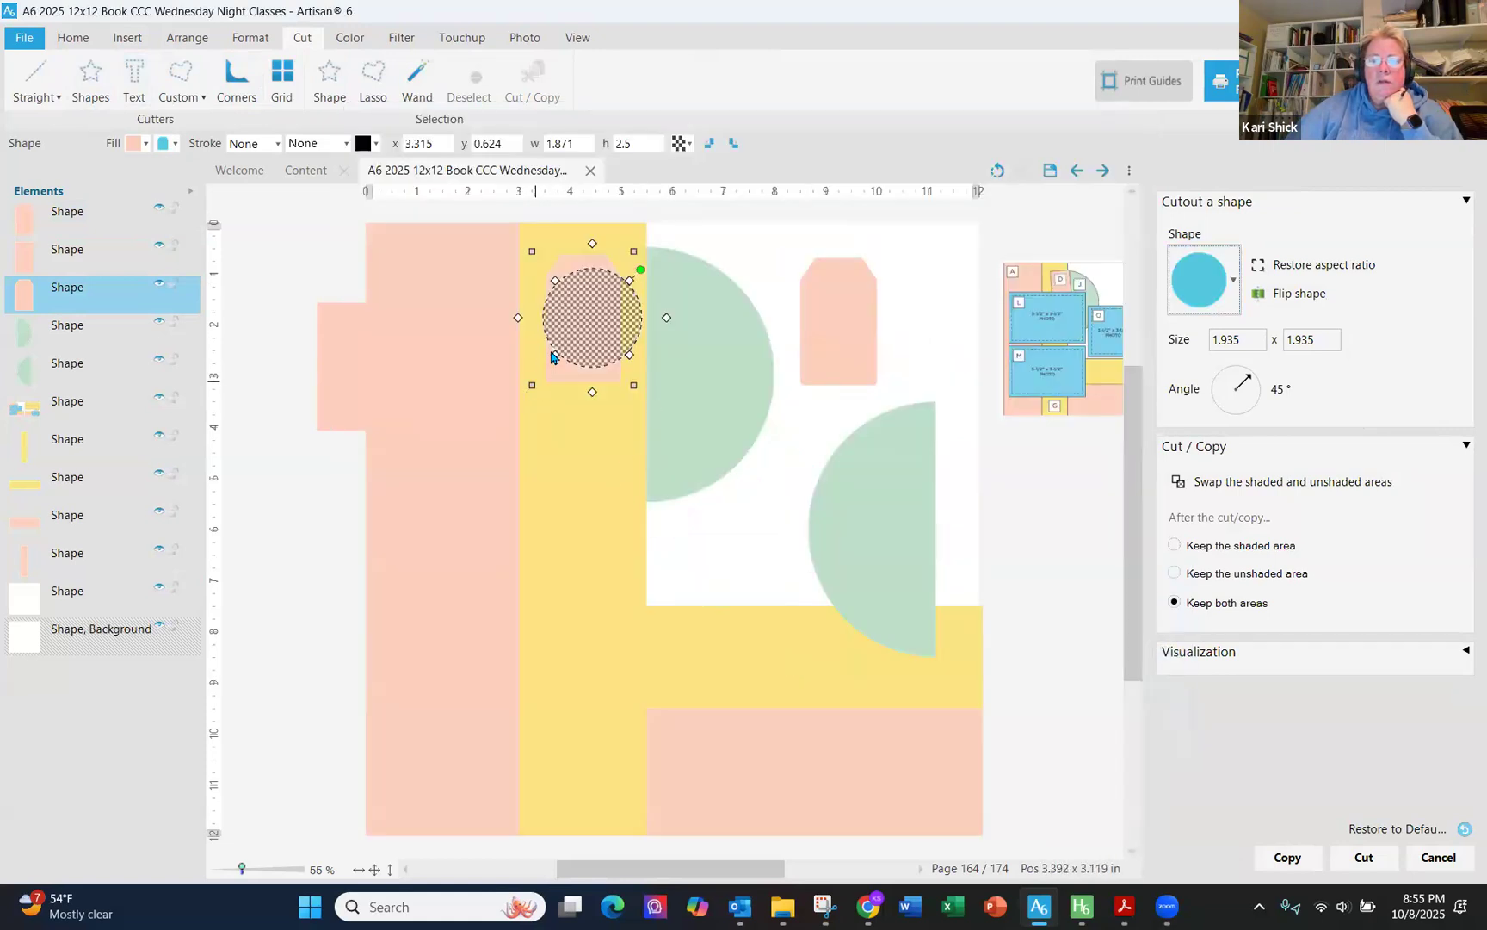
left_click_drag(592, 395, 588, 276)
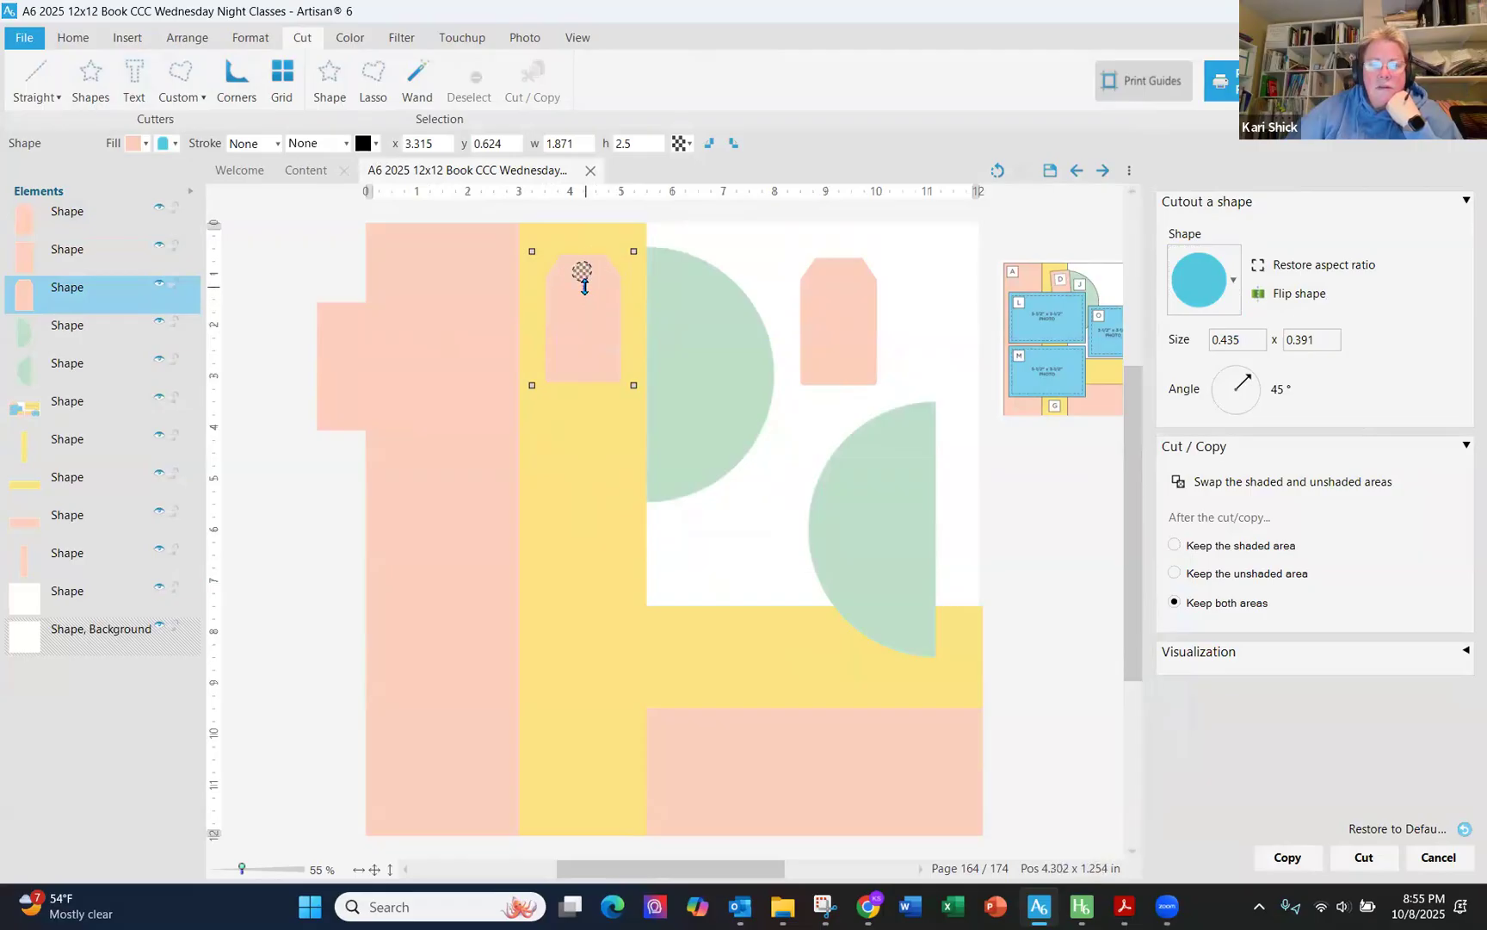
- Size the circle cutter to 0.35 x 0.35 at 0°, keep the unshaded area, and cut the hole
left_click_drag(585, 287, 585, 288)
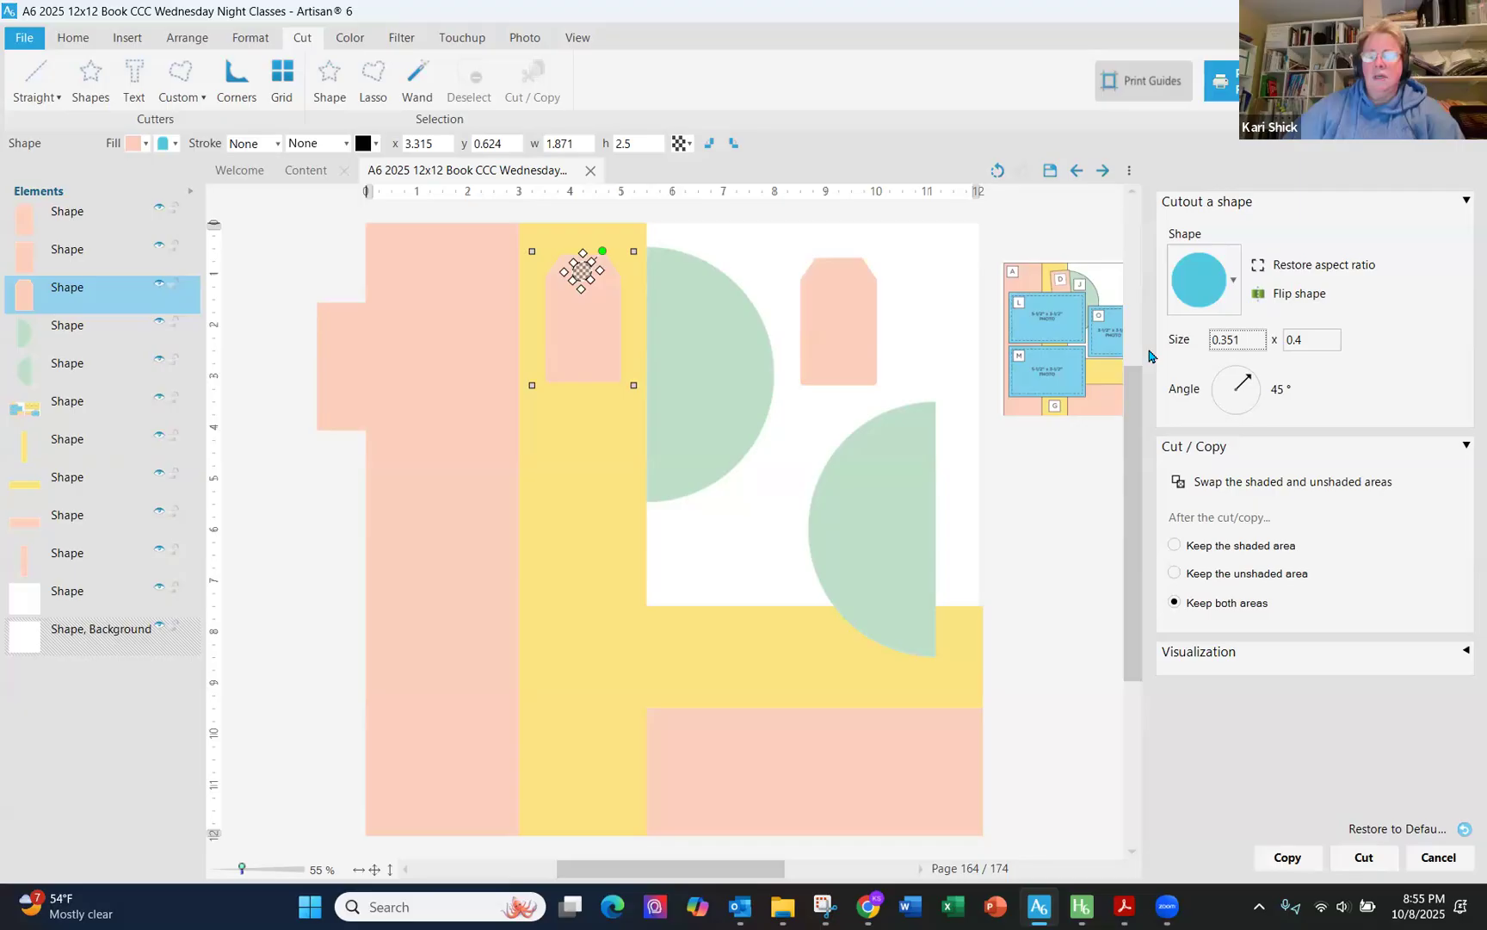
type("5")
key("Tab")
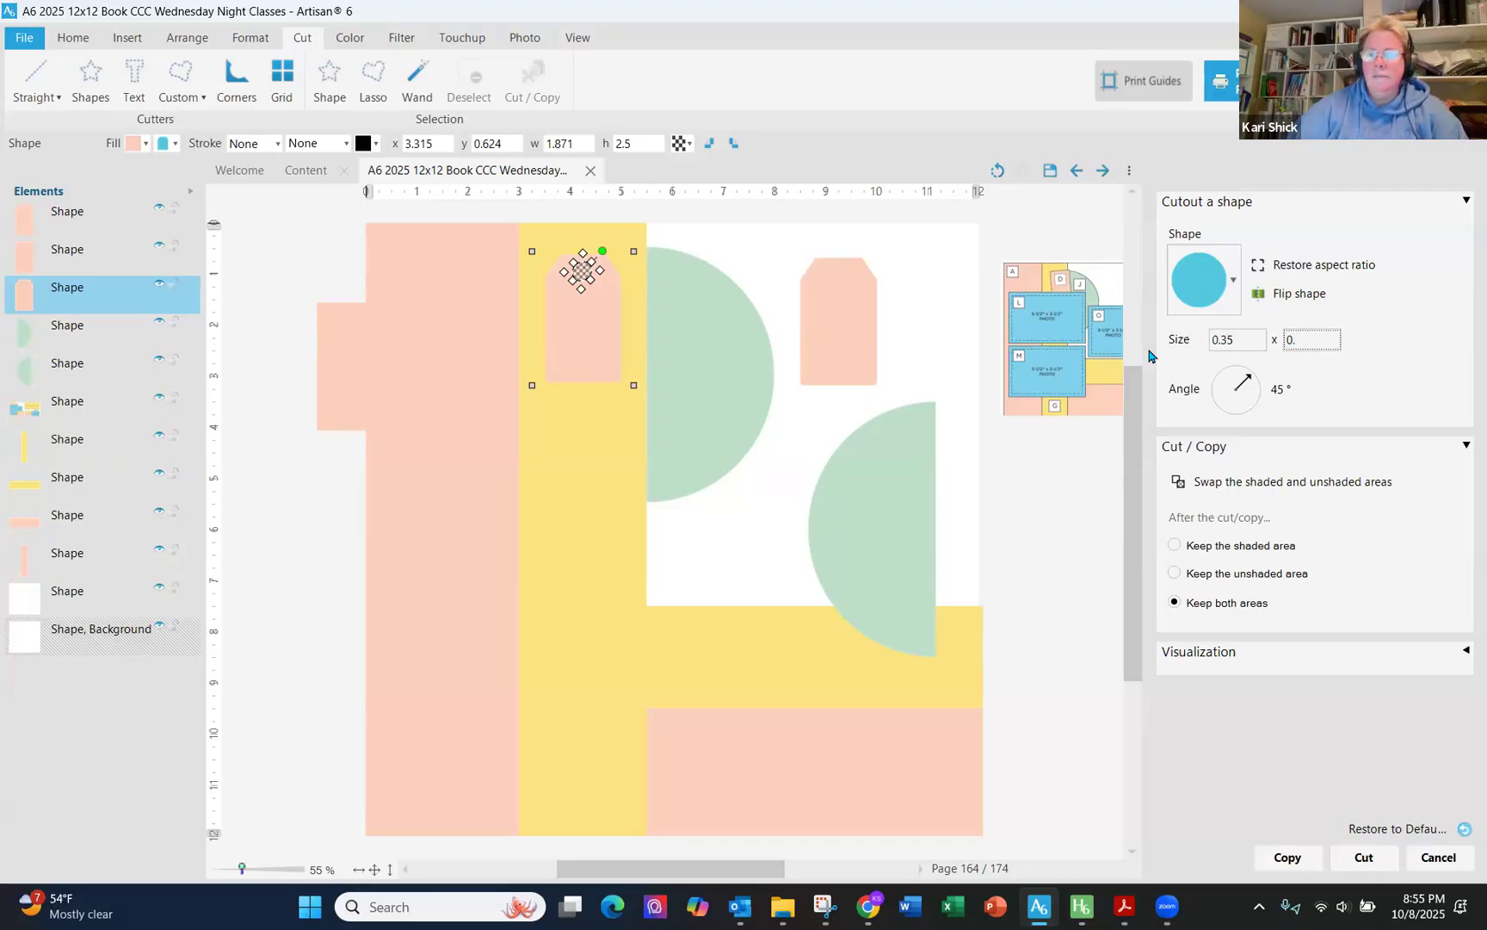
key("Tab")
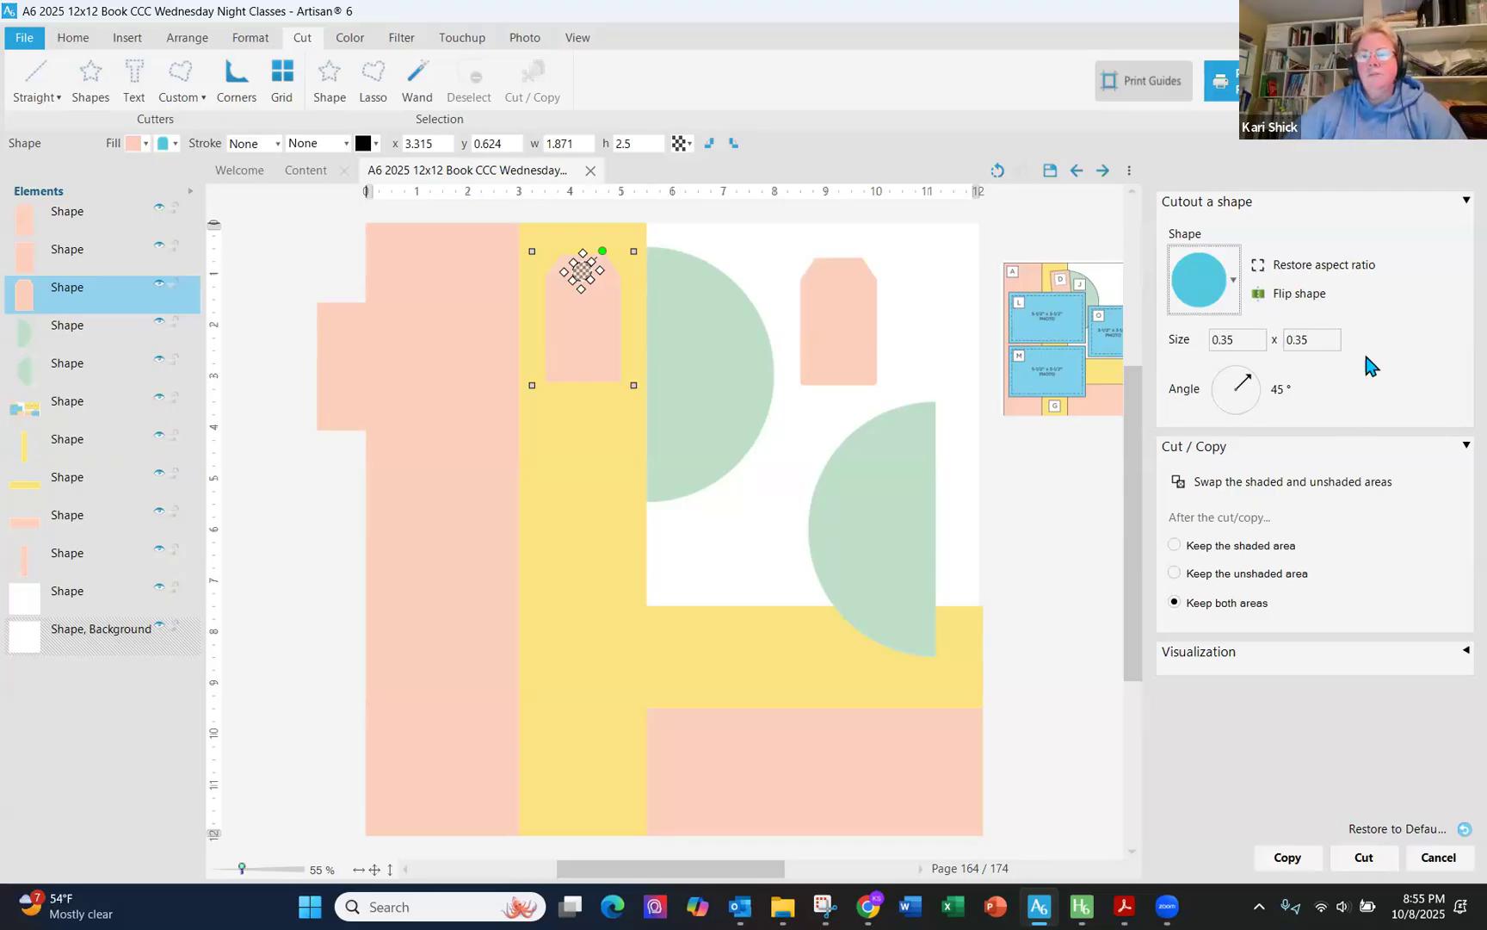
left_click(1274, 392)
double_click(1274, 394)
type("0")
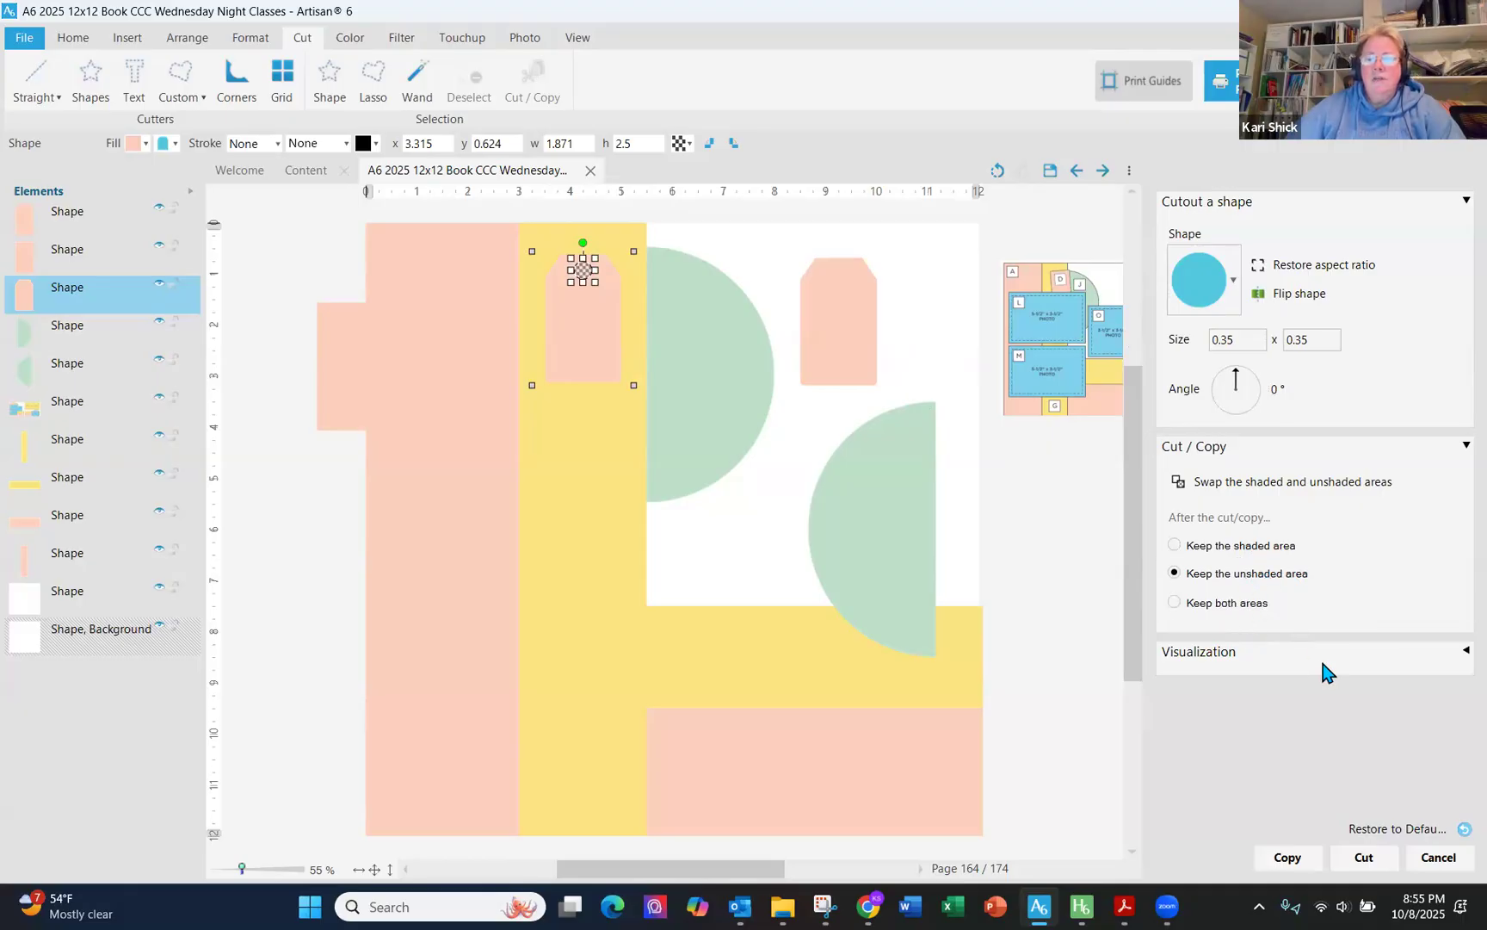
left_click(1362, 858)
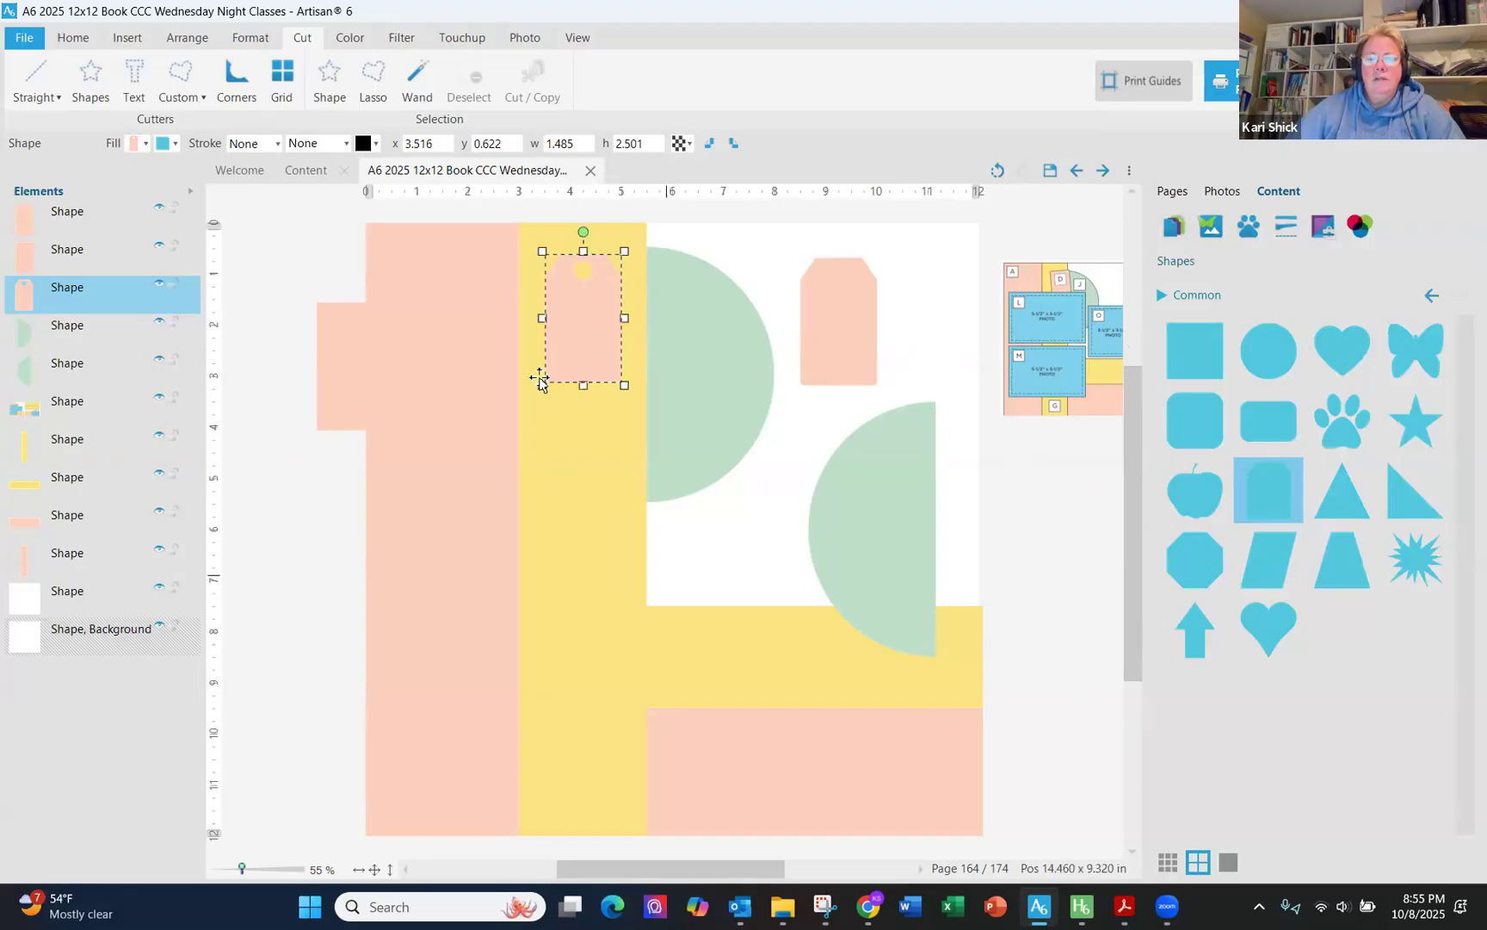
mouse_move(595, 326)
left_mouse_down()
mouse_move(686, 388)
mouse_move(734, 345)
mouse_move(707, 406)
mouse_move(704, 355)
mouse_move(591, 329)
left_mouse_up()
- Try to add an ellipse hole to the second tab by editing its shape with an added ellipse figure
left_click(851, 341)
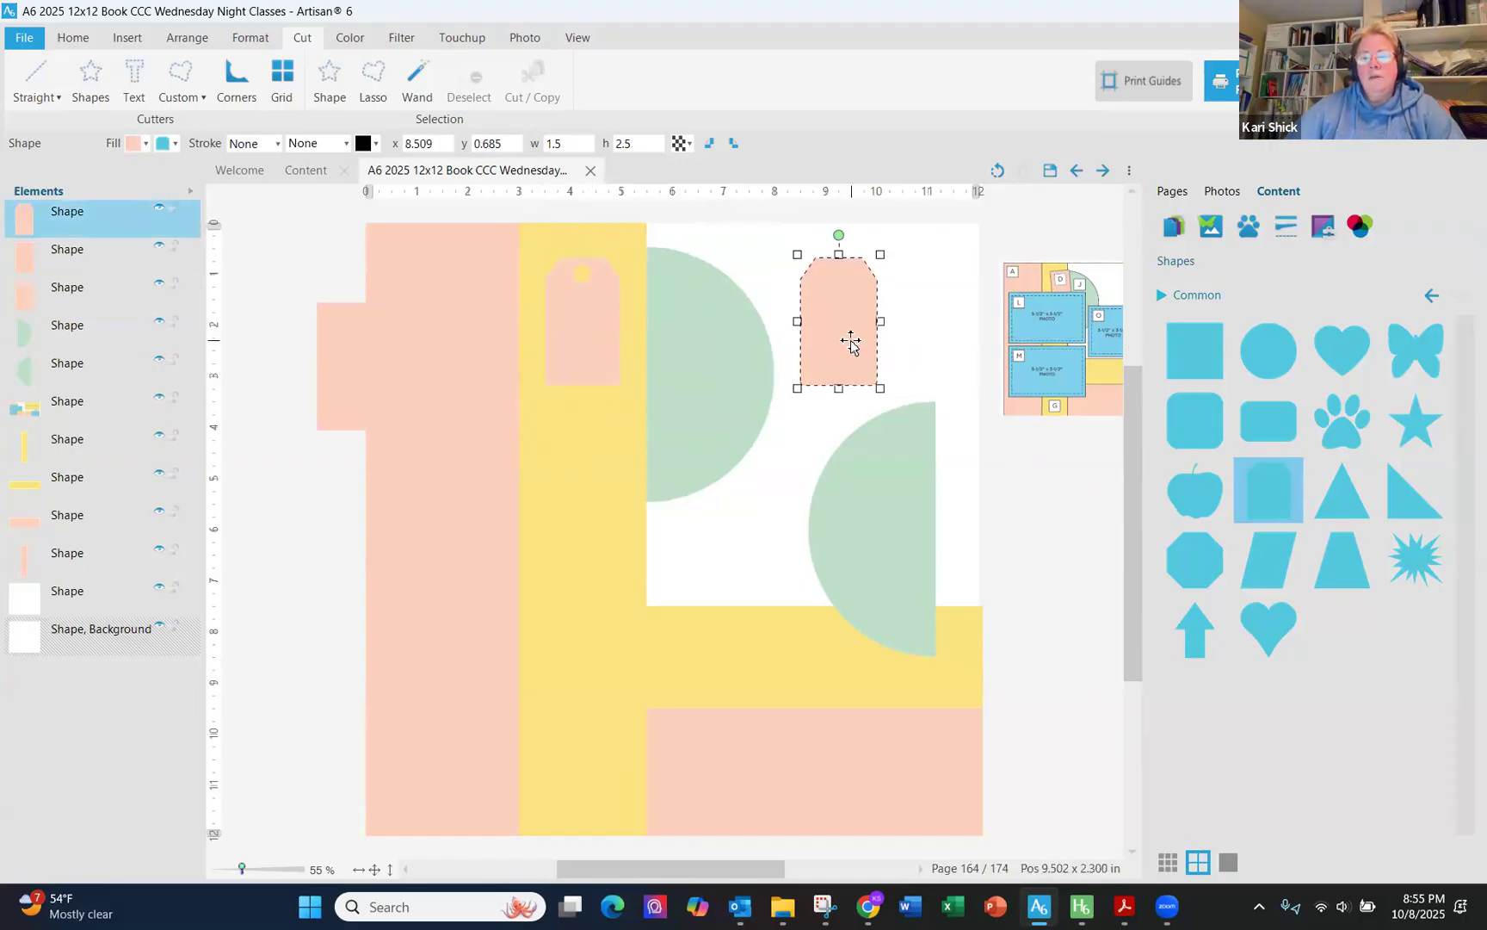
right_click(851, 341)
mouse_move(975, 370)
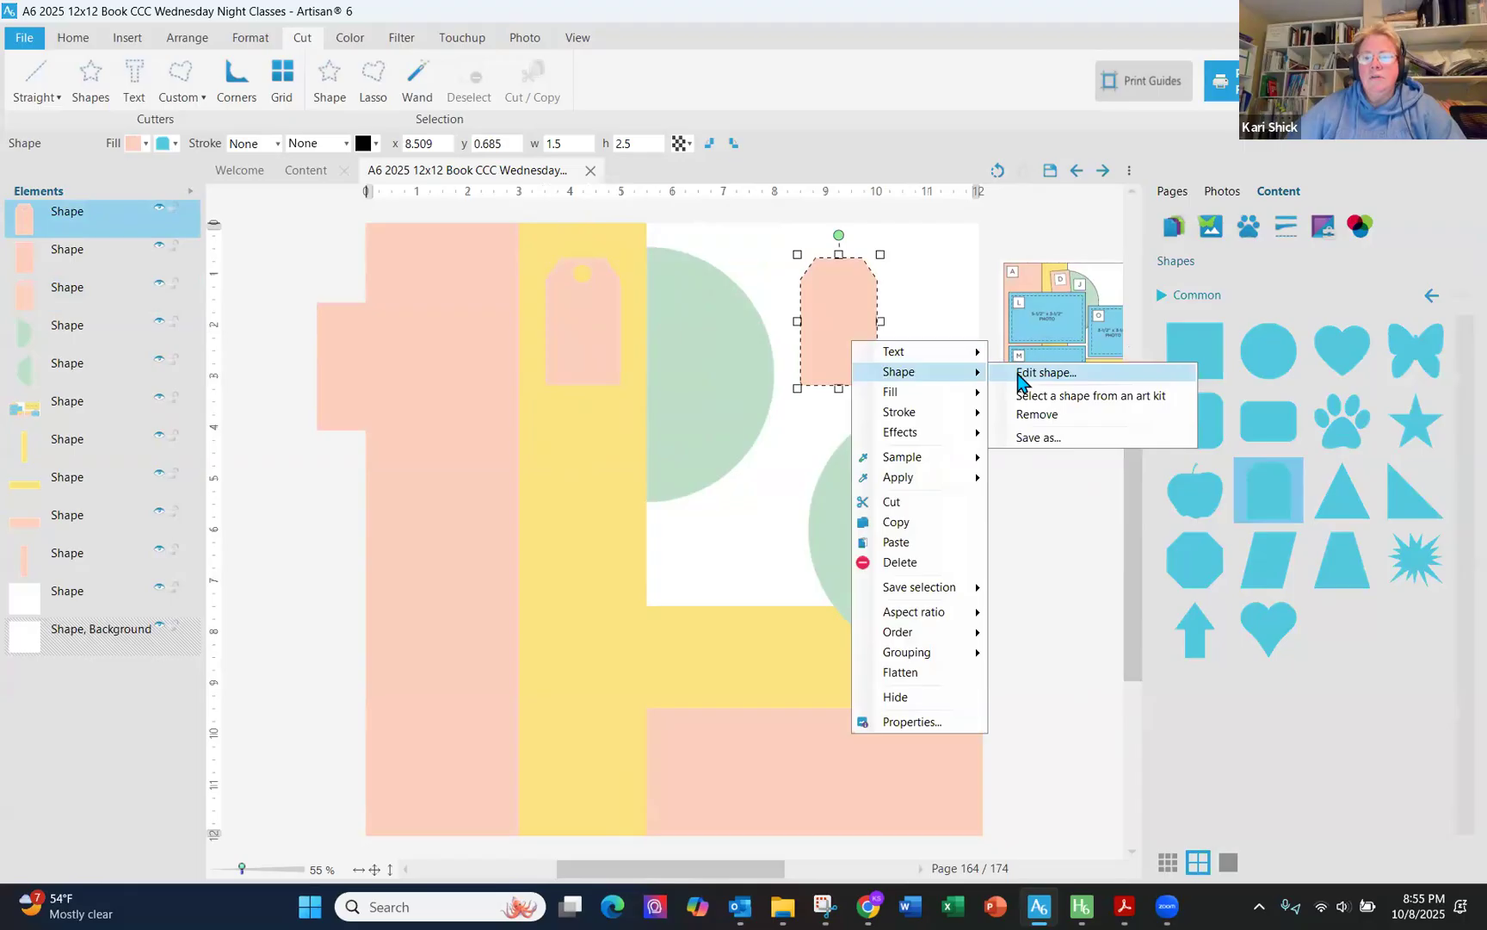
left_click(1022, 375)
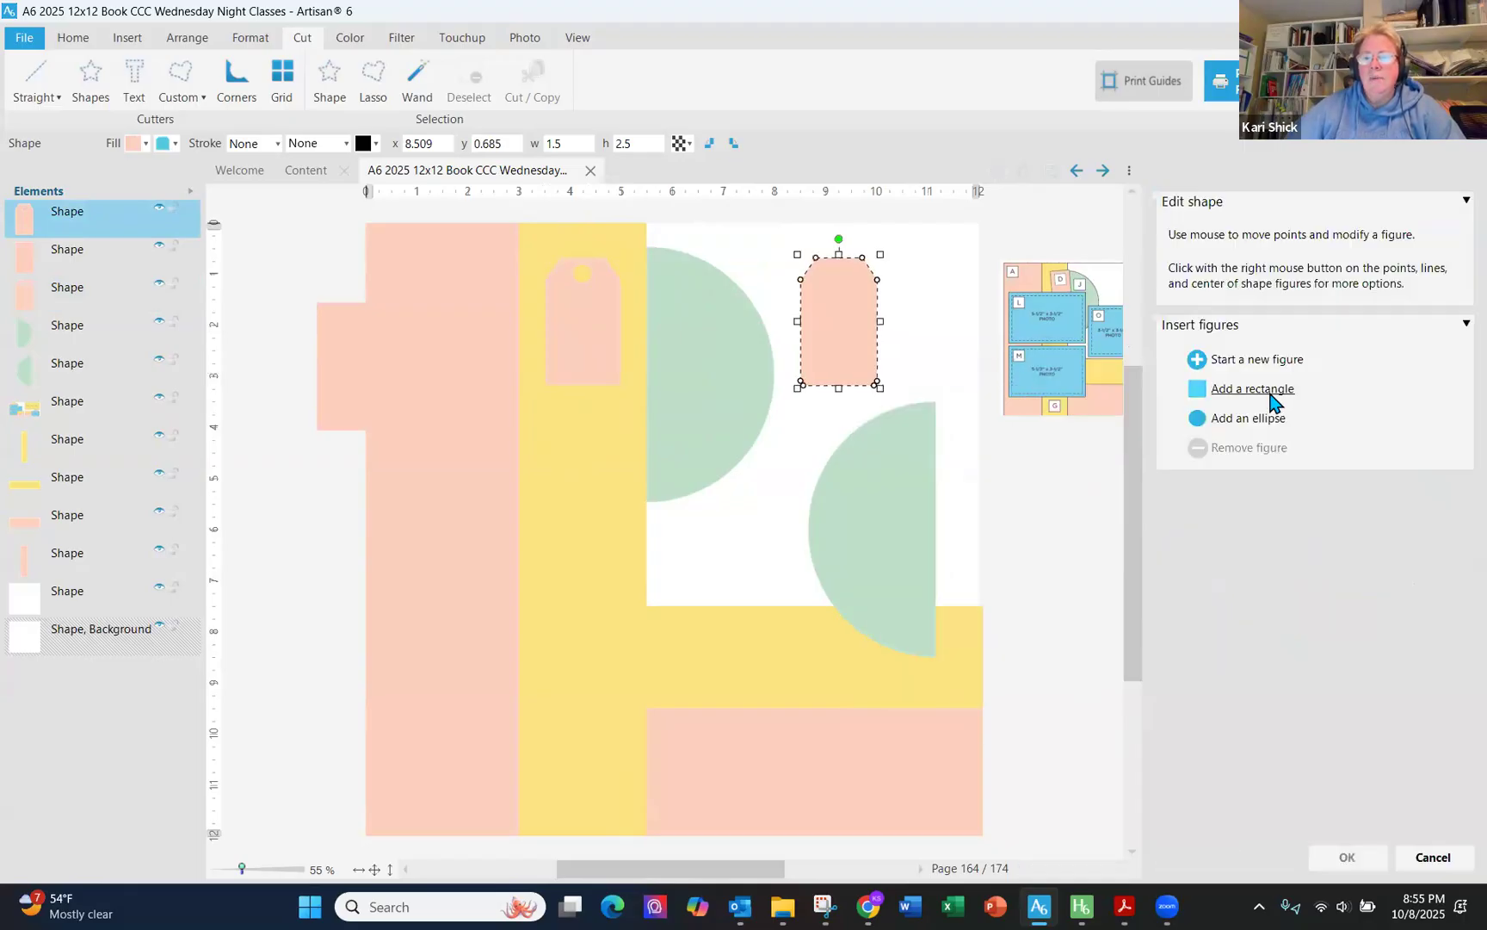
left_click(1251, 422)
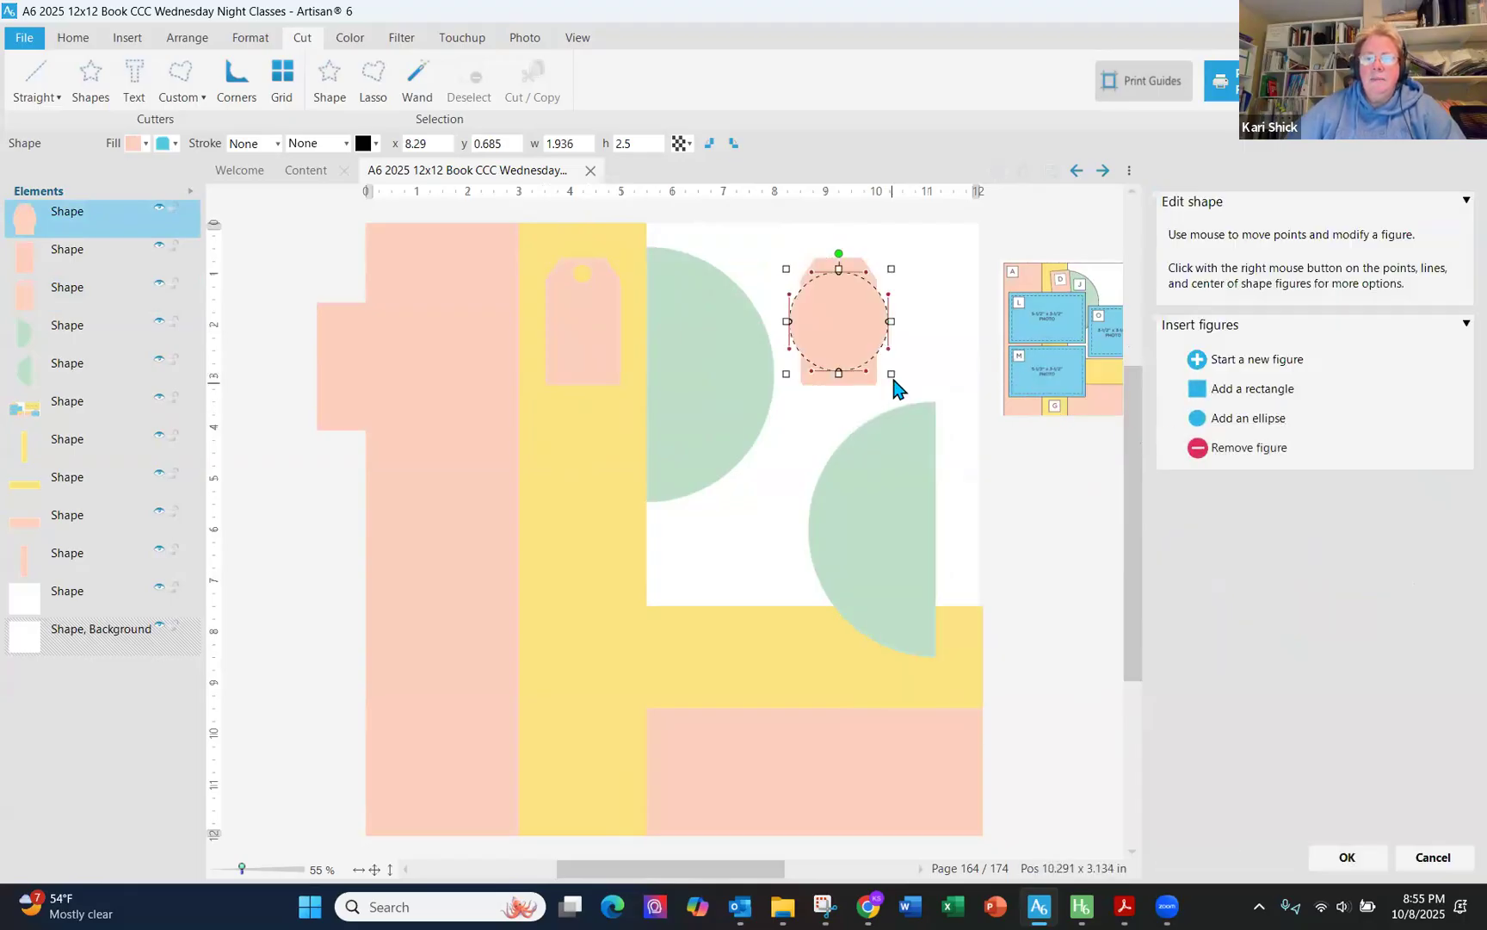
left_click_drag(863, 345, 808, 291)
left_click(800, 283)
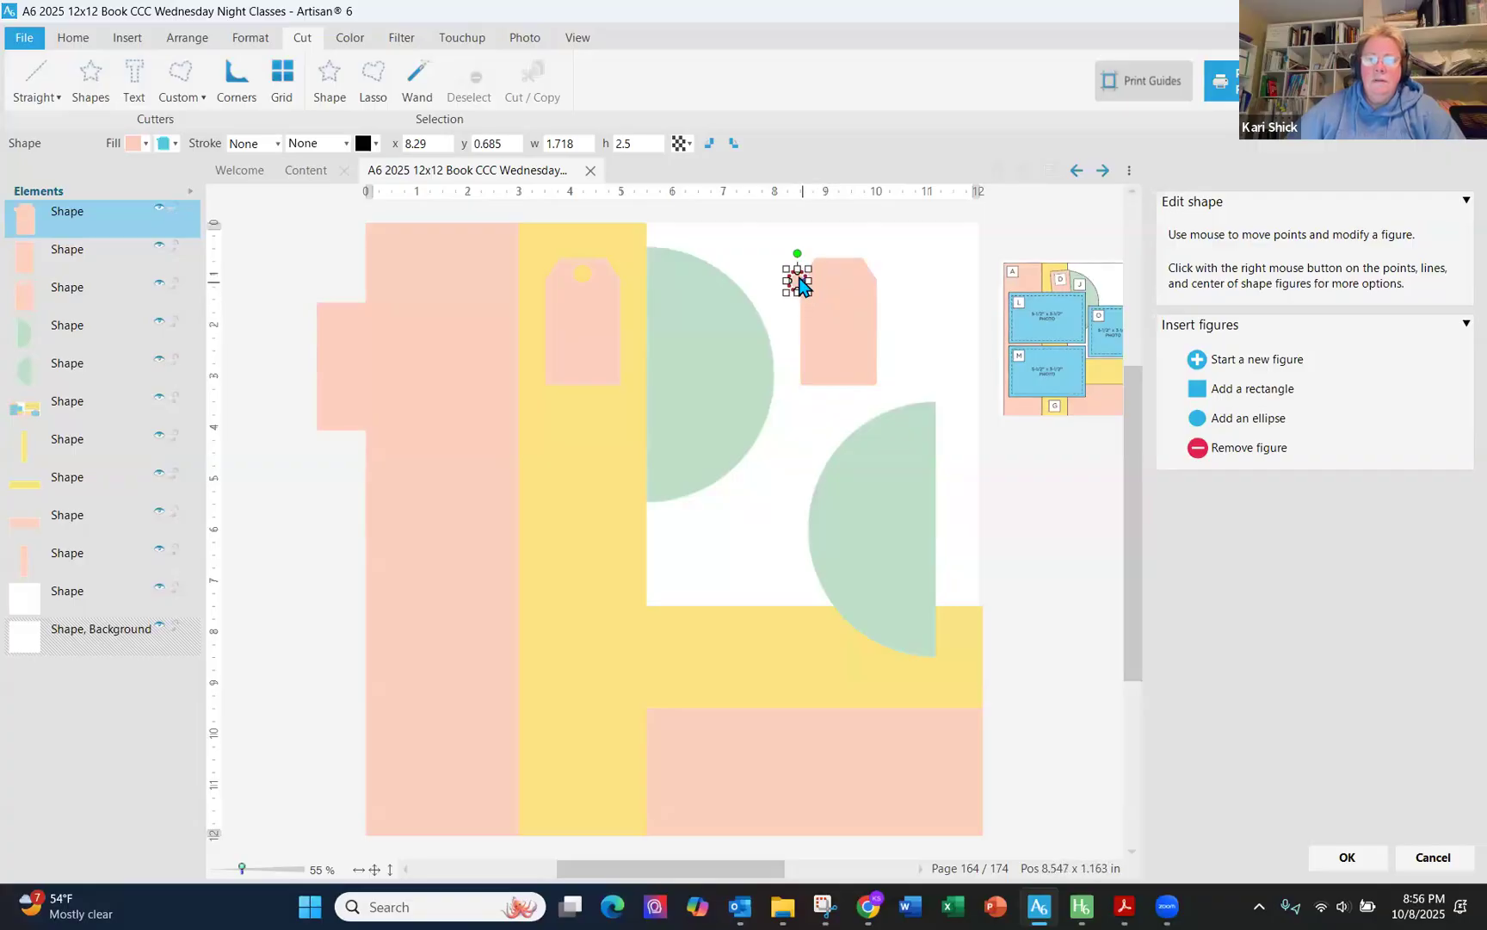
mouse_move(805, 280)
left_mouse_down()
mouse_move(824, 278)
mouse_move(805, 276)
left_mouse_up()
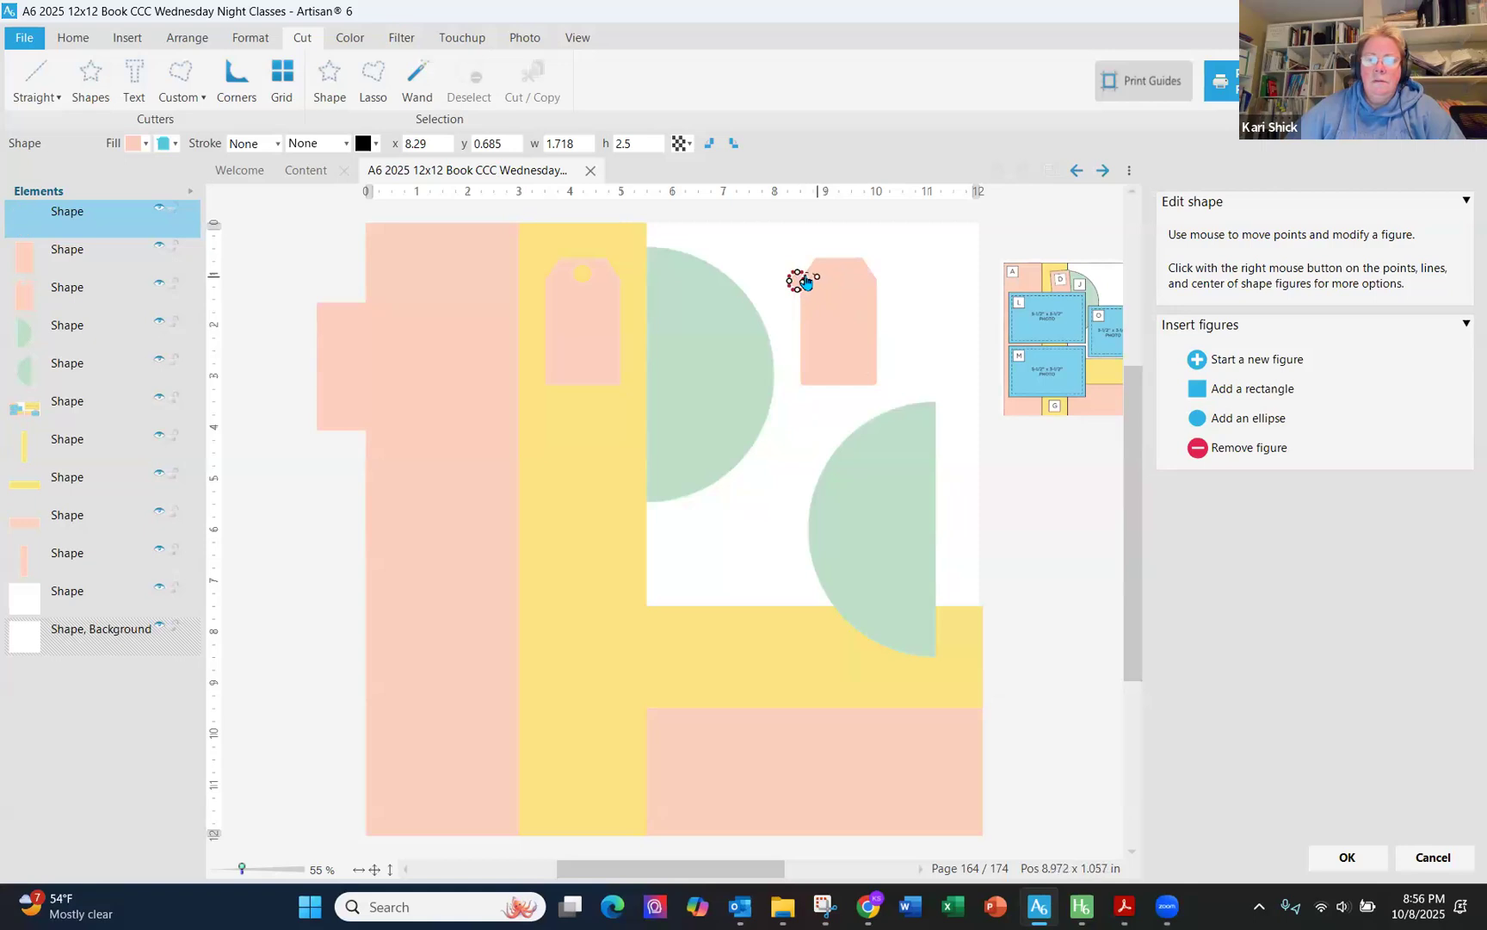
left_click(799, 281)
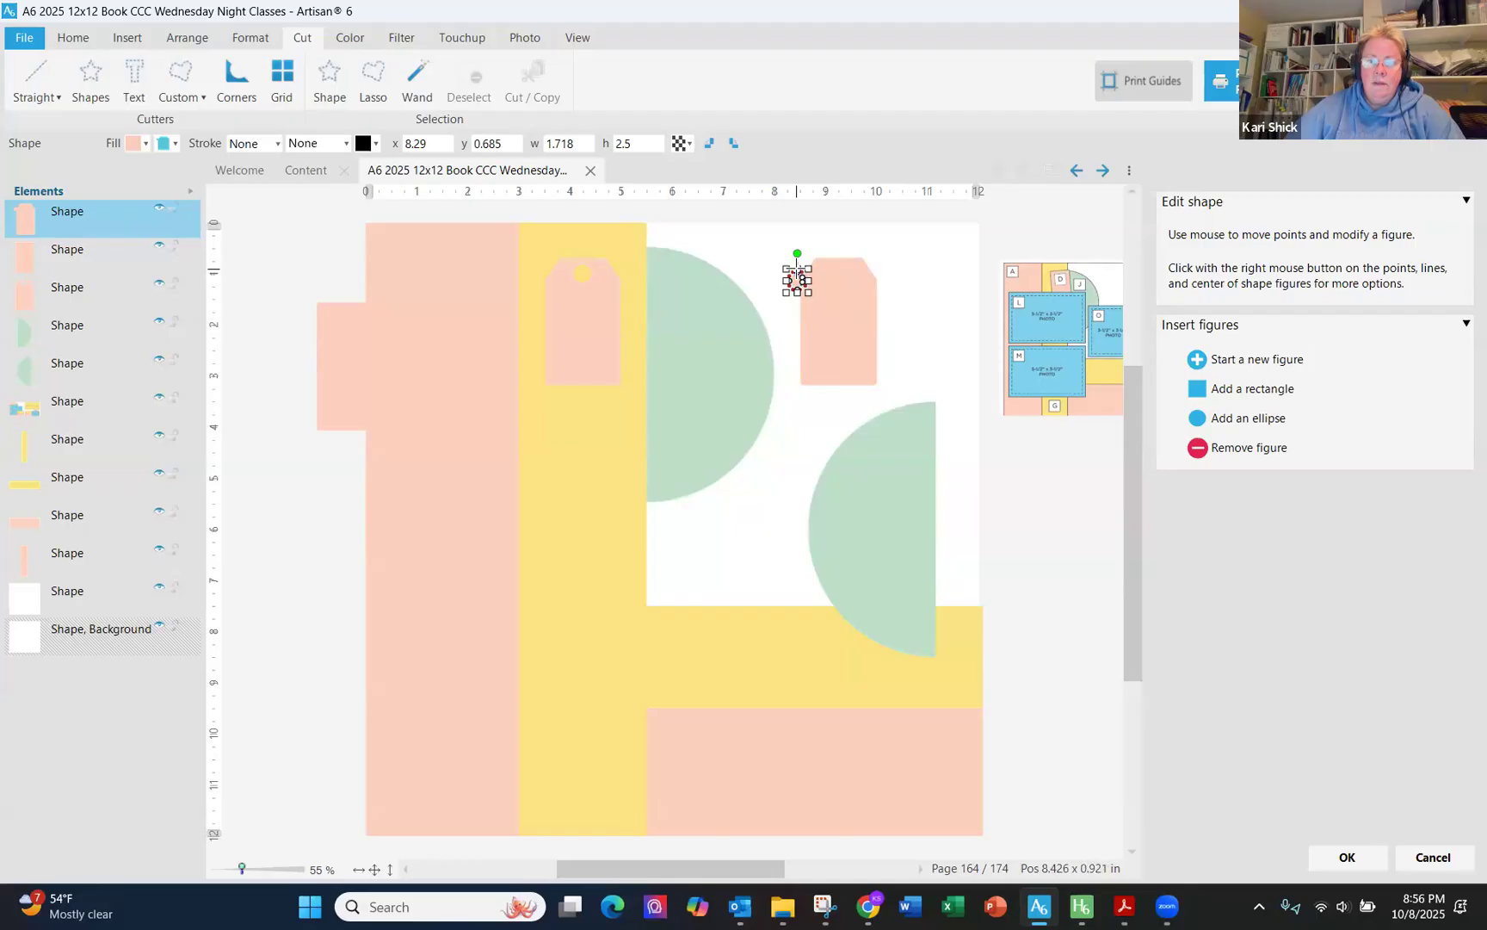
left_click_drag(805, 281, 830, 277)
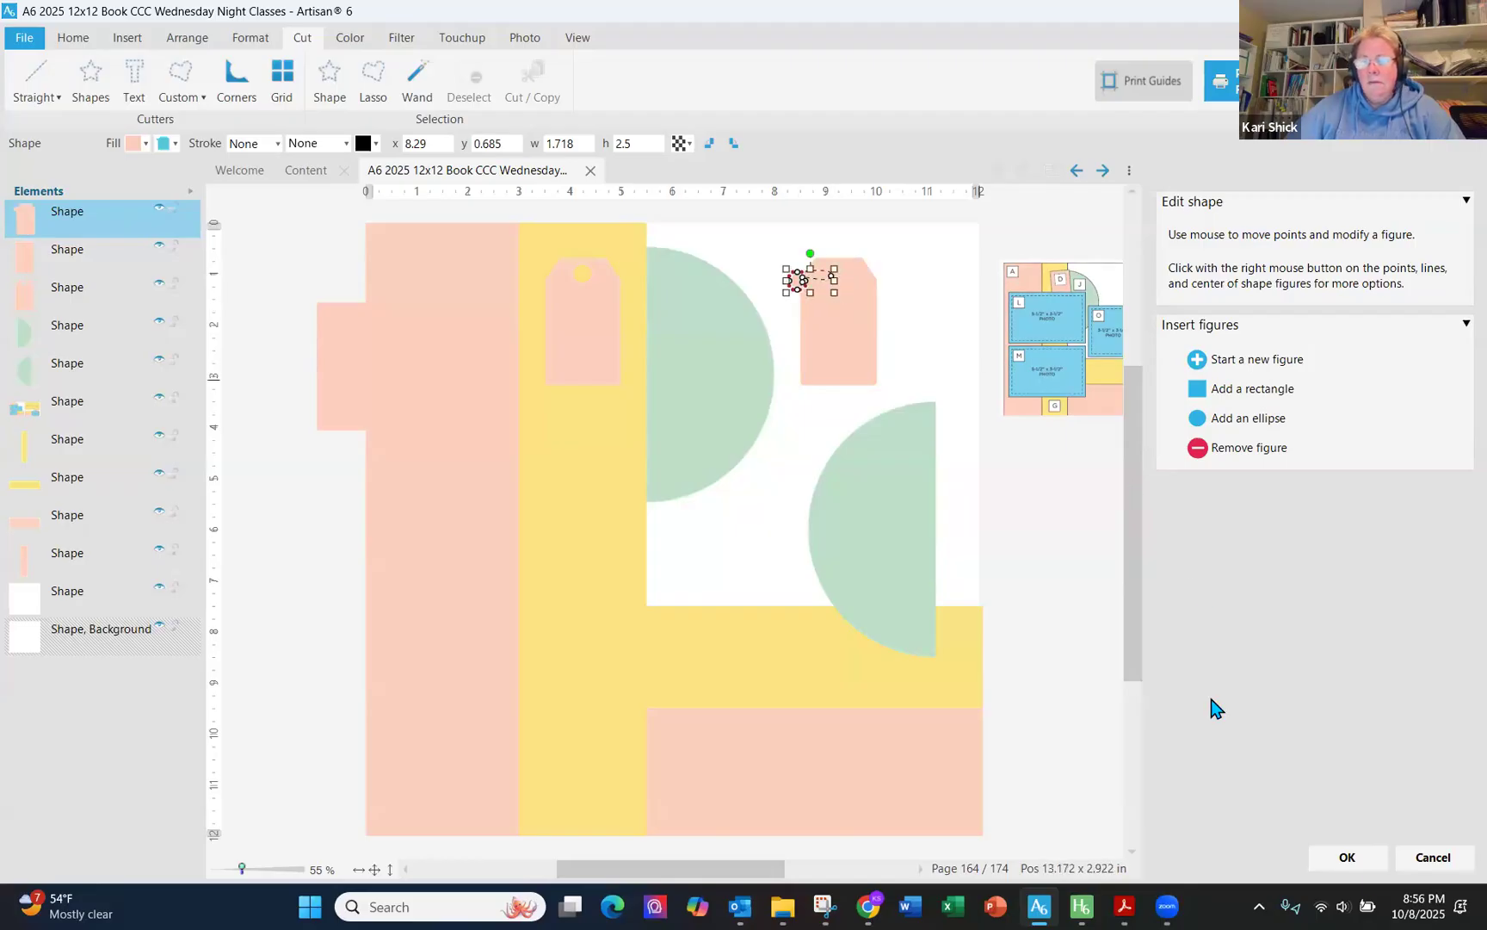
left_click(1431, 857)
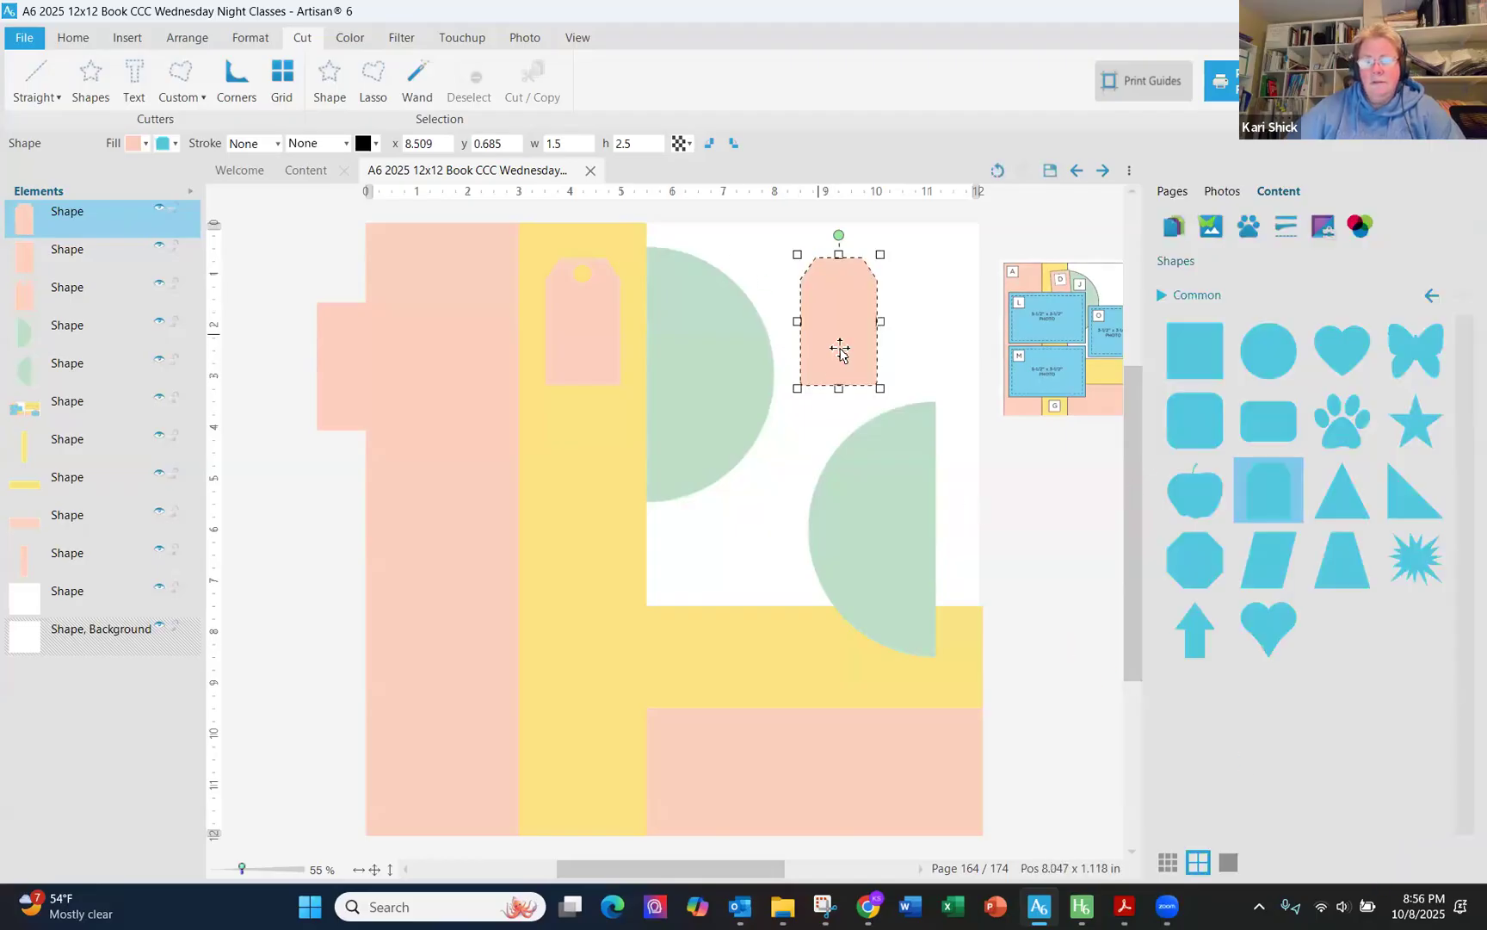
right_click(840, 349)
mouse_move(890, 382)
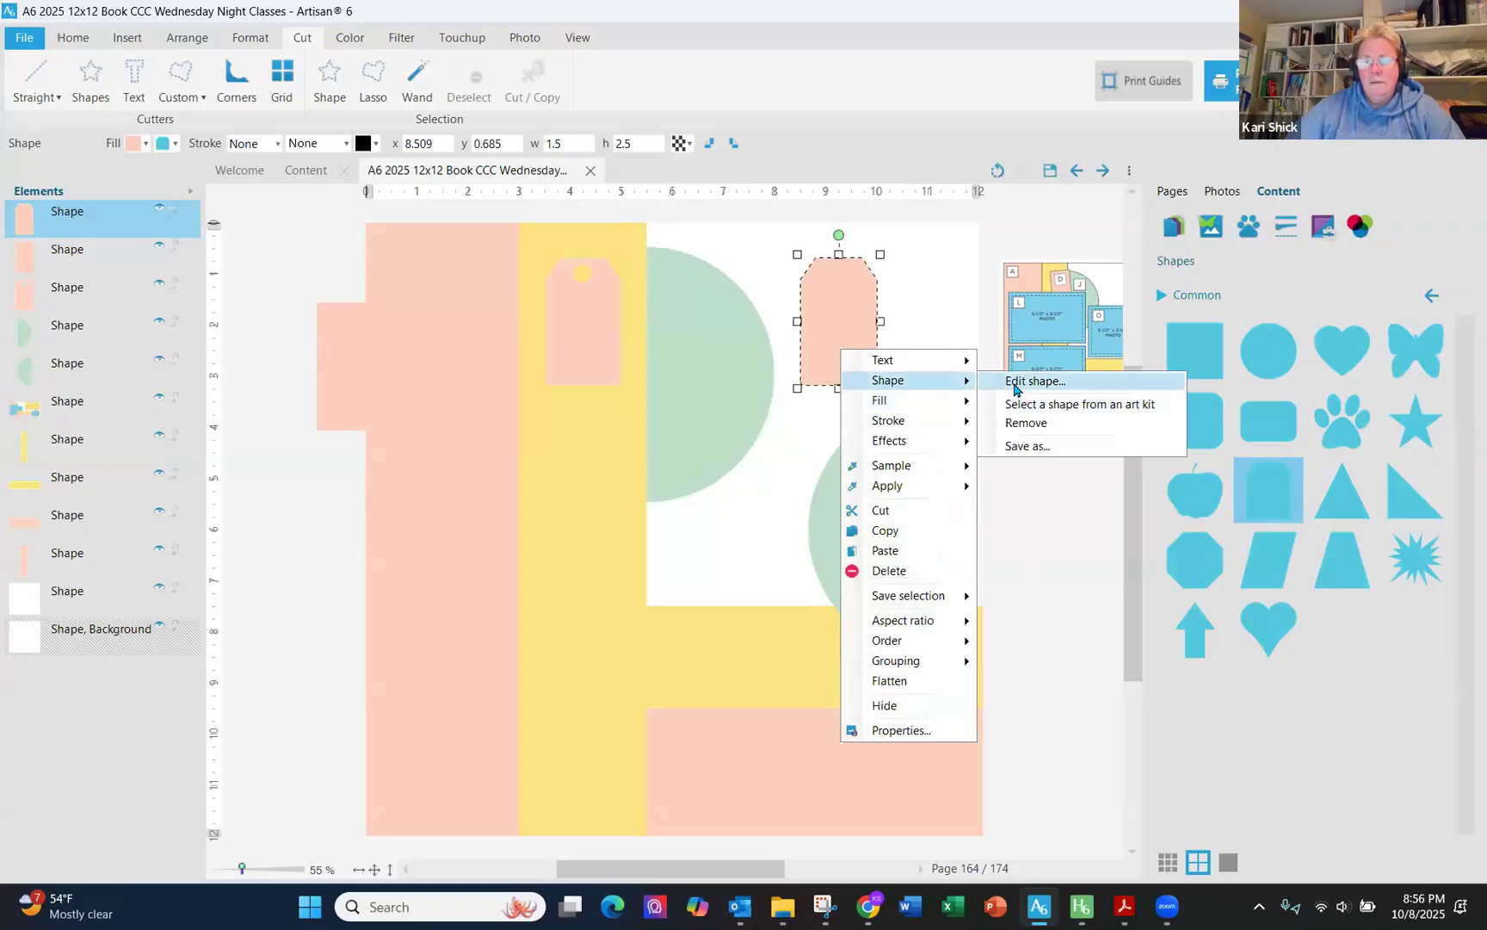
left_click(1016, 381)
left_click(1217, 418)
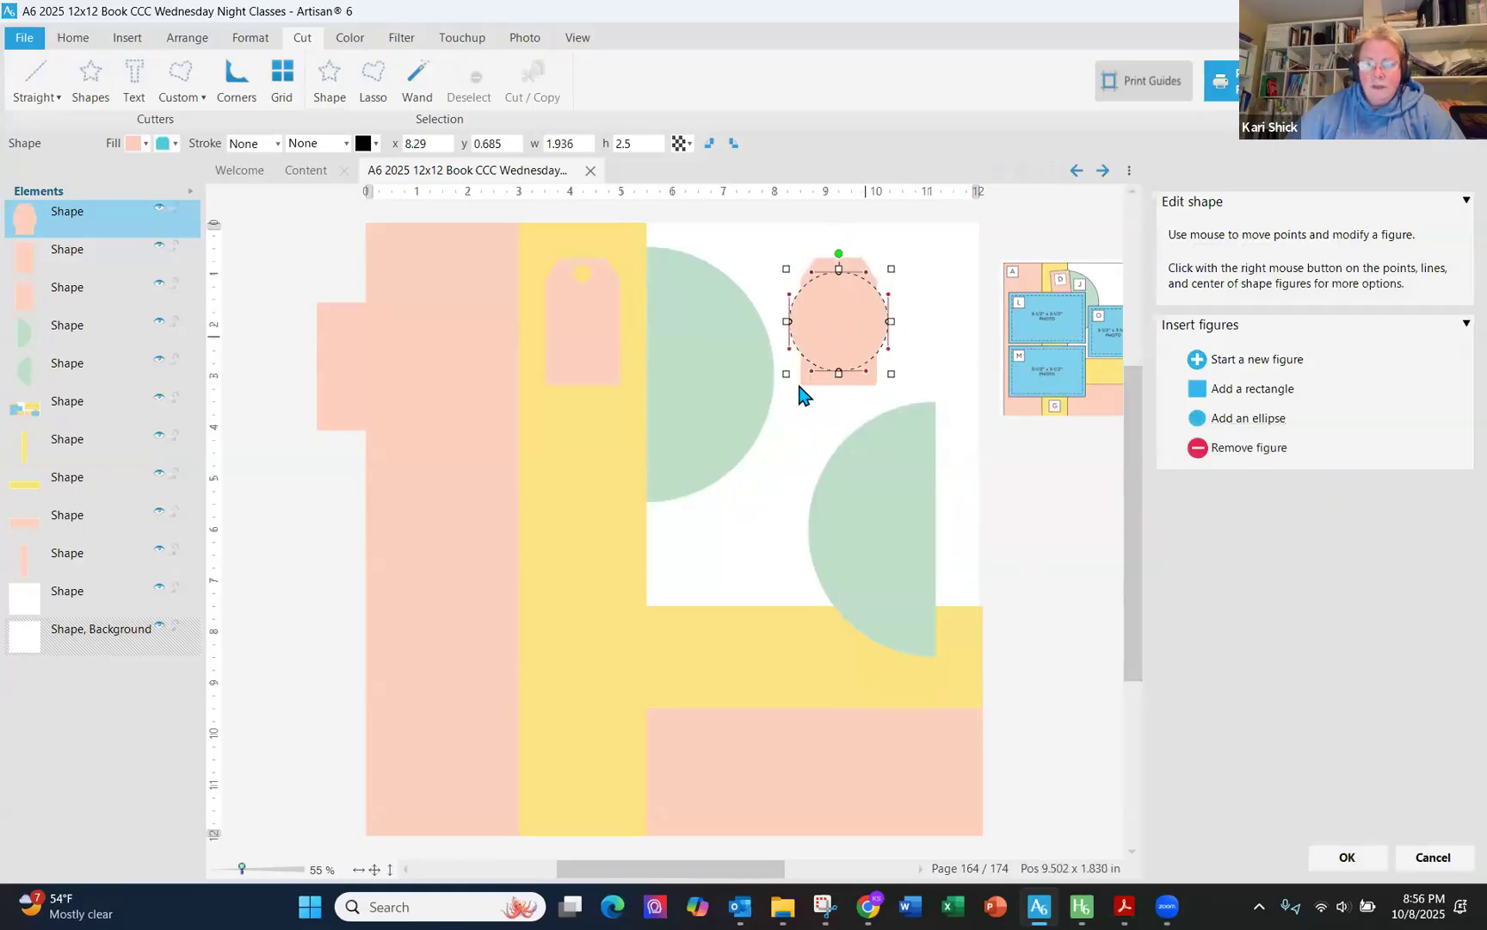
left_click_drag(803, 357, 857, 300)
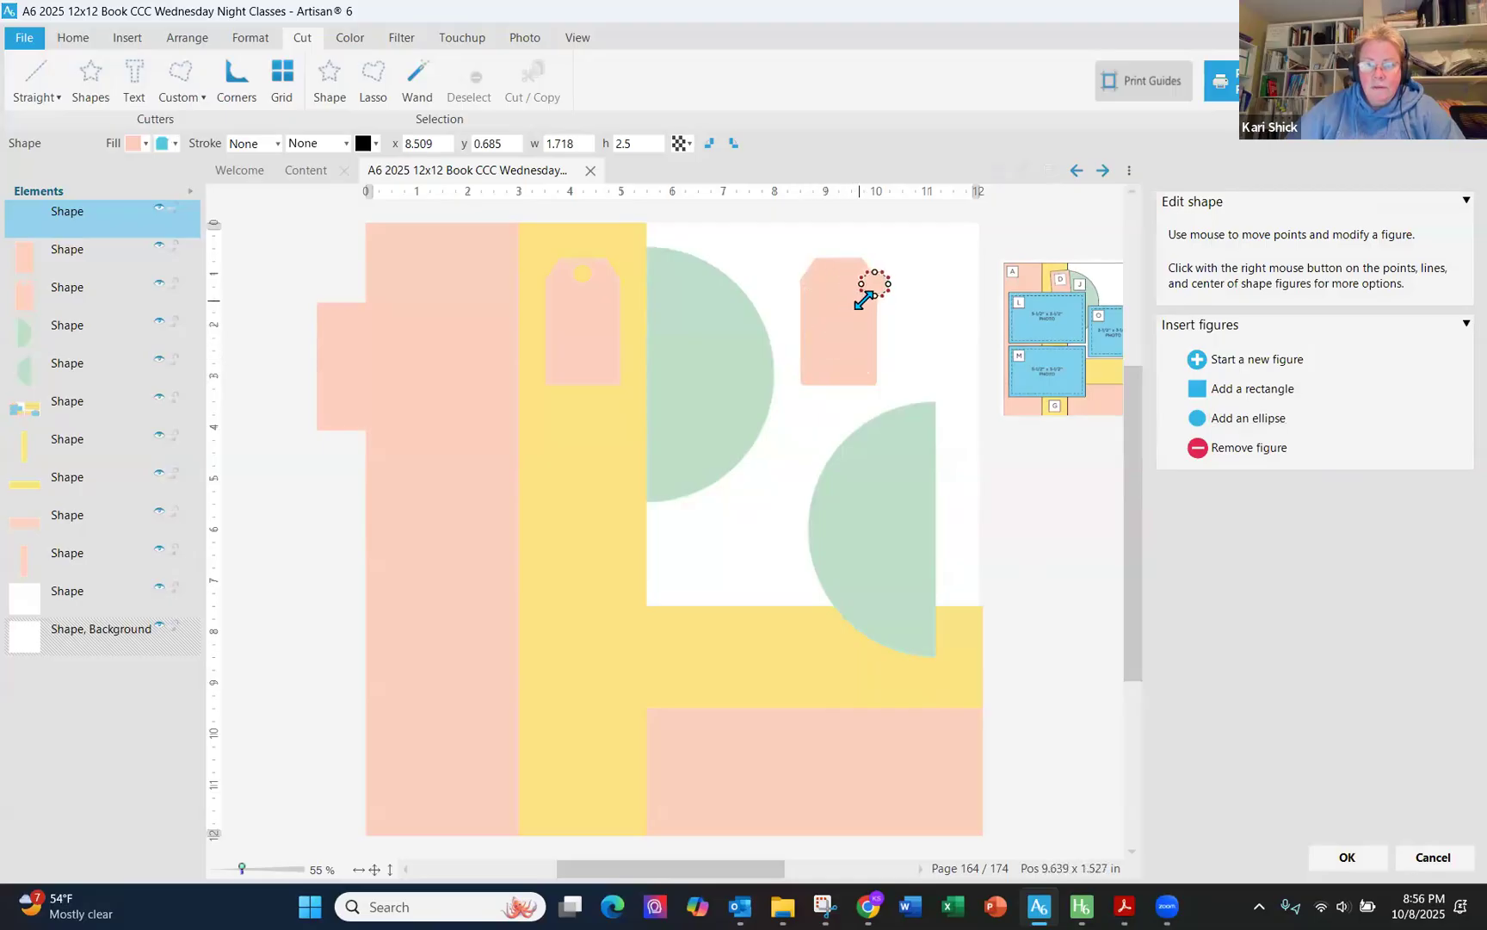
left_click(1431, 856)
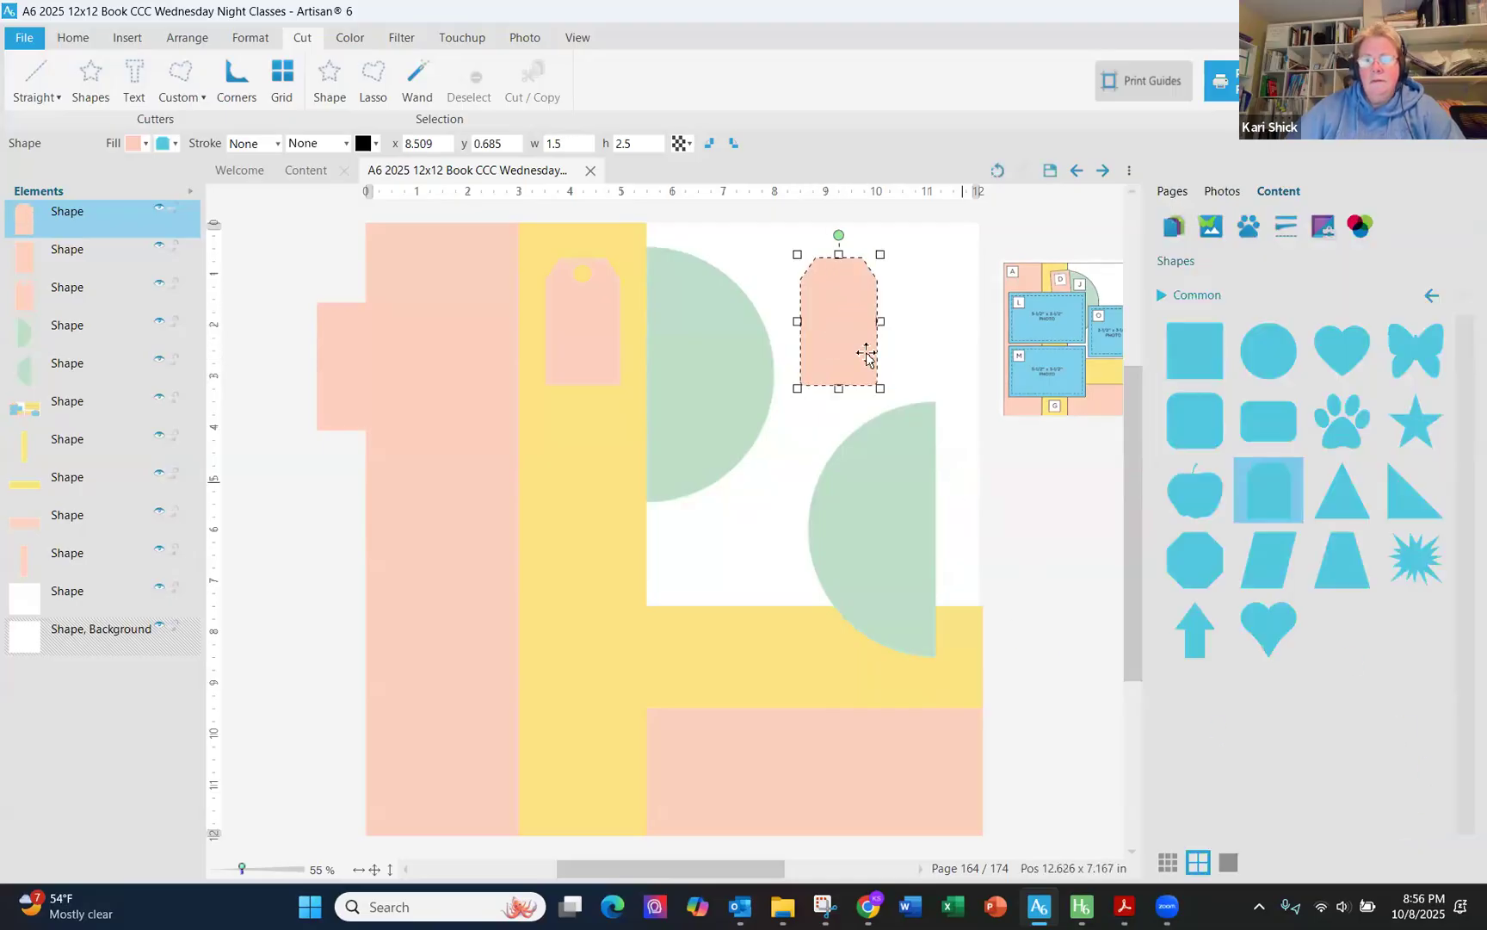
right_click(827, 309)
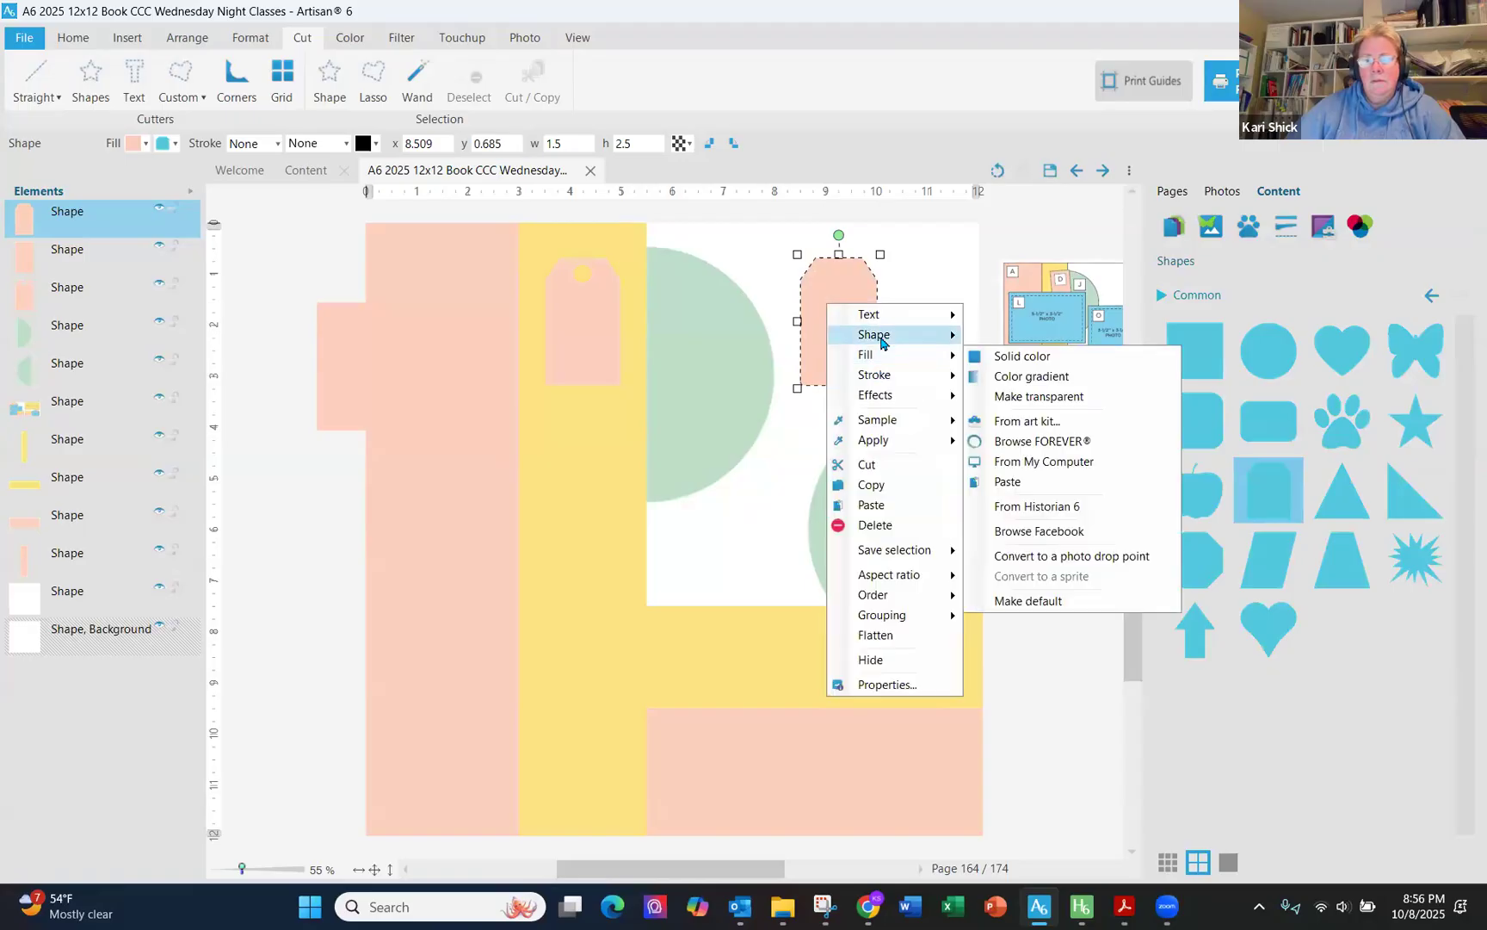
mouse_move(895, 334)
left_click(1111, 336)
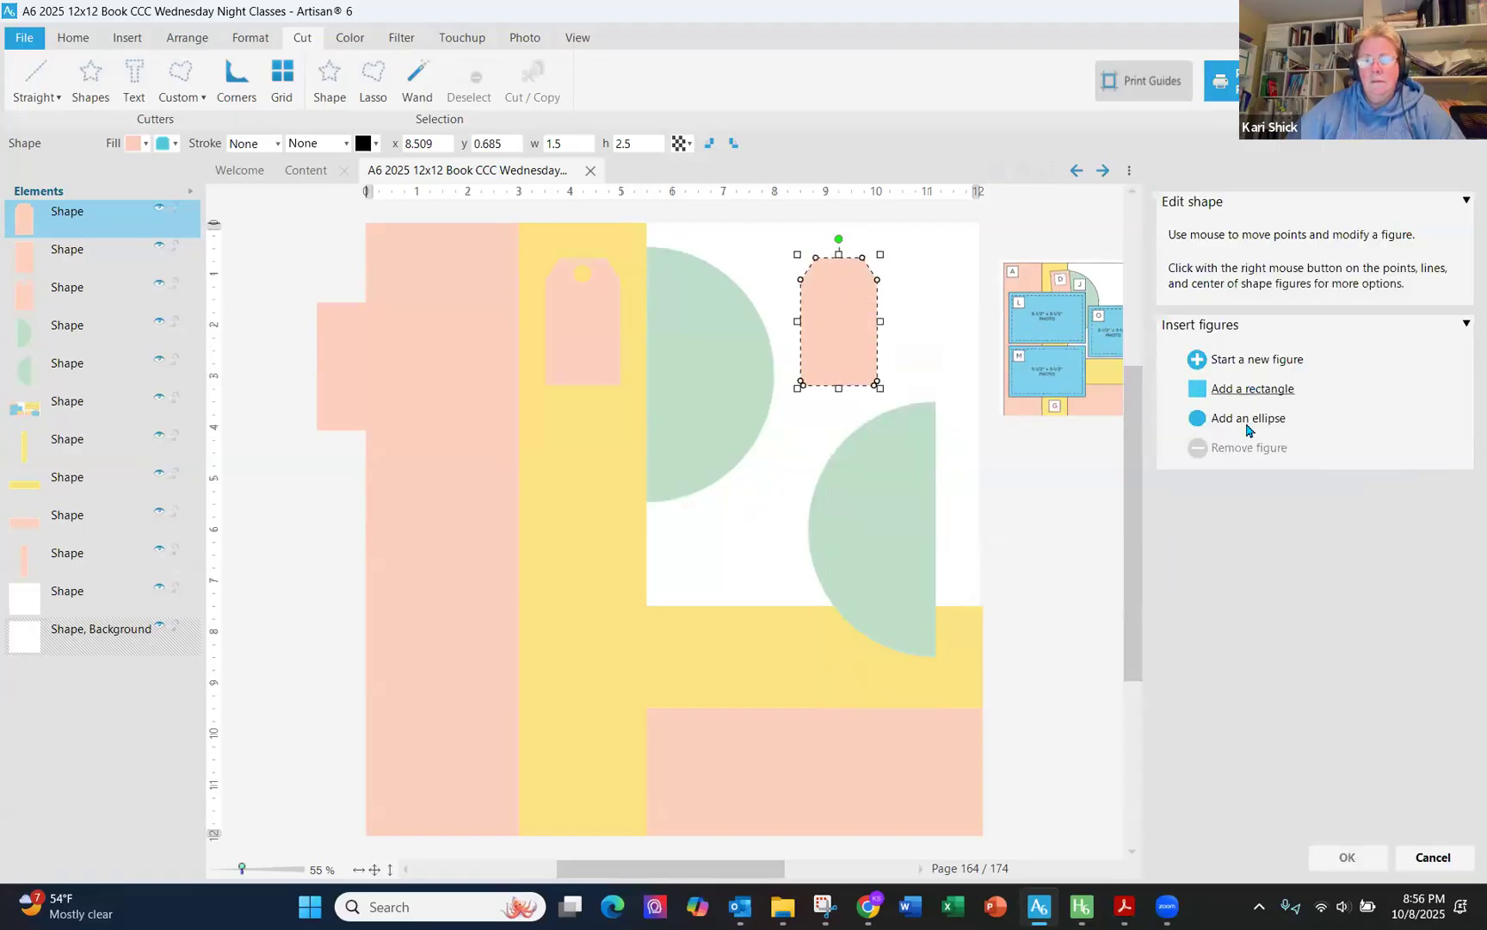
left_click(1248, 418)
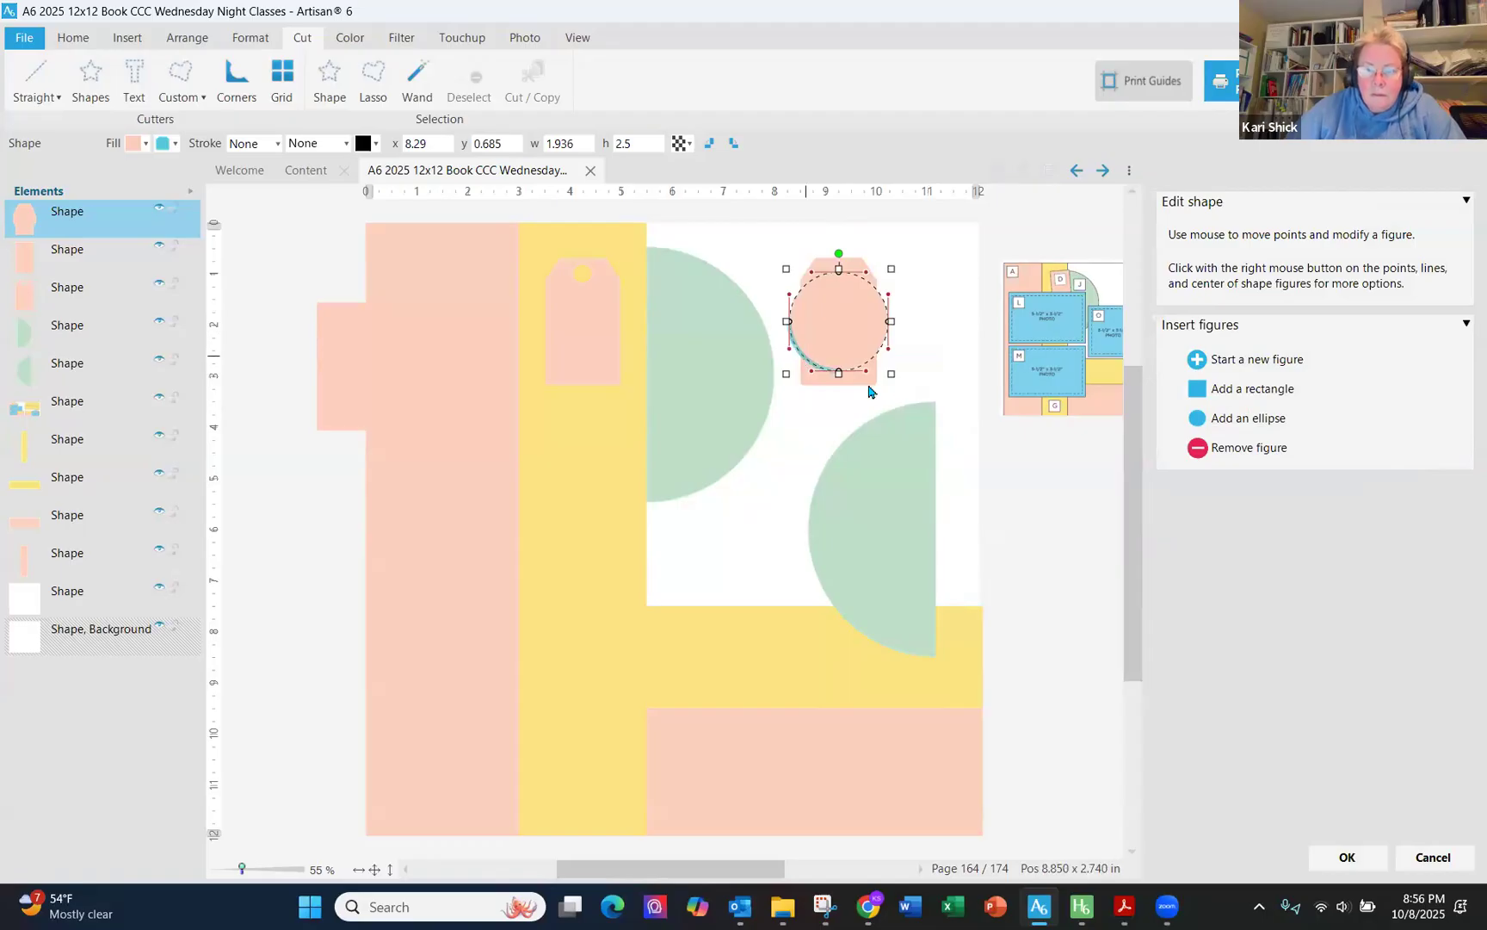
left_click_drag(892, 375, 838, 278)
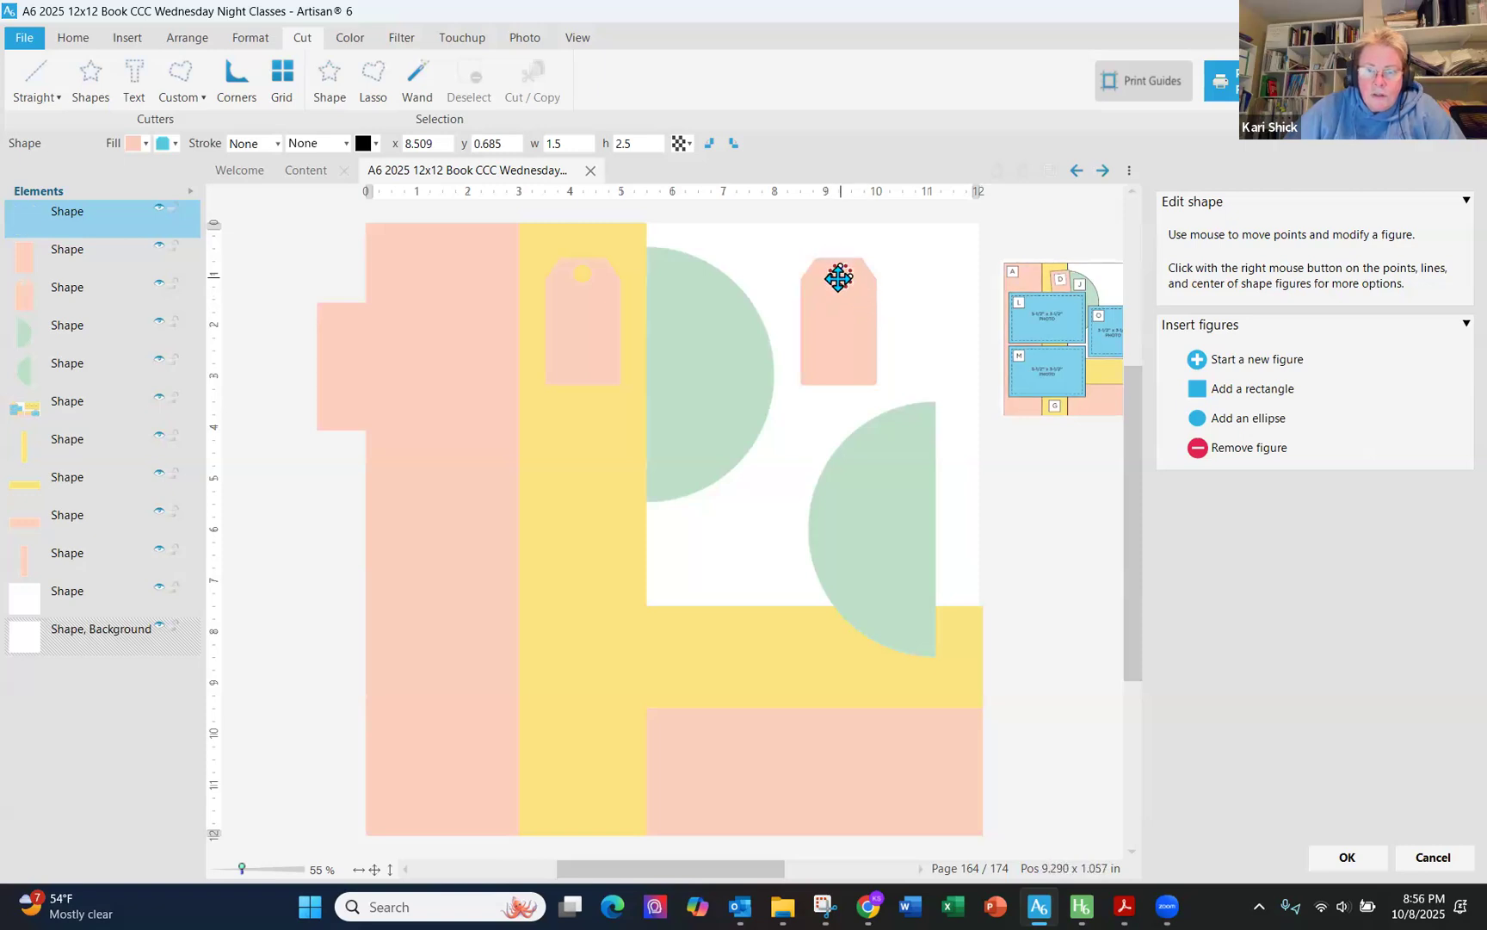
left_click(1241, 451)
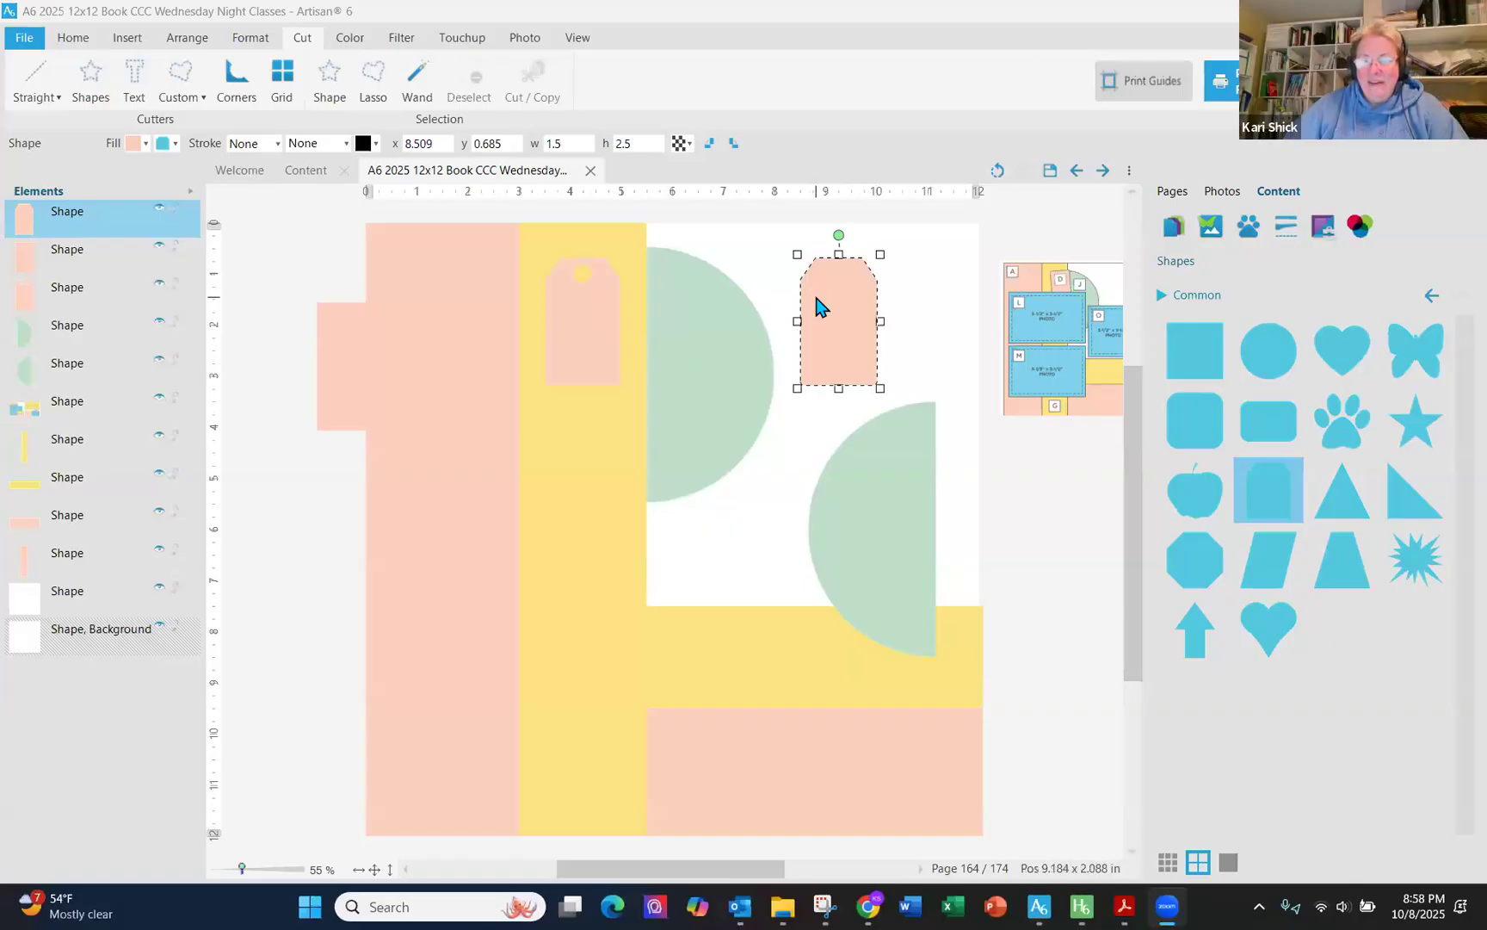
- Punch a small hole near the second tab's top by adding a shrunken ellipse figure and blending it with Remove selected
right_click(815, 298)
left_click(1059, 340)
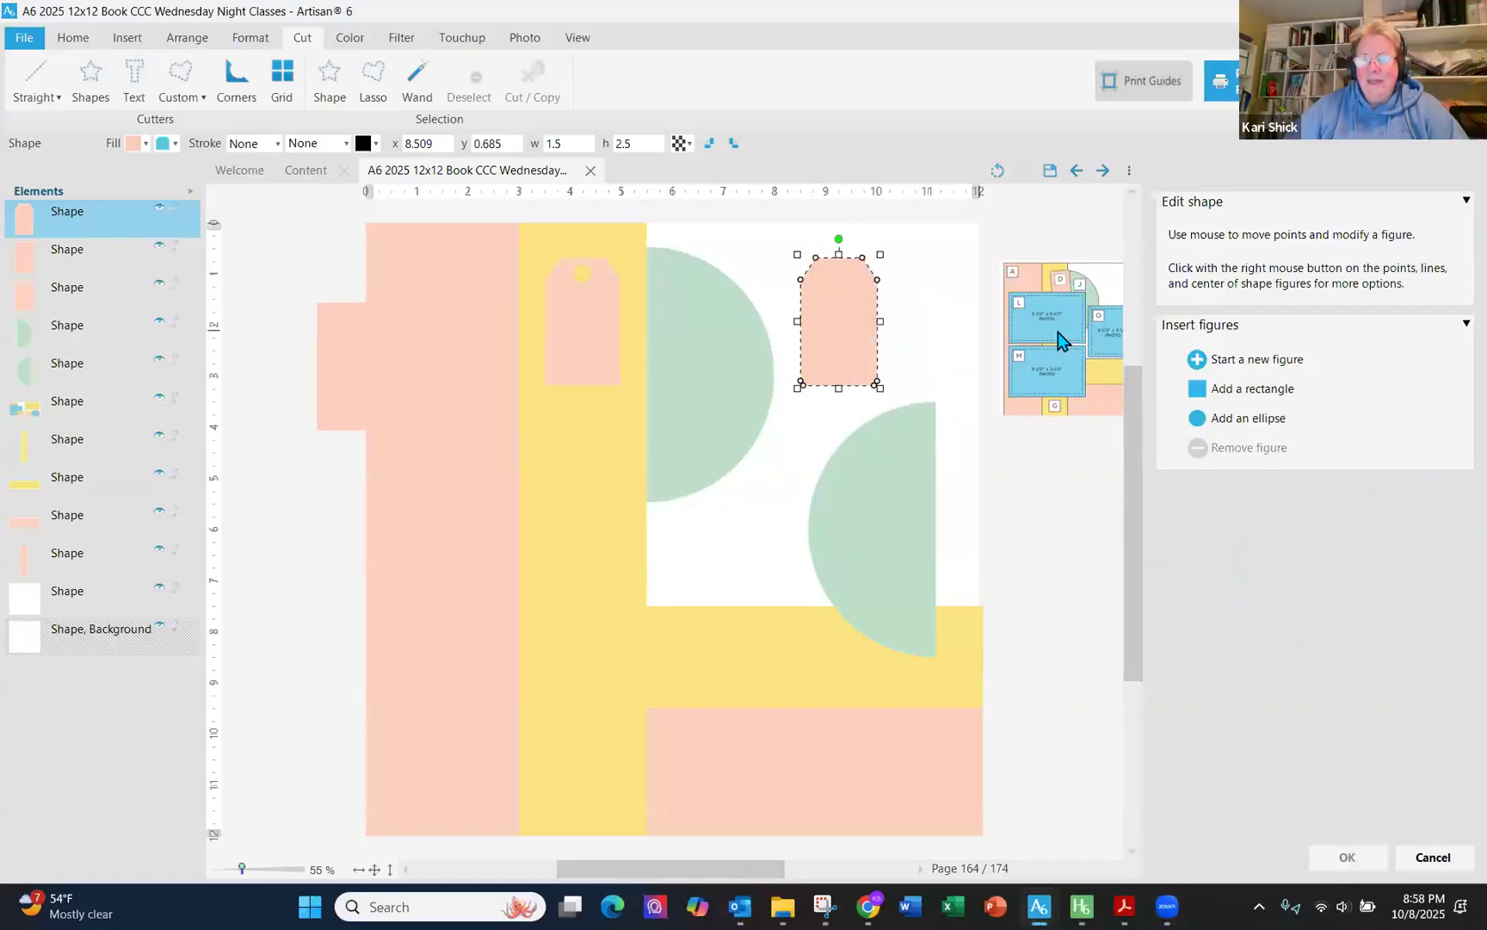
left_click(1245, 419)
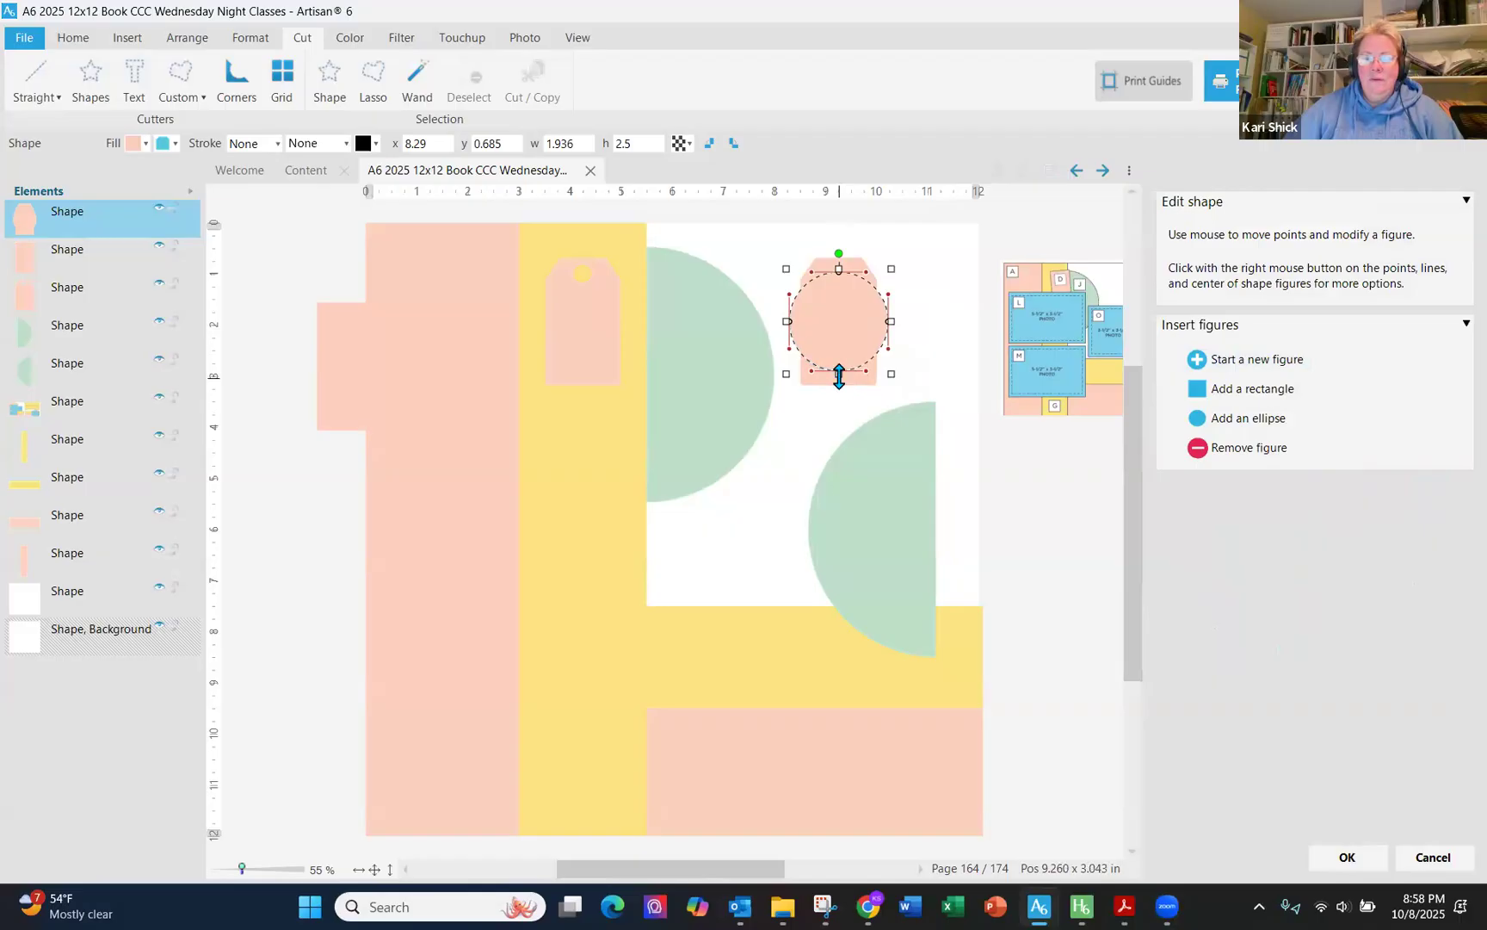
left_click_drag(839, 373, 847, 291)
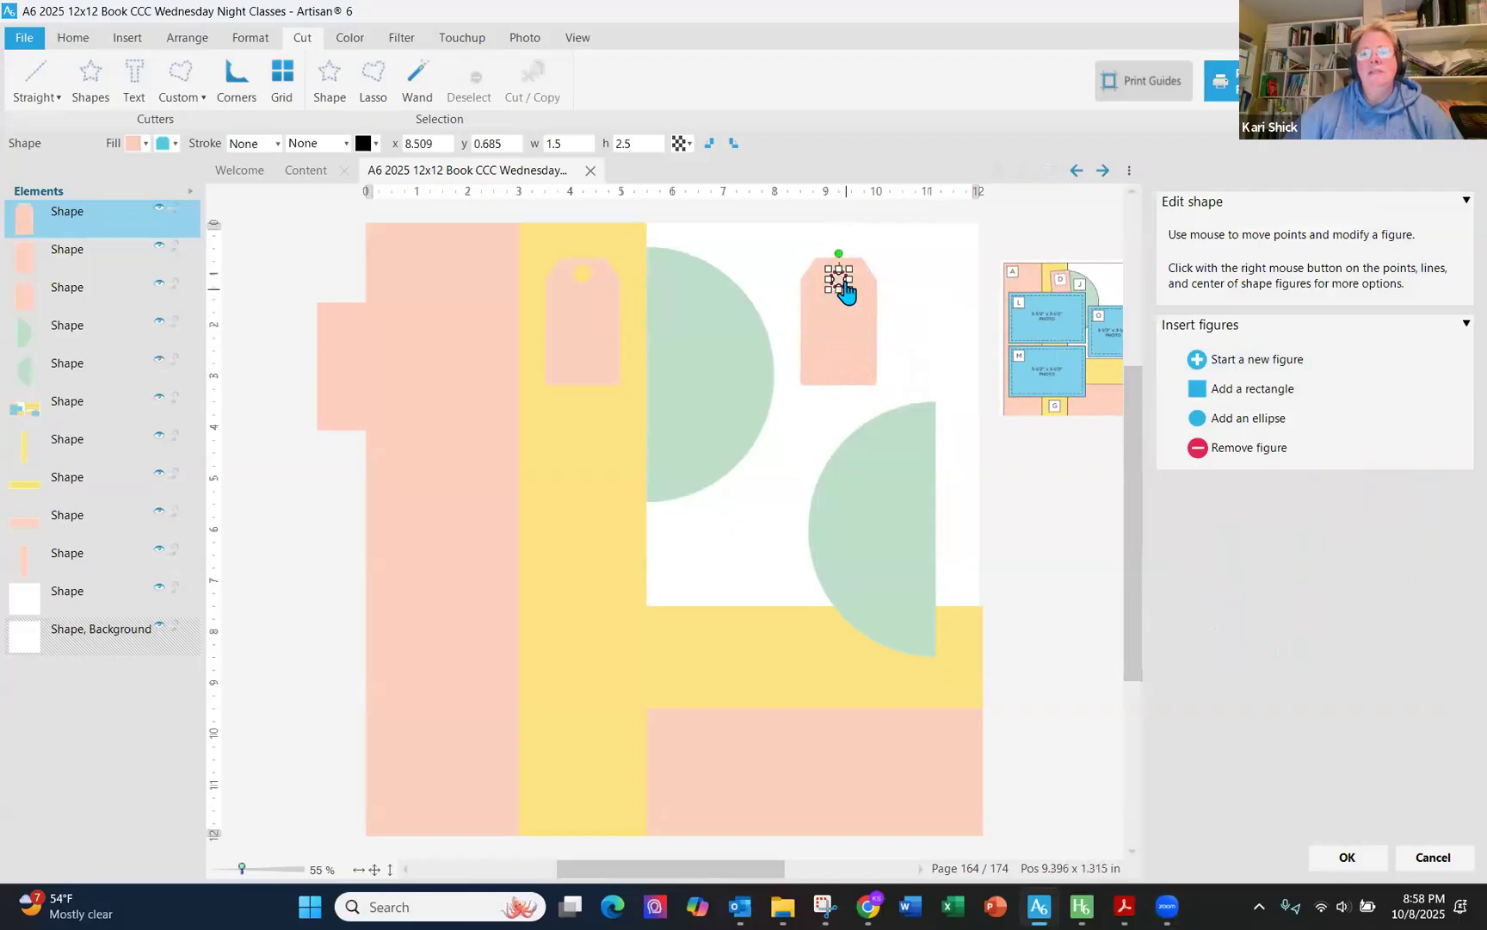
right_click(839, 278)
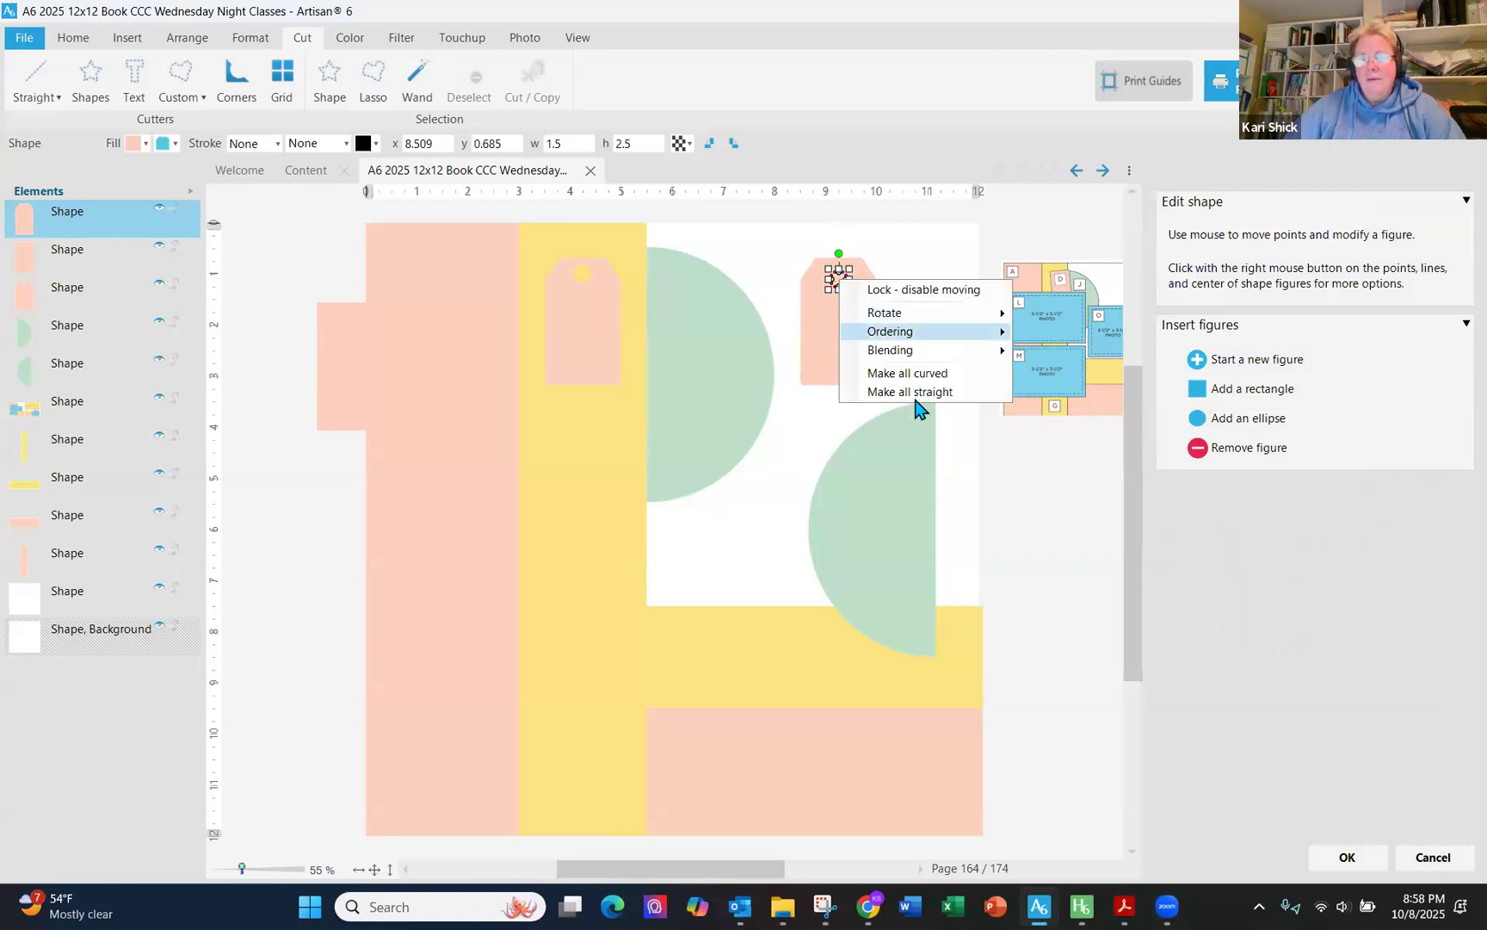
mouse_move(930, 351)
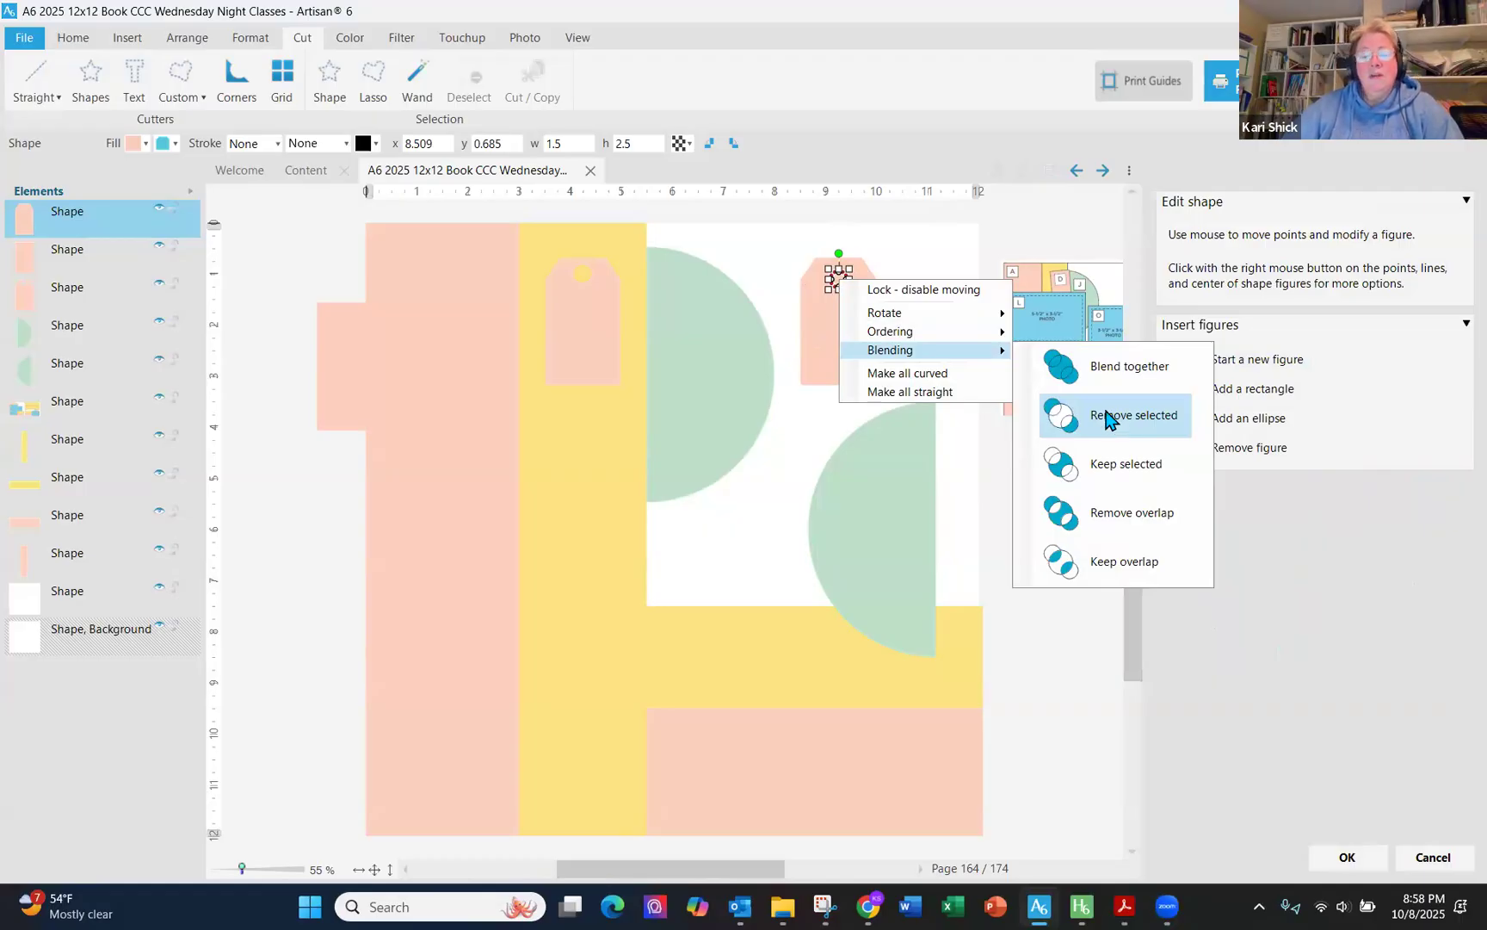
left_click(1108, 417)
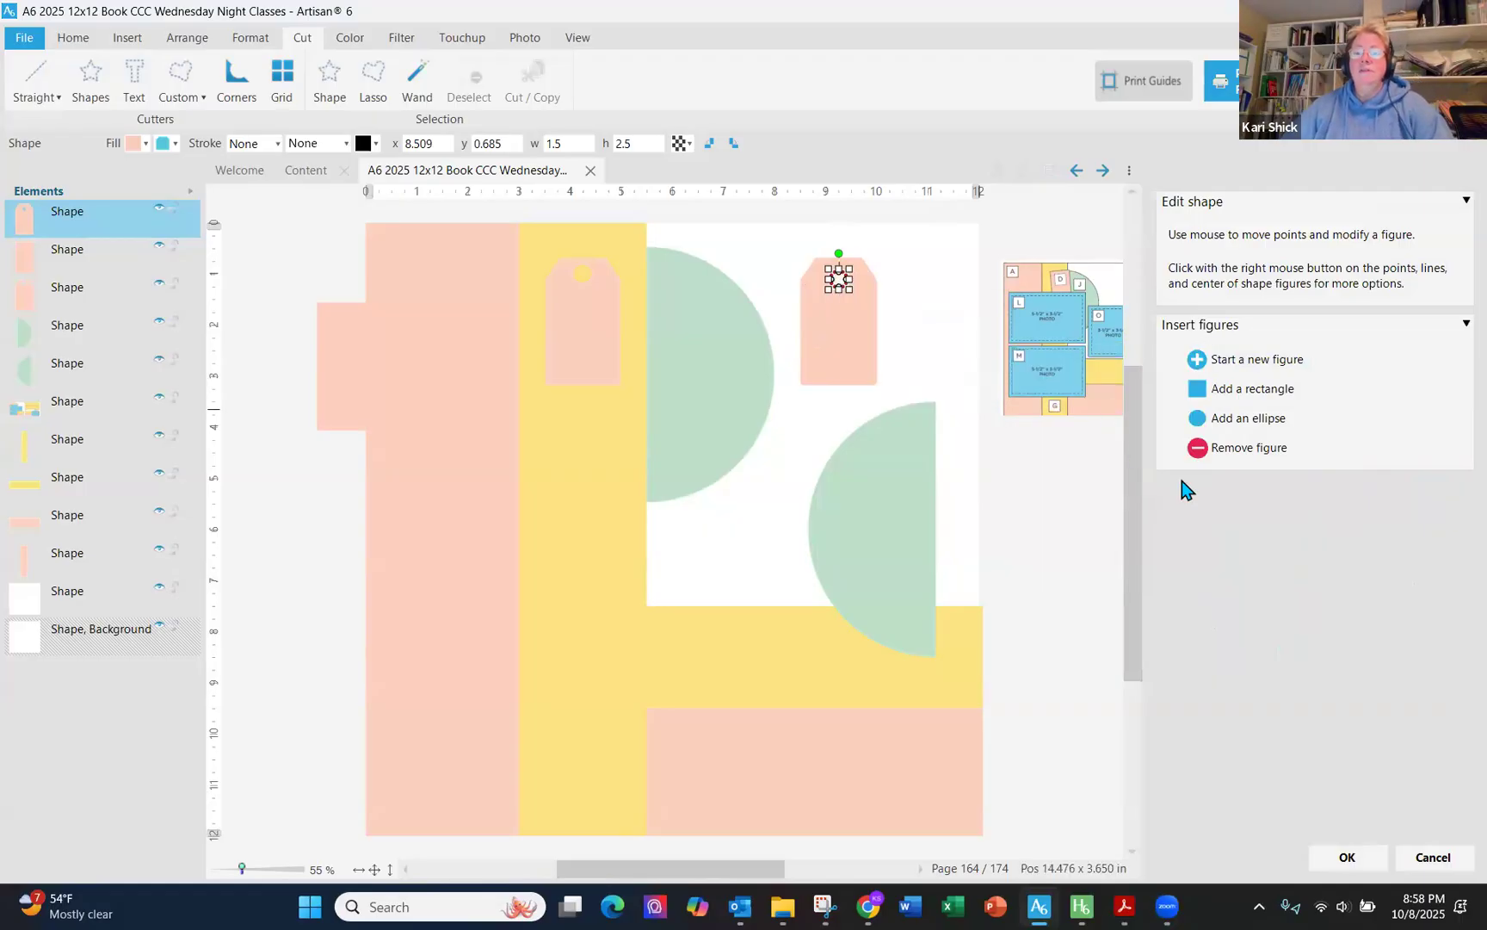
left_click(1348, 857)
- Move the first punched tag over the yellow strip's top, at about x 4.63, y 0.47
left_click_drag(858, 291, 923, 335)
left_click(1092, 564)
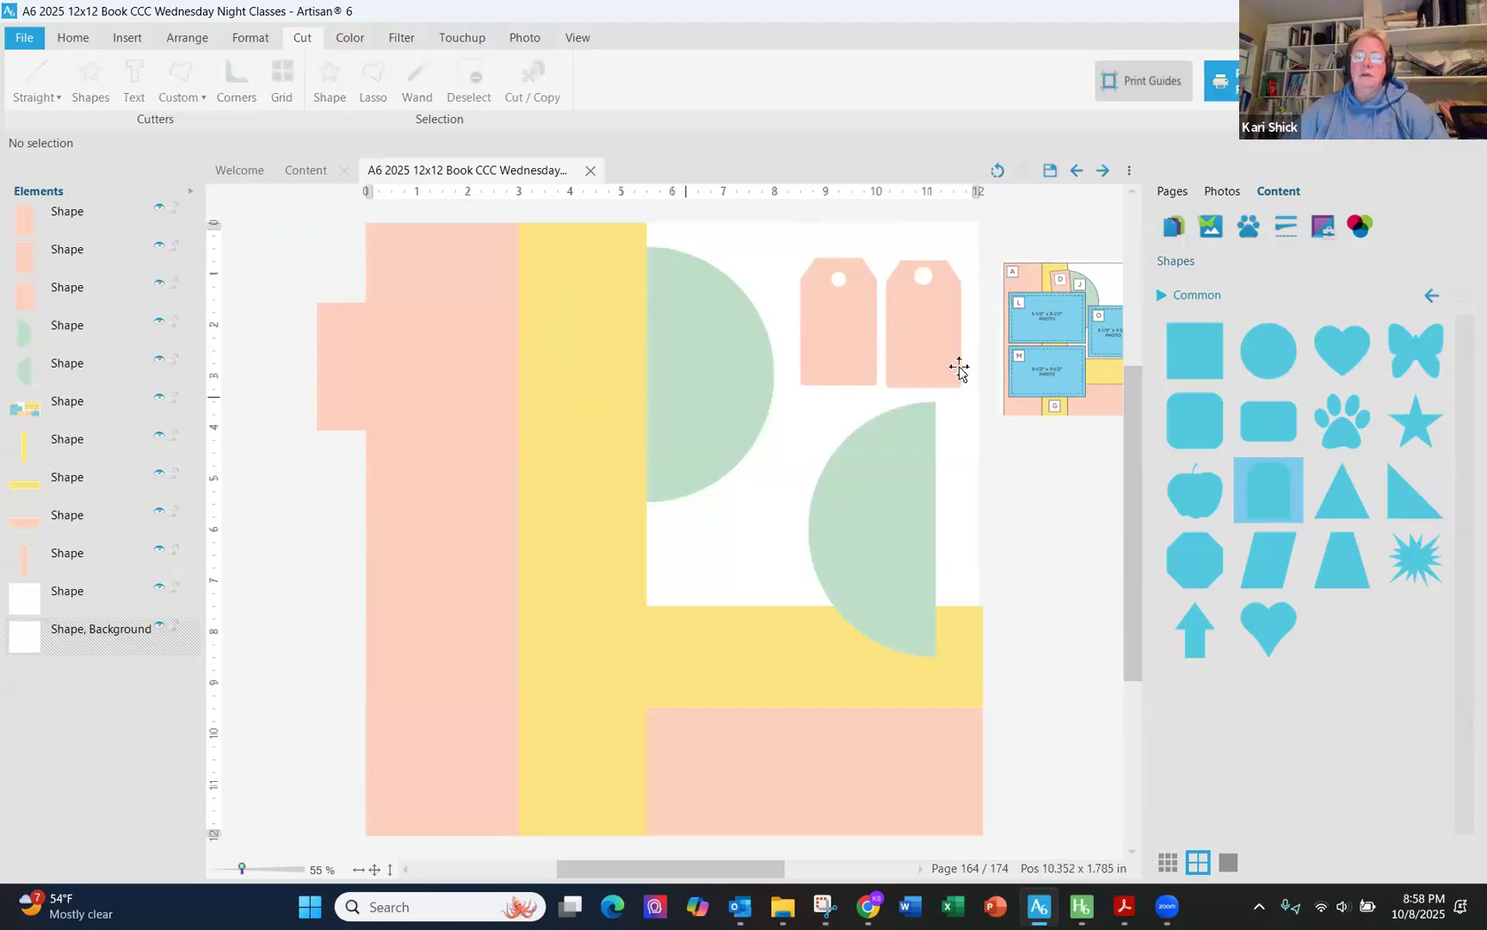
left_click_drag(903, 354, 620, 342)
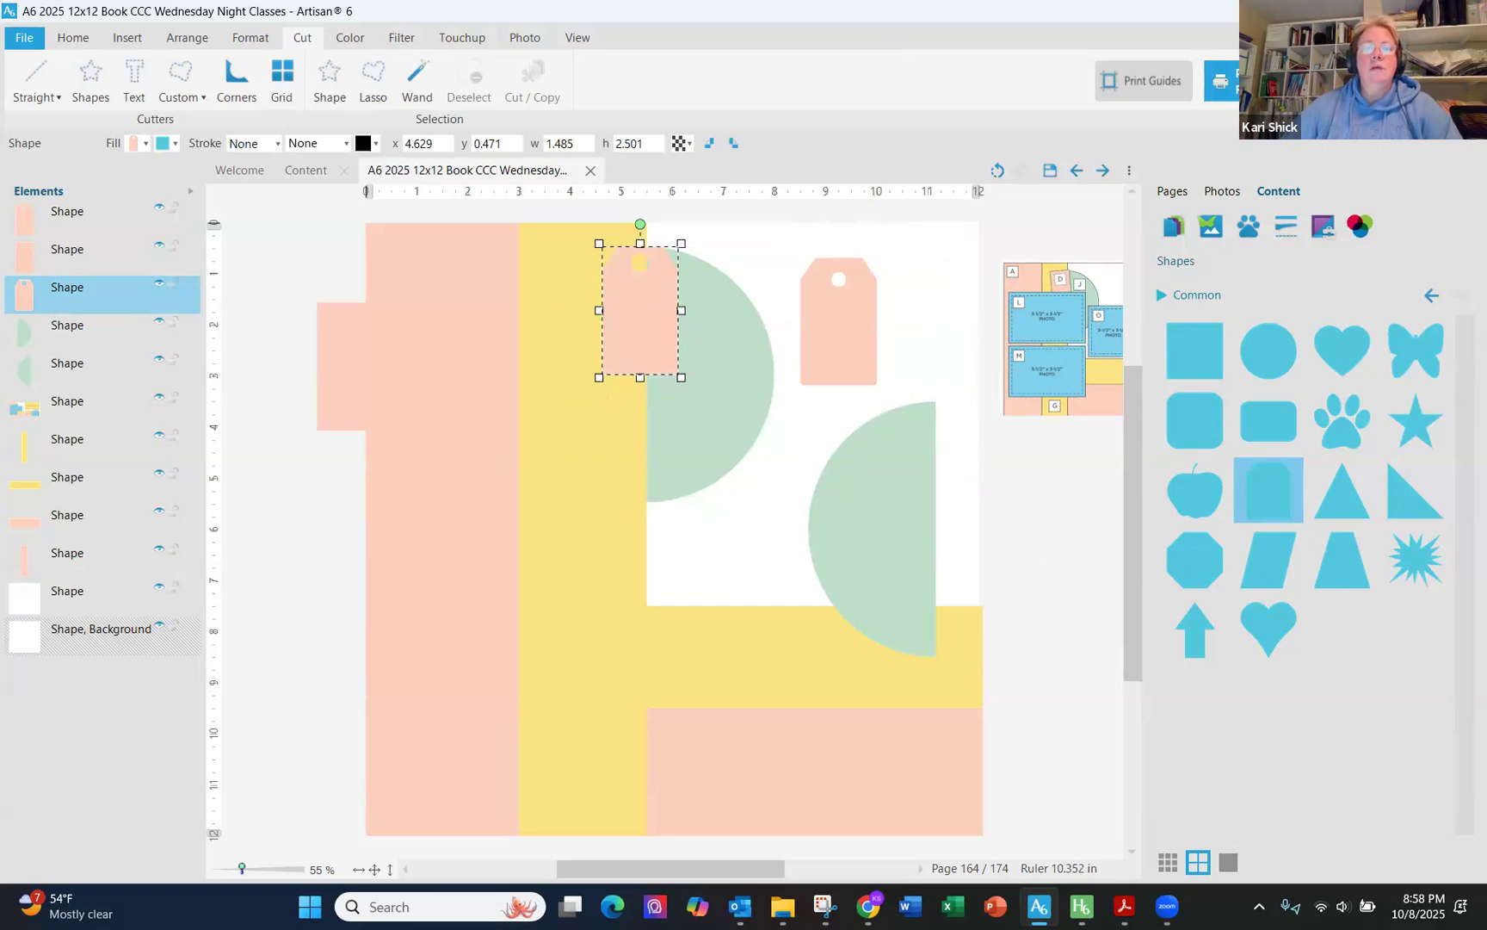
- Delete the pink tab sticking out past the page's left edge
left_click_drag(365, 382, 236, 329)
key("Delete")
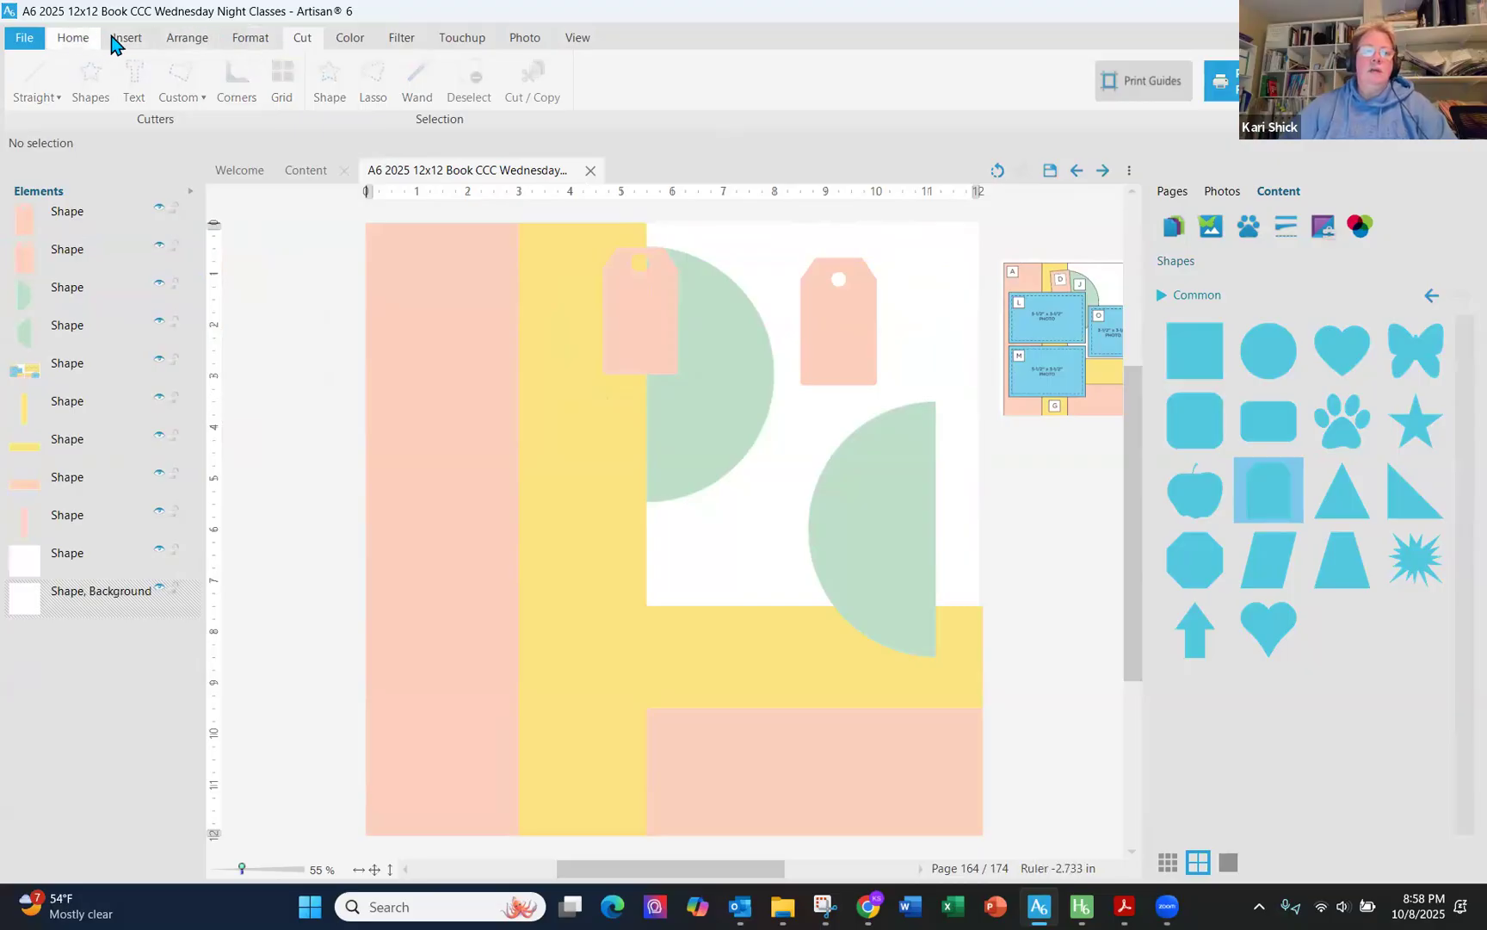
- Insert a 6 x 4 rectangle filled with the blue sampled from the layout guide thumbnail
left_click(534, 75)
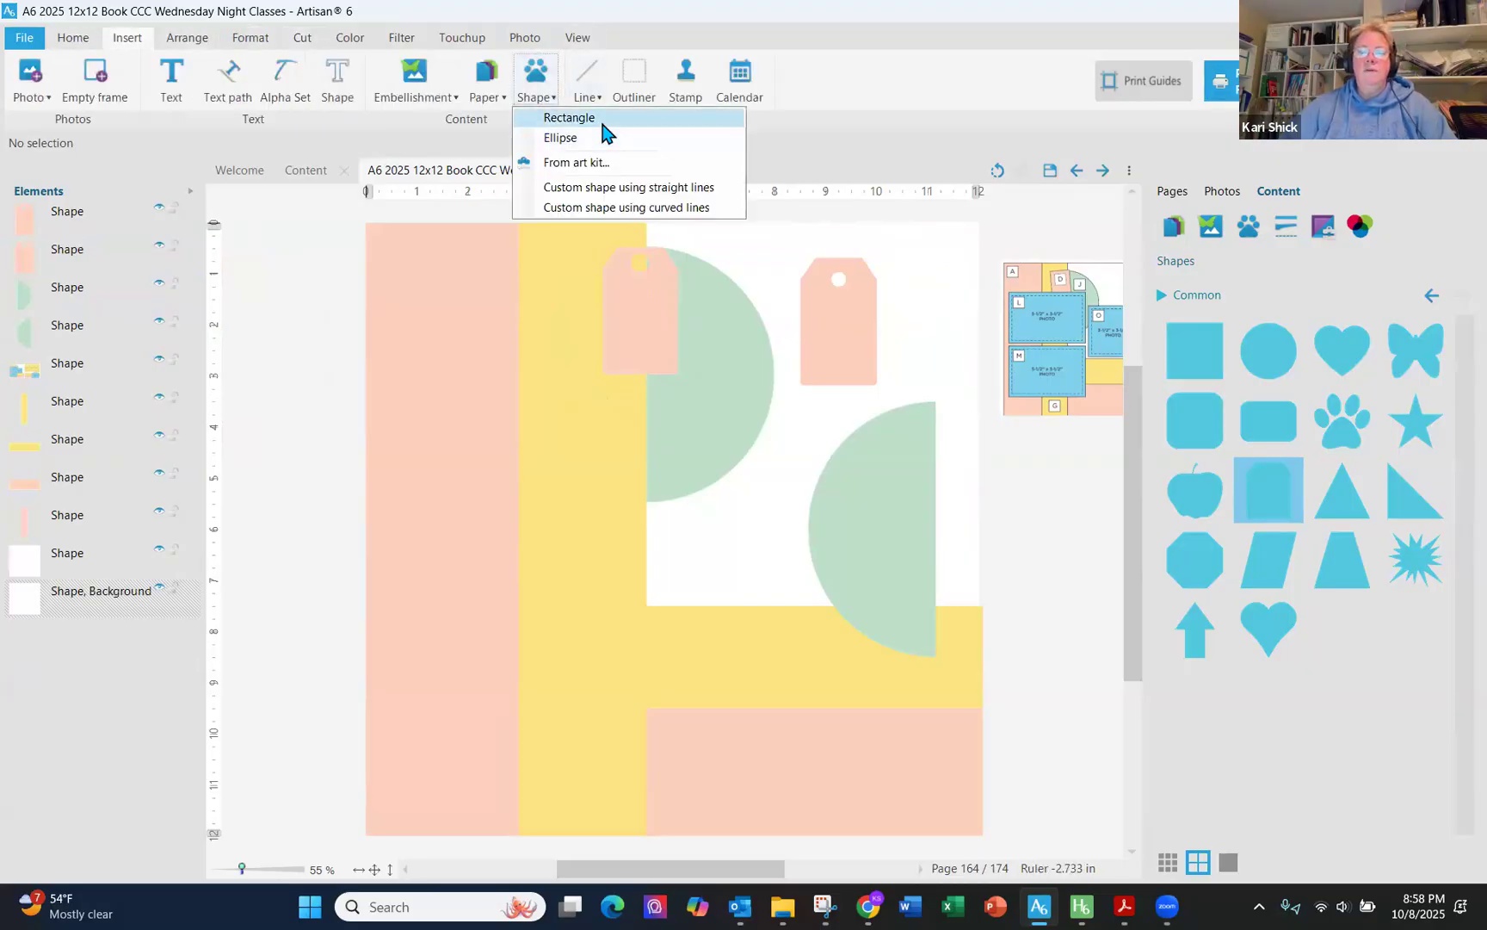
left_click(553, 117)
left_click(1222, 341)
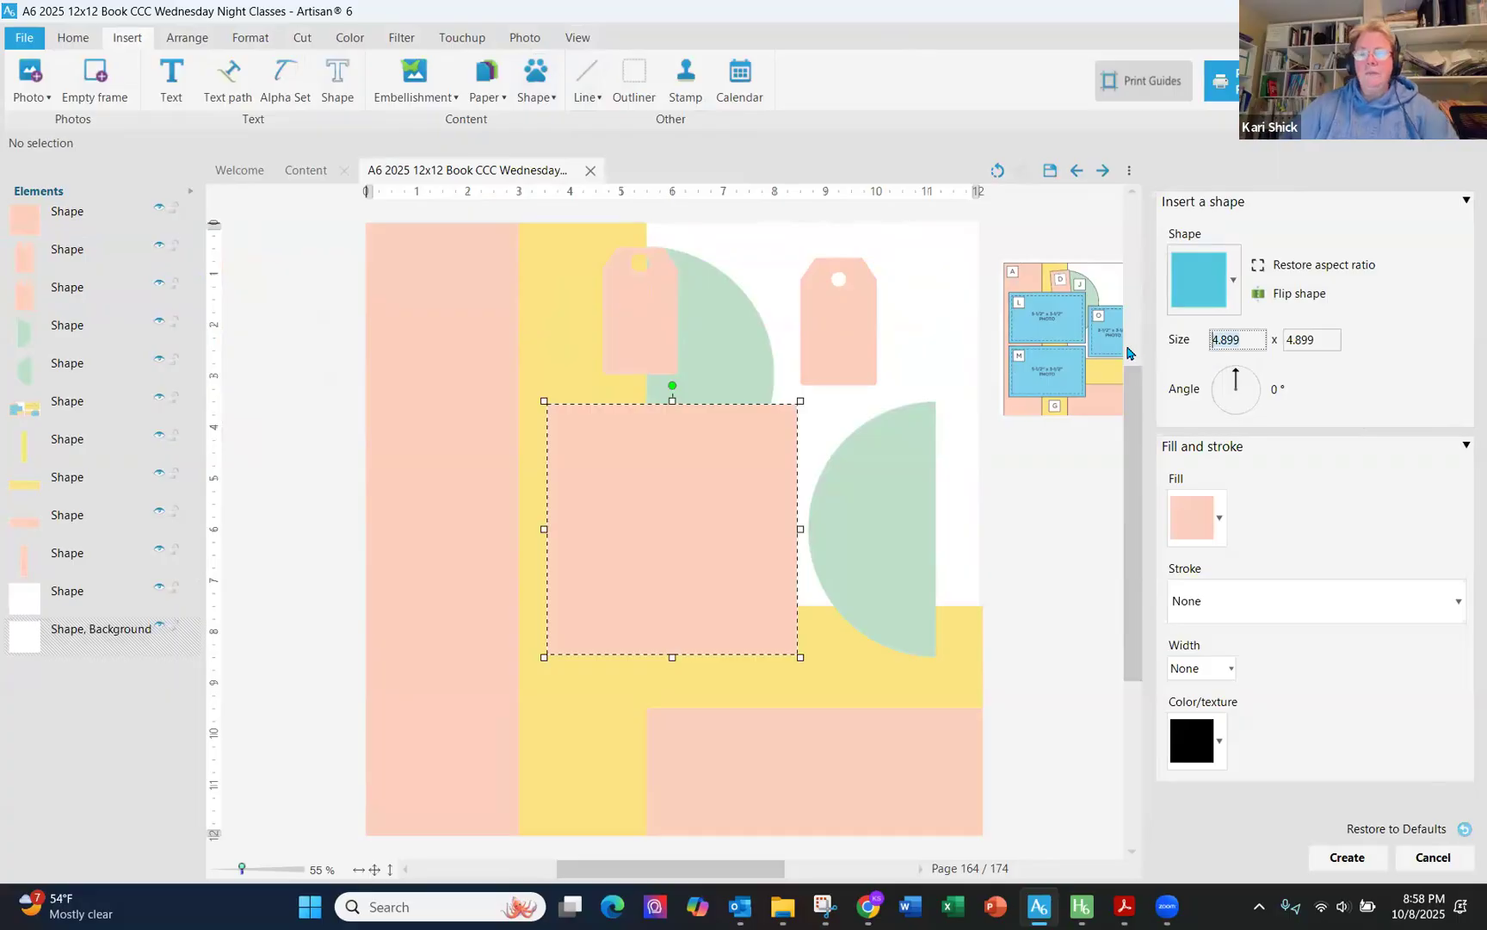
type("6")
key("Tab")
type("4")
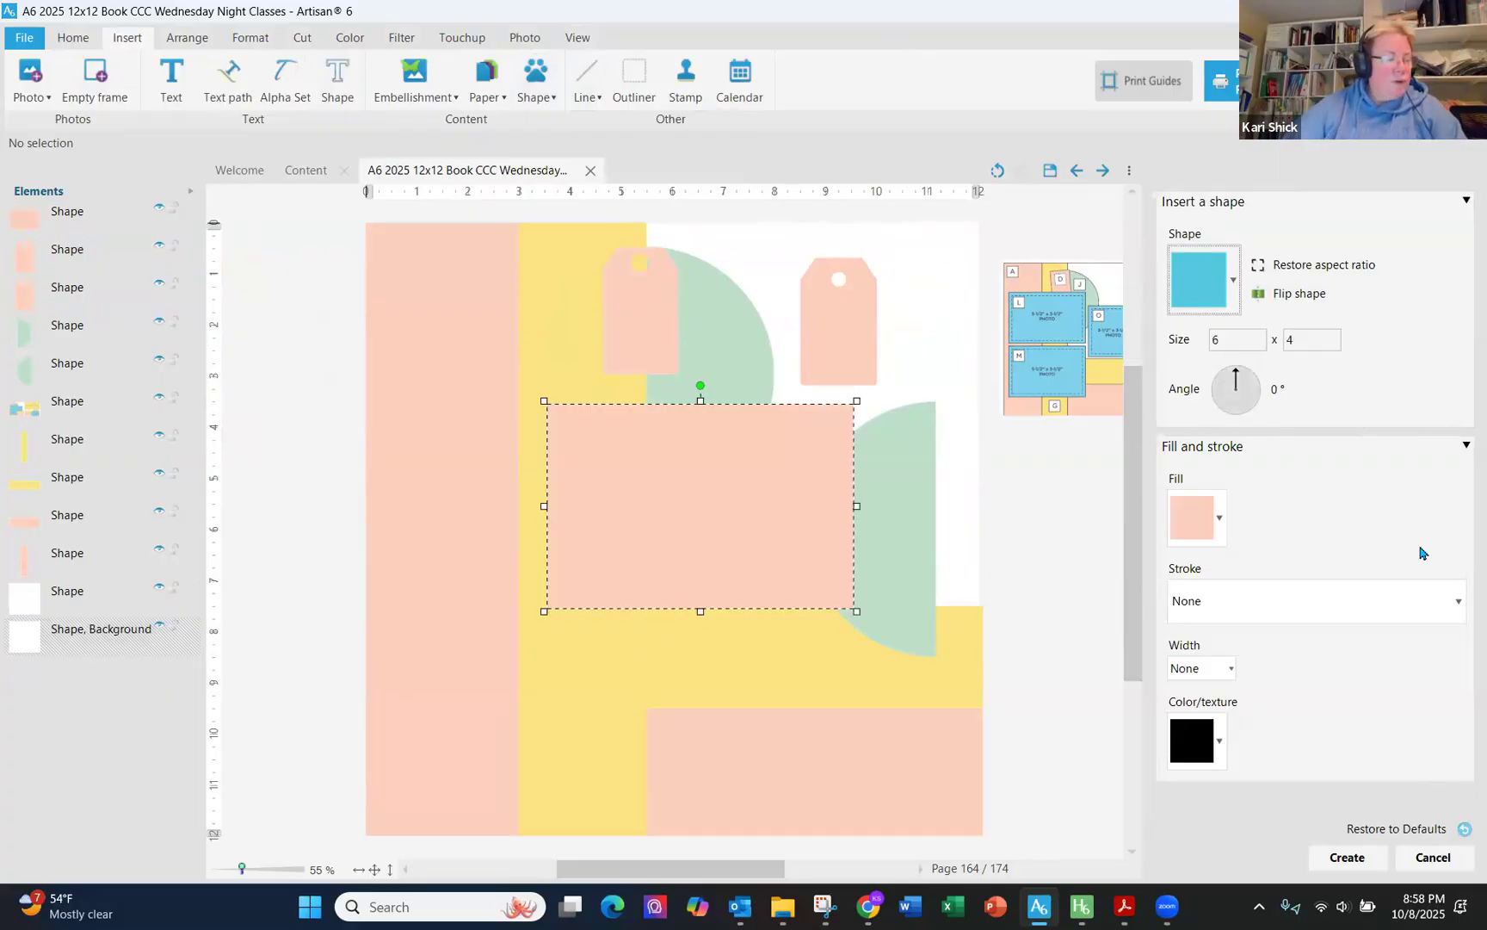
left_click(1221, 521)
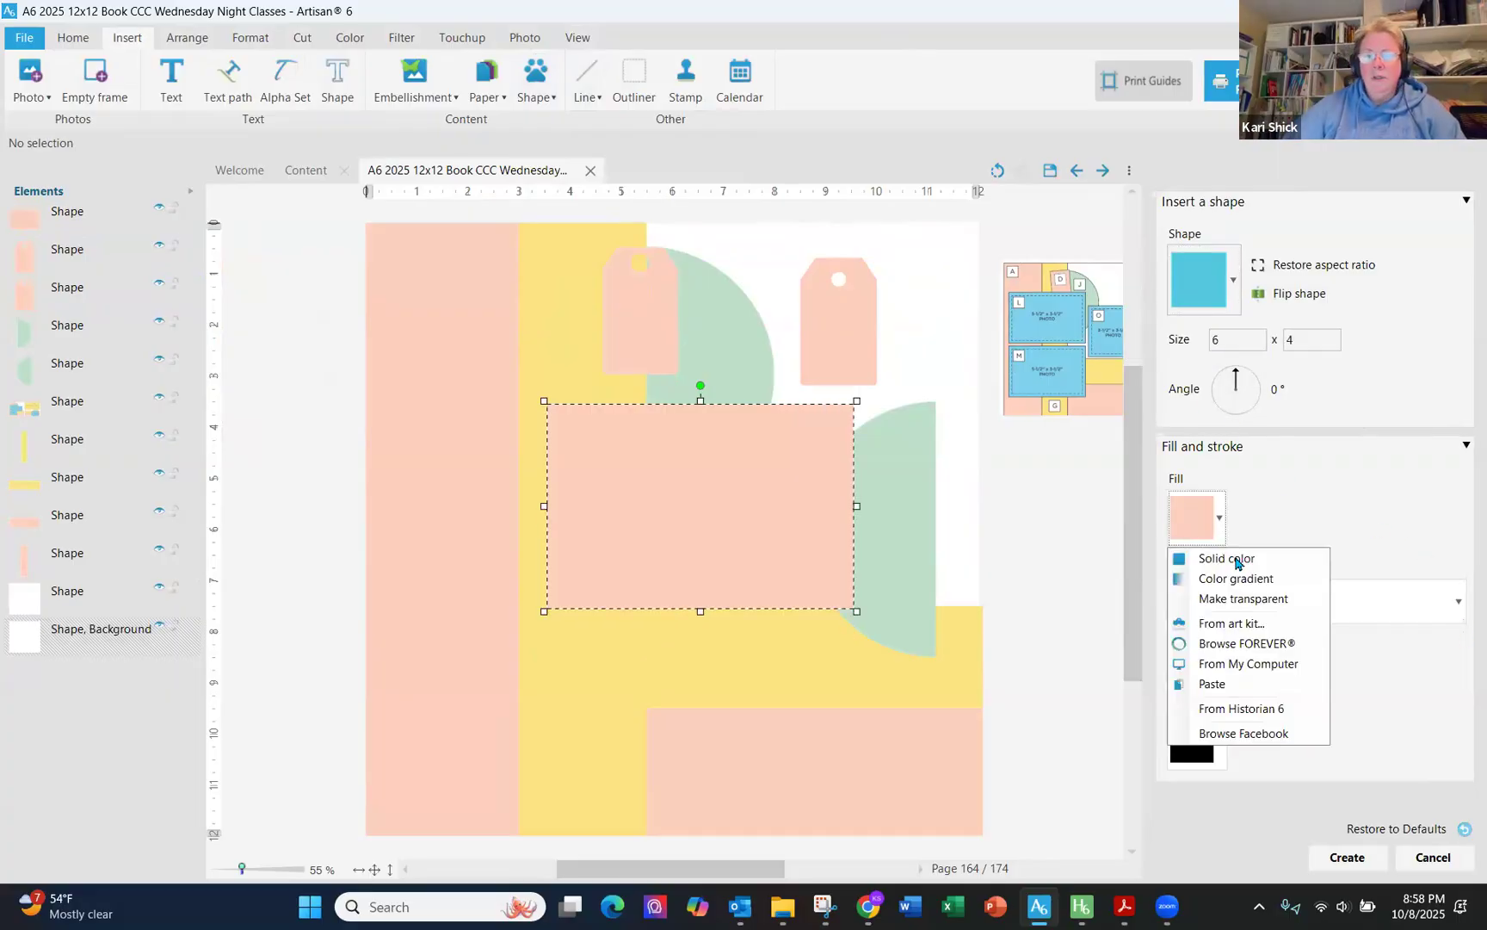
left_click(1231, 559)
left_click(232, 352)
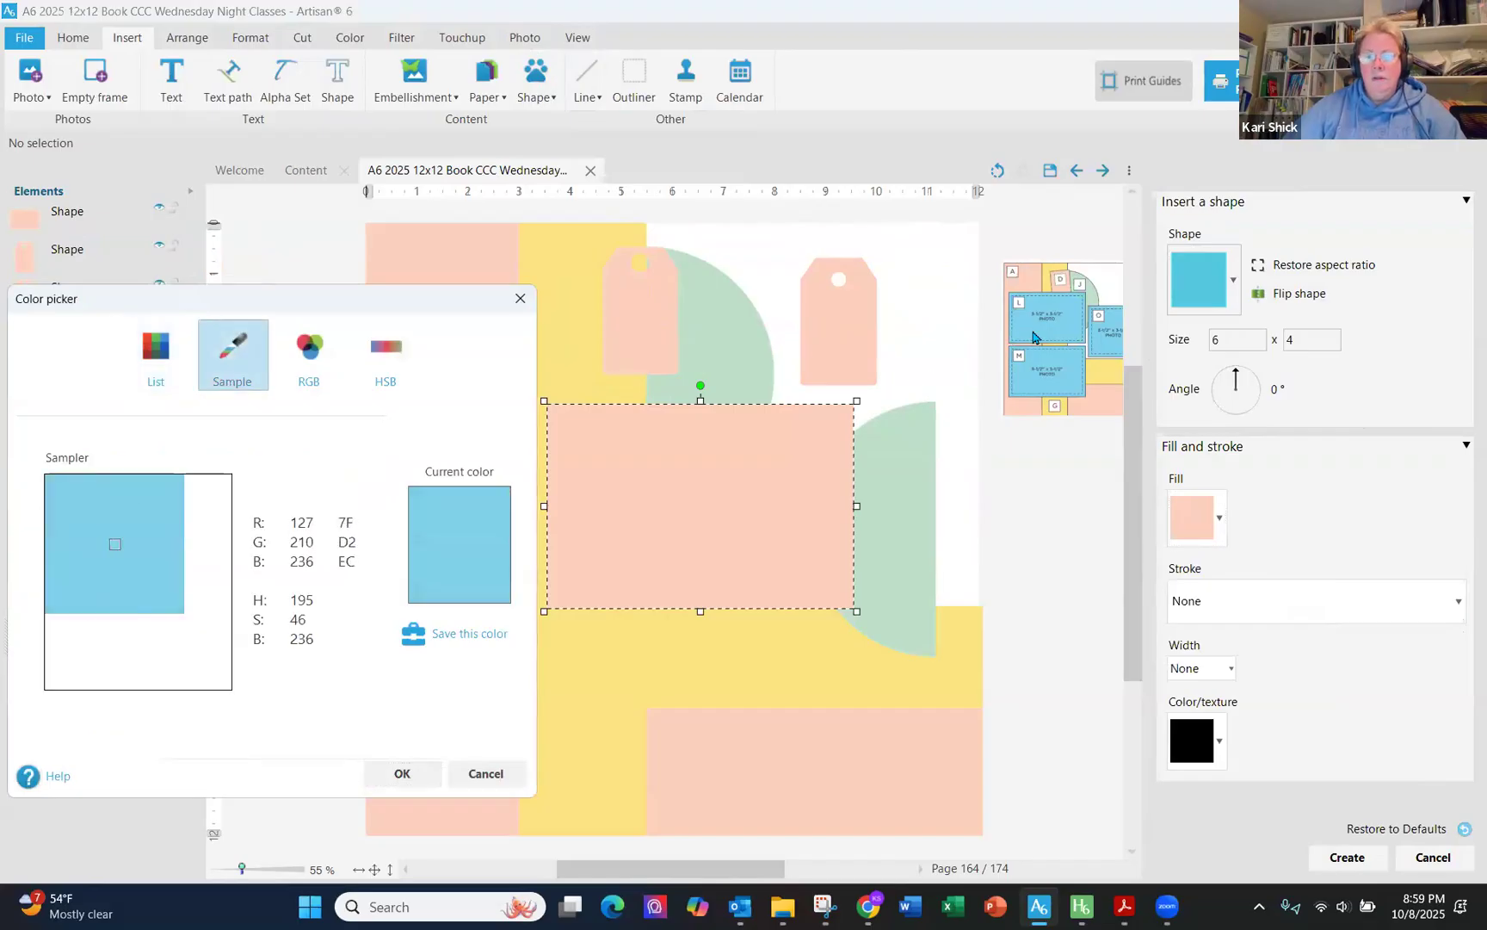
left_click(1033, 338)
left_click(402, 773)
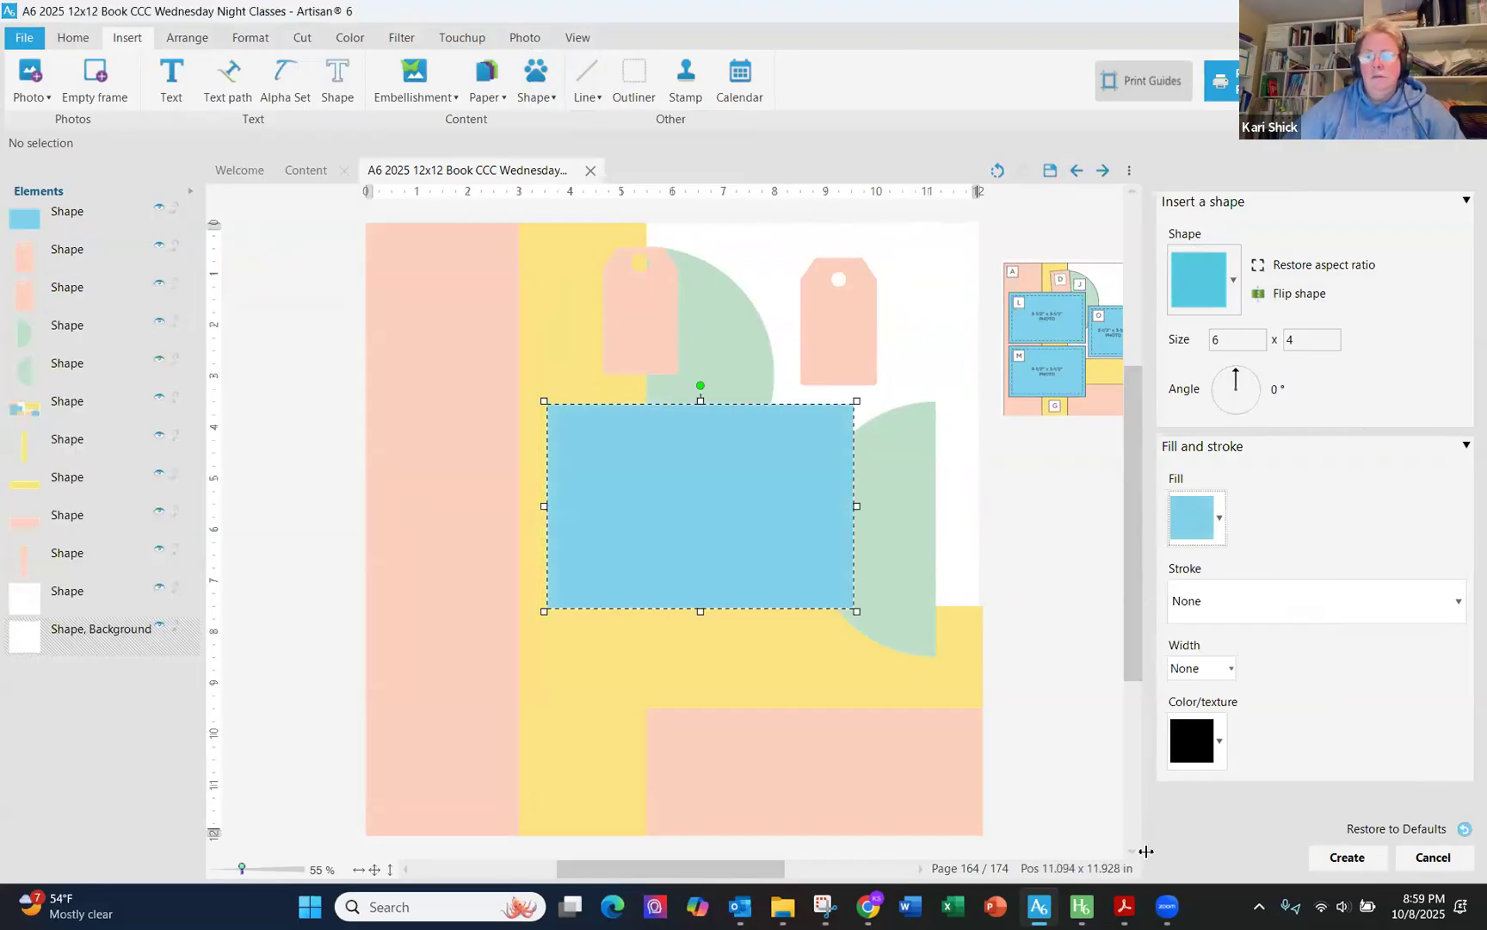
left_click(1347, 857)
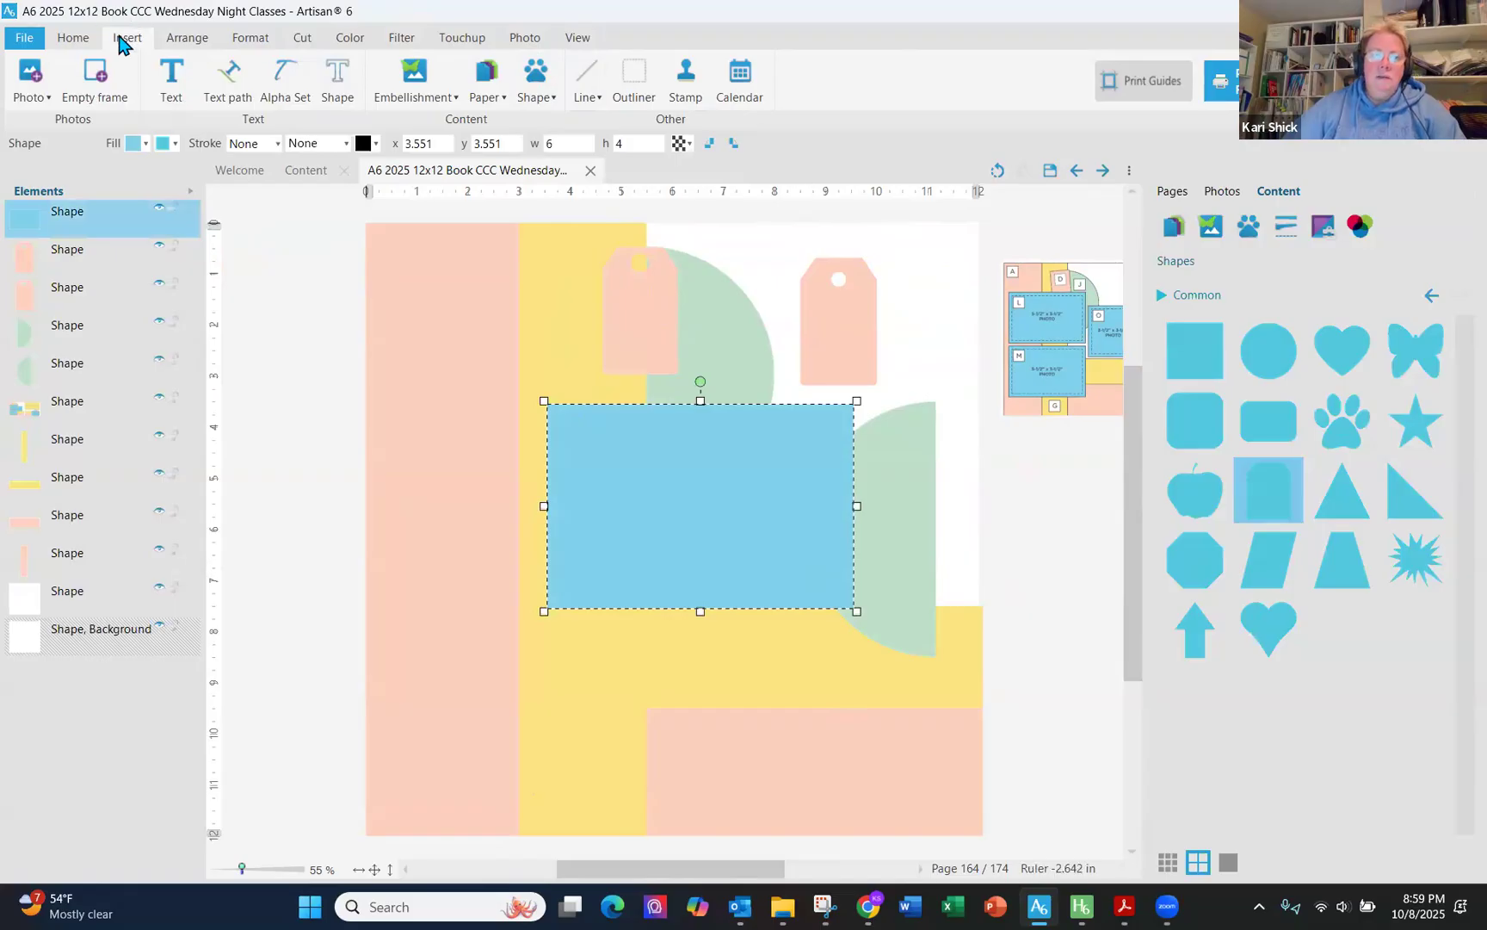
- Insert an empty photo frame sized 5.5 x 3.5
left_click(97, 75)
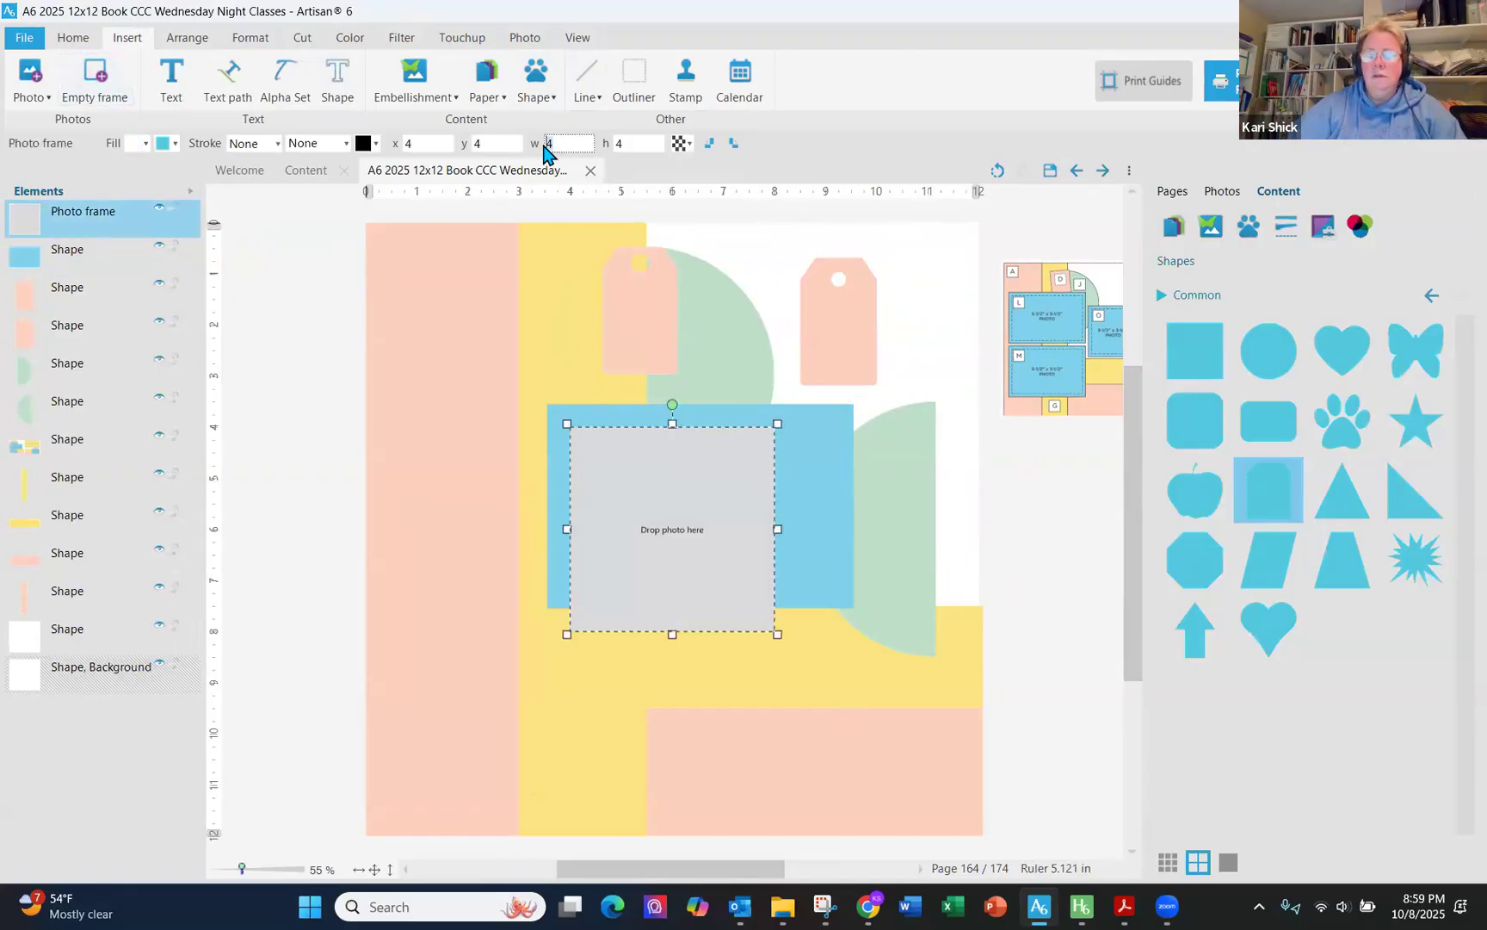
key("Tab")
type("3.5")
key("Tab")
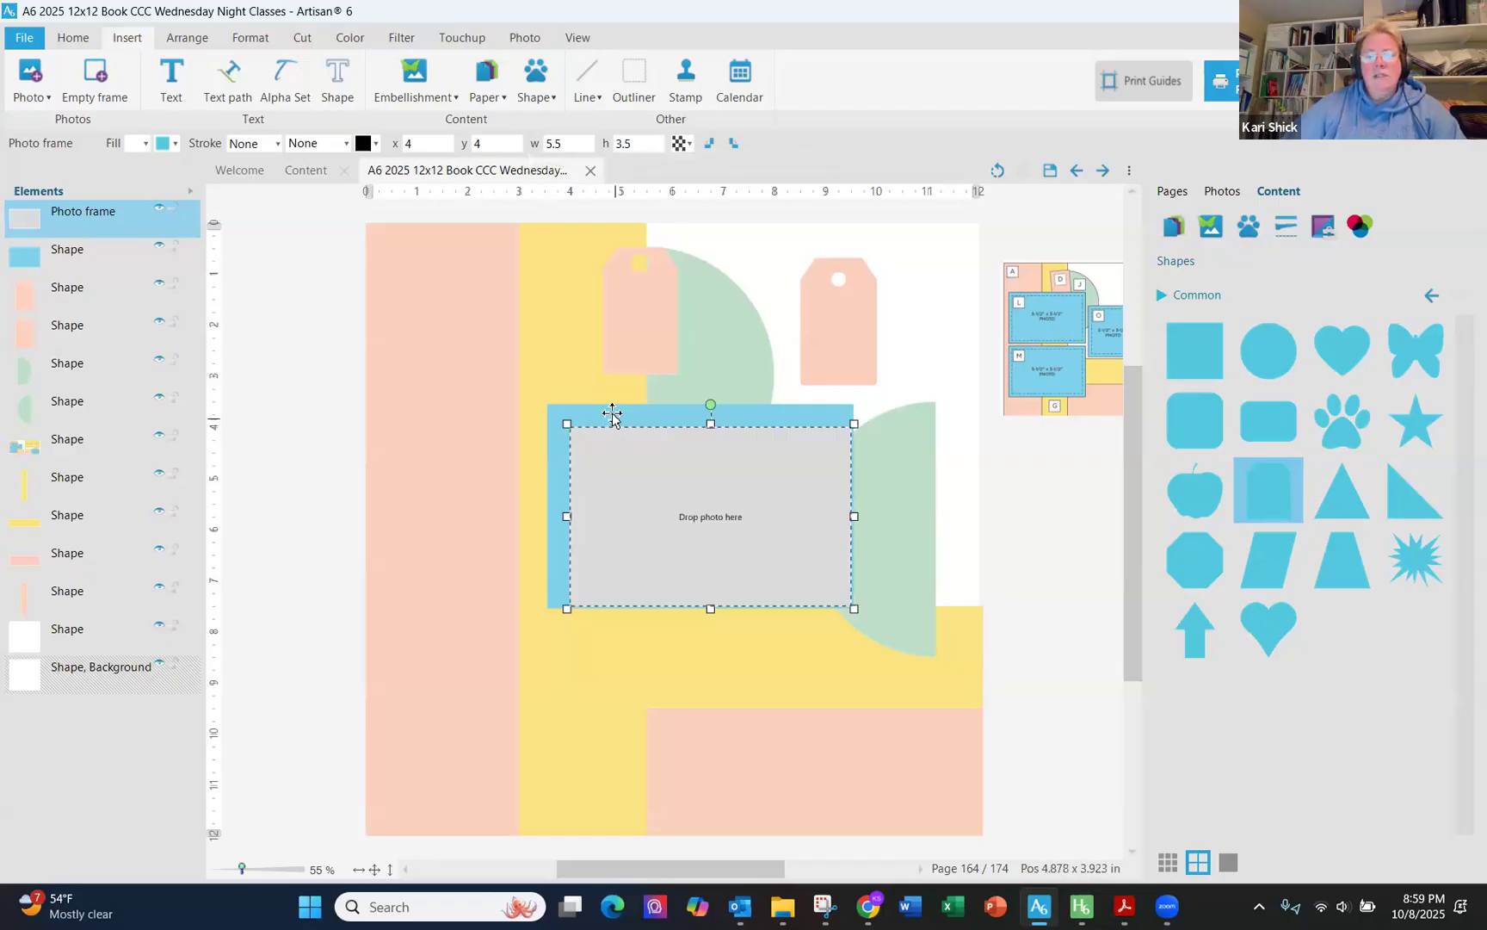
- Center the photo frame on the blue rectangle both horizontally and vertically
left_click(86, 251, "ctrl")
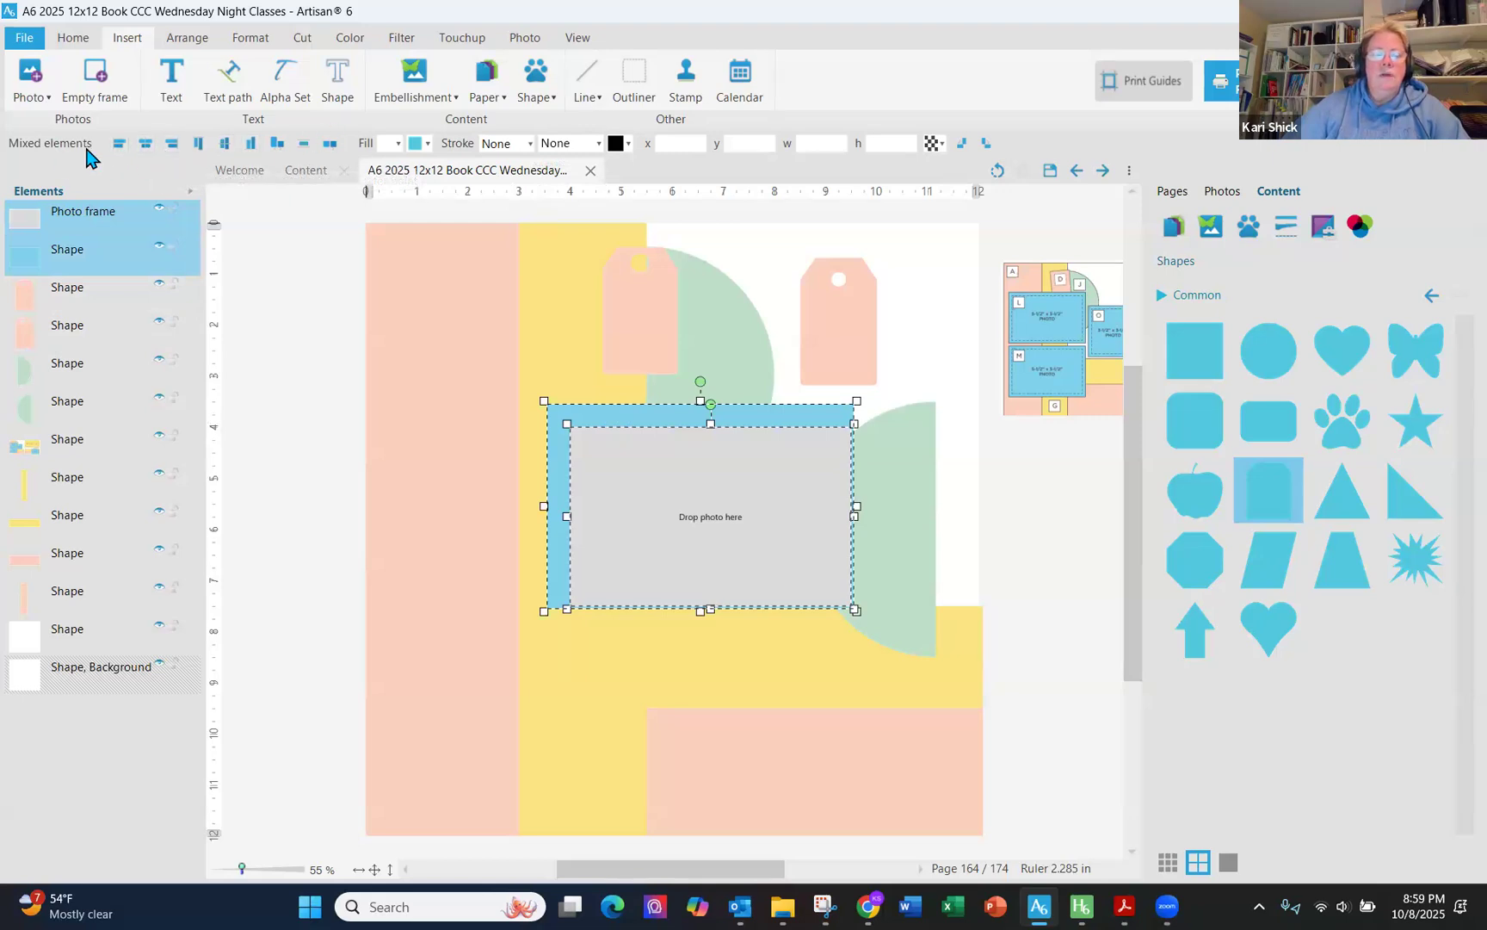
left_click(144, 146)
left_click(222, 148)
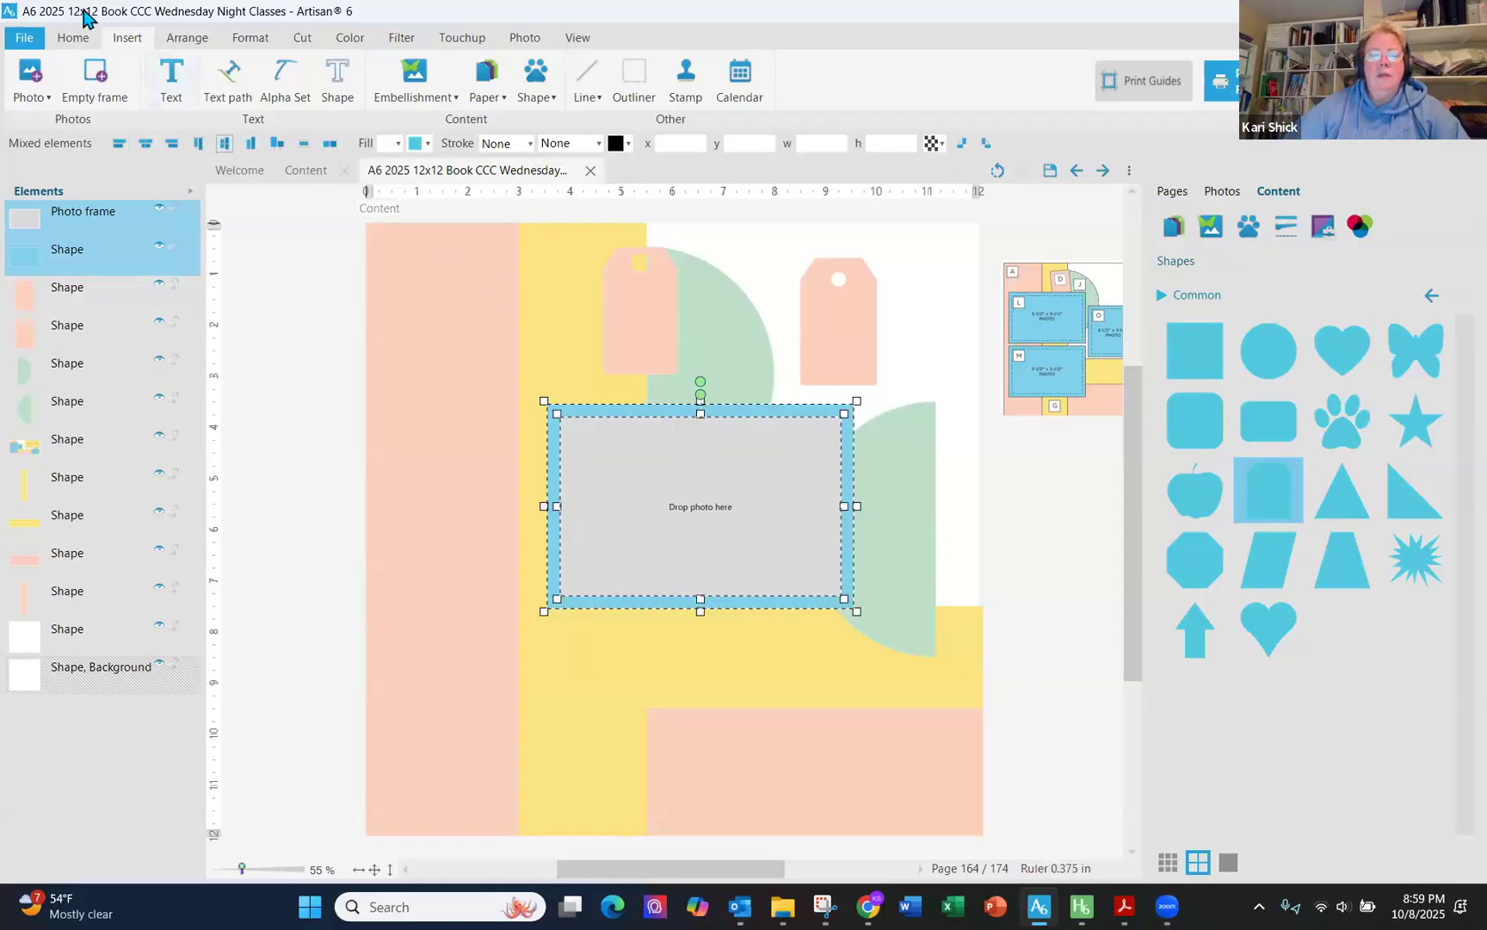
- Group the frame with the blue rectangle and move the group to about x 0.43, y 1.84
left_click(412, 101)
left_click(411, 122)
left_click_drag(651, 455, 501, 360)
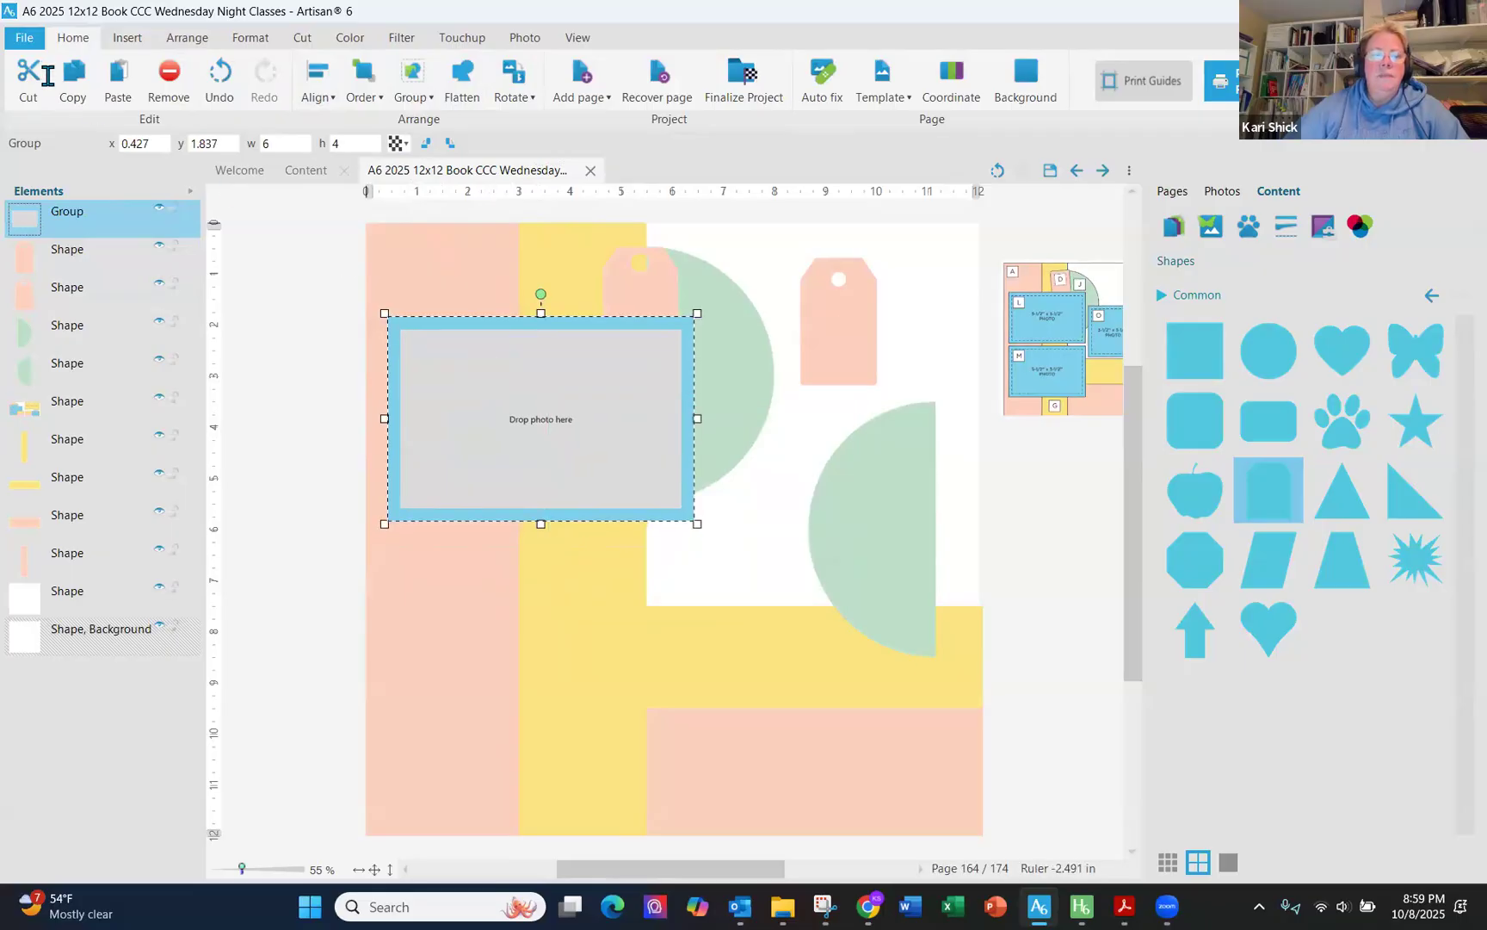
- Duplicate the matted frame group and place the copy at about x 0.75, y 6.84
left_click(72, 90)
left_click(120, 90)
left_click_drag(568, 491, 519, 628)
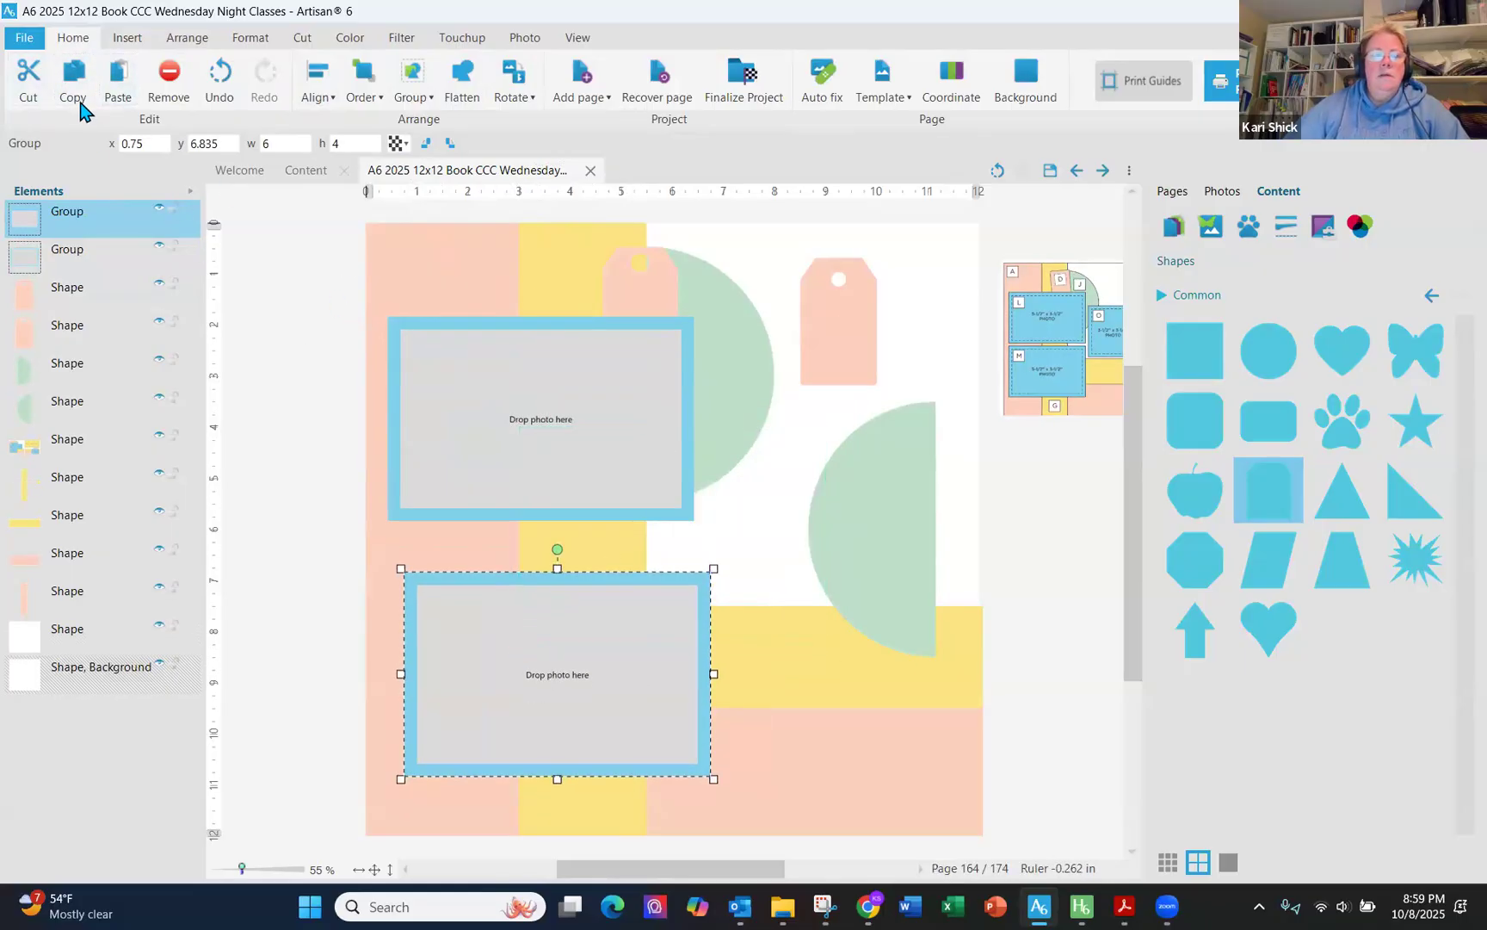
- Paste a third copy of the matted frame group and ungroup it
left_click(74, 86)
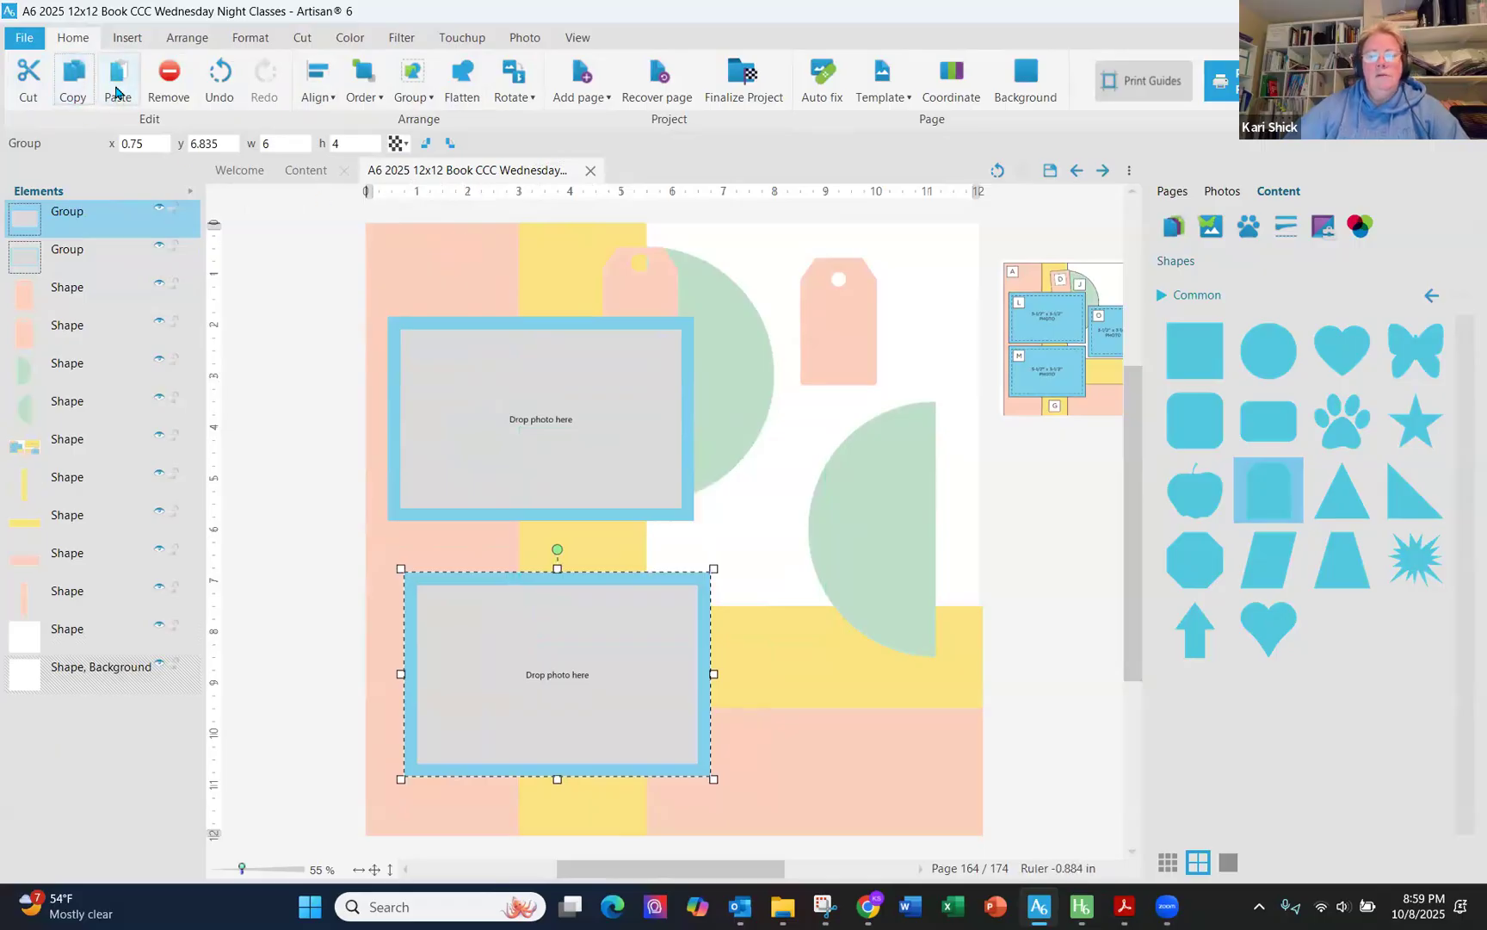
left_click(118, 87)
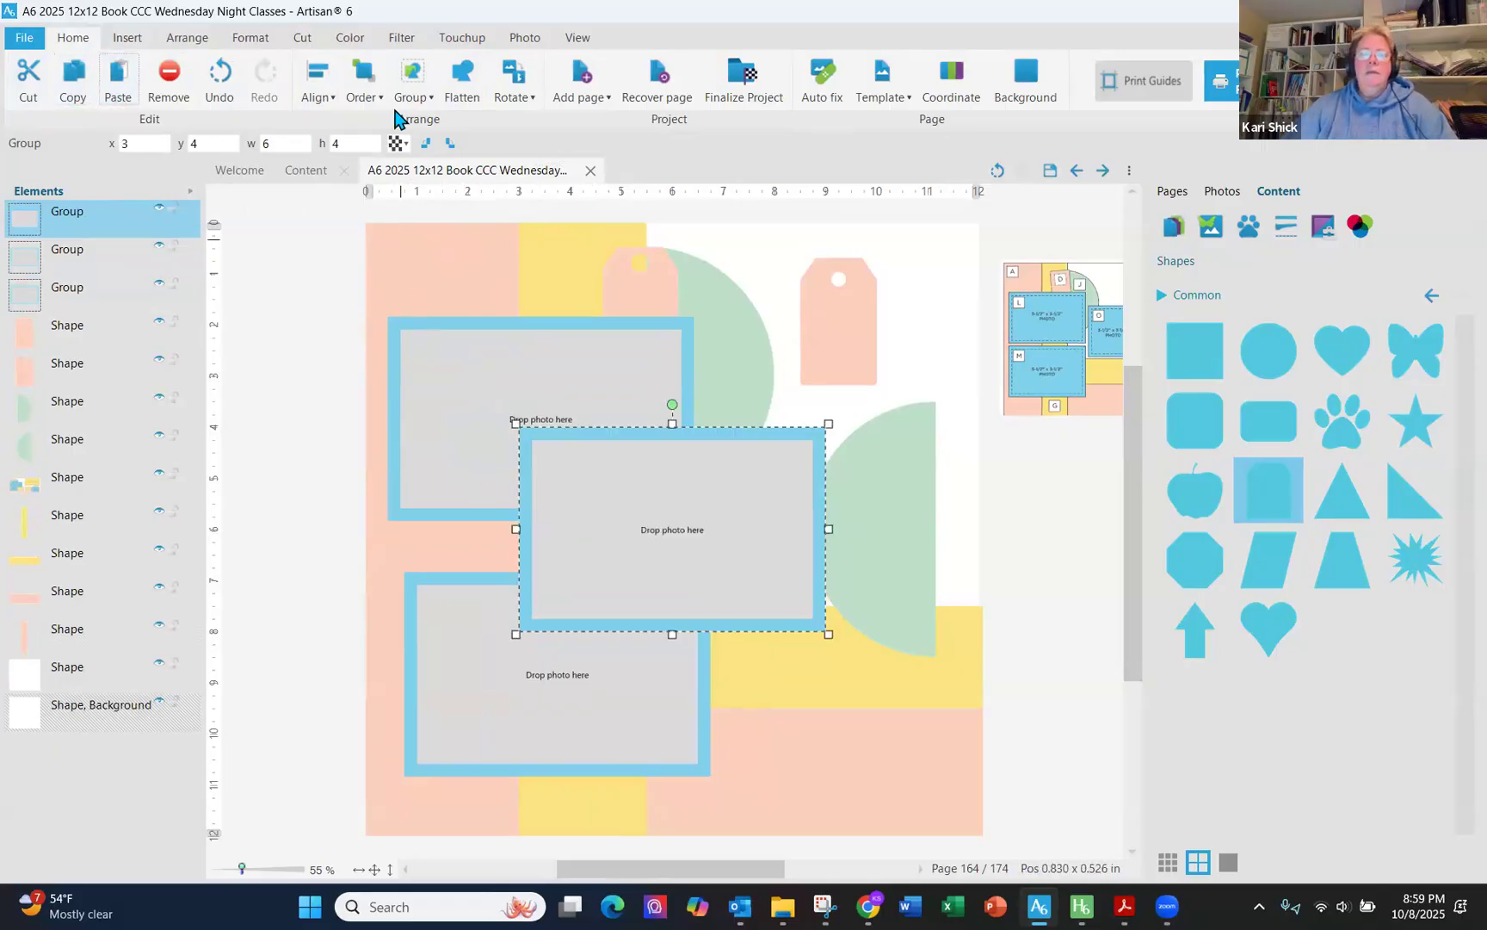
left_click(419, 95)
left_click(434, 138)
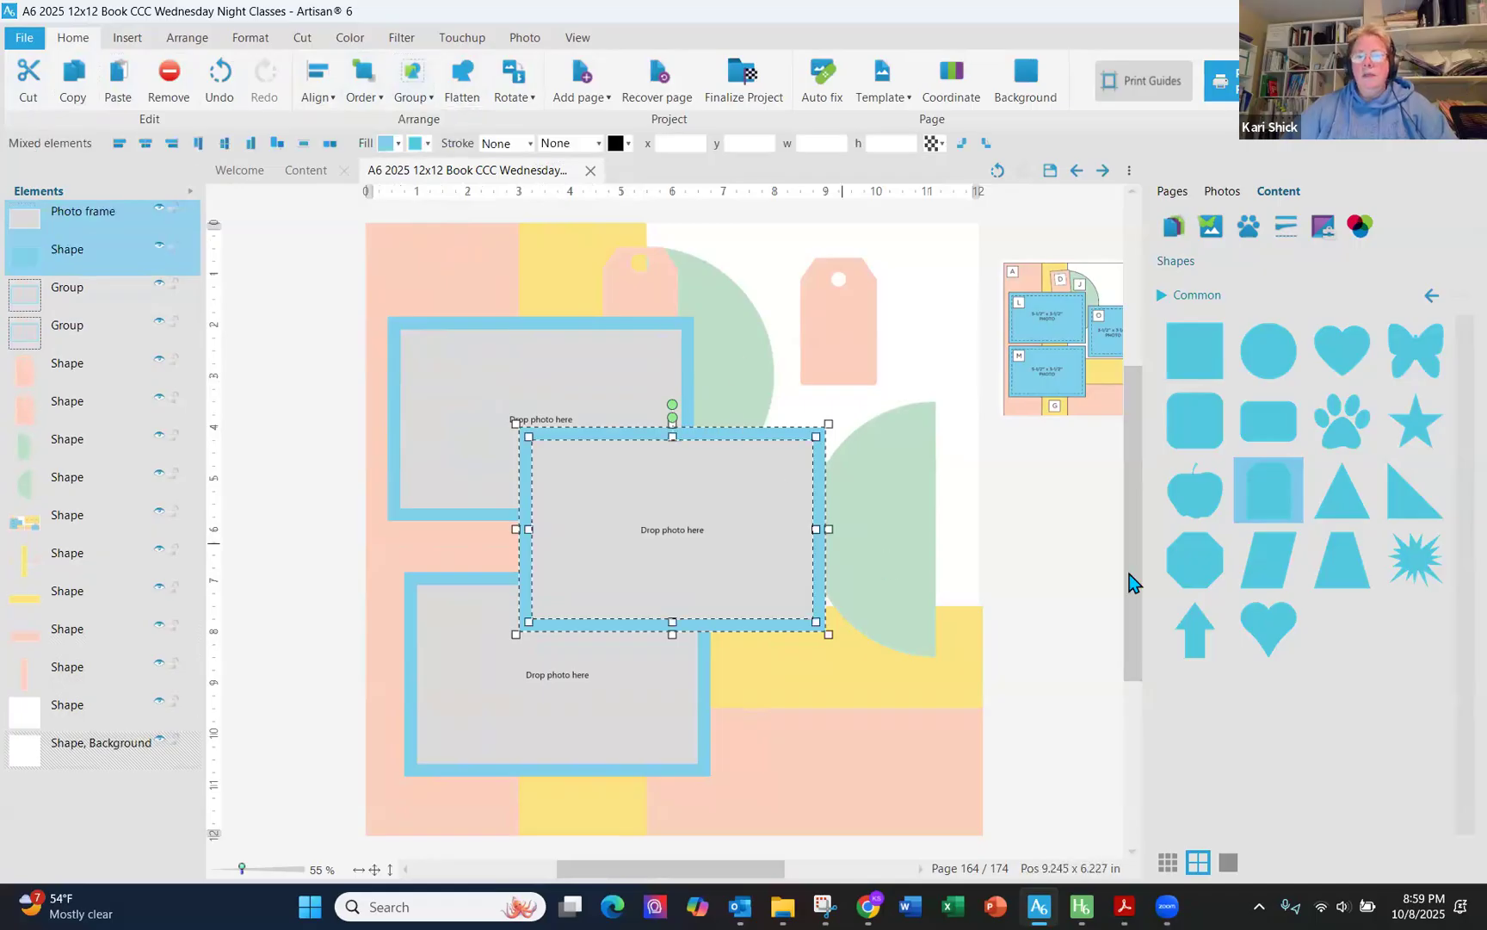
left_click(1020, 457)
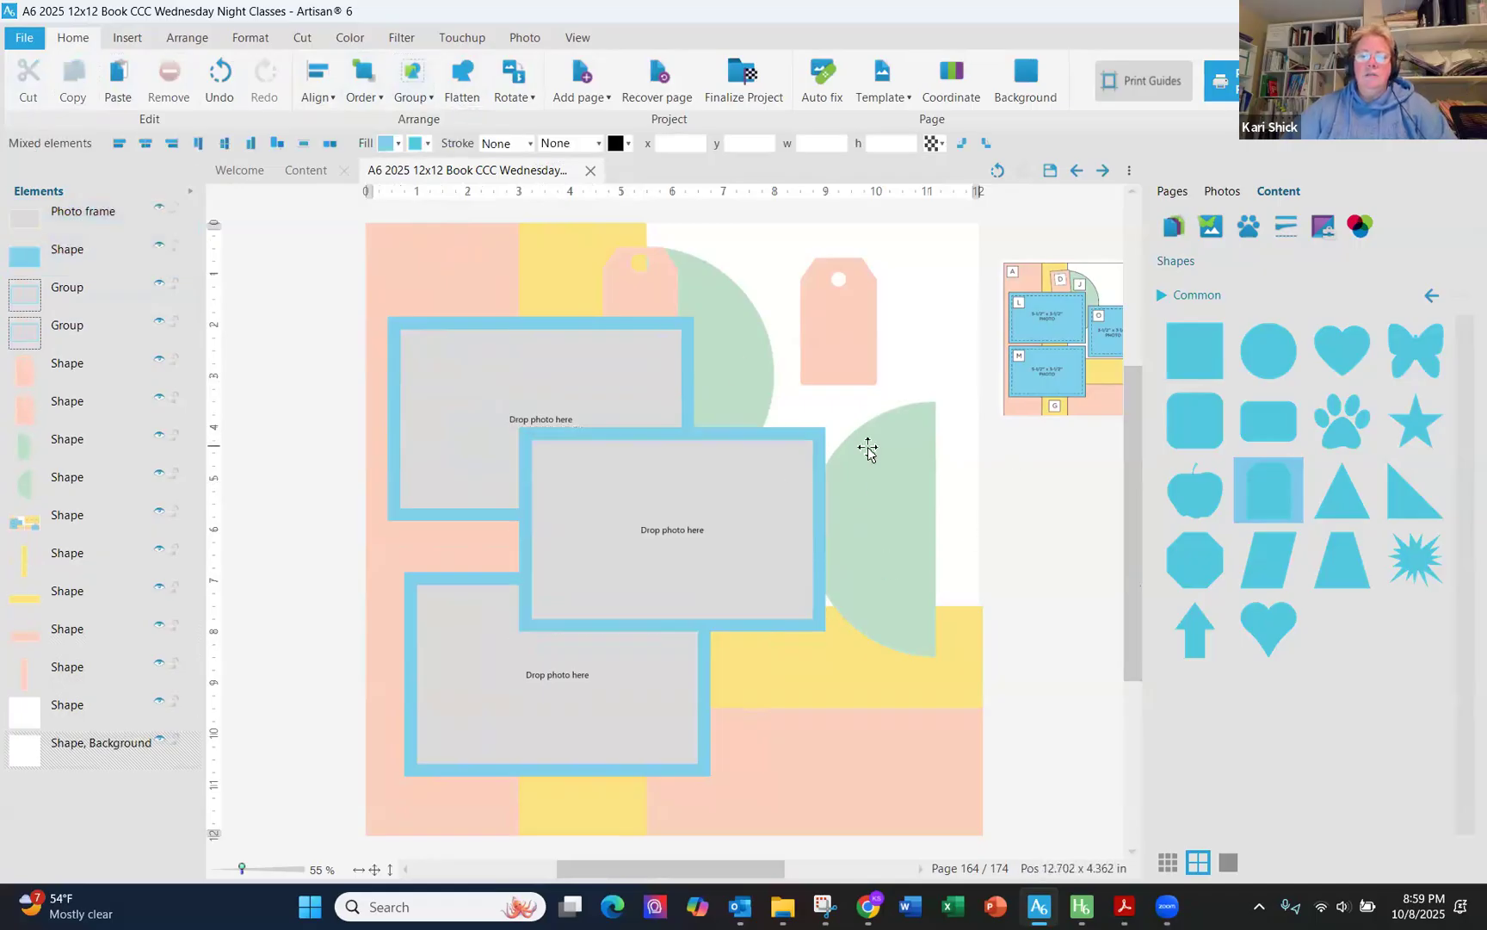
- Resize the third copy to a 4 x 4 blue square with a 3.5 x 3.5 frame and move it right of the first mat
left_click(817, 431)
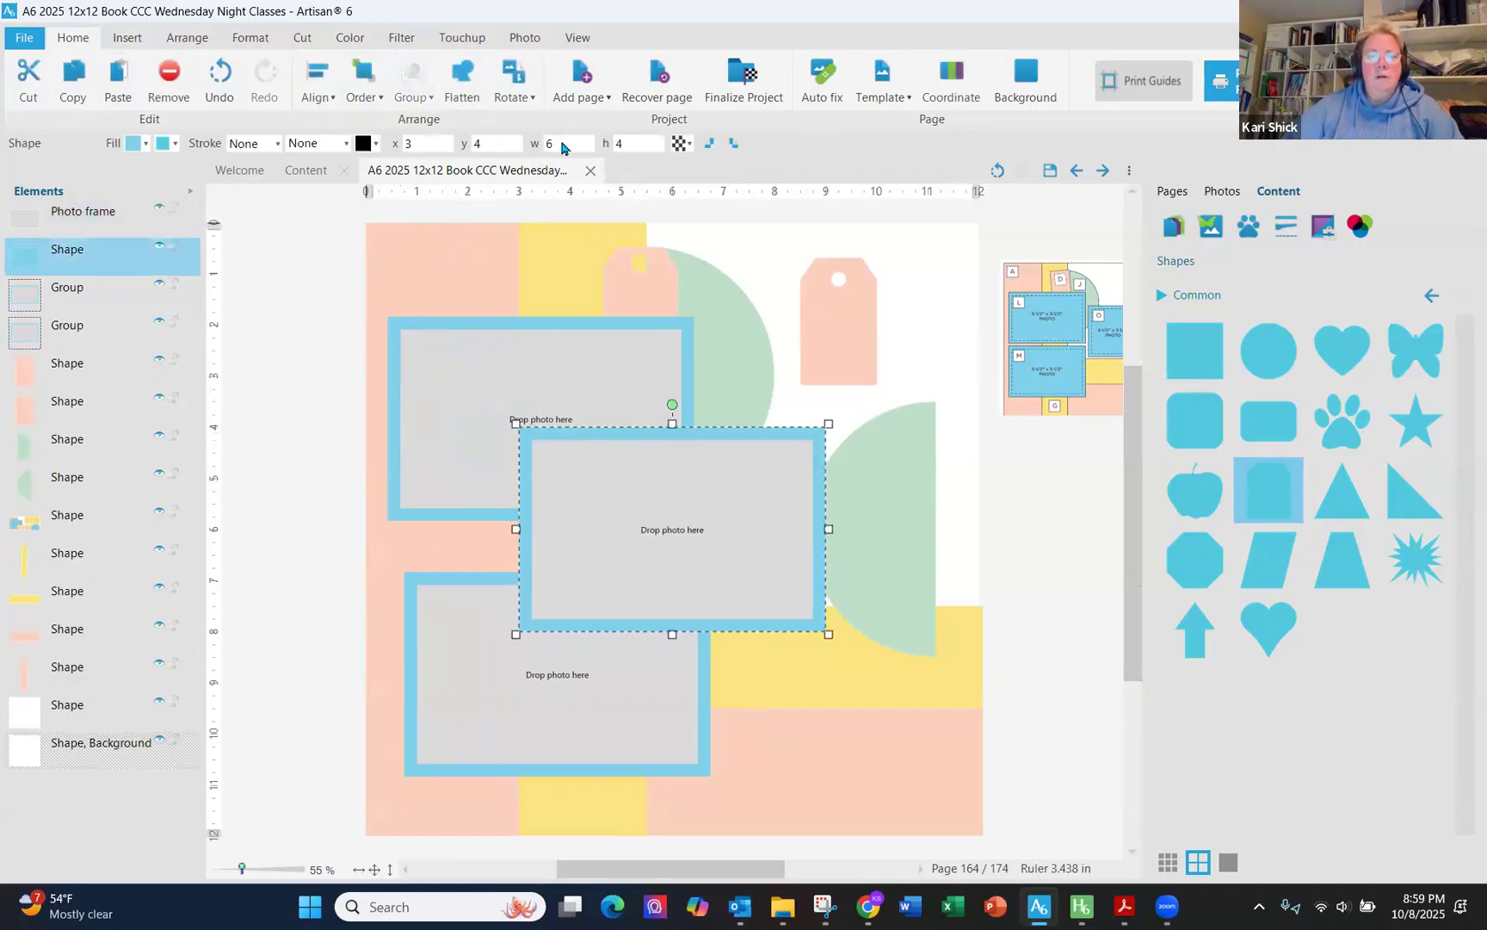
type("4")
key("Tab")
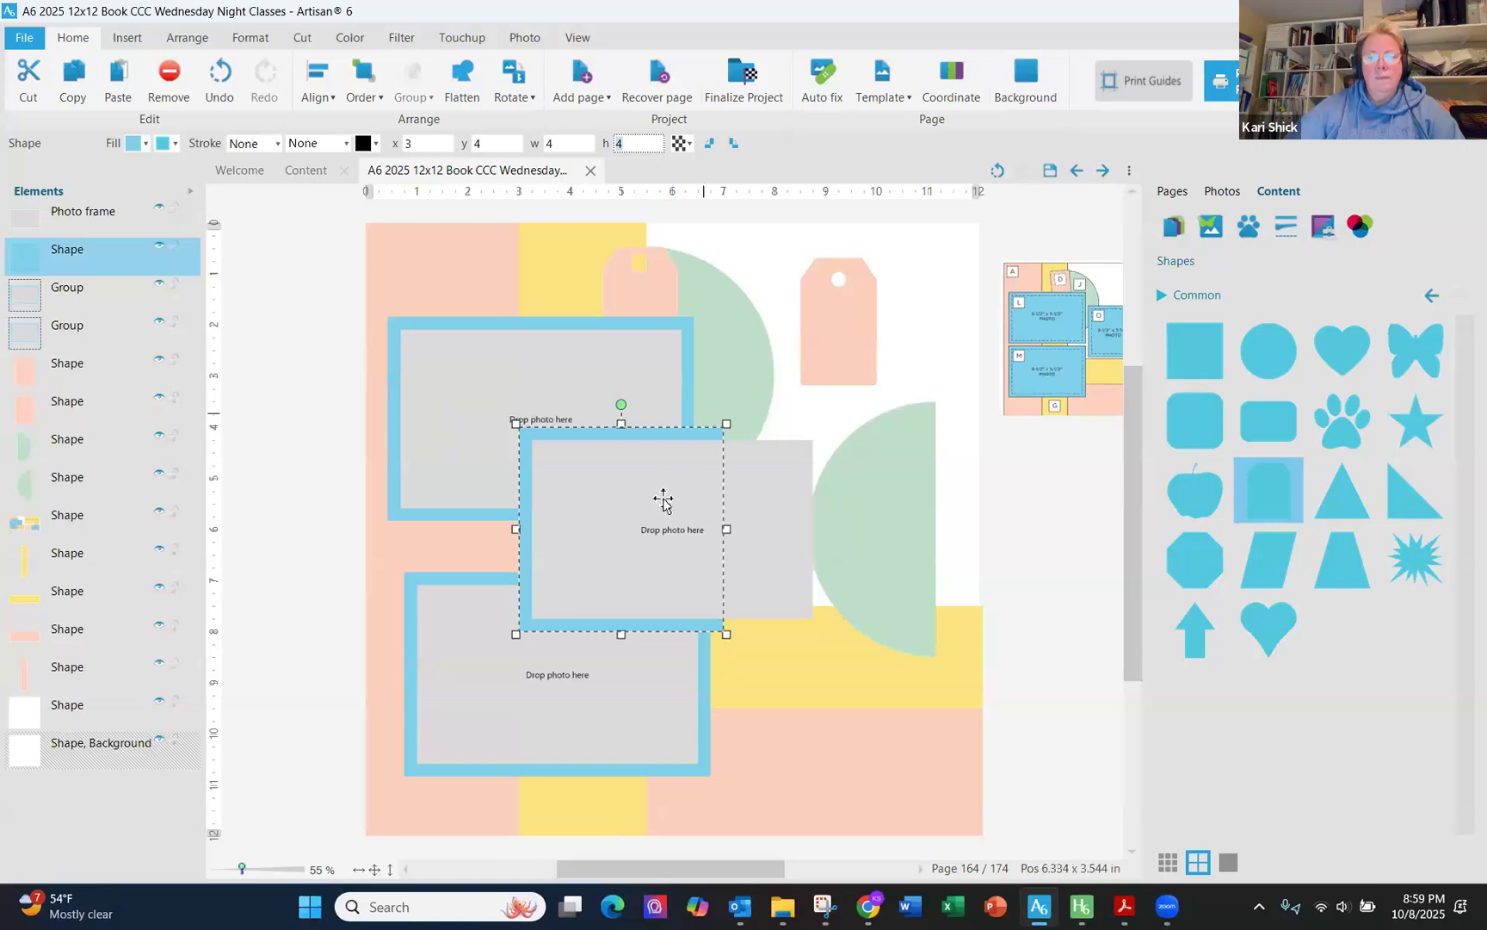
left_click(662, 494)
double_click(551, 143)
type("3.5")
key("Tab")
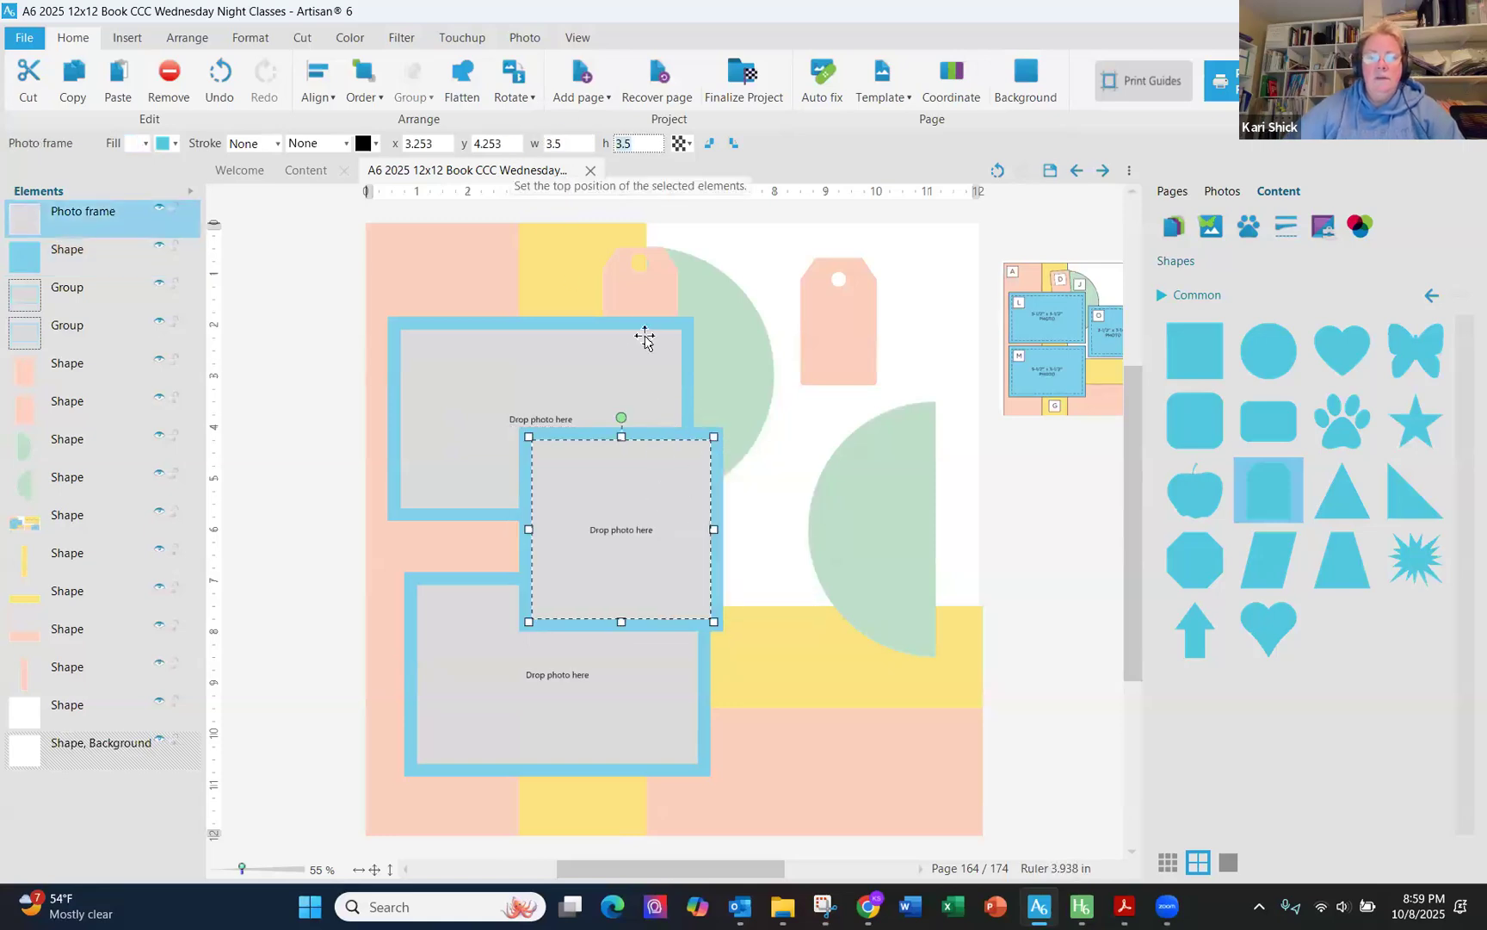
left_click(660, 434, "shift")
left_click_drag(660, 435, 835, 396)
- Reposition the lower green half circle and the second tag toward the page's right edge, and adjust the yellow-strip tag
left_click_drag(930, 468, 1108, 542)
left_click_drag(813, 346, 1034, 544)
left_click_drag(731, 323, 642, 303)
left_click(642, 303)
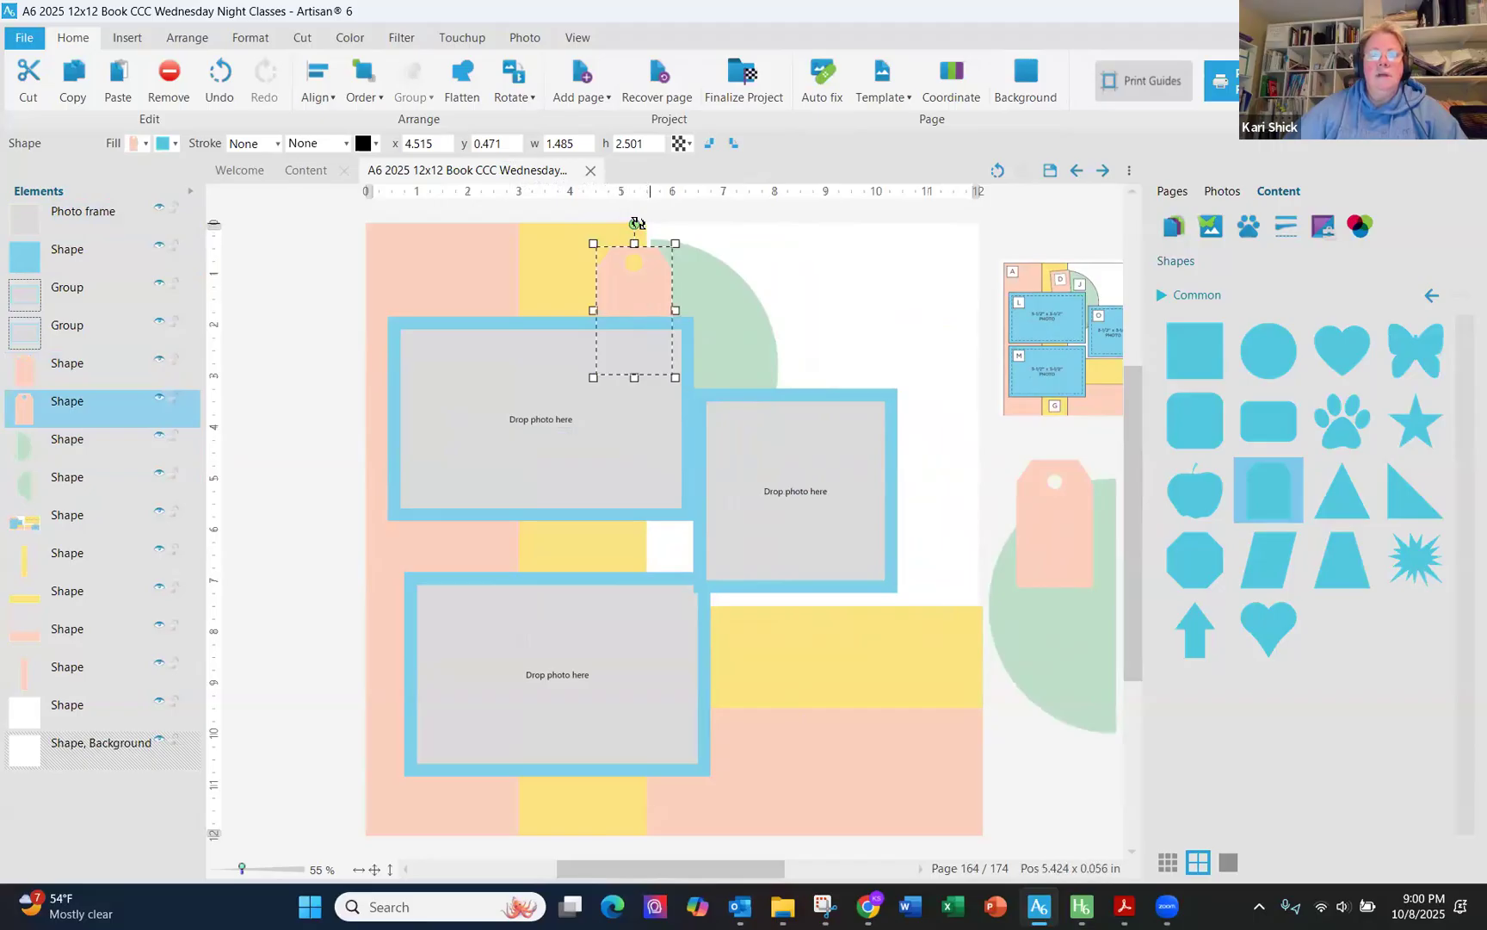
- Rotate and nudge the pink tag at the top of the yellow strip slightly
left_click_drag(628, 226, 618, 228)
left_click_drag(635, 284, 632, 288)
left_click(737, 291)
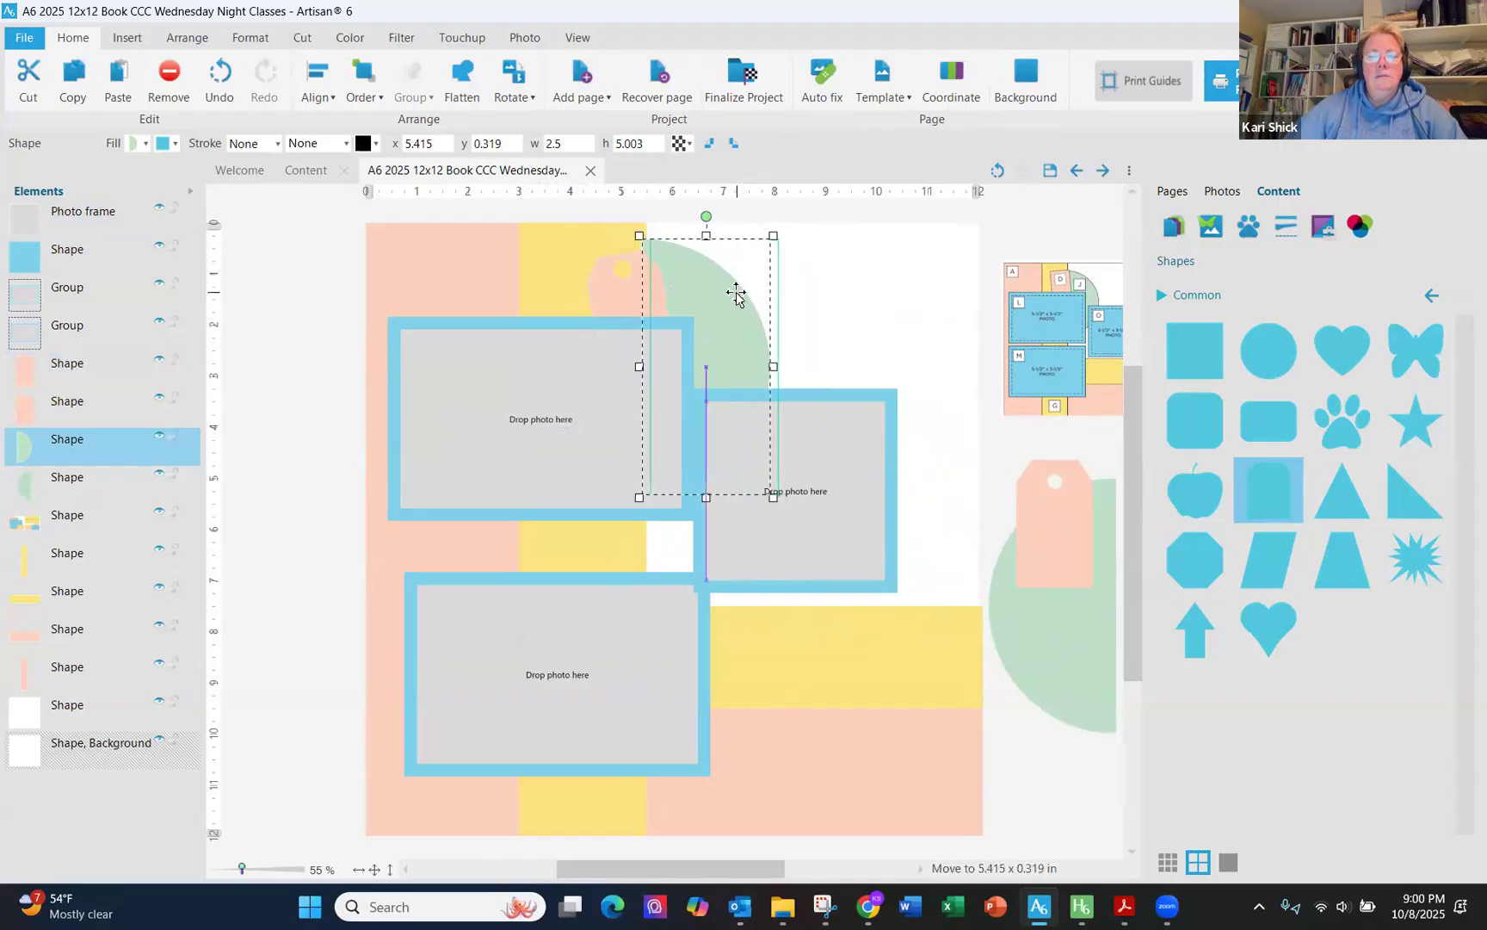
- Move the square blue-matted frame down and right so it overlaps the lower yellow strip
left_click(830, 486)
left_click(853, 399, "shift")
left_click_drag(853, 399, 888, 435)
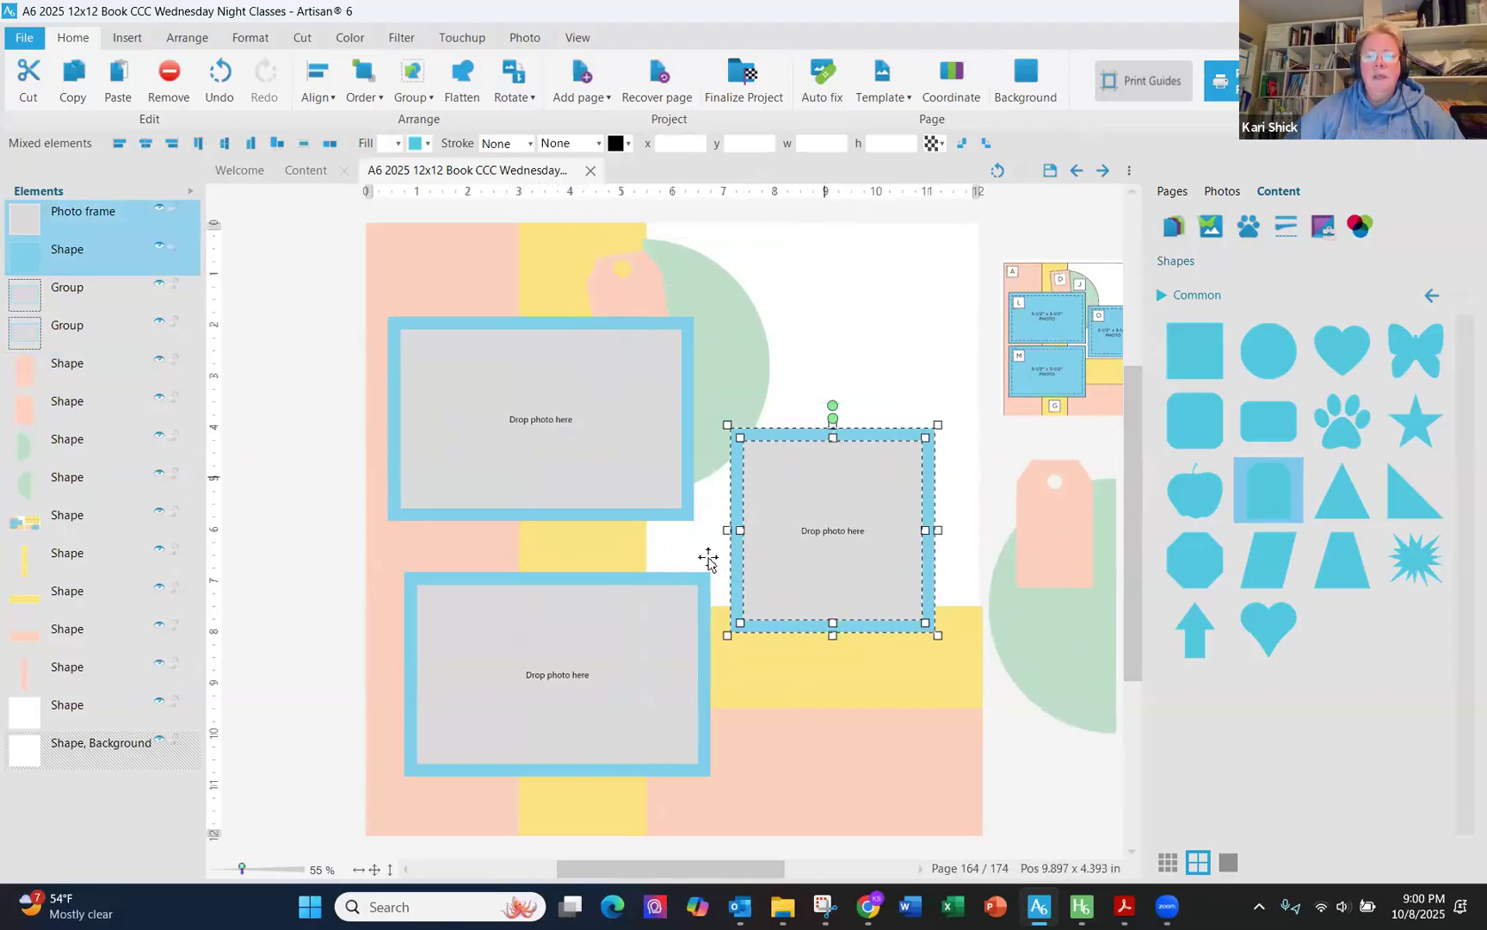
left_click(815, 684)
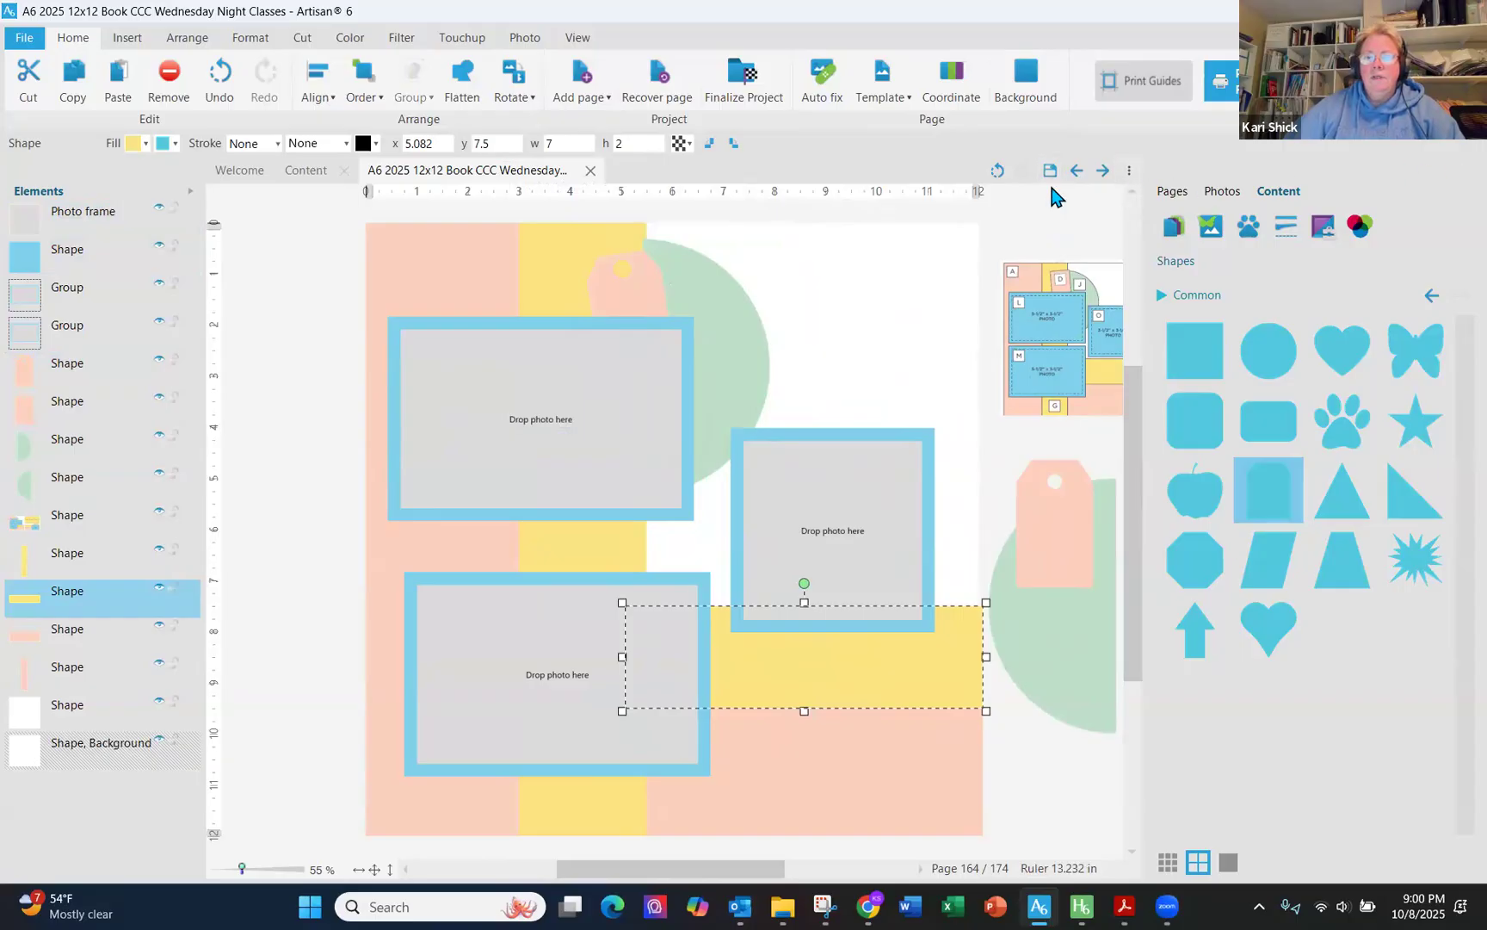
- Duplicate page 164 in the pages panel
left_click(1174, 195)
scroll(1317, 568, "down", 3)
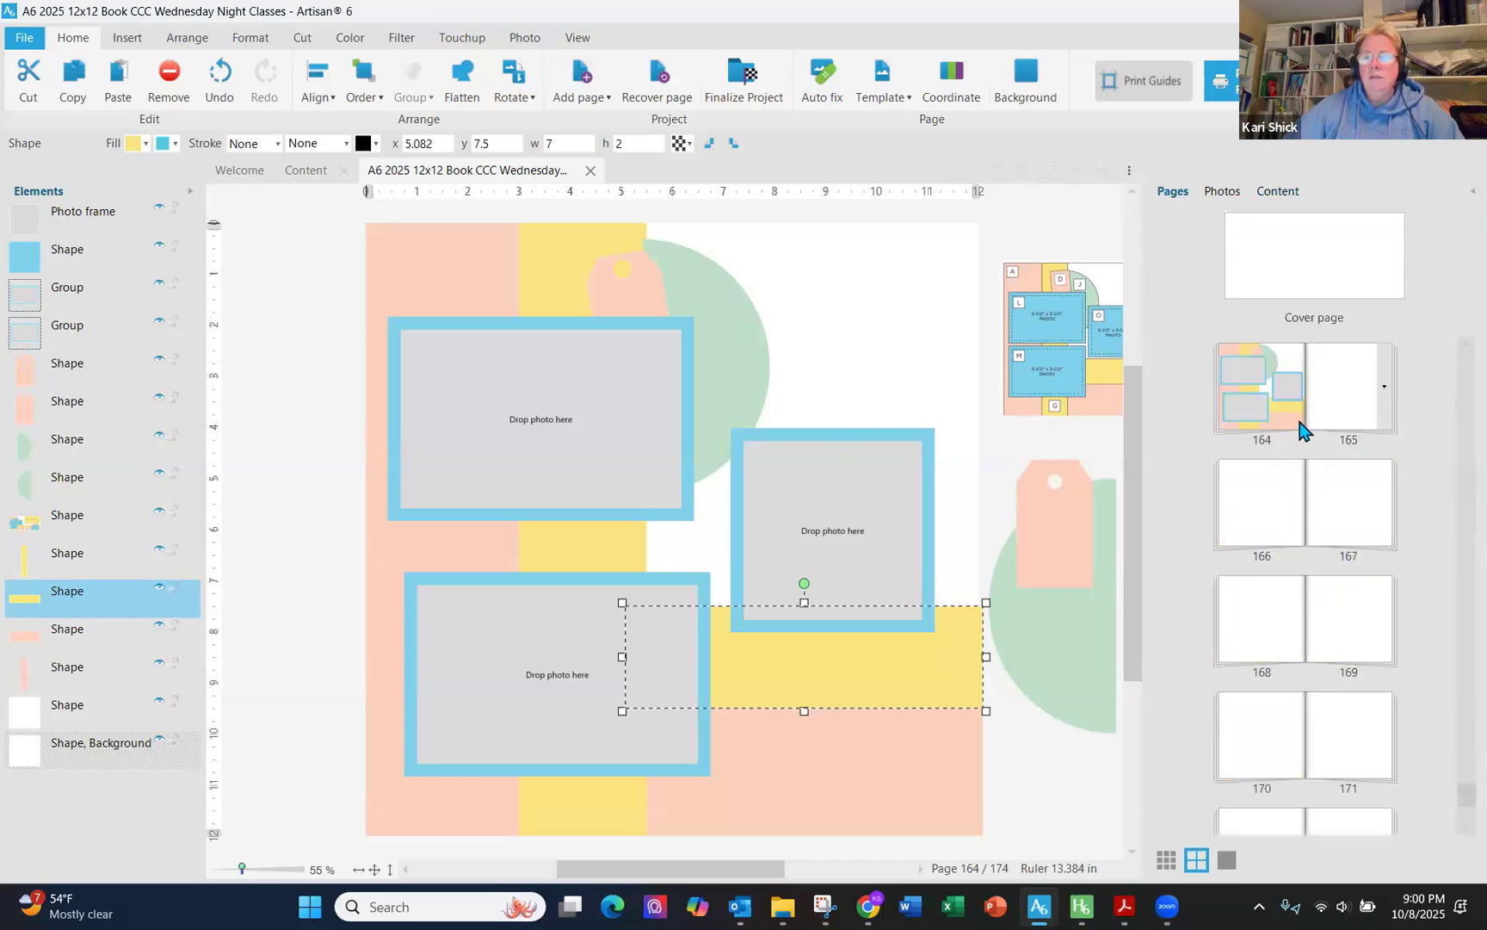
right_click(1294, 408)
left_click(1313, 477)
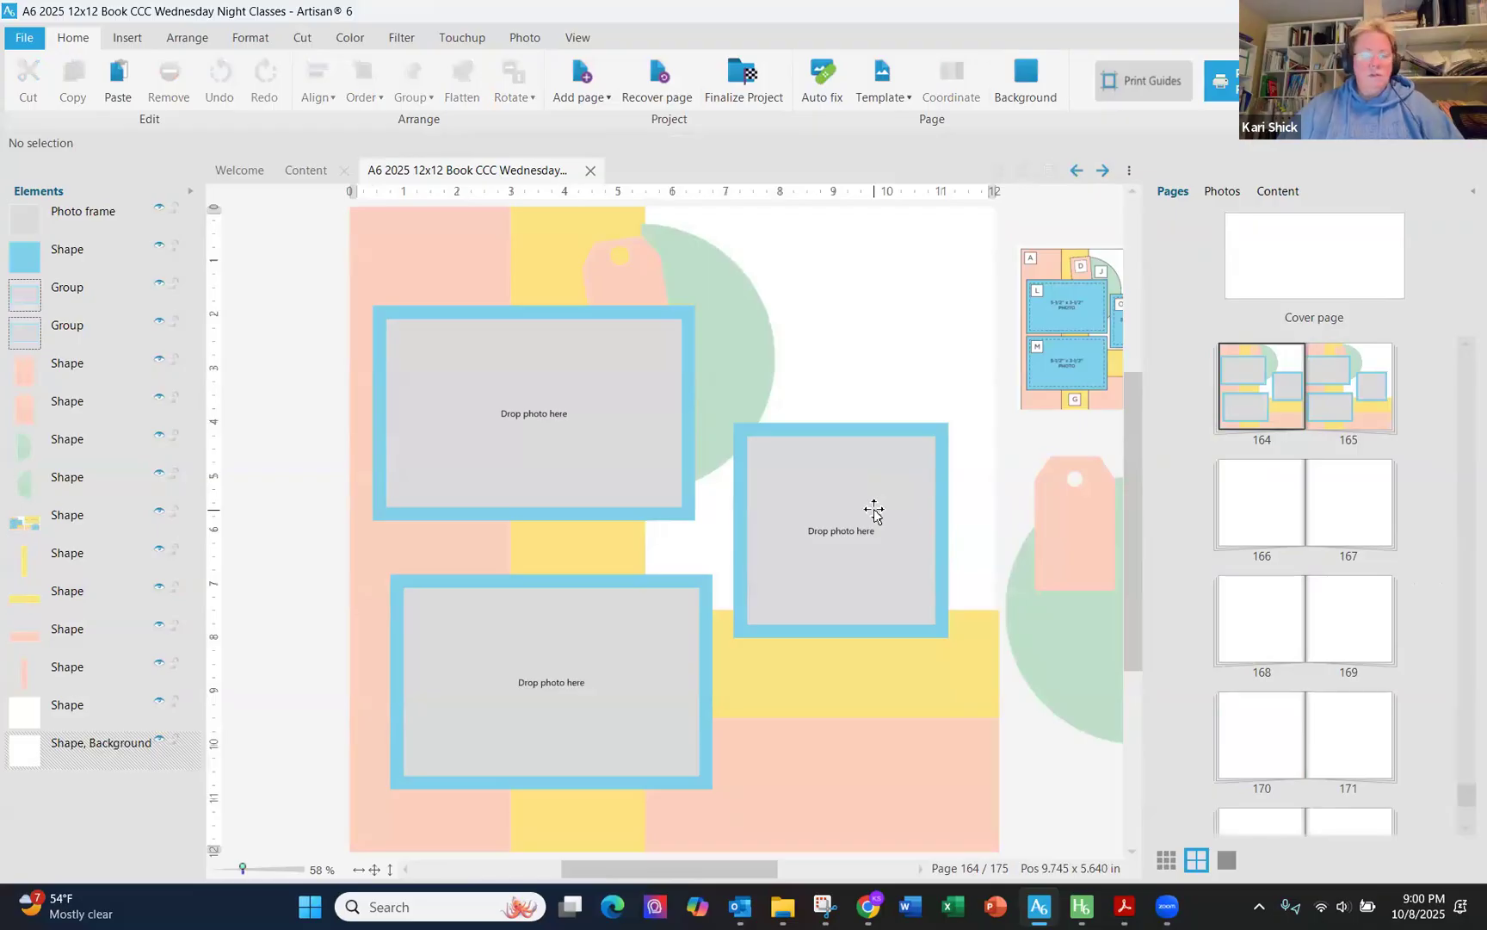
- Select the square matted frame and its photo frame on page 164 and delete them
left_click(873, 510)
left_click(911, 431, "shift")
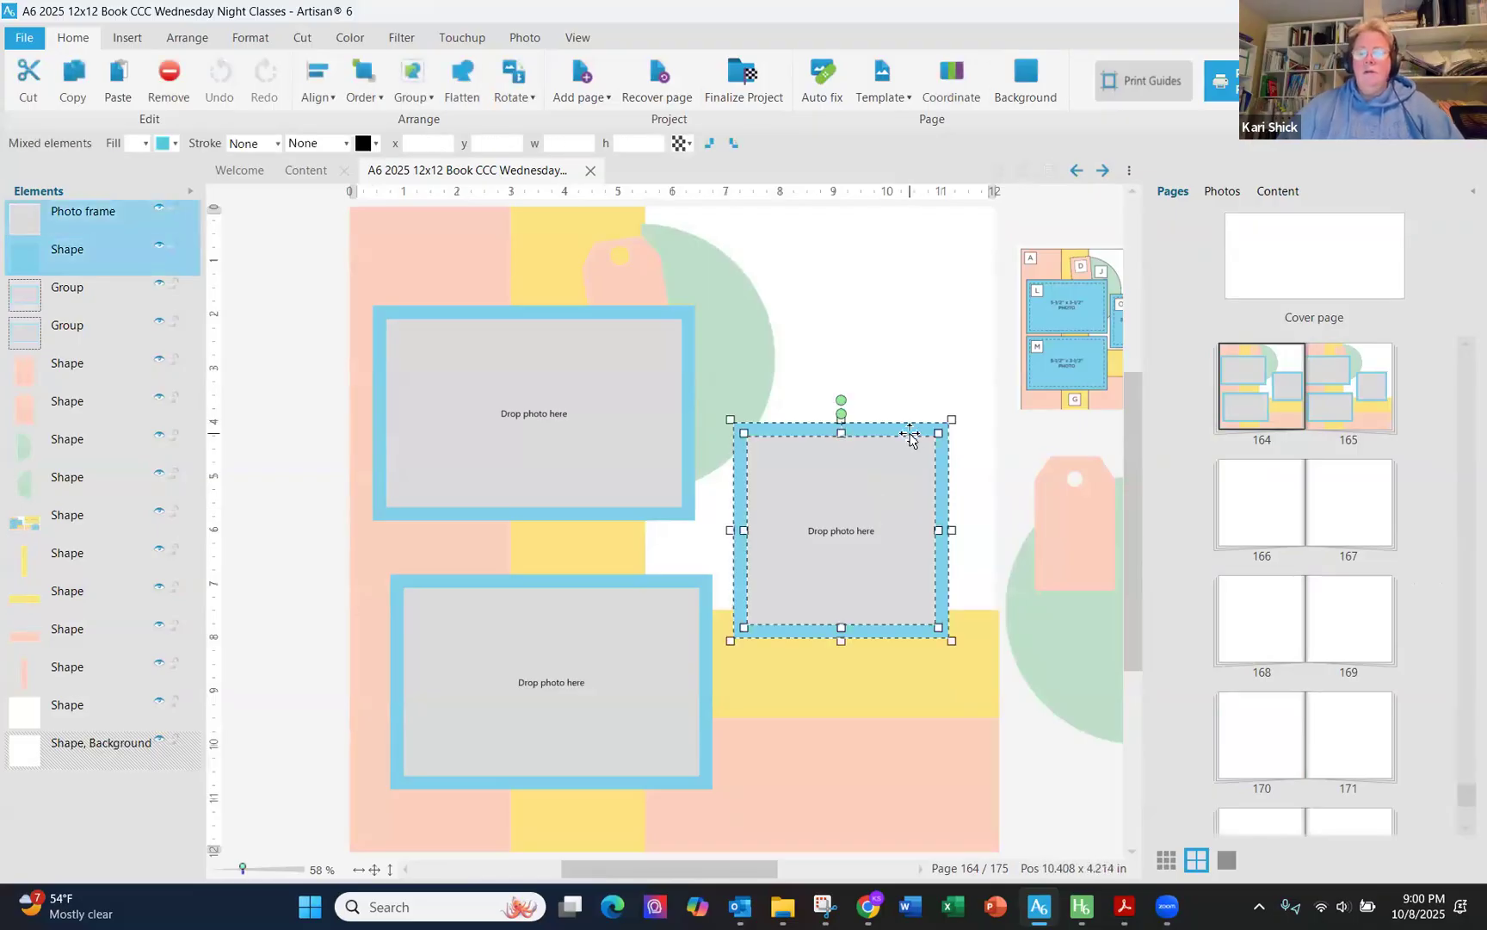
key("Delete")
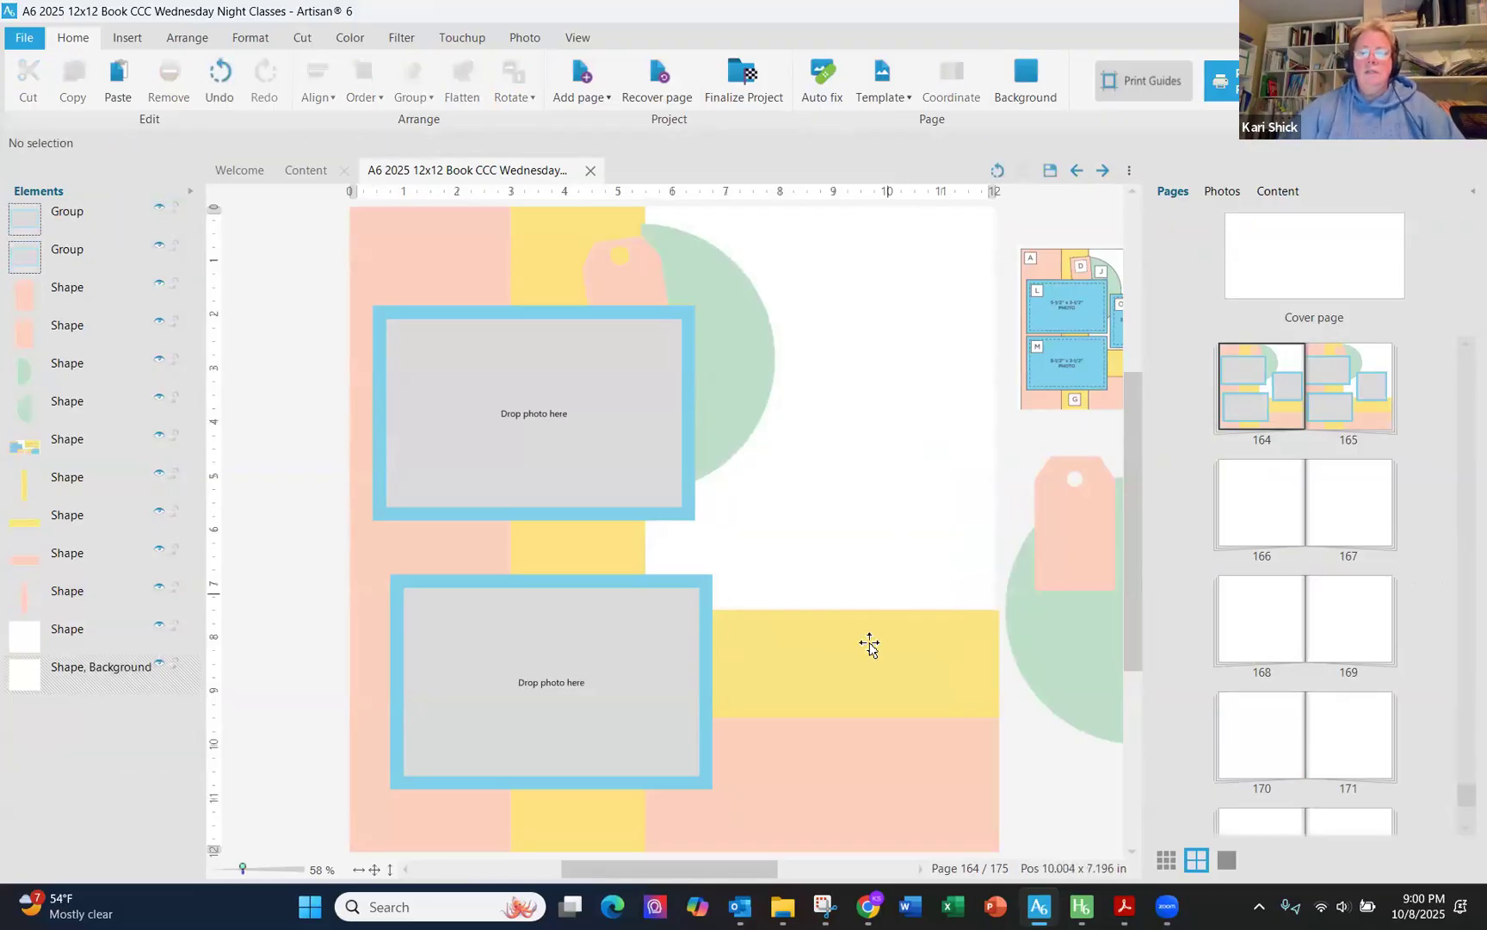
- Stretch the horizontal yellow strip across the full page: x 0, width 12
left_click(870, 641)
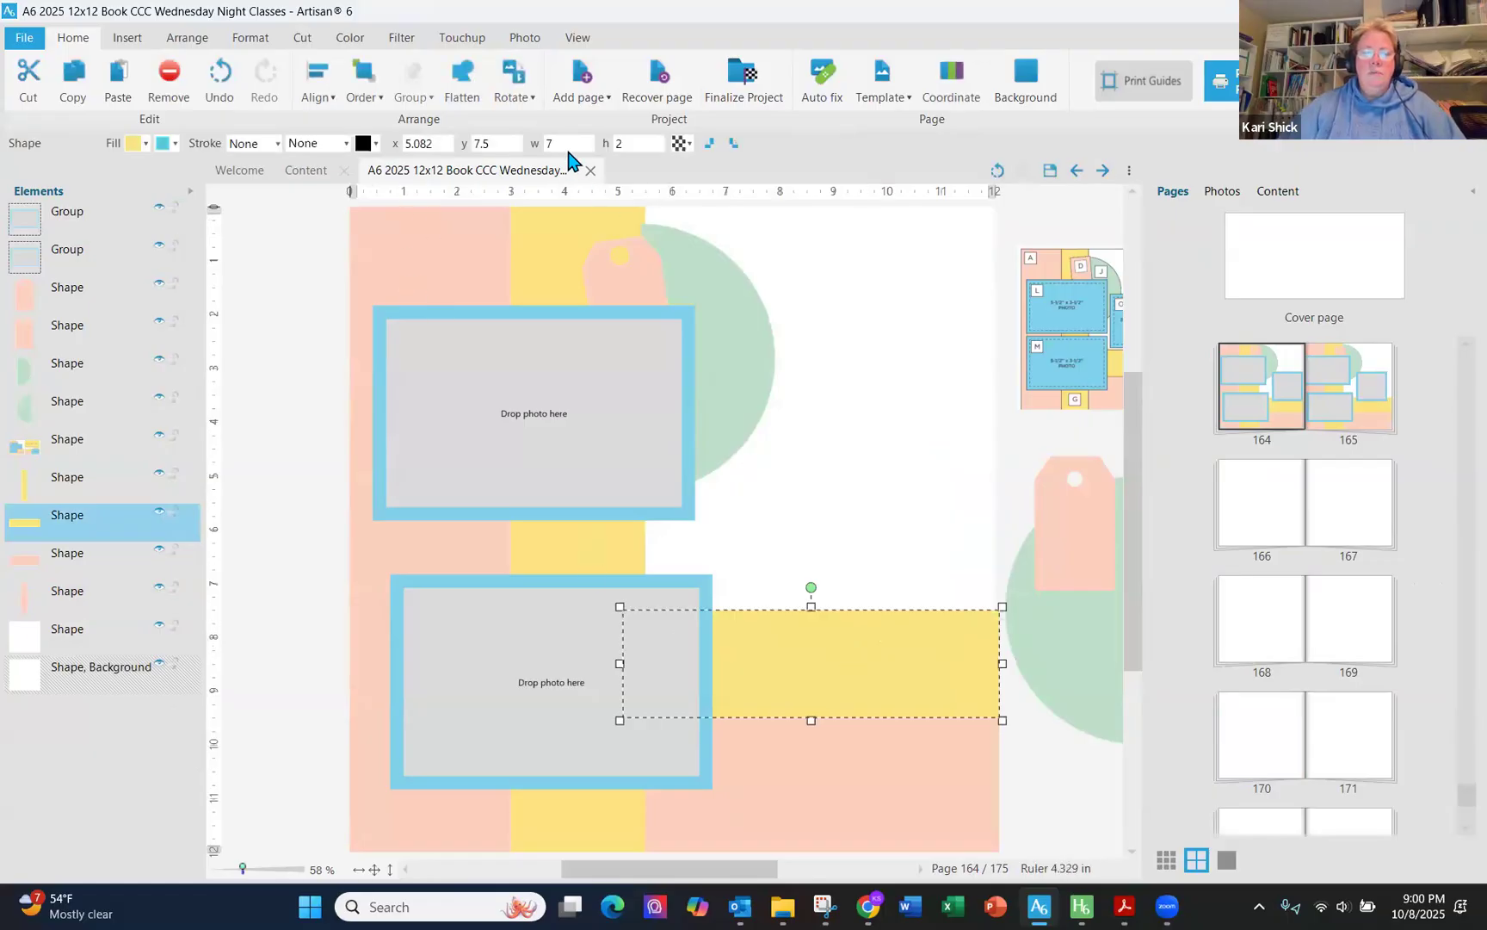
left_click(430, 145)
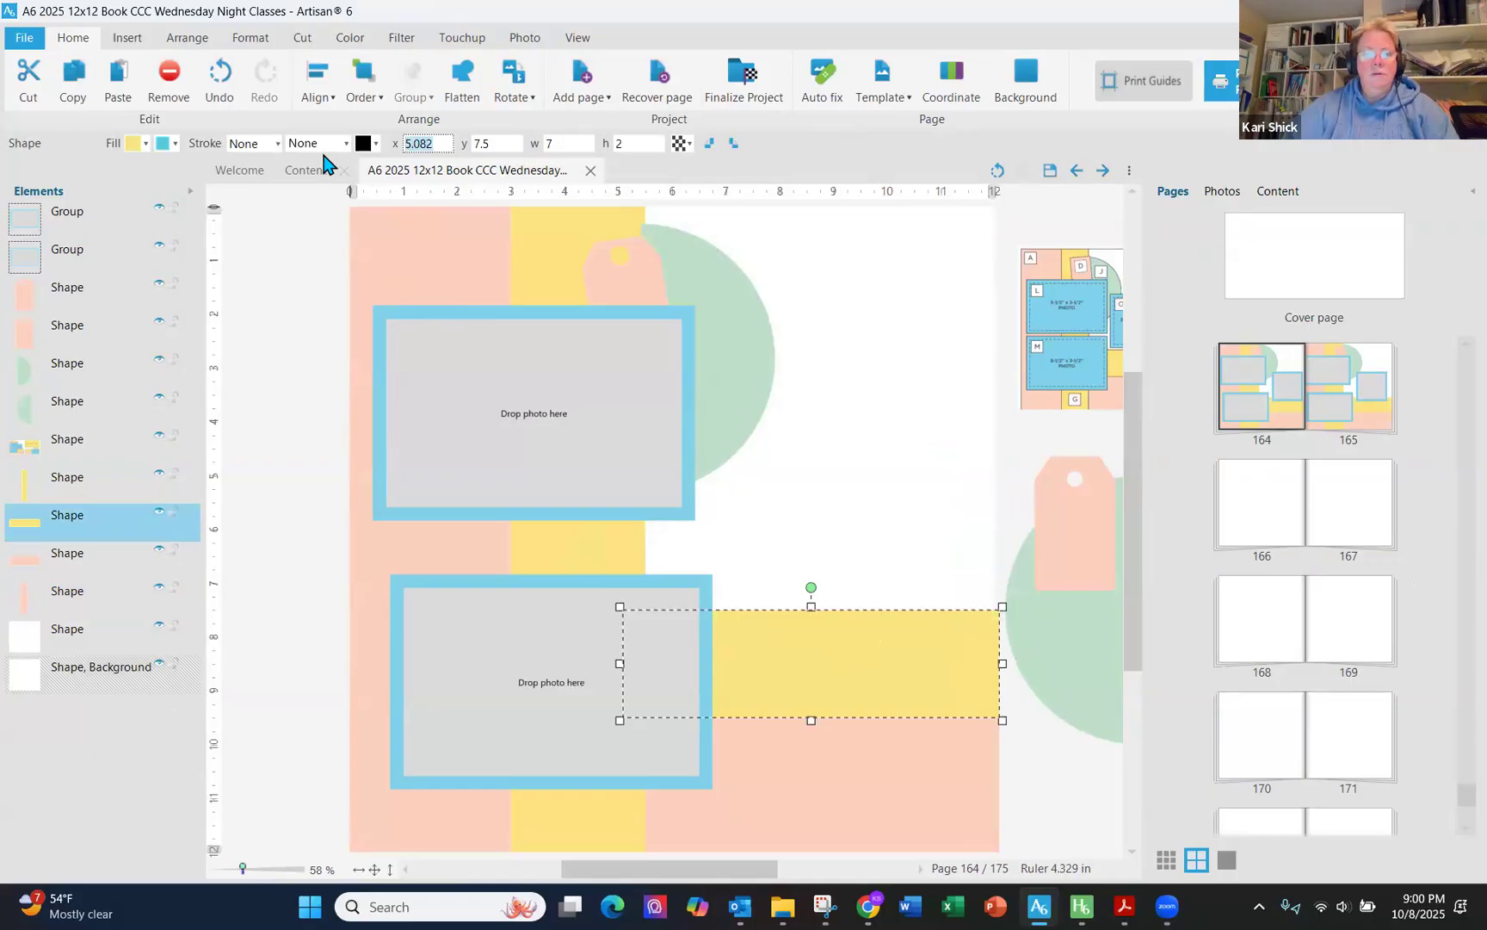
key("Tab")
key("Tab")
type("12")
key("Tab")
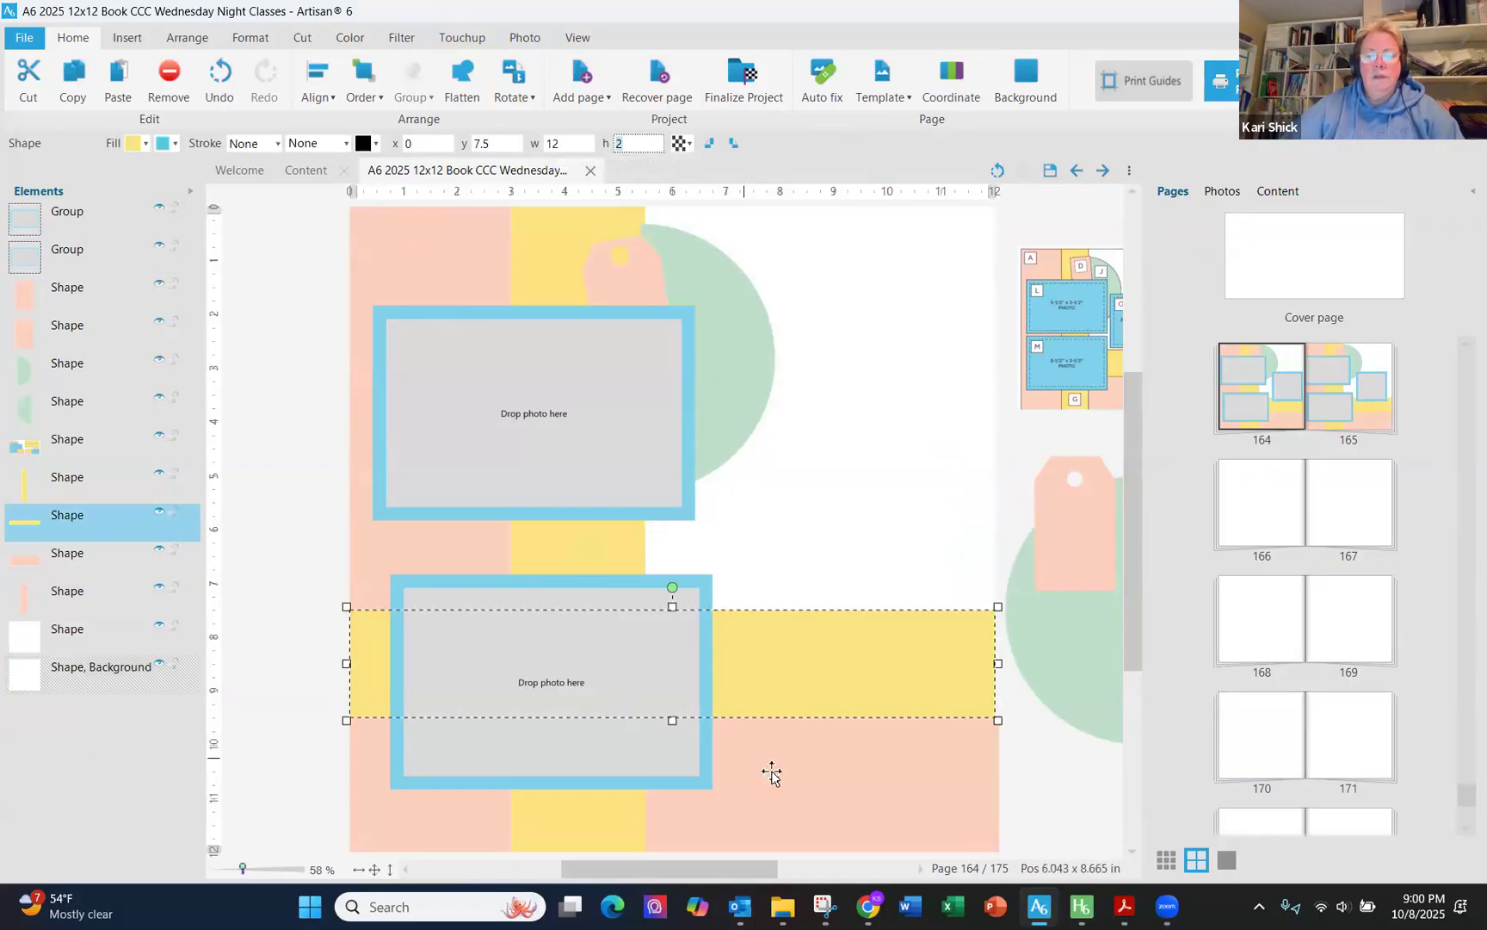
- Set the lower pink rectangle to x 0 and width 12 so it spans the page
left_click(770, 771)
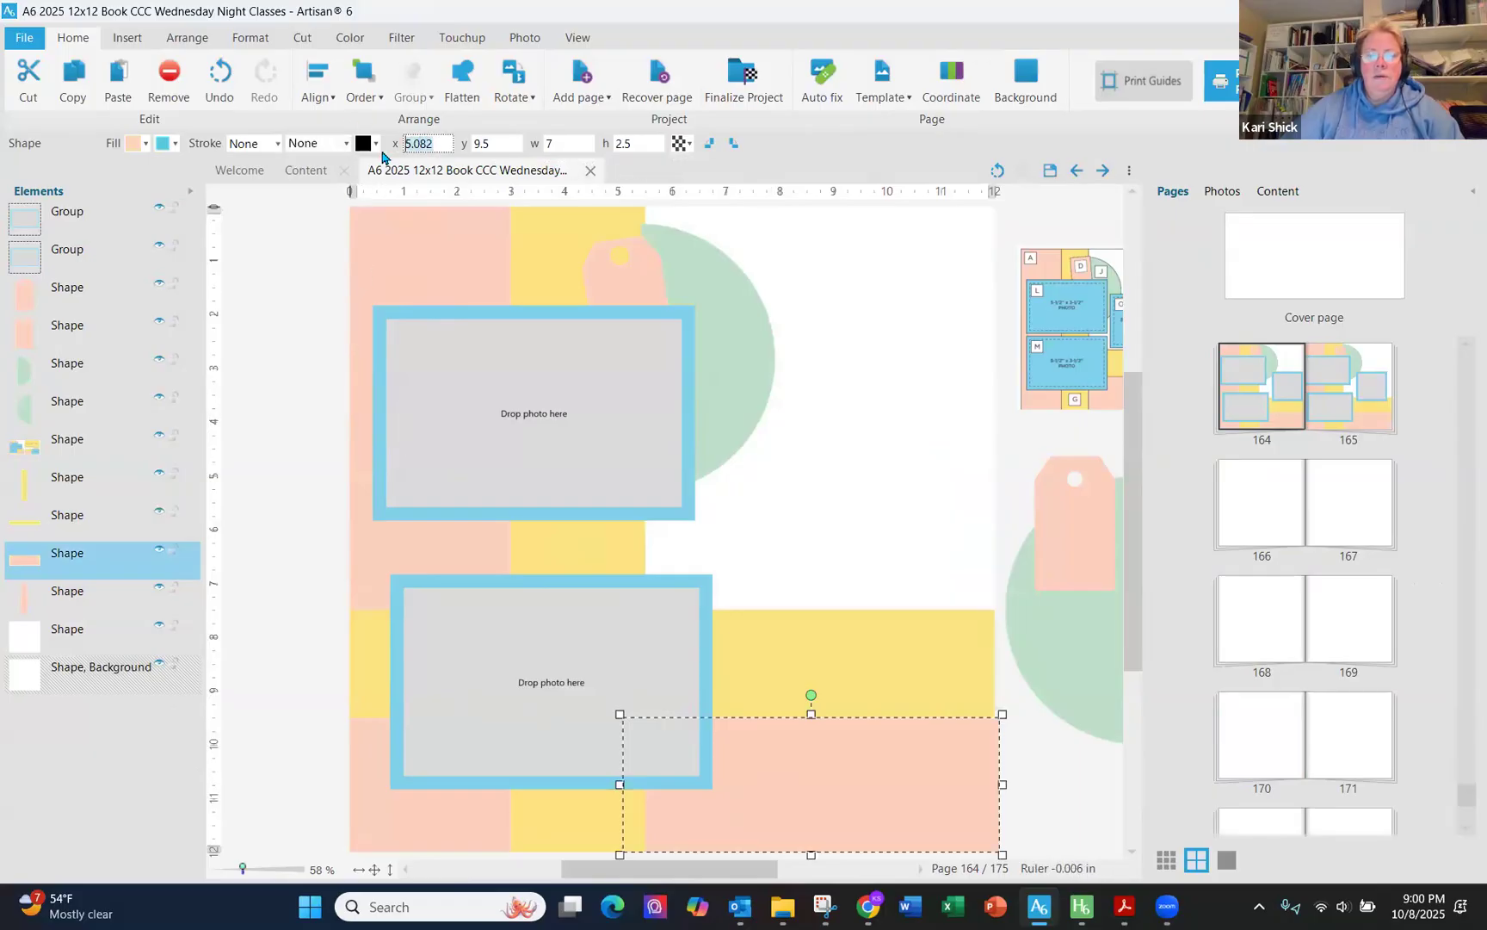
type("0")
key("Tab")
key("Tab")
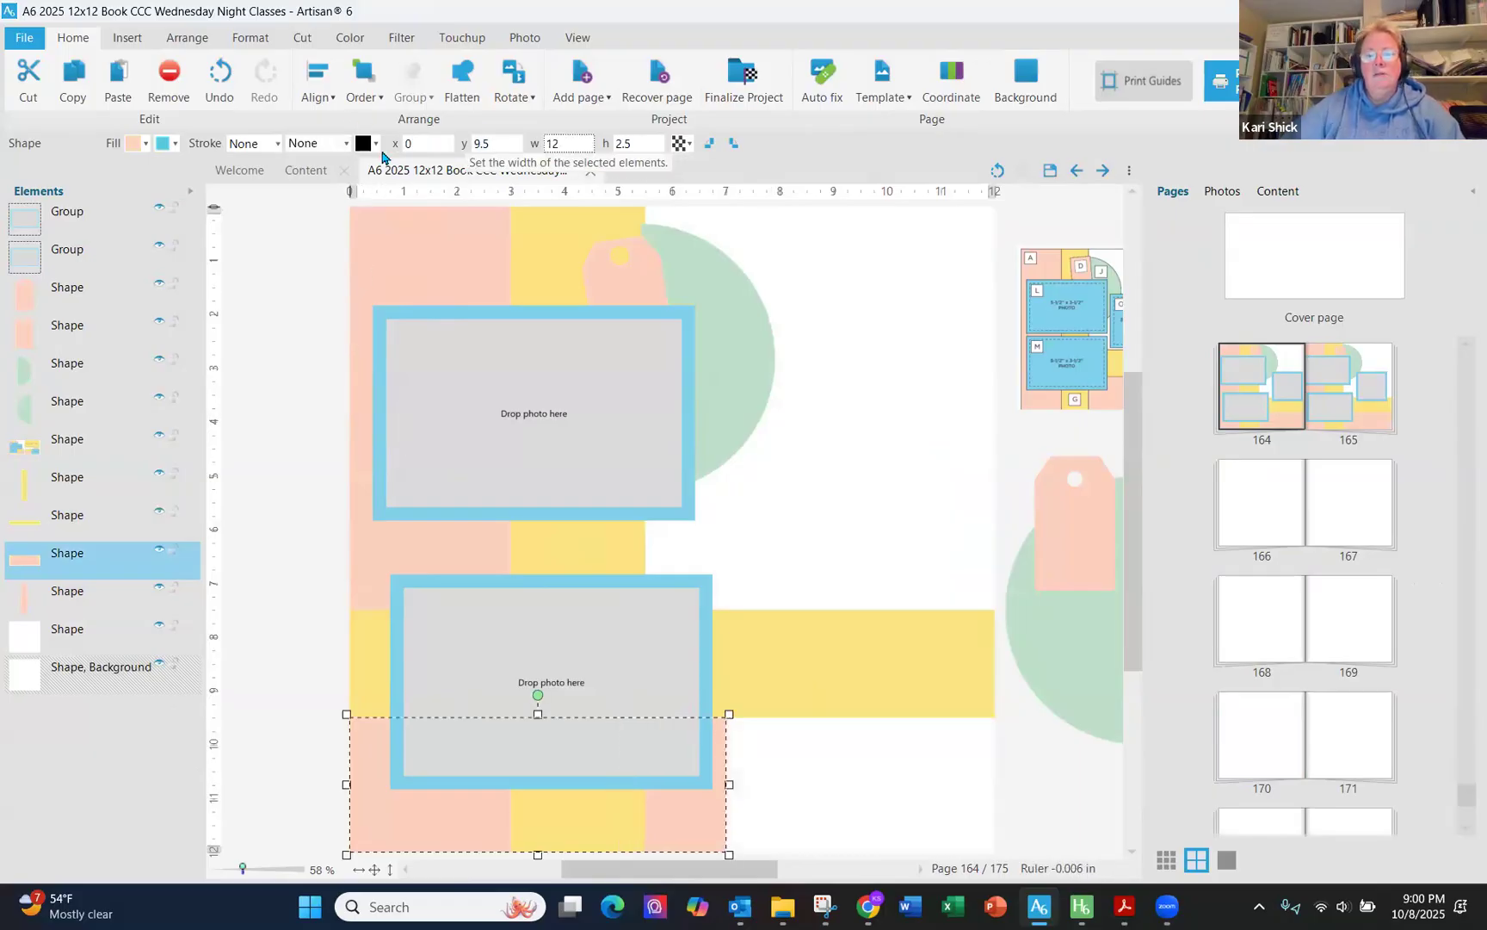
type("12")
key("Tab")
- Delete the left pink vertical strip and move the lower matted frame group right to about x 5.76, y 7.5
left_click(483, 284)
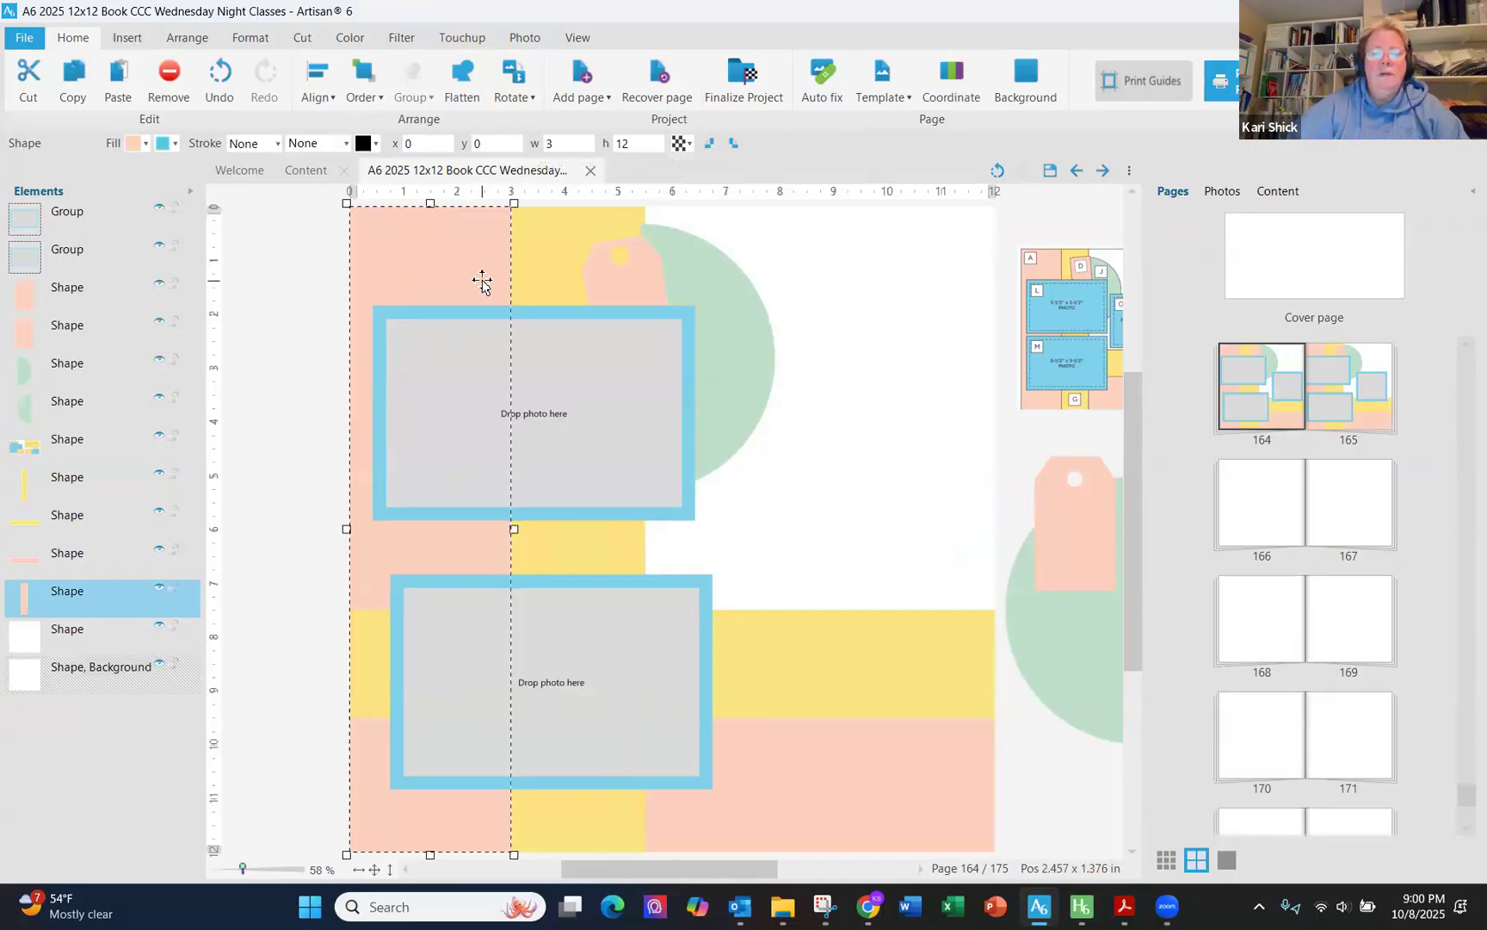
key("Delete")
left_click_drag(567, 616, 847, 642)
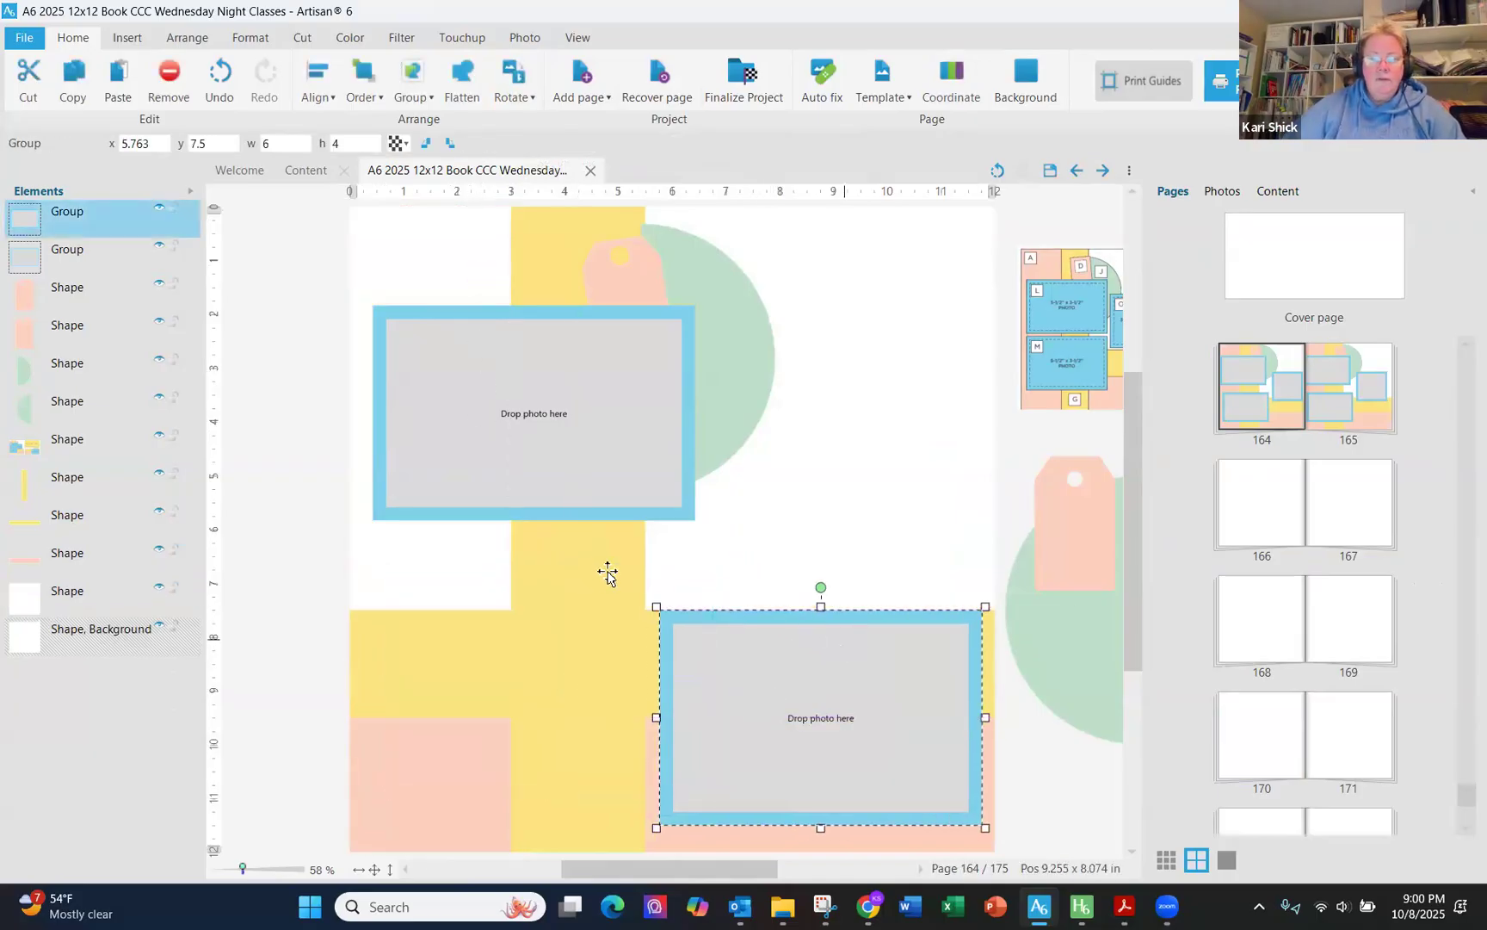
- Select the upper matted frame group and delete it
left_click(584, 581)
left_click(535, 418)
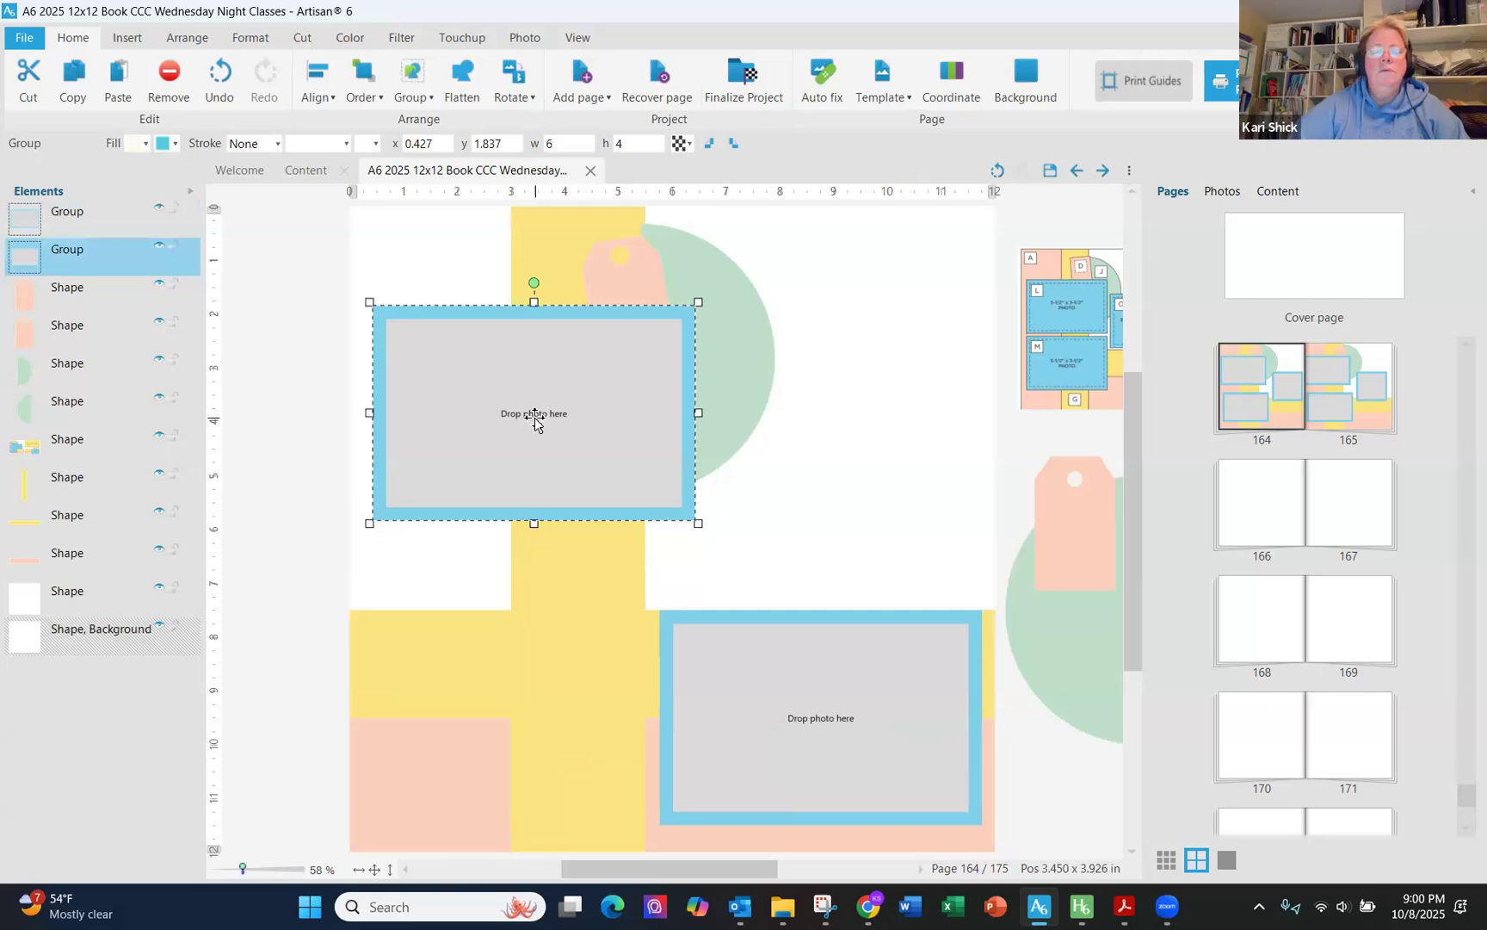
key("Delete")
- Resize the yellow vertical strip into a 12 x 6 block at x 0, y 0
left_click(534, 418)
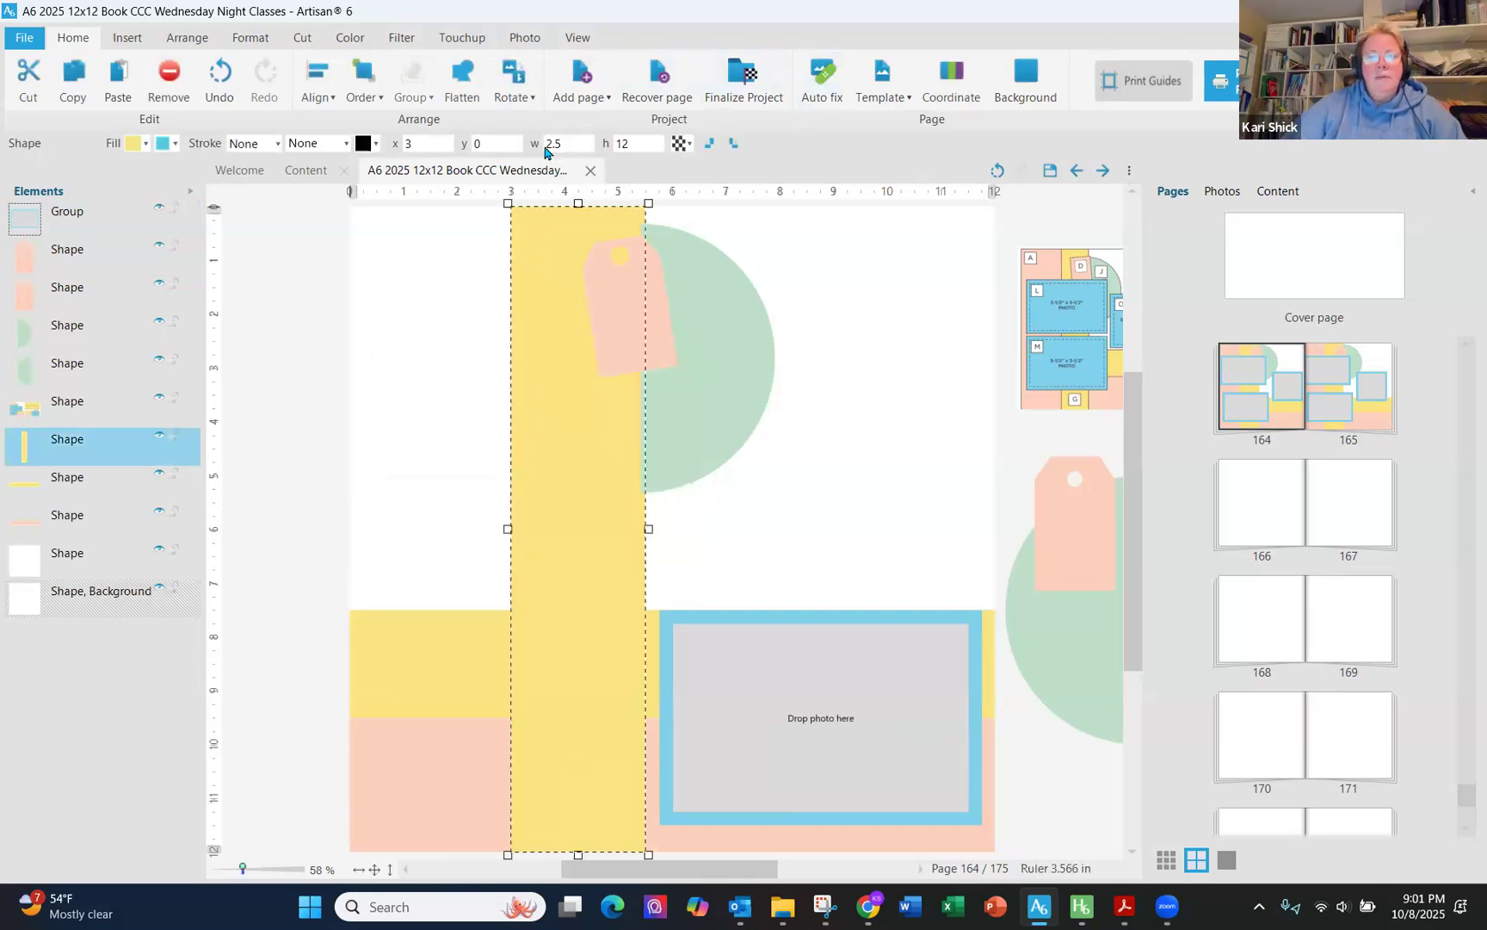
key("Tab")
type("6")
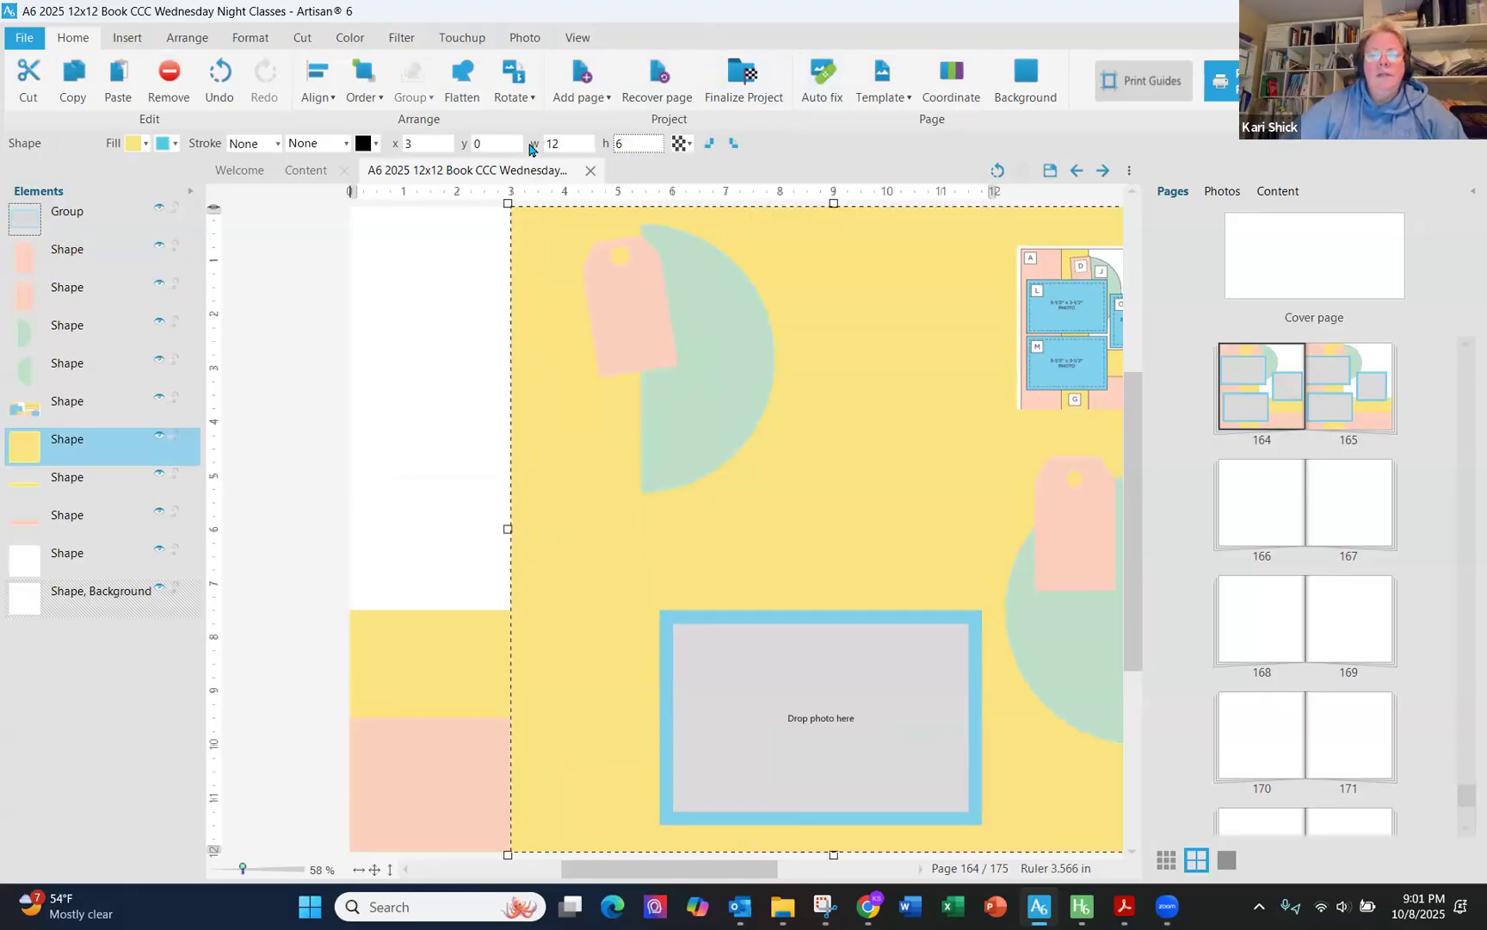
key("Return")
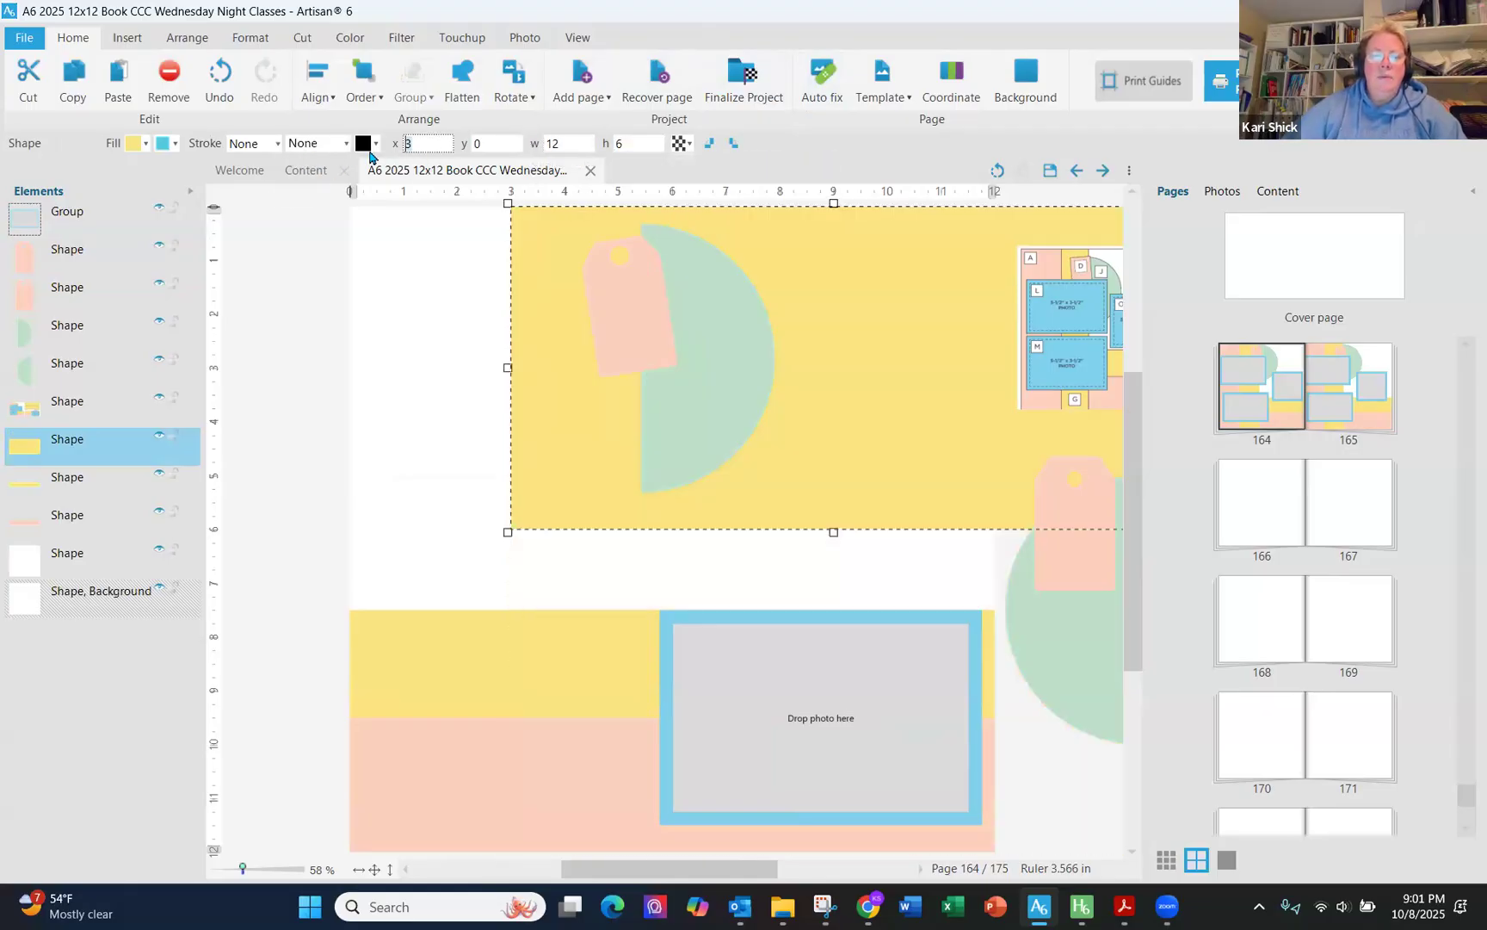
type("0")
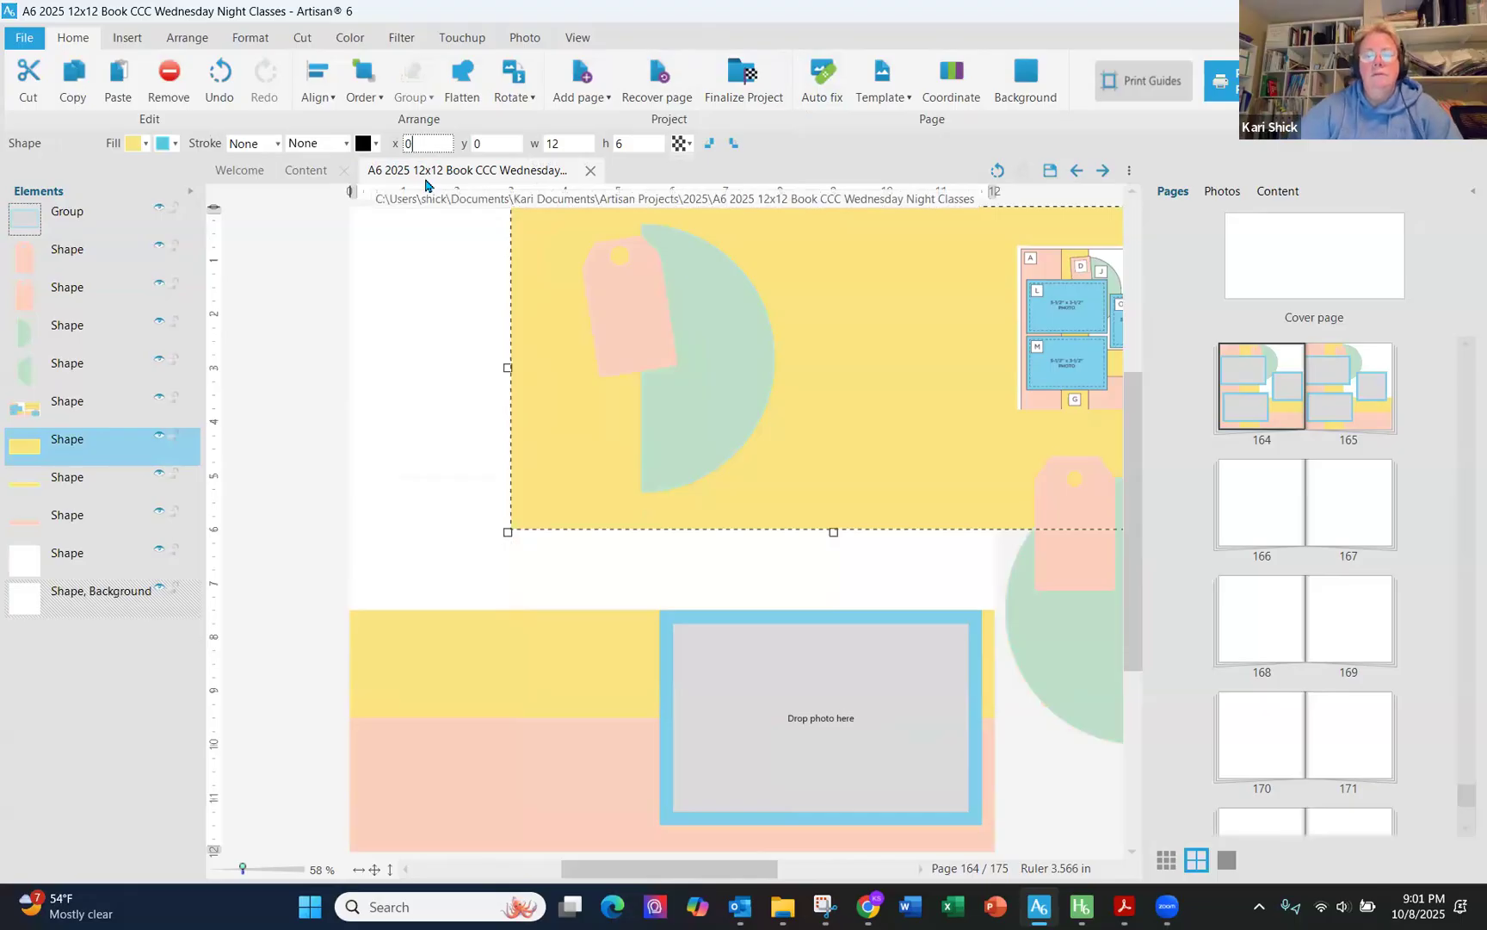
key("Return")
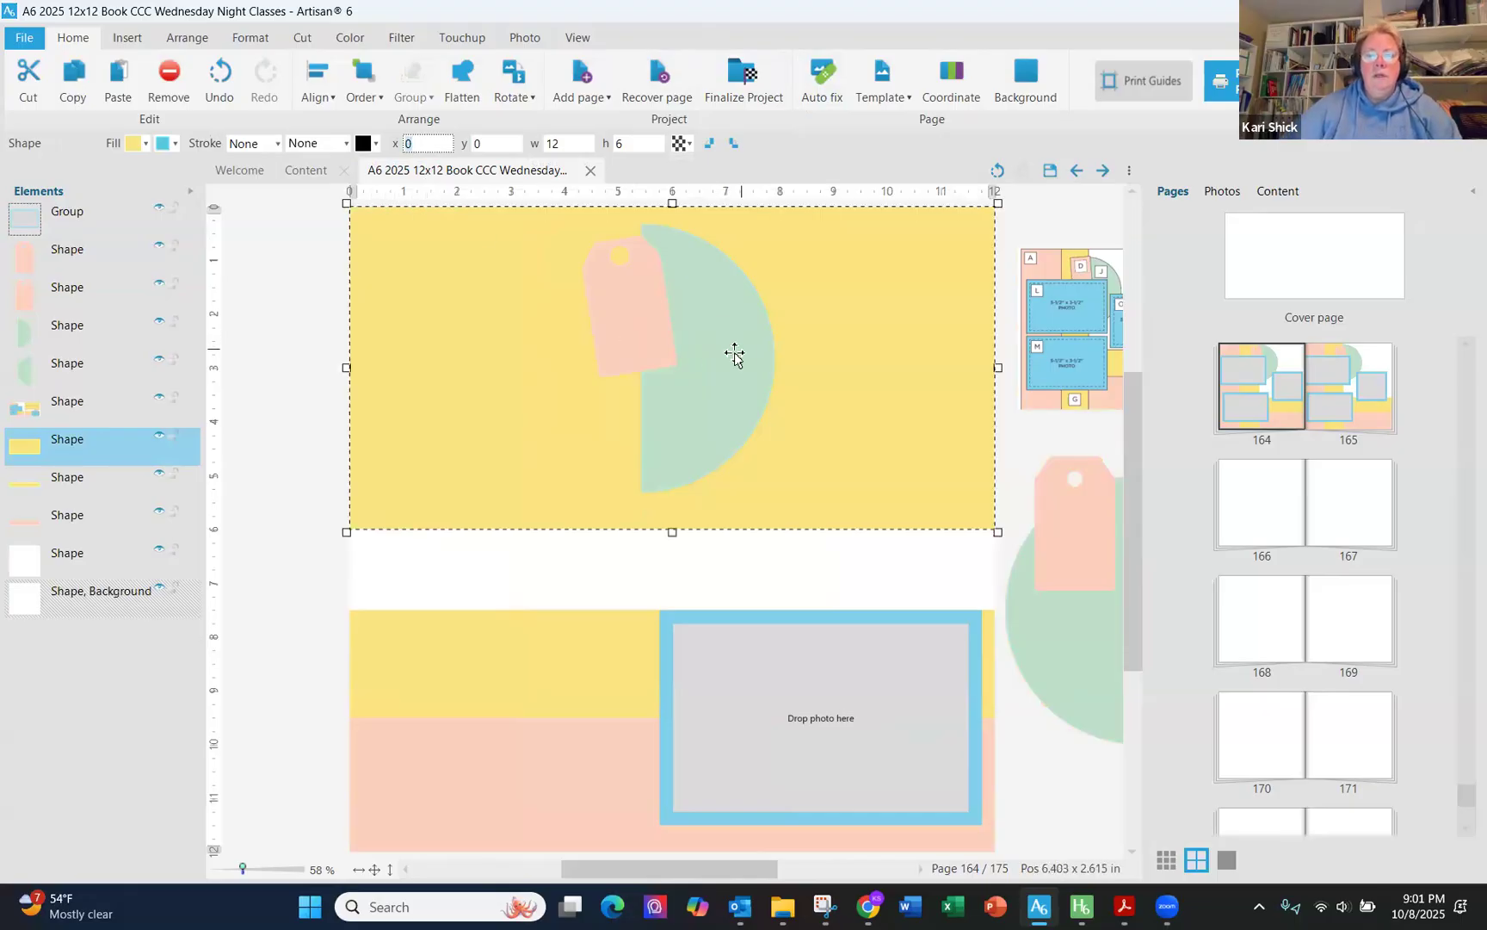
- Rotate the green half circle into a dome and move it down above the lower matted frame
left_click(734, 354)
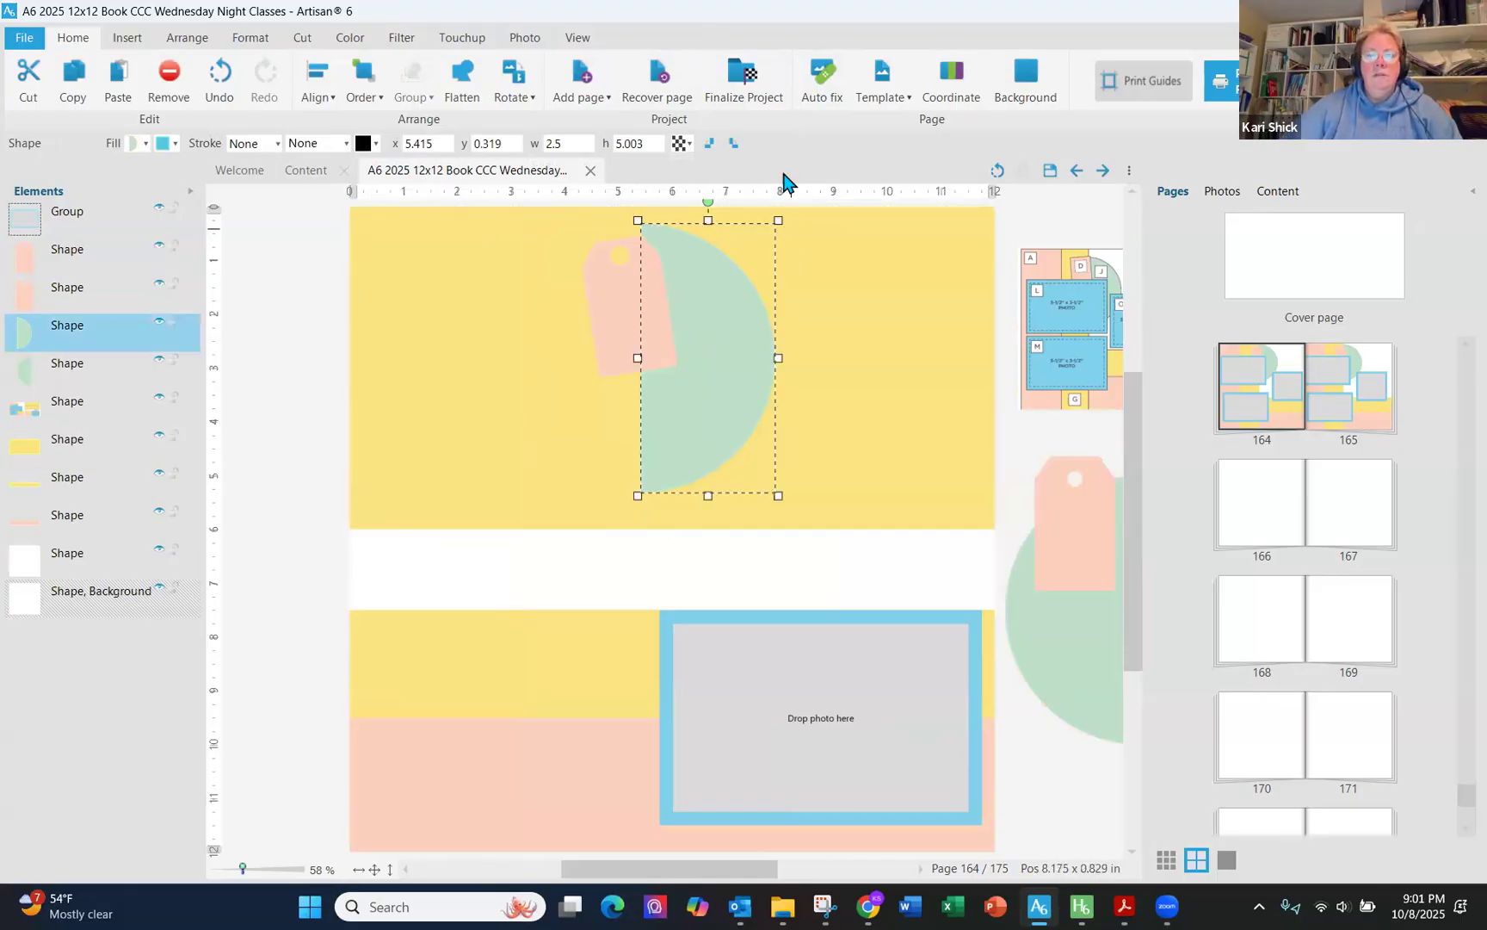
left_click(712, 144)
left_click_drag(797, 342, 866, 568)
- Move the pink tag onto the green dome at about x 9.67, y 5.16
left_click(659, 320)
left_click_drag(680, 239, 922, 524)
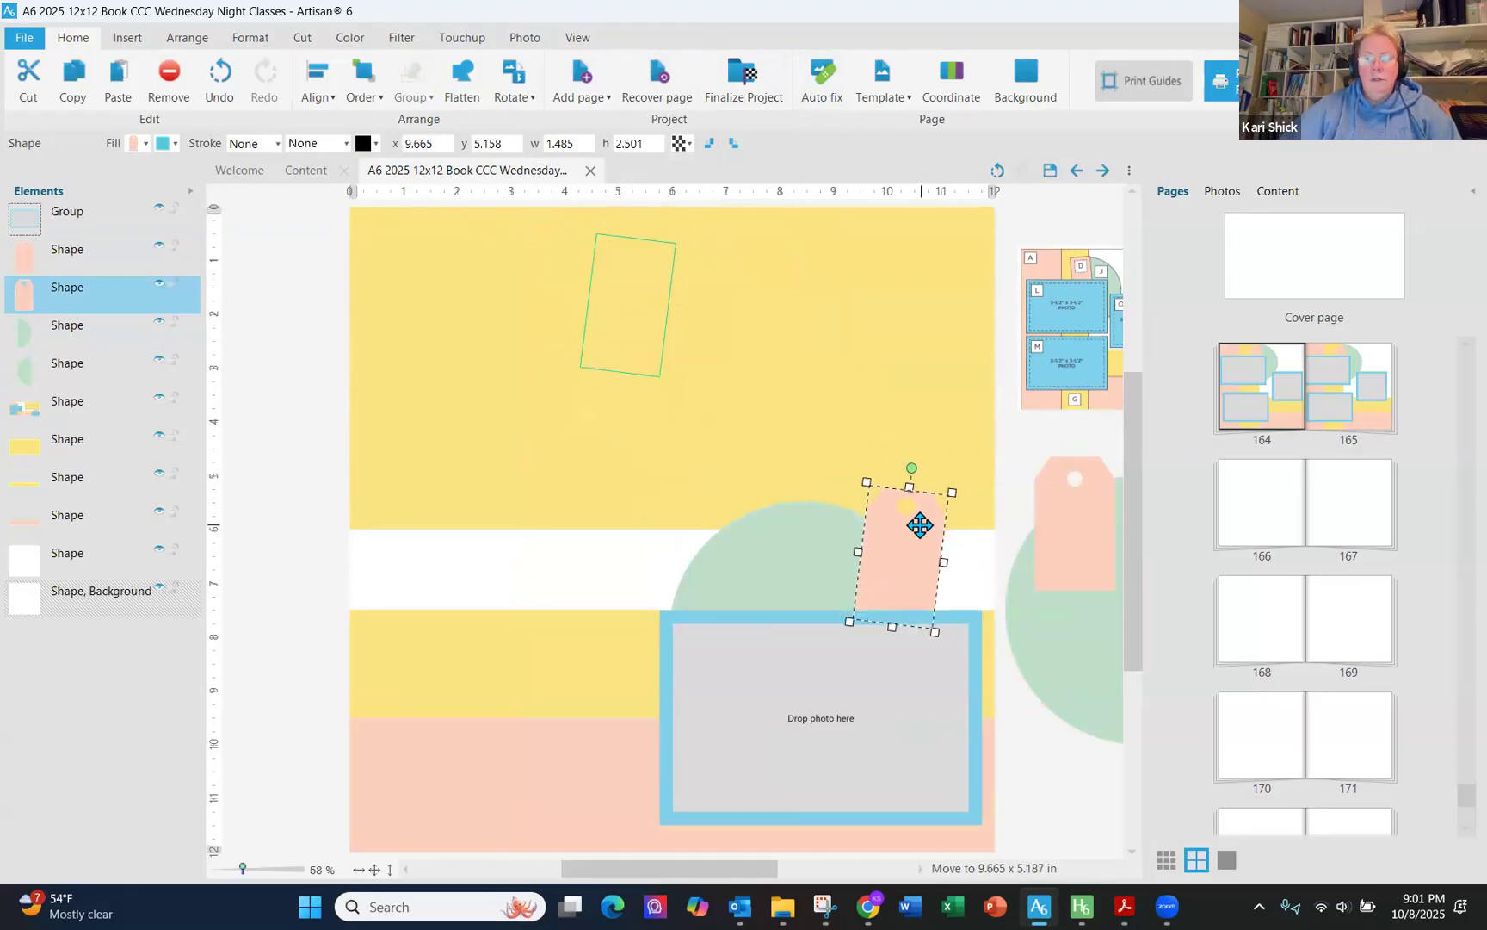
left_click(336, 461)
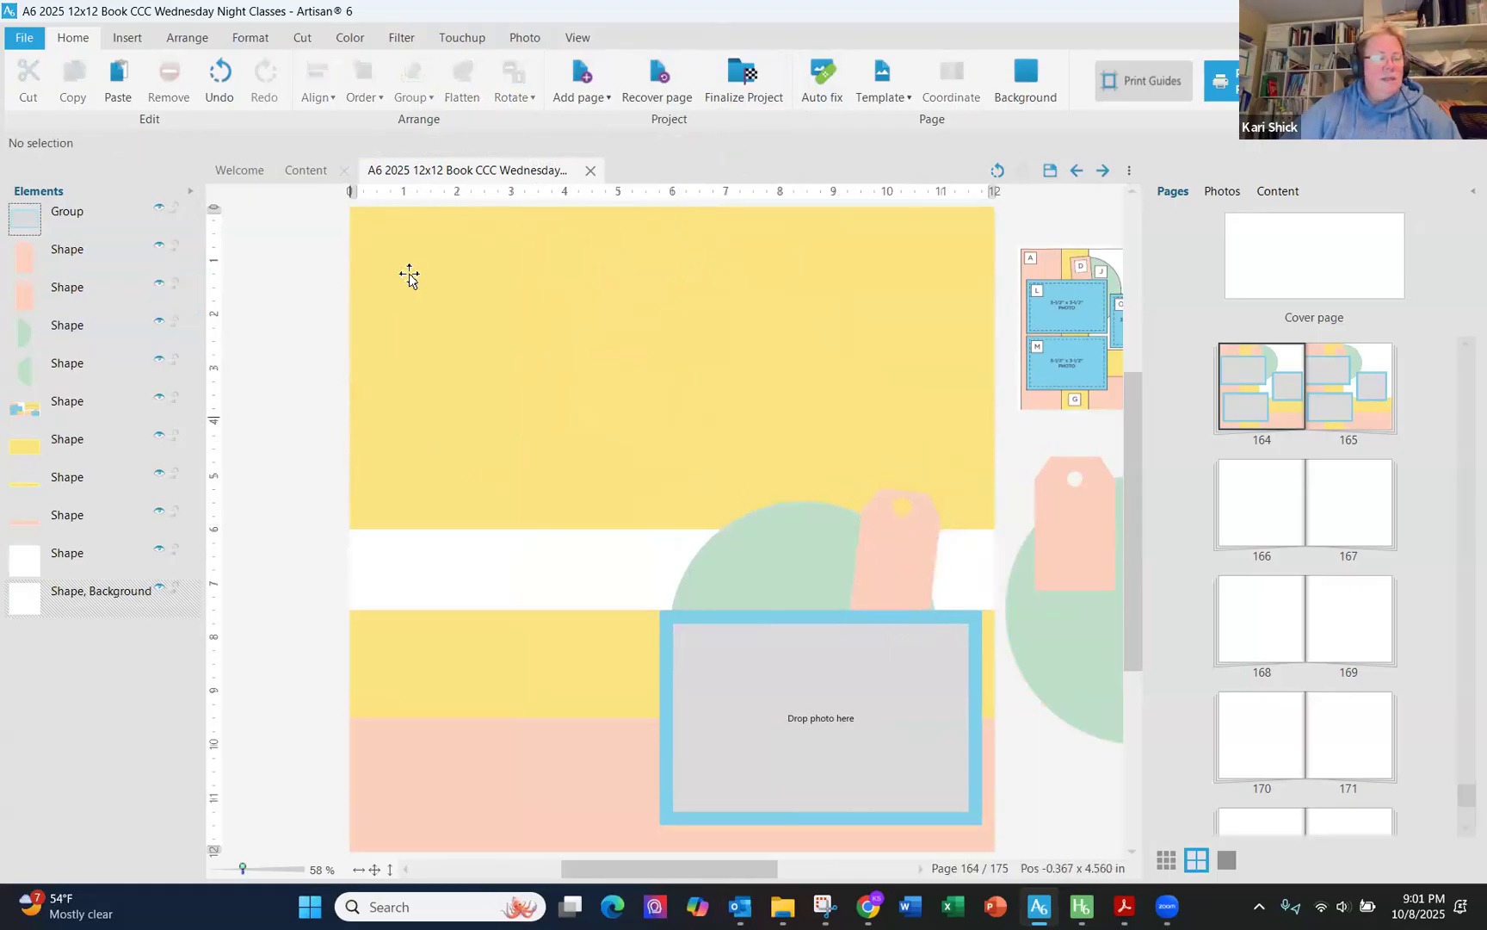
- Insert an empty photo frame onto the page
left_click(127, 38)
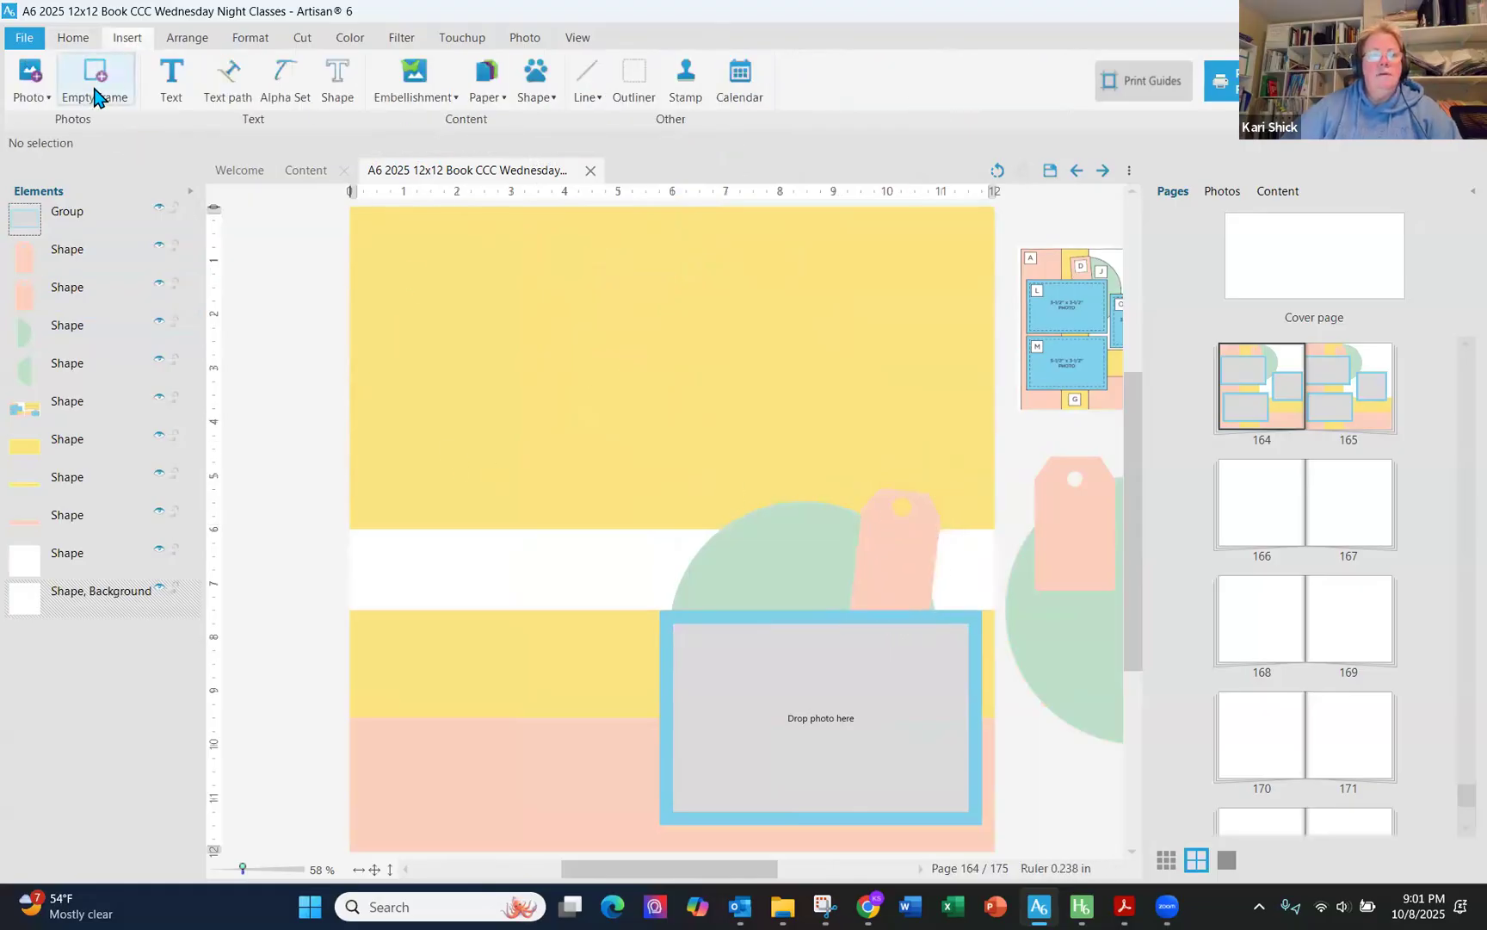
left_click(94, 80)
left_click(628, 435)
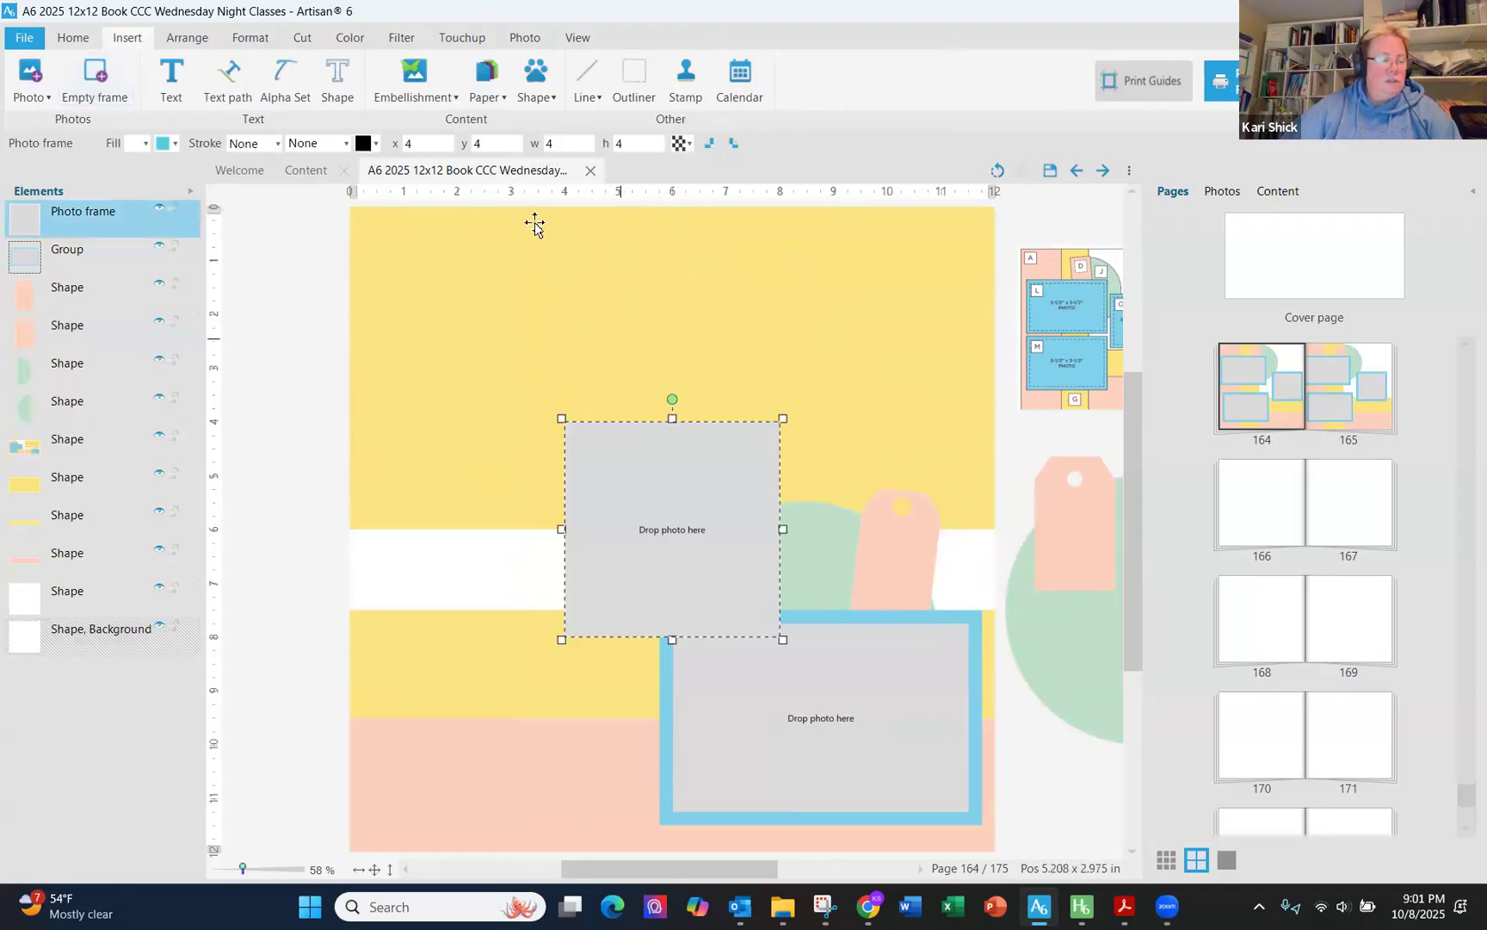
- Size the new photo frame to 3.5 x 5.5 and place it at x 0.5, y 0.25
left_click(521, 145)
key("Tab")
type("3.5")
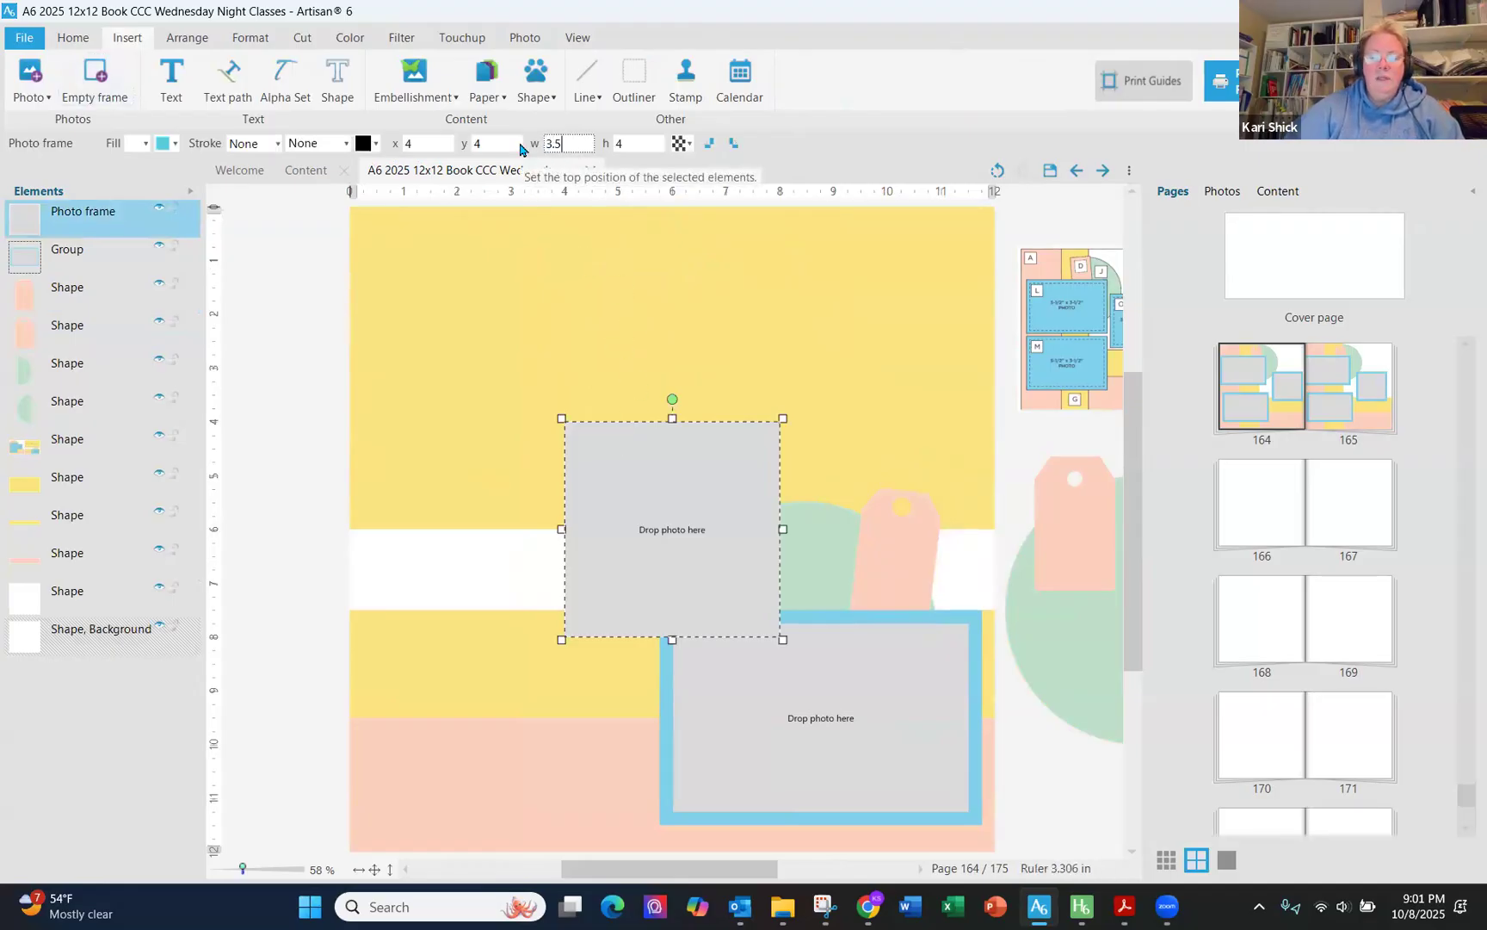
key("Tab")
type(".5")
key("Tab")
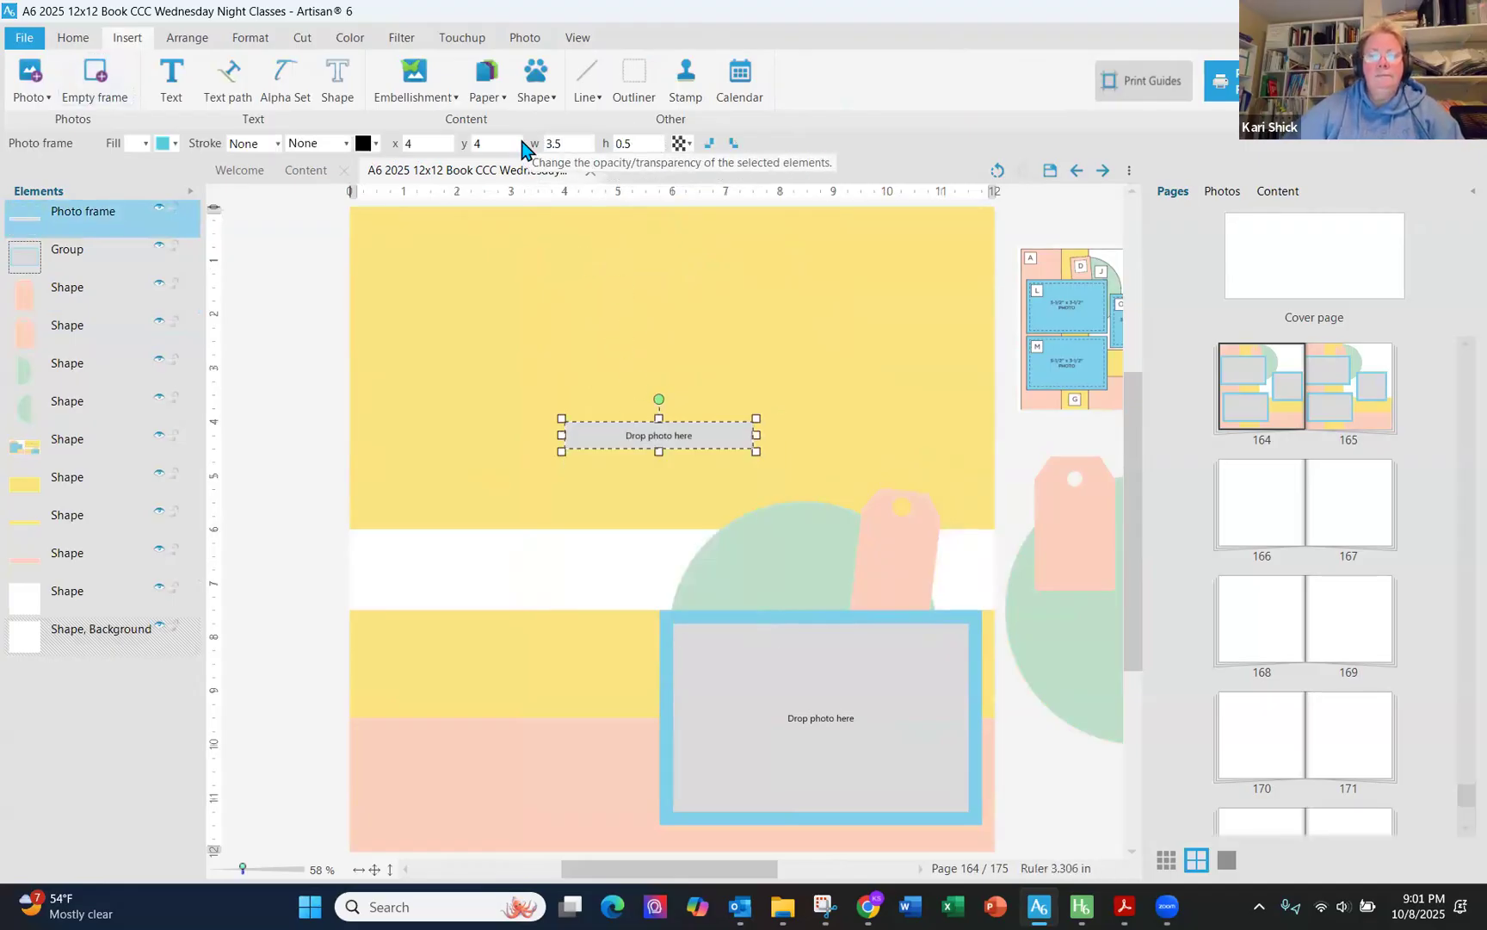
key("shift+Tab")
type("5.5")
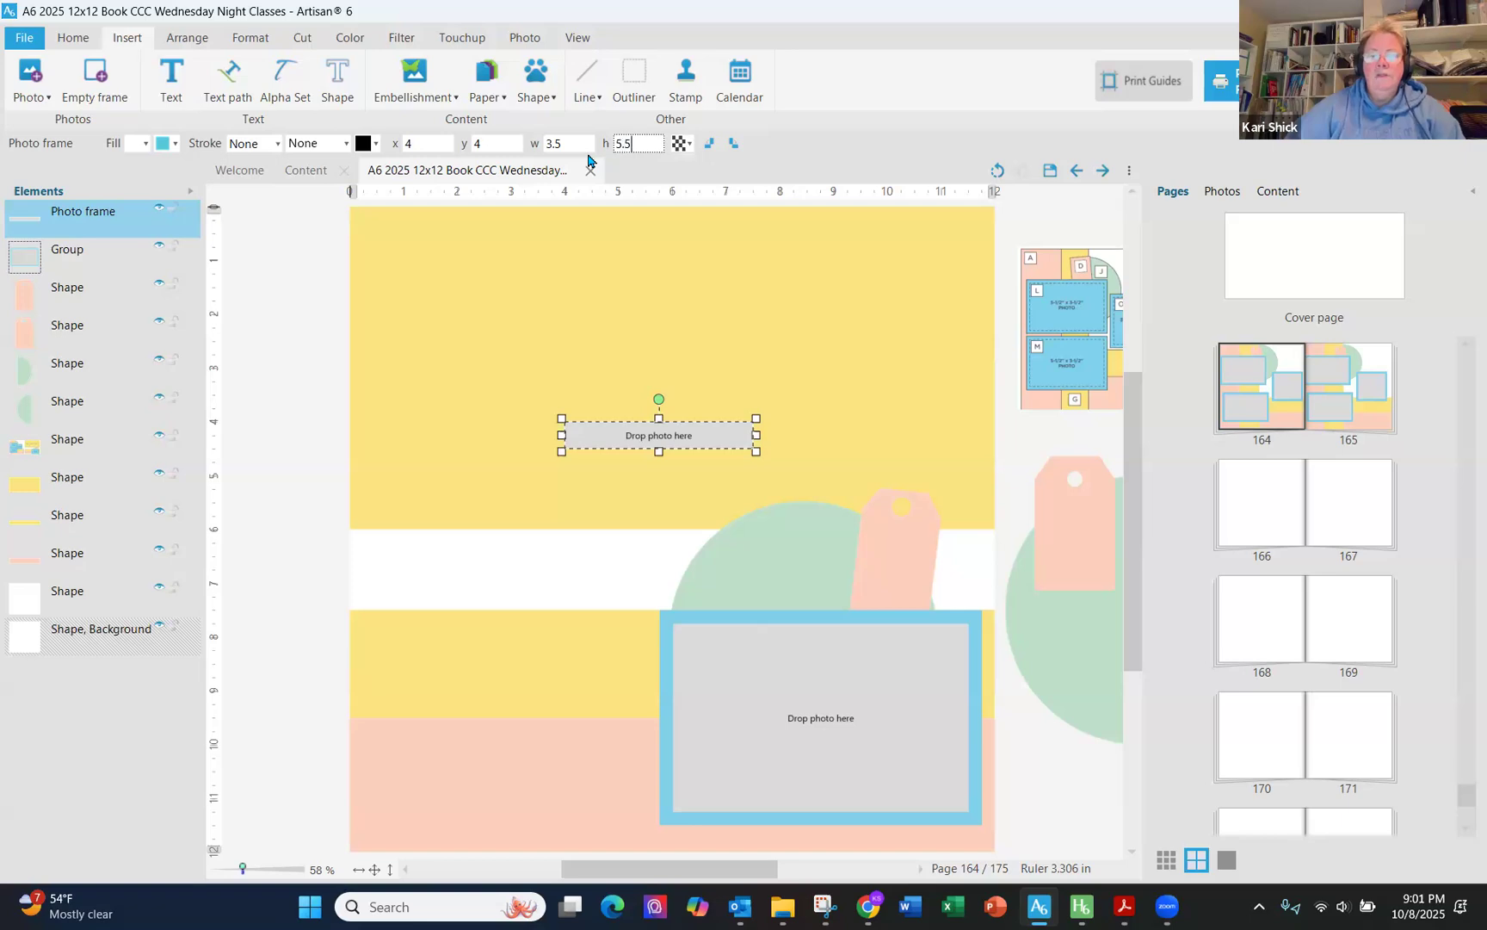
key("Tab")
left_click_drag(665, 451, 476, 248)
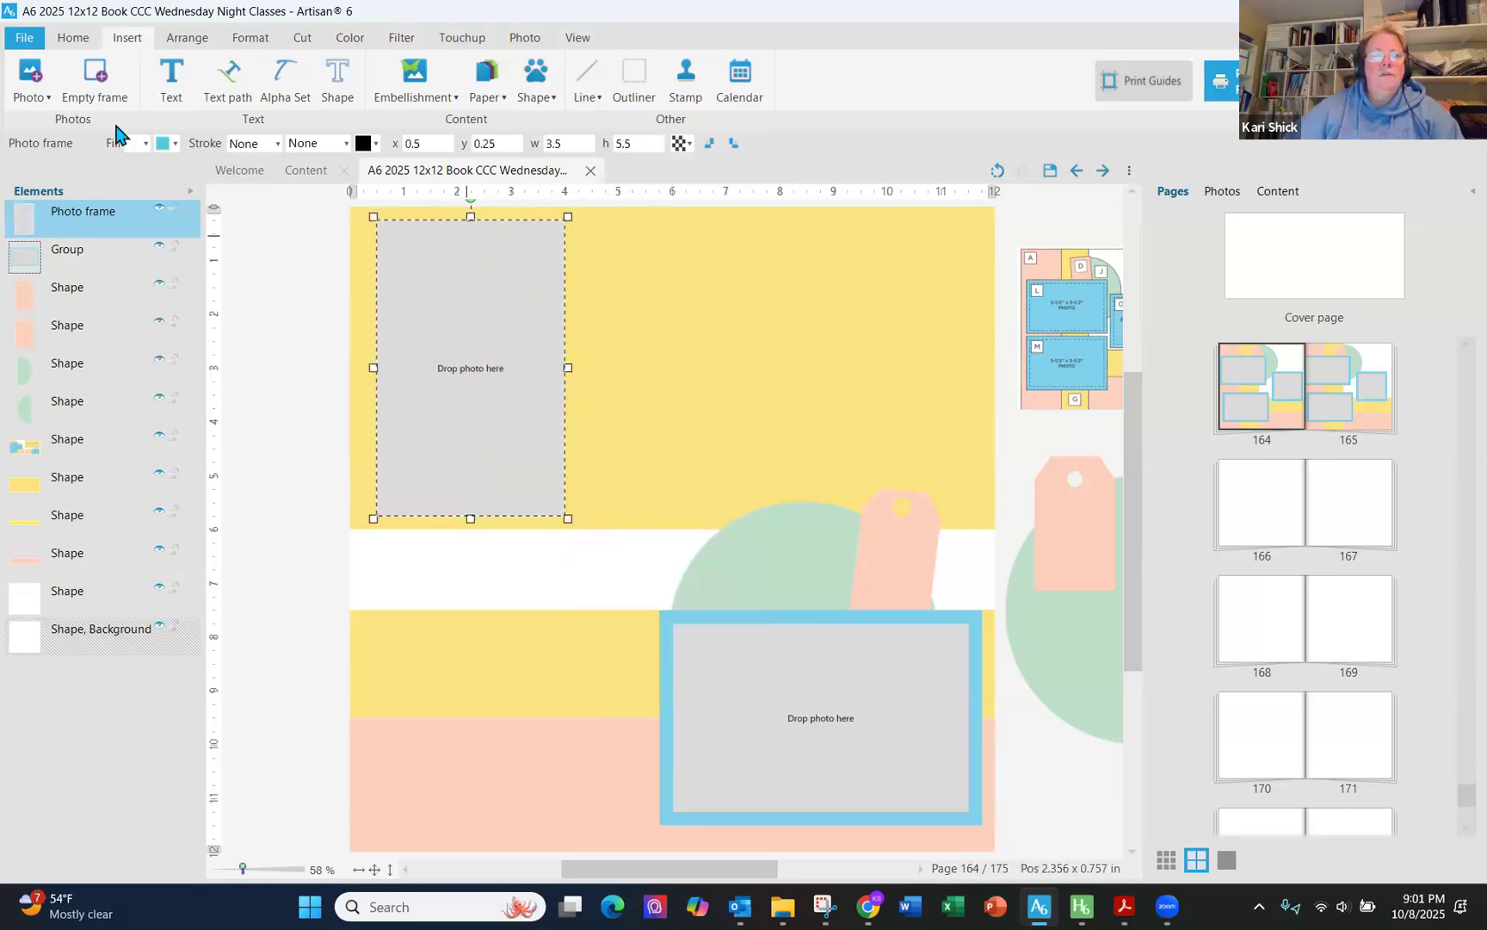
- Copy and paste the photo frame twice, arranging the copies in a row across the top
left_click(74, 39)
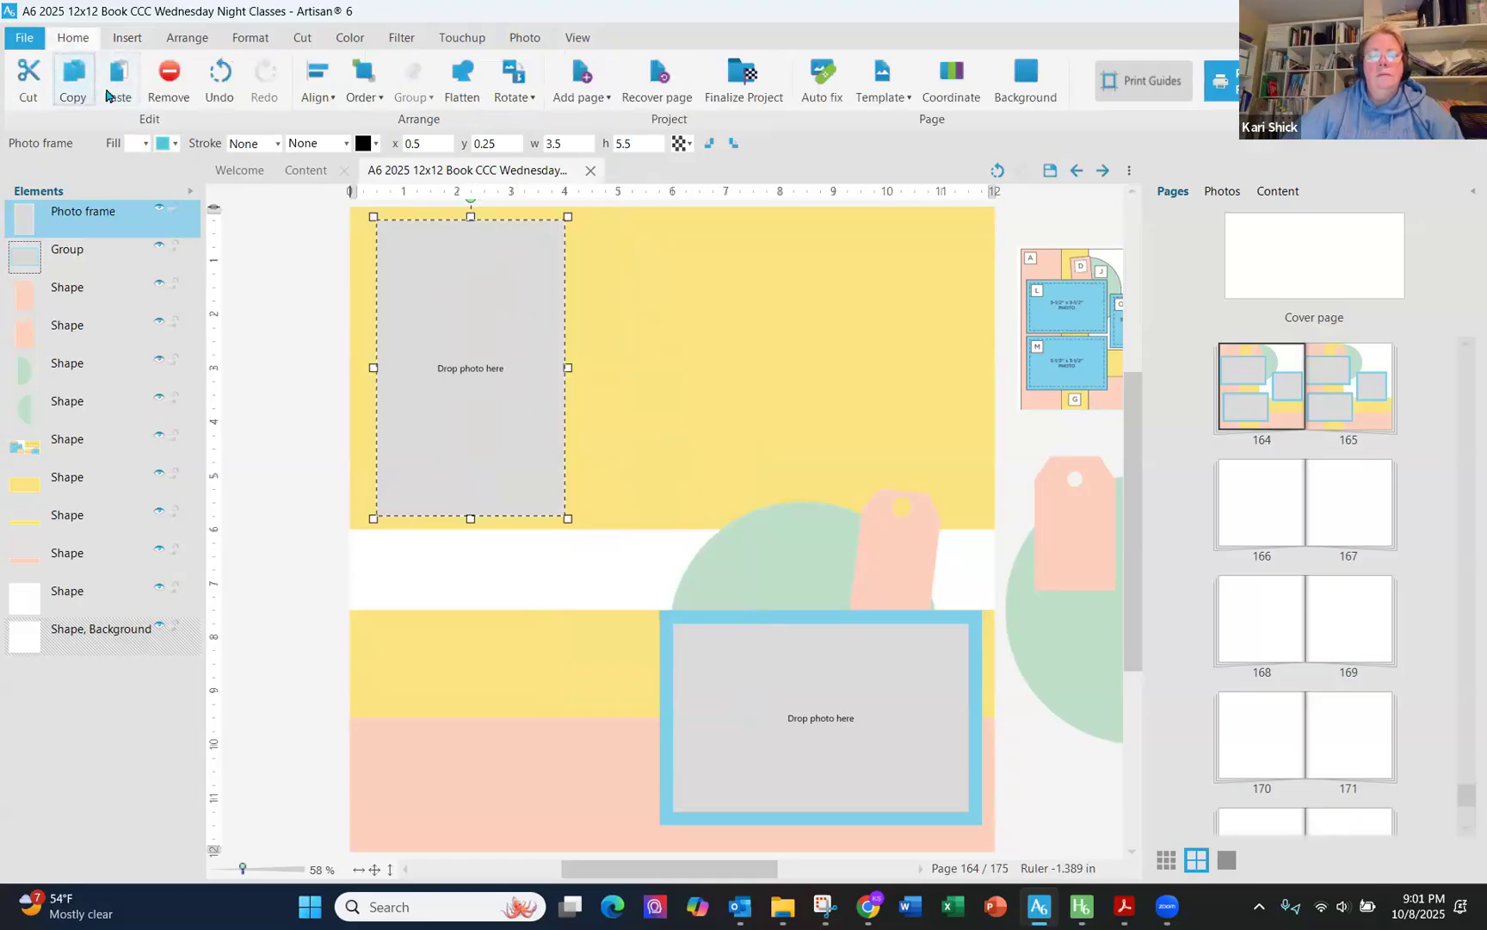
left_click(107, 94)
left_click(106, 94)
left_click_drag(731, 505, 727, 323)
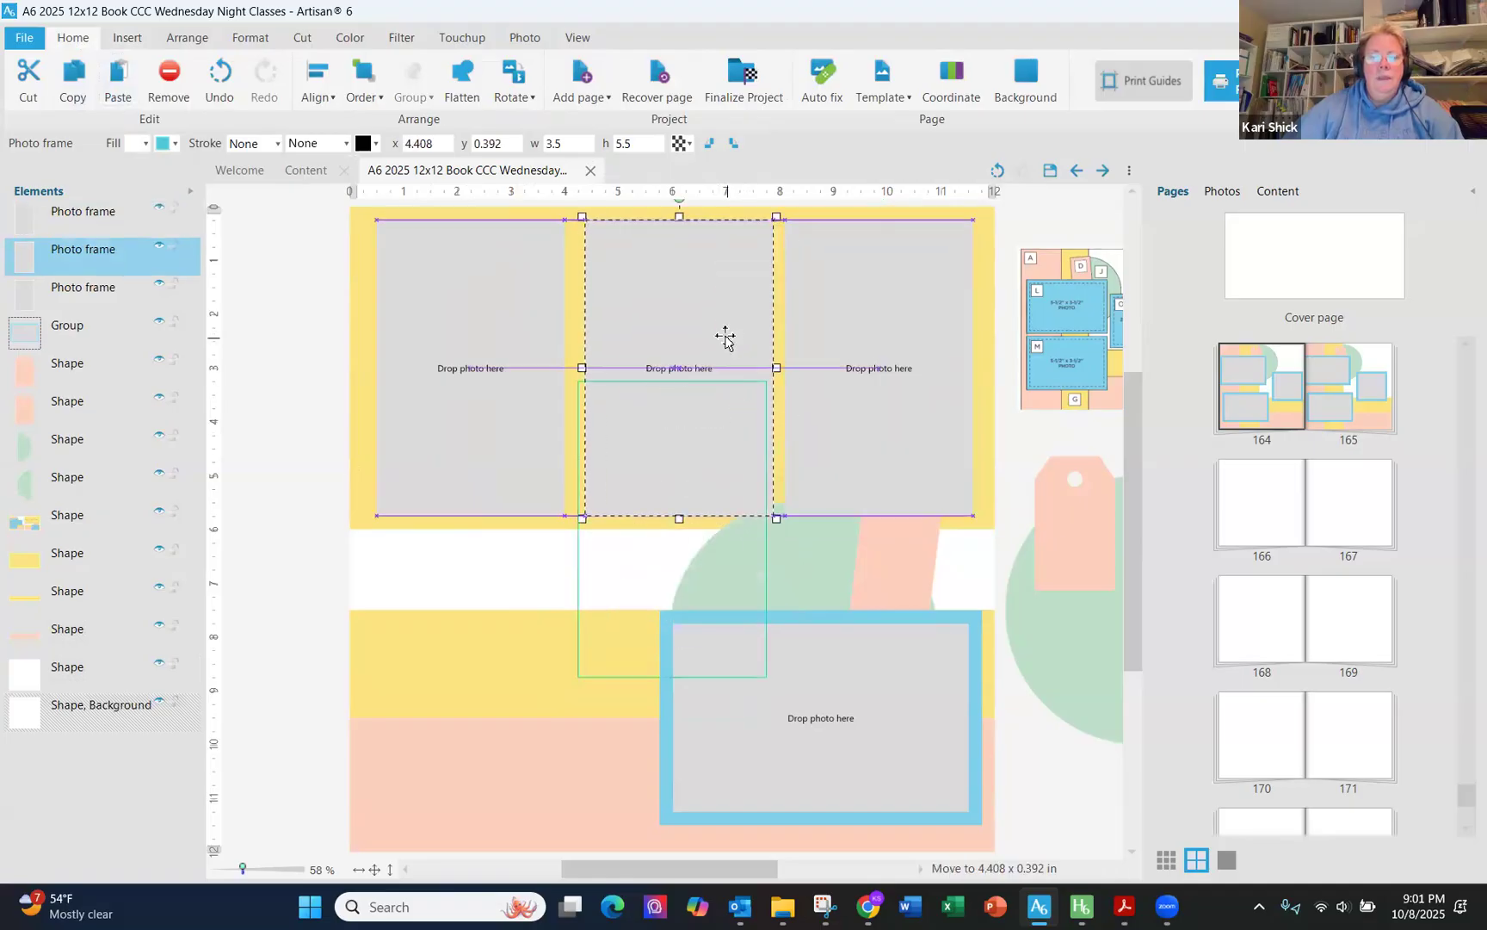
- Select all three photo frames and distribute them evenly horizontally
left_click(535, 352)
left_click(647, 350, "shift")
left_click(856, 365, "shift")
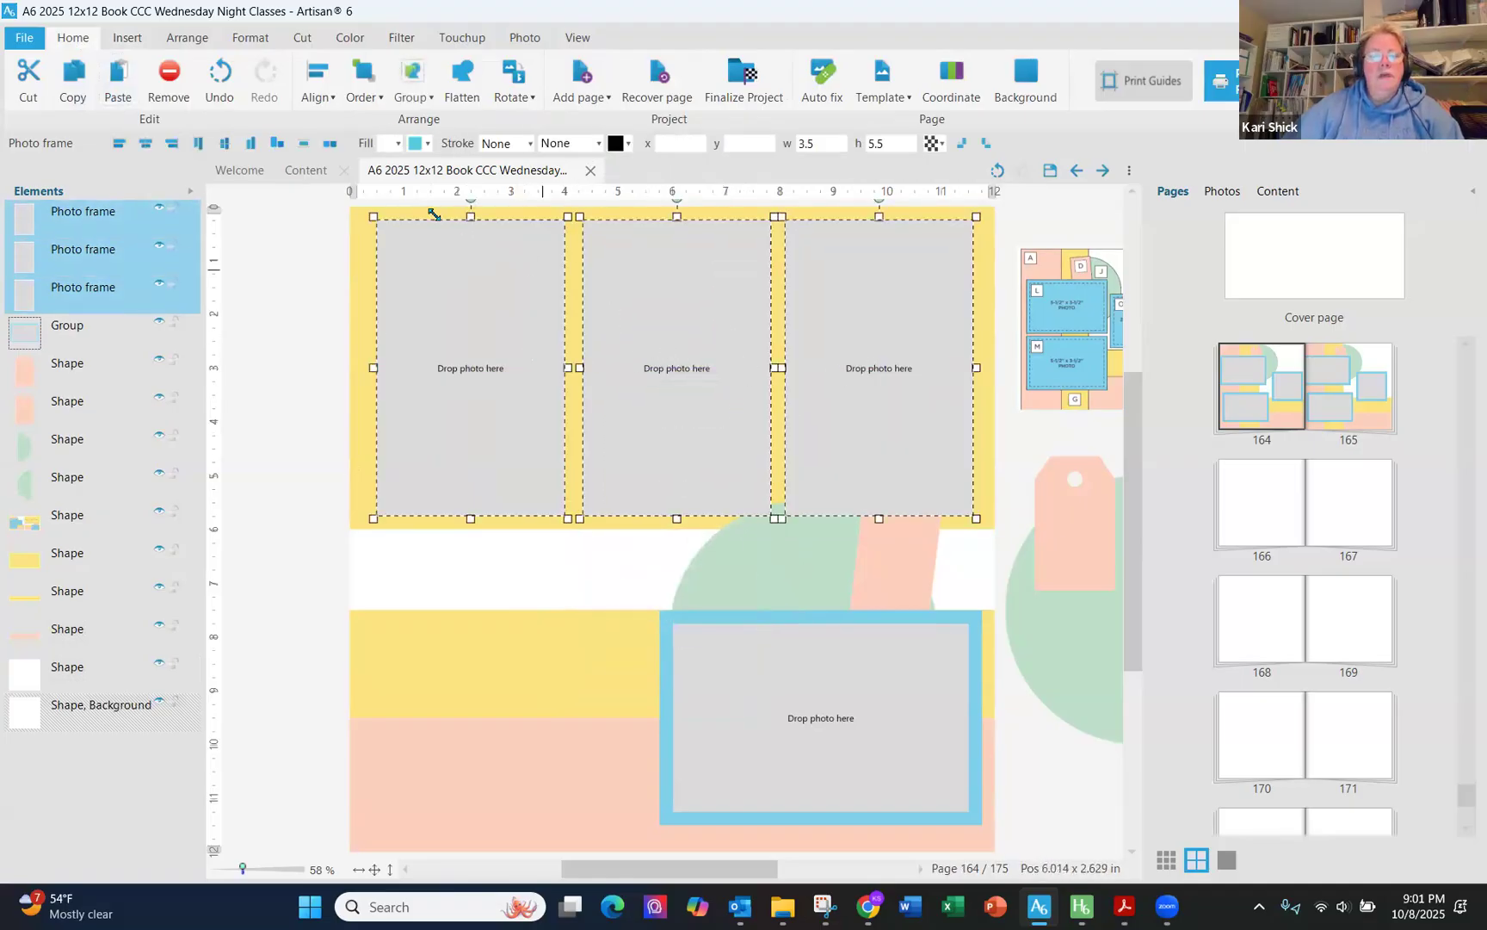
left_click(276, 144)
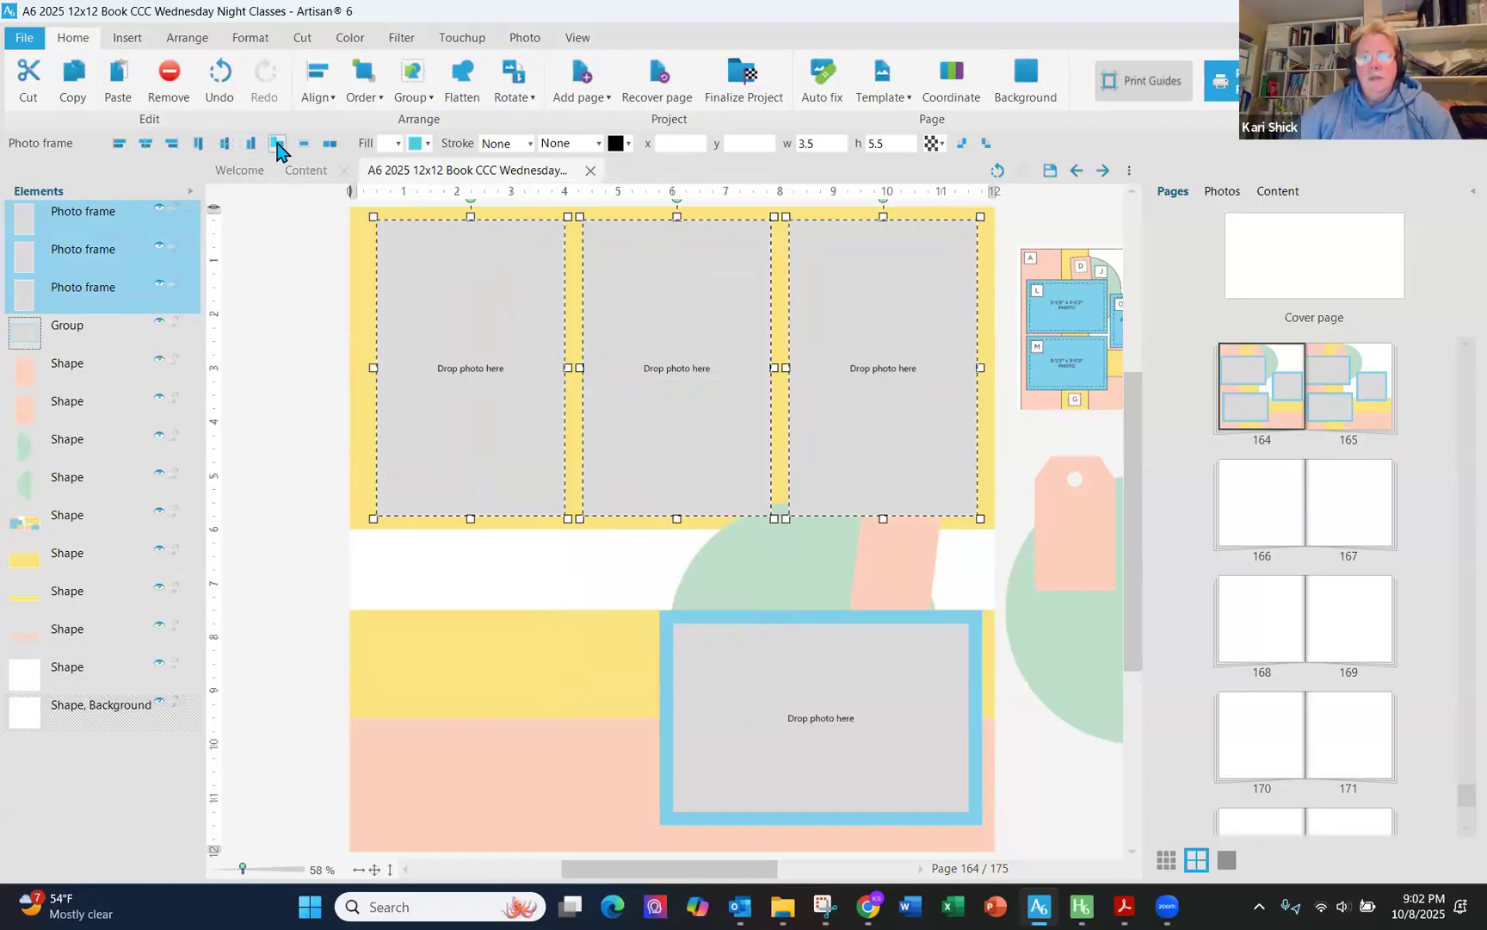
- Group the three photo frames and add the yellow block to the selection
left_click(411, 95)
left_click(426, 121)
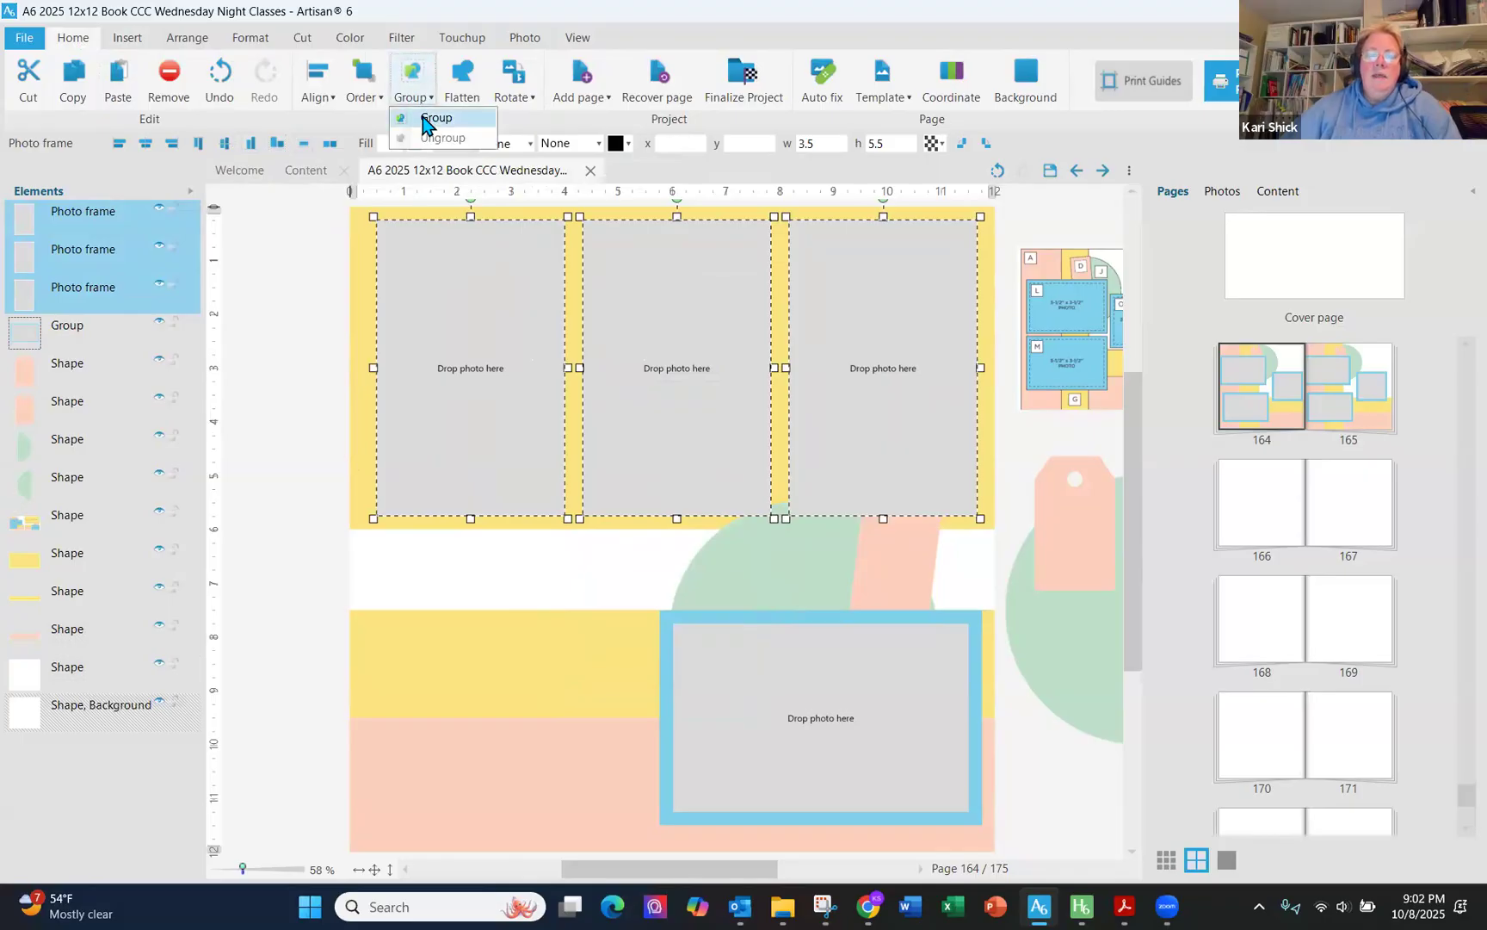
left_click(358, 225, "shift")
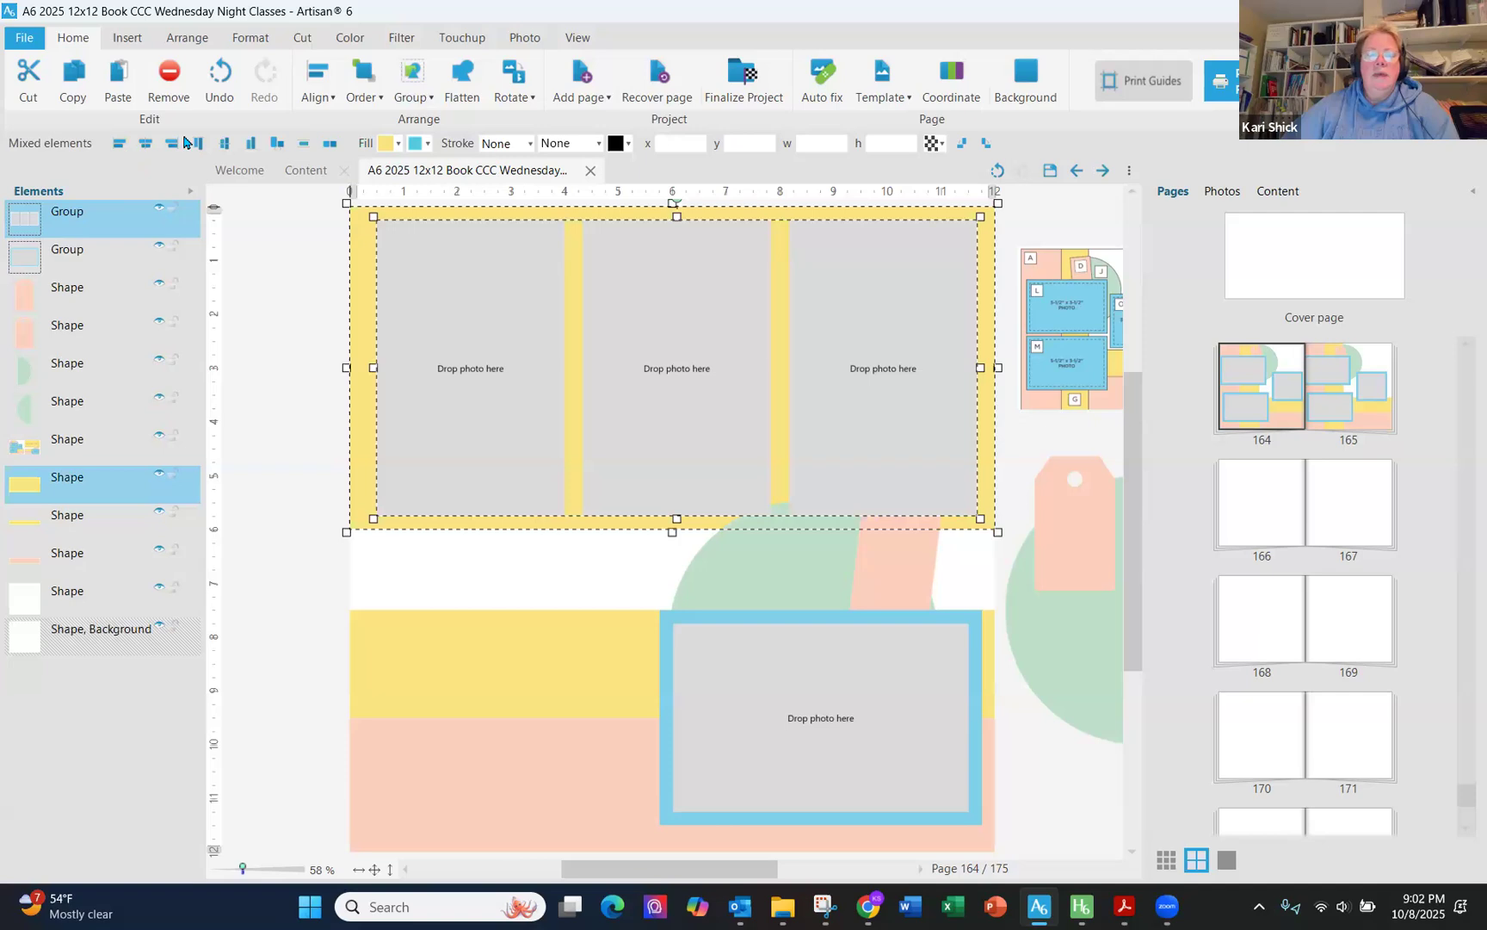
- Center the photo frames horizontally on the yellow block, then ungroup the three photo frames
left_click(146, 149)
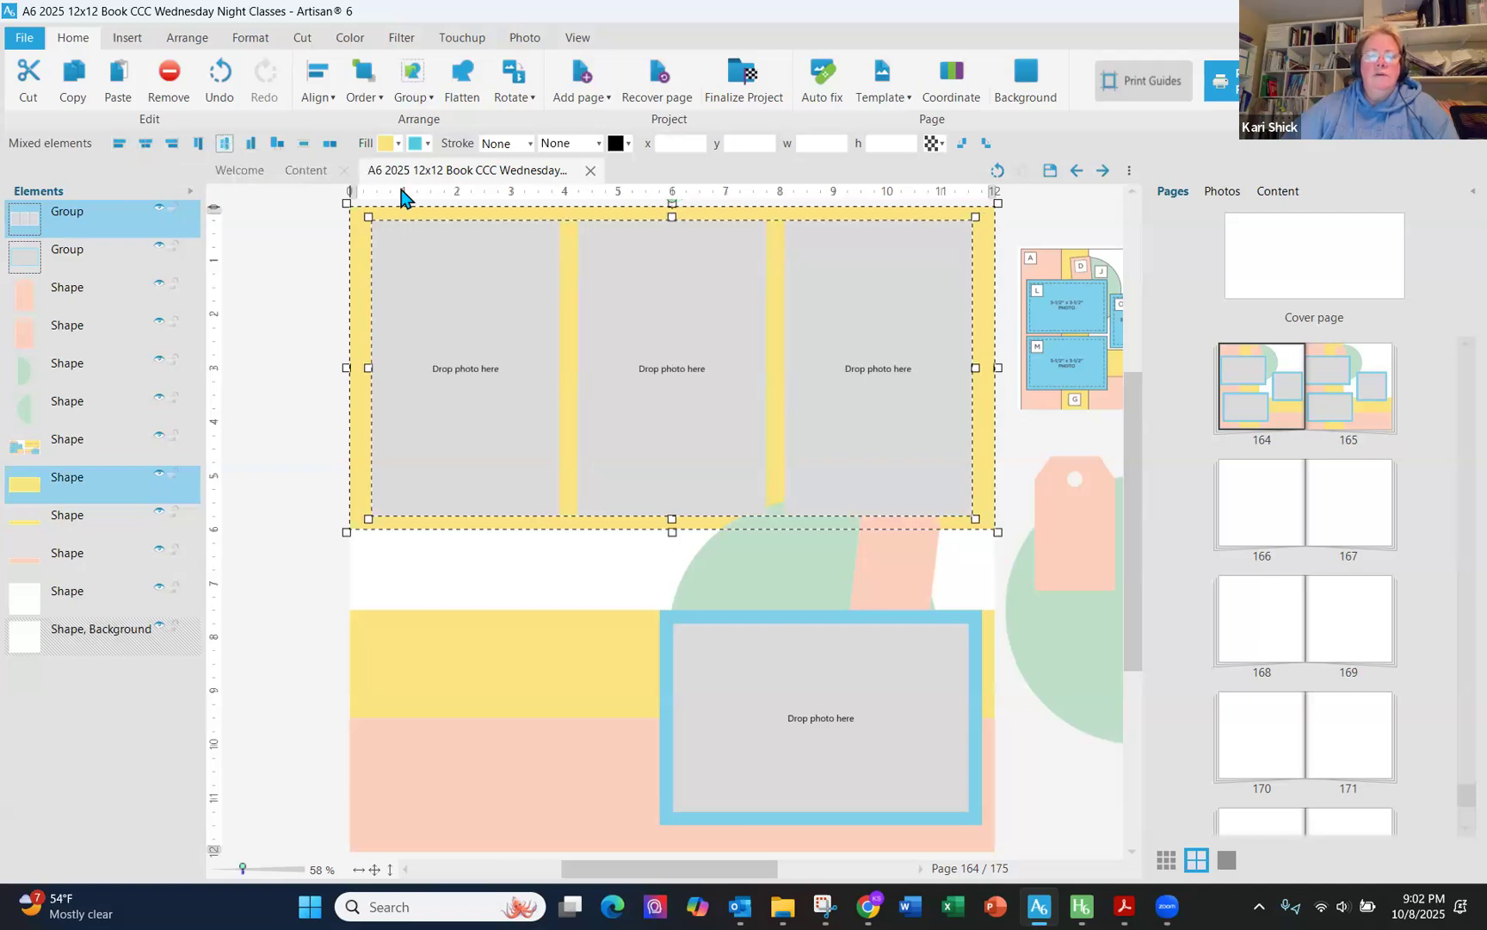
left_click(420, 100)
left_click(435, 139)
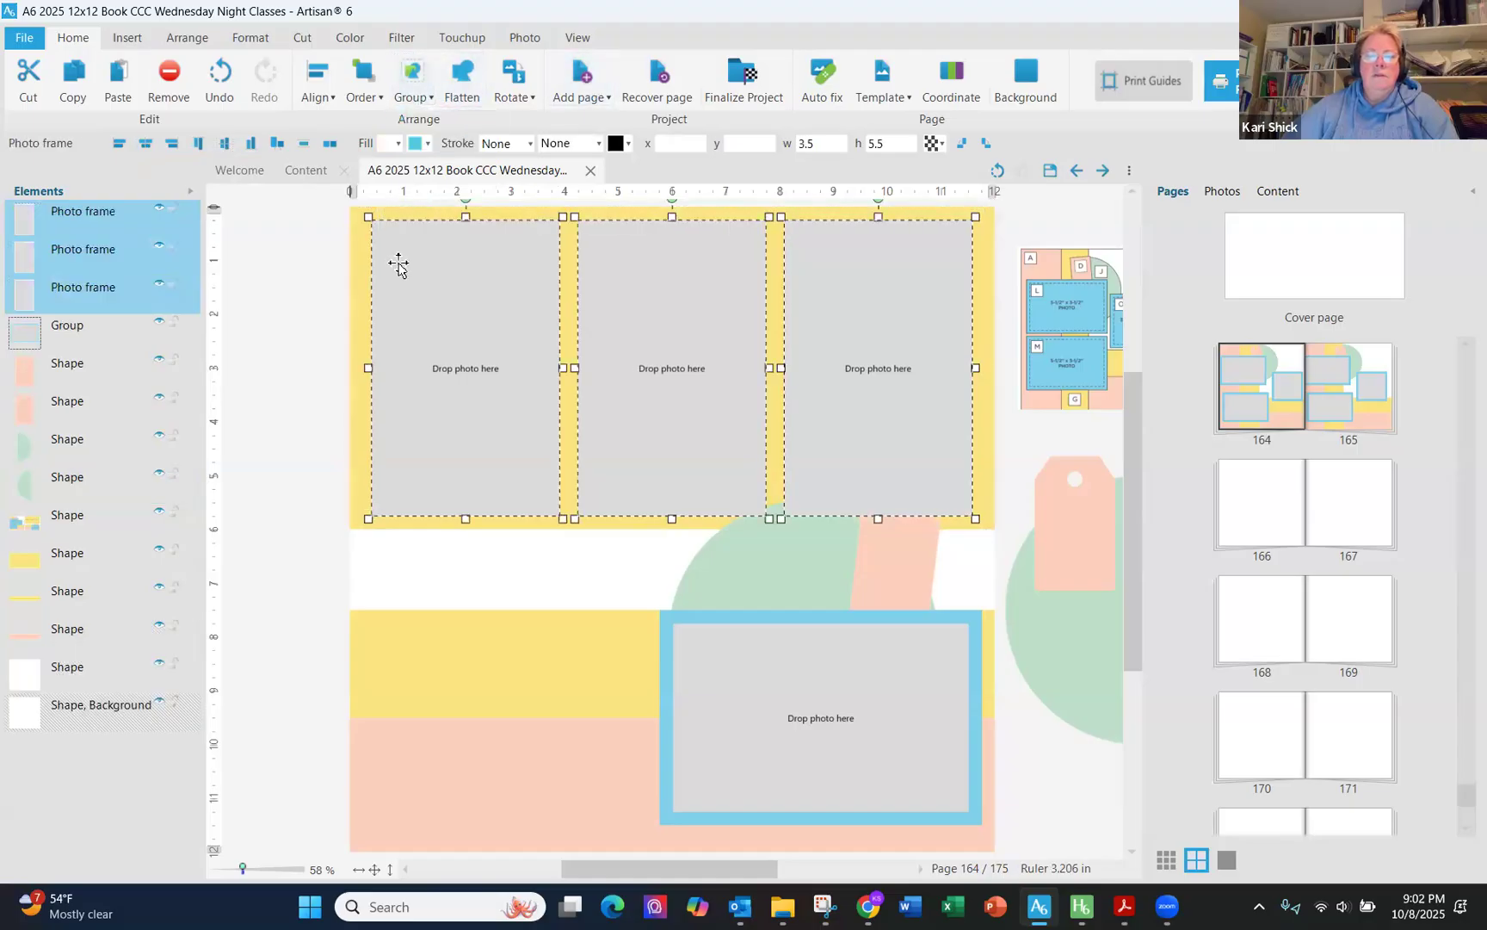
- Move the pink tag slightly lower so it overlaps the green semicircle
left_click(297, 340)
left_click(776, 570)
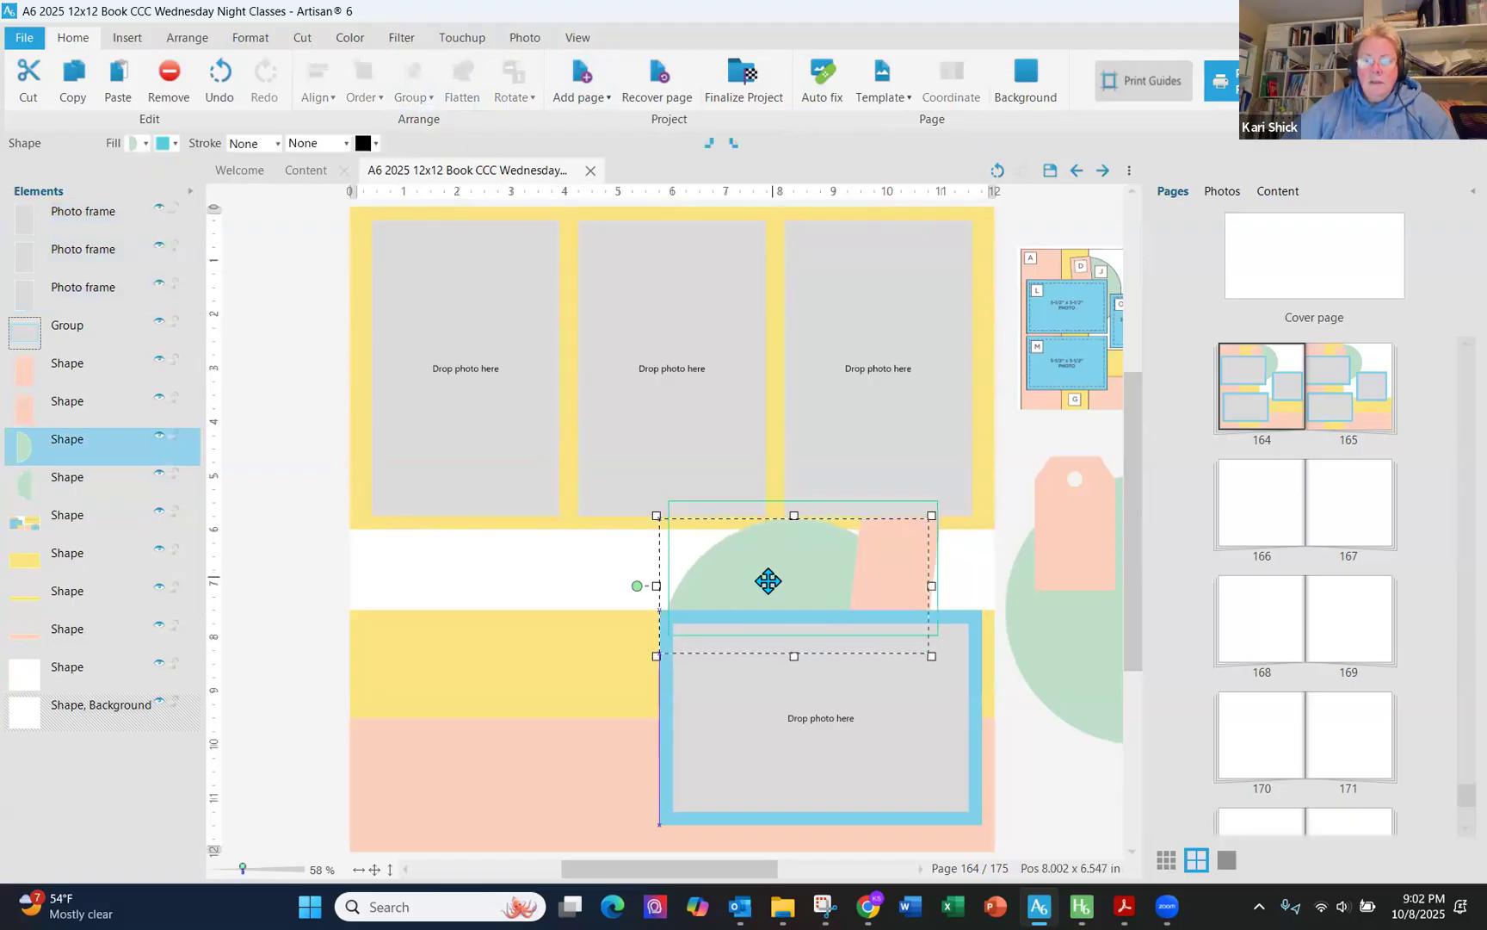
left_click_drag(914, 562, 915, 610)
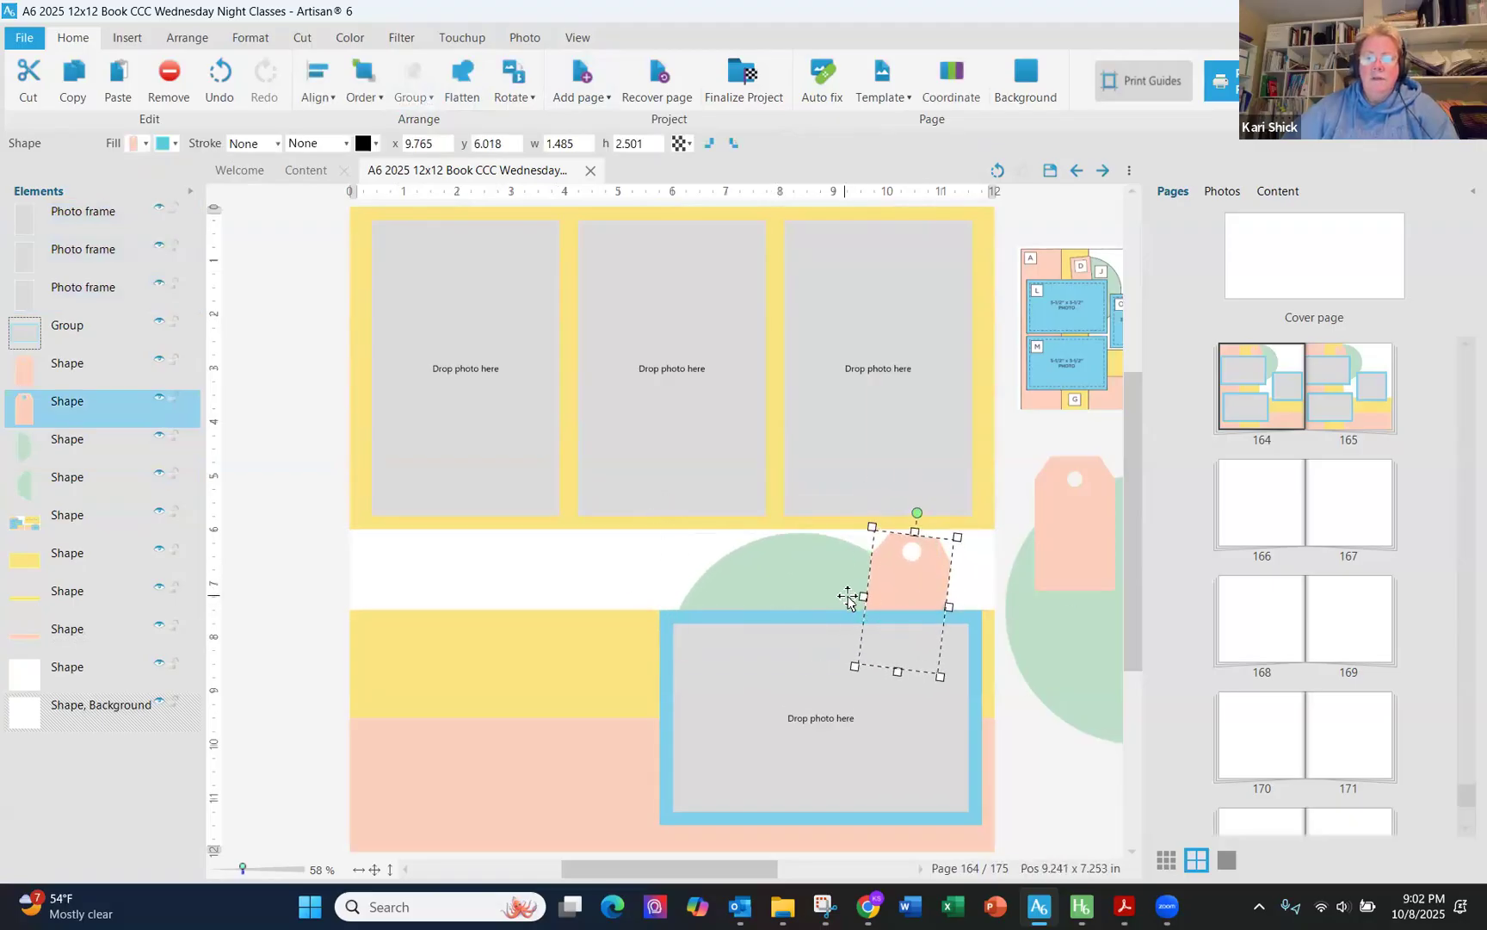
left_click(847, 596)
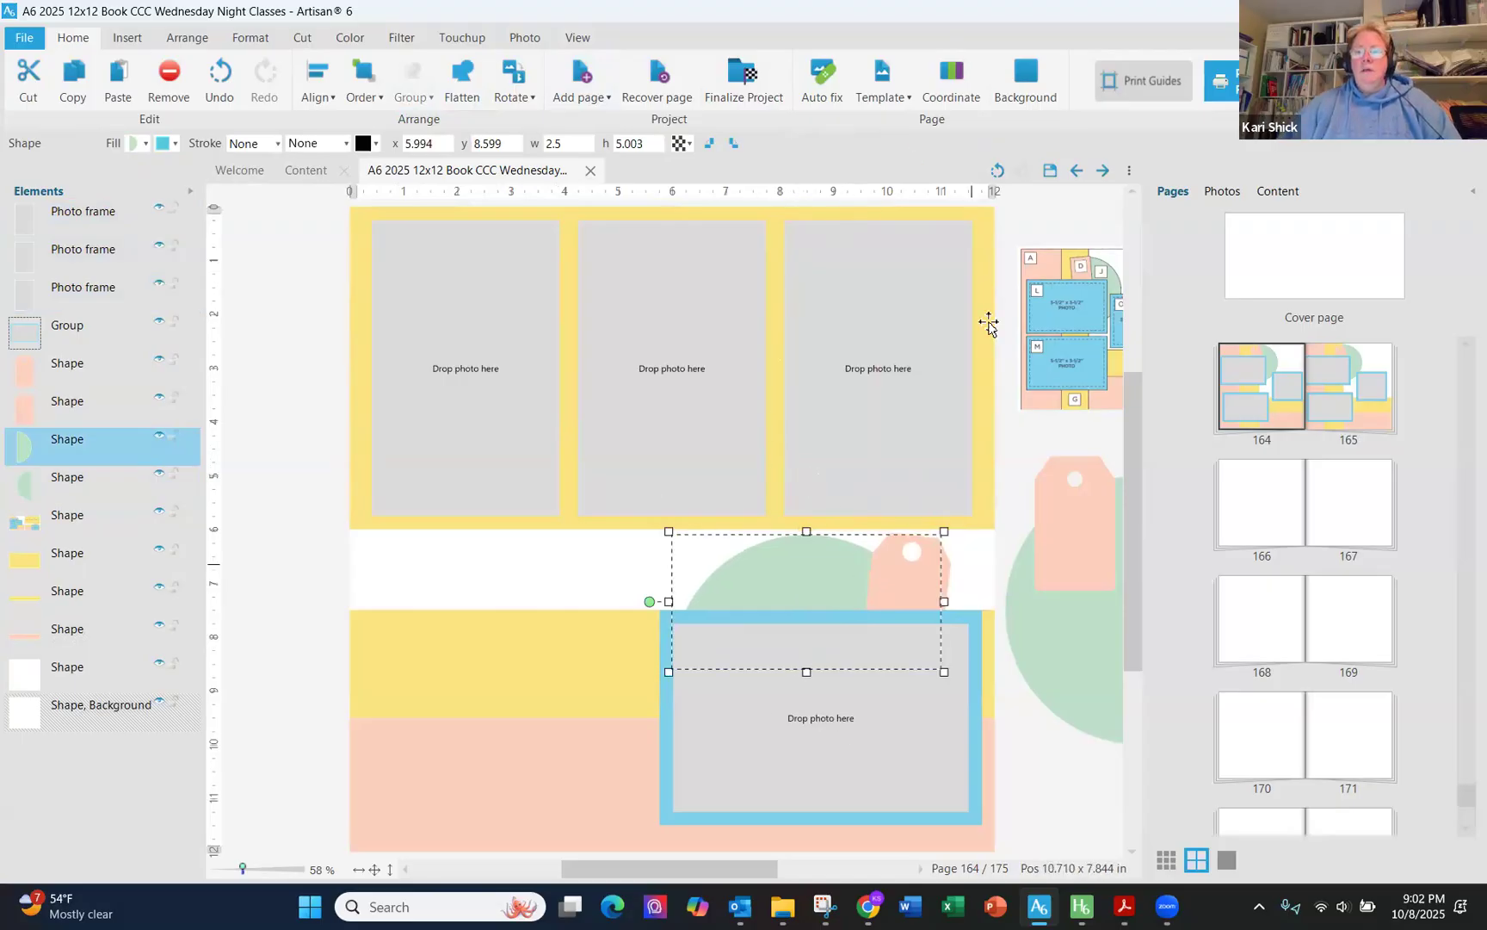
- Save the project and switch the view to two-page spreads
left_click(1038, 175)
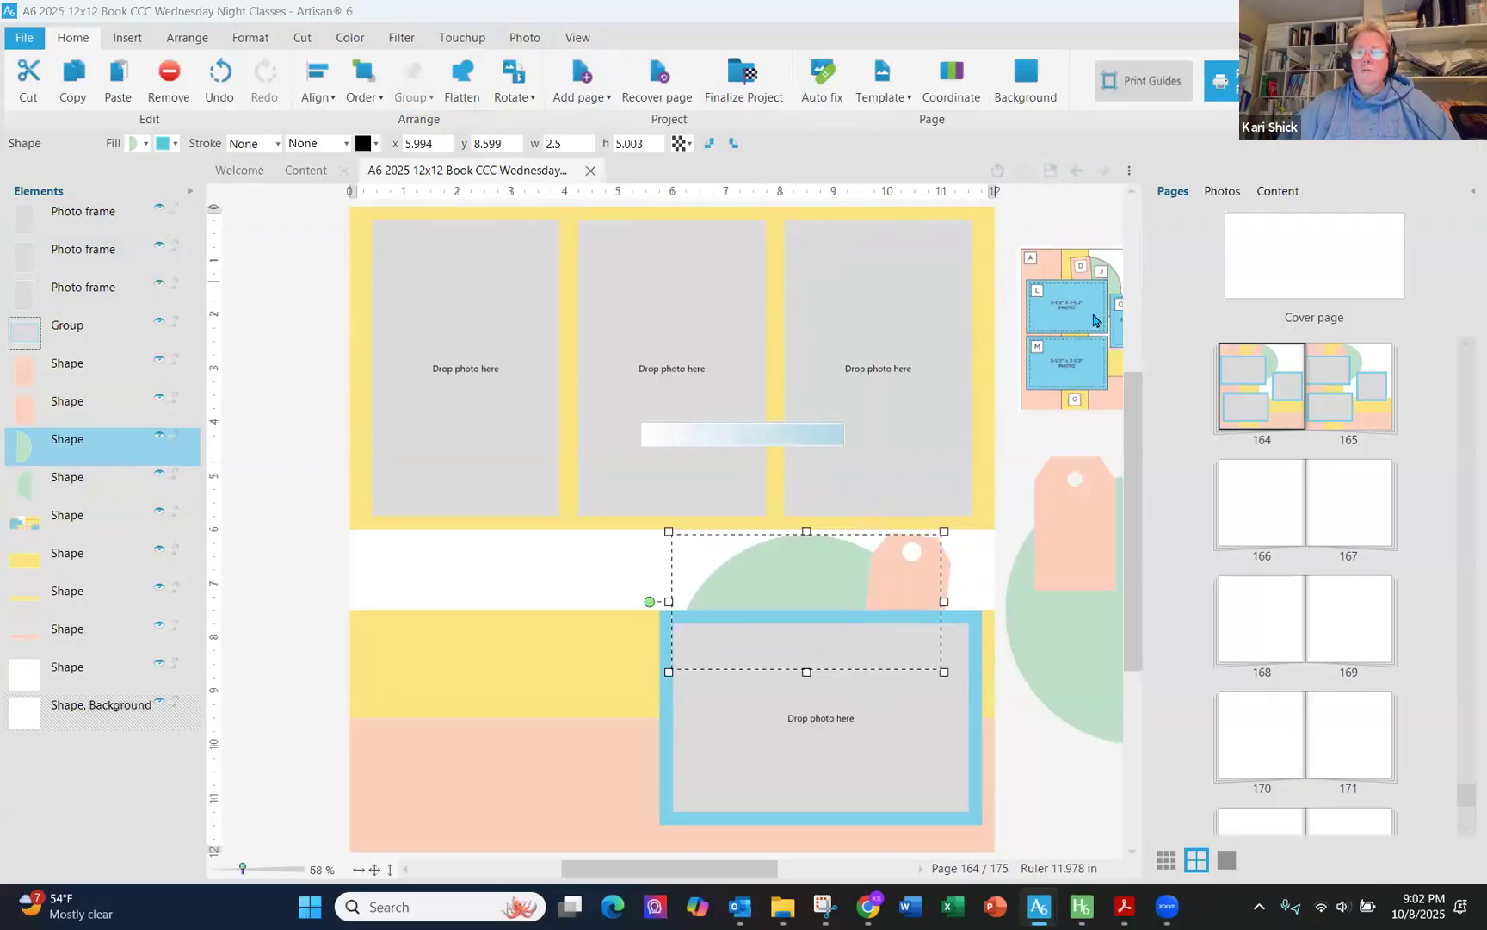
left_click(577, 37)
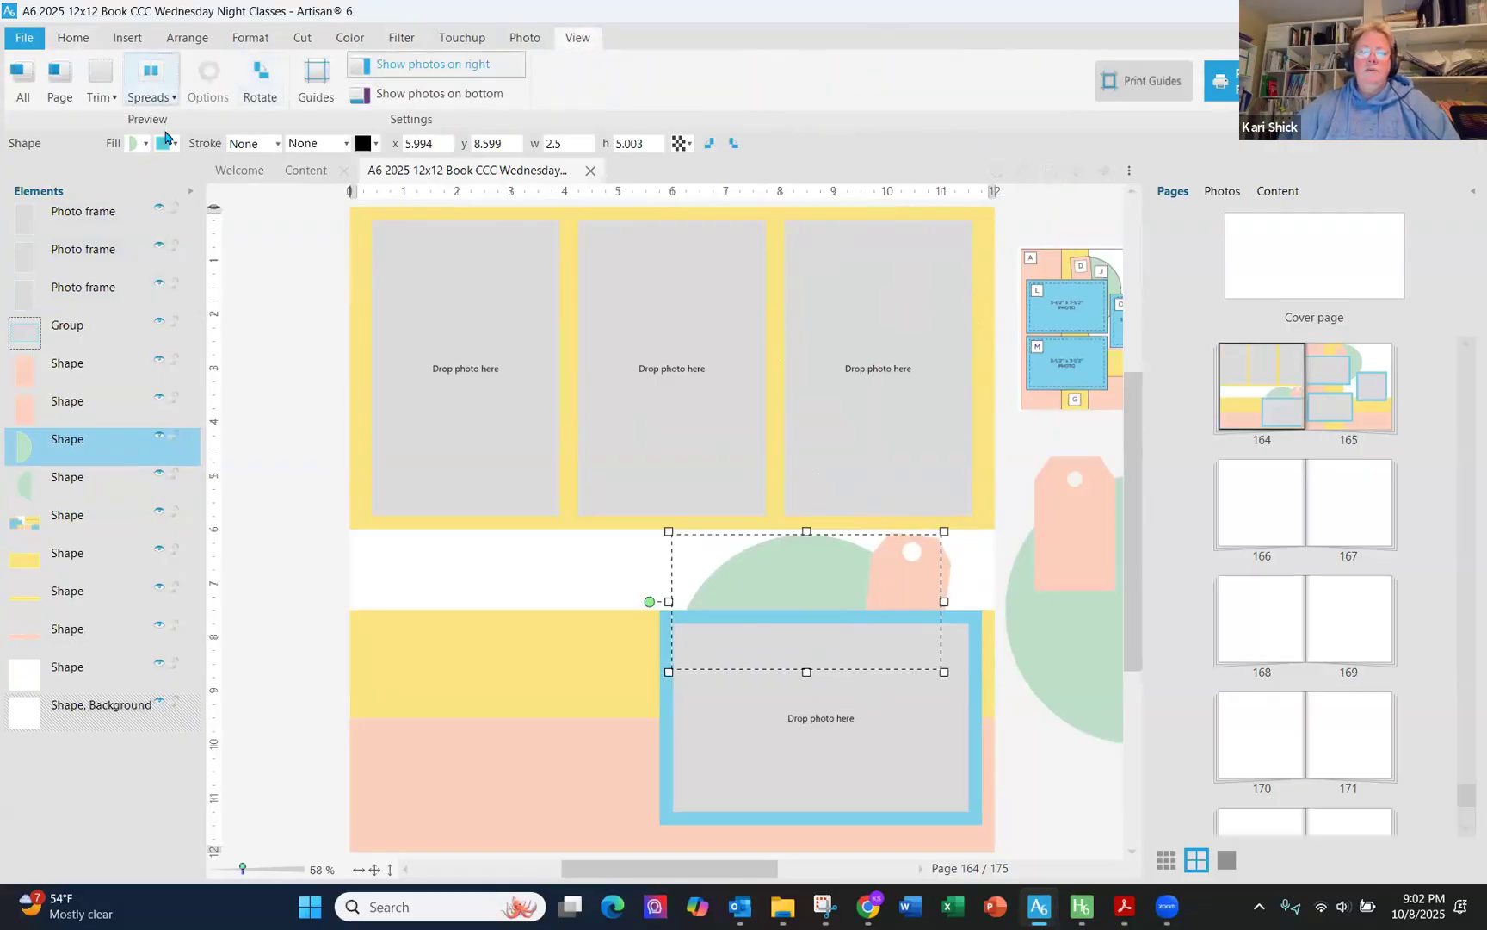
left_click(158, 97)
left_click(172, 158)
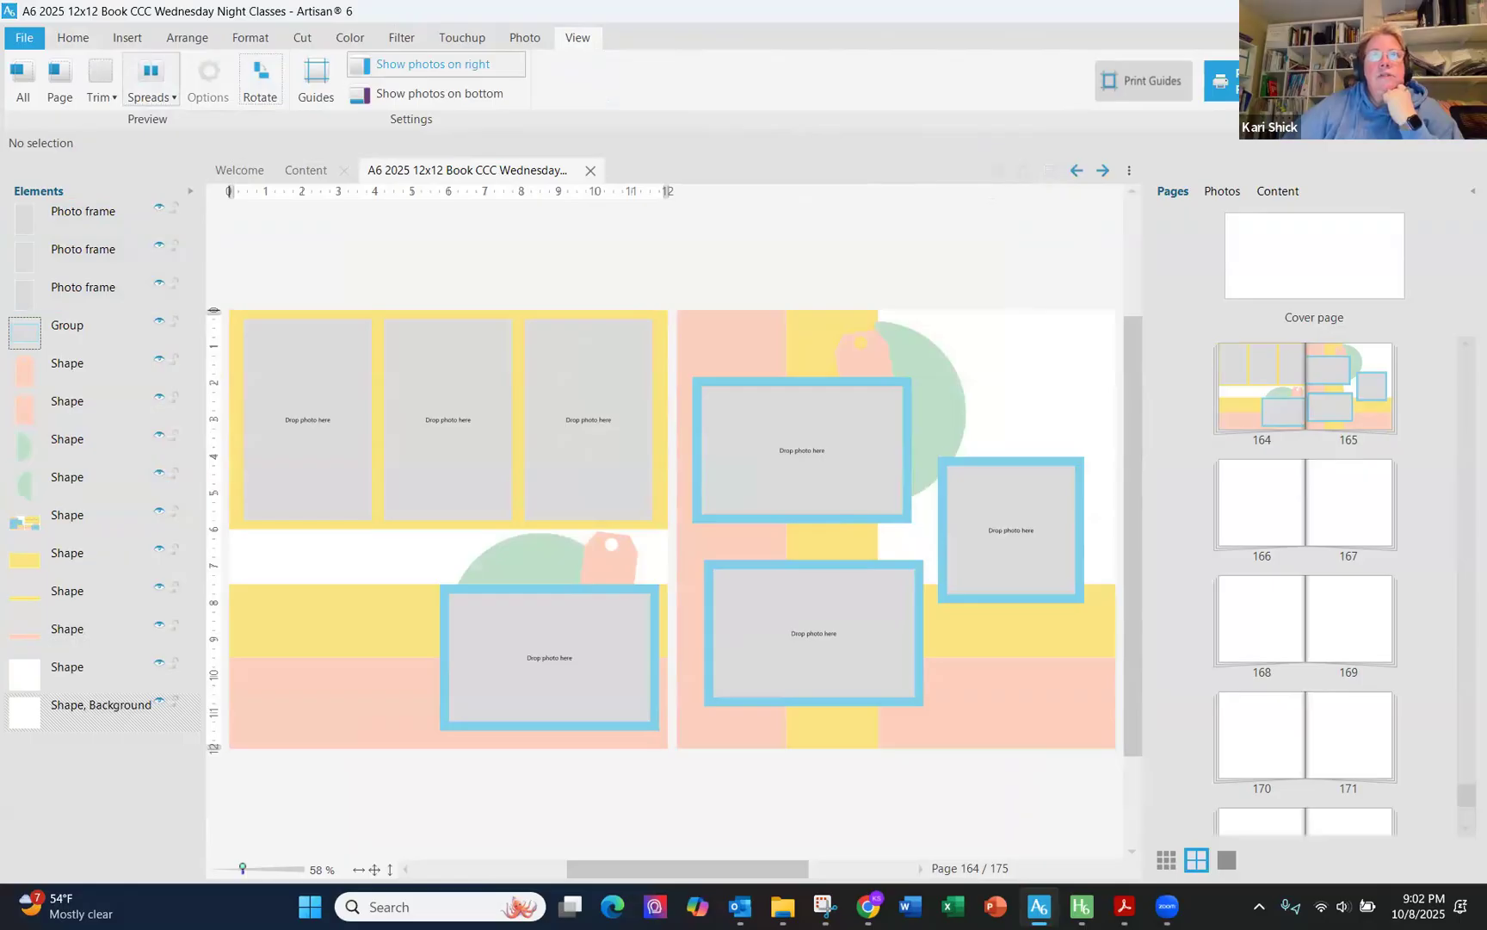
- Switch to the recipe PDF and review the sketch of both layout pages
key("alt+Tab")
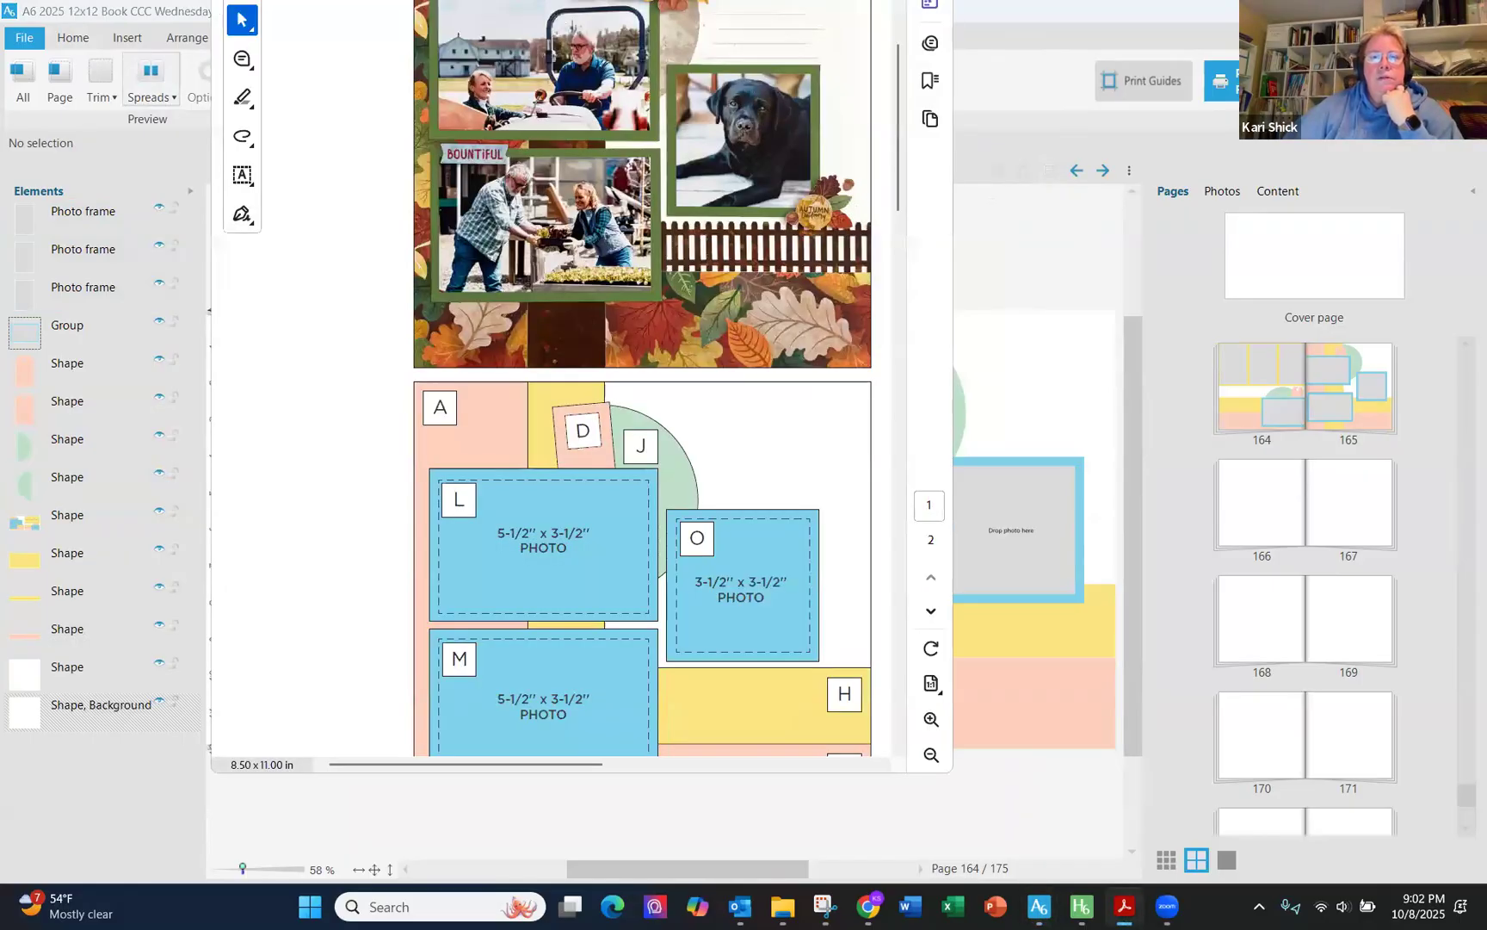
left_click_drag(777, 0, 732, 115)
left_click(835, 116)
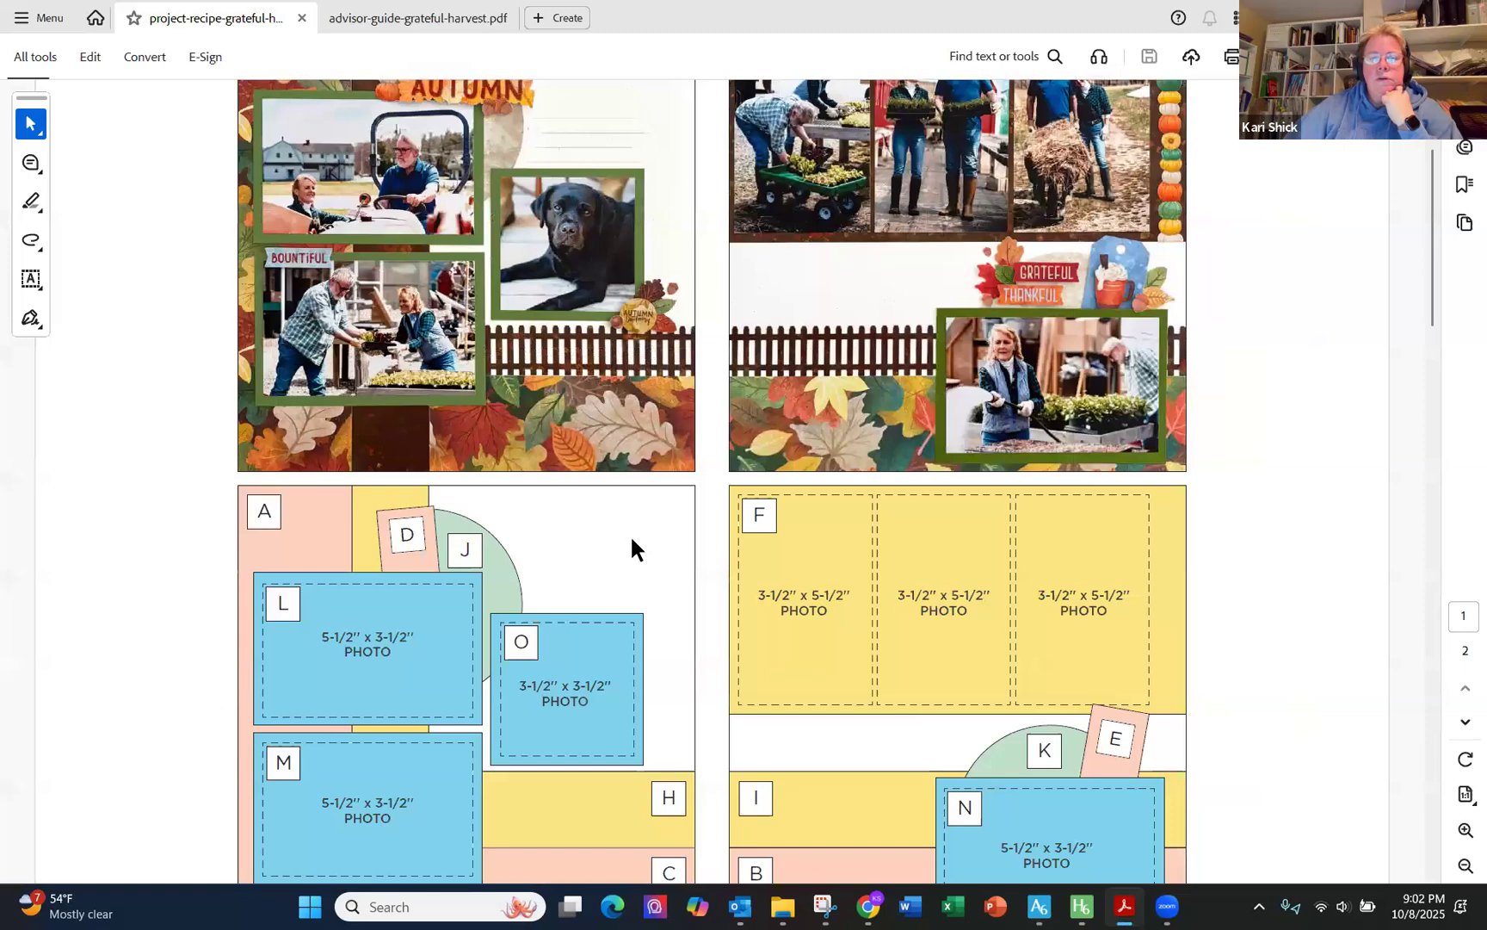
scroll(429, 410, "down", 3)
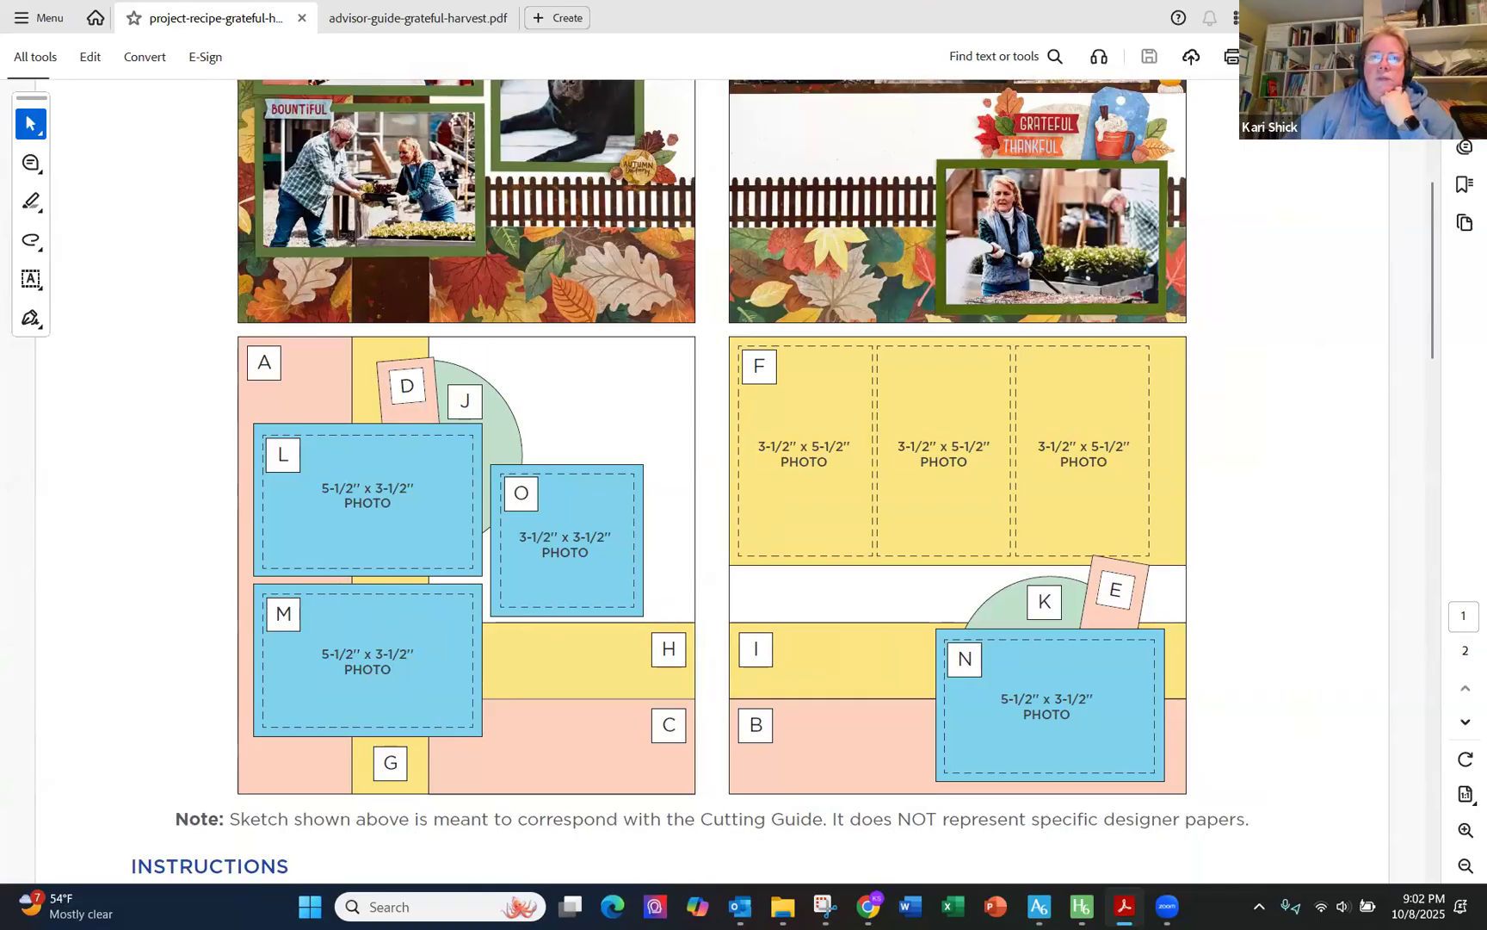
- Return to the layout and reopen the spread of pages 164 and 165
left_click(1375, 17)
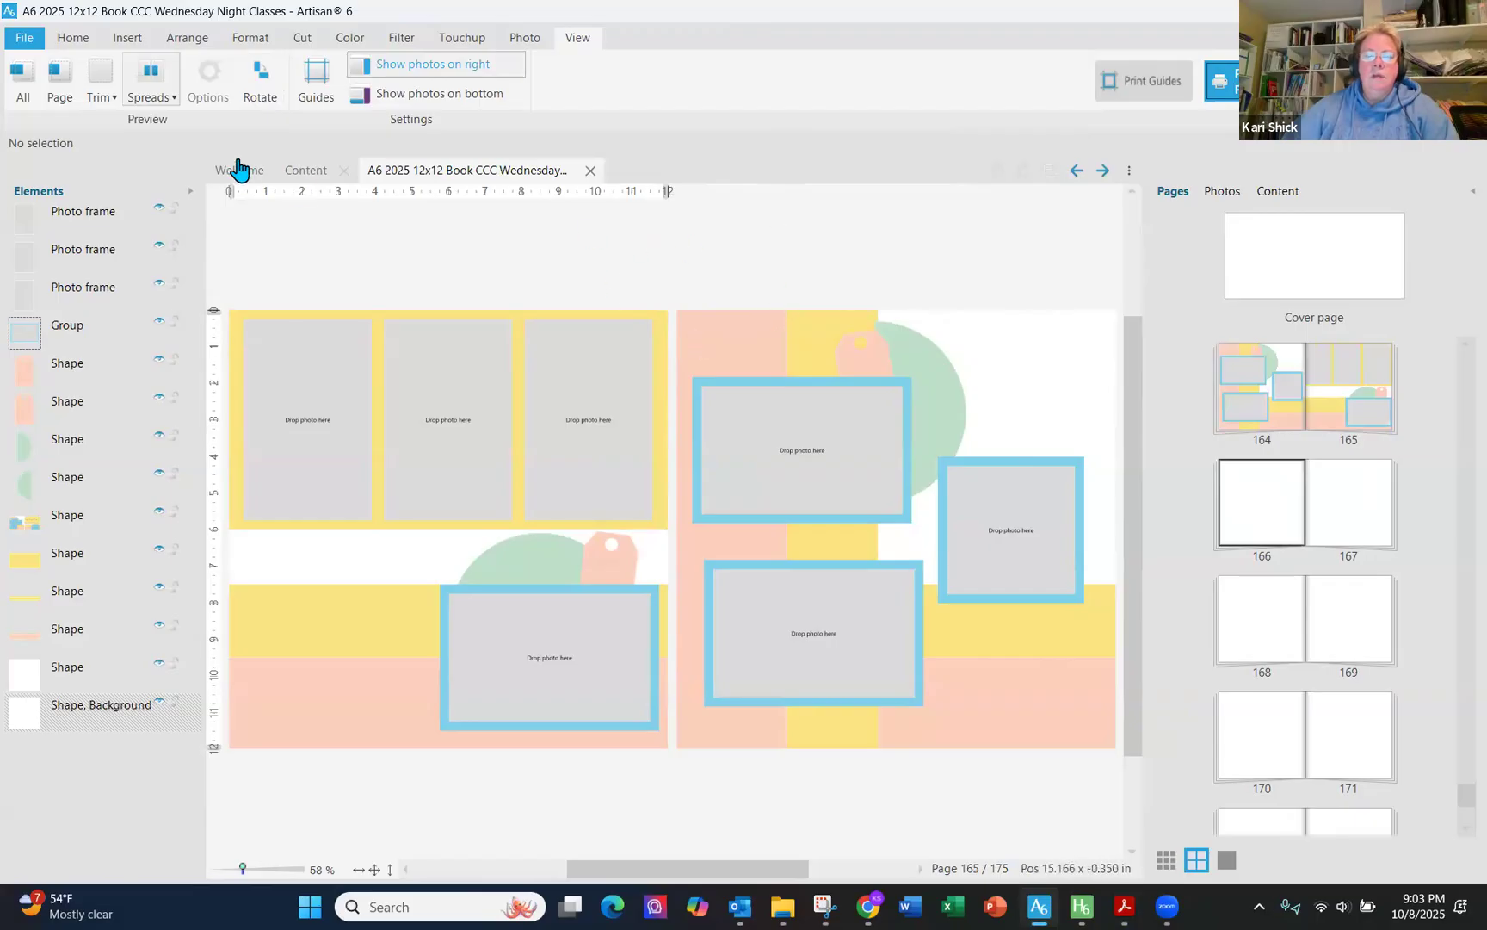
left_click(1278, 488)
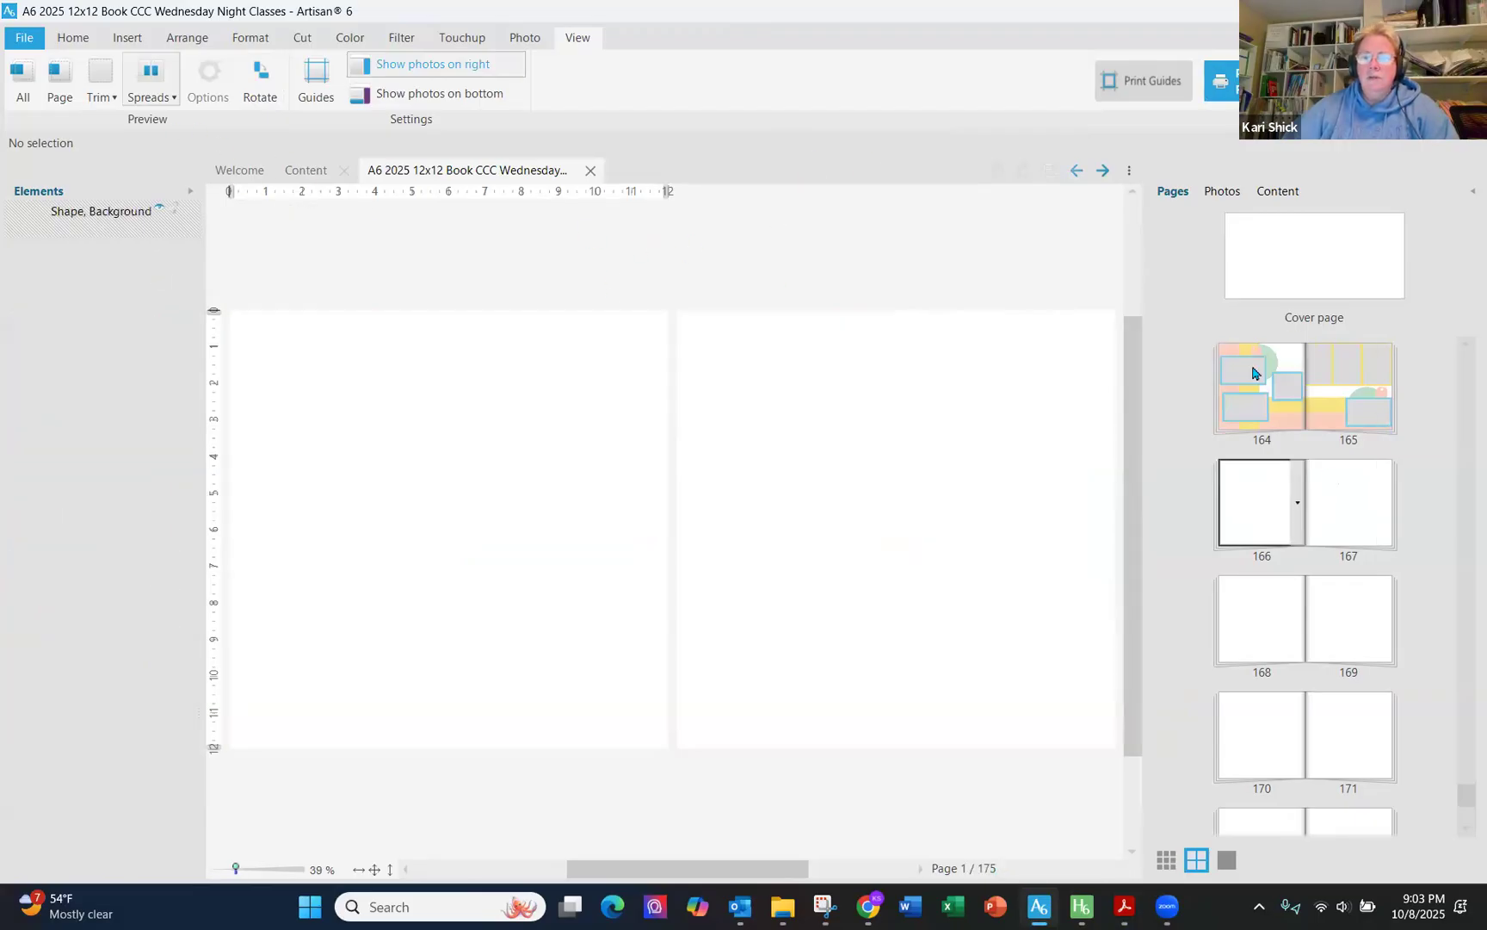
left_click(1254, 368)
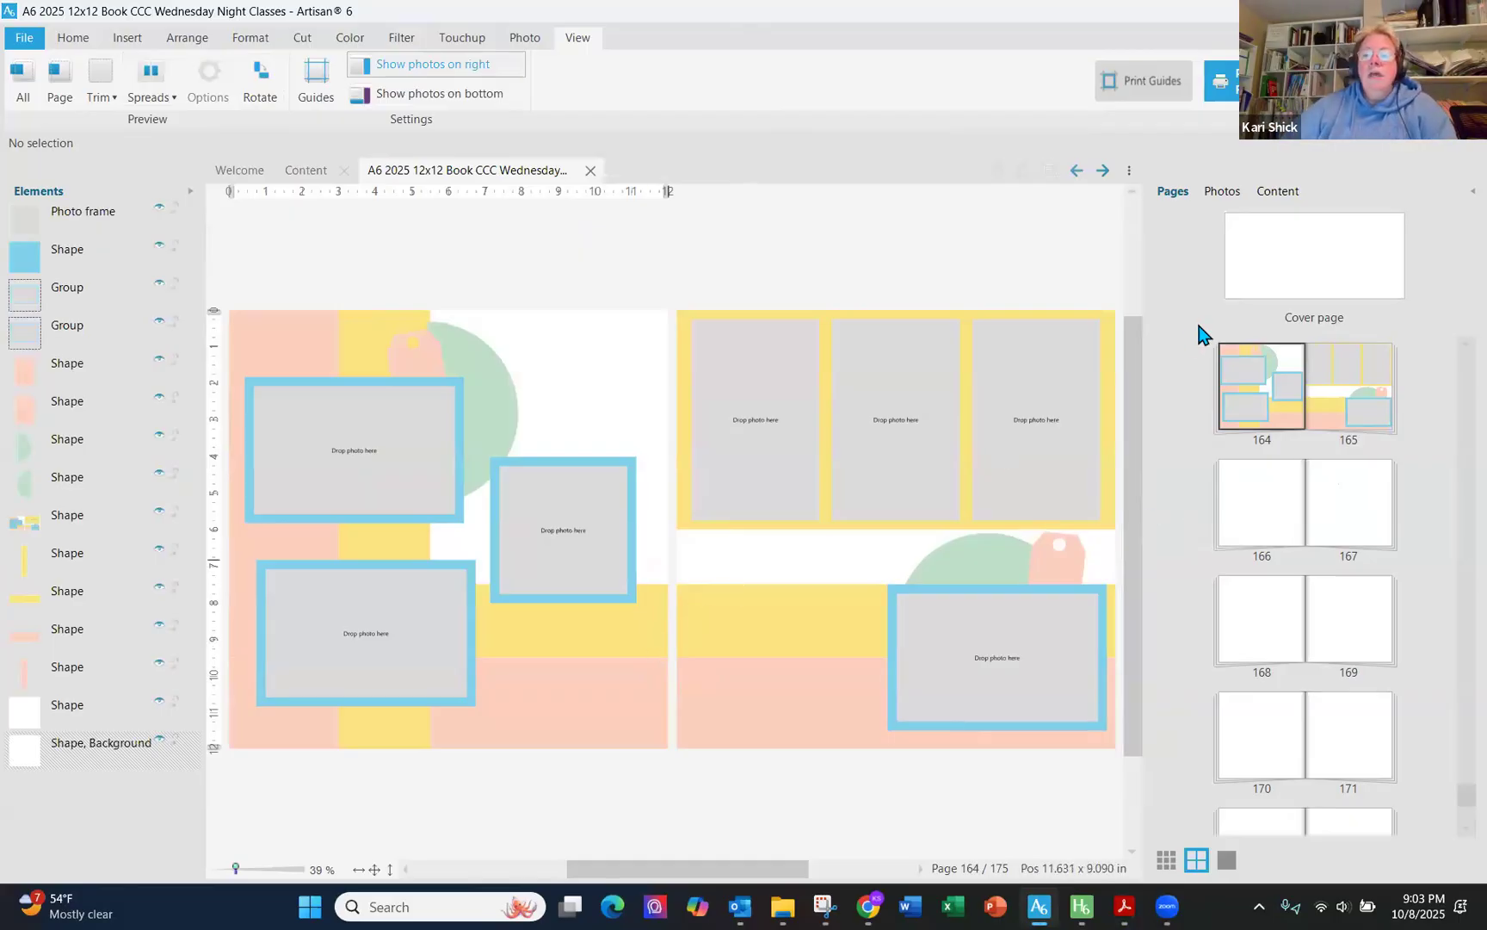
left_click(1276, 191)
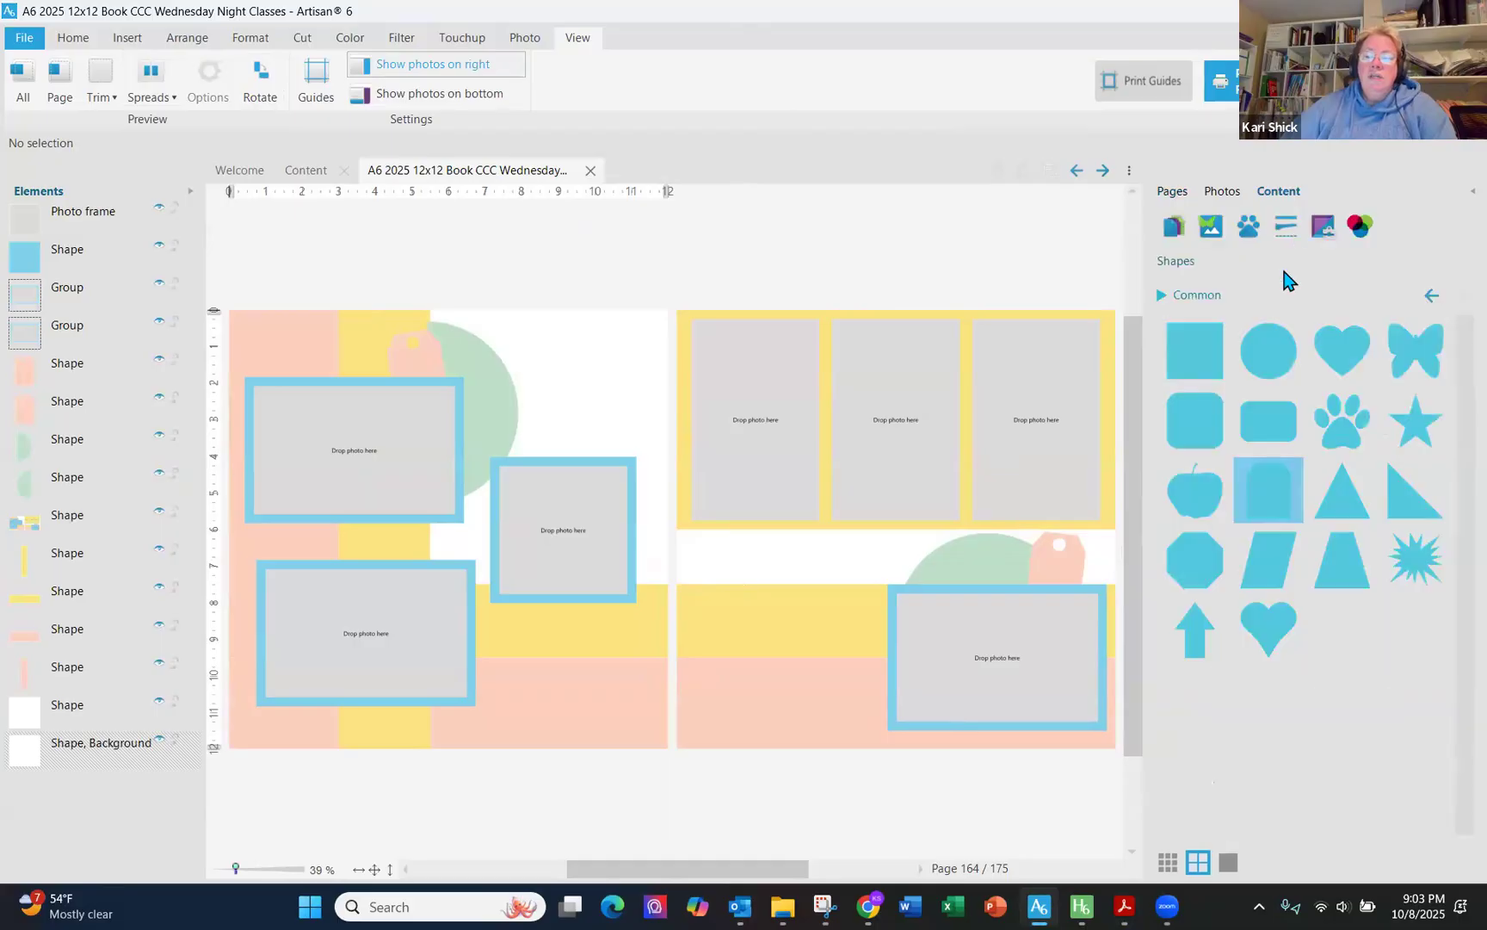
left_click(1222, 302)
left_click(1133, 523)
left_click_drag(1132, 519, 1215, 295)
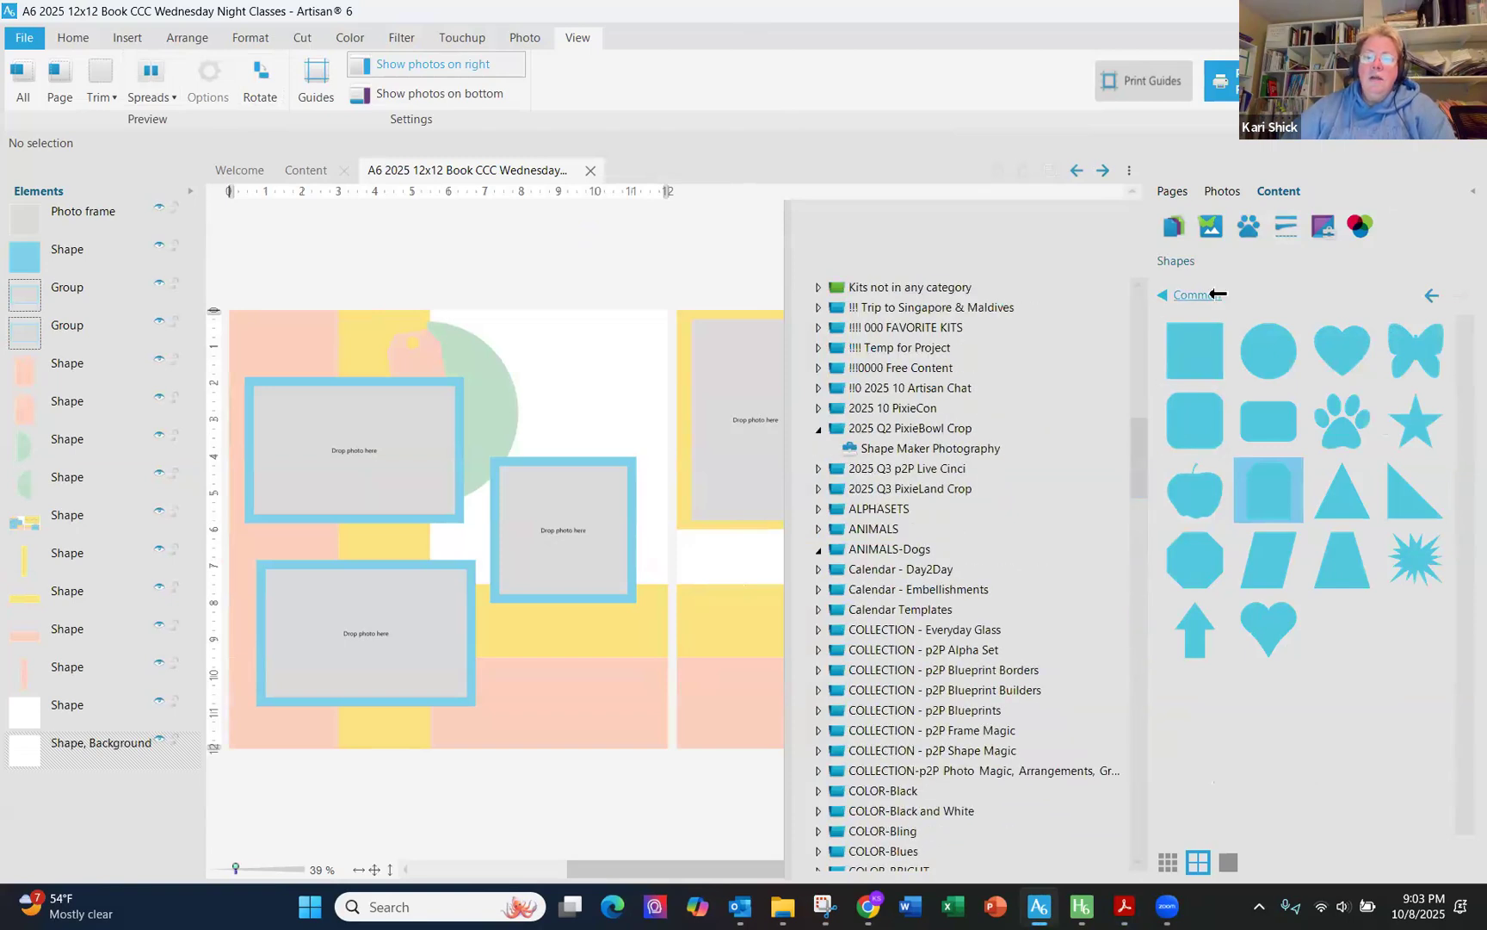
left_click(1222, 294)
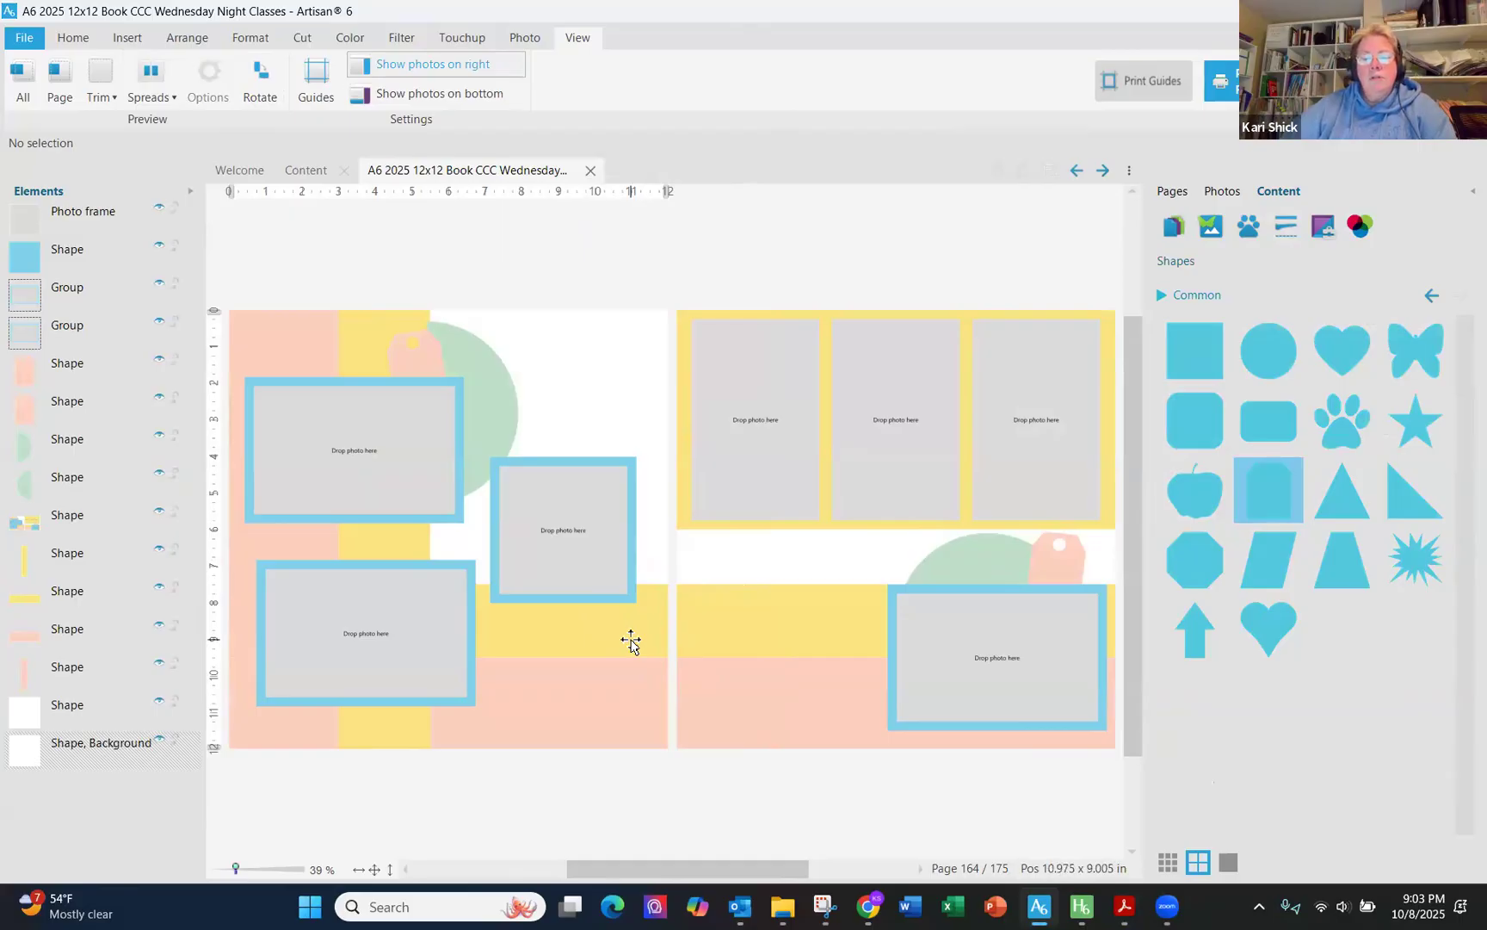
- Bring the yellow strip on the variant page to the front of the element stack
left_click(747, 628)
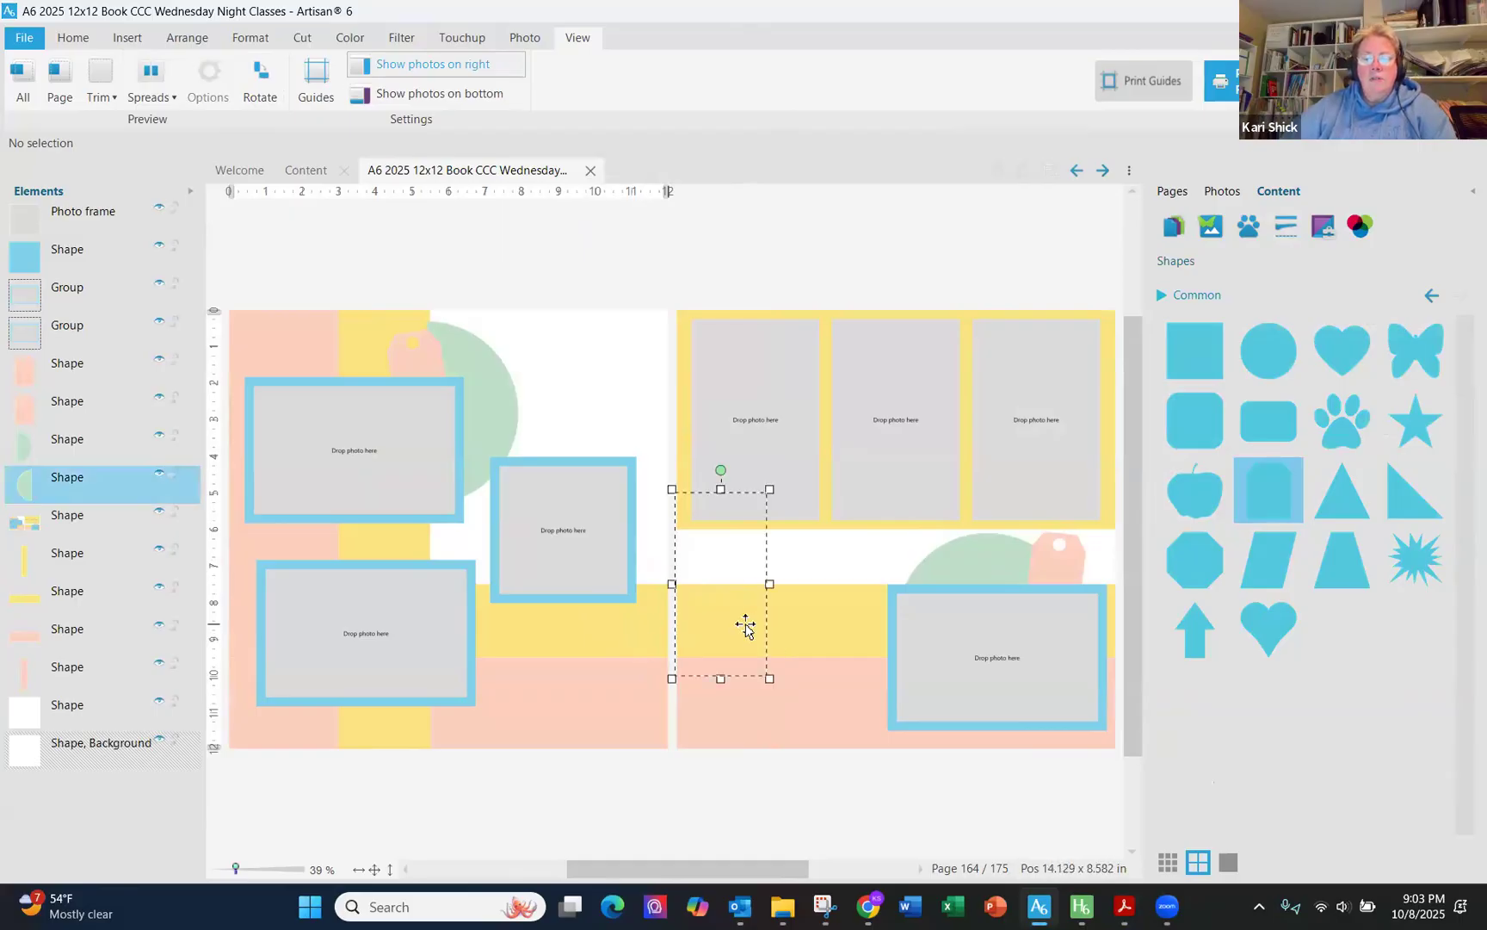
left_click(814, 624)
left_click(848, 618)
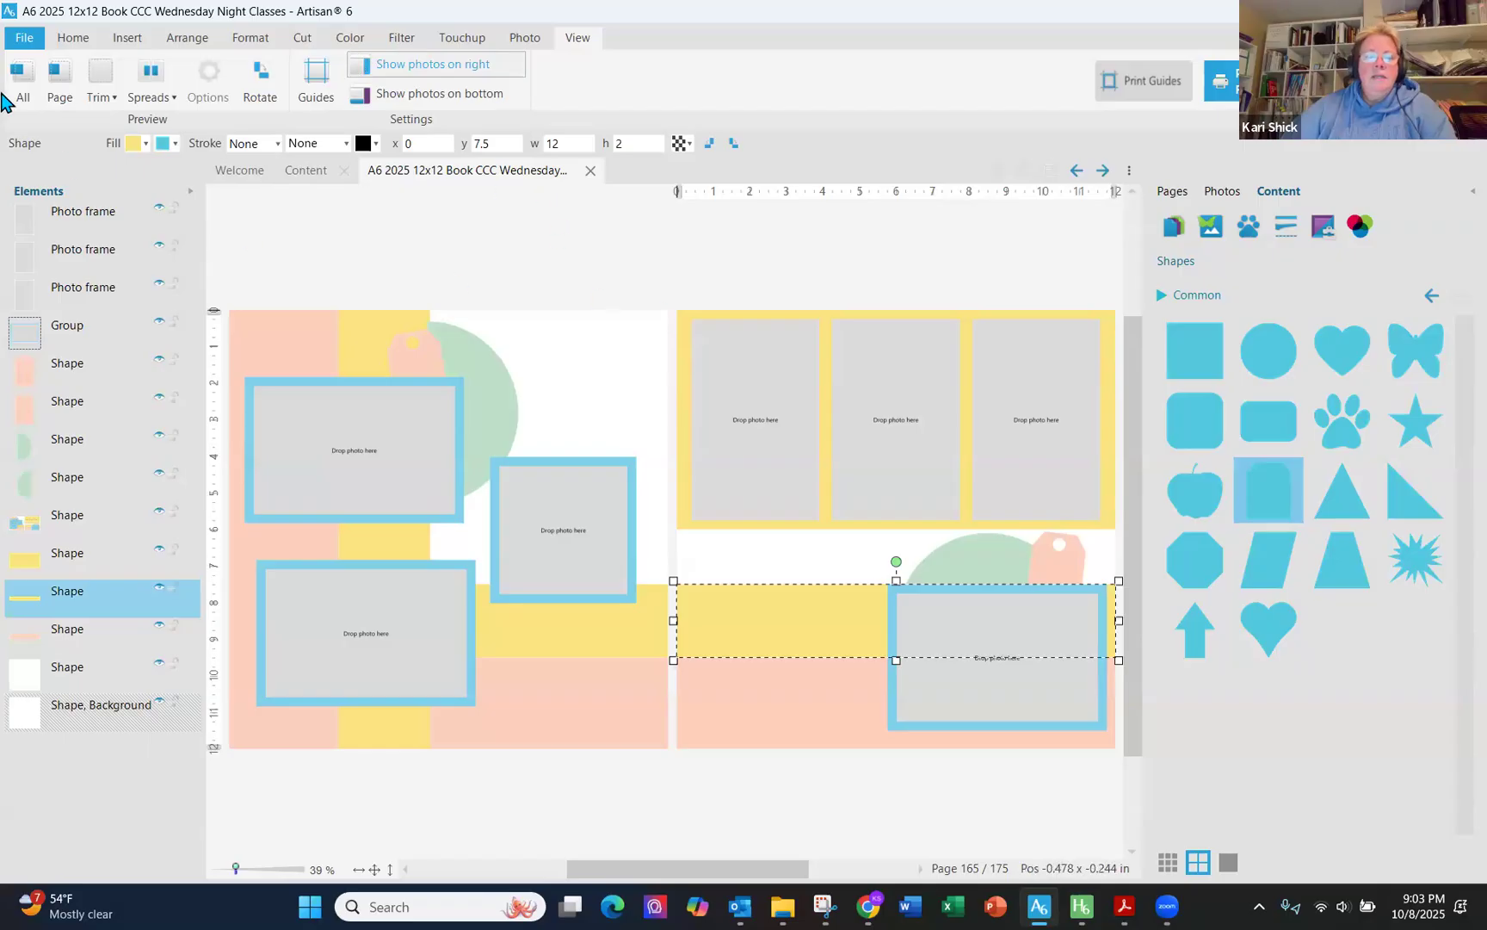
left_click_drag(121, 599, 103, 205)
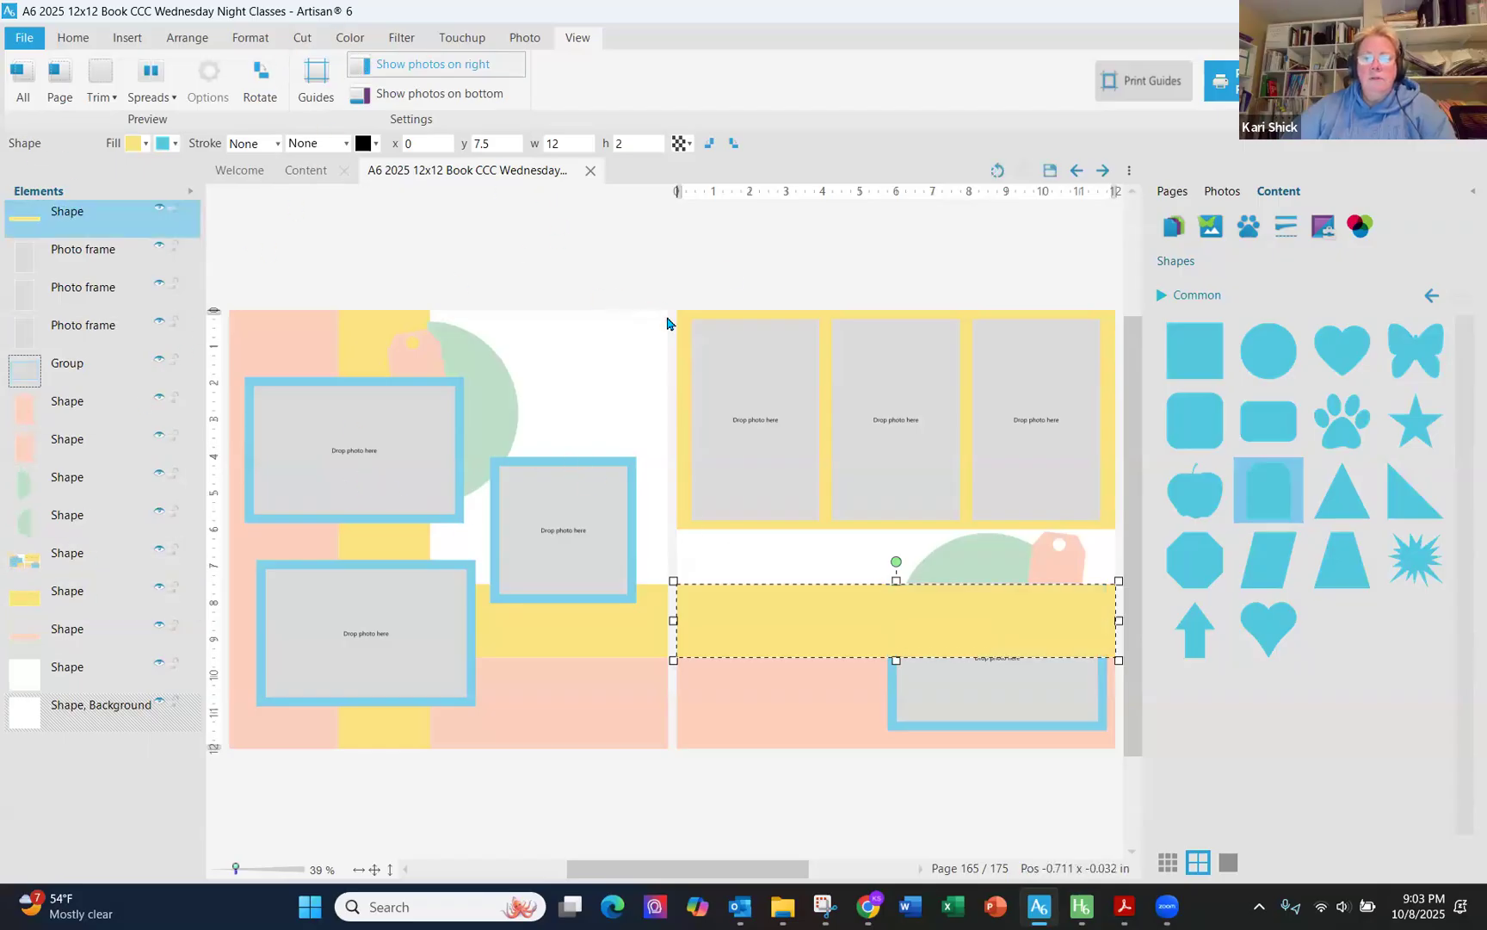
- Show the single page and start a shaped-edge cut on the yellow strip, agreeing to flatten it
left_click(16, 80)
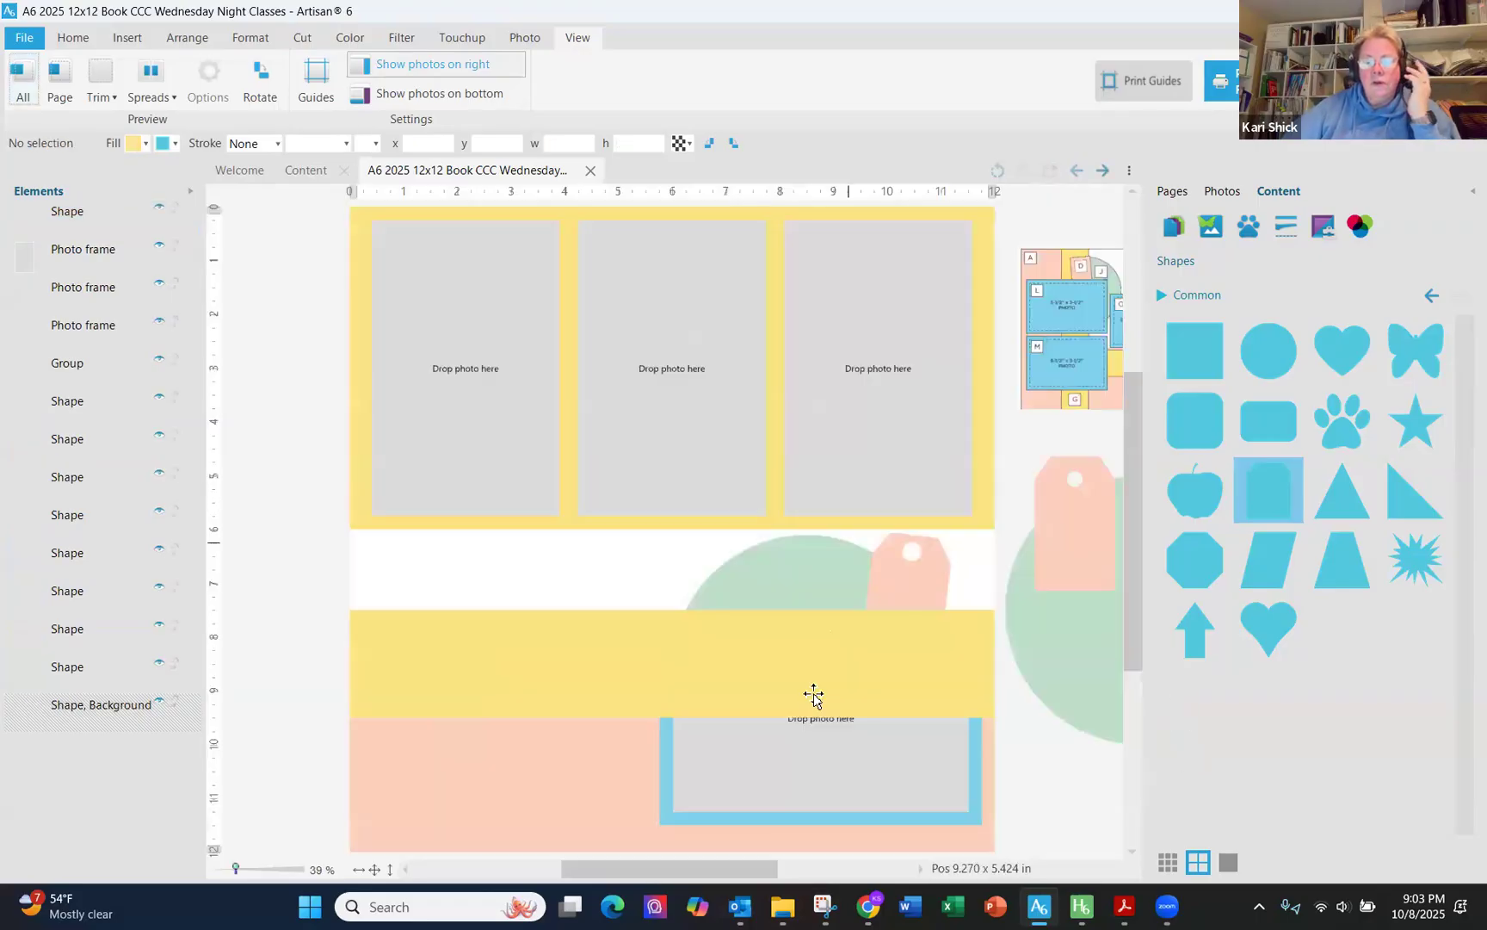
left_click(805, 684)
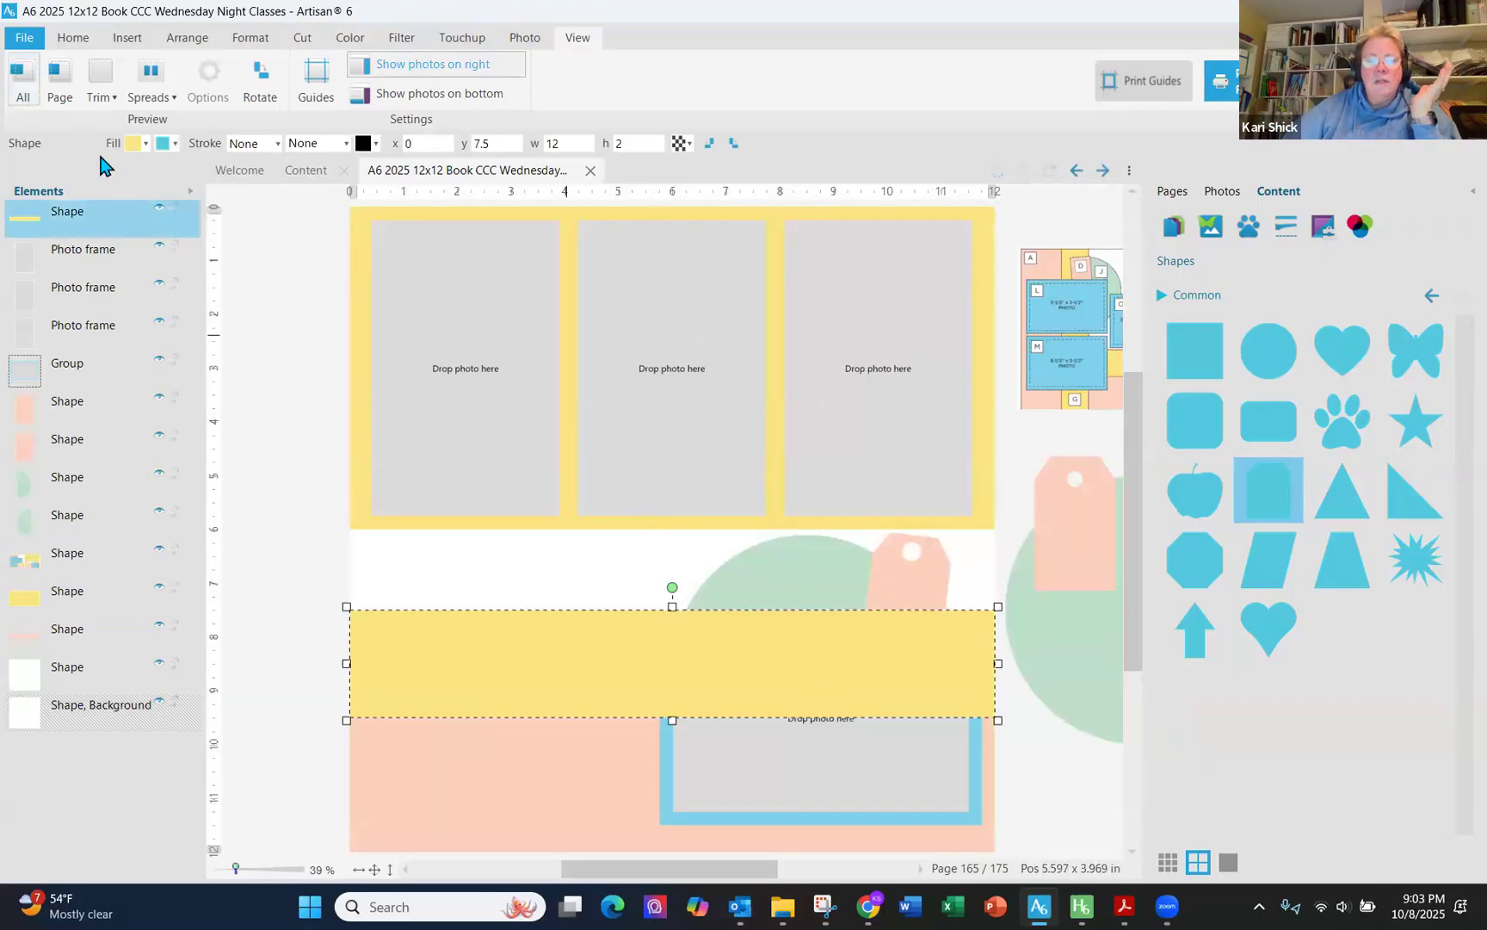
left_click(302, 38)
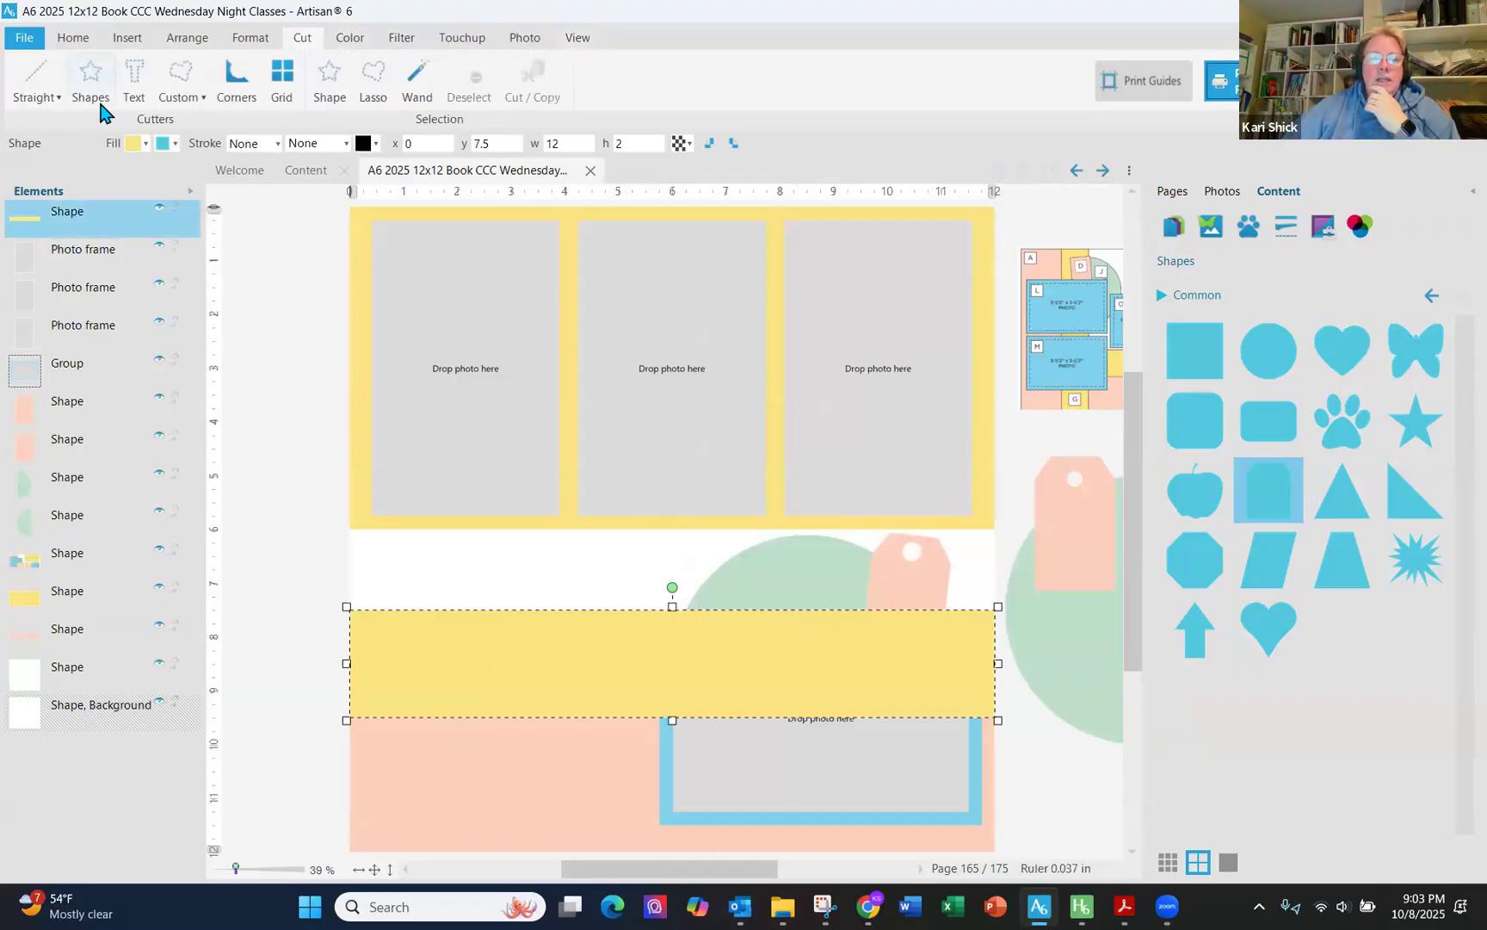
left_click(50, 96)
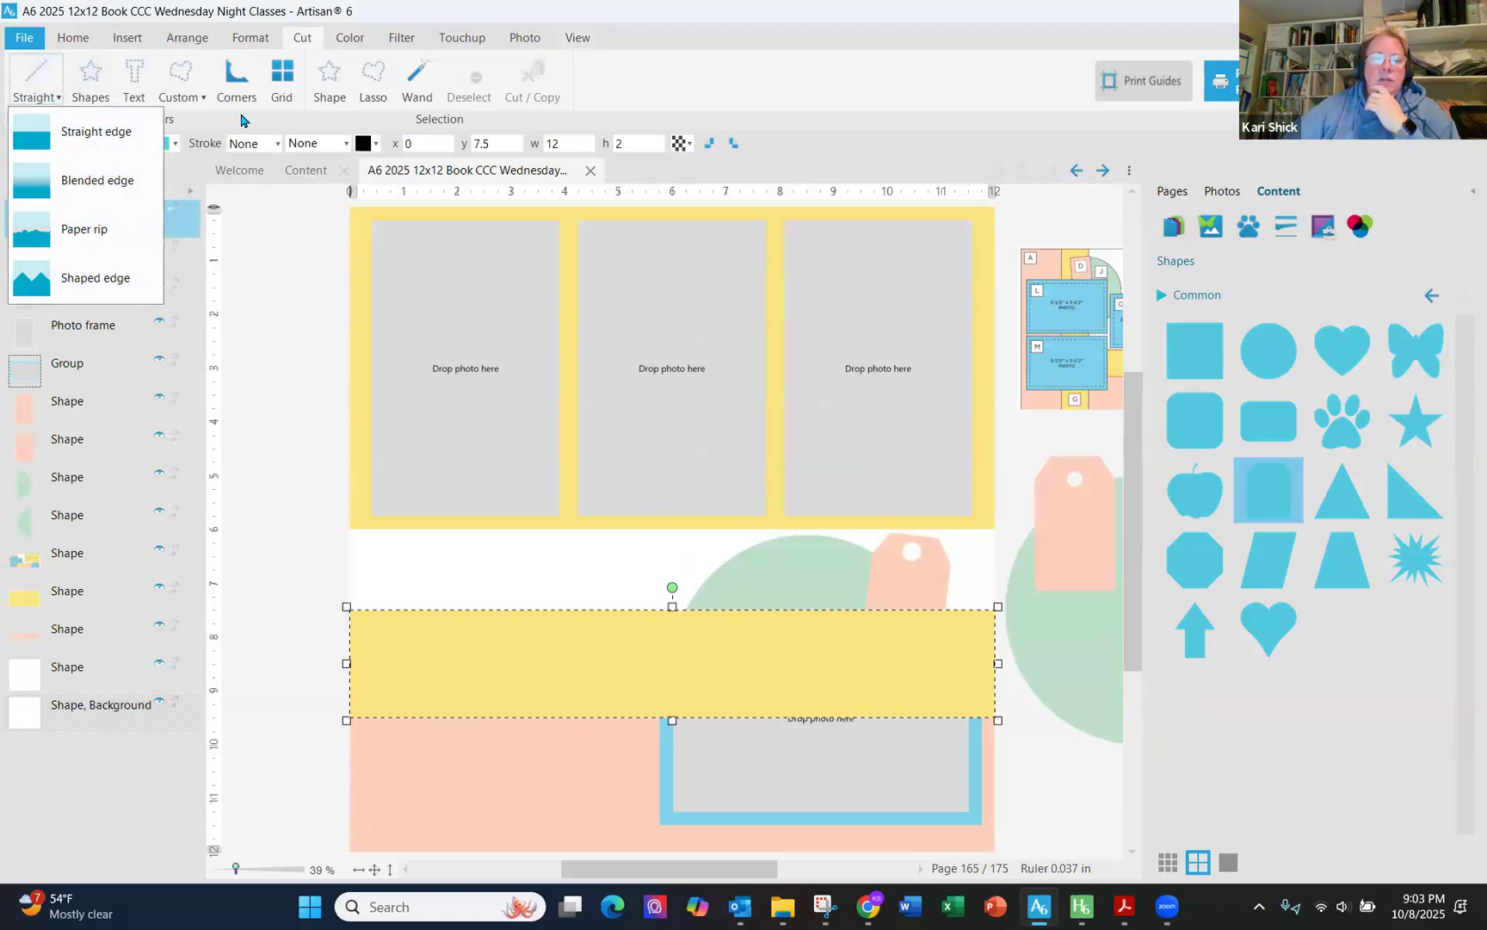
left_click(90, 277)
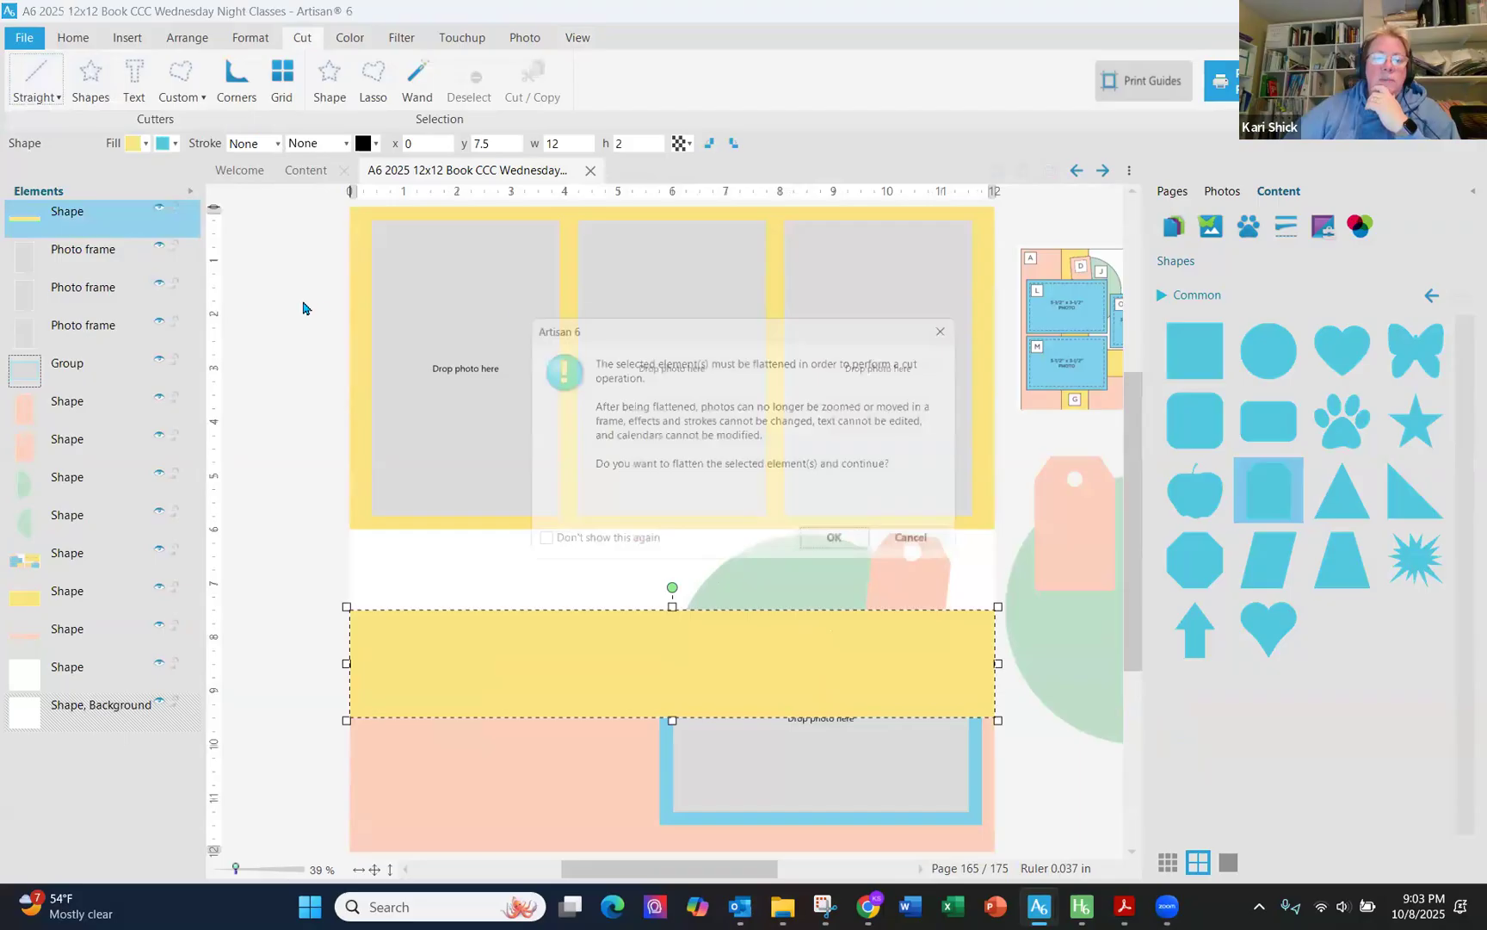
left_click(820, 556)
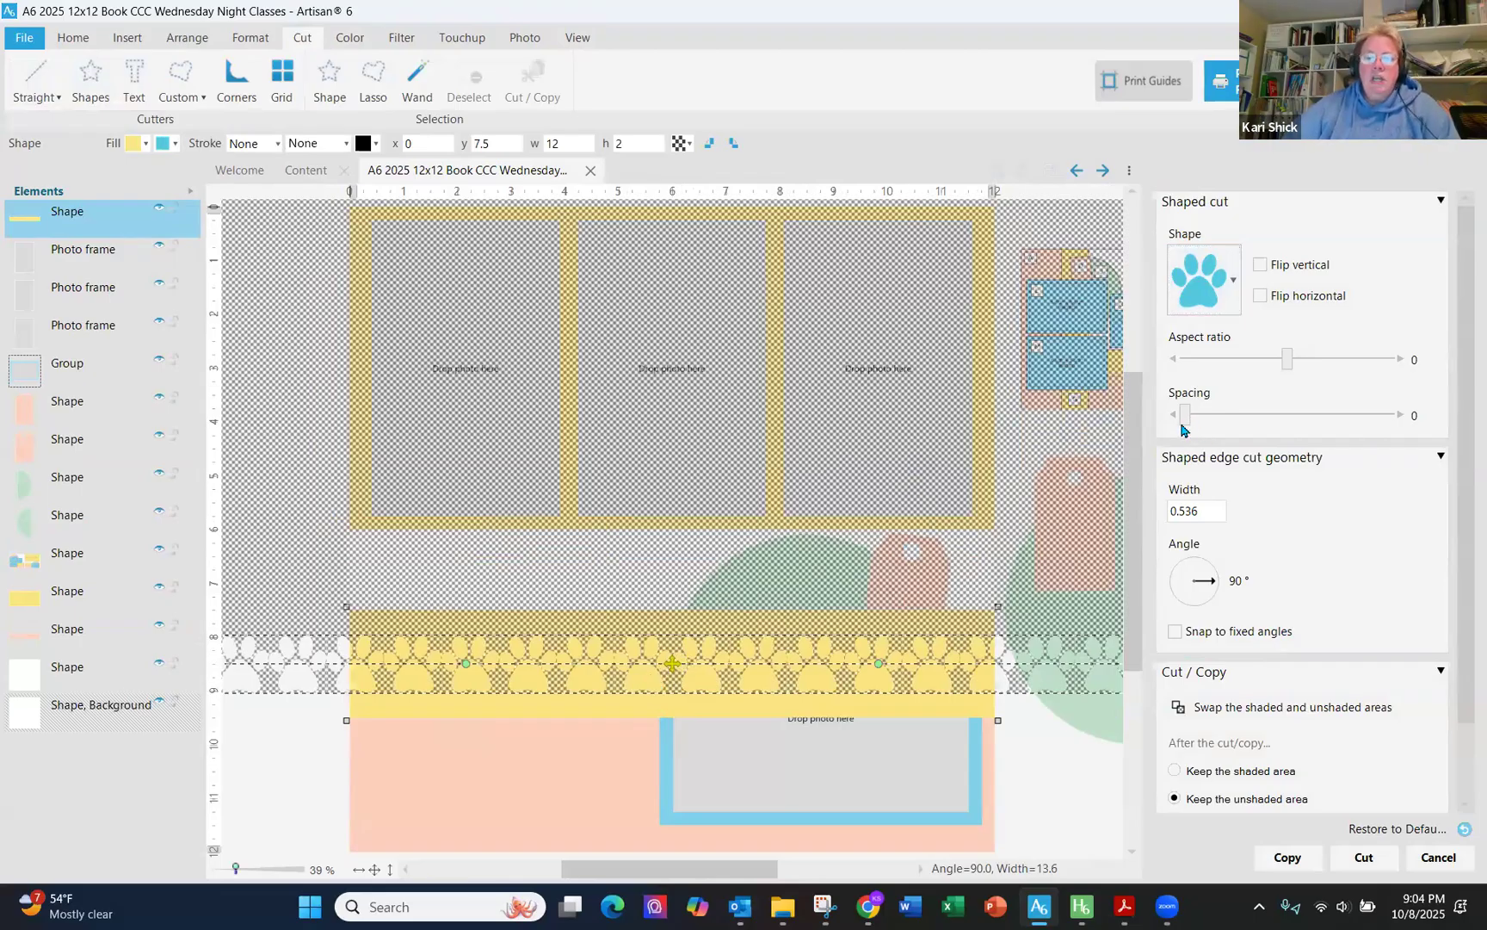
- Choose the paw print as the shape for the edge cut
left_click(1231, 310)
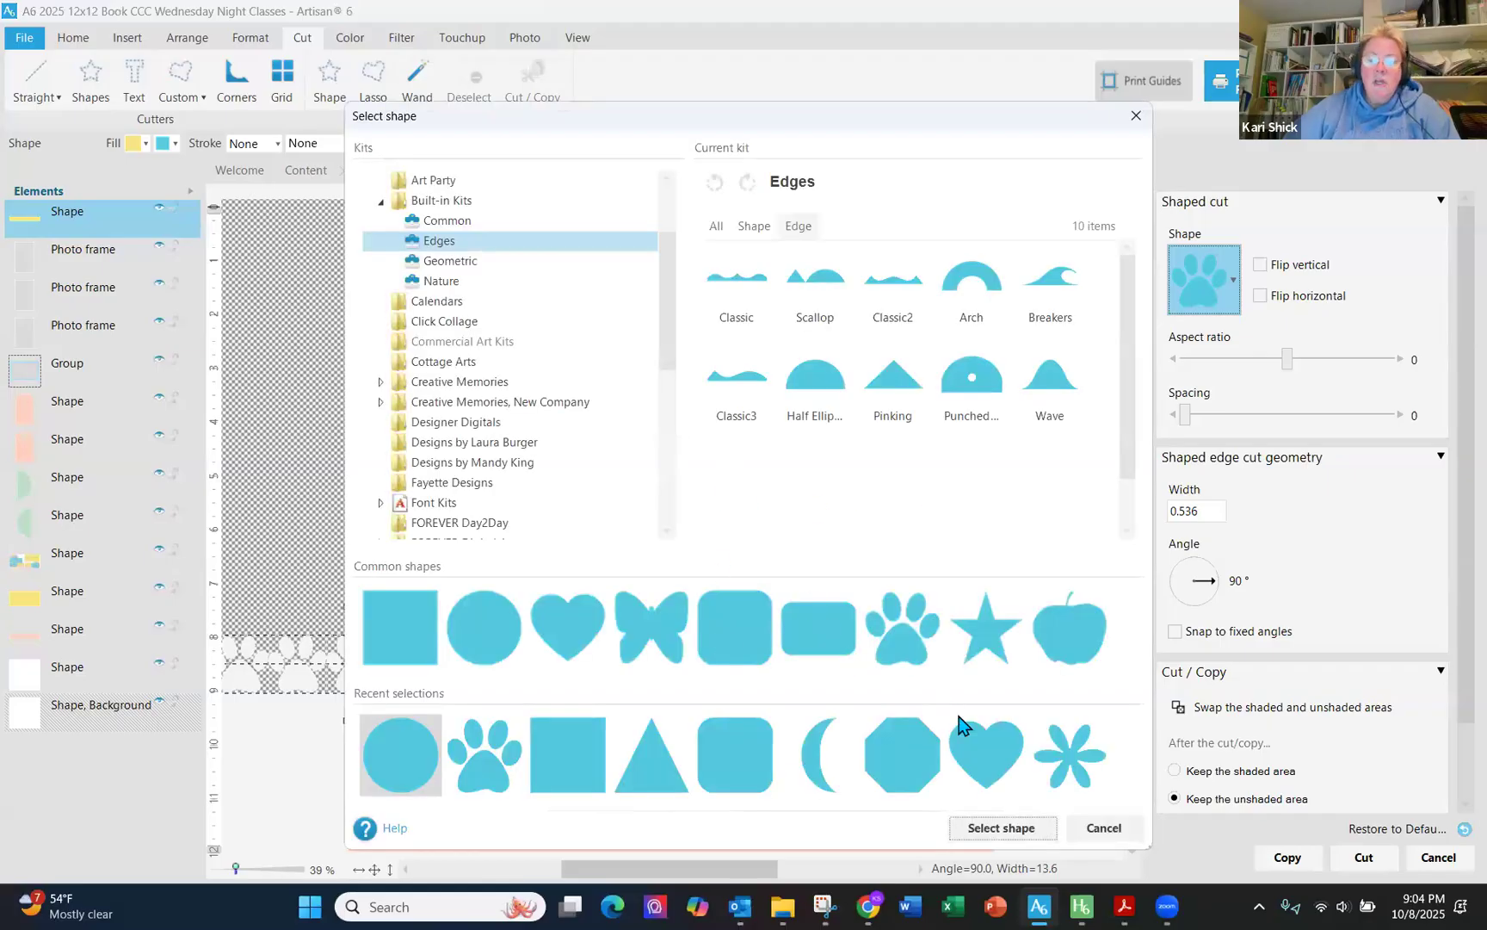
mouse_move(1071, 759)
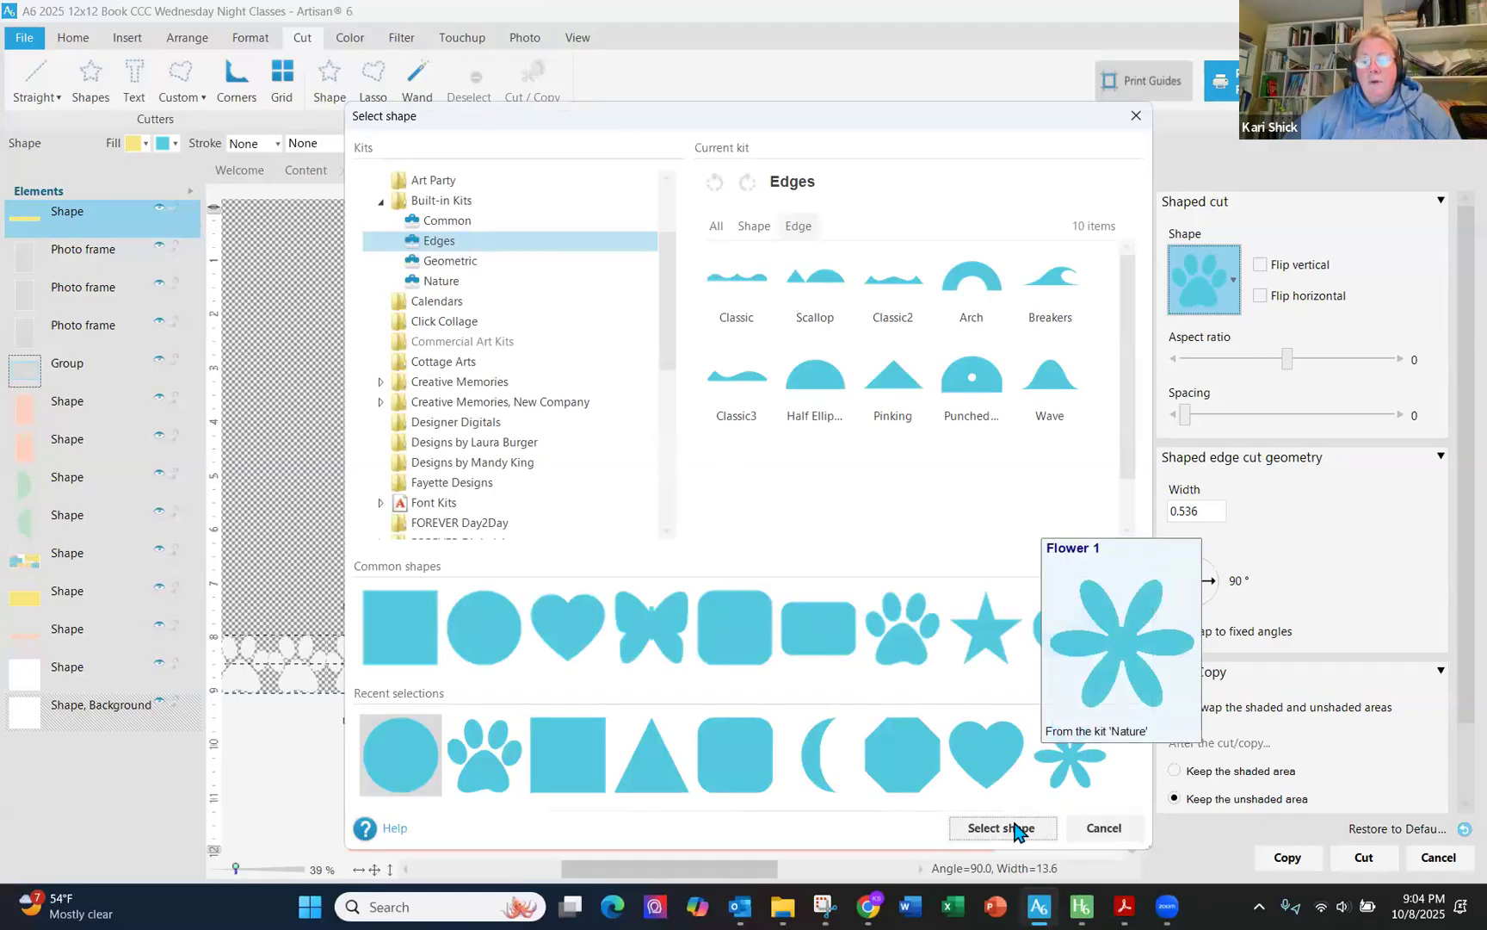
left_click(1067, 761)
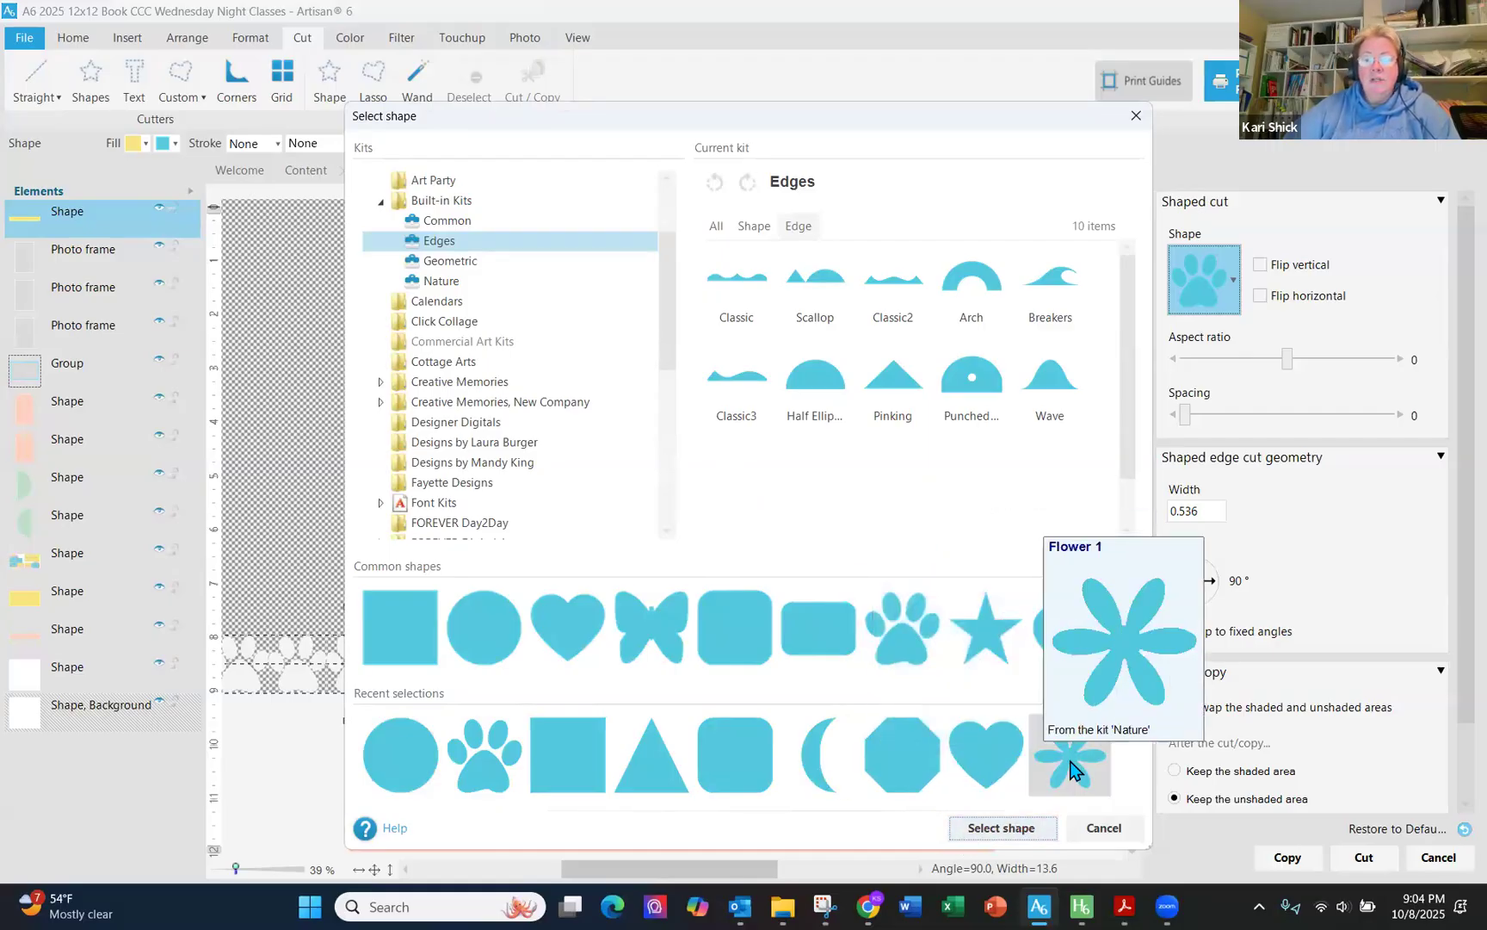
left_click(506, 781)
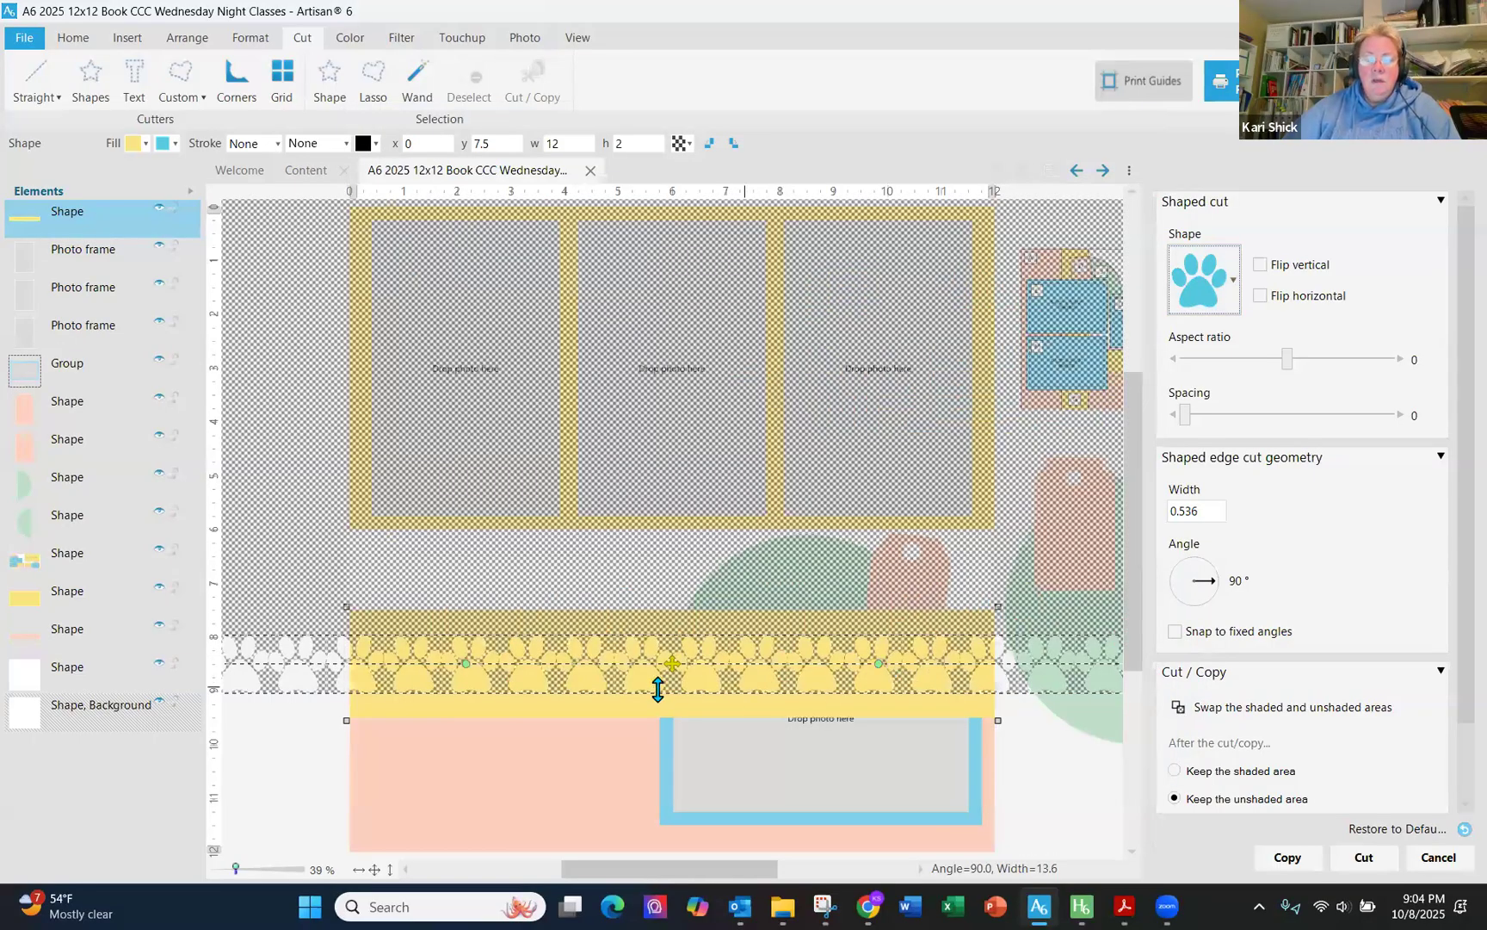
- Position the paw cut line lower across the yellow strip and set the spacing to 0.68
mouse_move(679, 663)
left_mouse_down()
mouse_move(677, 684)
mouse_move(714, 674)
mouse_move(691, 678)
mouse_move(696, 645)
mouse_move(698, 660)
left_mouse_up()
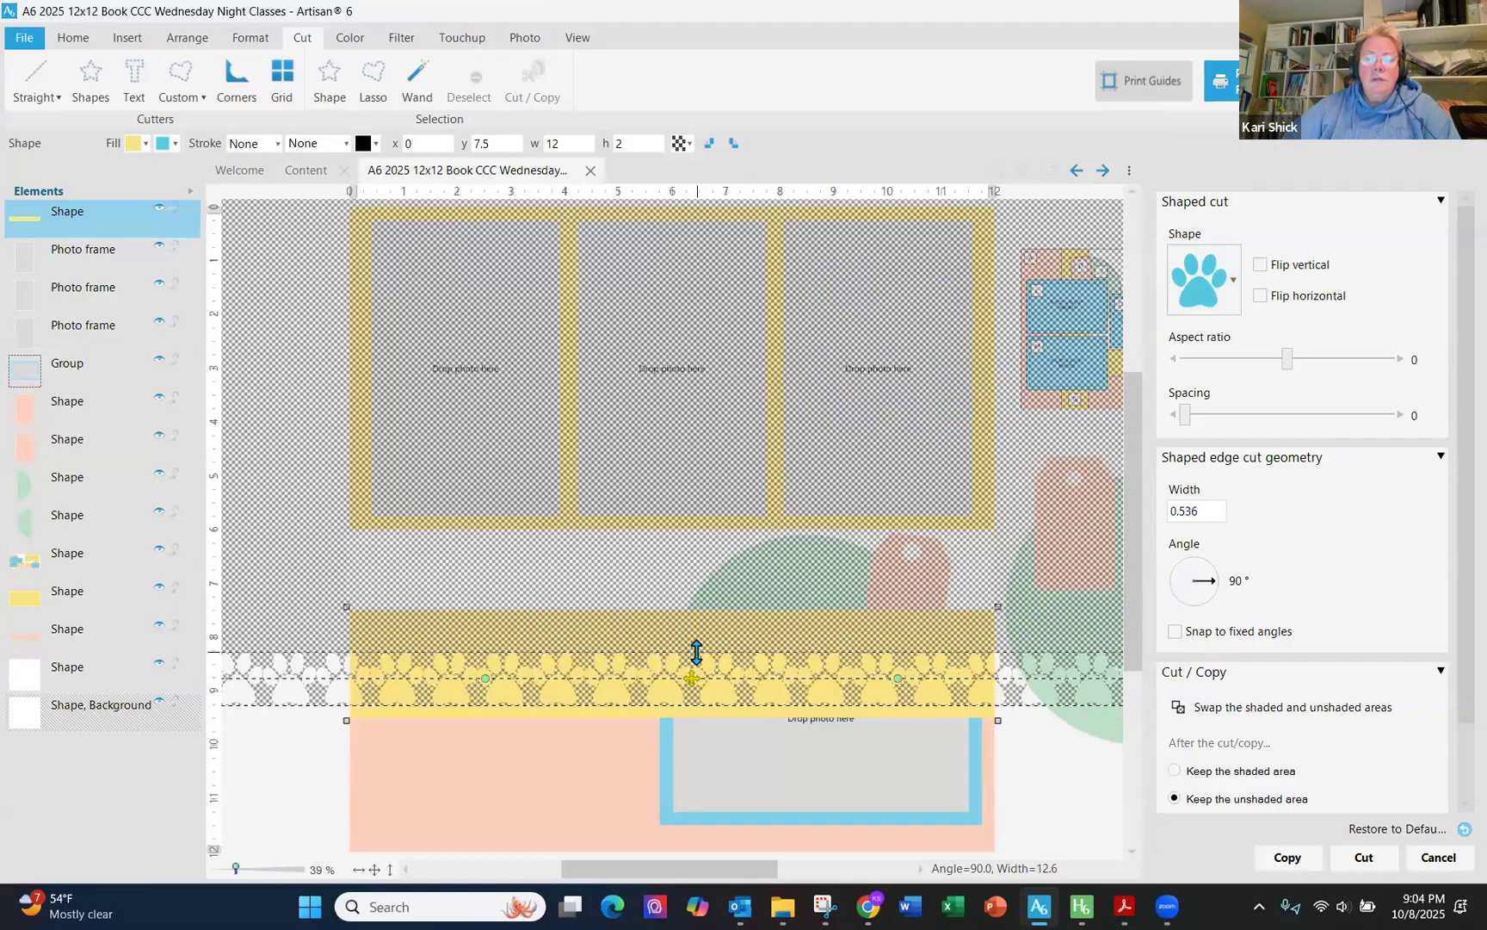
left_click_drag(1187, 419, 1199, 418)
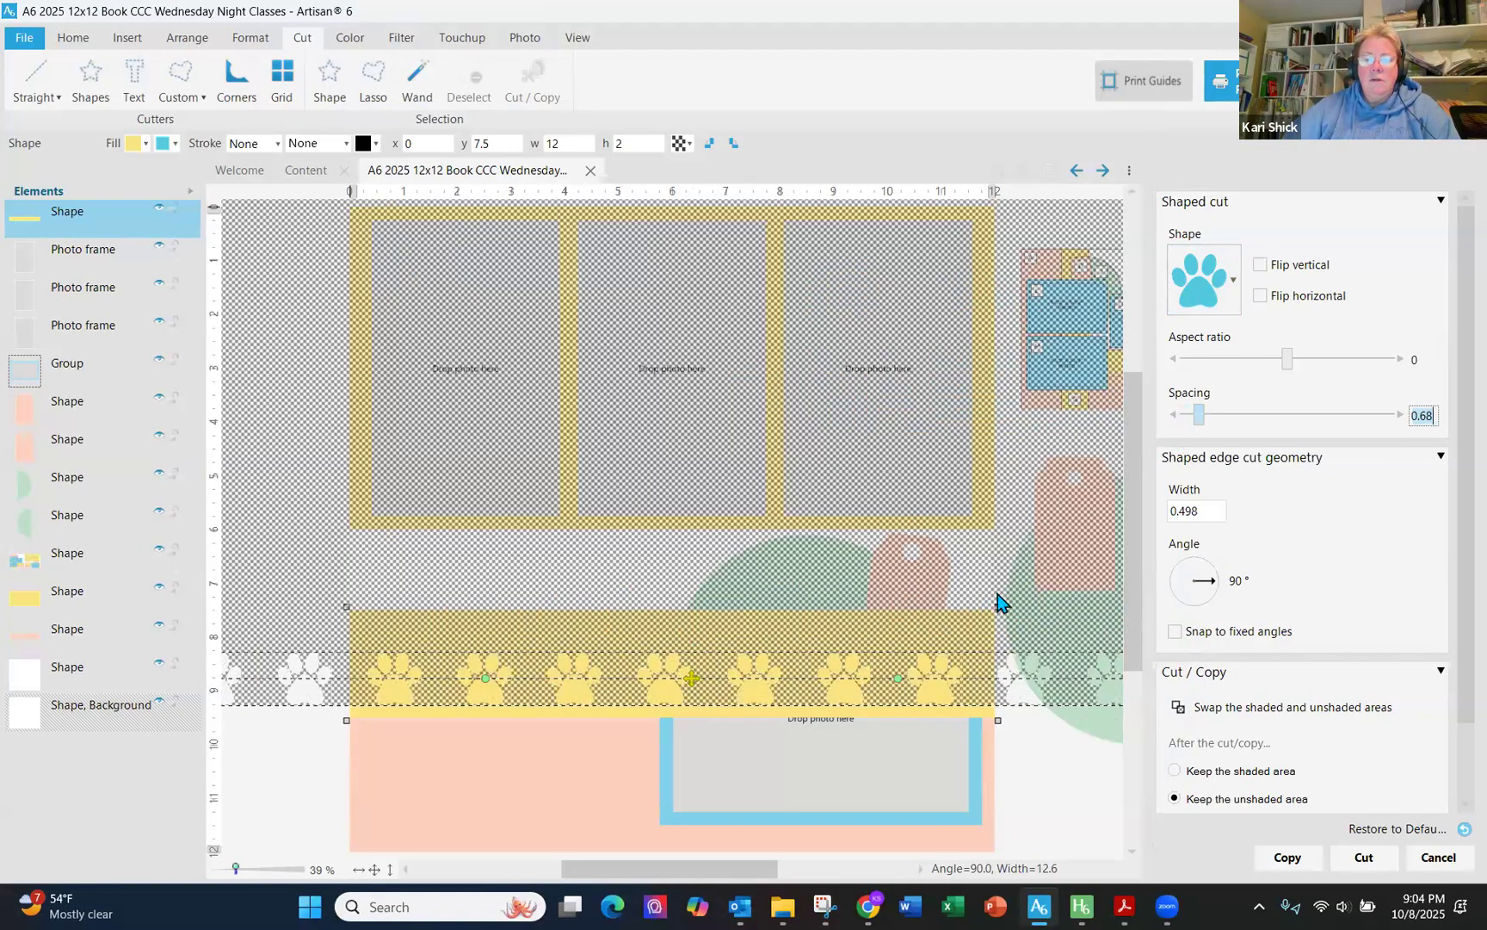
left_click_drag(690, 679, 698, 679)
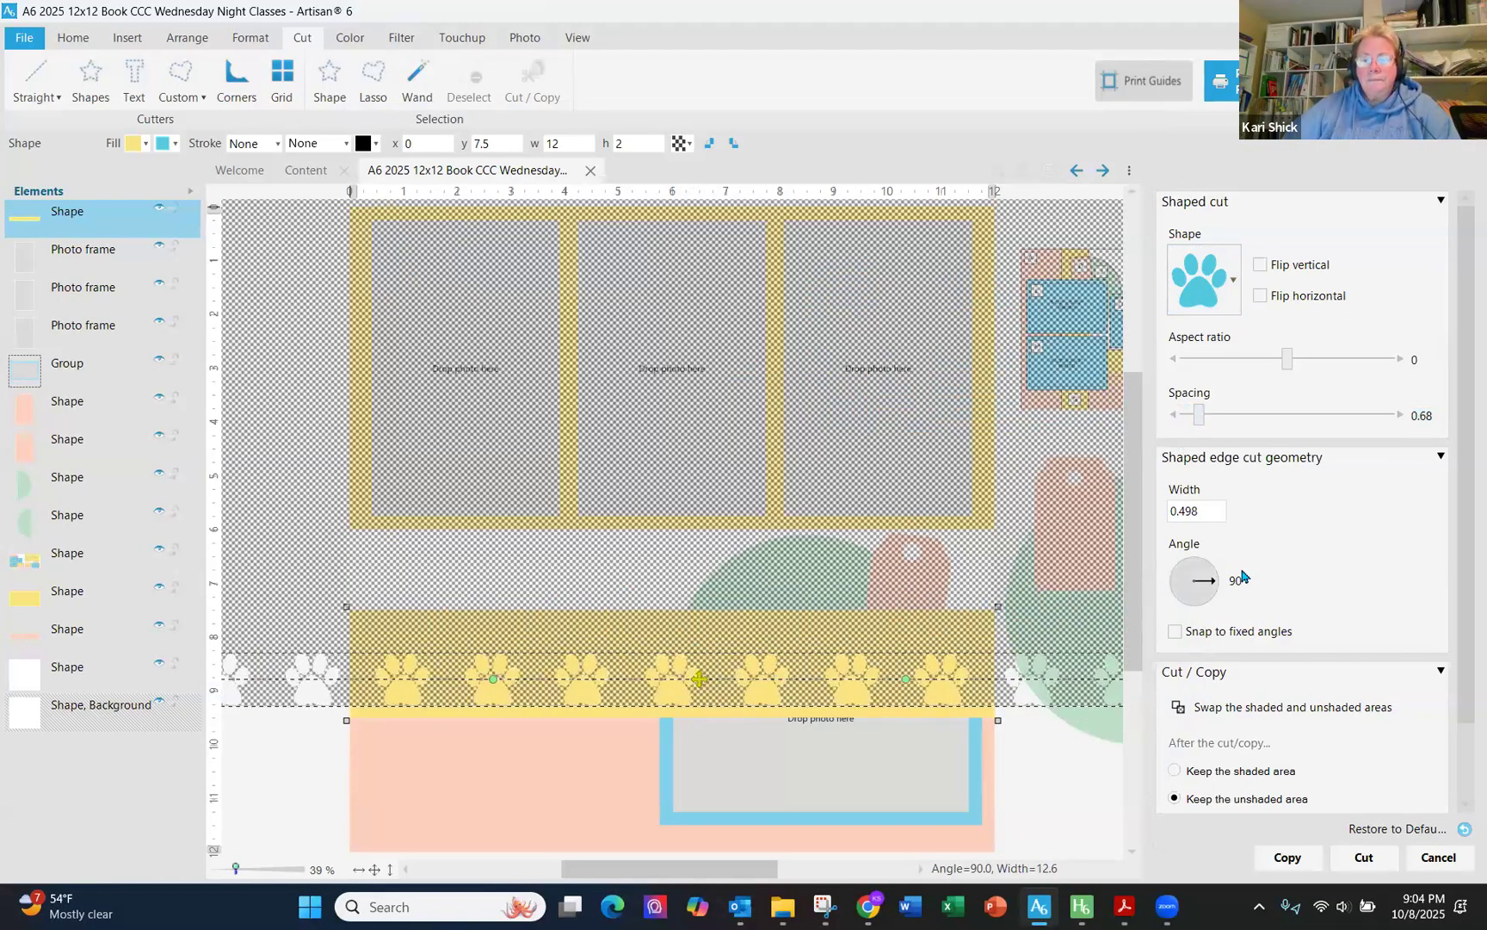
- Try tilting the cut angle, then set it back to 90°
left_click_drag(1208, 583, 1211, 582)
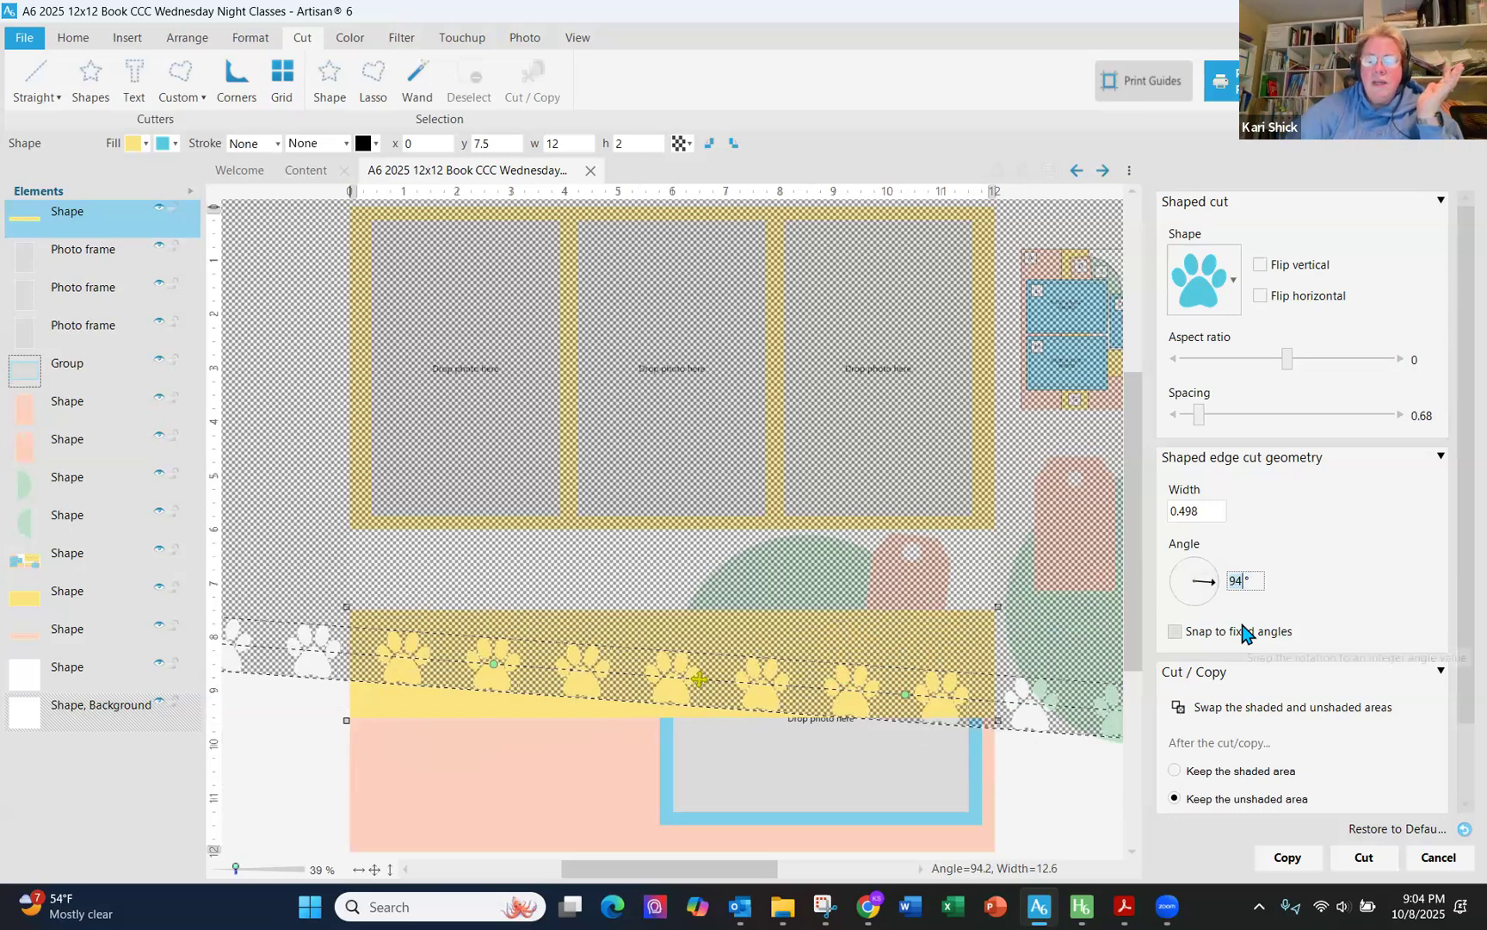
type("90")
key("Return")
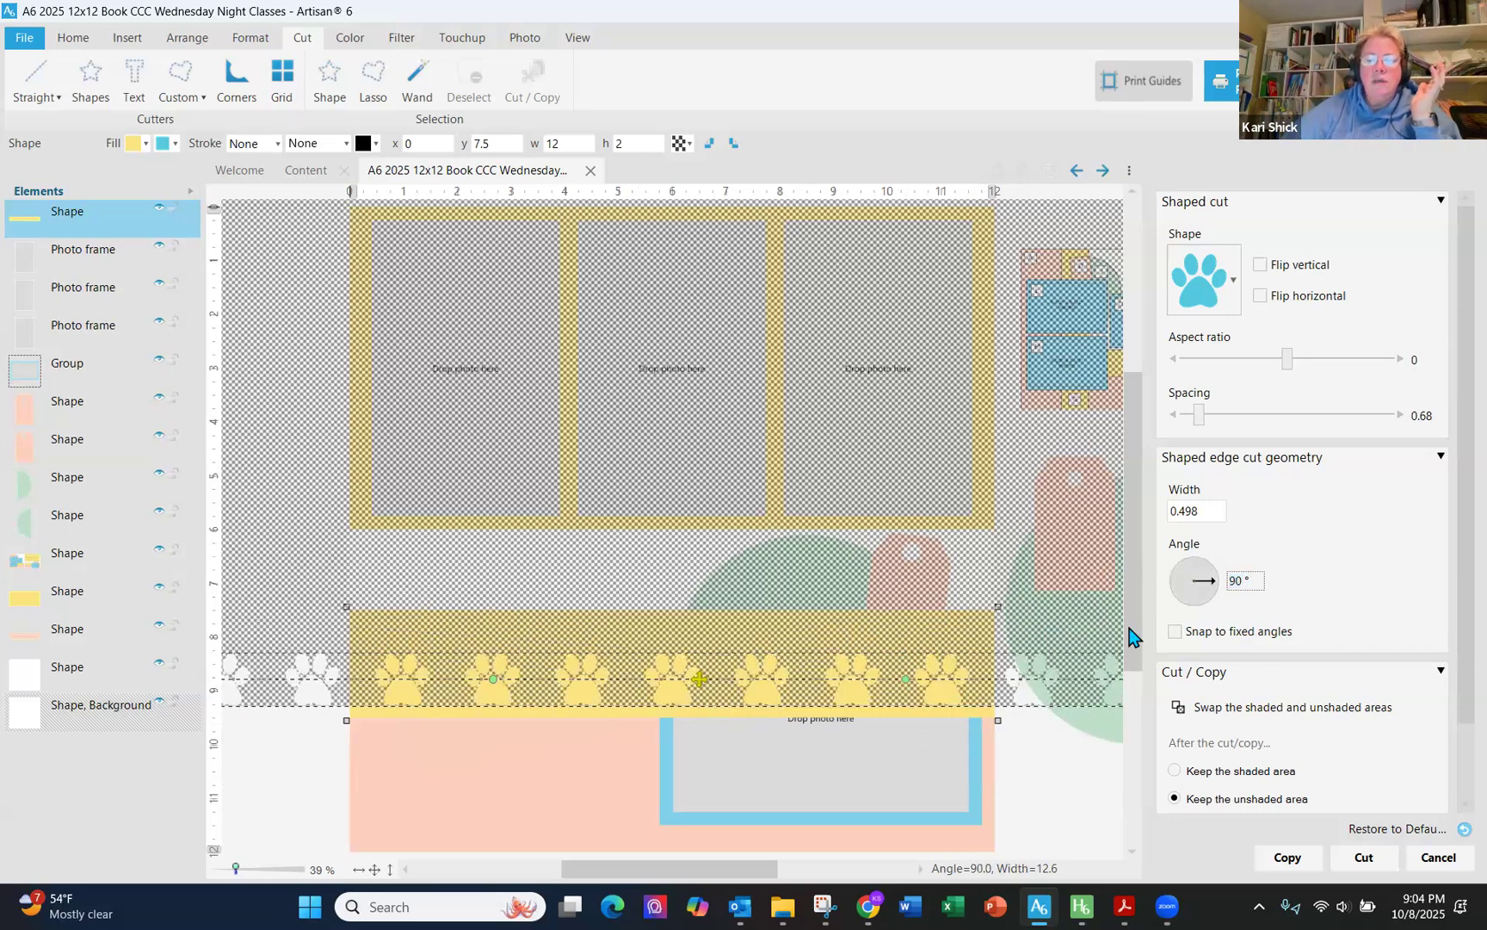
- Set the paw spacing to 0.49 and slide the paw cut line along the yellow strip
left_click_drag(1199, 417, 1195, 421)
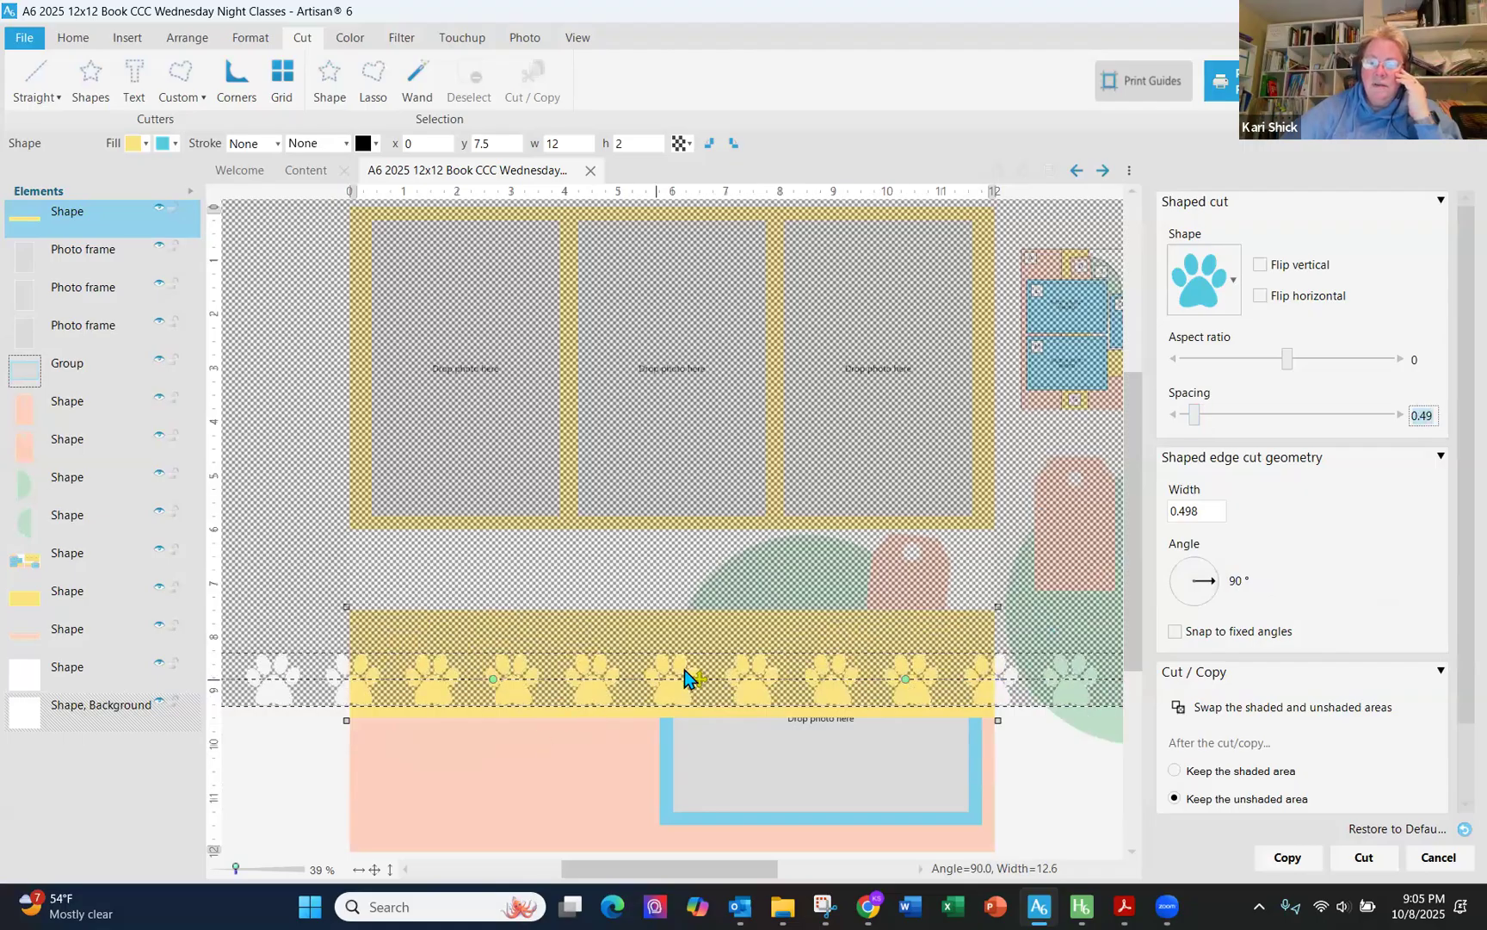
left_click_drag(699, 679, 730, 680)
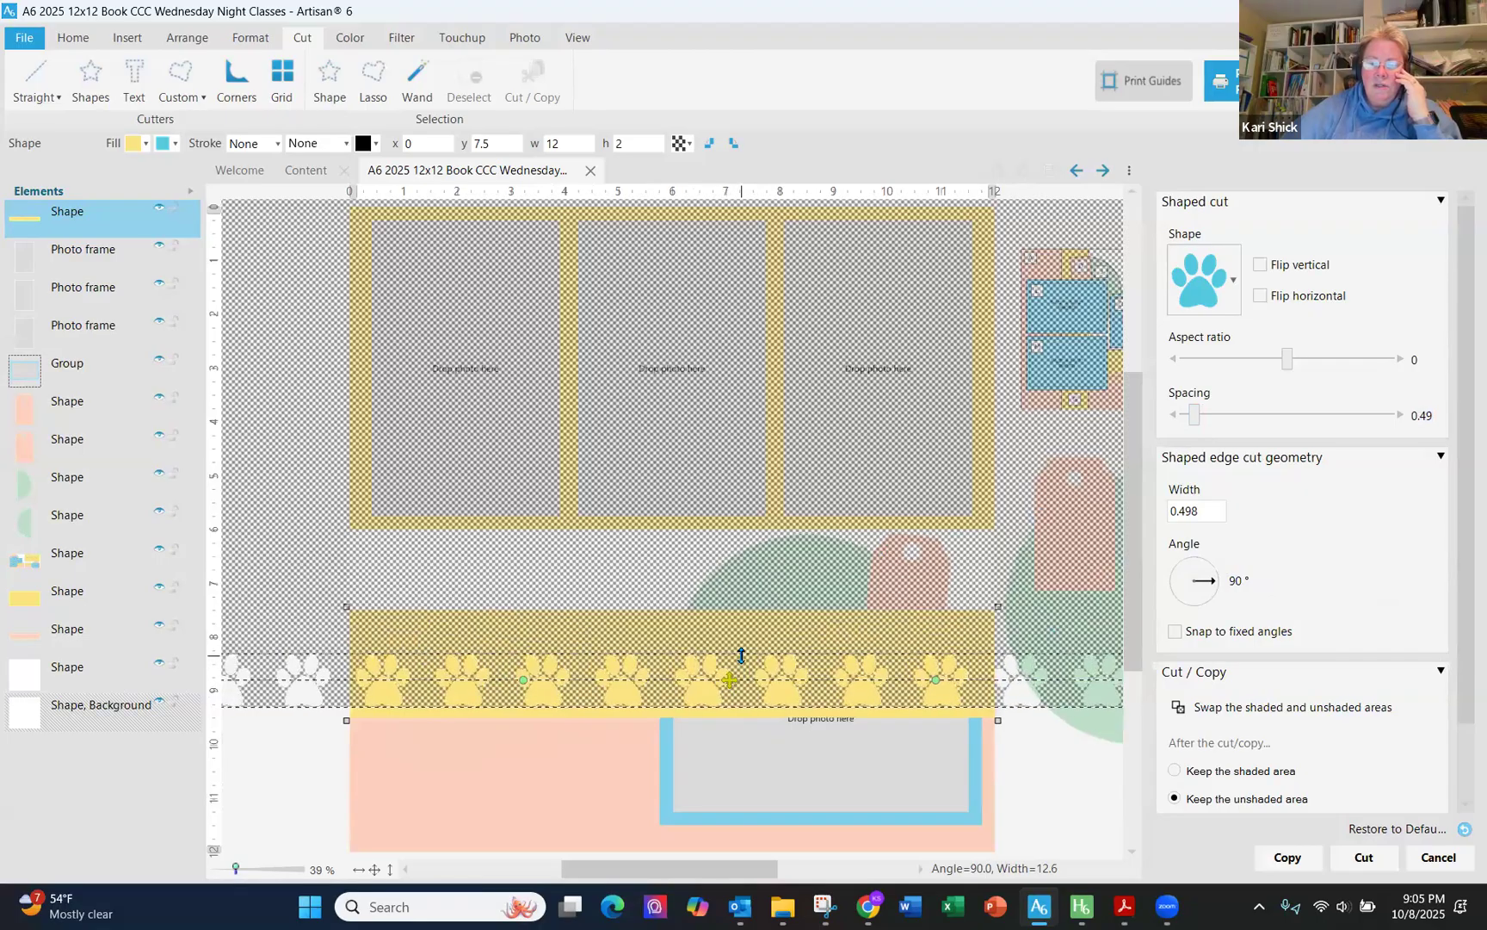
left_click_drag(733, 680, 738, 670)
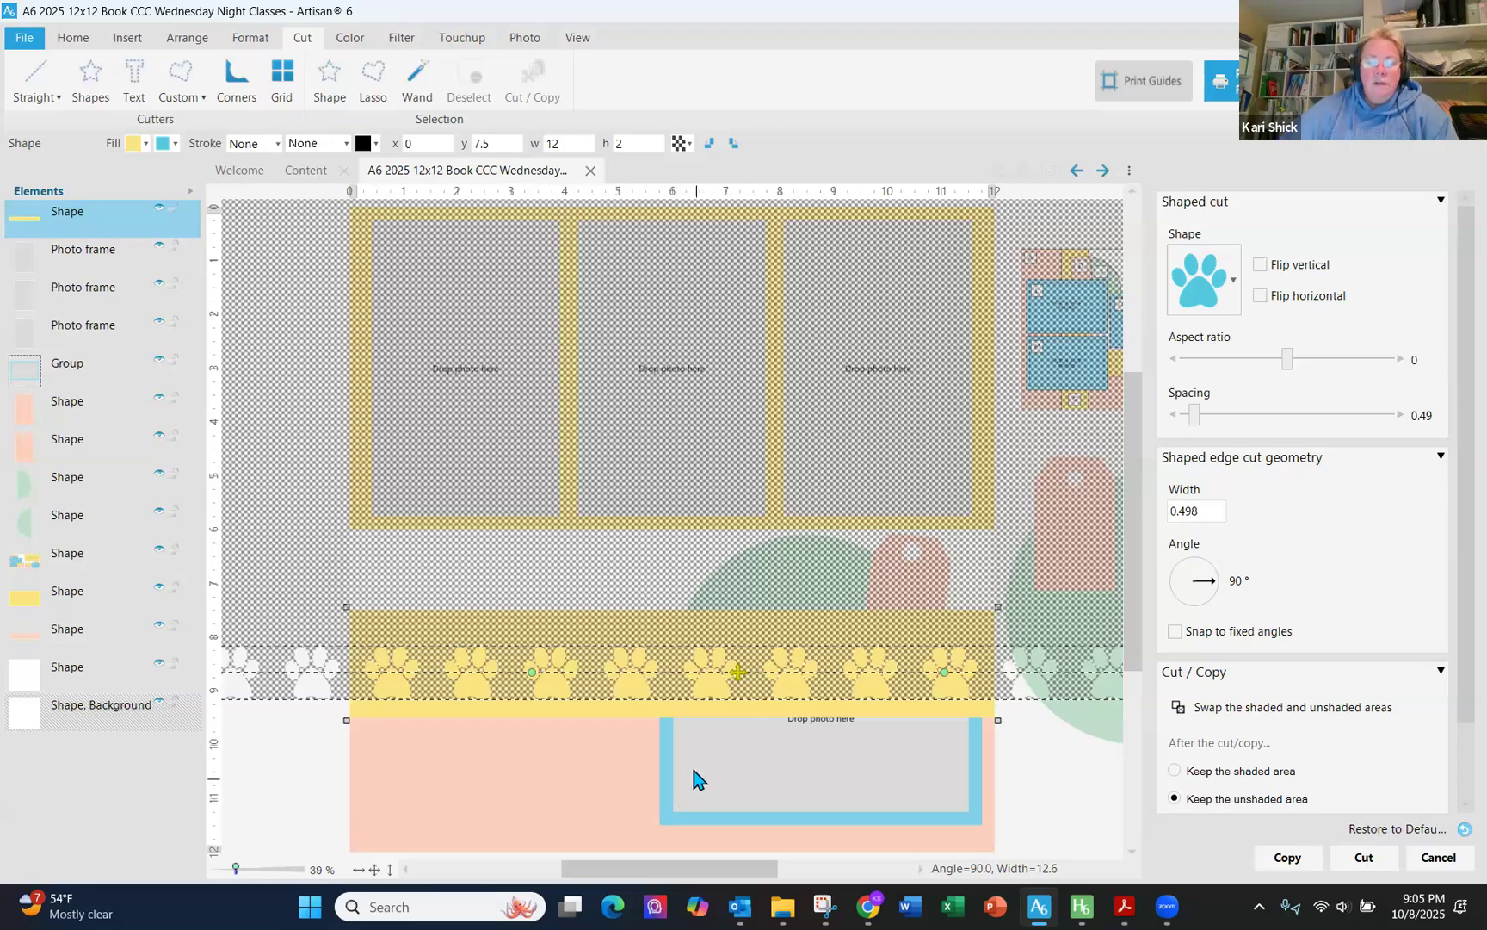
- Fine-tune the cut line height and cut the yellow strip along the paw edge, keeping both areas
left_click_drag(243, 869, 252, 868)
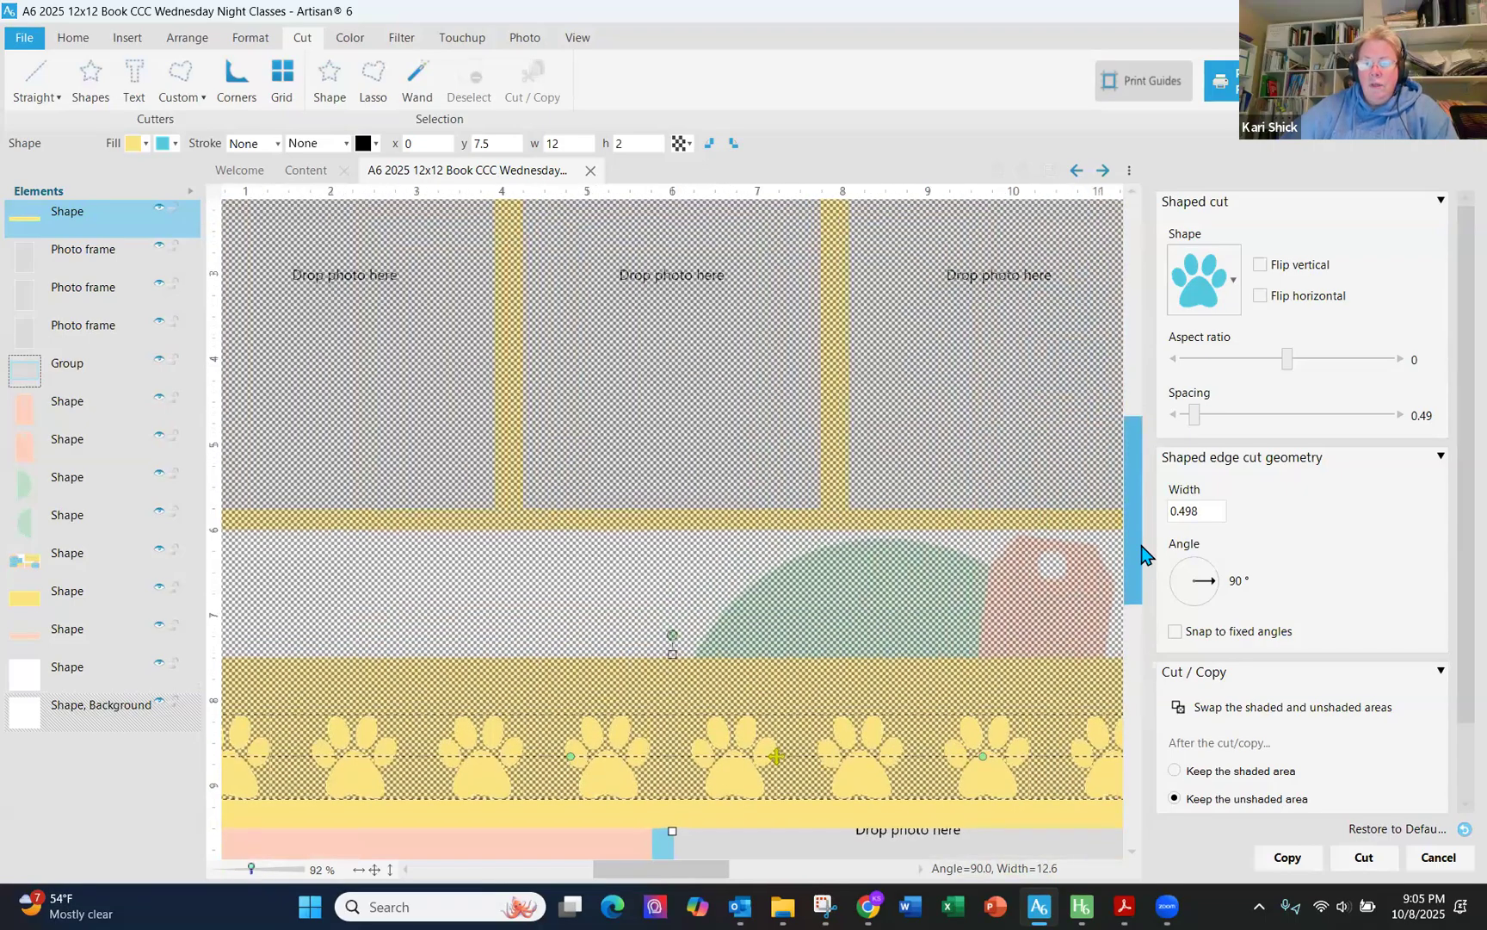
left_click_drag(1143, 553, 1141, 620)
mouse_move(777, 469)
left_mouse_down()
mouse_move(781, 501)
mouse_move(777, 453)
left_mouse_up()
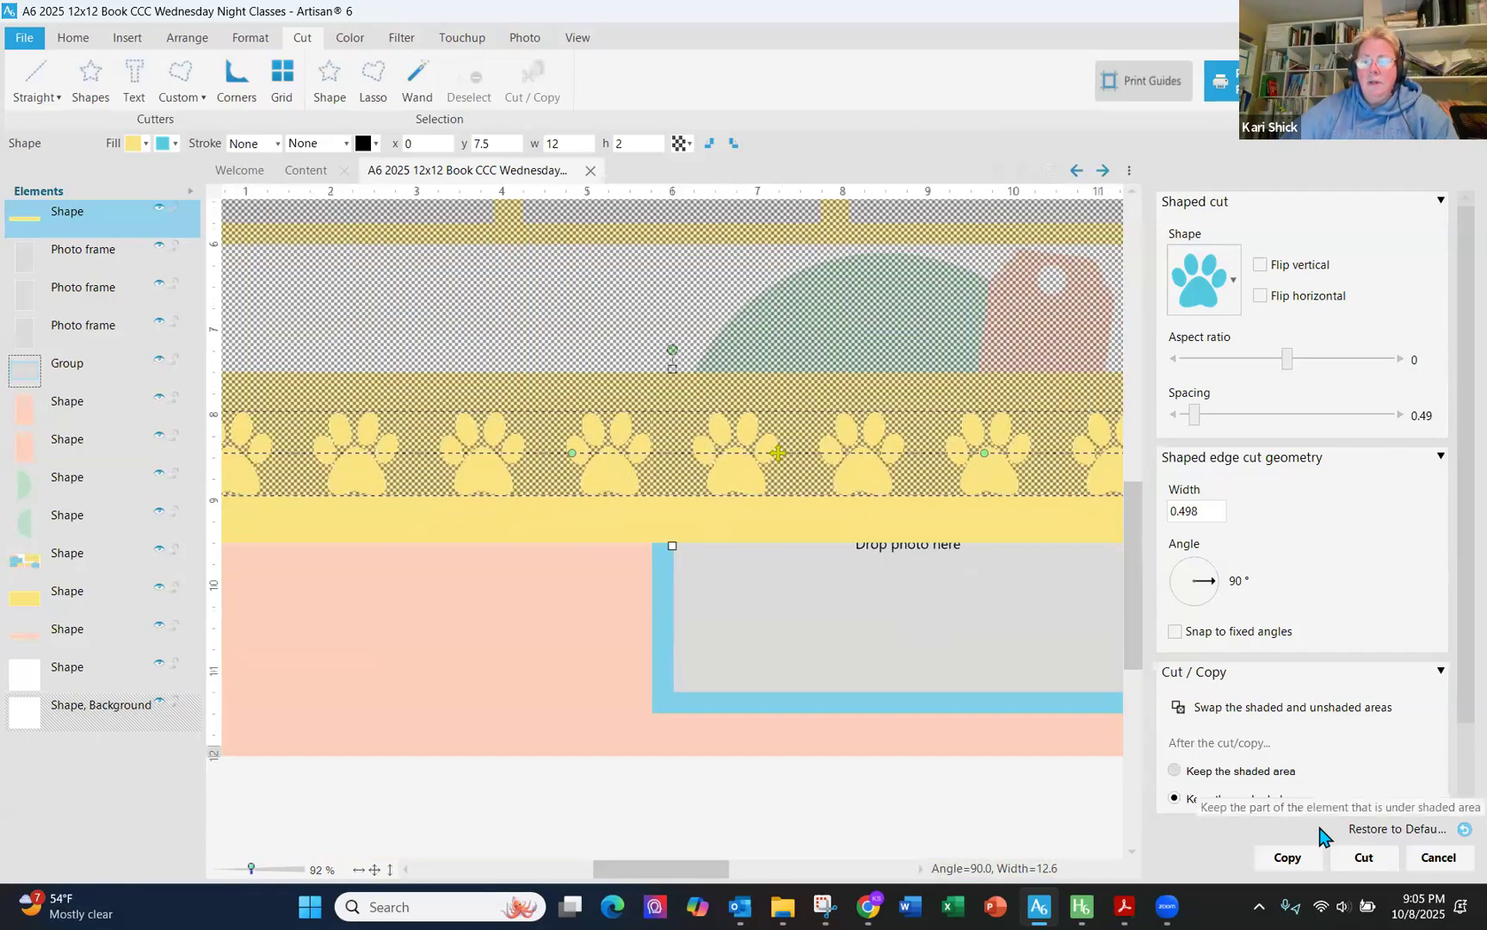
scroll(1451, 748, "down", 1)
left_click(1254, 744)
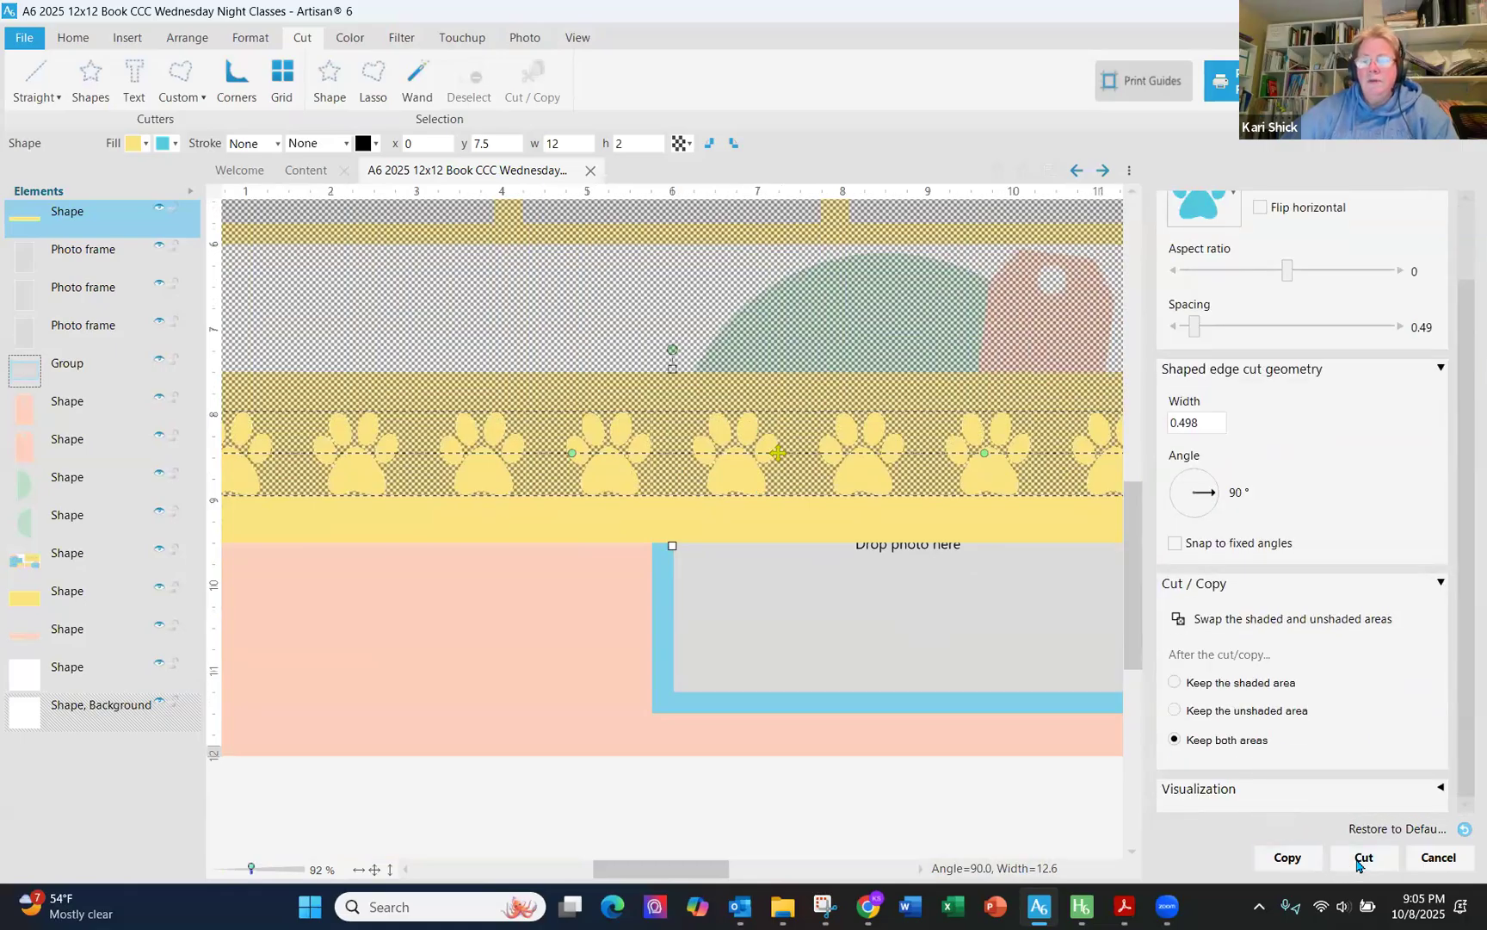
left_click(1360, 858)
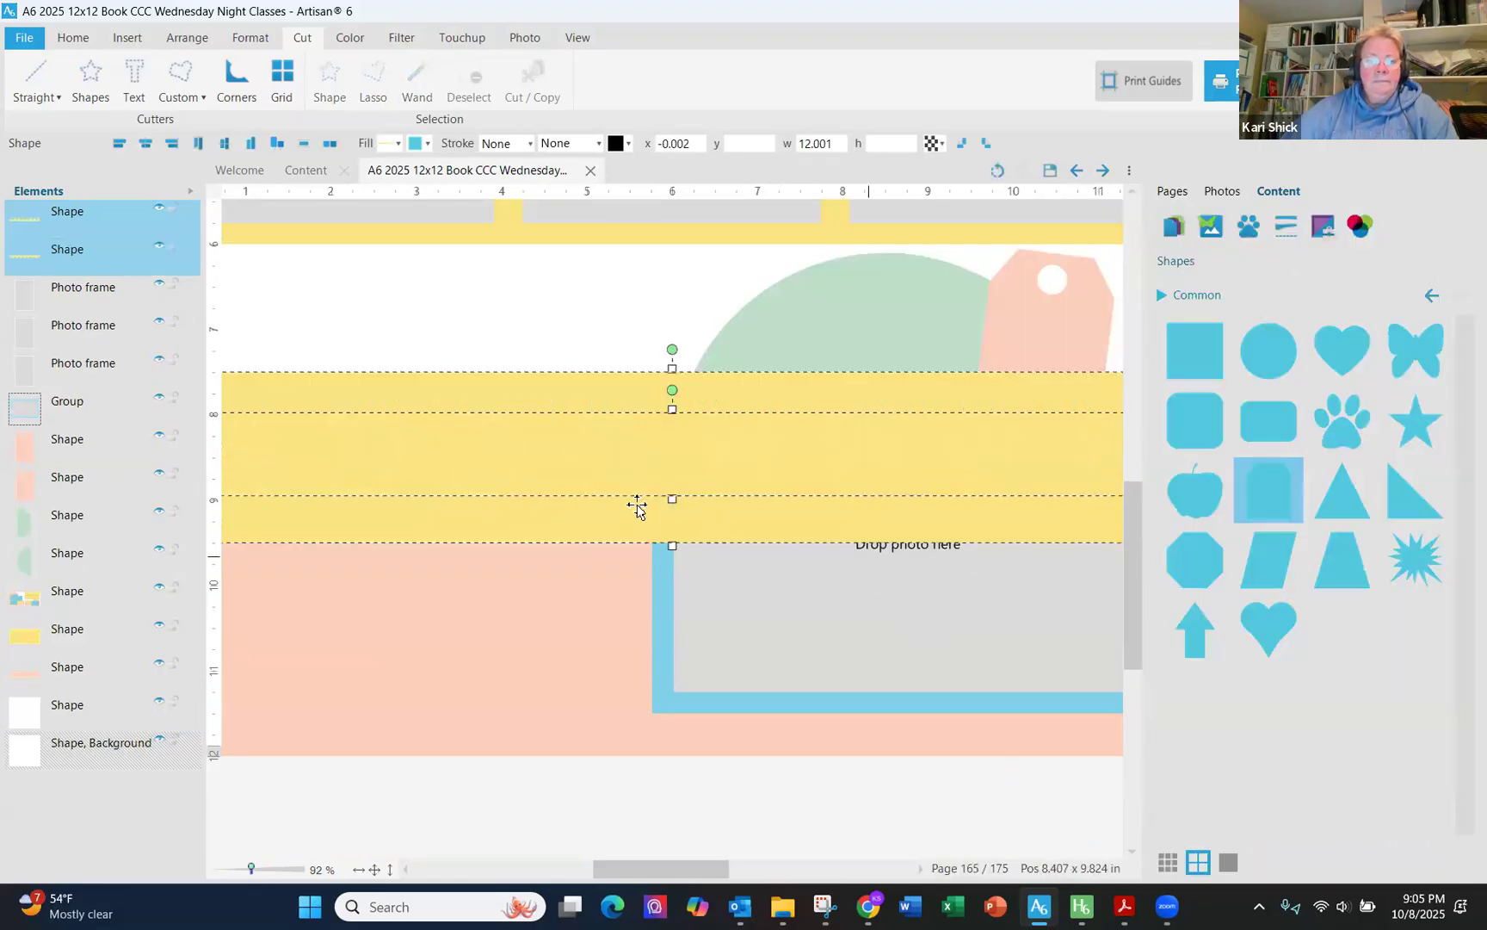
- Toggle the visibility of the two cut pieces to compare them
left_click(159, 210)
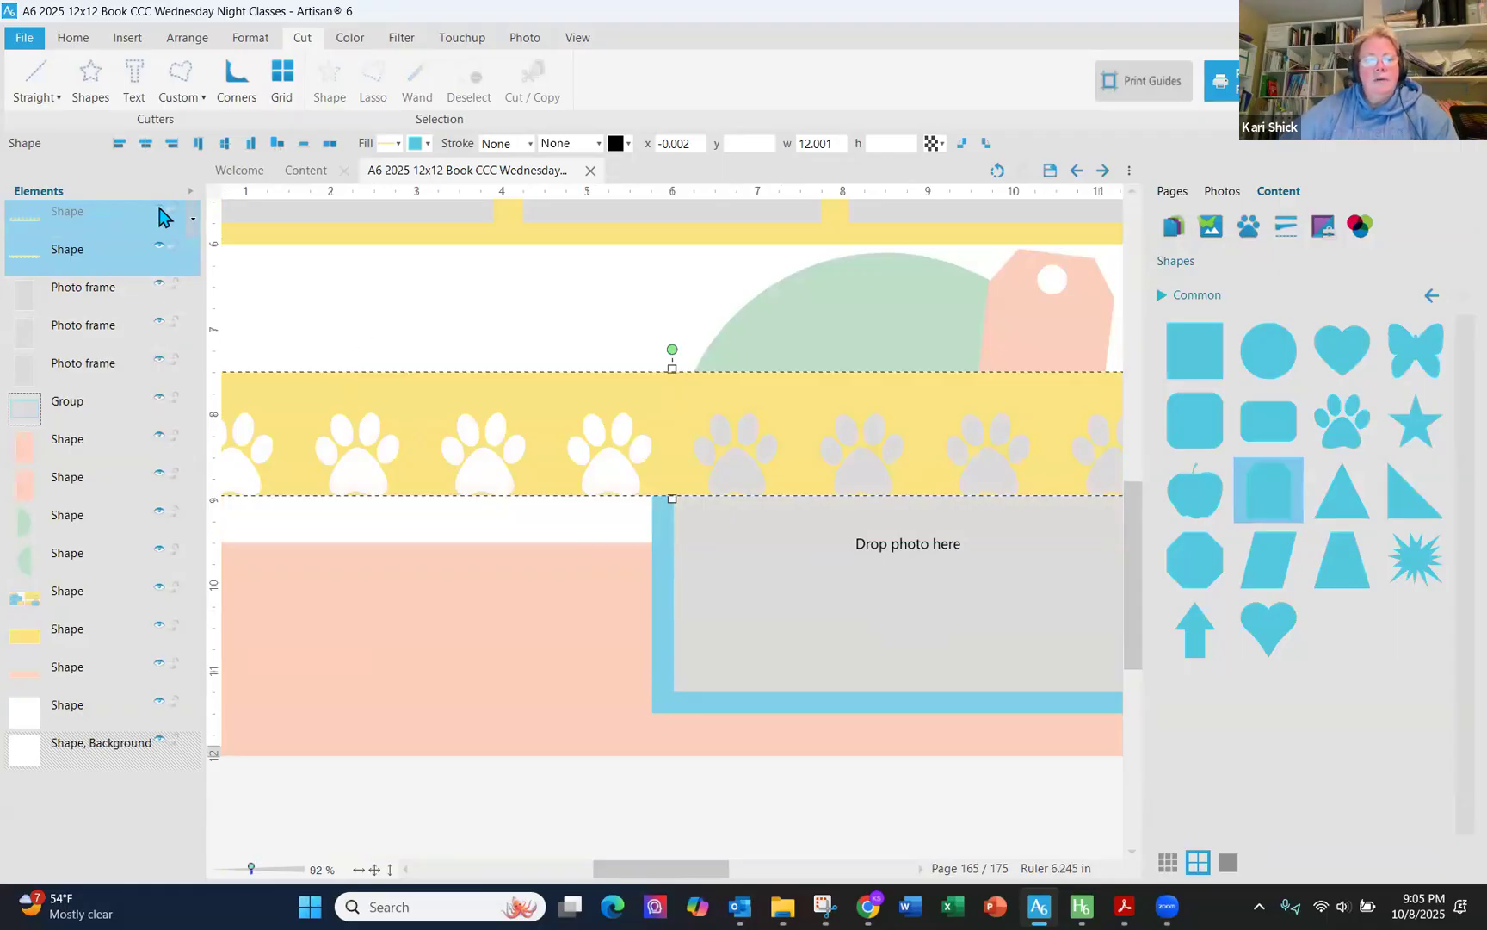
left_click(160, 250)
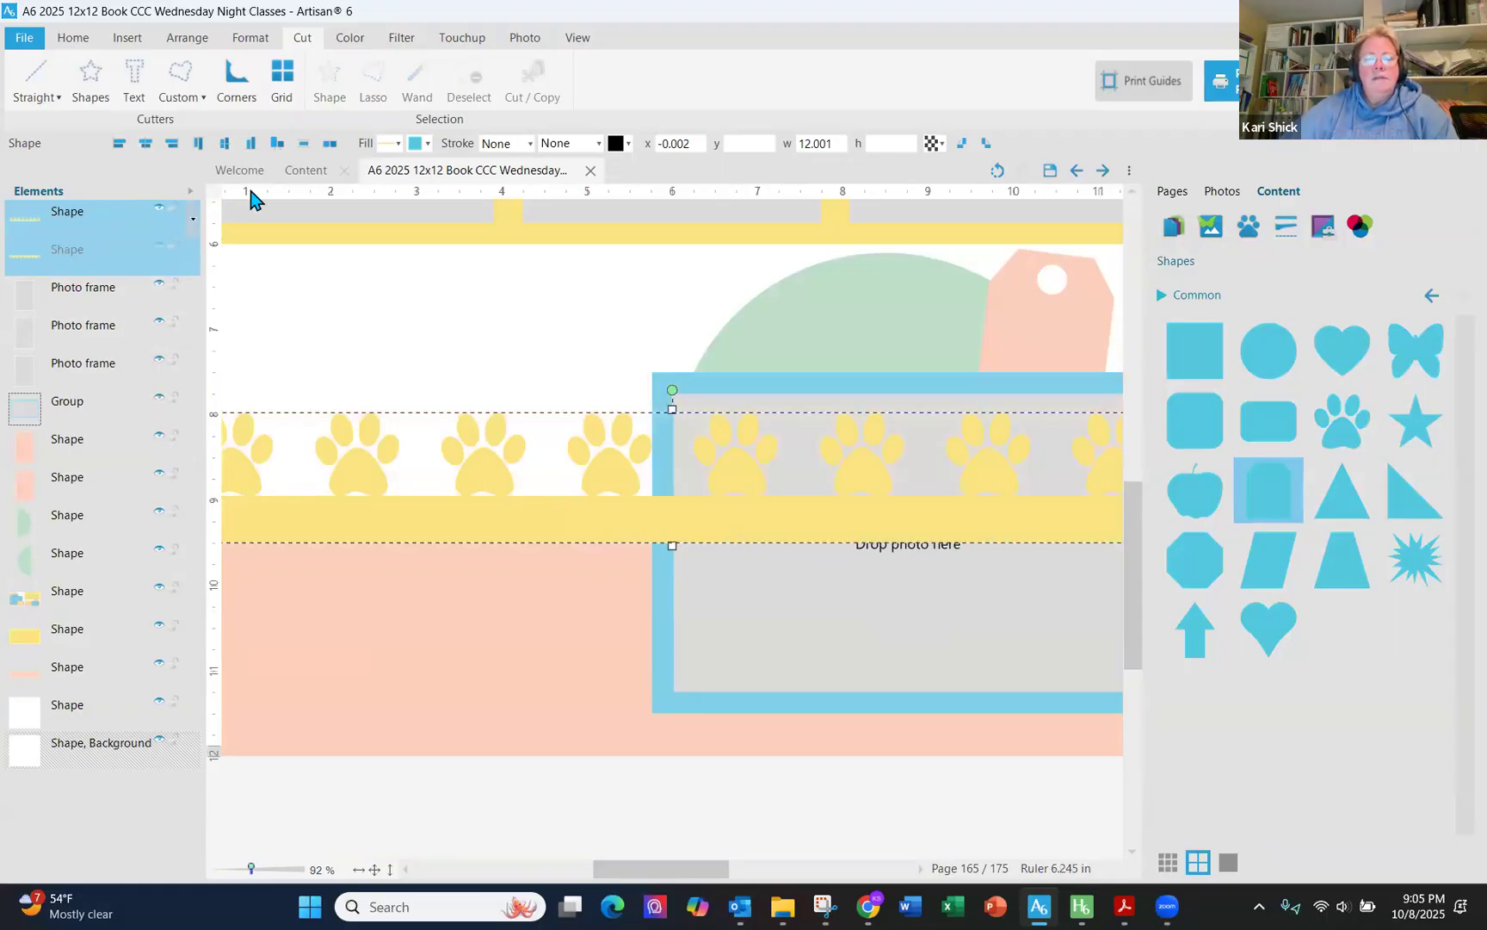
left_click(160, 209)
key("ctrl+z")
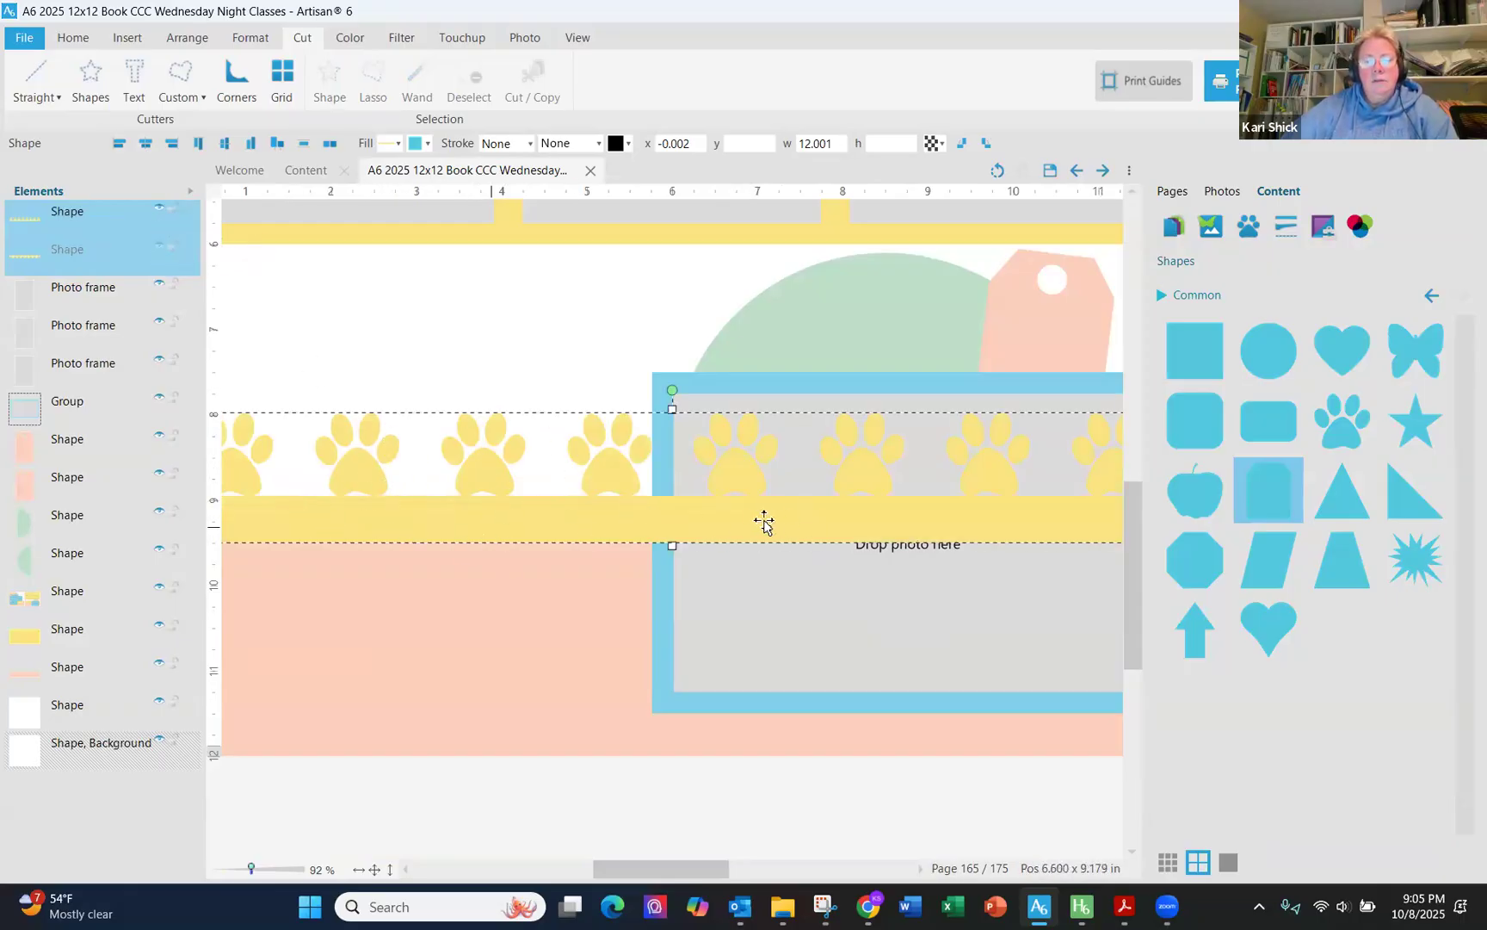
- Make a straight 90° cut across the selected piece along the bottom of the paws
left_click(40, 92)
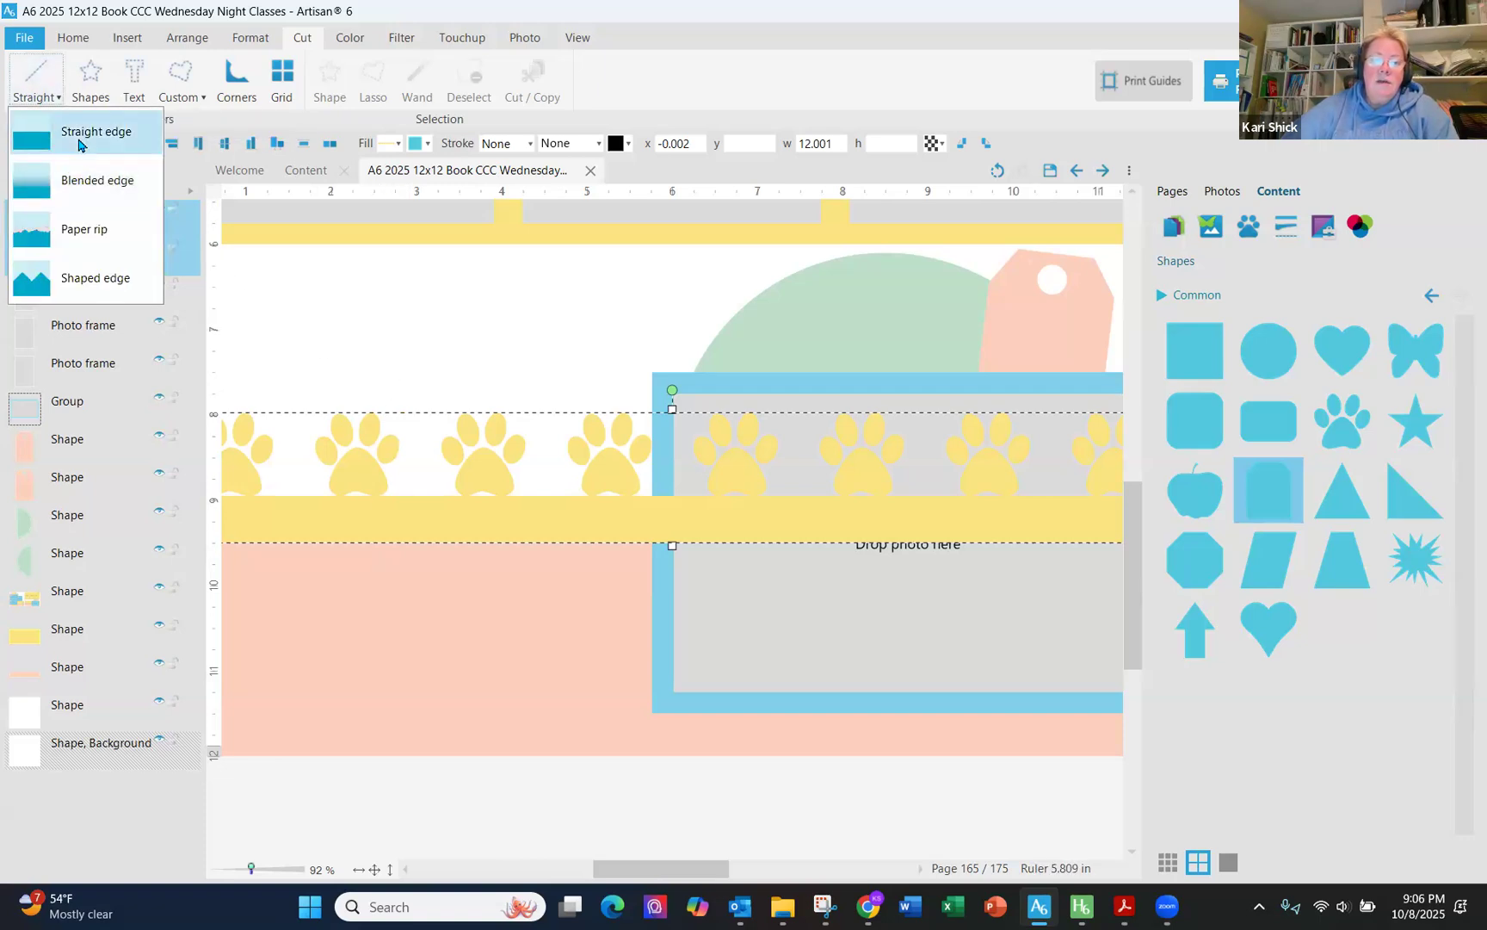
left_click(64, 133)
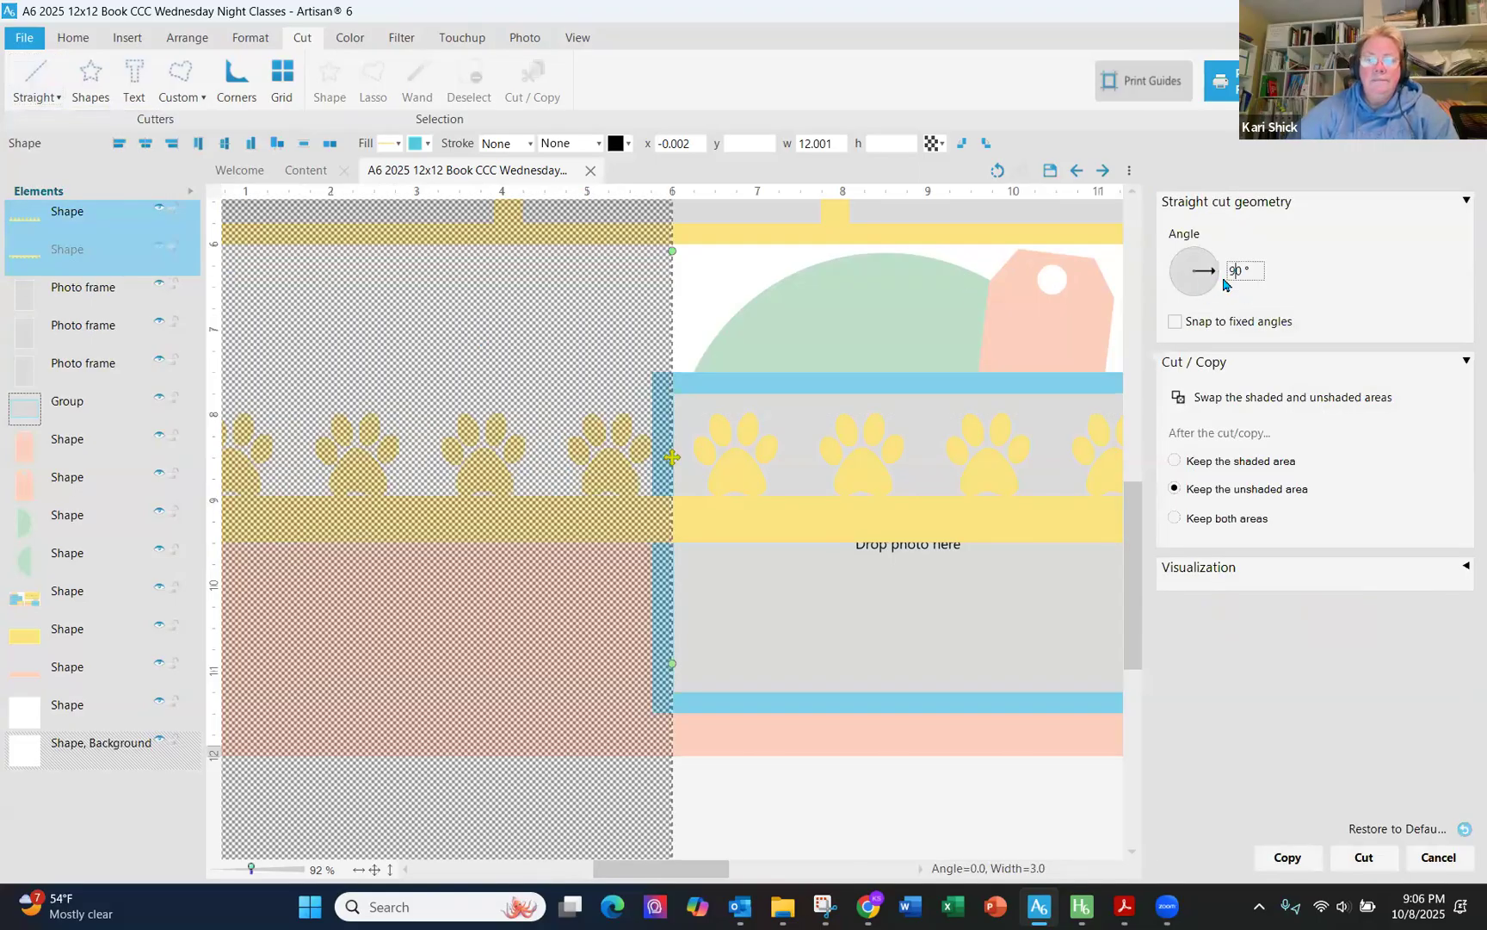
key("Return")
left_click_drag(673, 457, 680, 497)
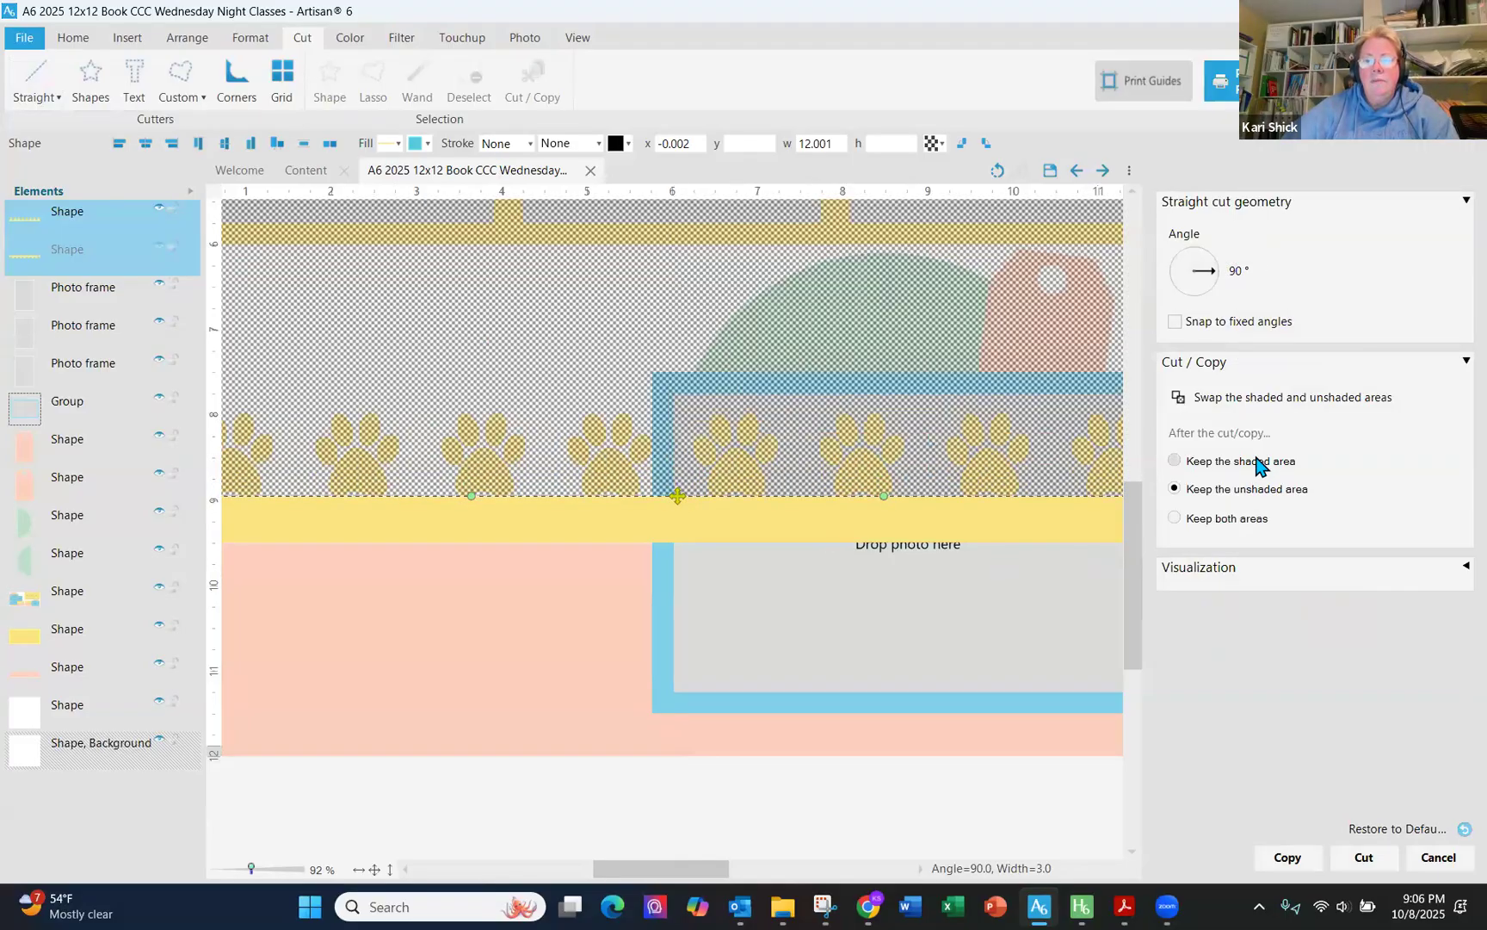
left_click(1363, 857)
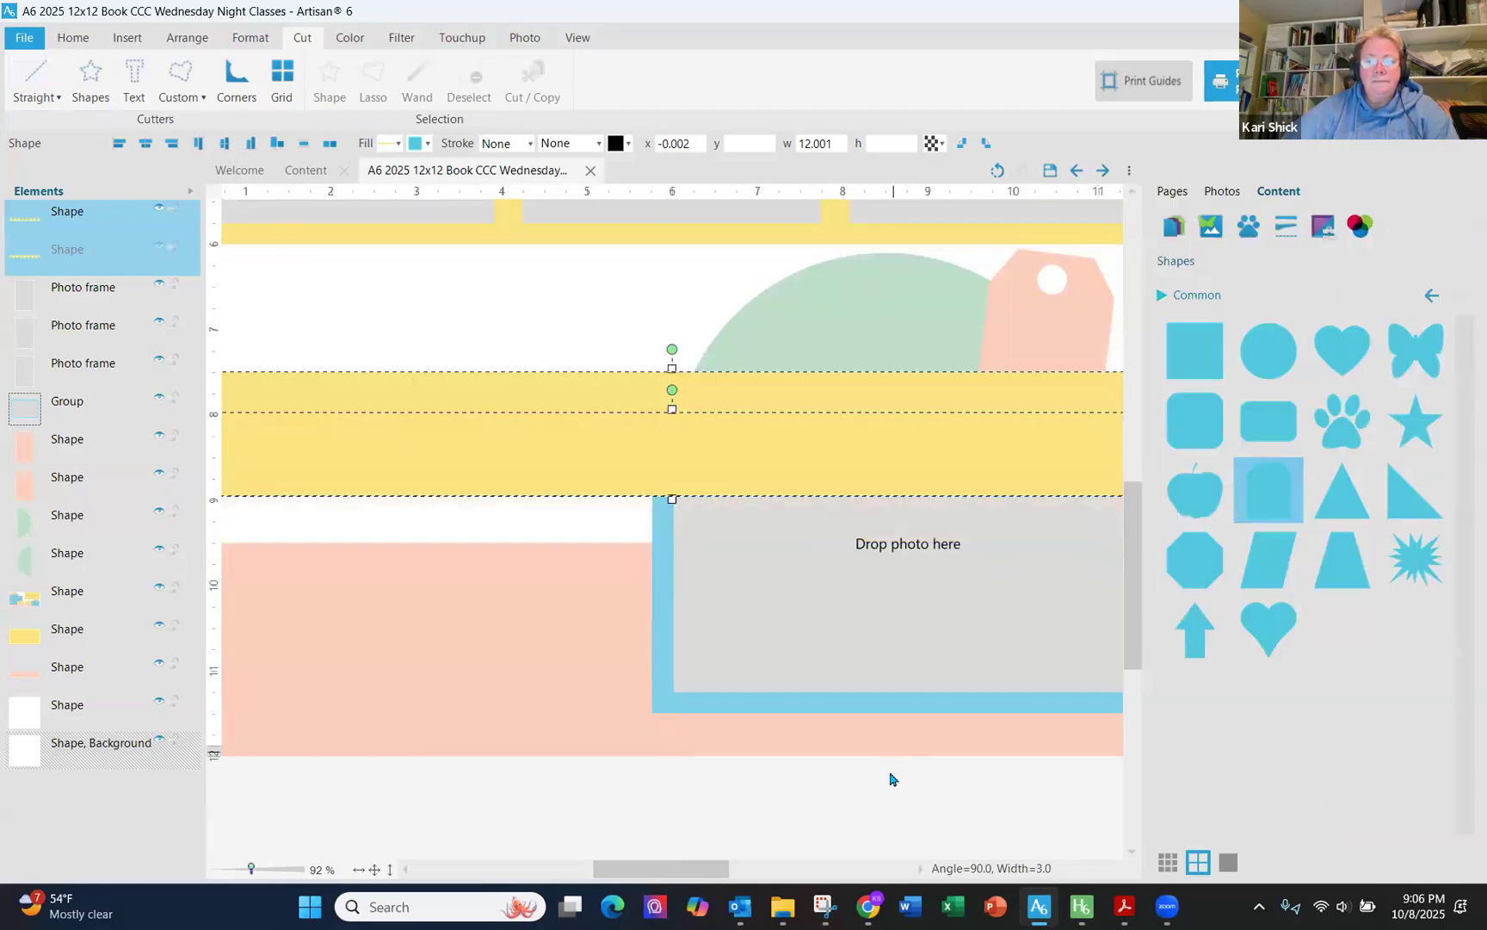
- Select the leftover solid yellow band and delete it
left_click(835, 807)
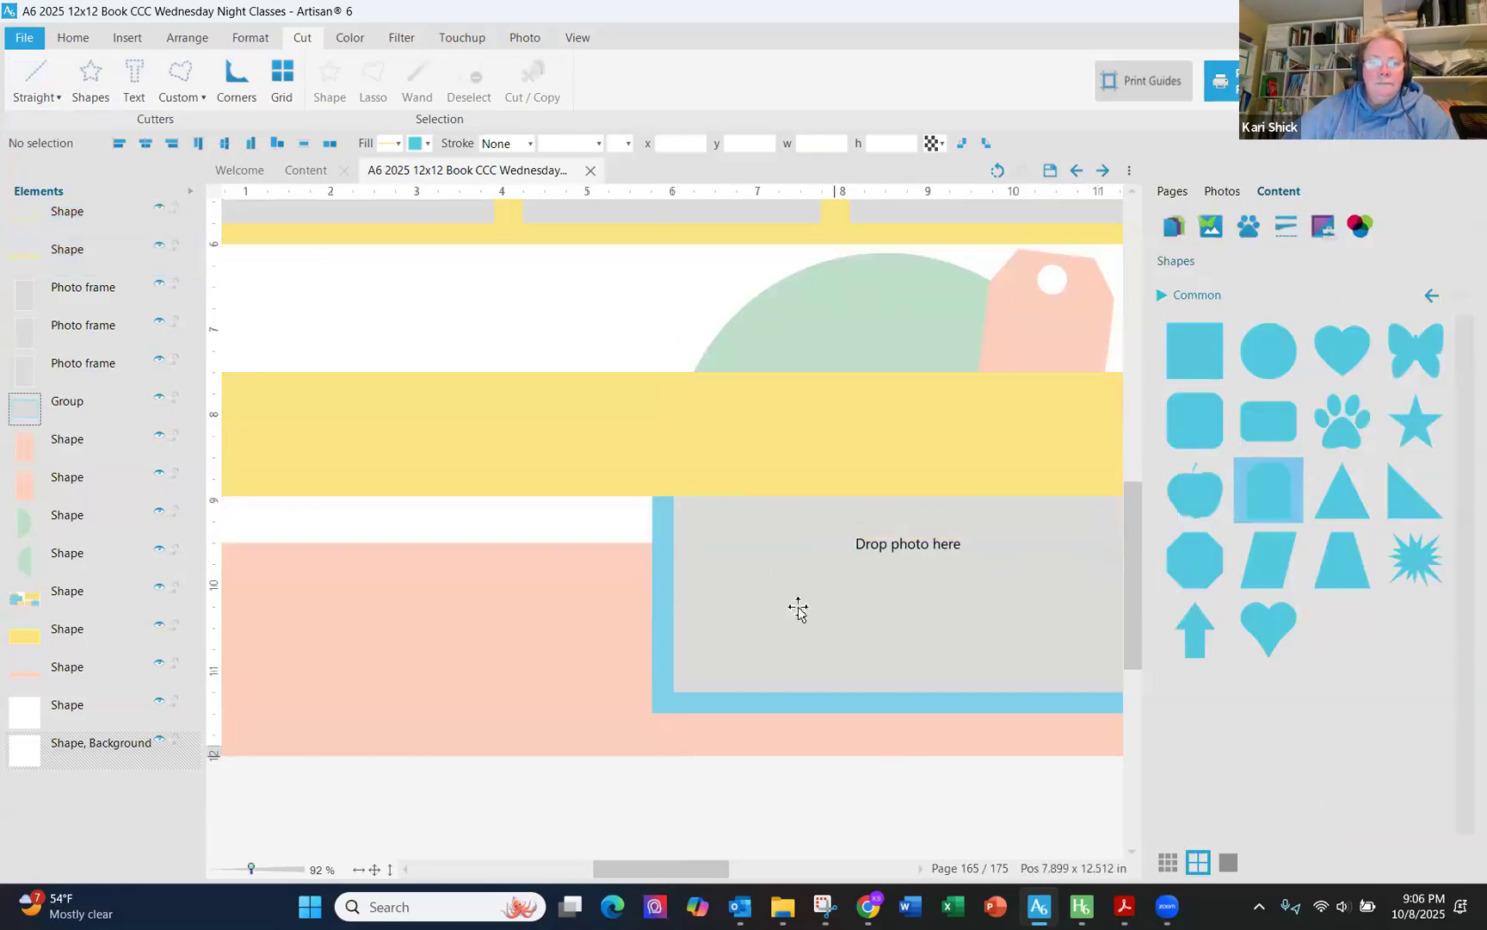
left_click(759, 487)
key("Delete")
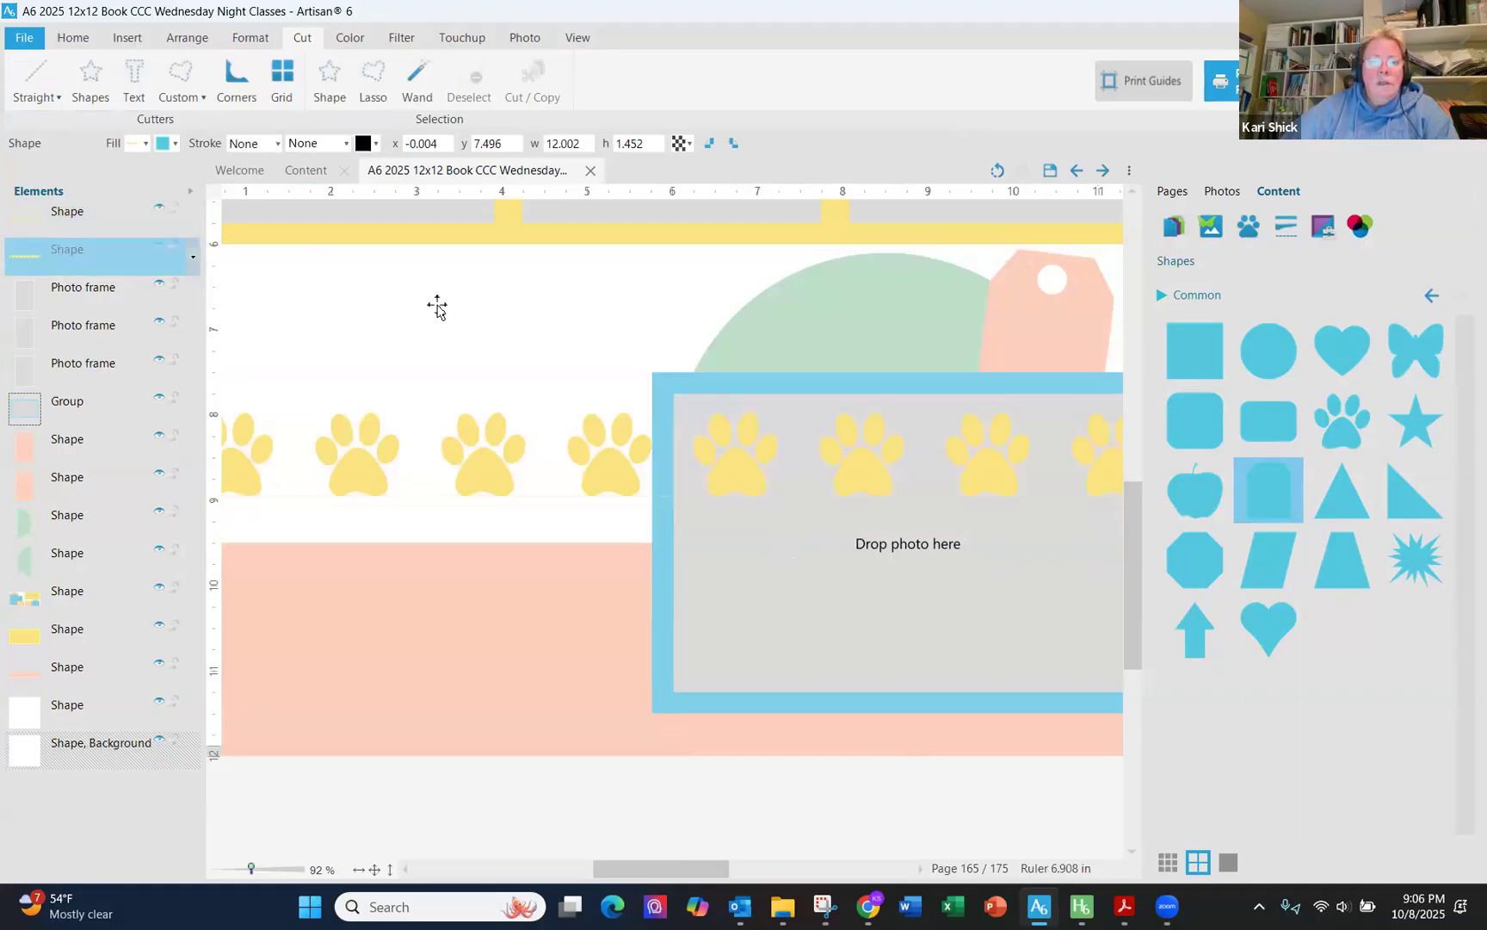
- Trim the paw strip with a straight cut along the paw bottoms, keeping the shaded area above the line
scroll(498, 458, "up", 4)
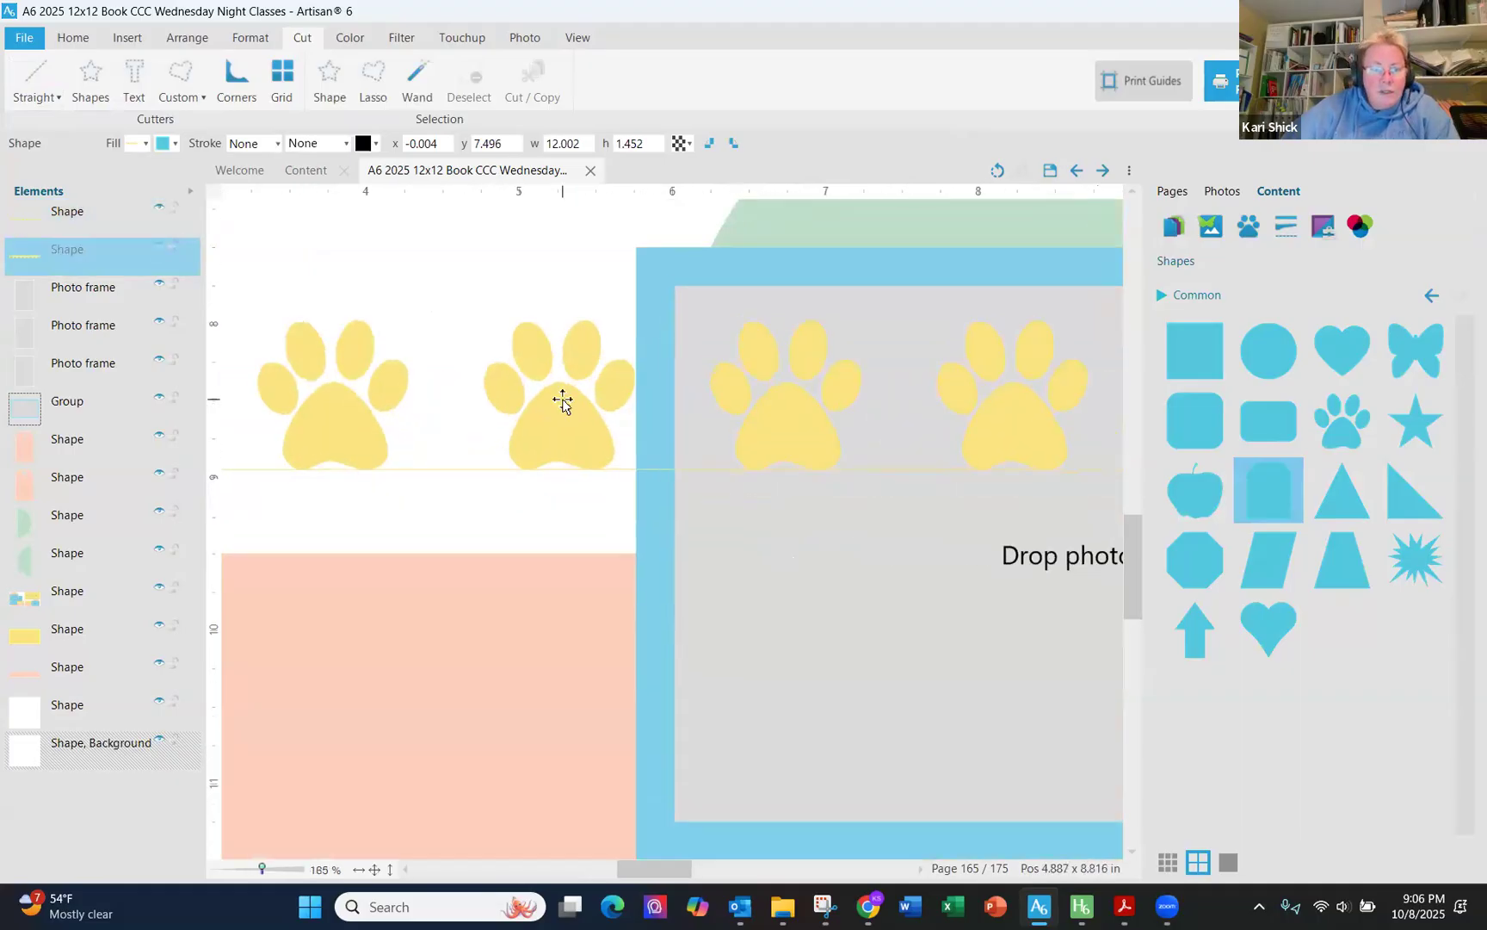
left_click(562, 401)
left_click(35, 86)
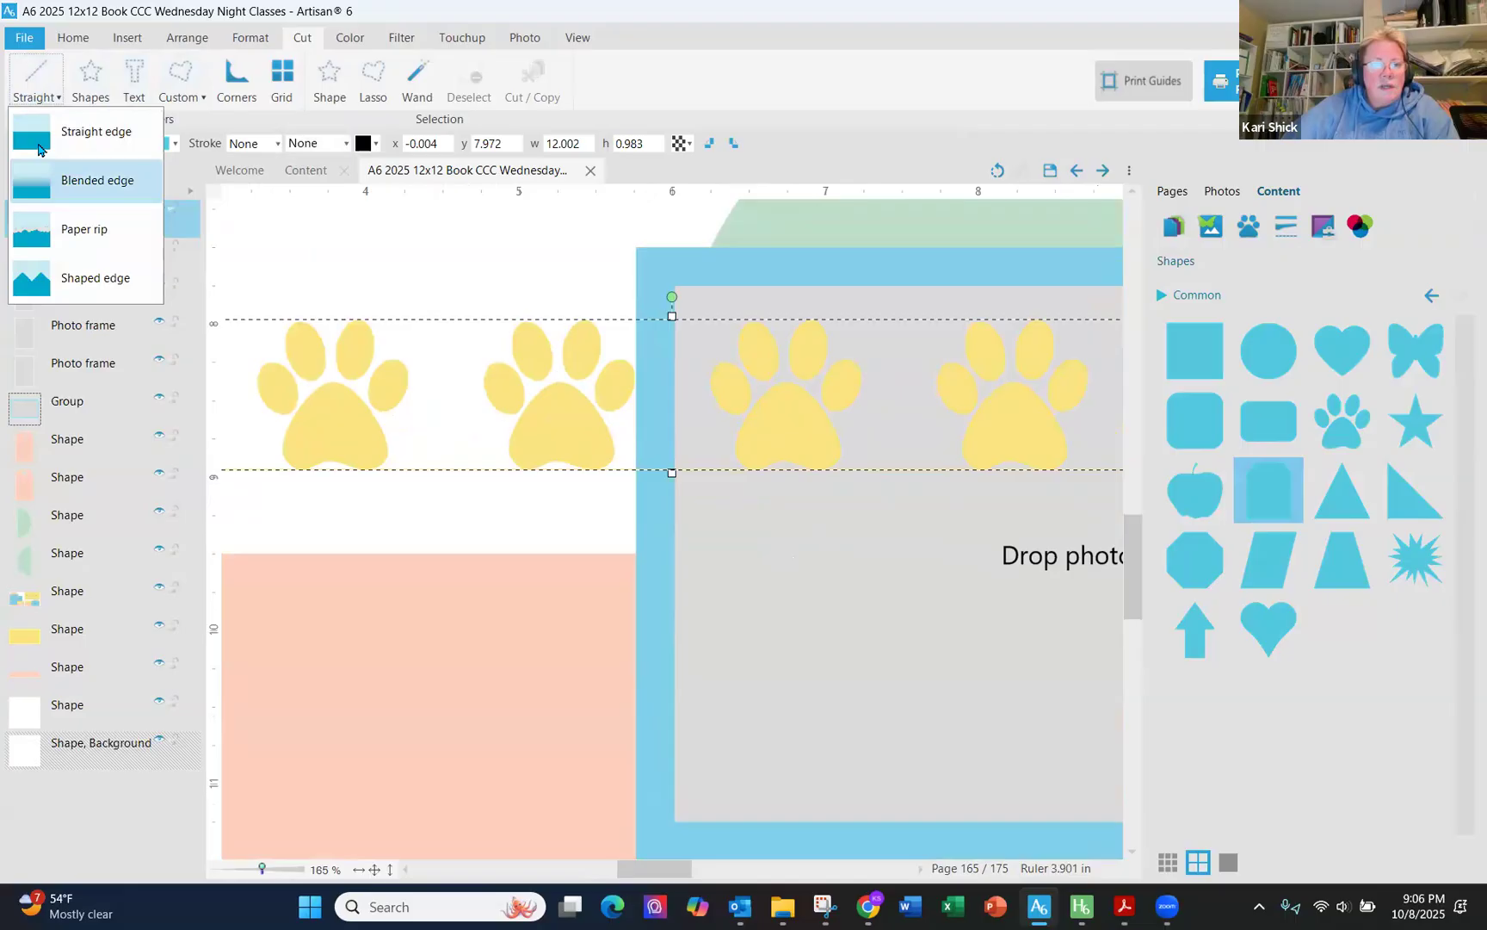
left_click_drag(667, 396, 675, 468)
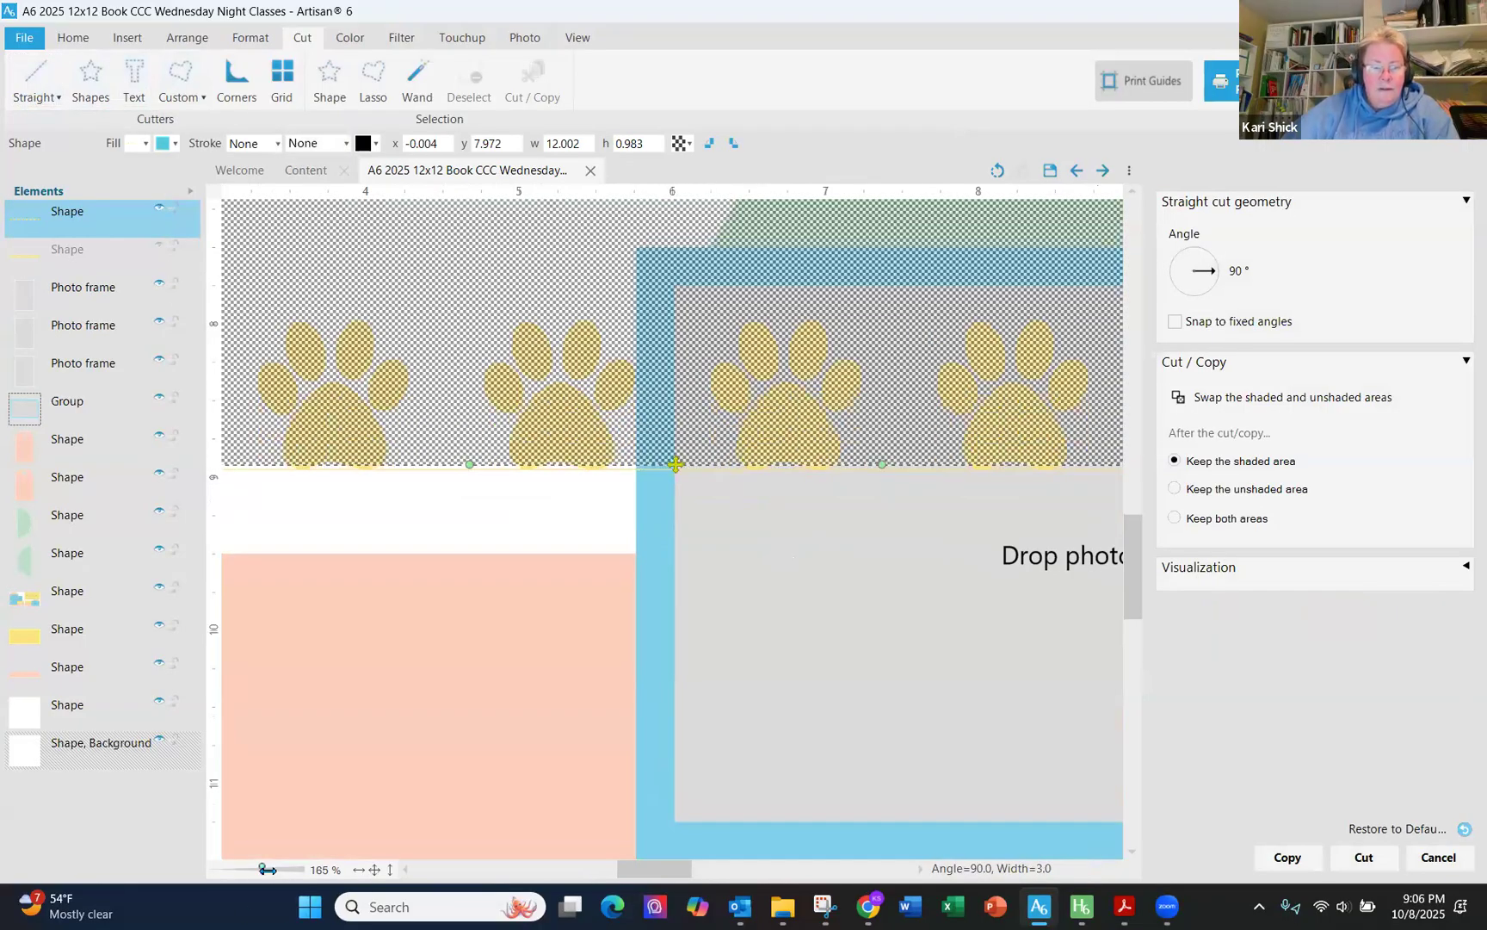
left_click_drag(274, 872, 284, 872)
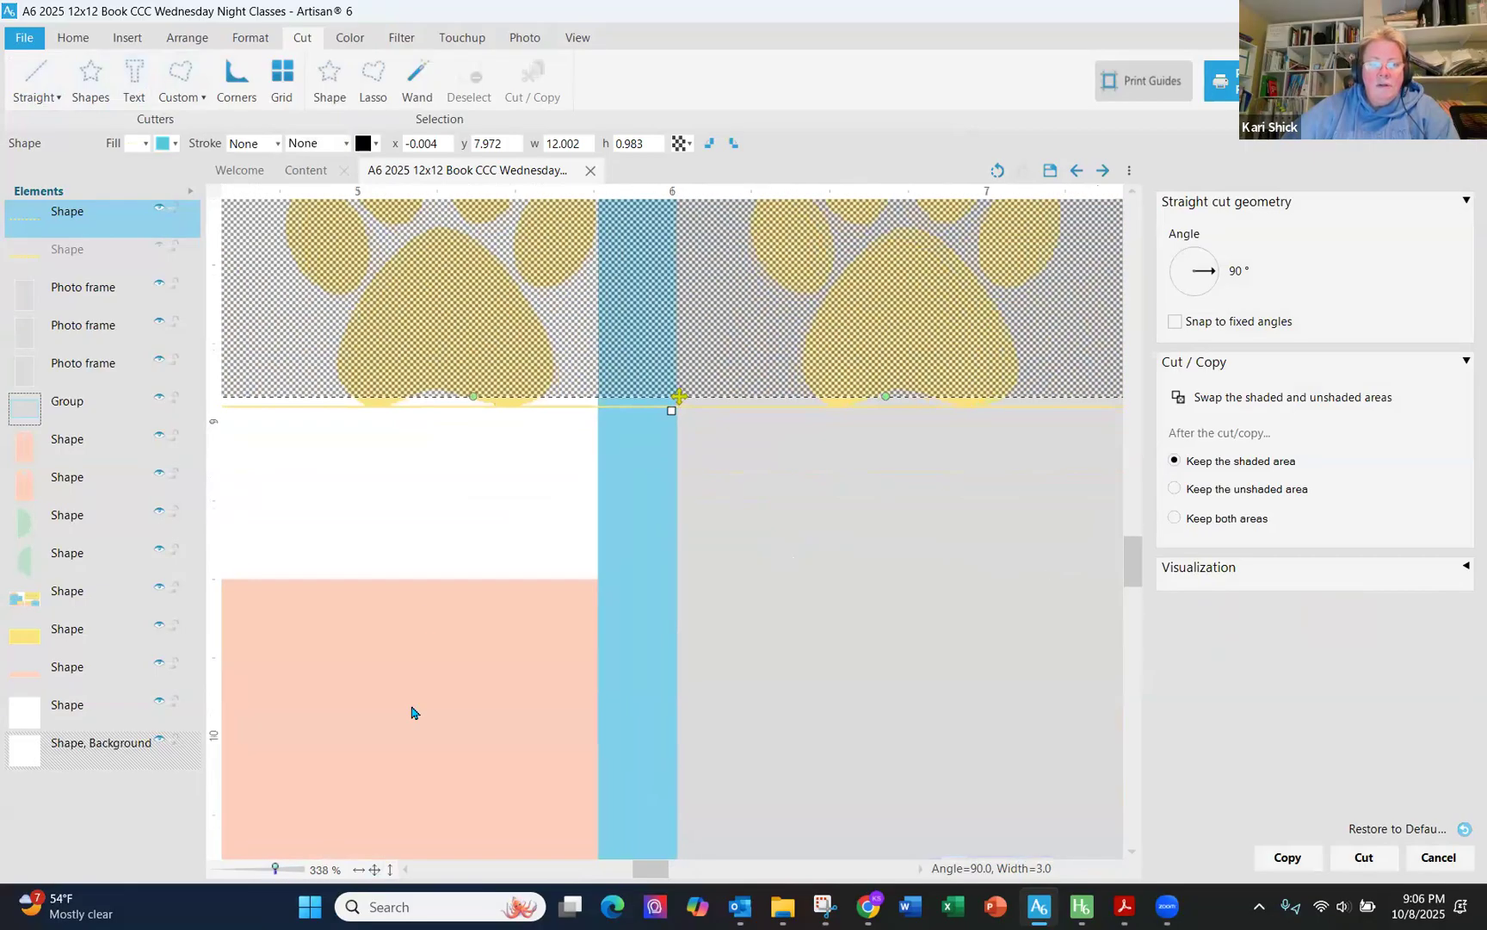
left_click_drag(681, 394, 681, 402)
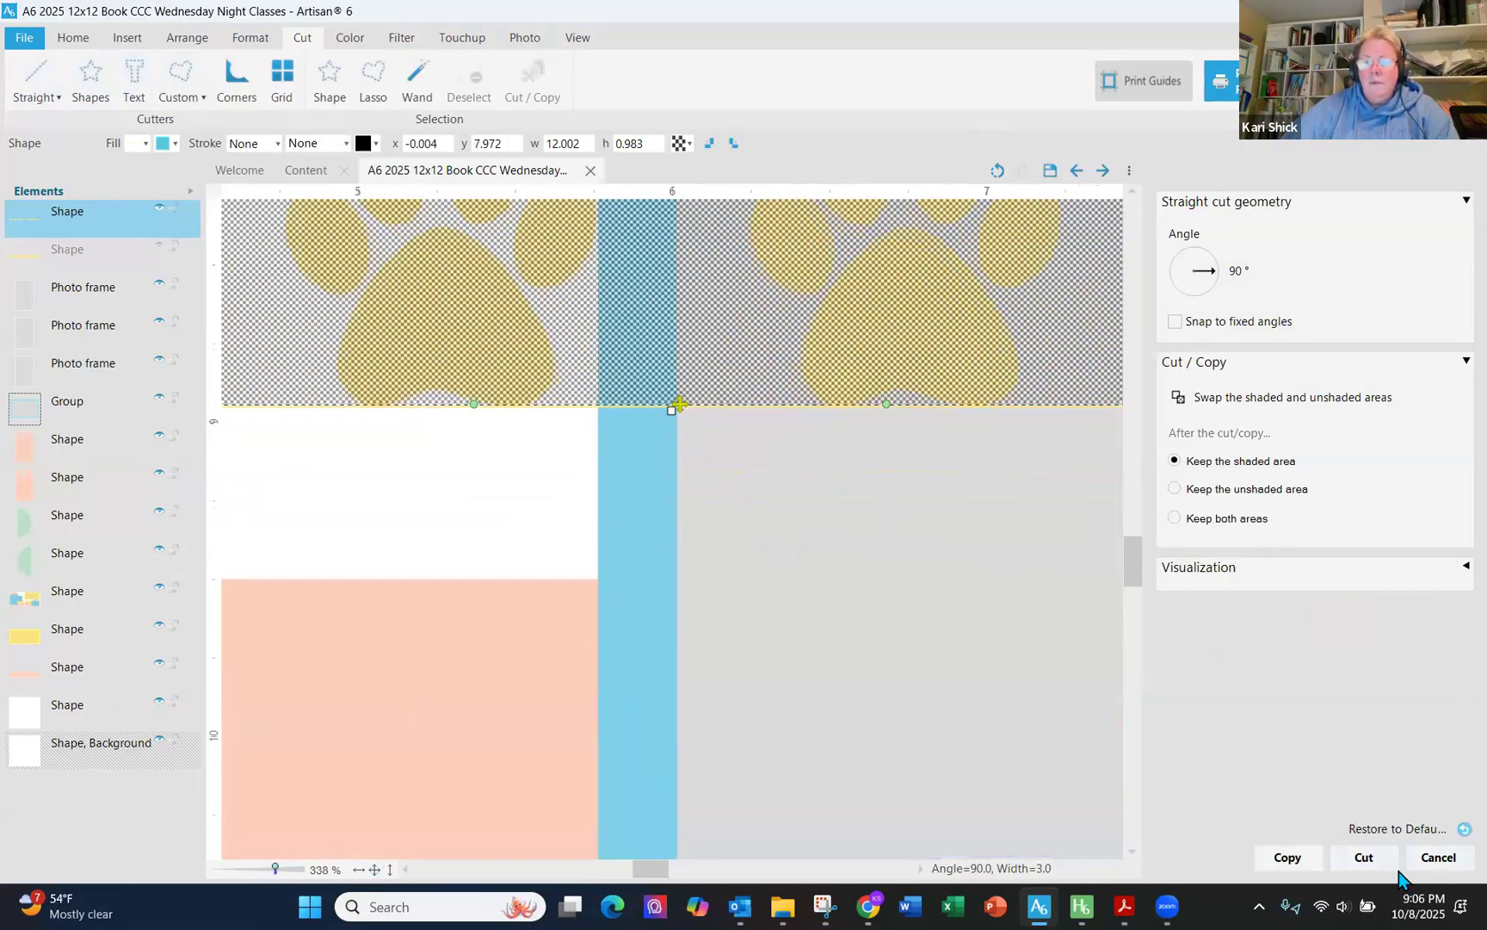
left_click(1365, 856)
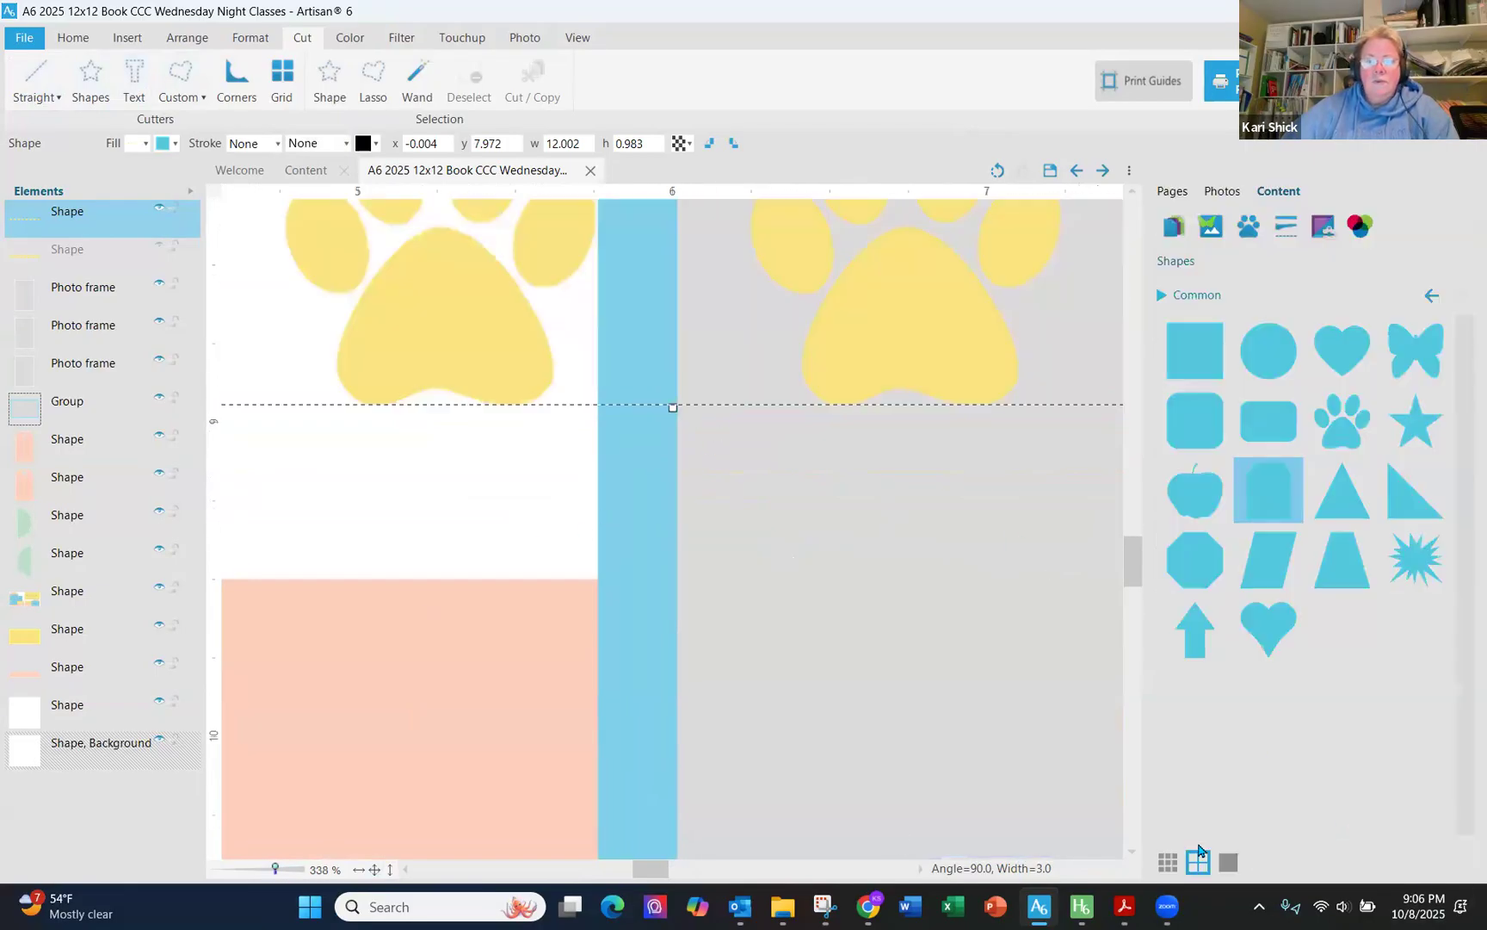
- Move the yellow paw strip down to about 8.46 in on the page
left_click(639, 721)
left_click(389, 870)
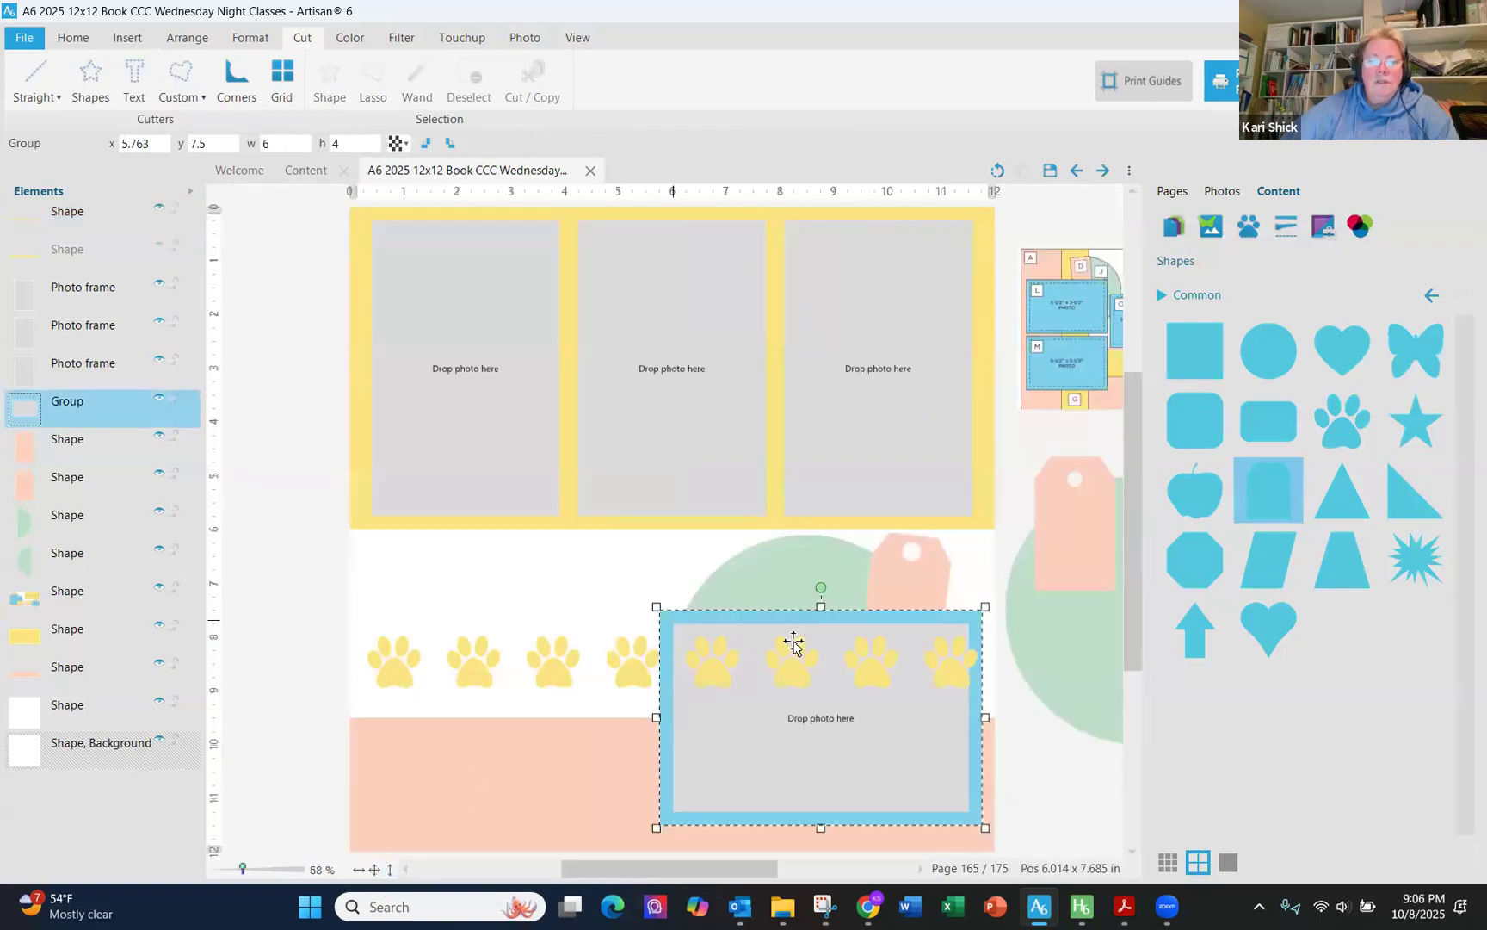
left_click_drag(790, 660, 783, 689)
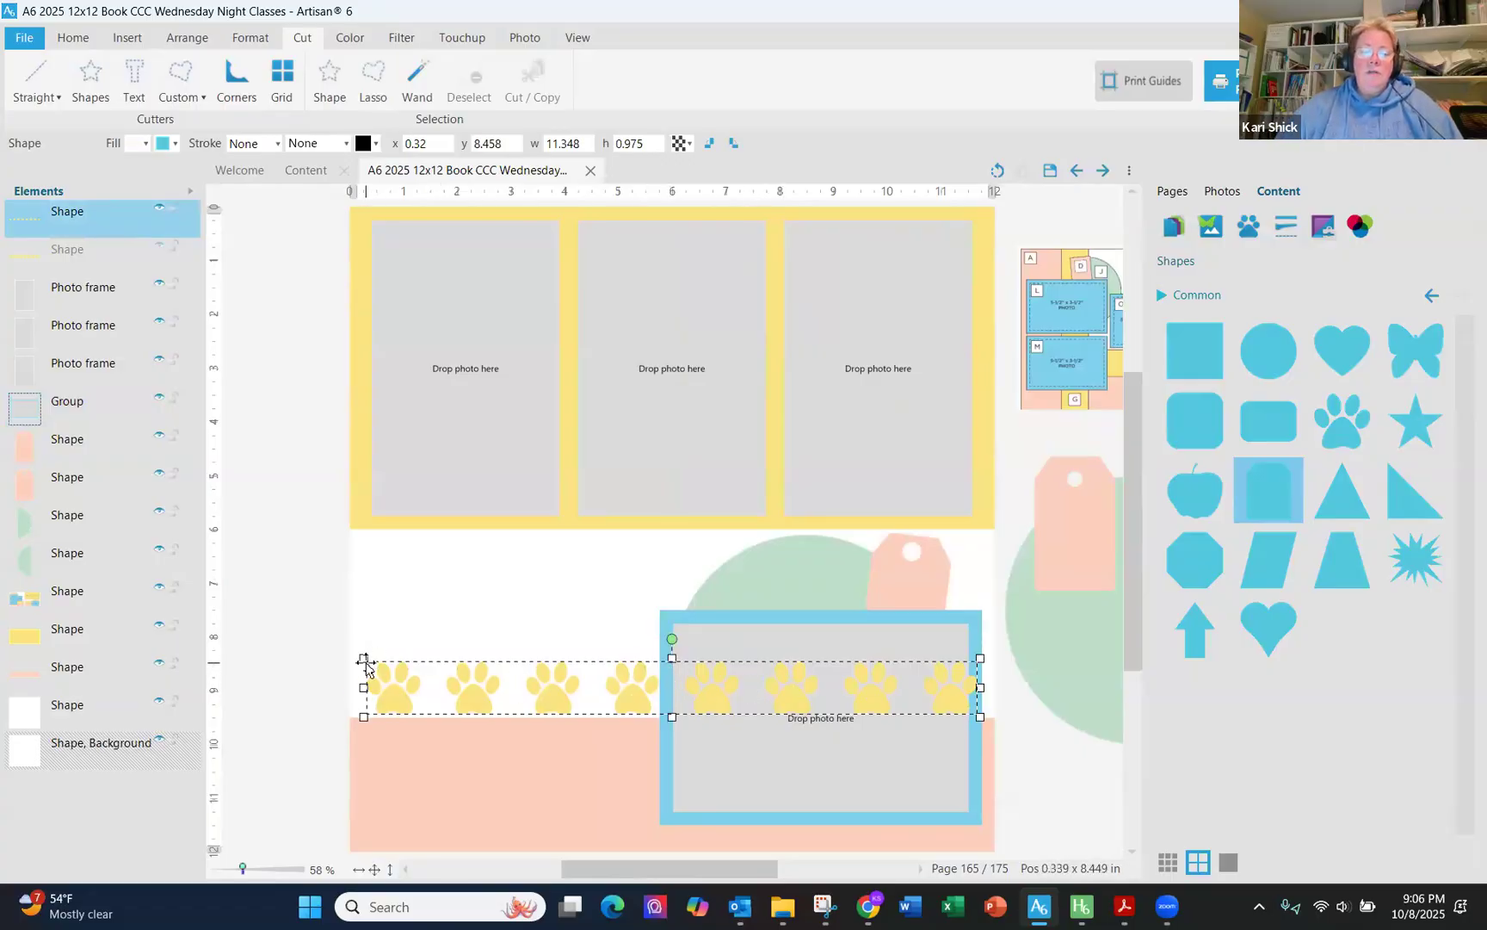
- Duplicate the paw strip, fill the copy with the peach colour, and place it offset above the yellow paws
left_click_drag(540, 696, 736, 659)
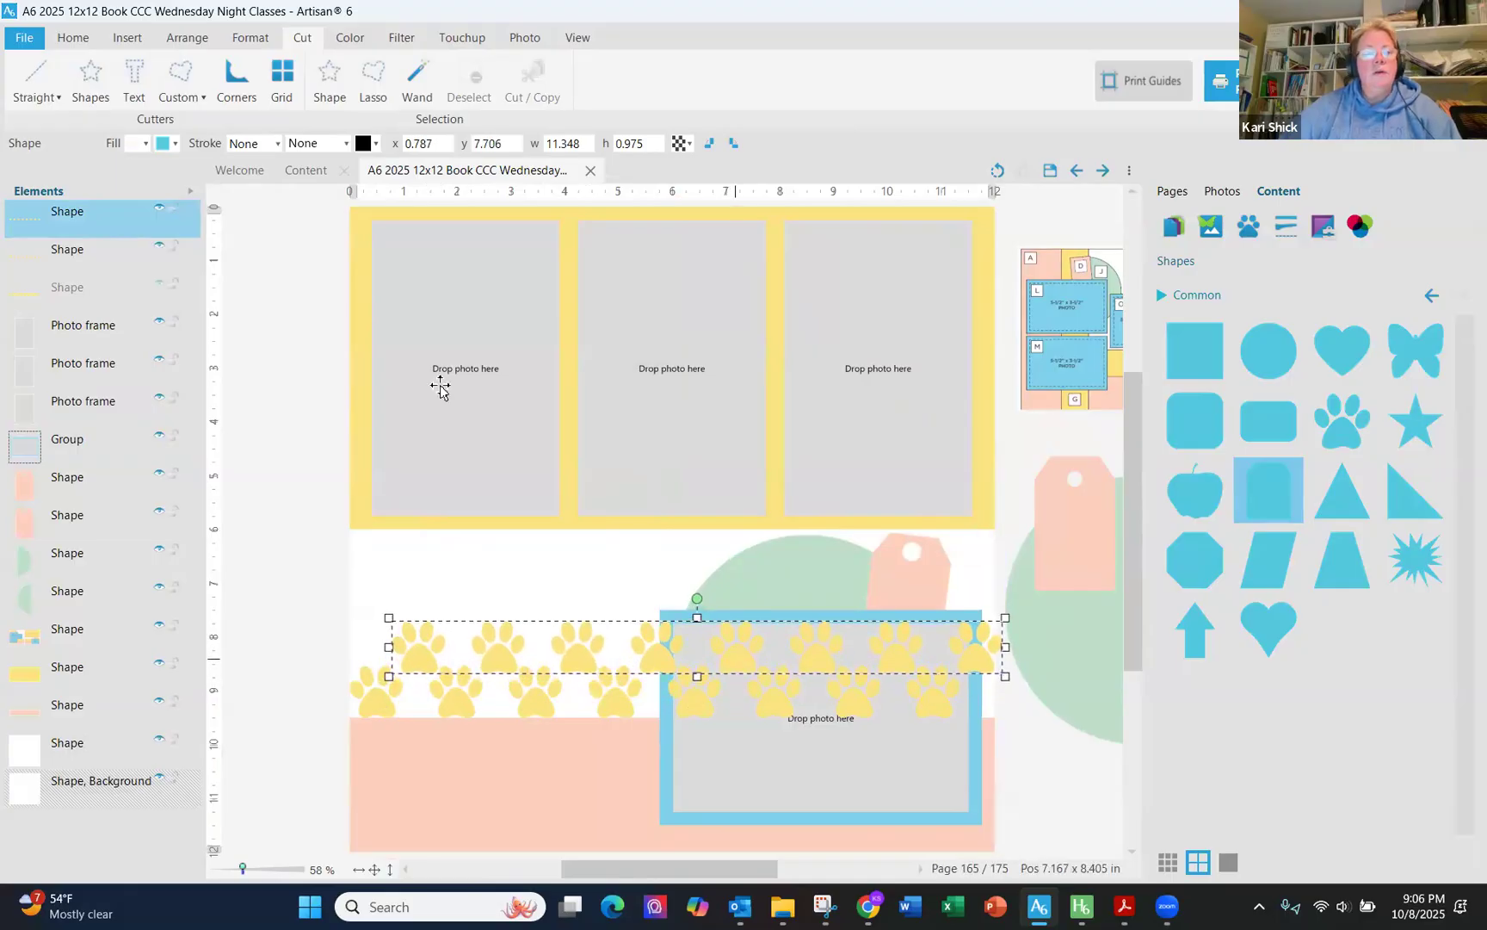
left_click(159, 142)
left_click(184, 166)
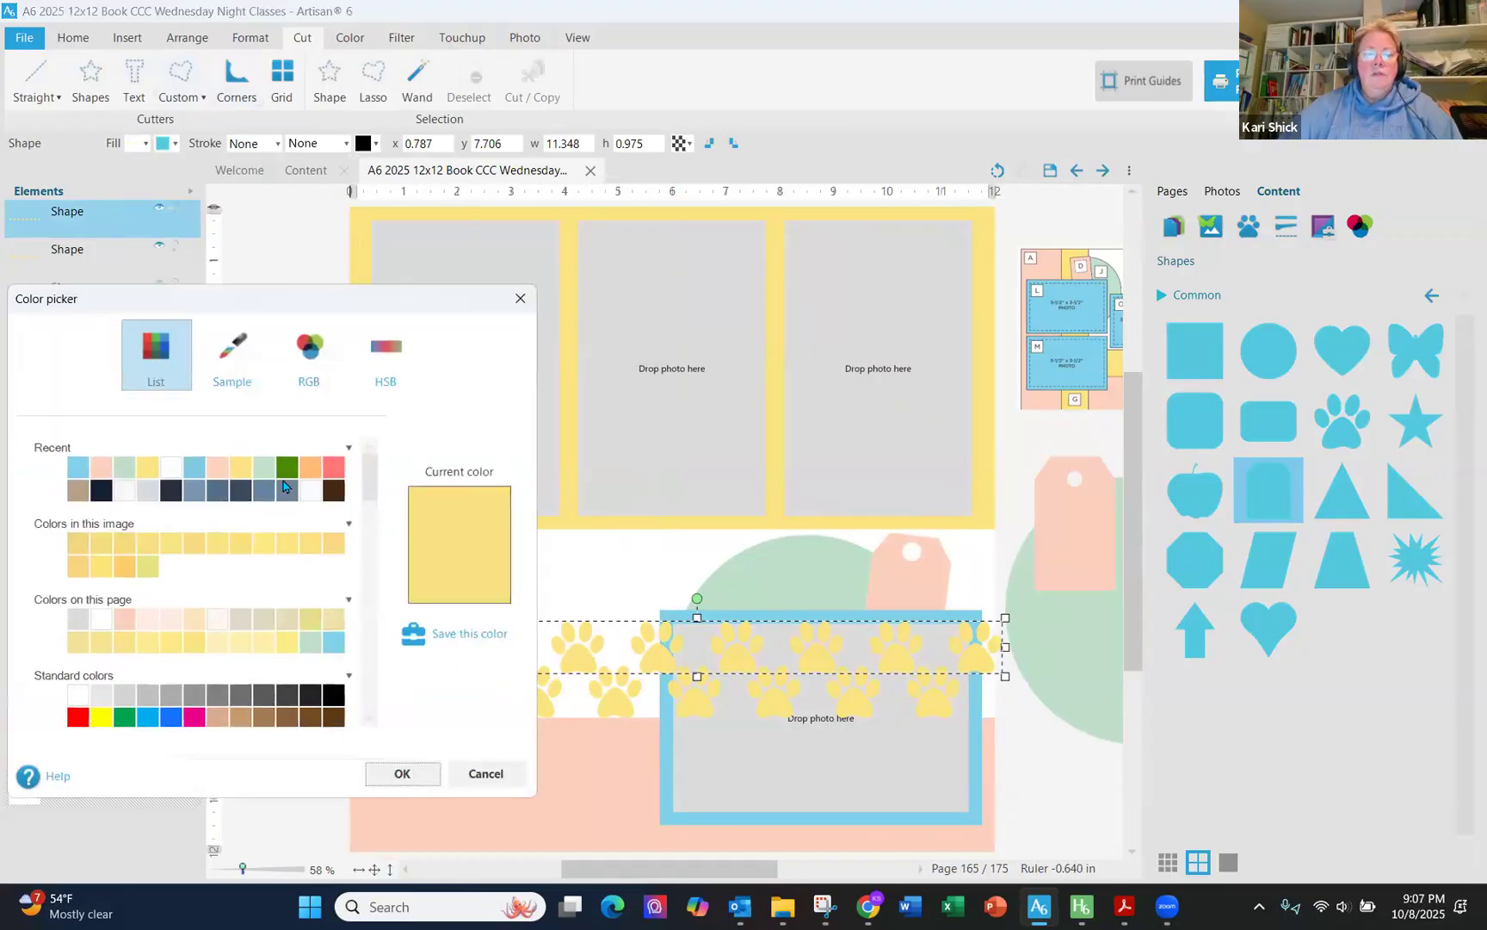
left_click(219, 476)
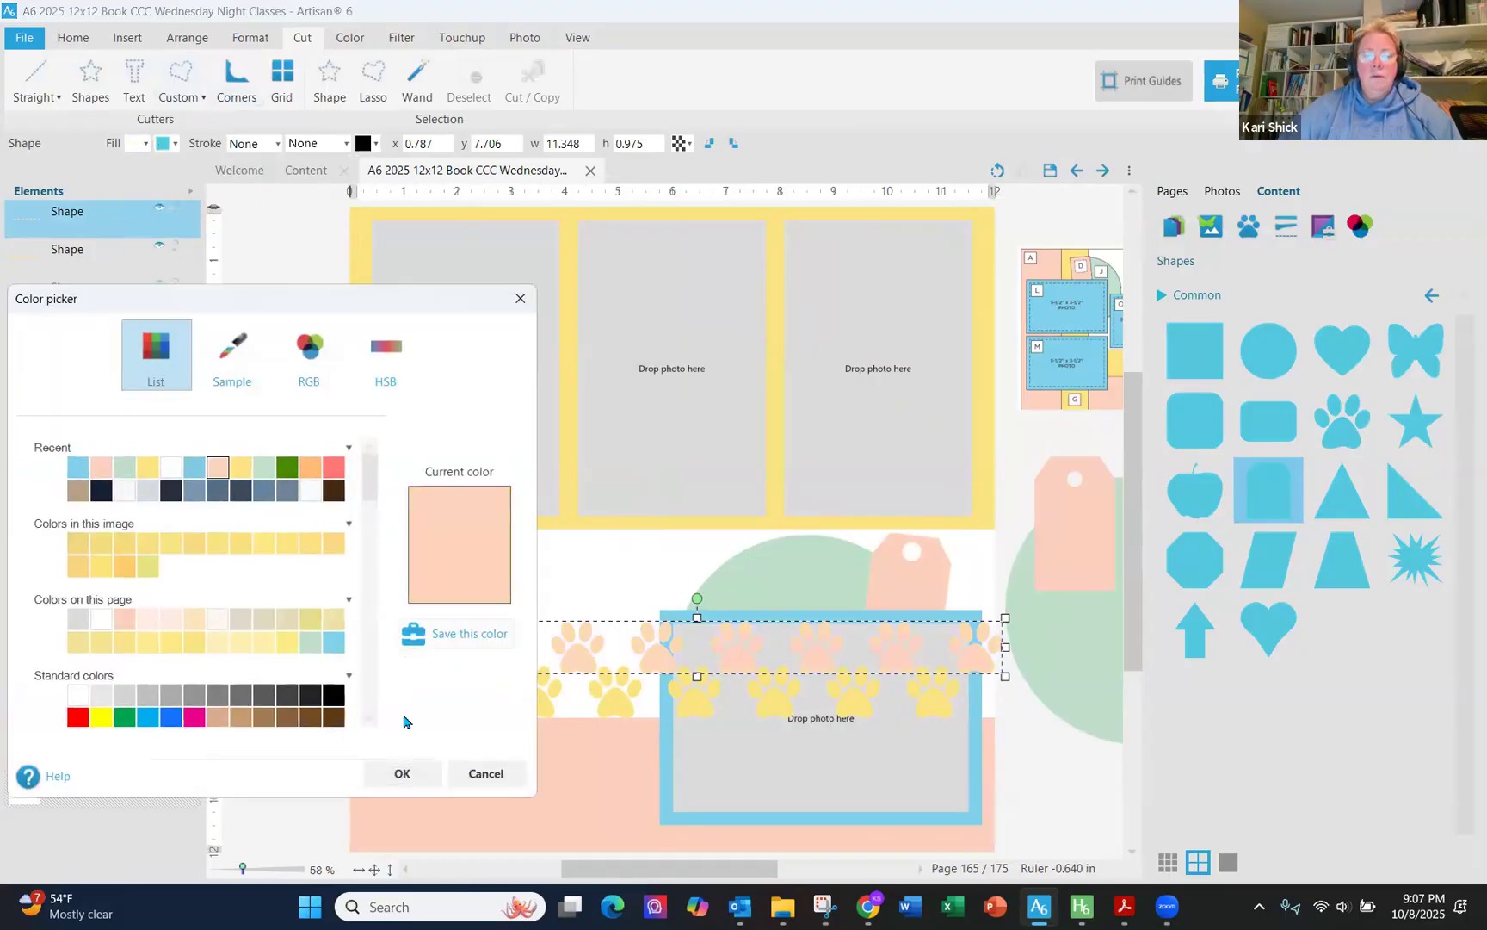
left_click(402, 773)
left_click_drag(536, 663, 475, 651)
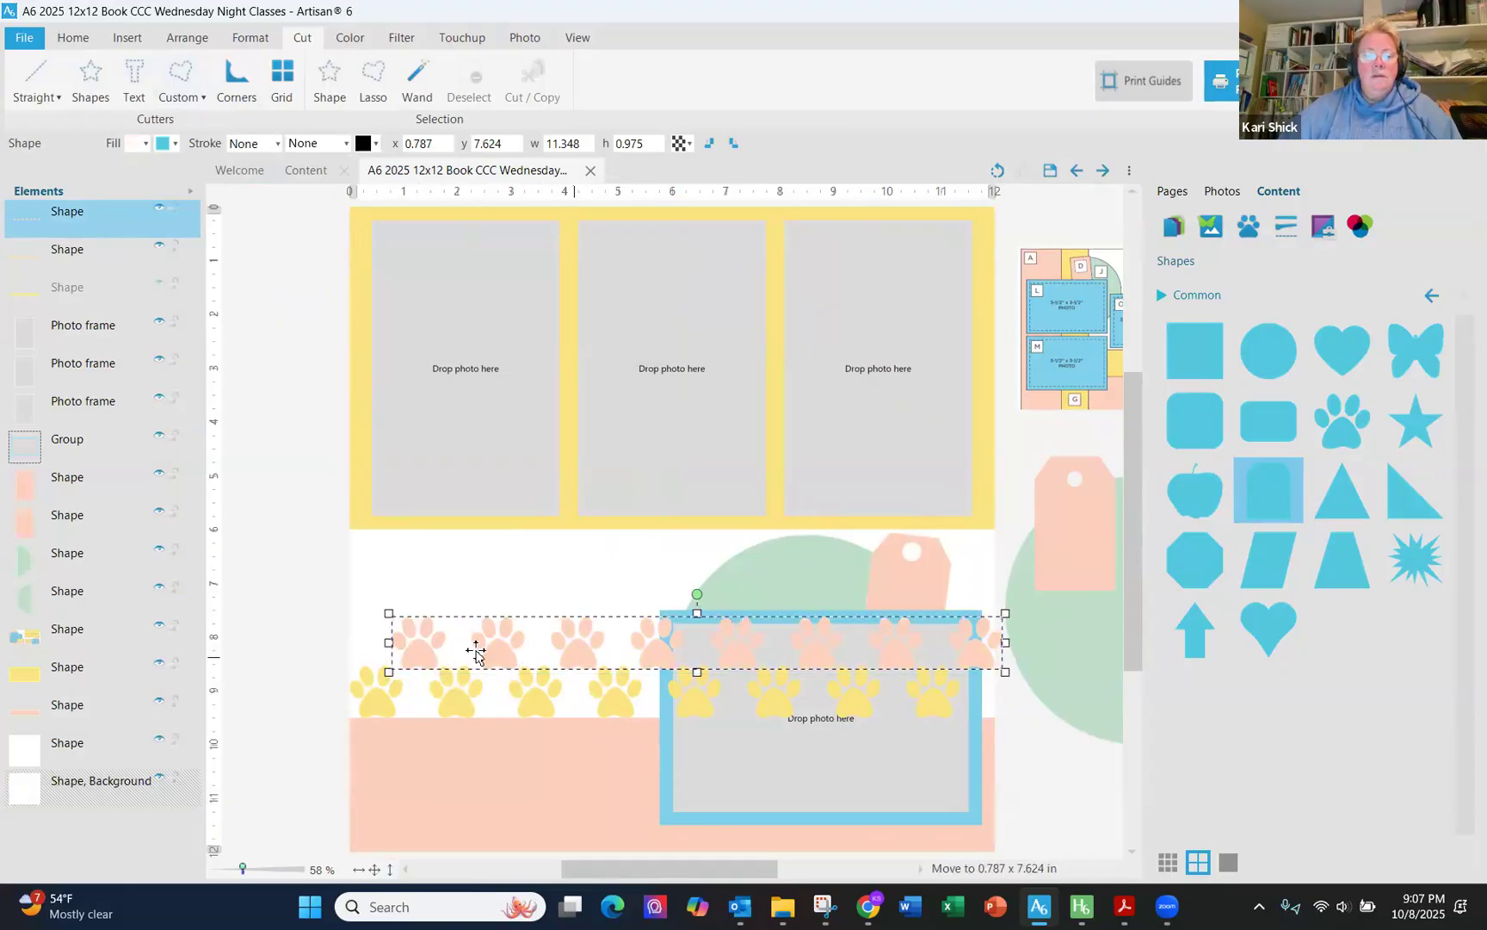
- Select both paw strips and move them beneath the photo frame group in the layer order
left_click(449, 674, "ctrl")
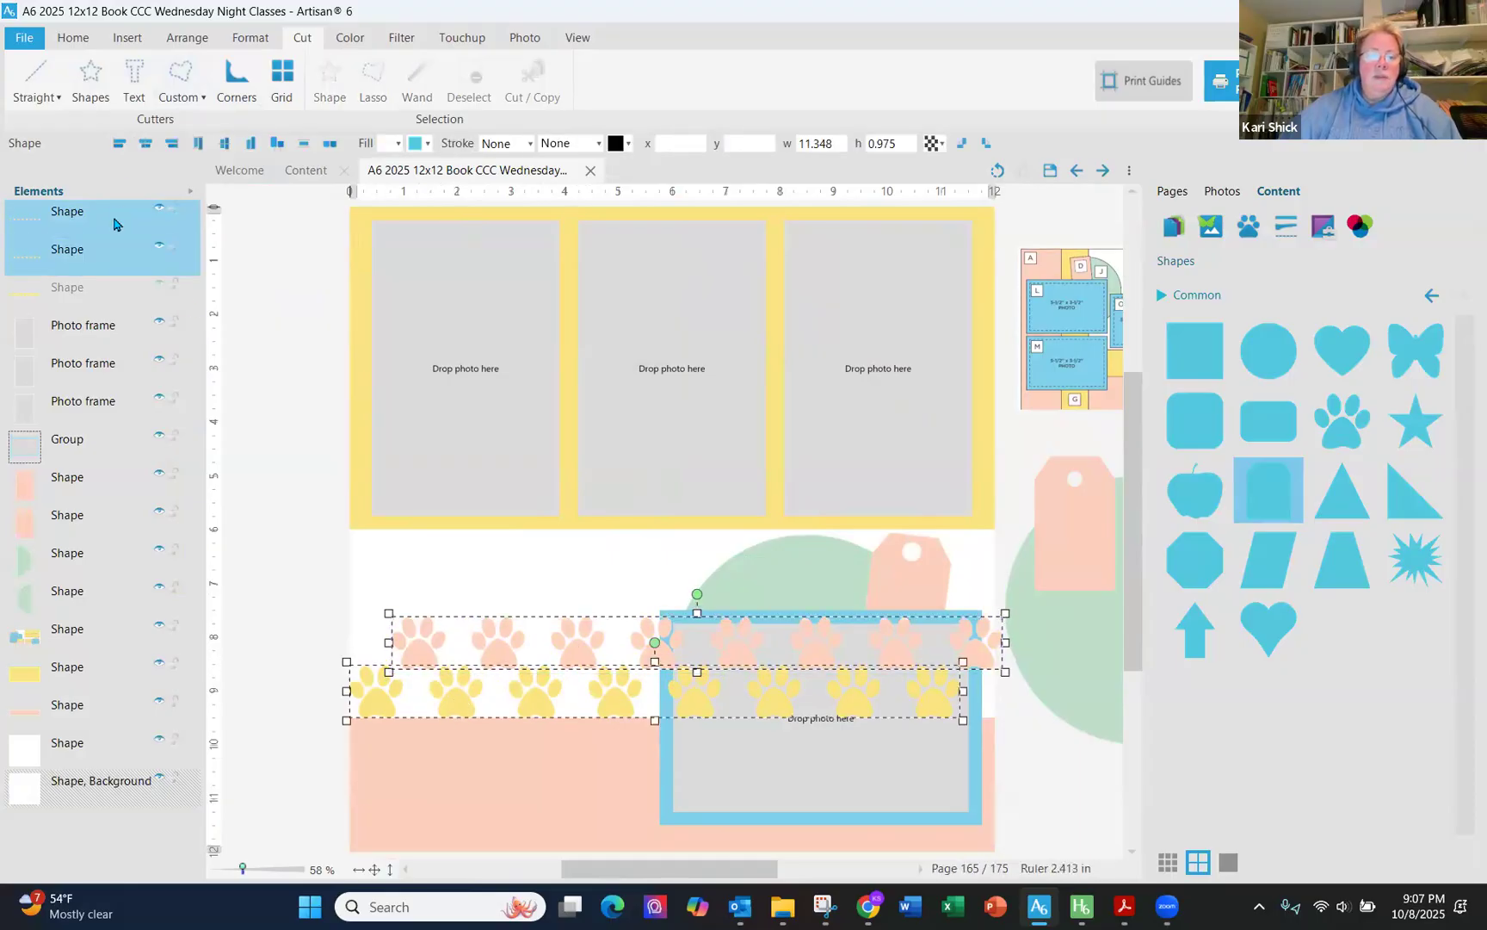
left_click_drag(100, 376, 129, 685)
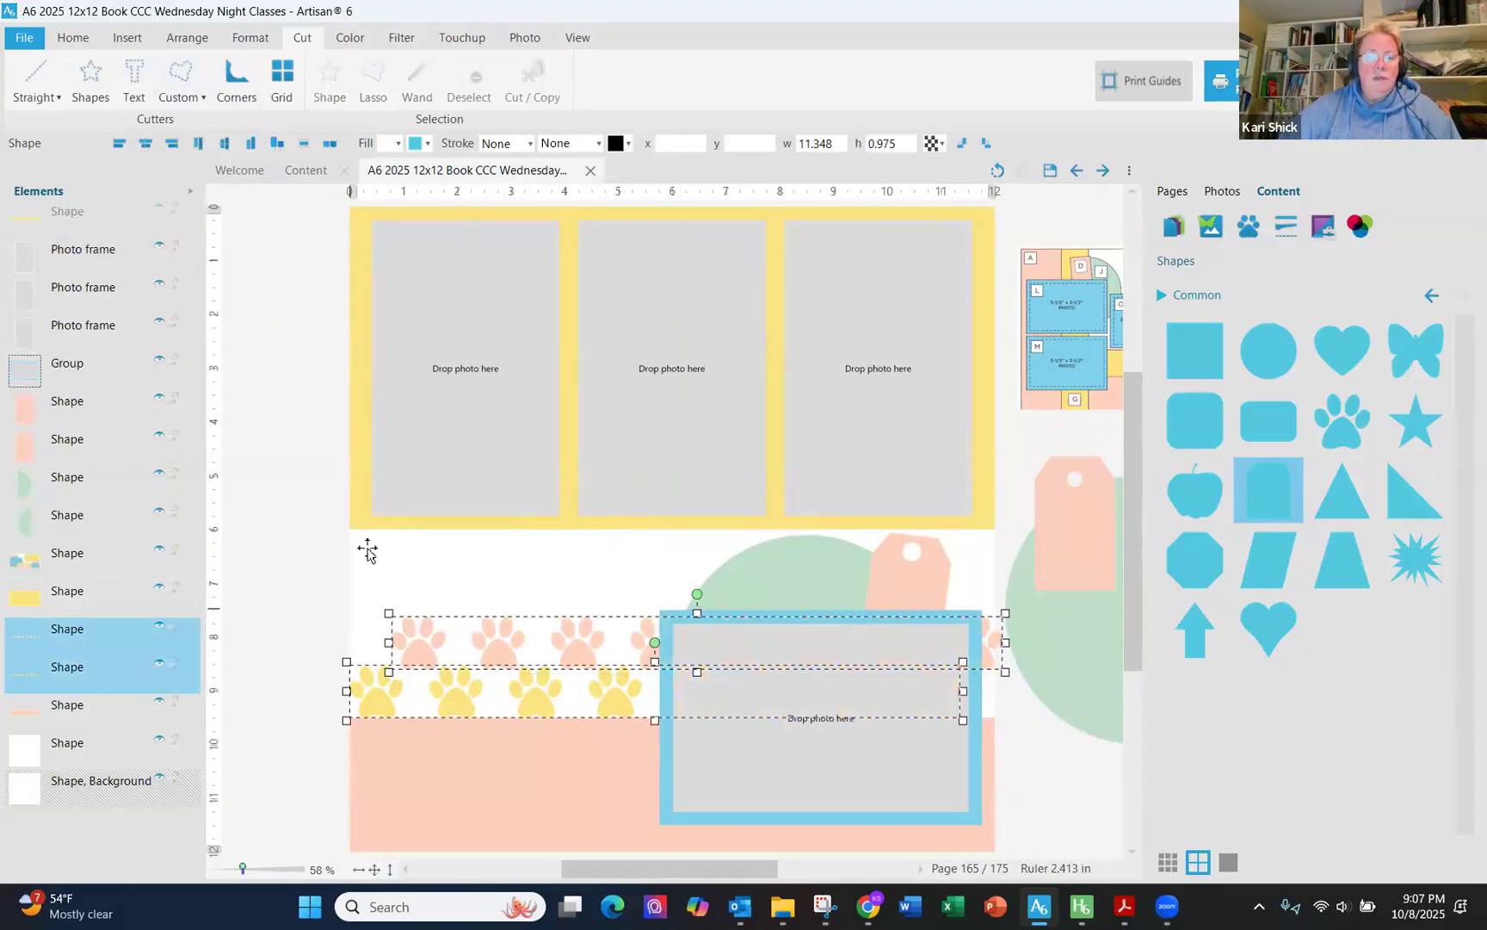
left_click(260, 526)
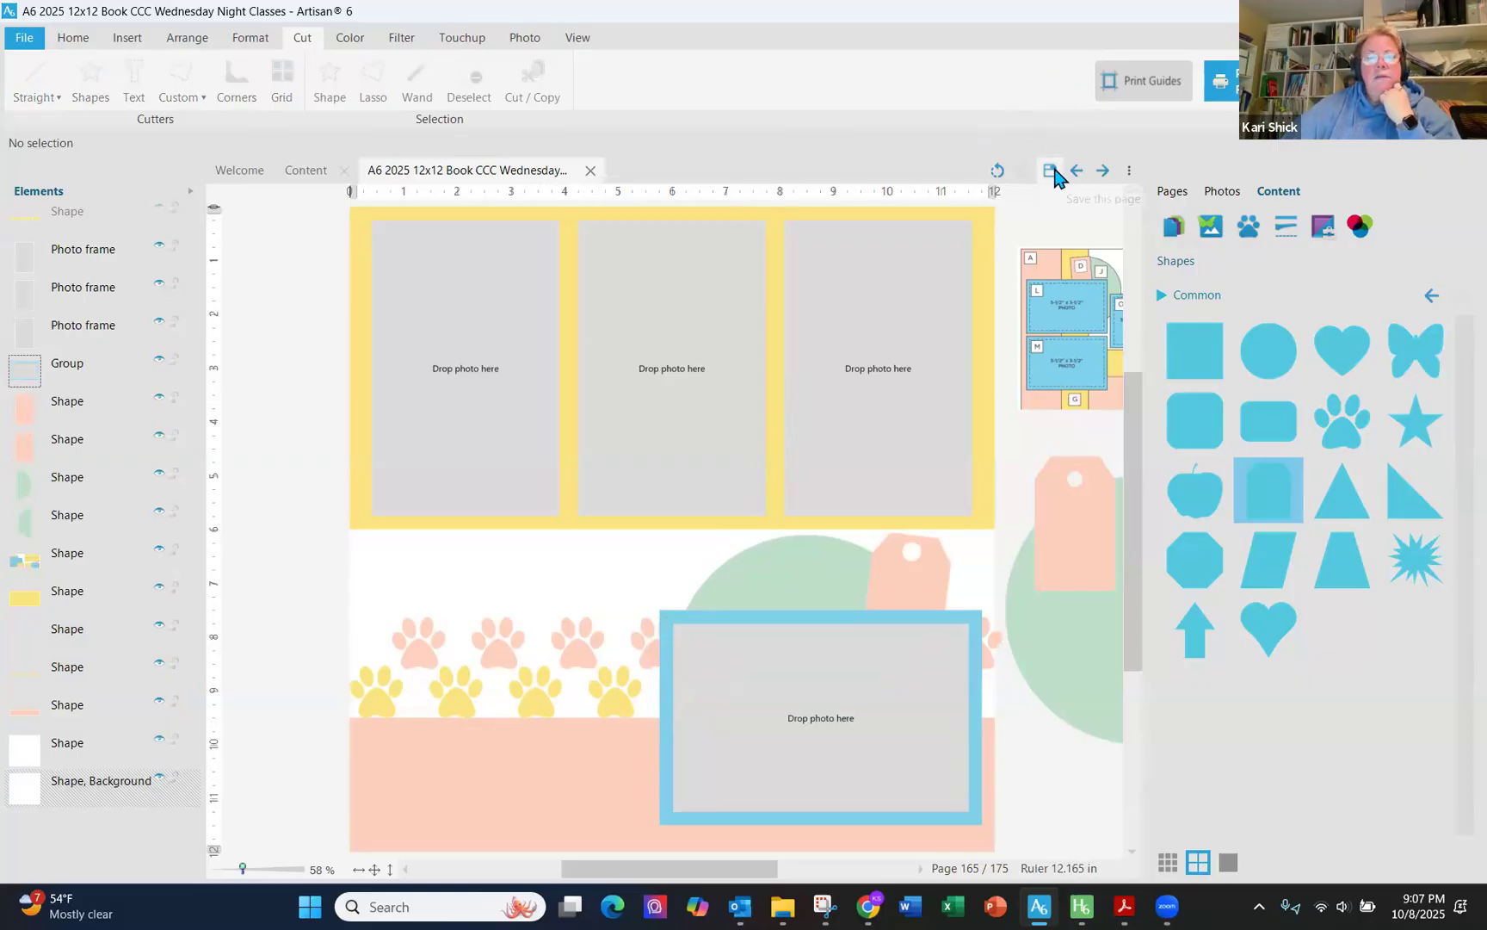
- Display the spread as two separate pages
left_click(575, 37)
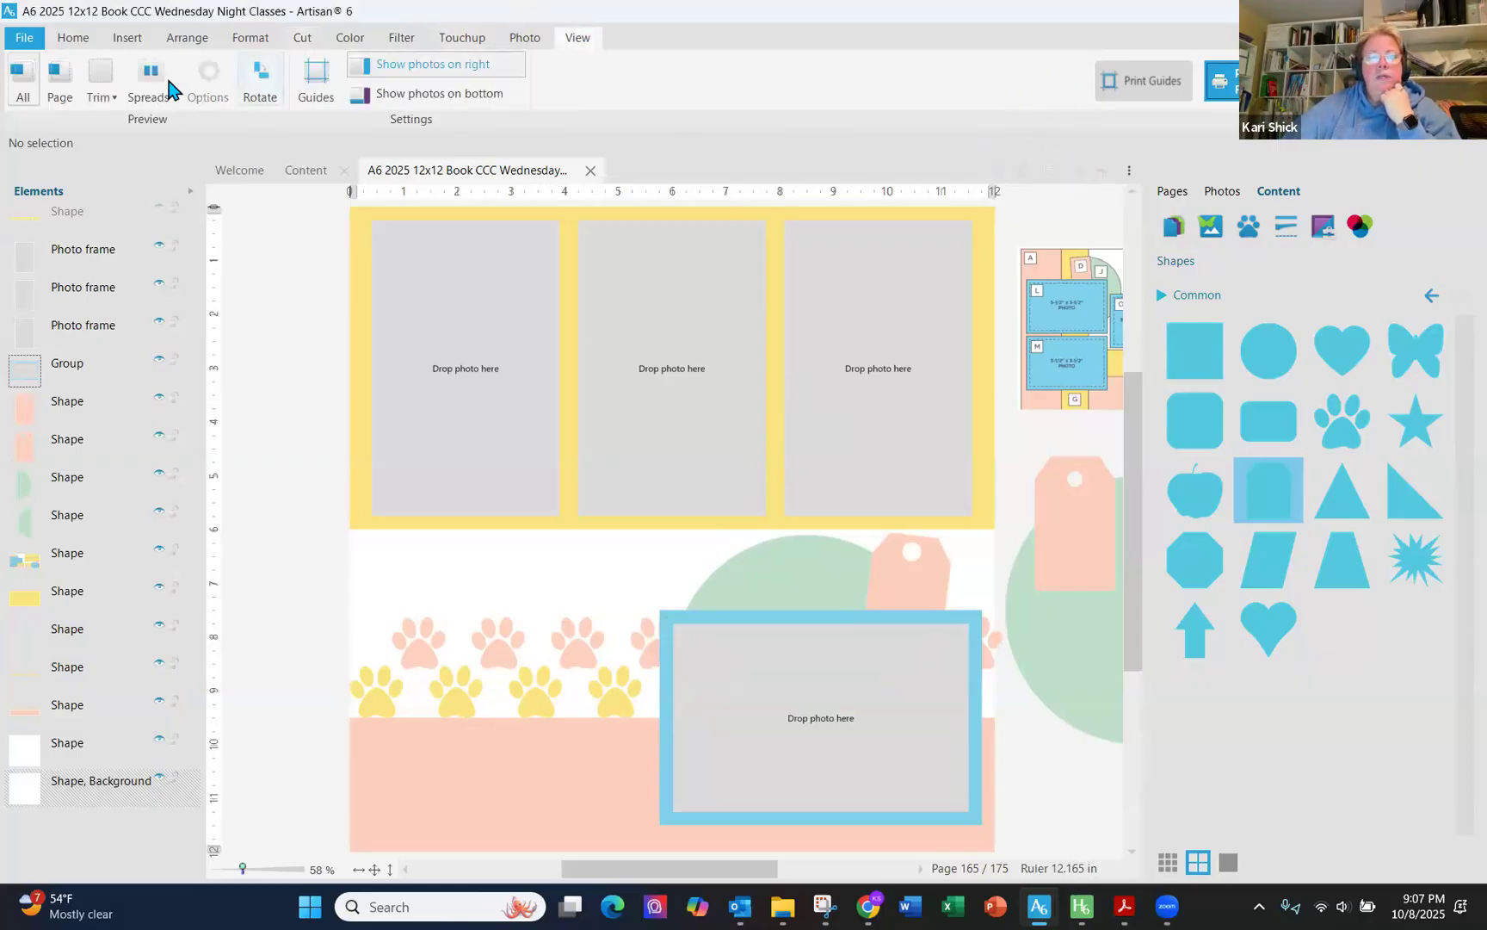
left_click(153, 87)
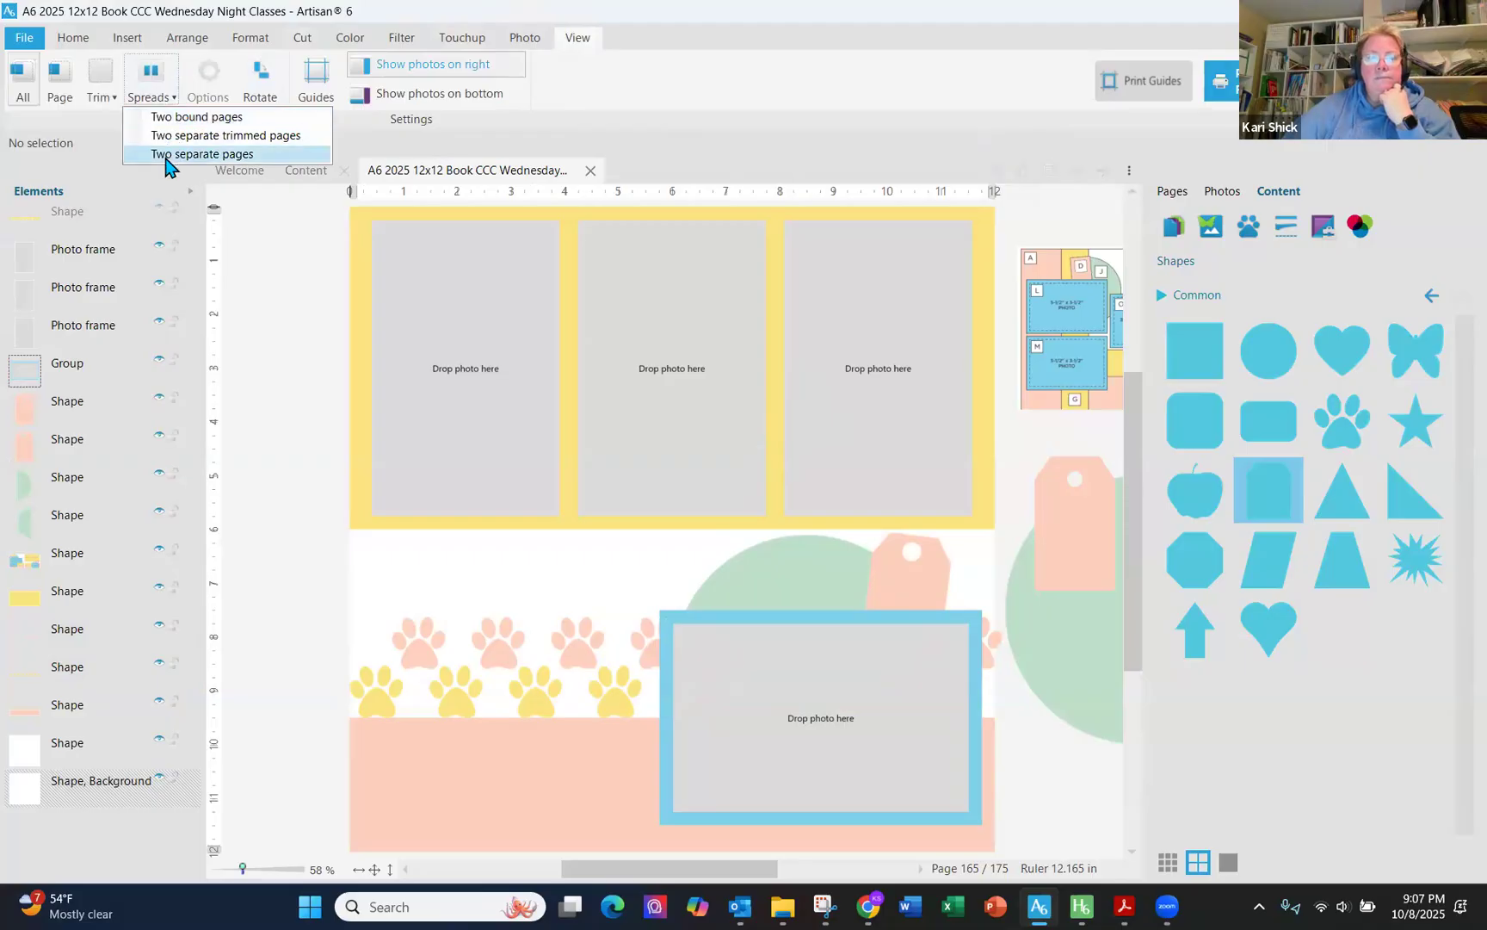
left_click(165, 153)
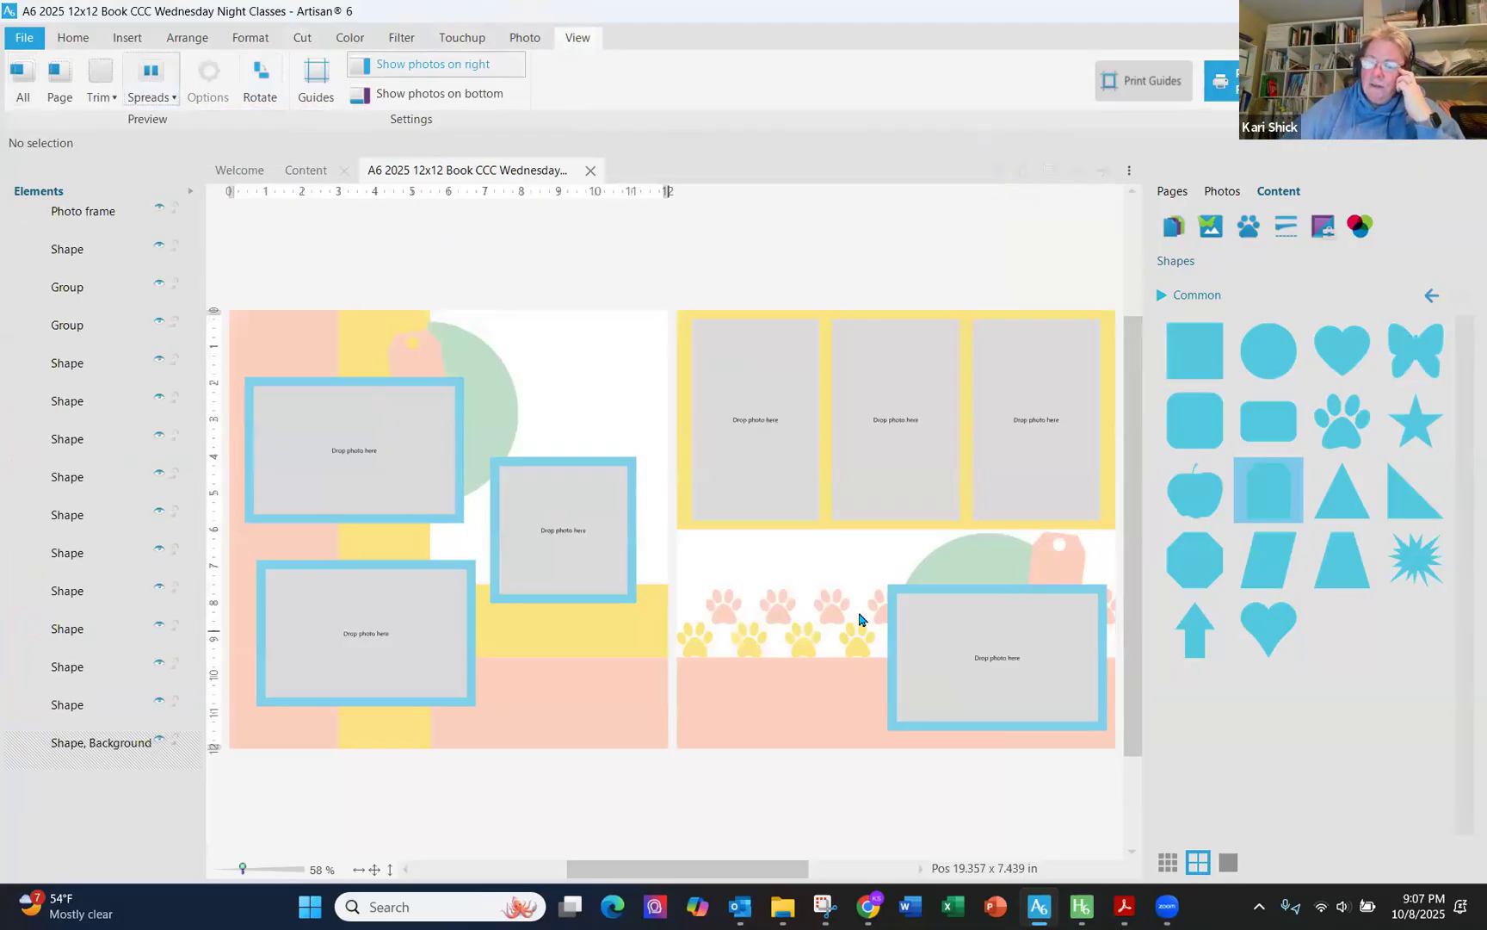
left_click(841, 613)
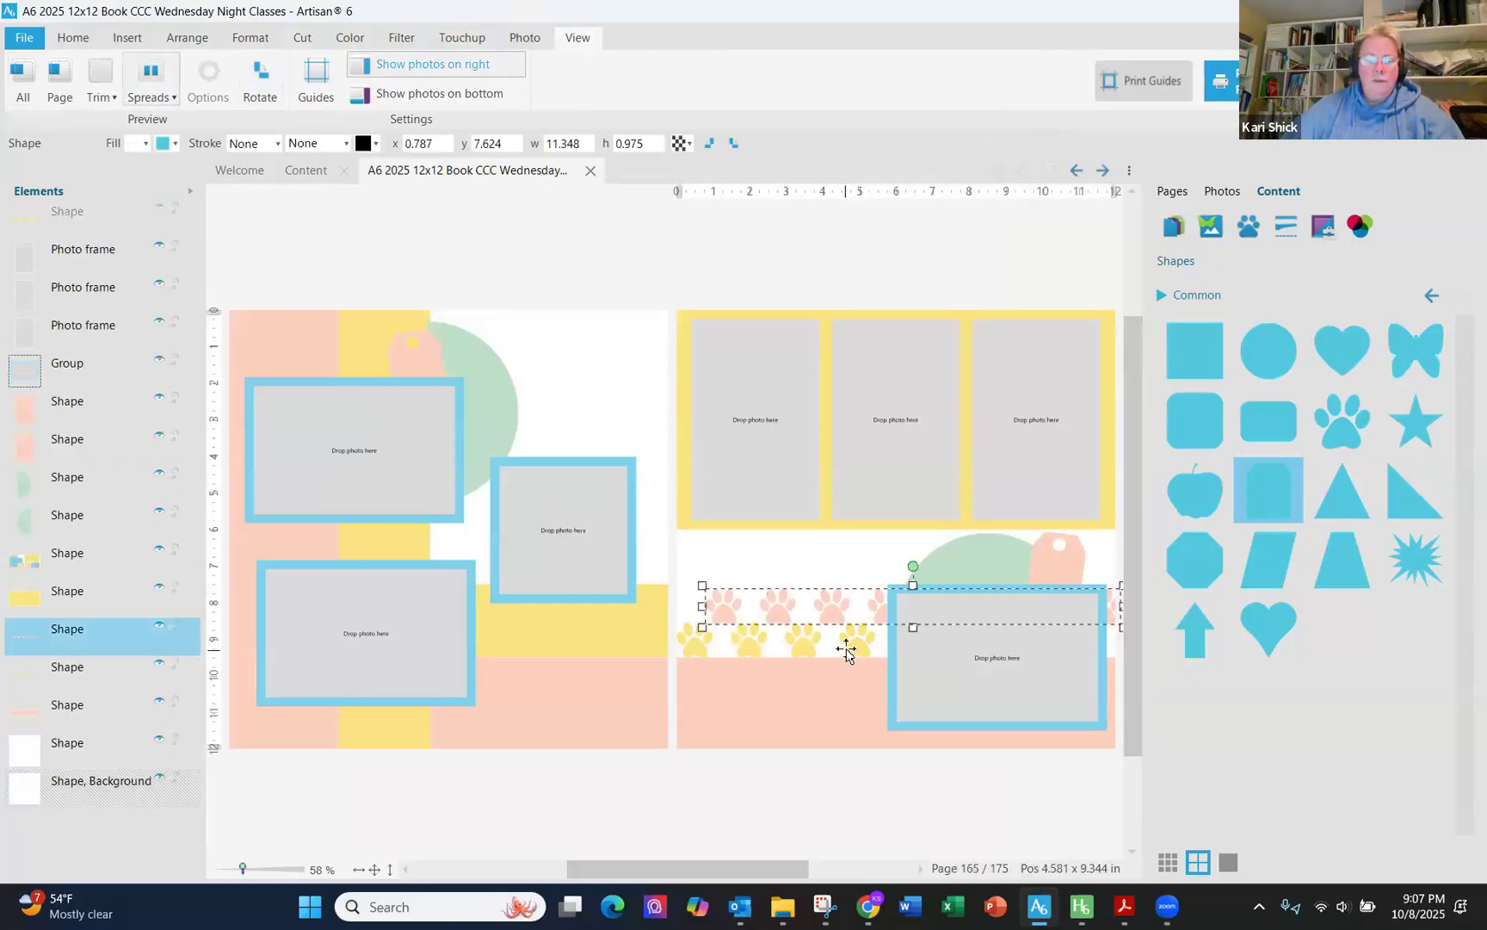
- Select both paw strips and copy them onto the left page of the spread
left_click(846, 652, "shift")
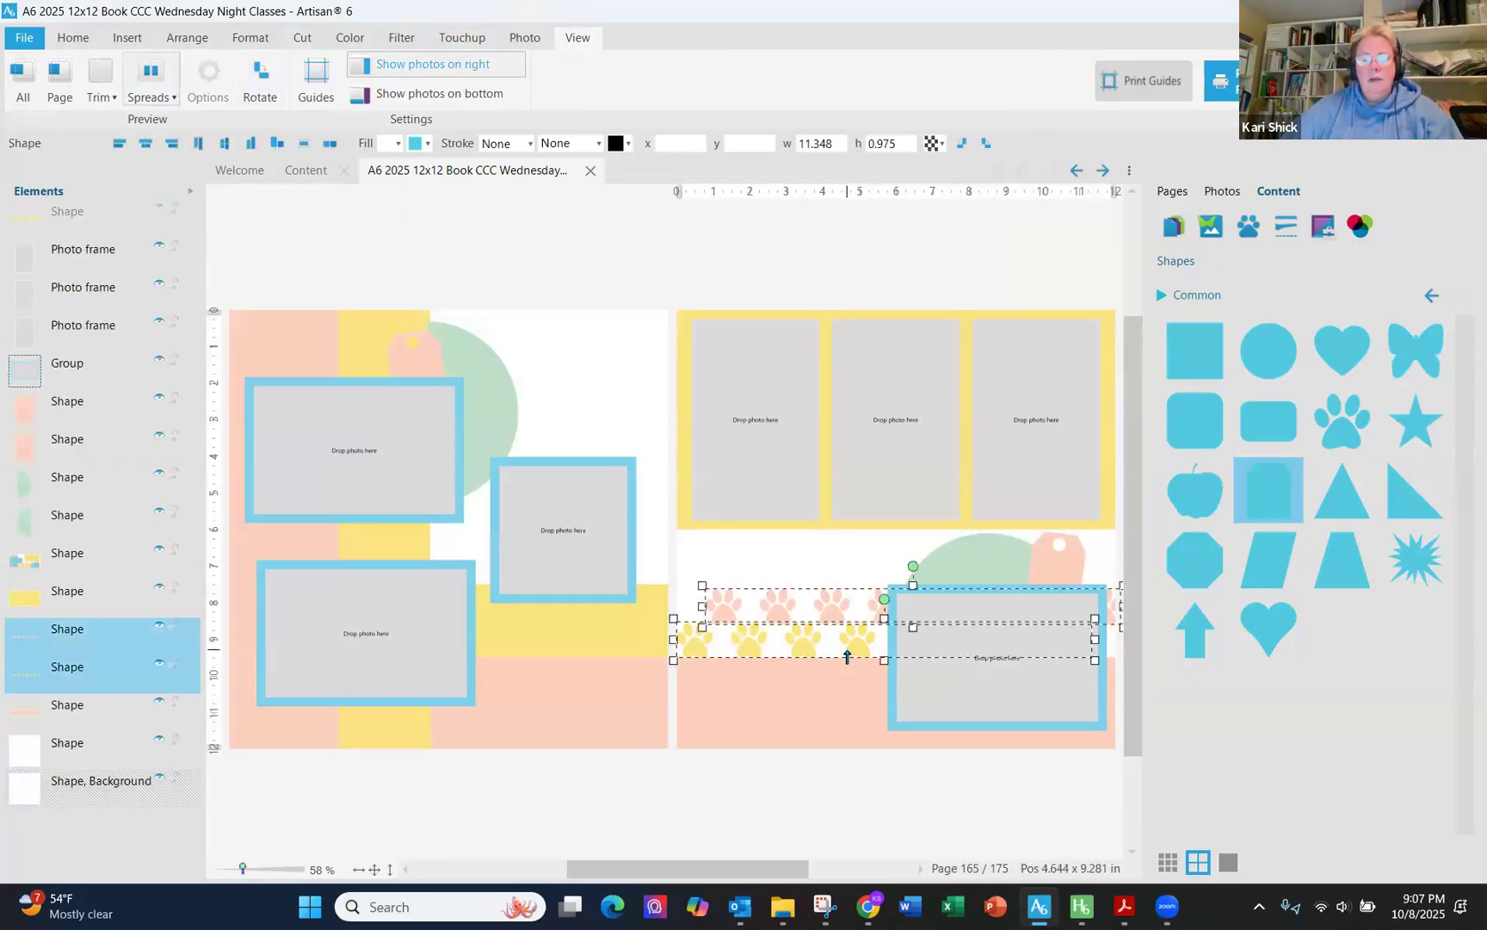
left_click_drag(846, 647, 398, 523)
left_click(452, 535)
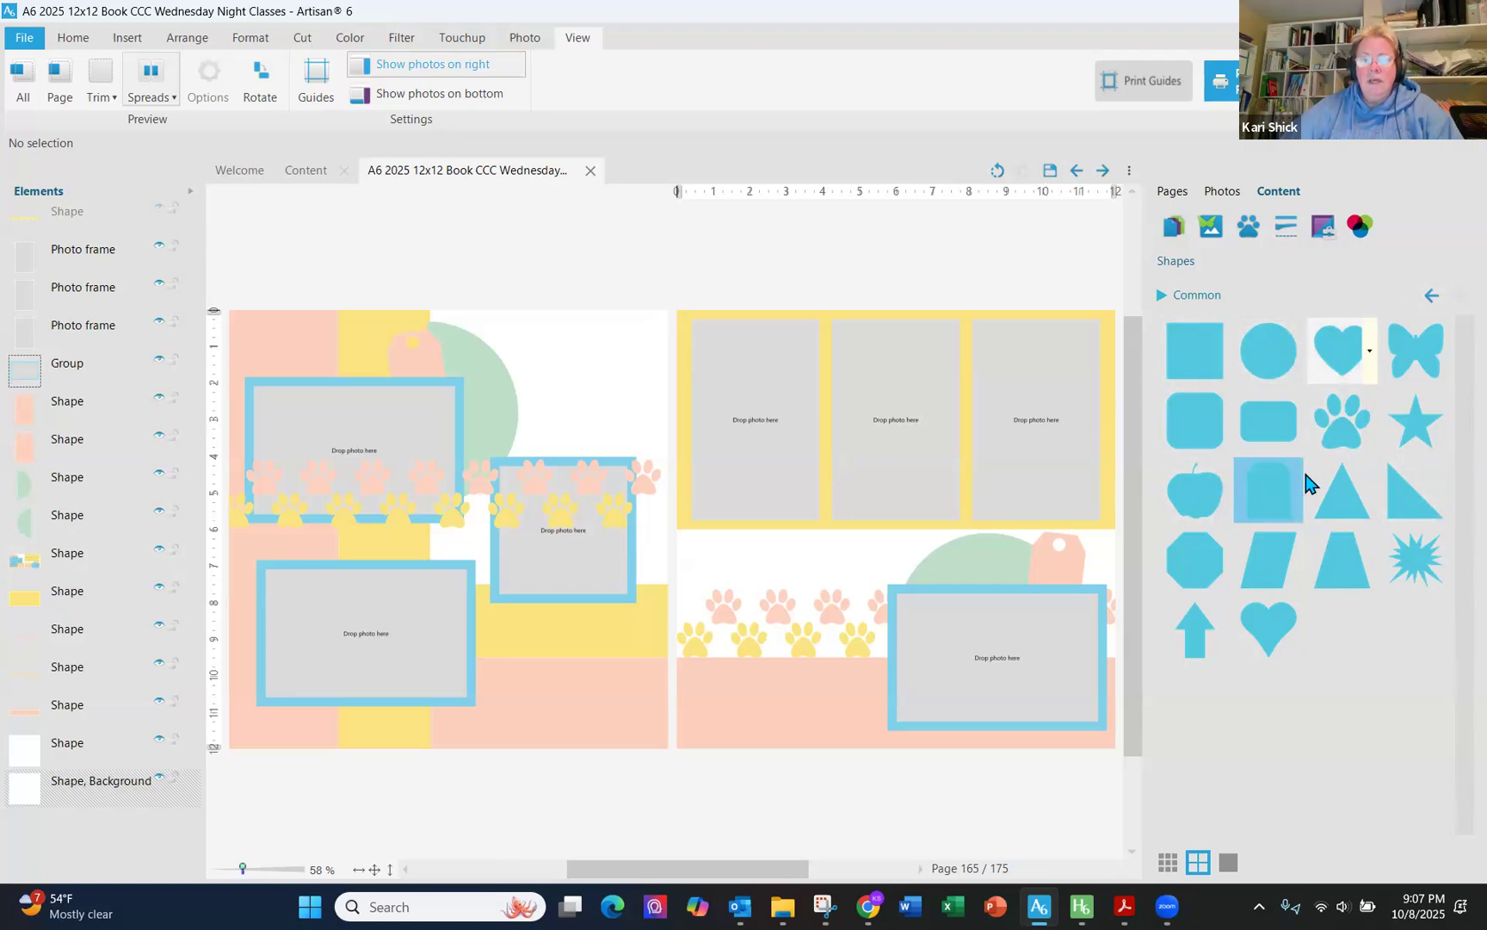
- Move the copied paw strips on the left page down to about 7.5 in
mouse_move(1302, 484)
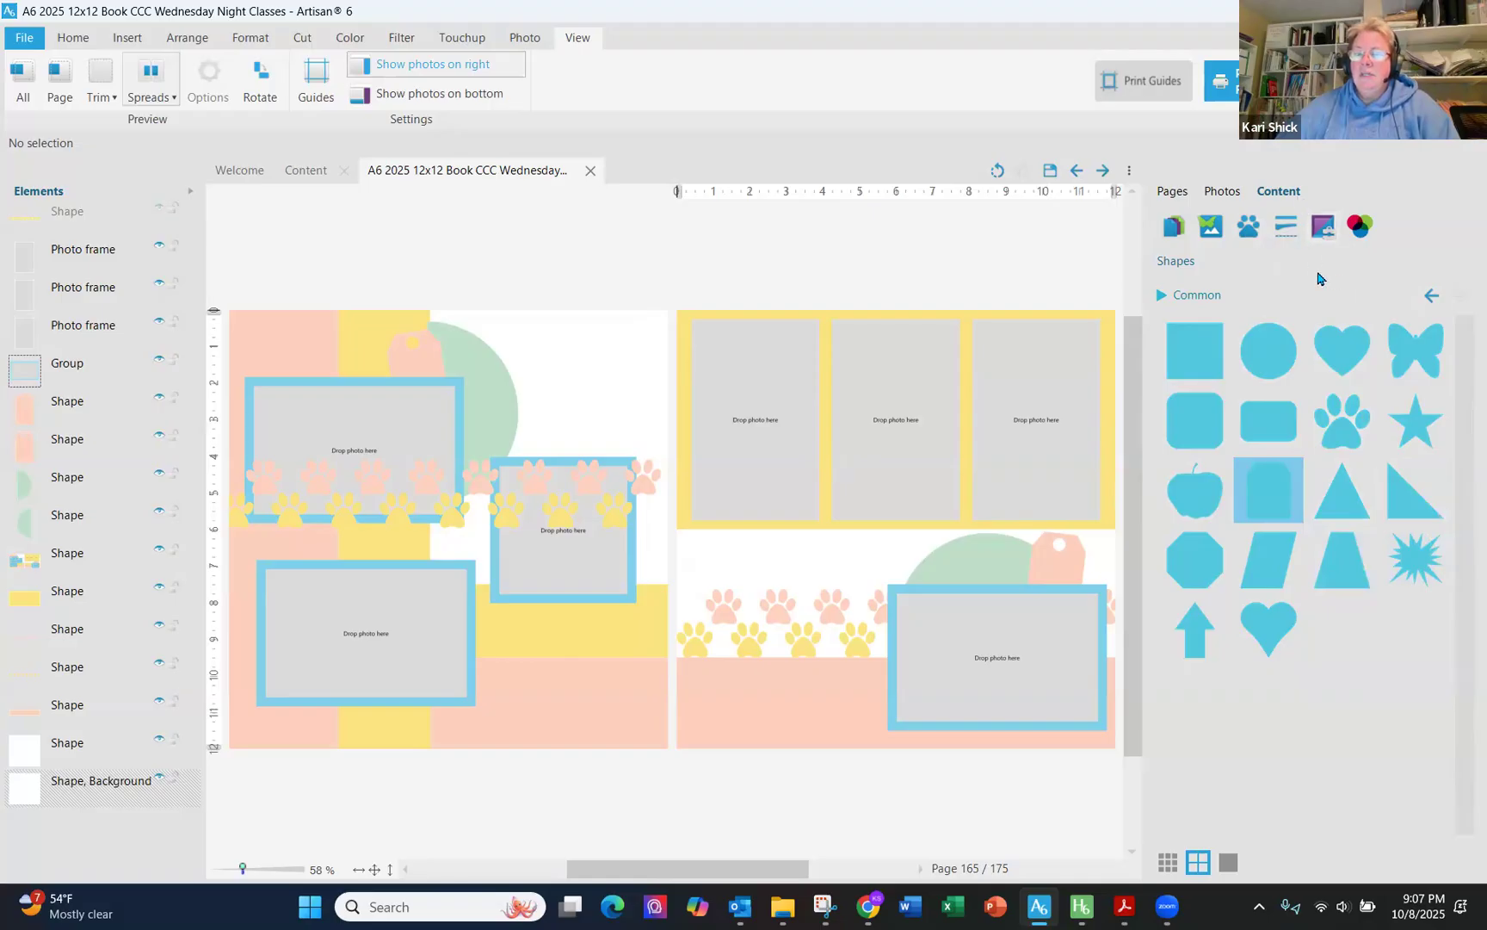
left_click(1173, 193)
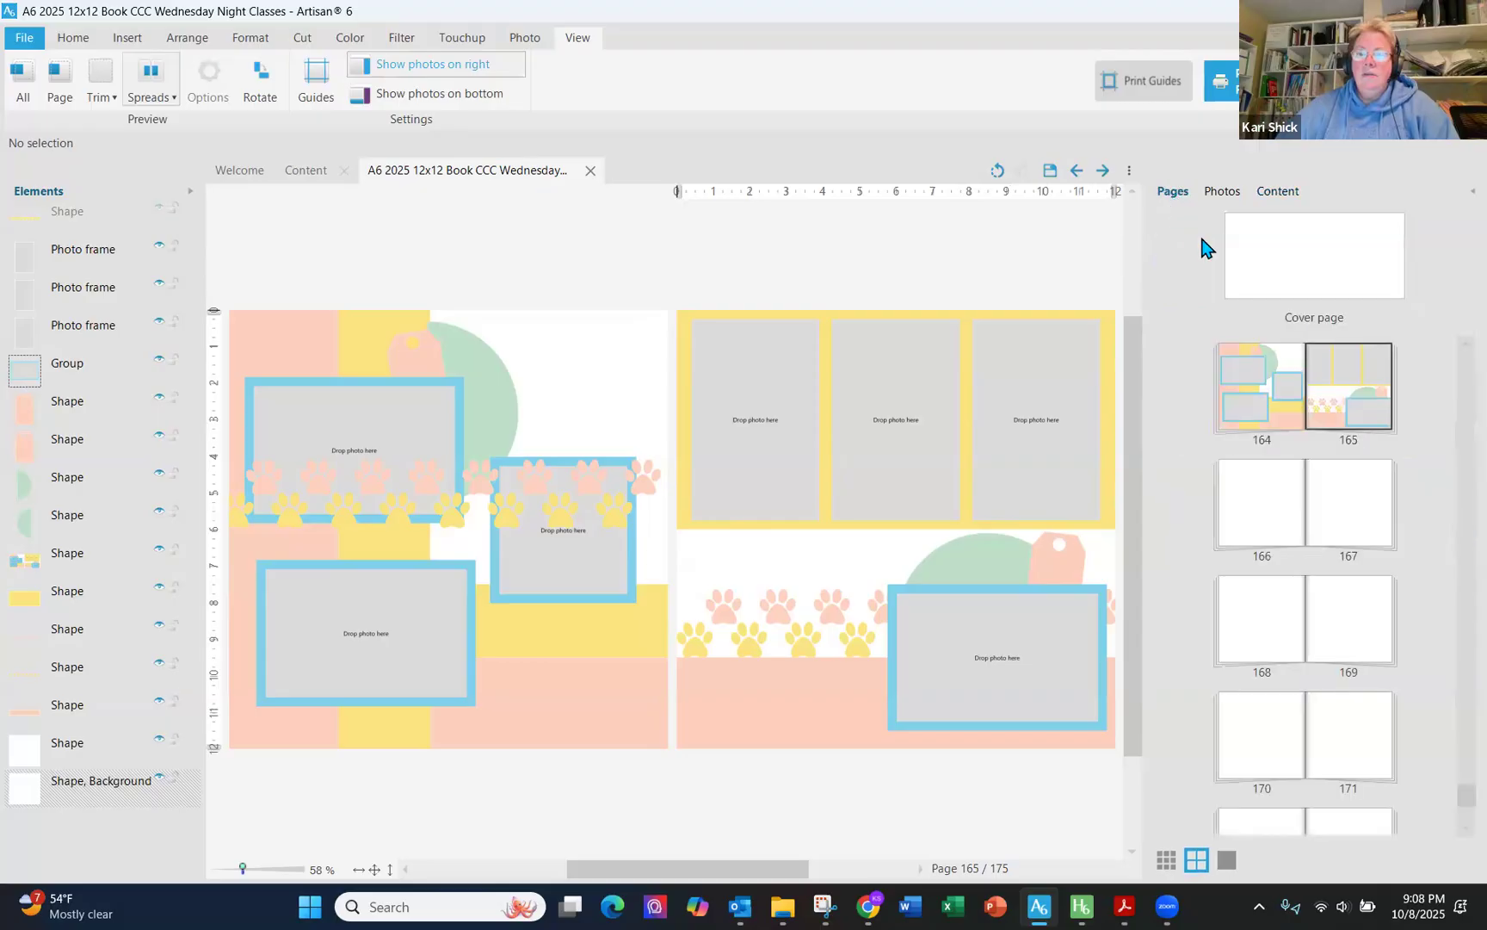
left_click(643, 479)
left_click(628, 509, "shift")
left_click_drag(624, 592, 627, 647)
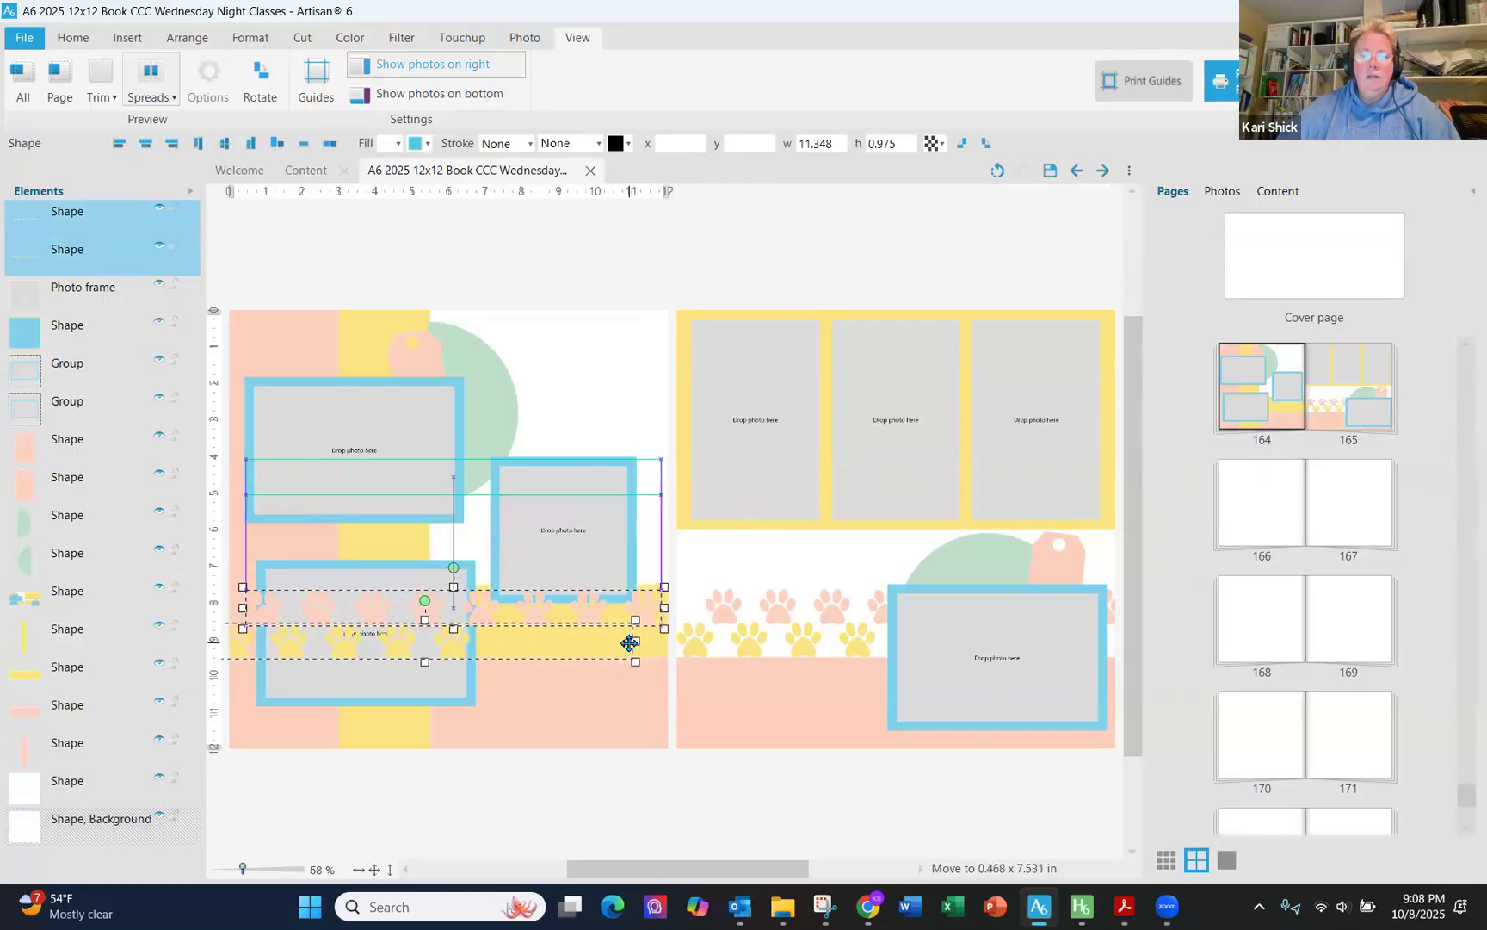
- Hide the yellow band shape on the left page and move both paw strip layers beneath the photo frames
left_click(189, 670)
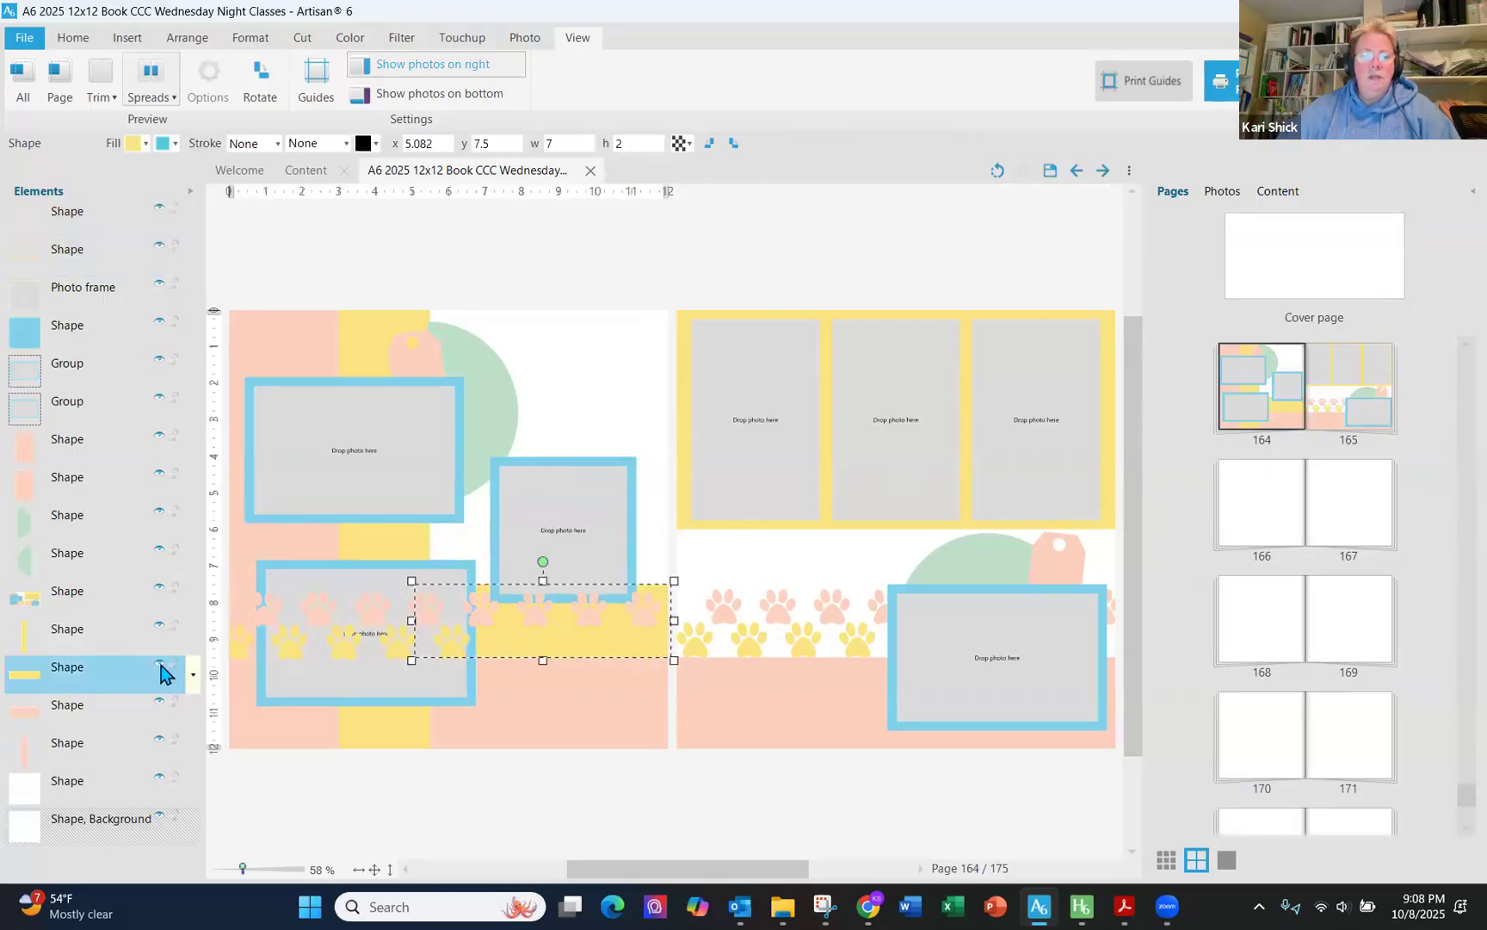
left_click(159, 668)
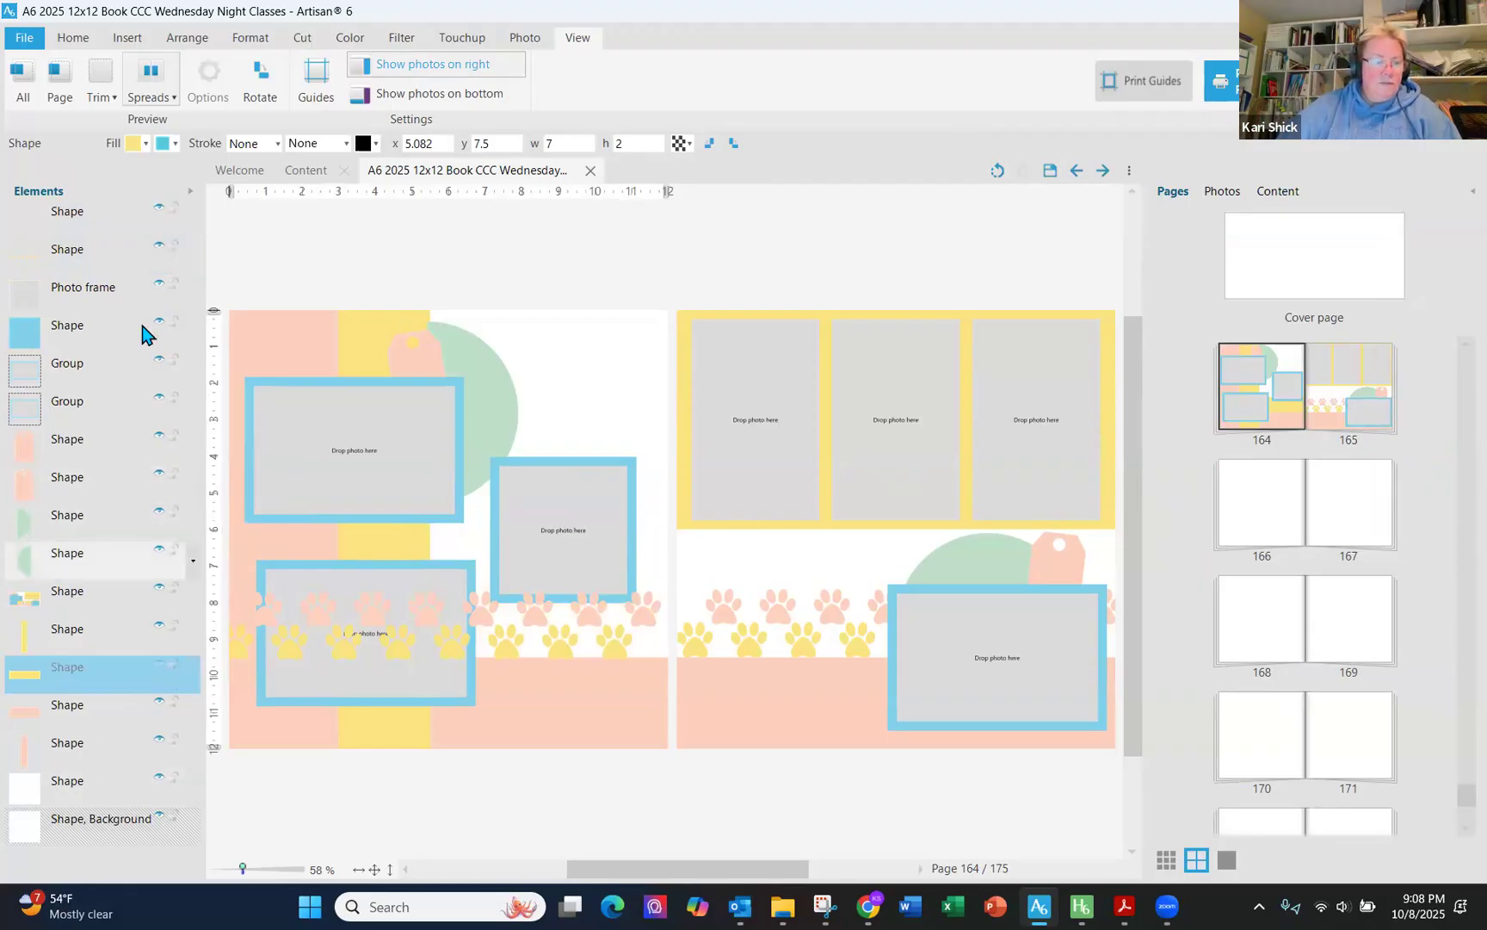
left_click(102, 230)
left_click(101, 256, "ctrl")
left_click_drag(101, 256, 95, 656)
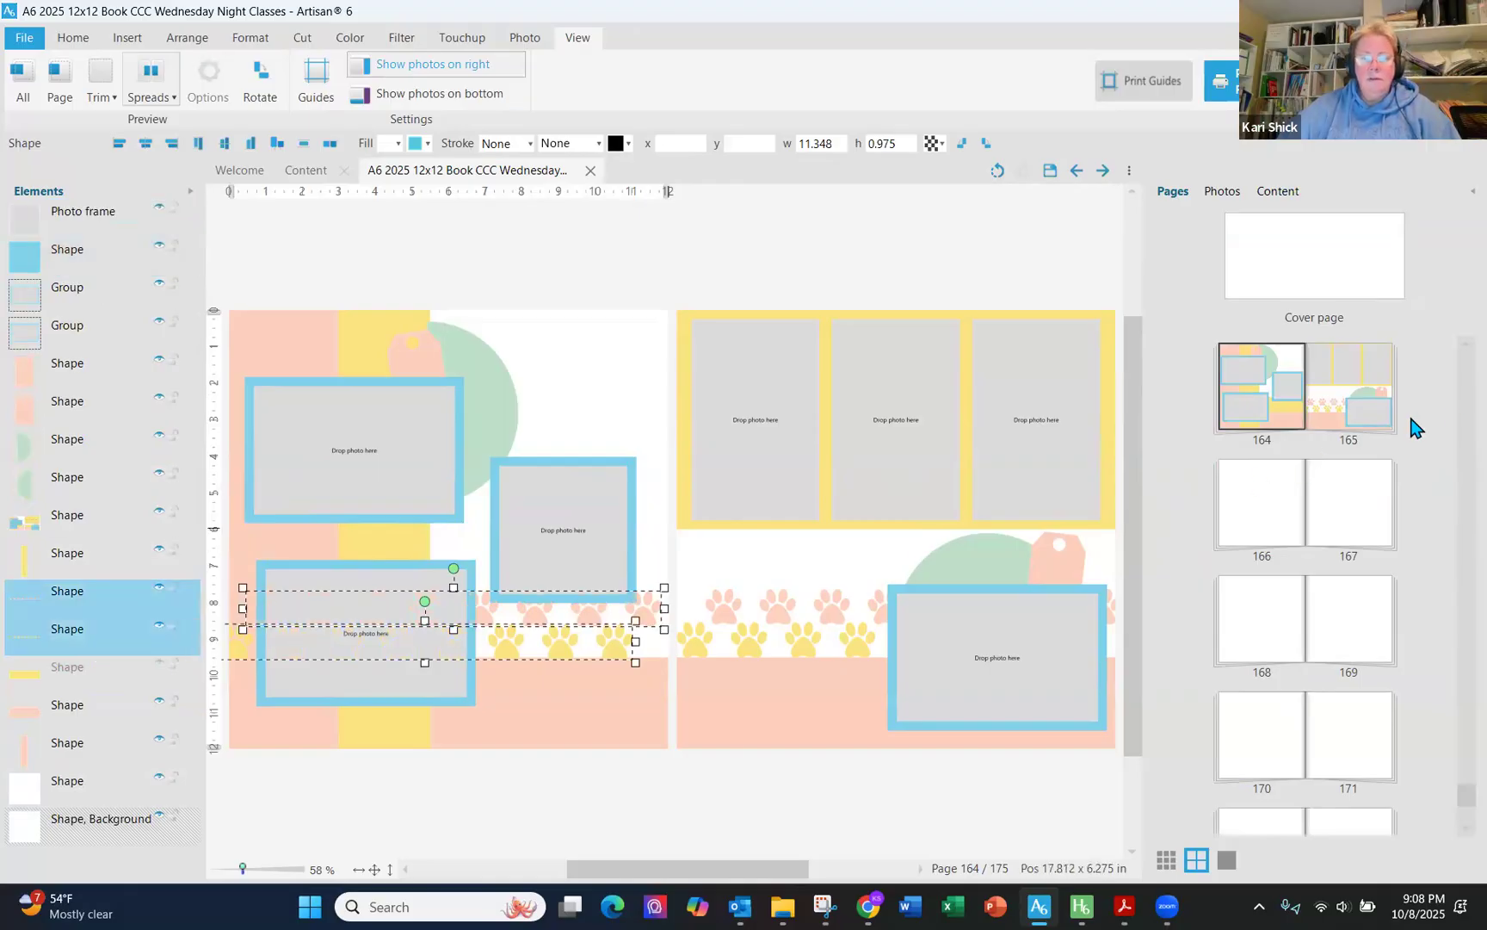
- Open the 162–163 spread and move its paw strips down across the lower-left photo
left_click(1300, 486)
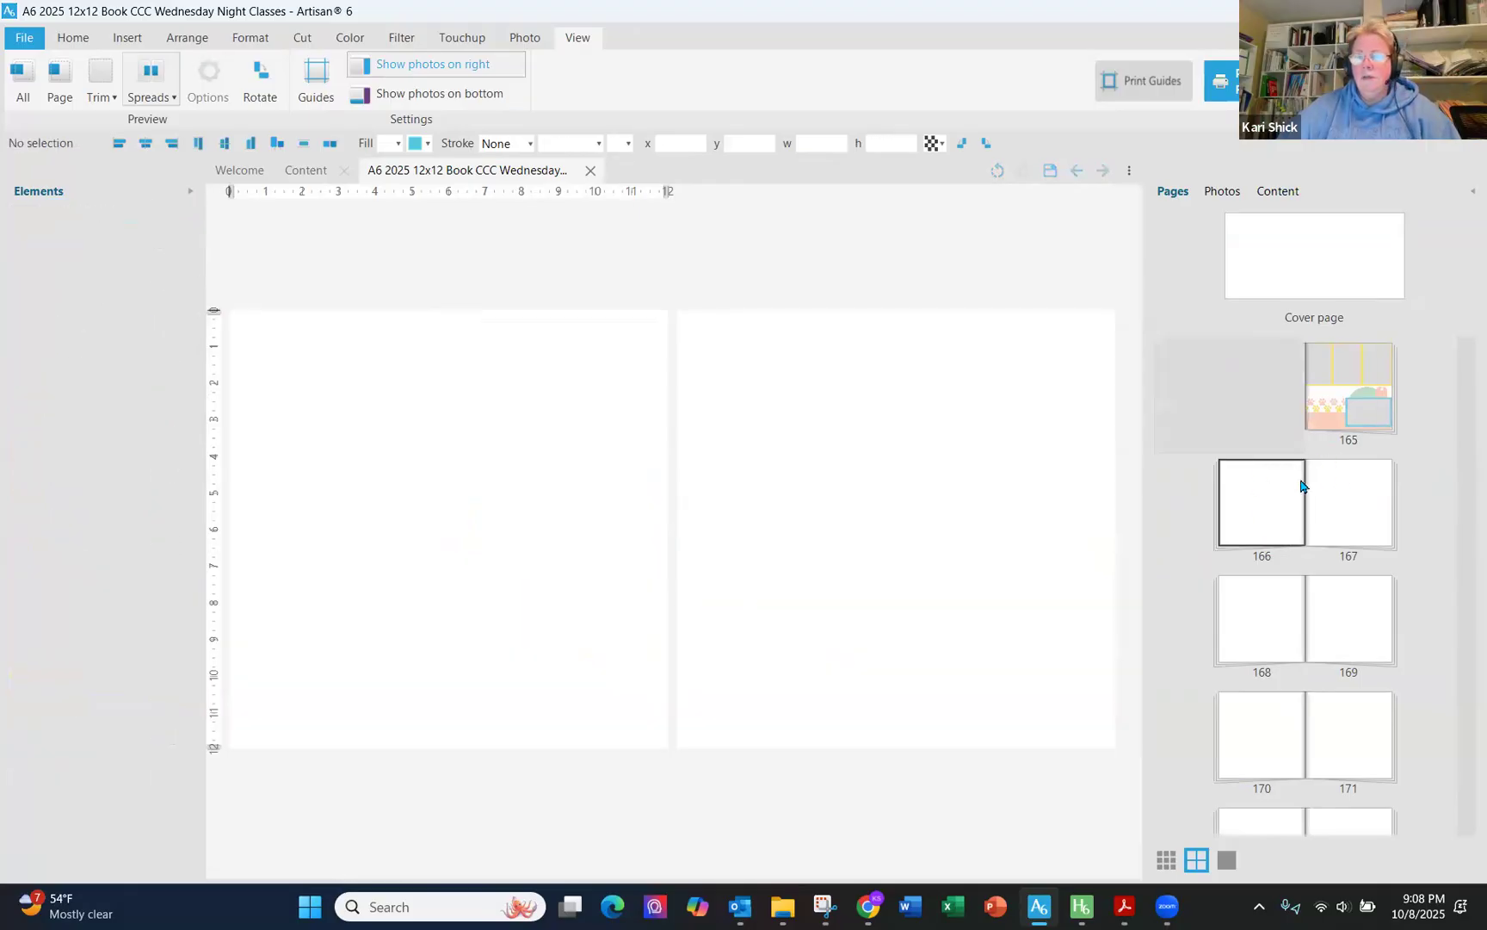
scroll(1267, 424, "up", 1)
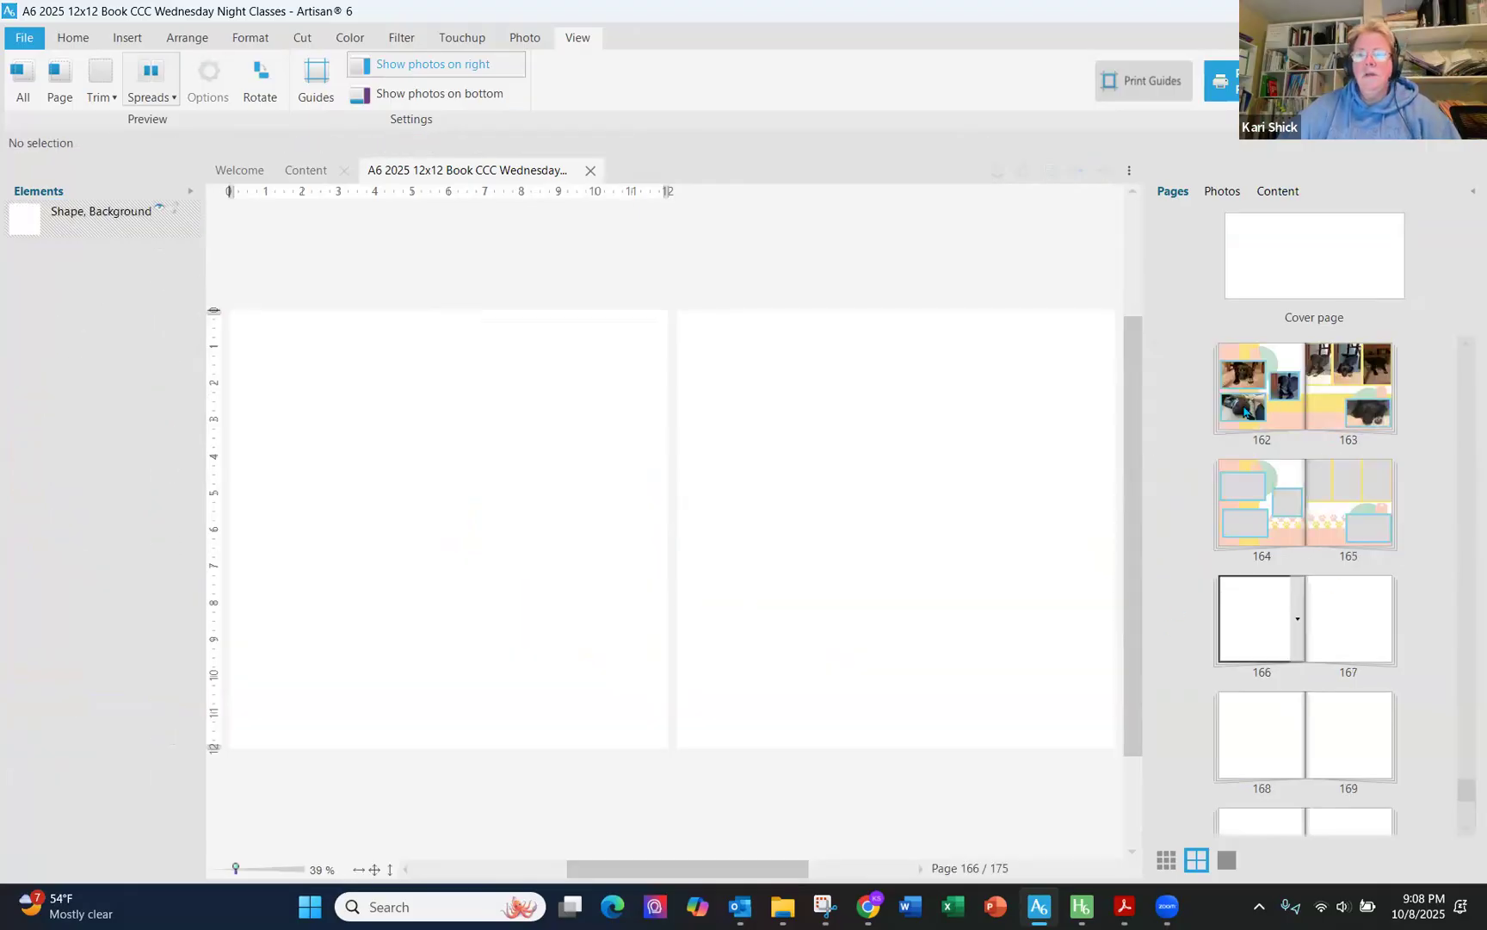
left_click(1291, 355)
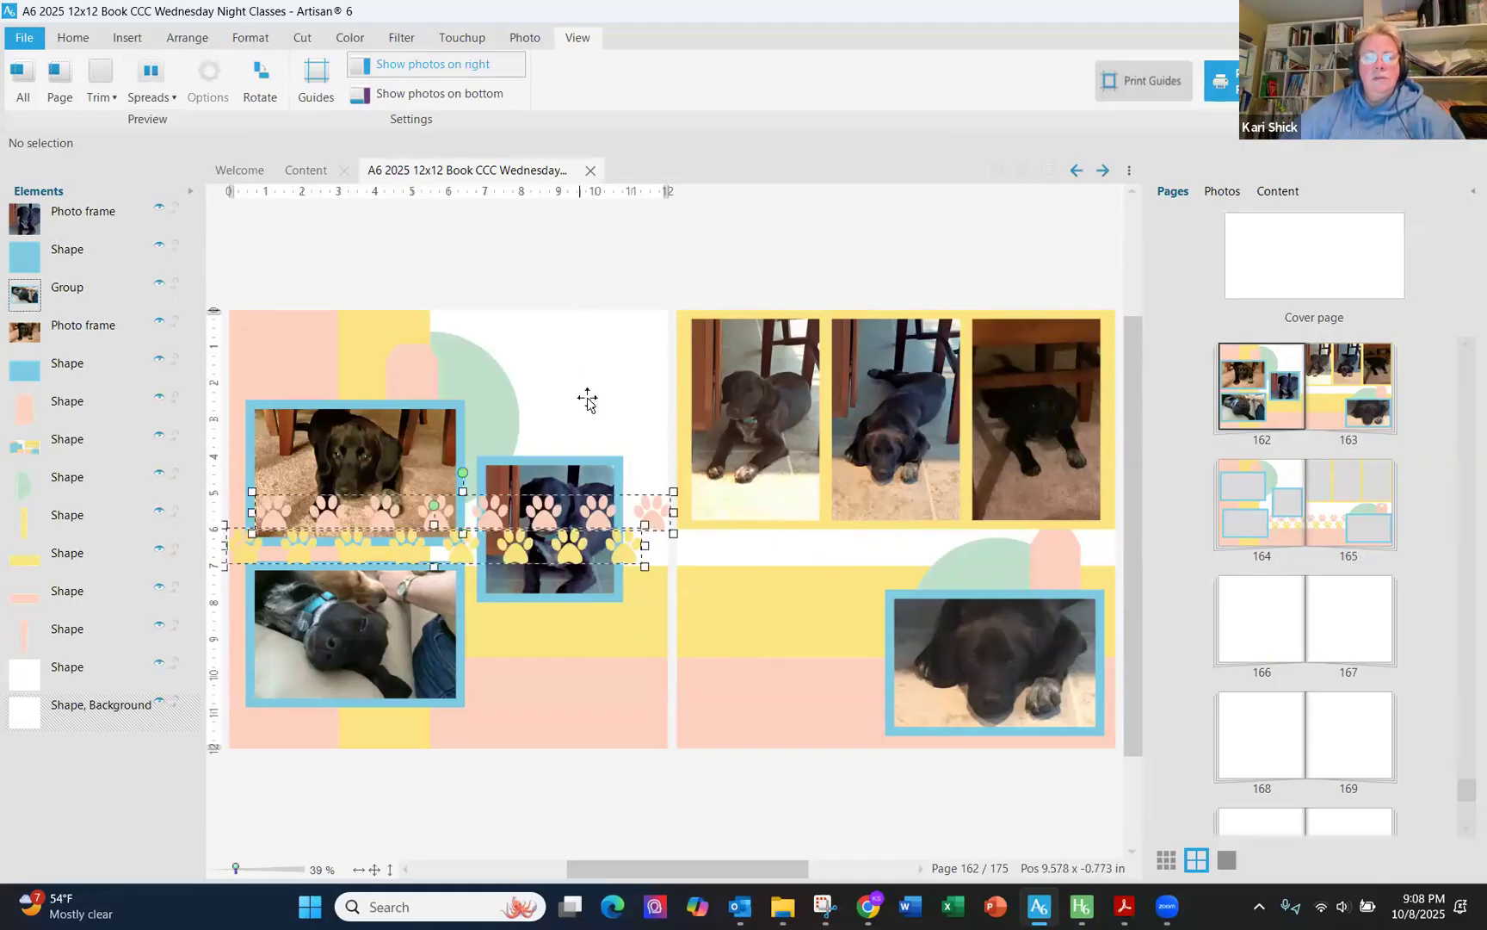
left_click_drag(605, 535, 602, 622)
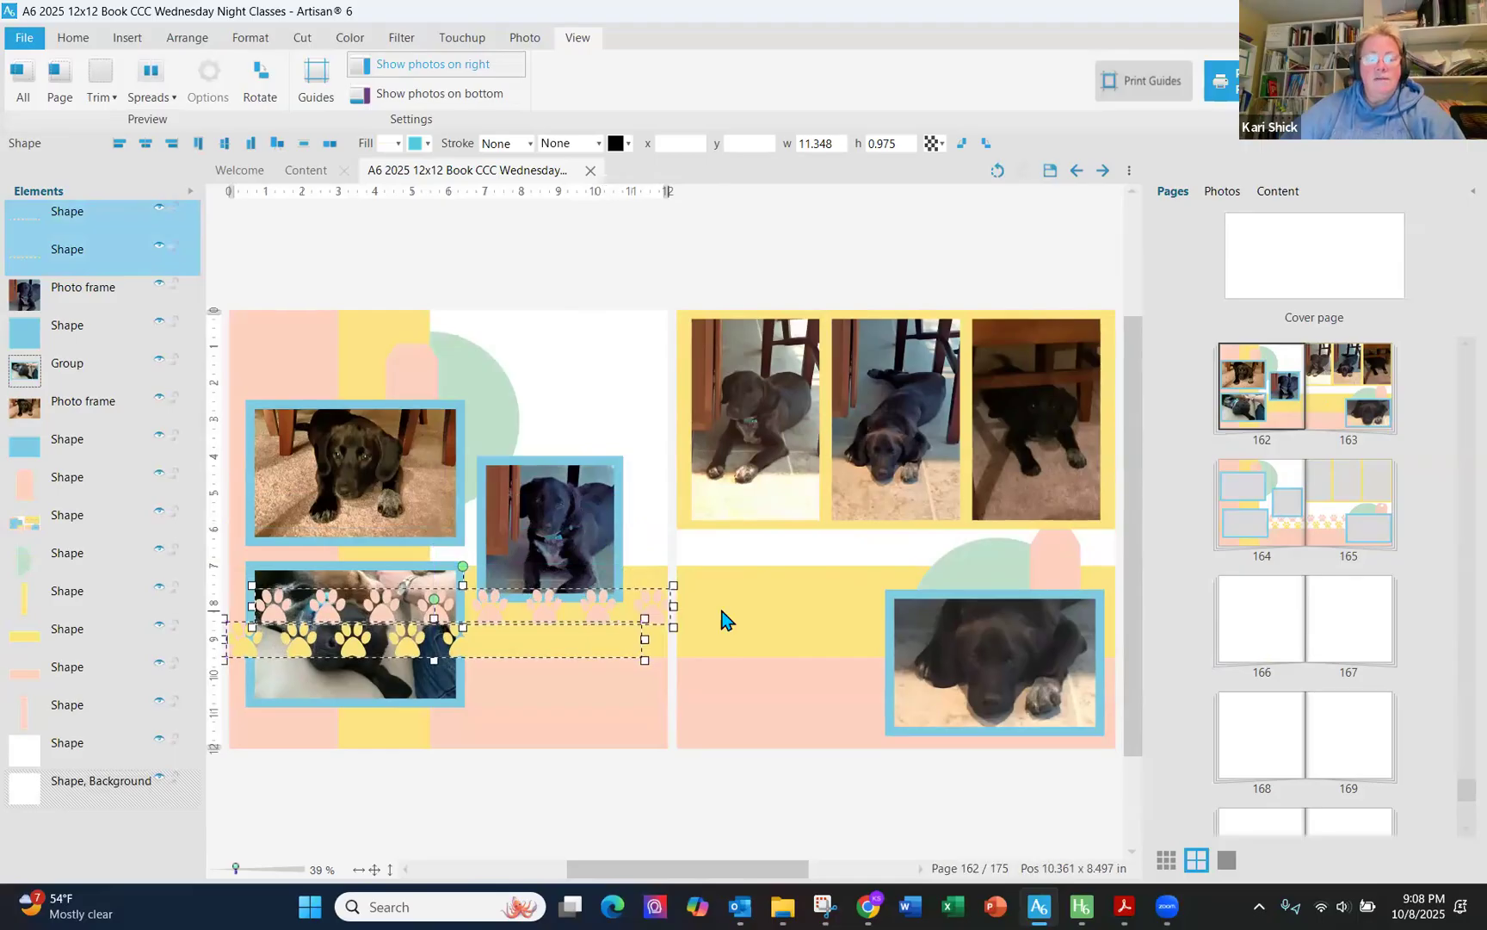
left_click(751, 612)
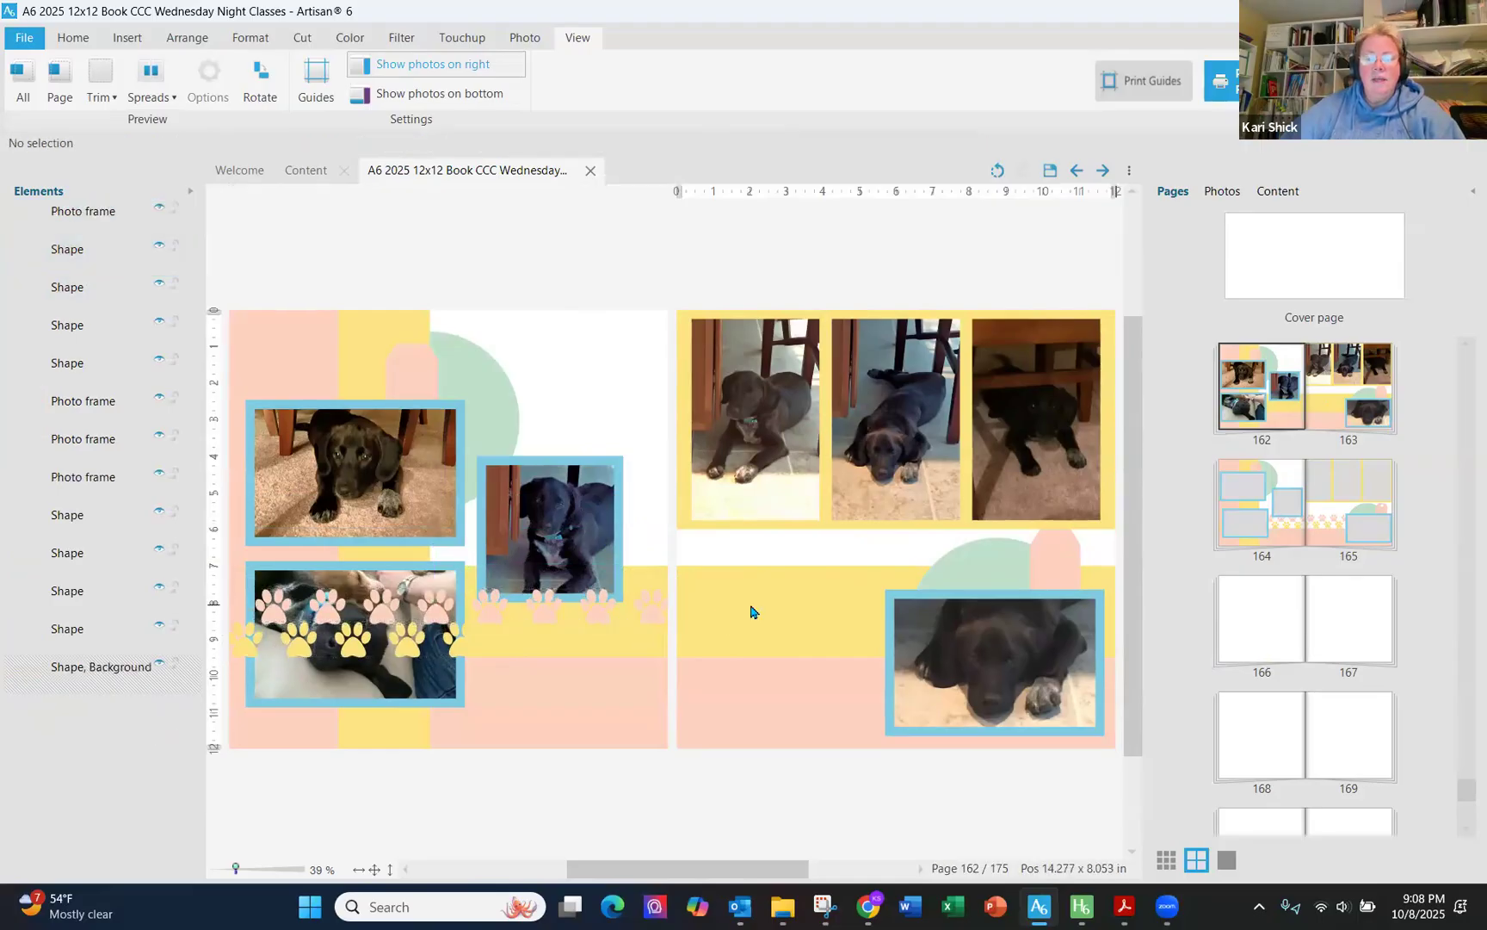